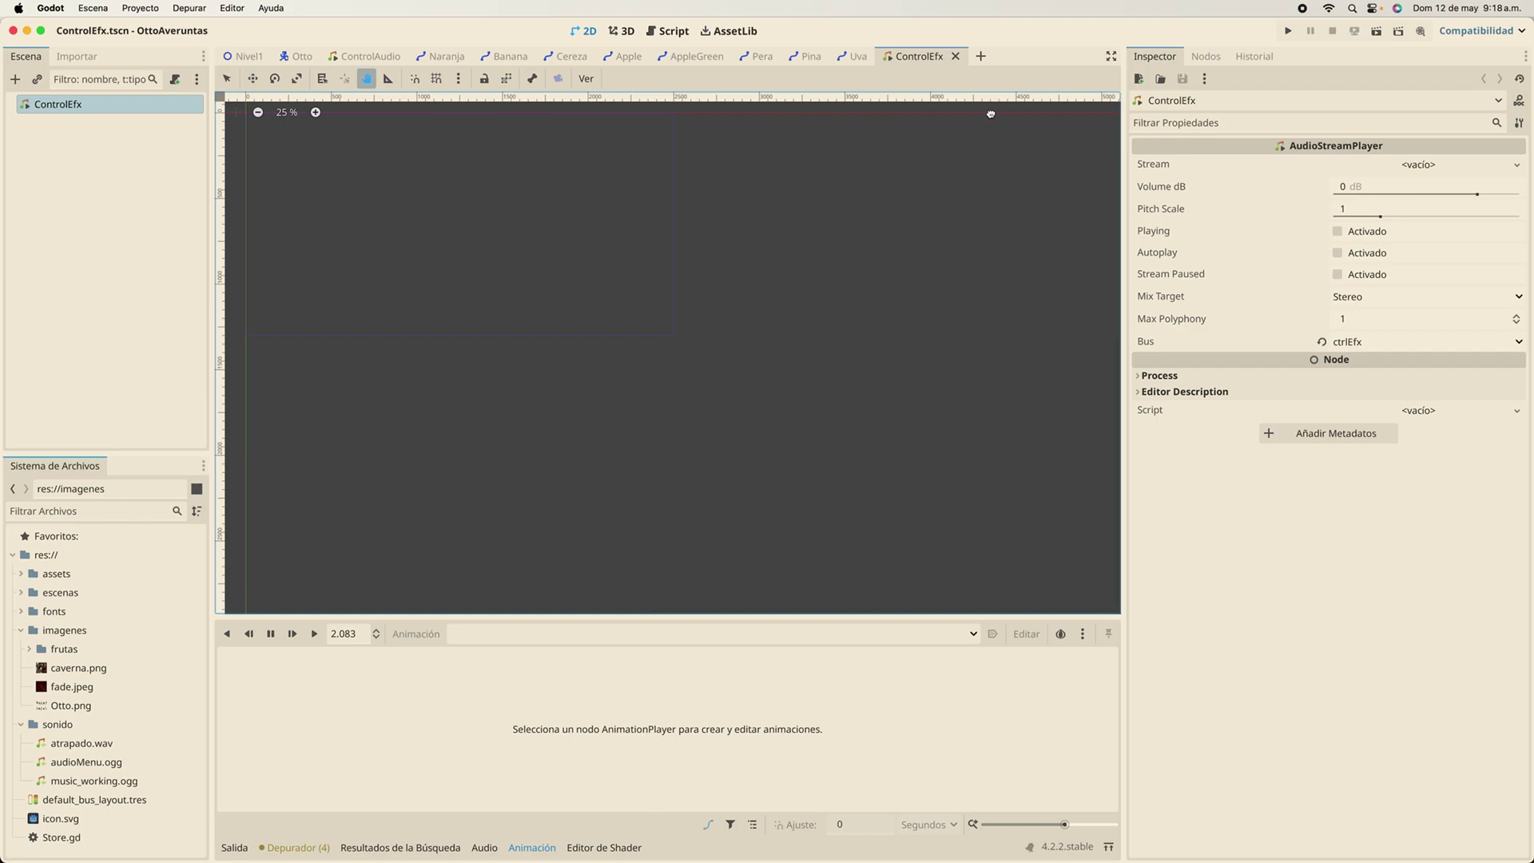
Start a new scene with a Sprite2D as its root node
left_click(981, 57)
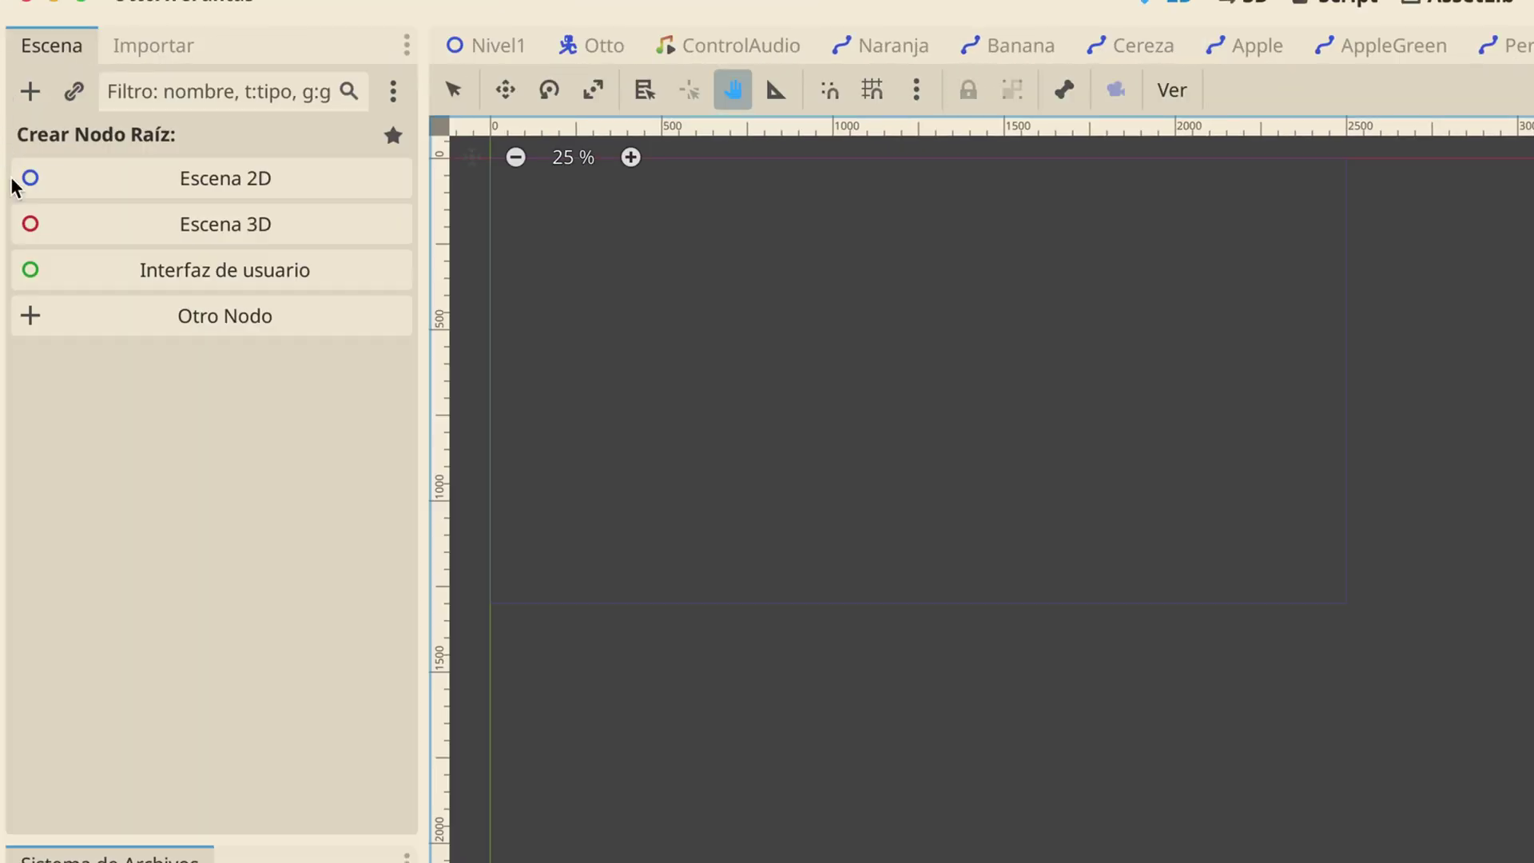
left_click(222, 329)
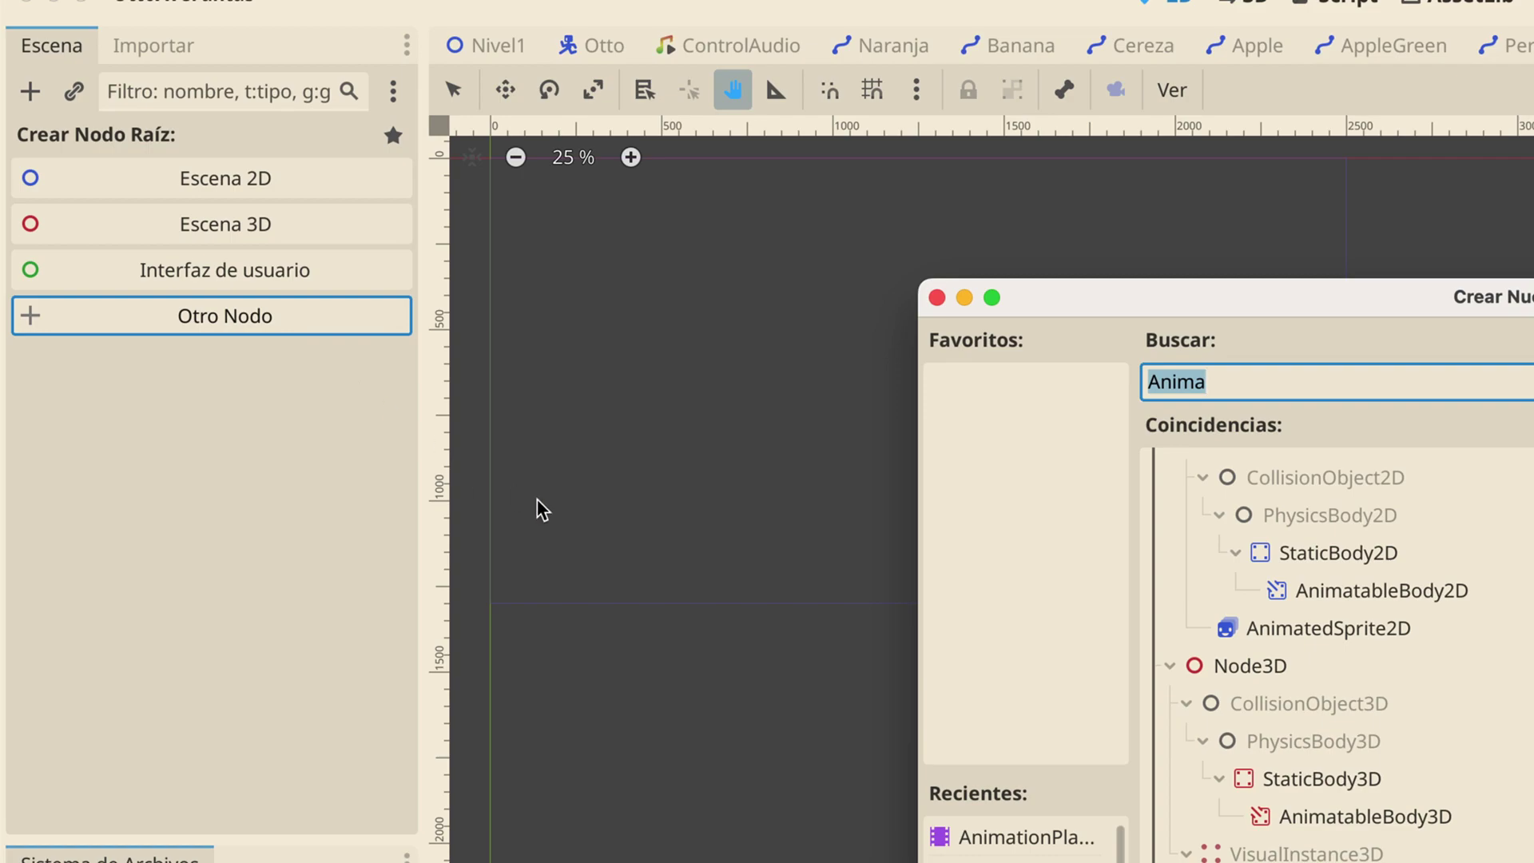
type("Spi")
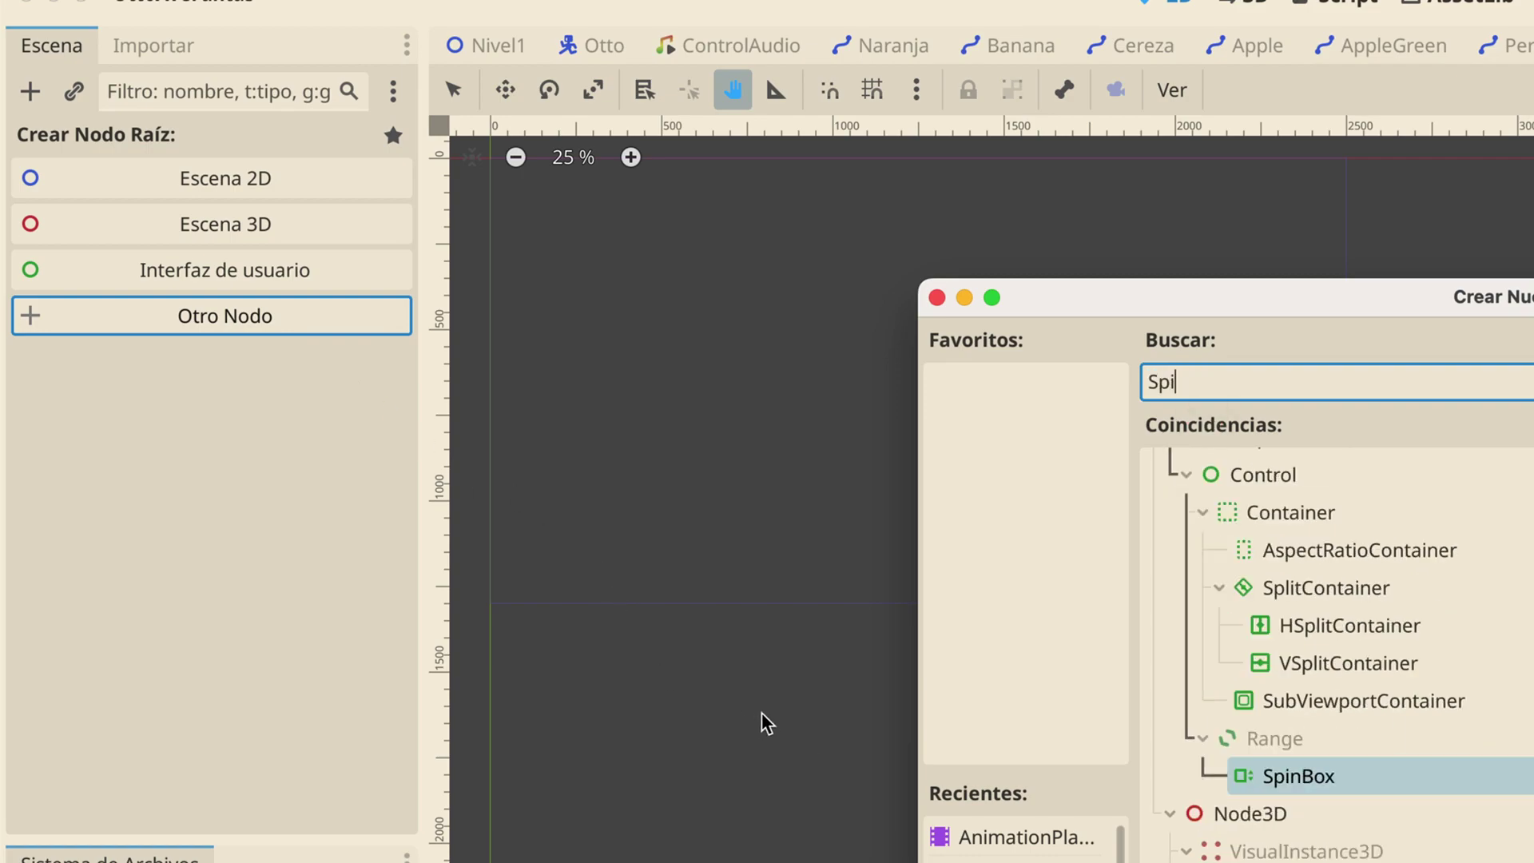
type("r")
key("BackSpace")
key("BackSpace")
type("ri")
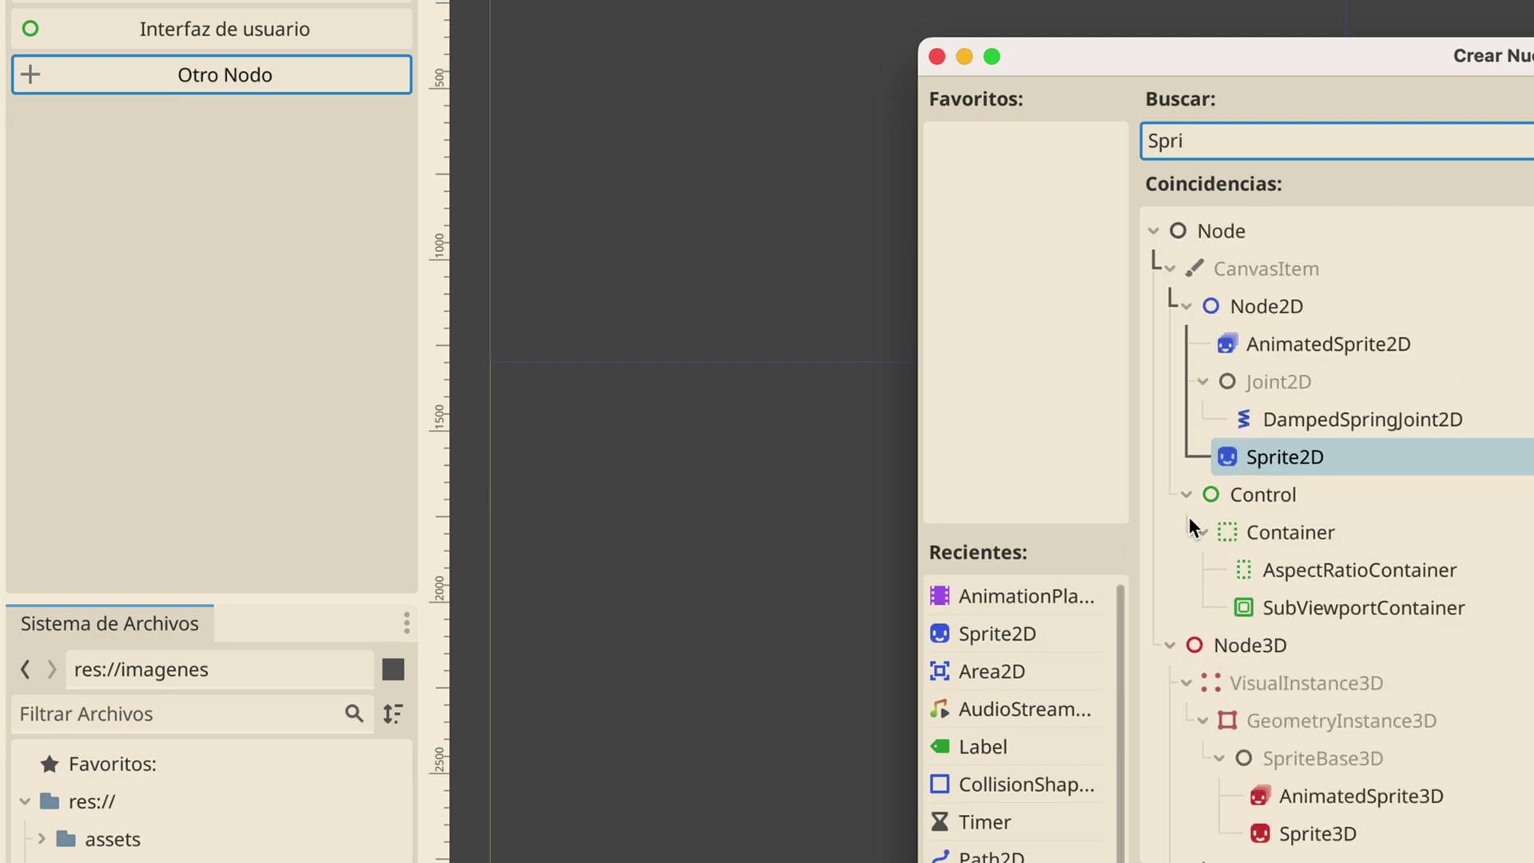
double_click(1268, 454)
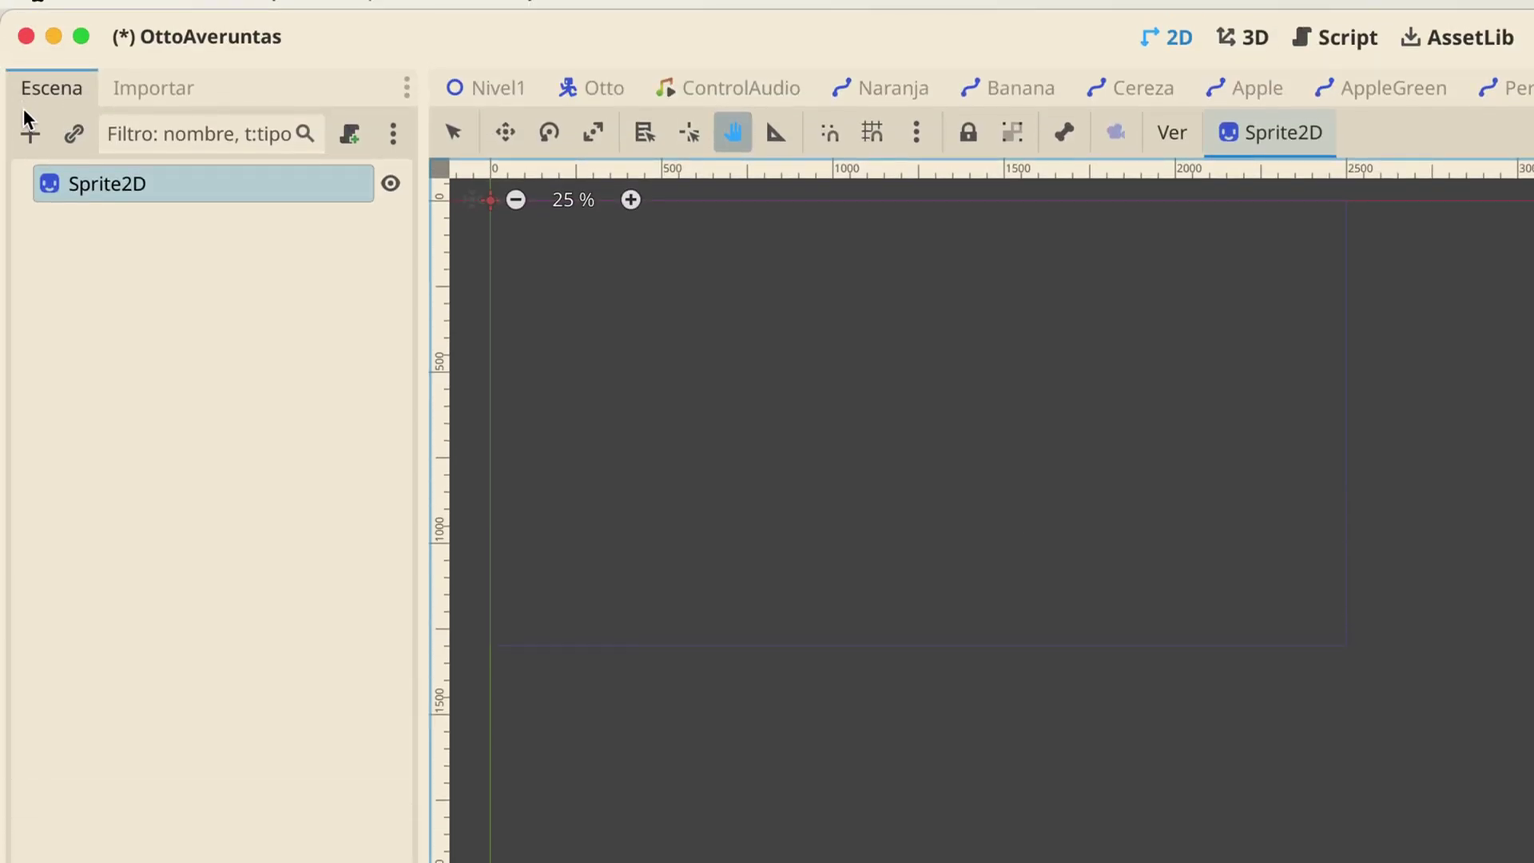
Add an AnimationPlayer as a child of the Sprite2D
left_click(26, 121)
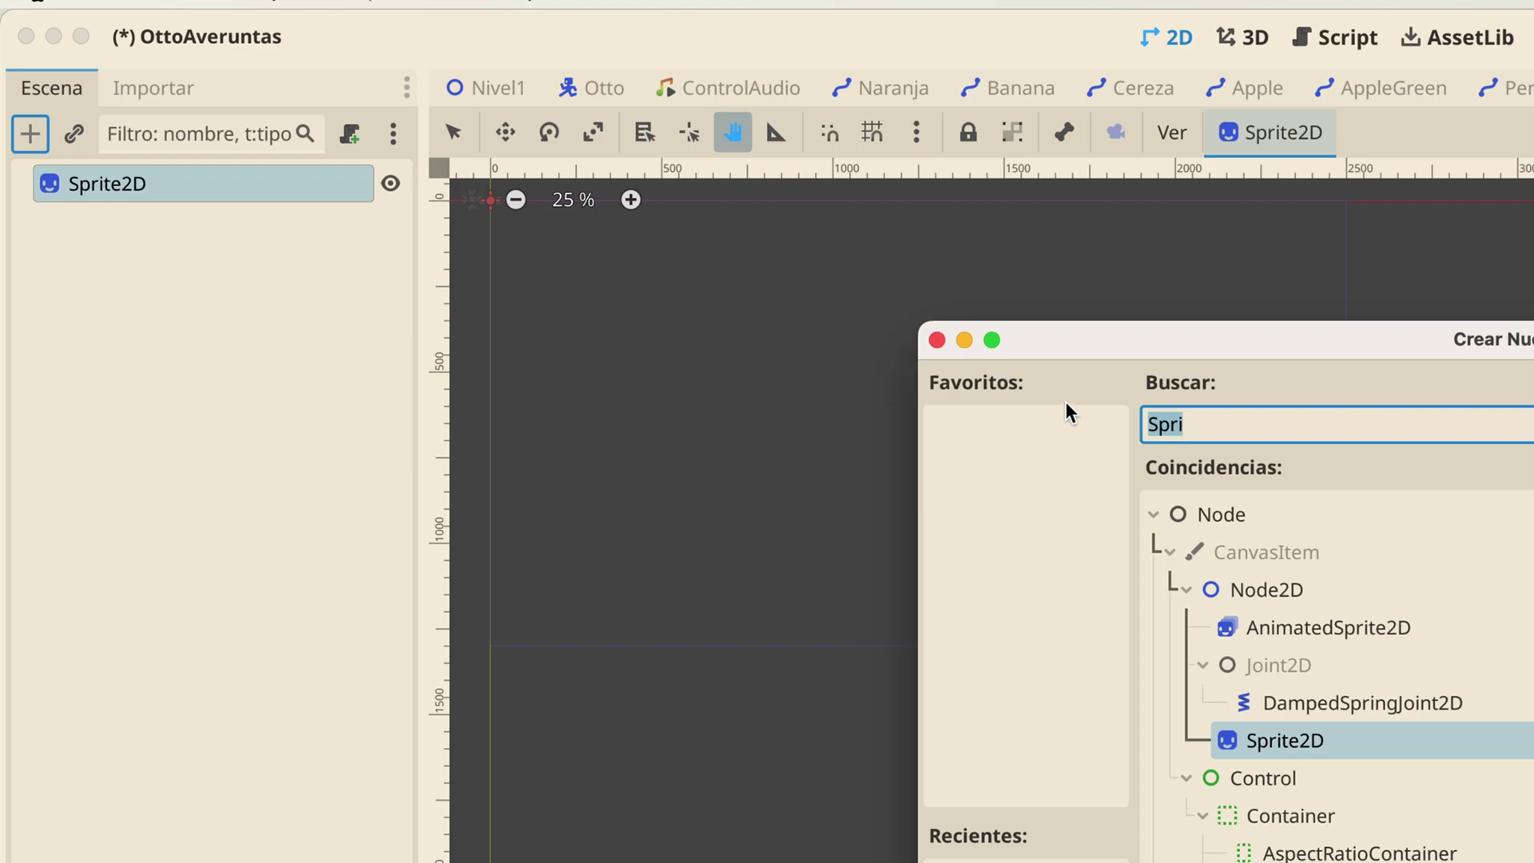
type("anim")
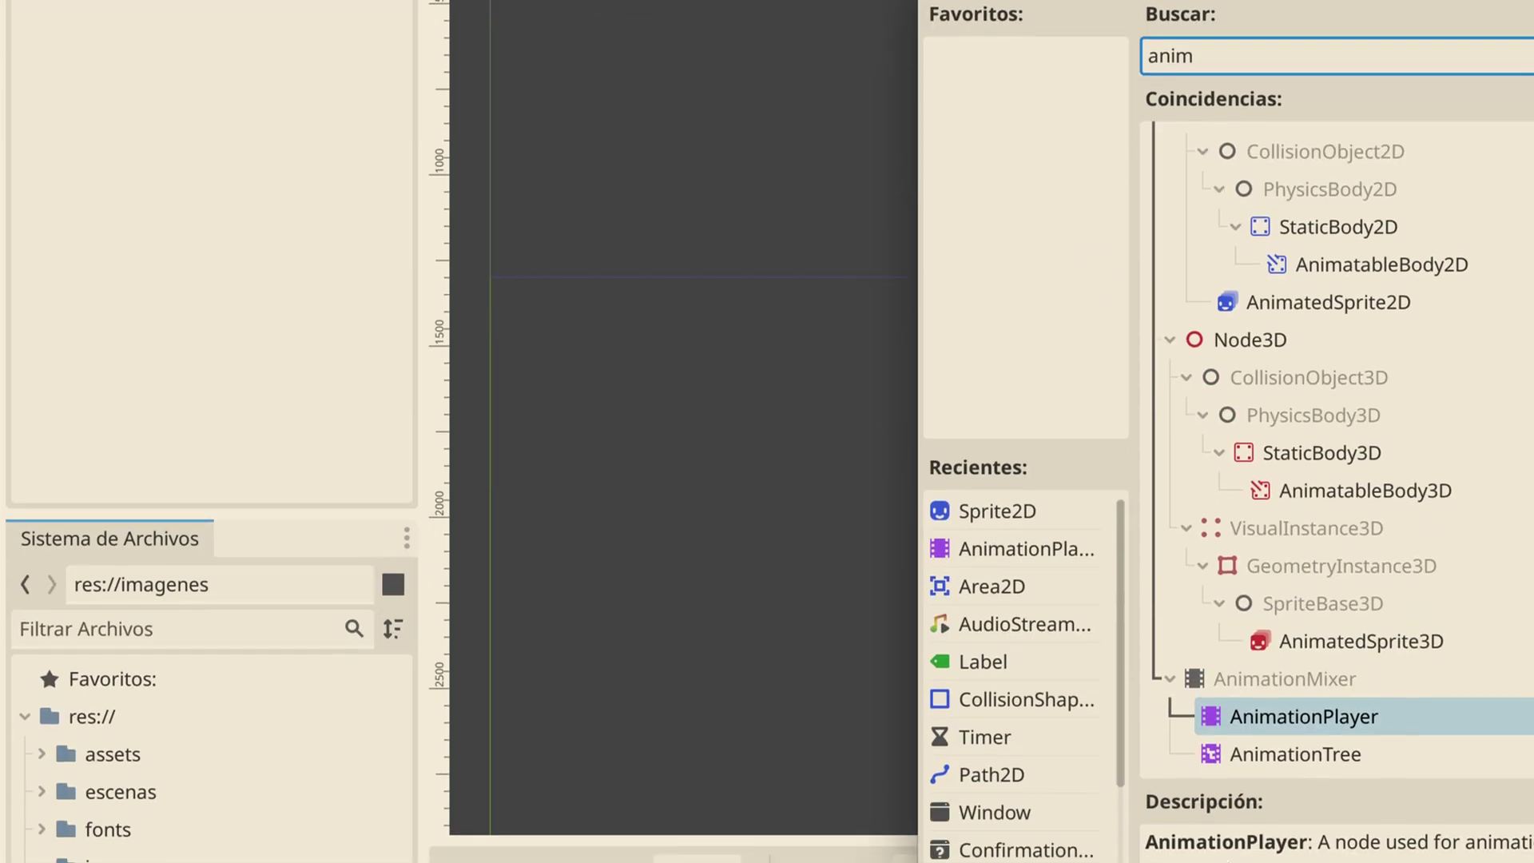
double_click(1287, 723)
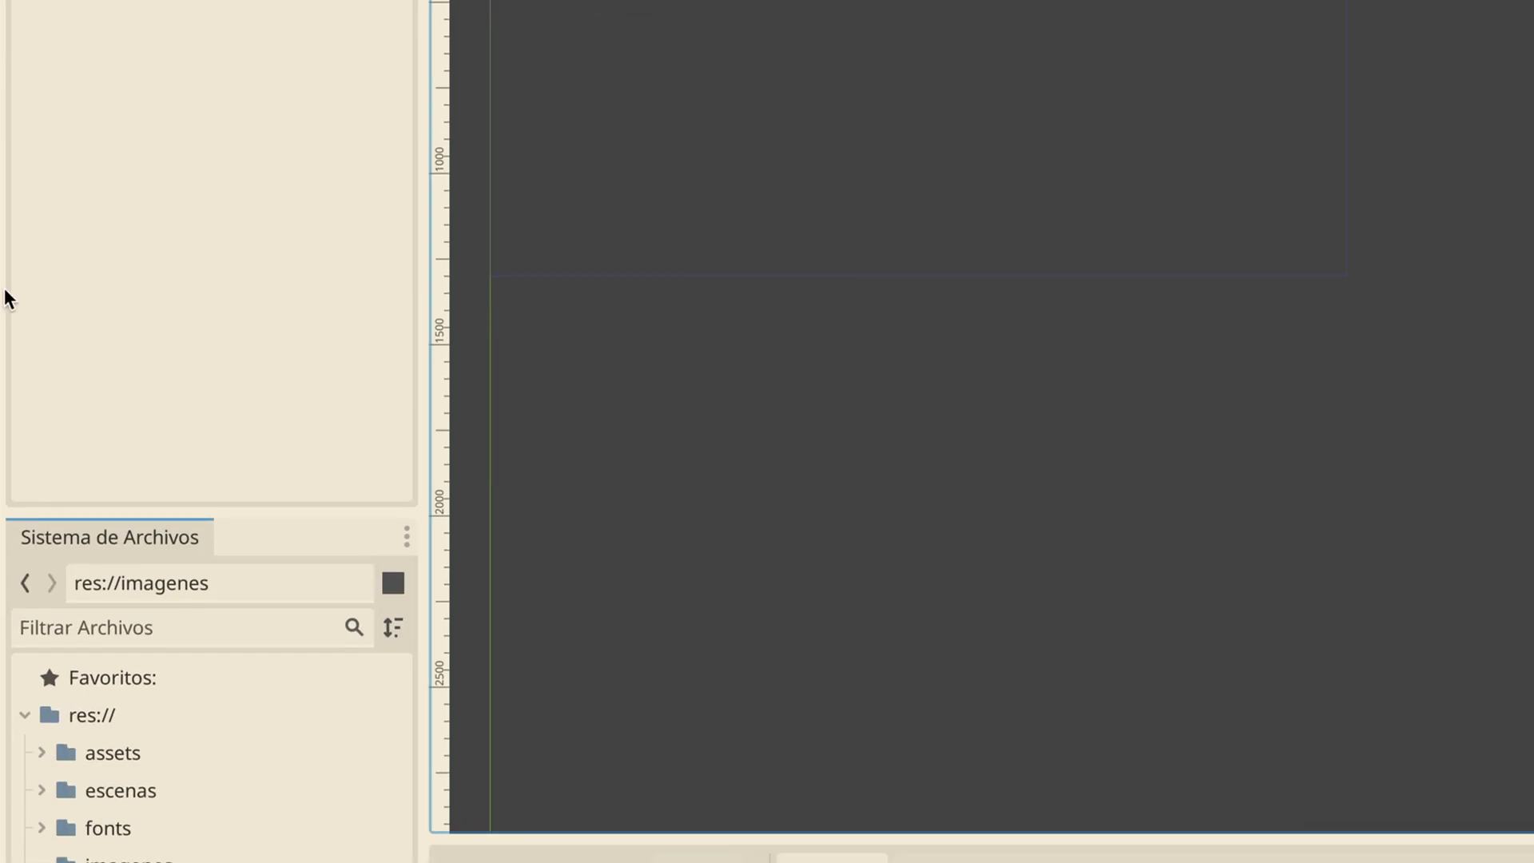
key("ctrl+Up")
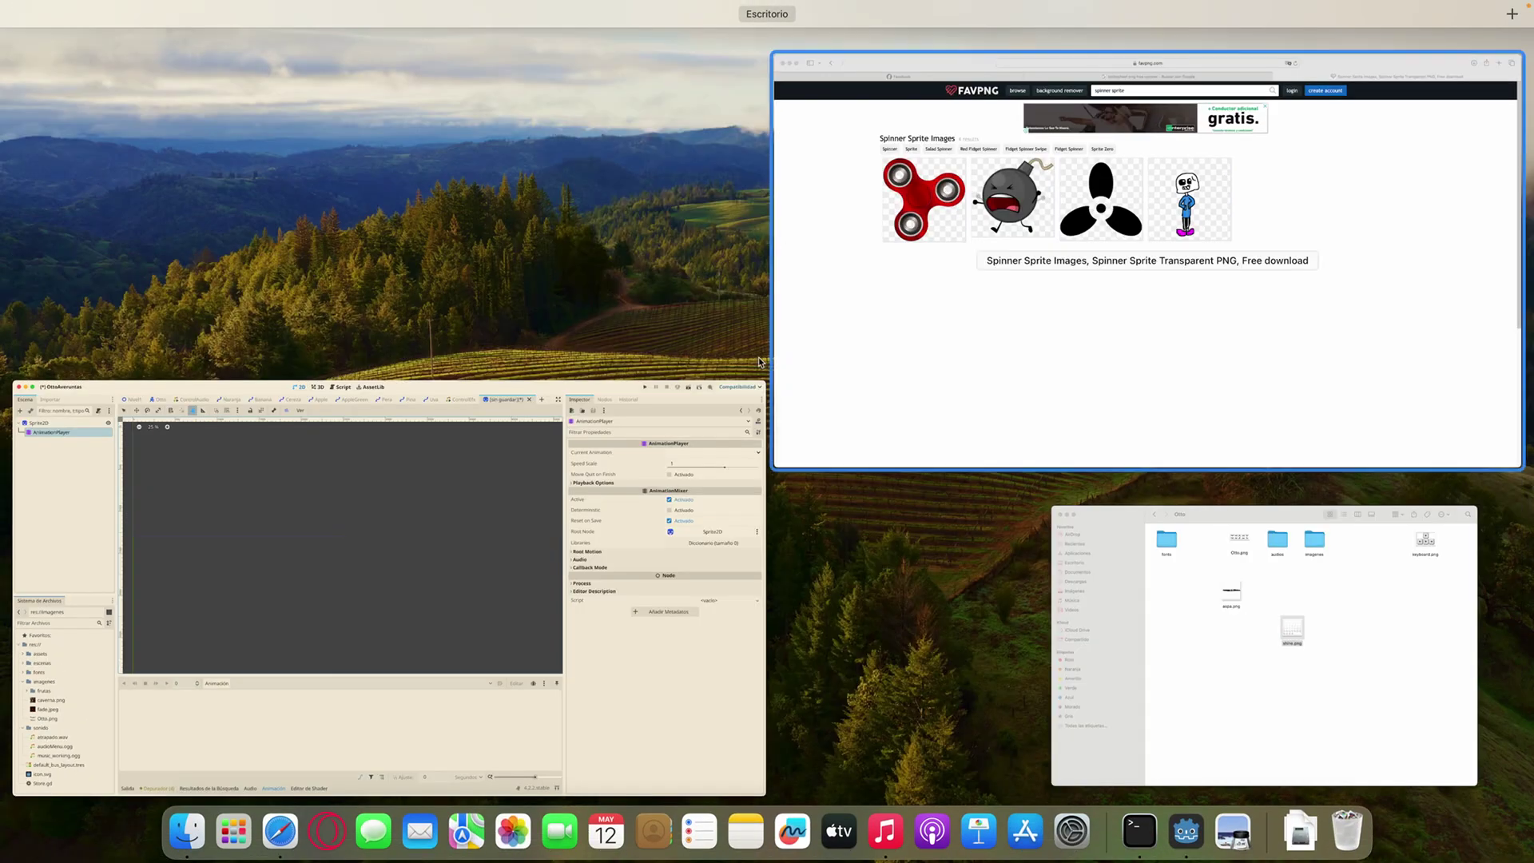
Copy shine.png from the Otto folder into the project's imagenes folder
left_click(1210, 599)
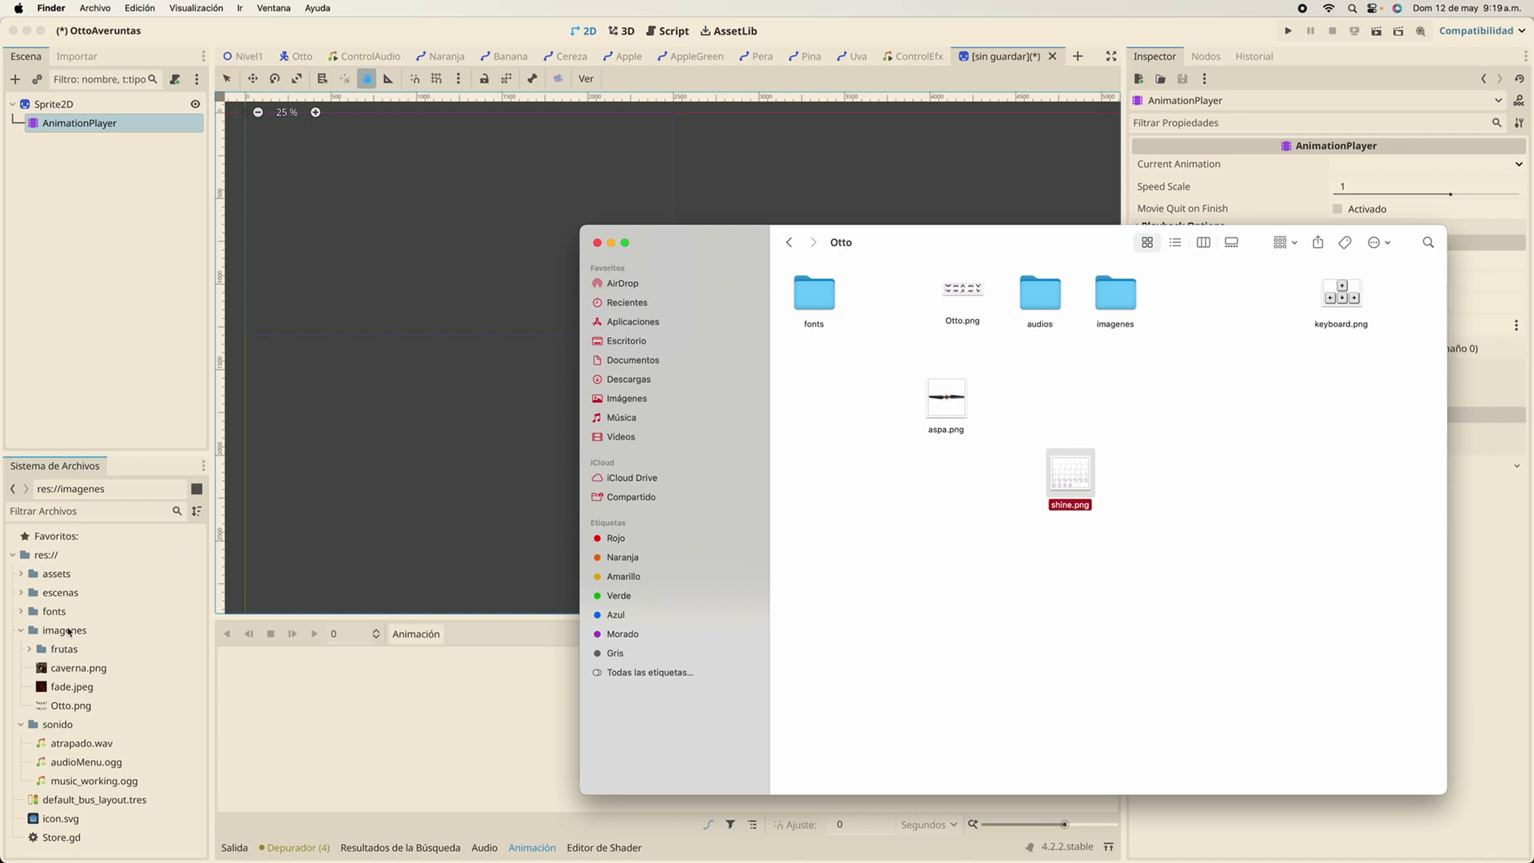
left_click(60, 651)
left_click(70, 637)
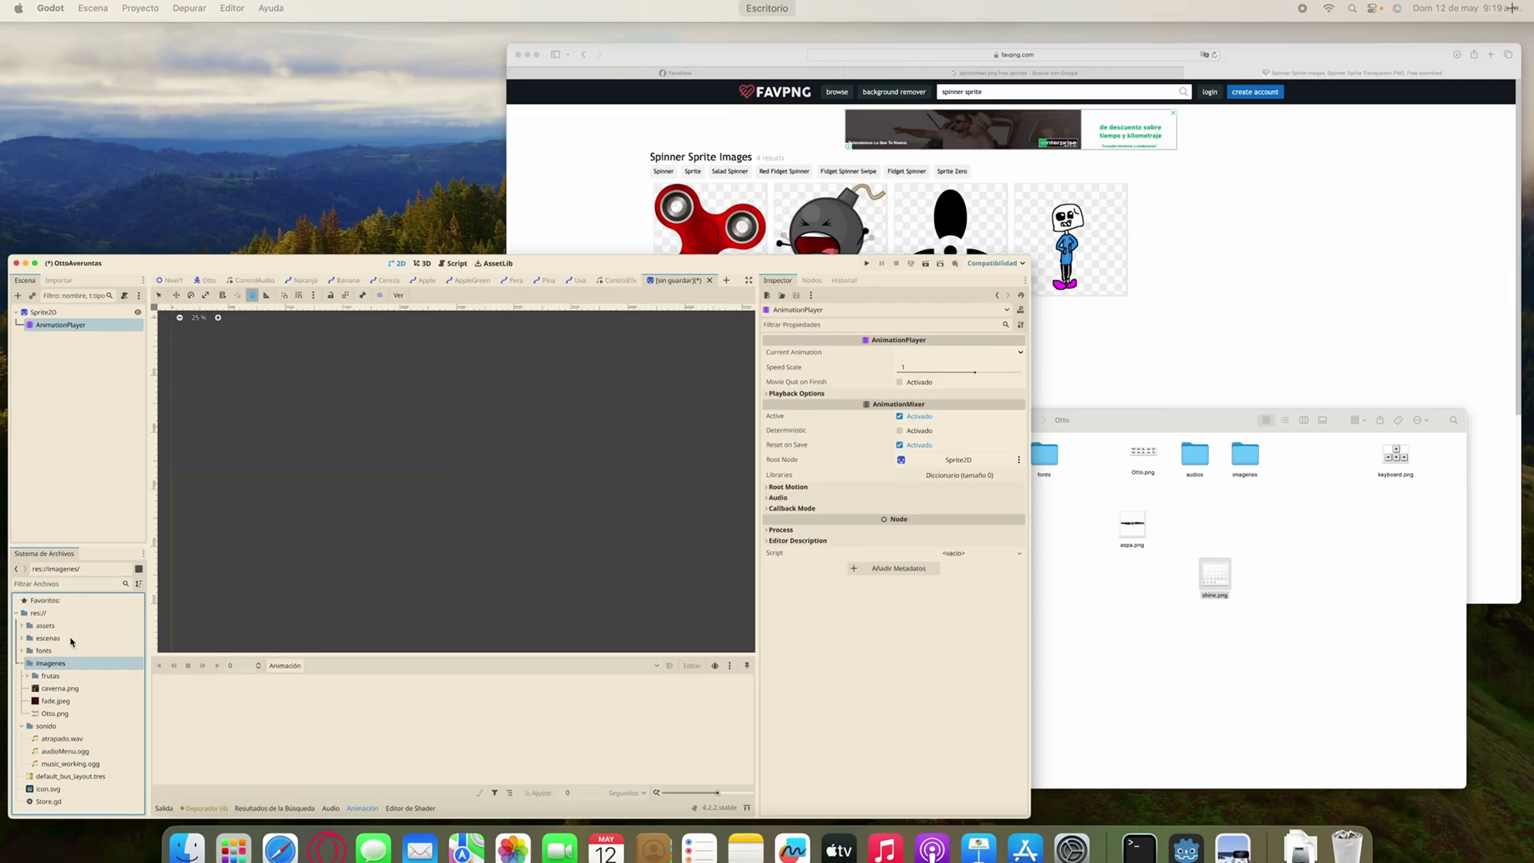
key("ctrl+Up")
left_click(1364, 656)
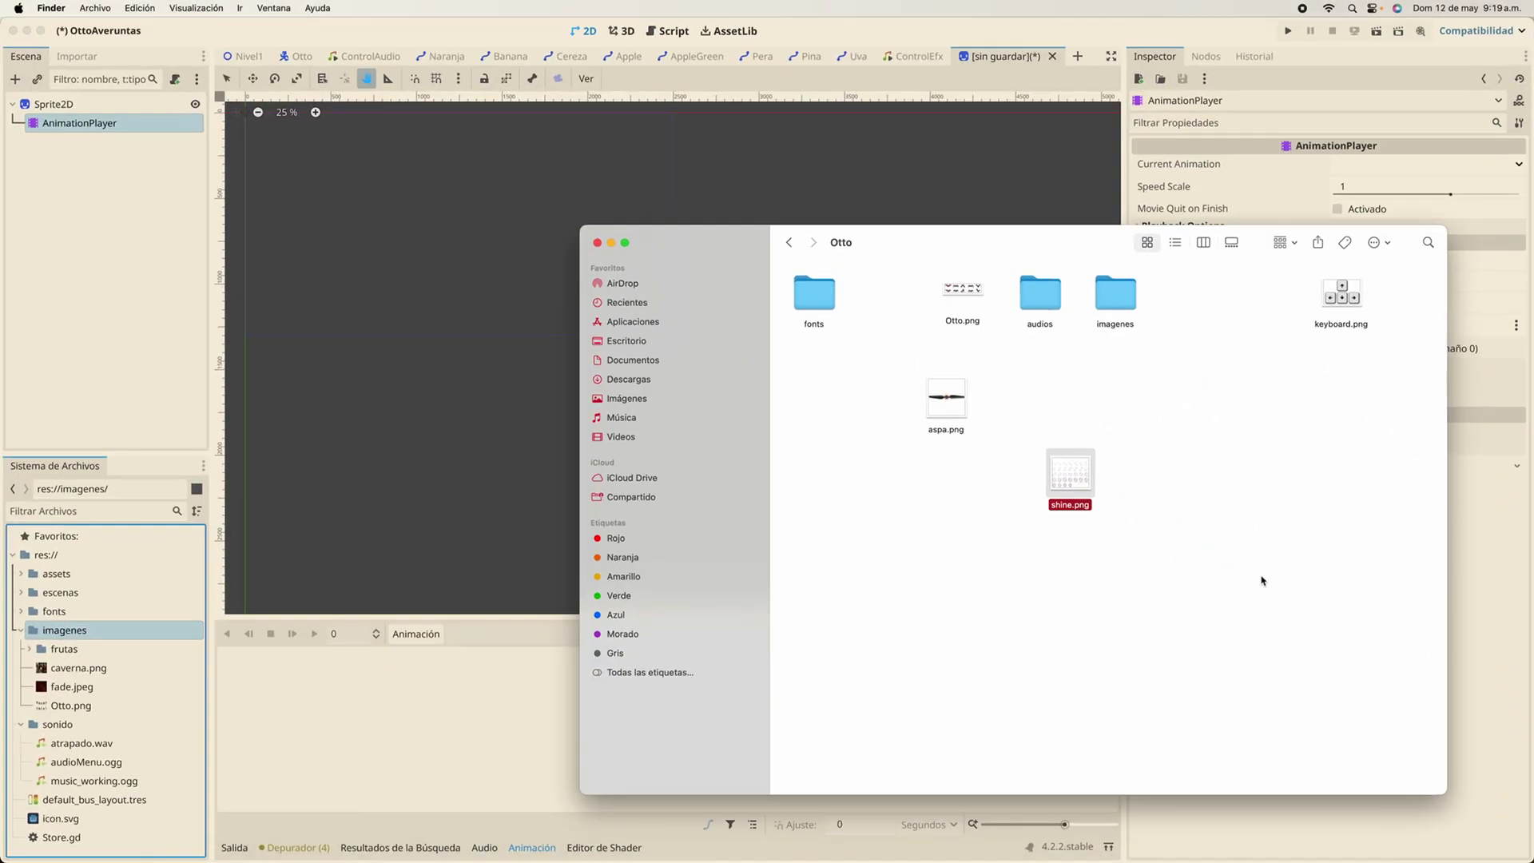
left_click_drag(1031, 496, 128, 641)
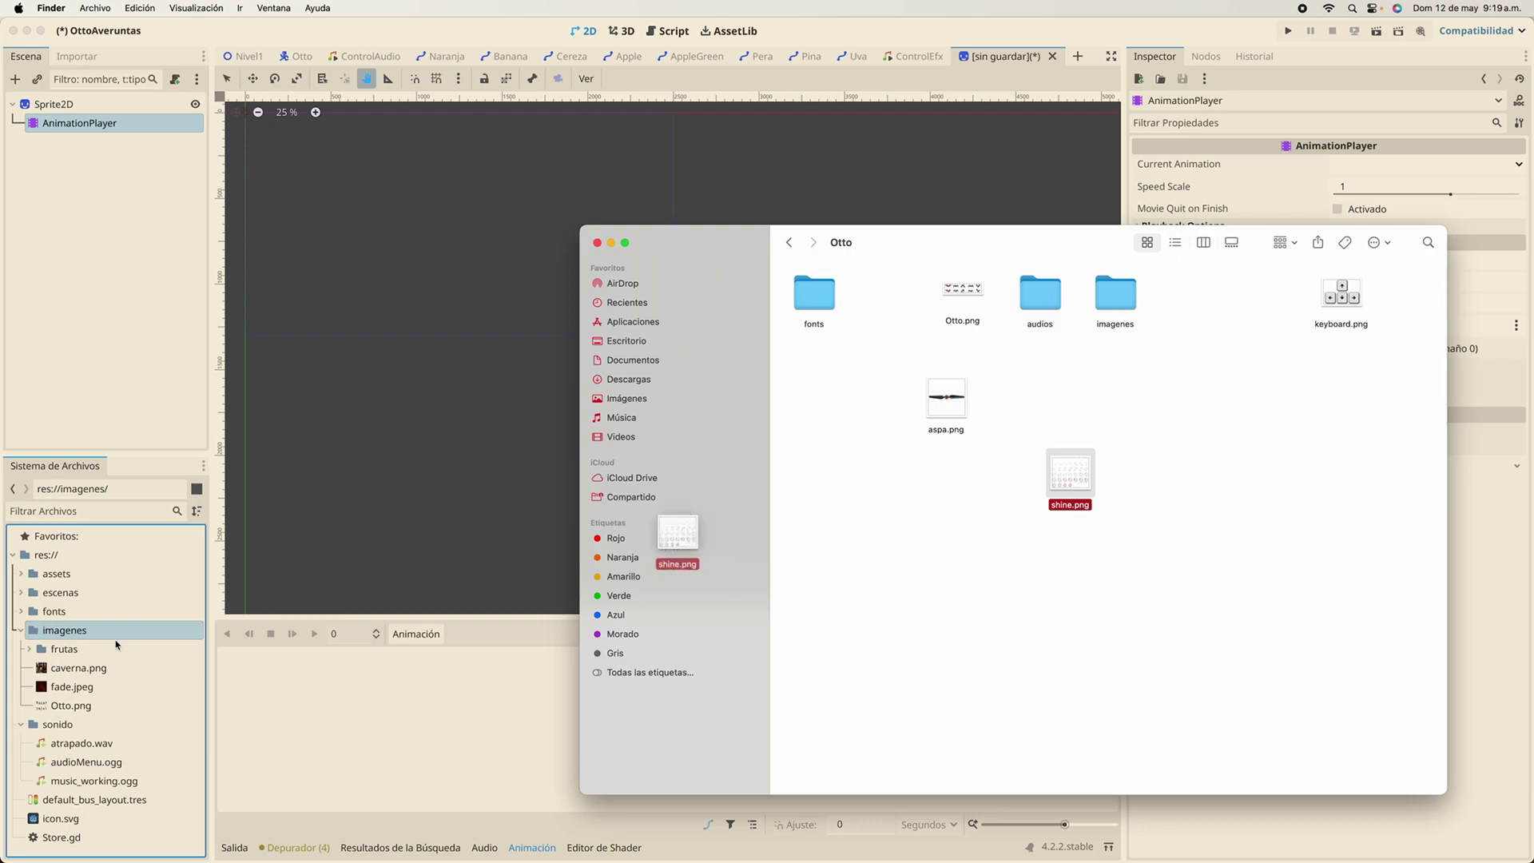
Open shine.png in Preview to inspect its sprite-sheet frames, then close it
double_click(1070, 483)
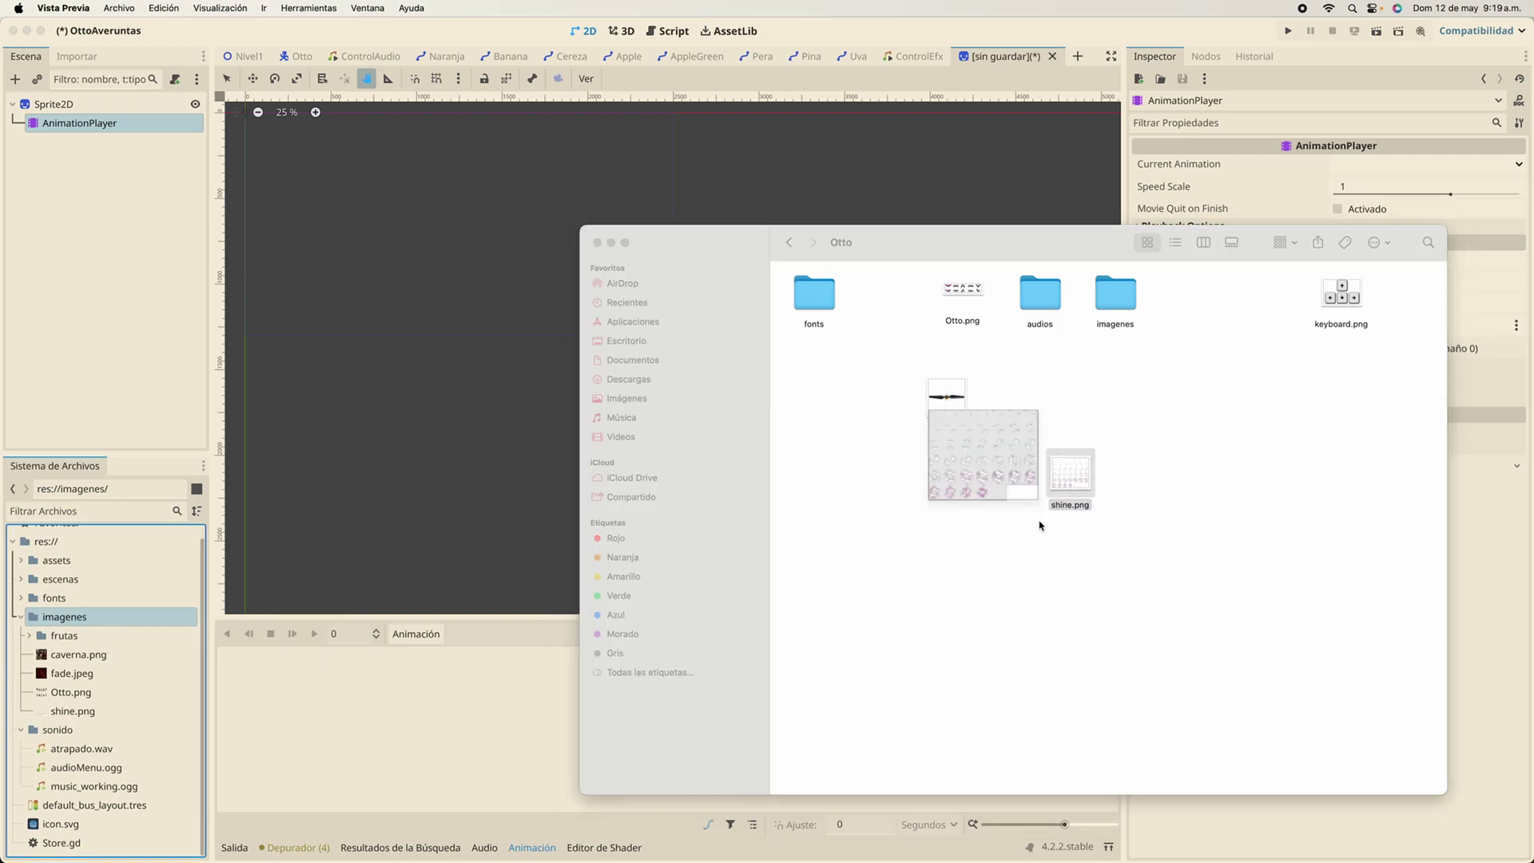
left_click_drag(160, 37, 386, 74)
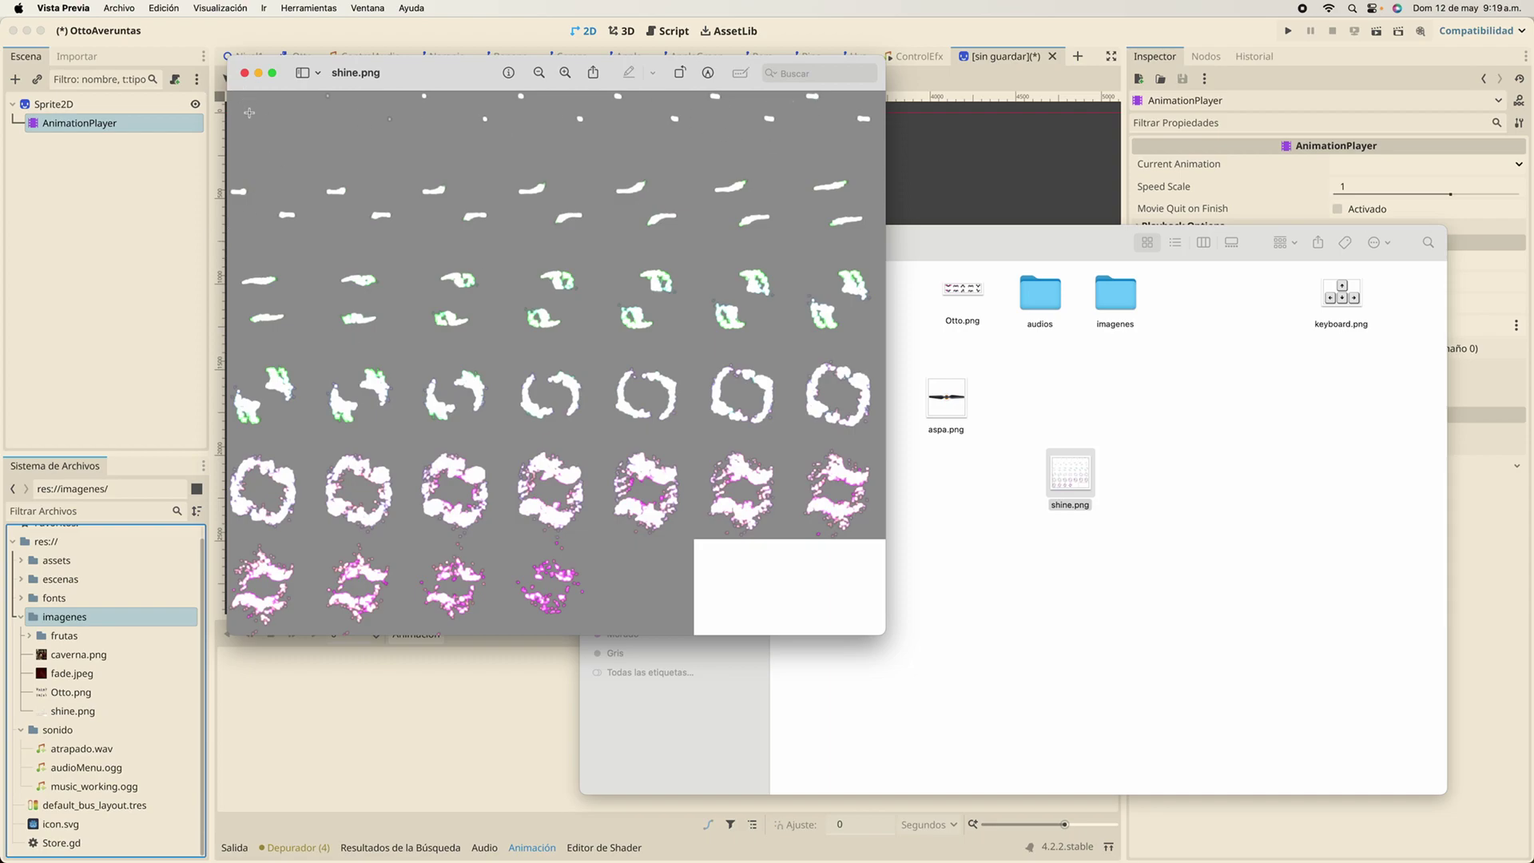
key("super+w")
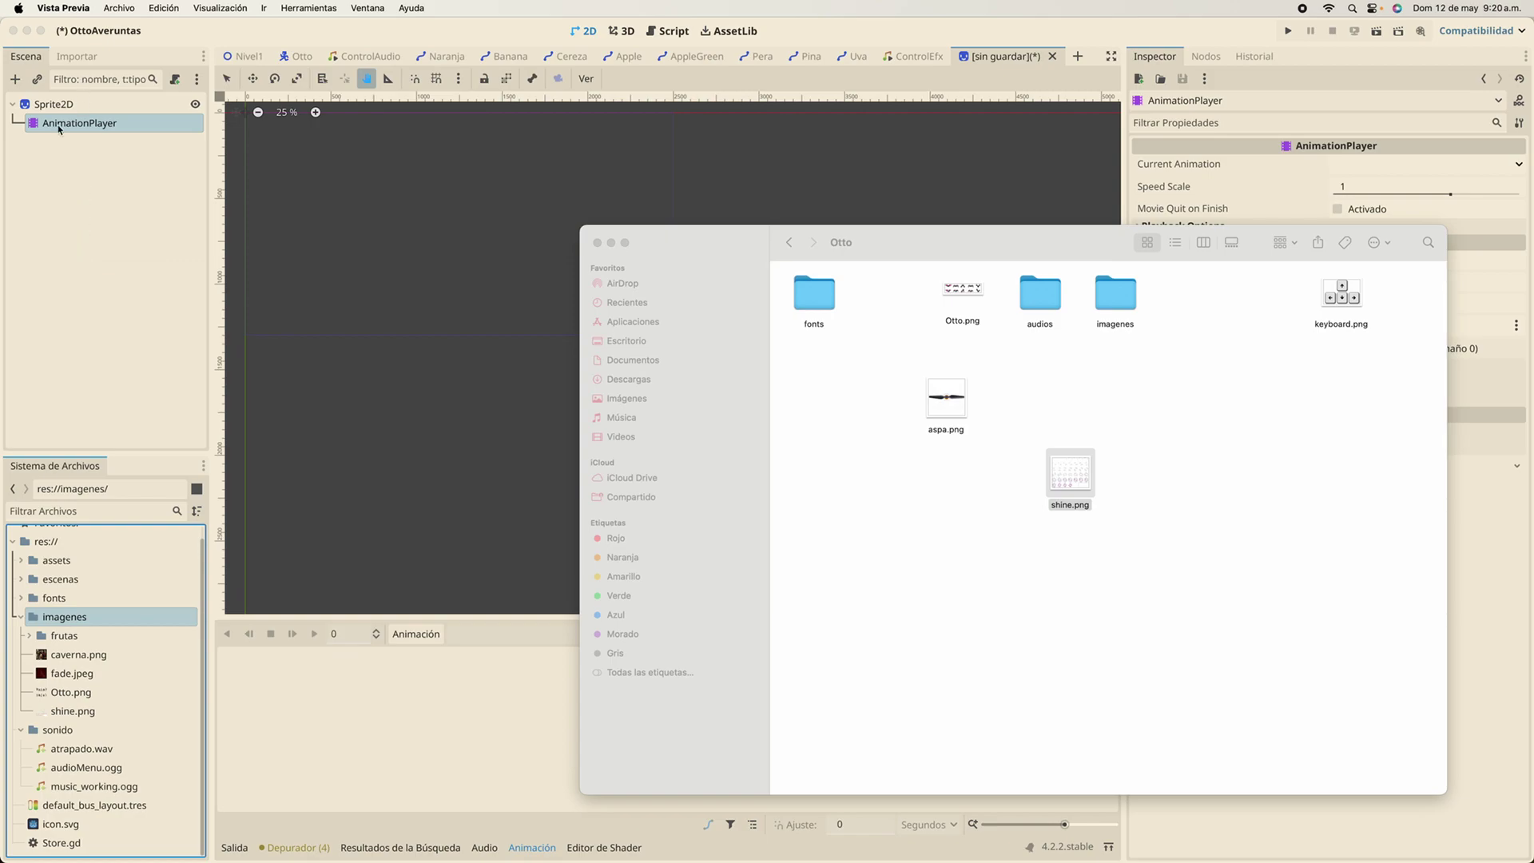
Rename the Sprite2D root to Shine and the AnimationPlayer to anim
left_click(62, 124)
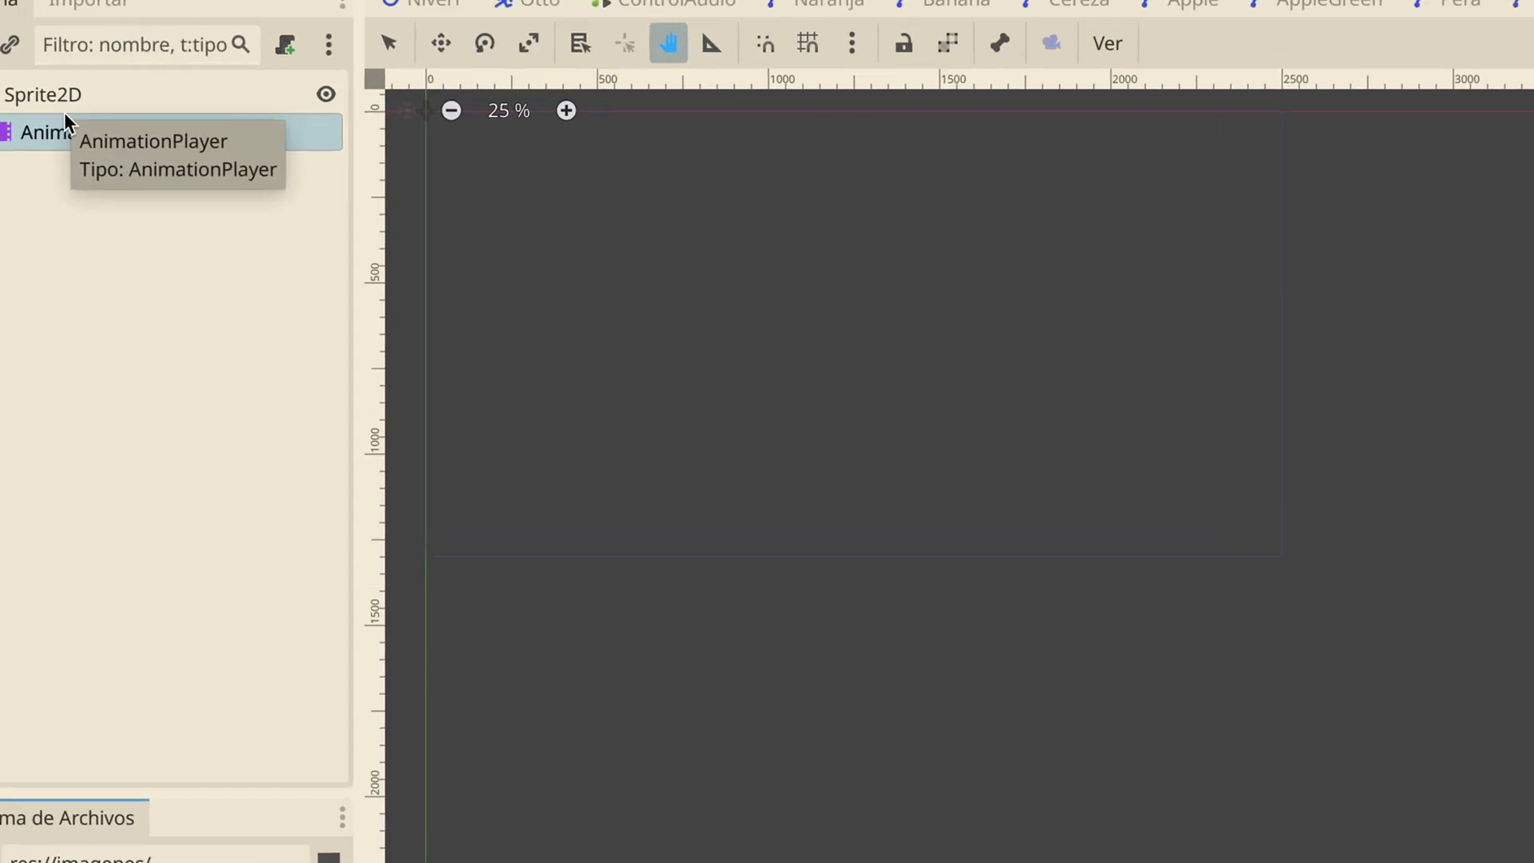
double_click(68, 104)
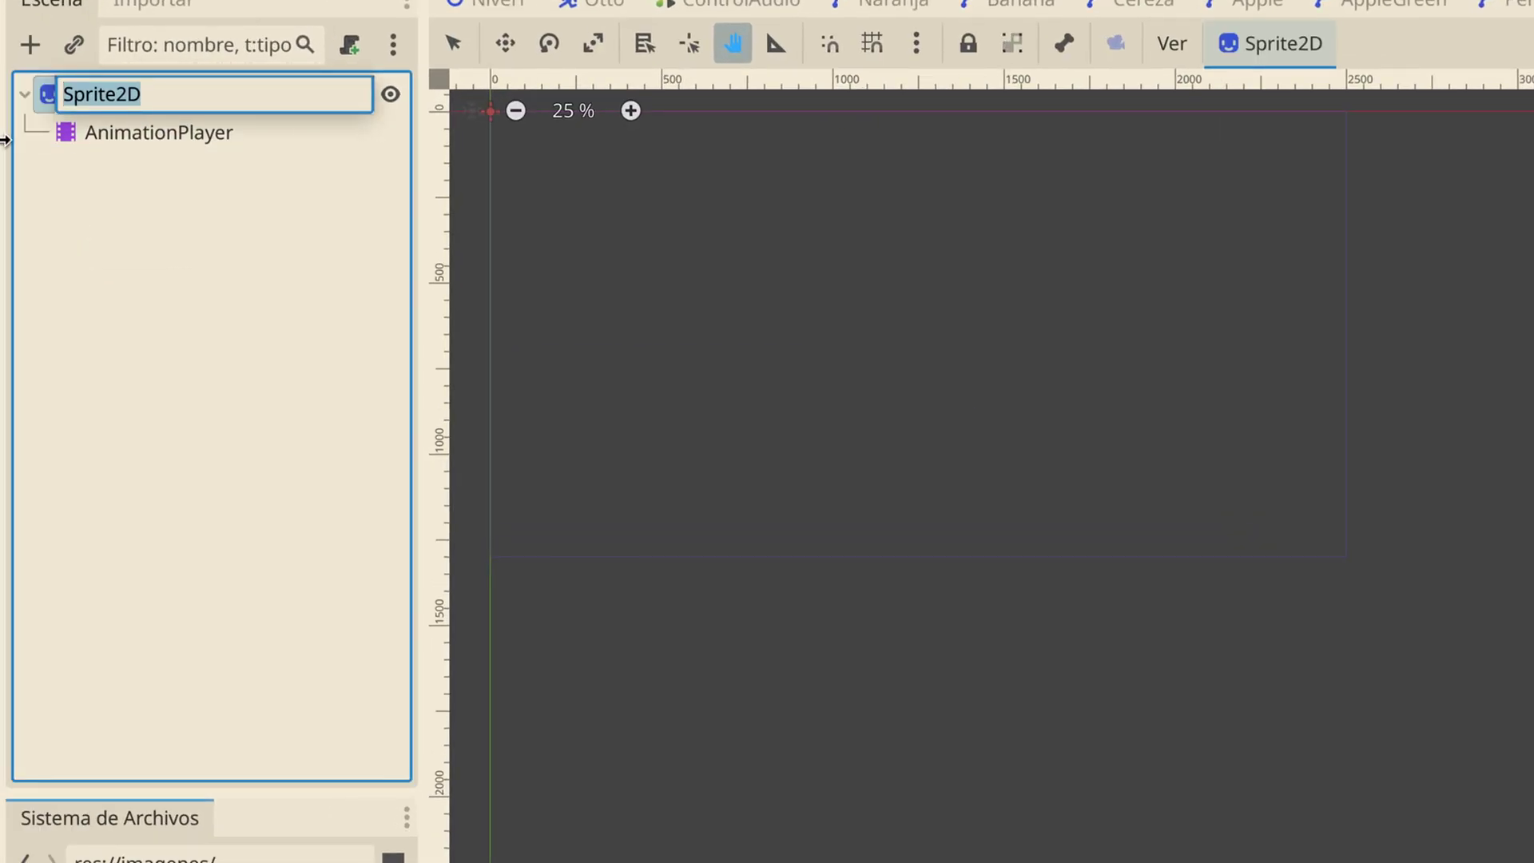
type("Shine")
key("Return")
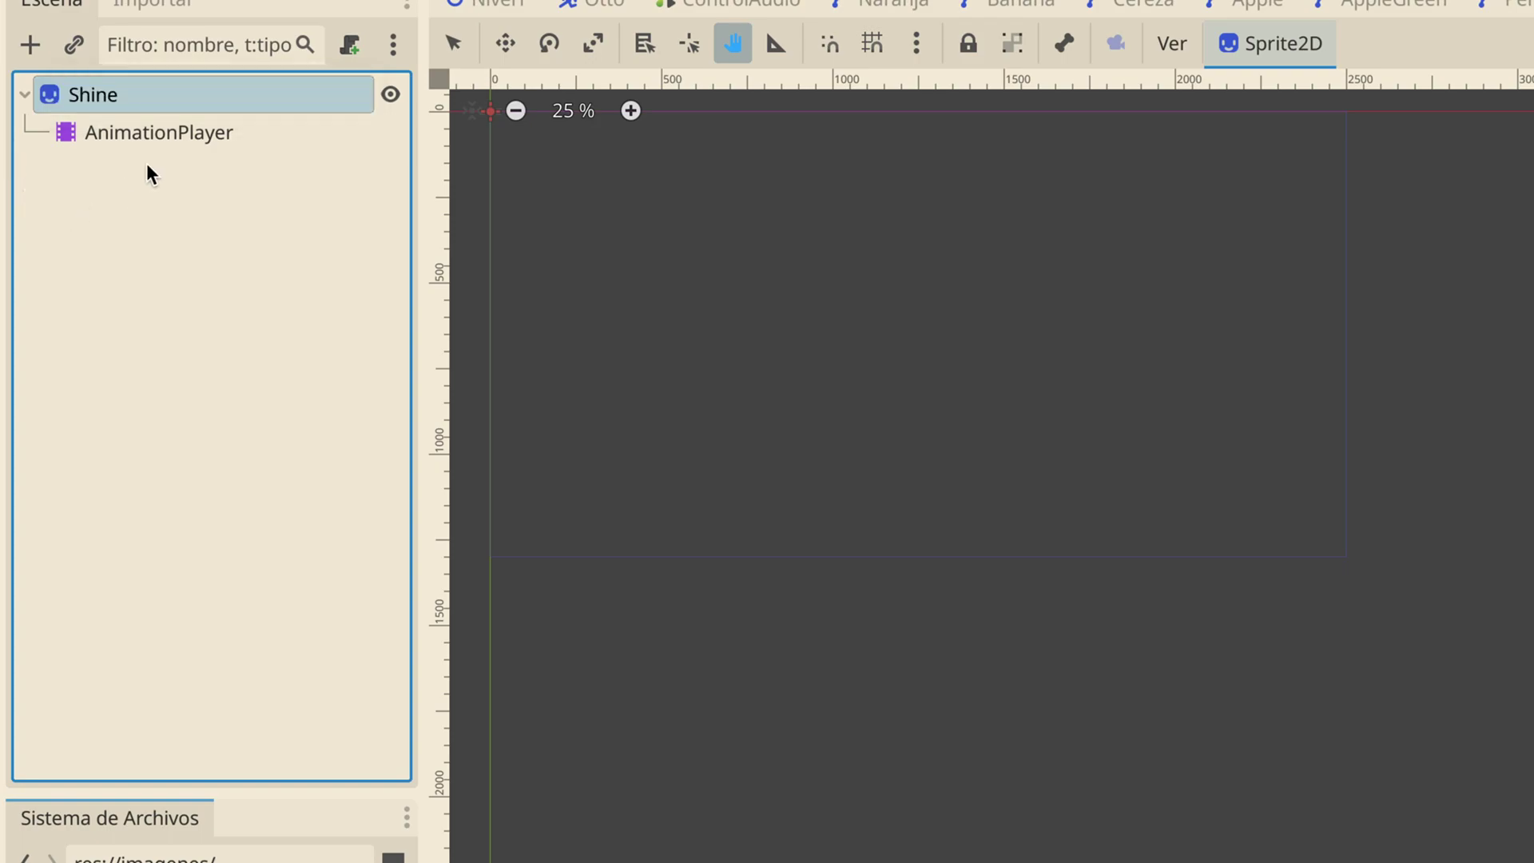
left_click(166, 134)
left_click(165, 136)
type("anim")
key("Return")
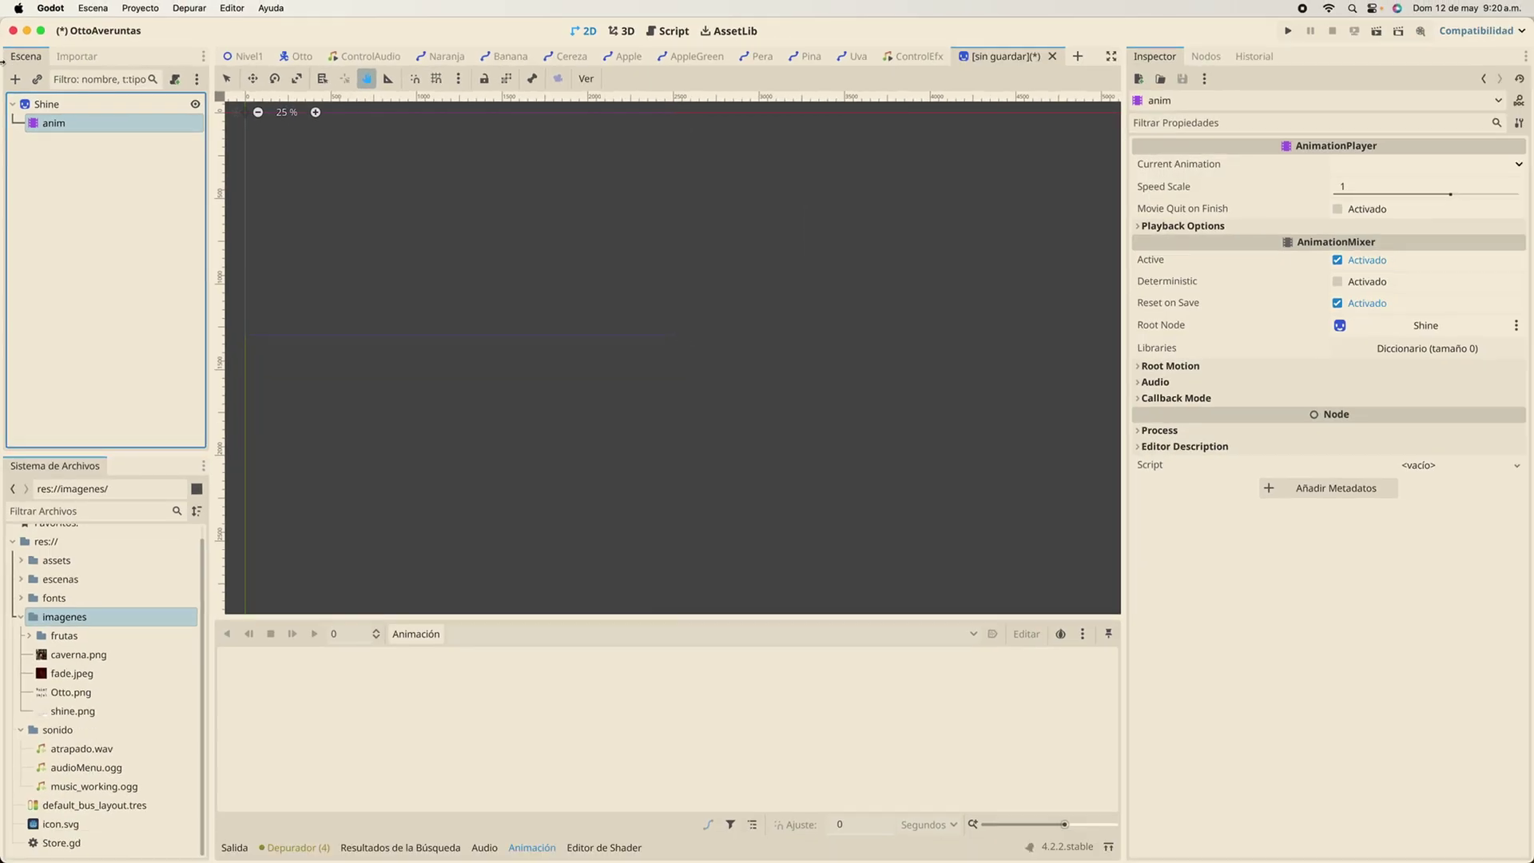
Assign shine.png as the Shine sprite's Texture
left_click(48, 104)
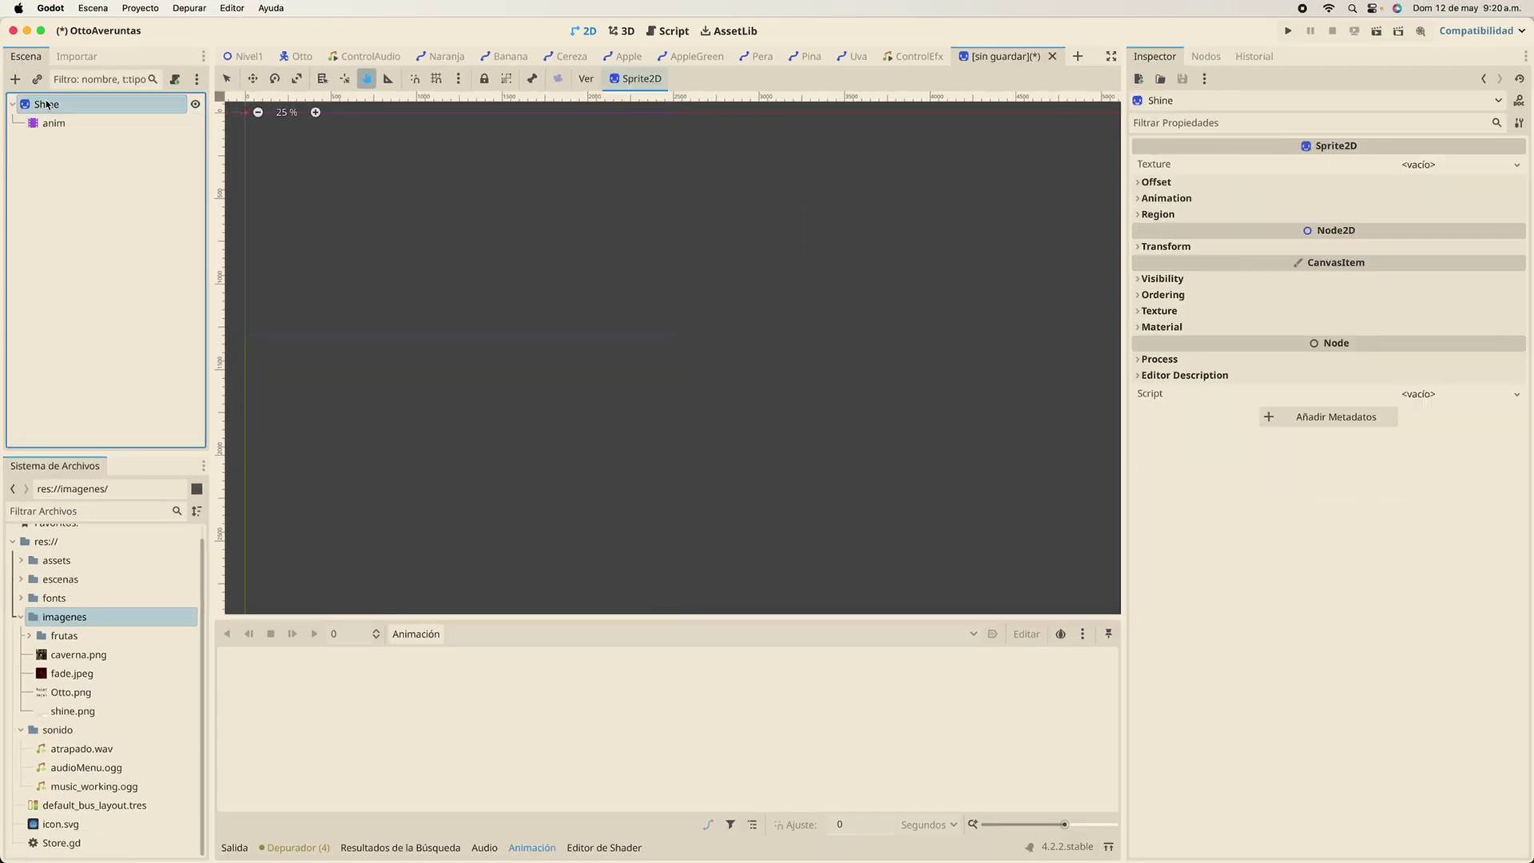
left_click(57, 715)
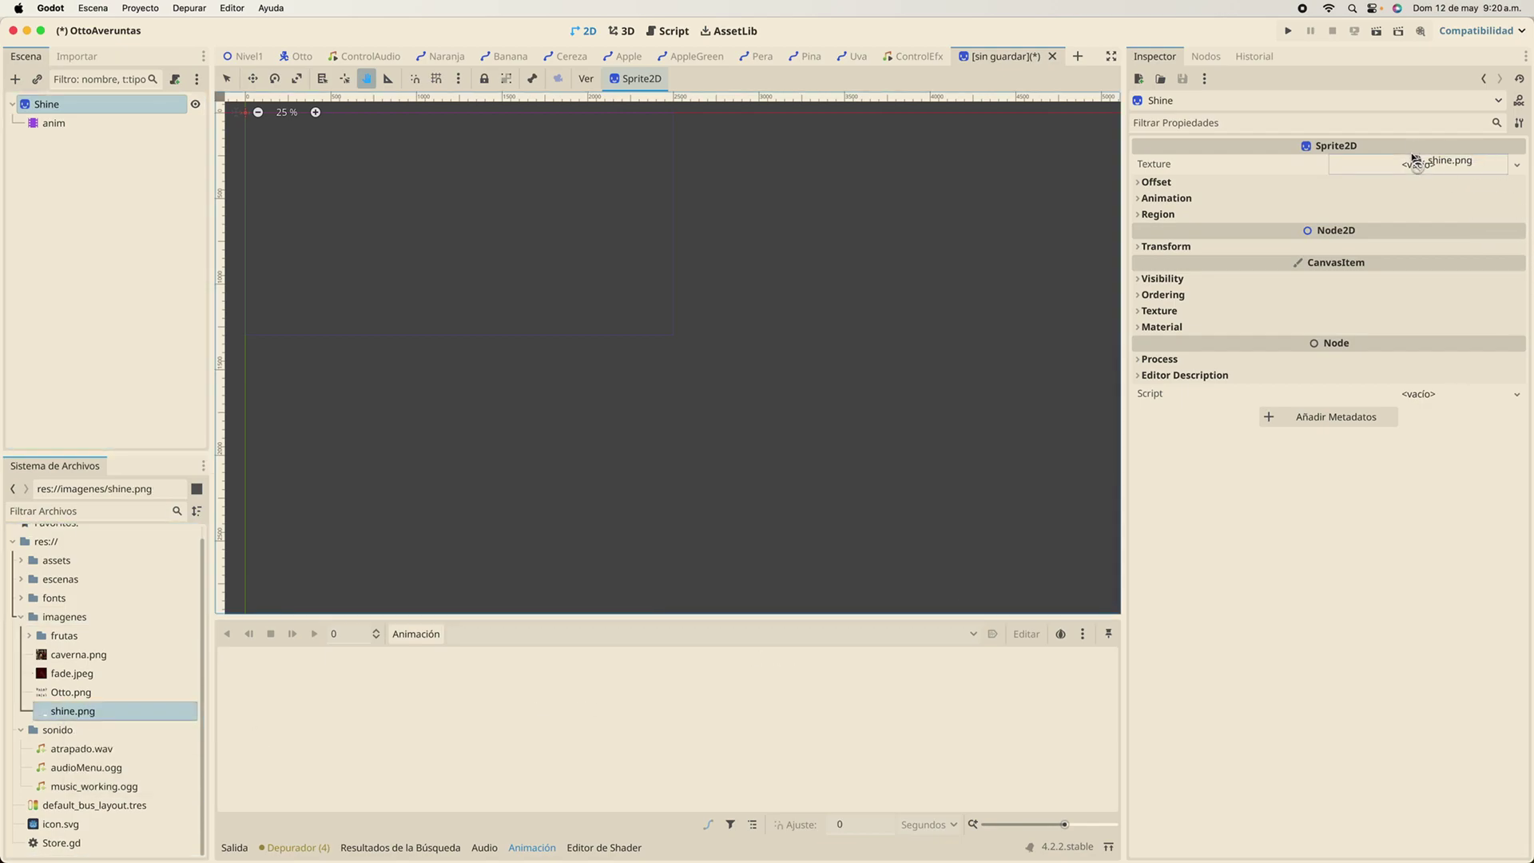
left_click_drag(84, 714, 1418, 164)
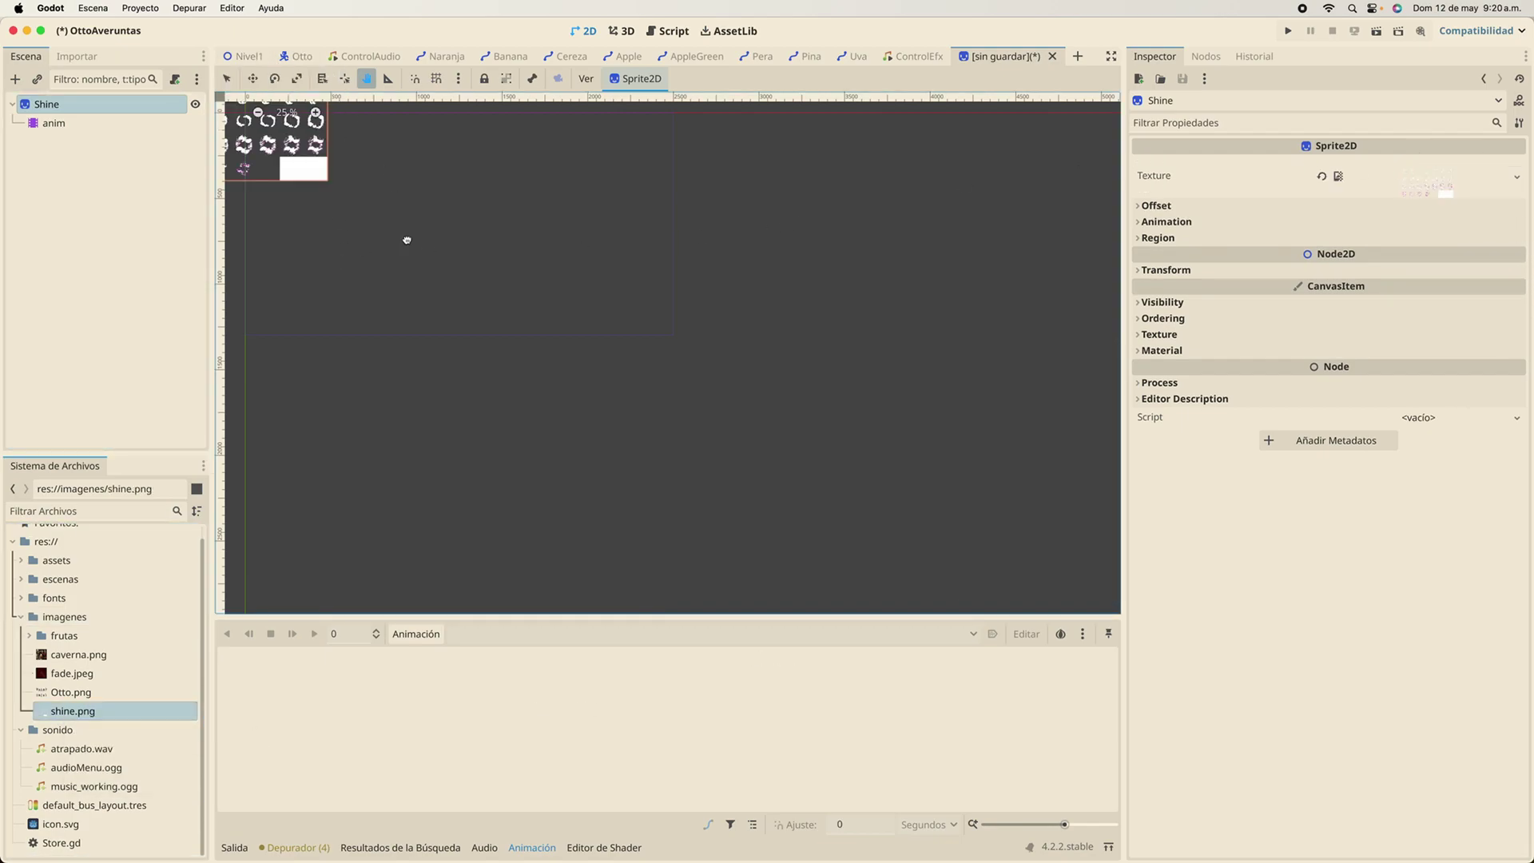
Split Shine's sprite sheet into 6 horizontal and 7 vertical frames
left_click_drag(397, 269, 744, 488)
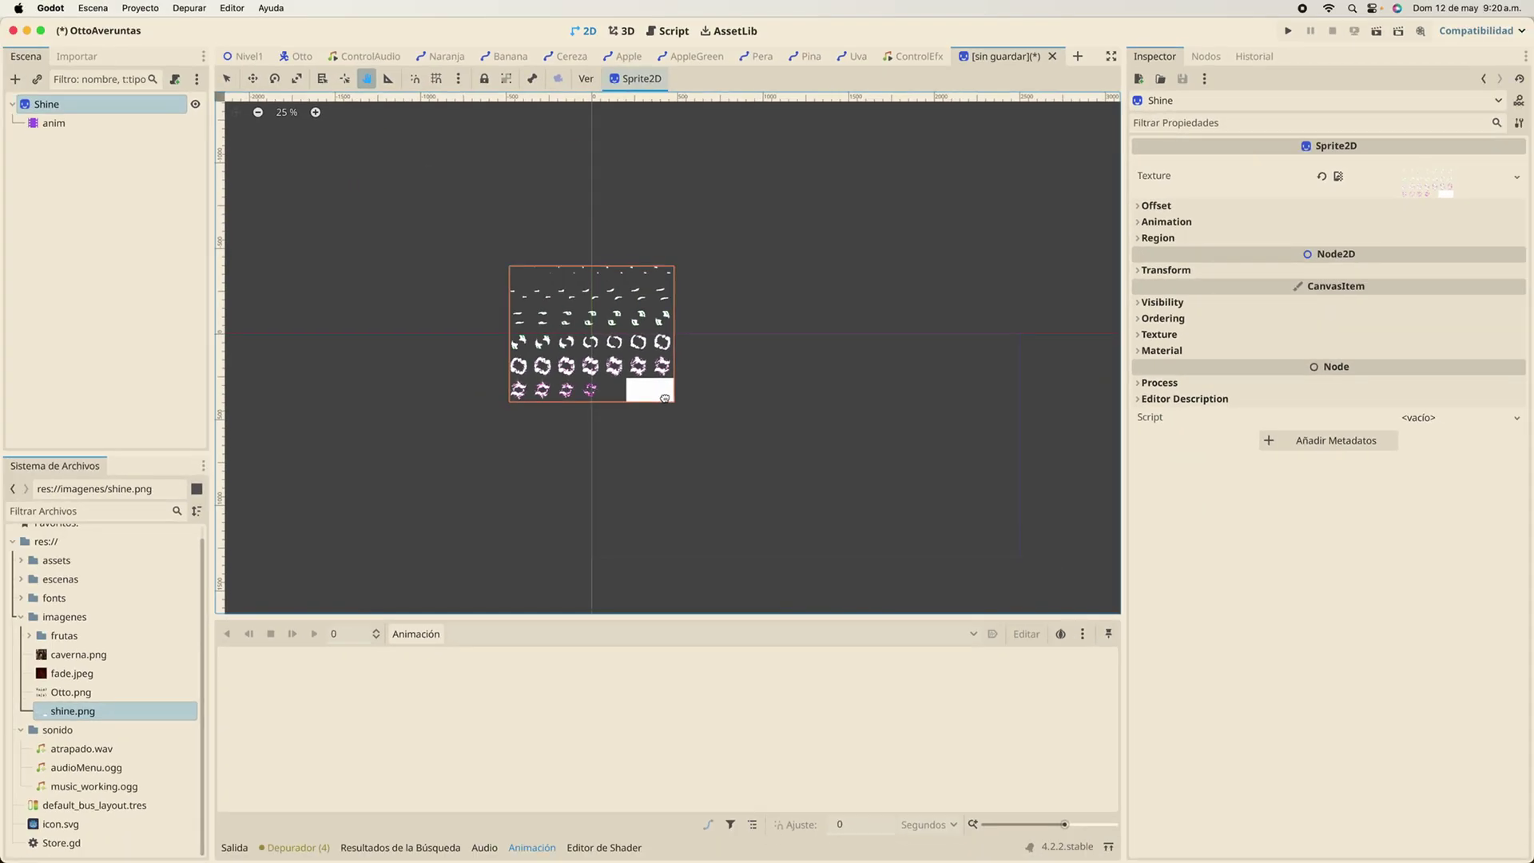
left_click(1140, 228)
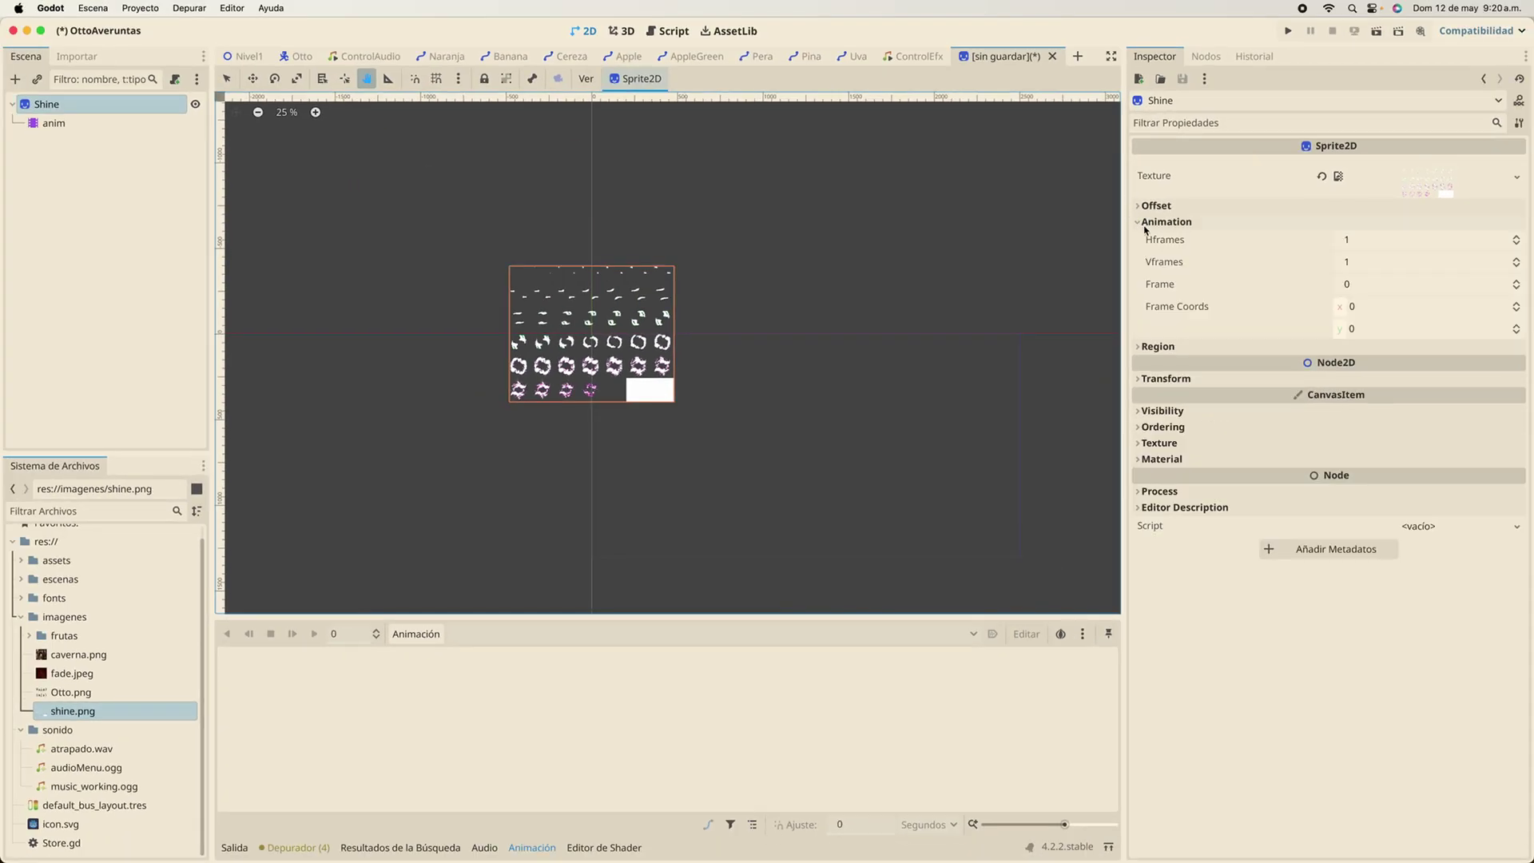
left_click(1366, 263)
type("7")
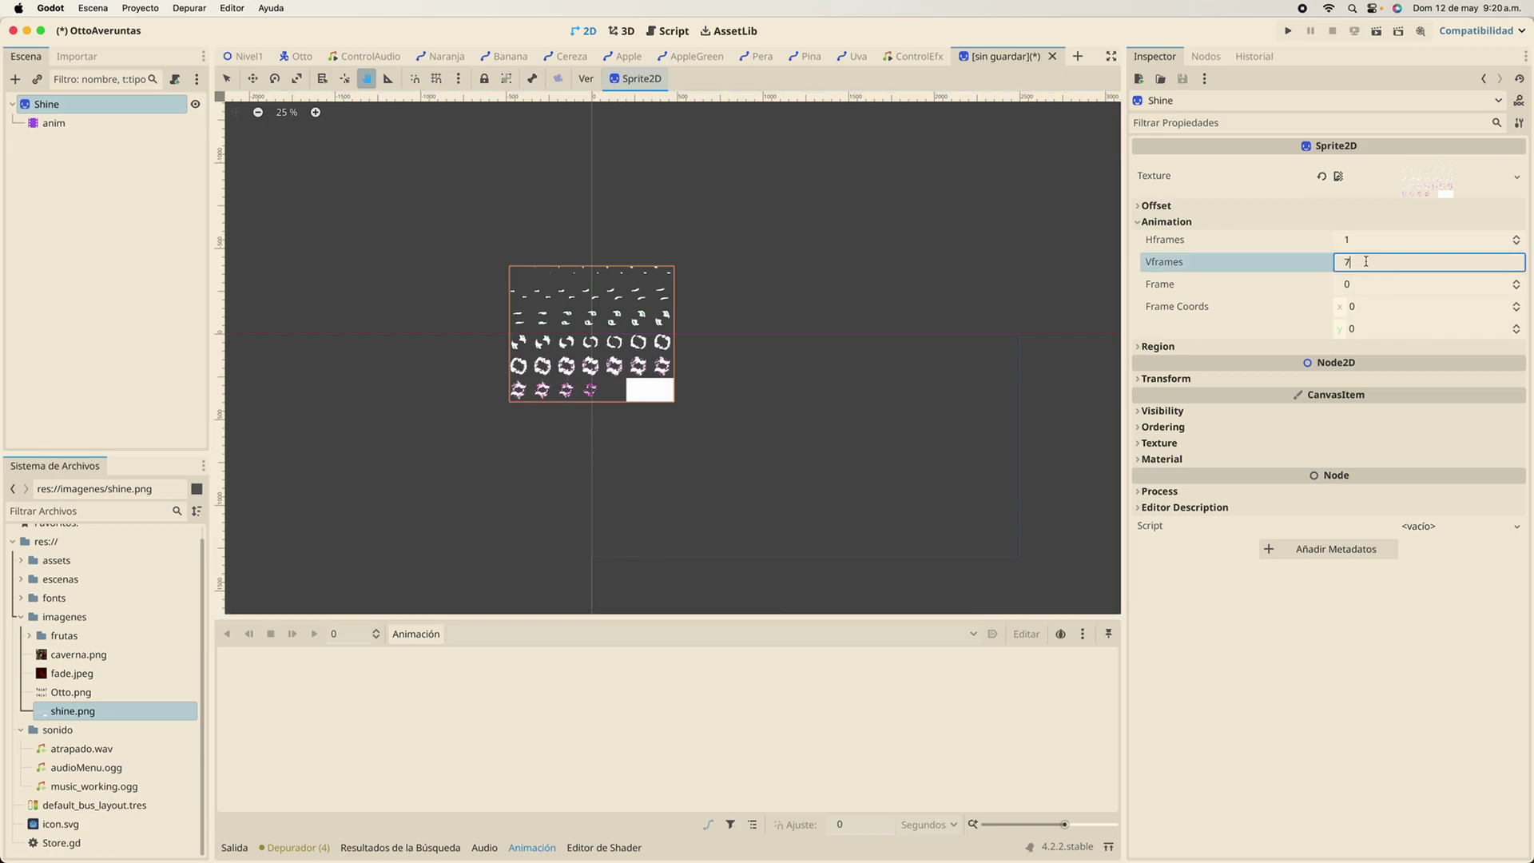
key("Return")
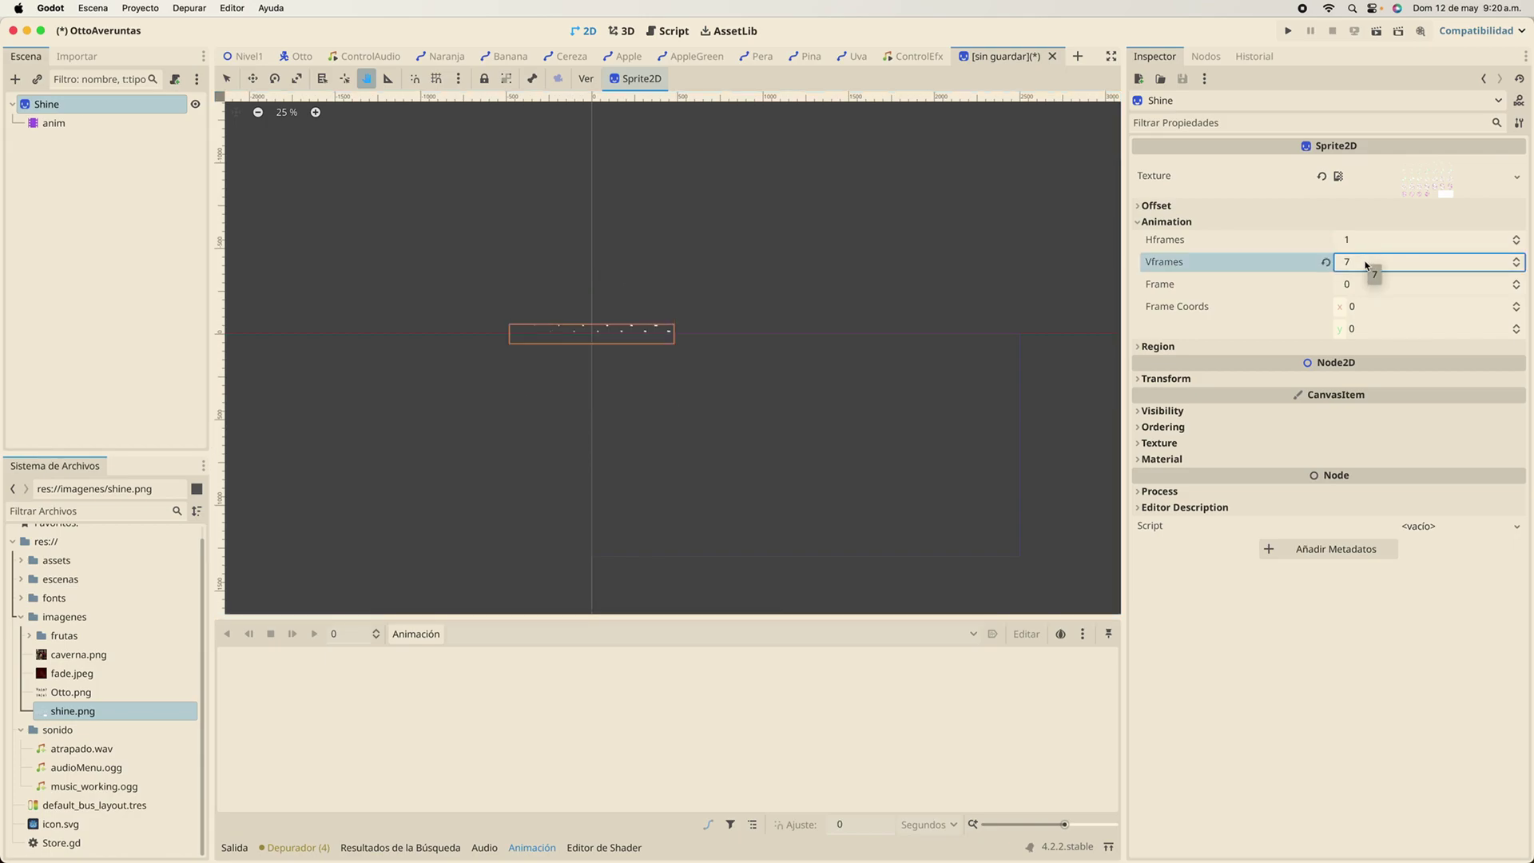
left_click(1377, 242)
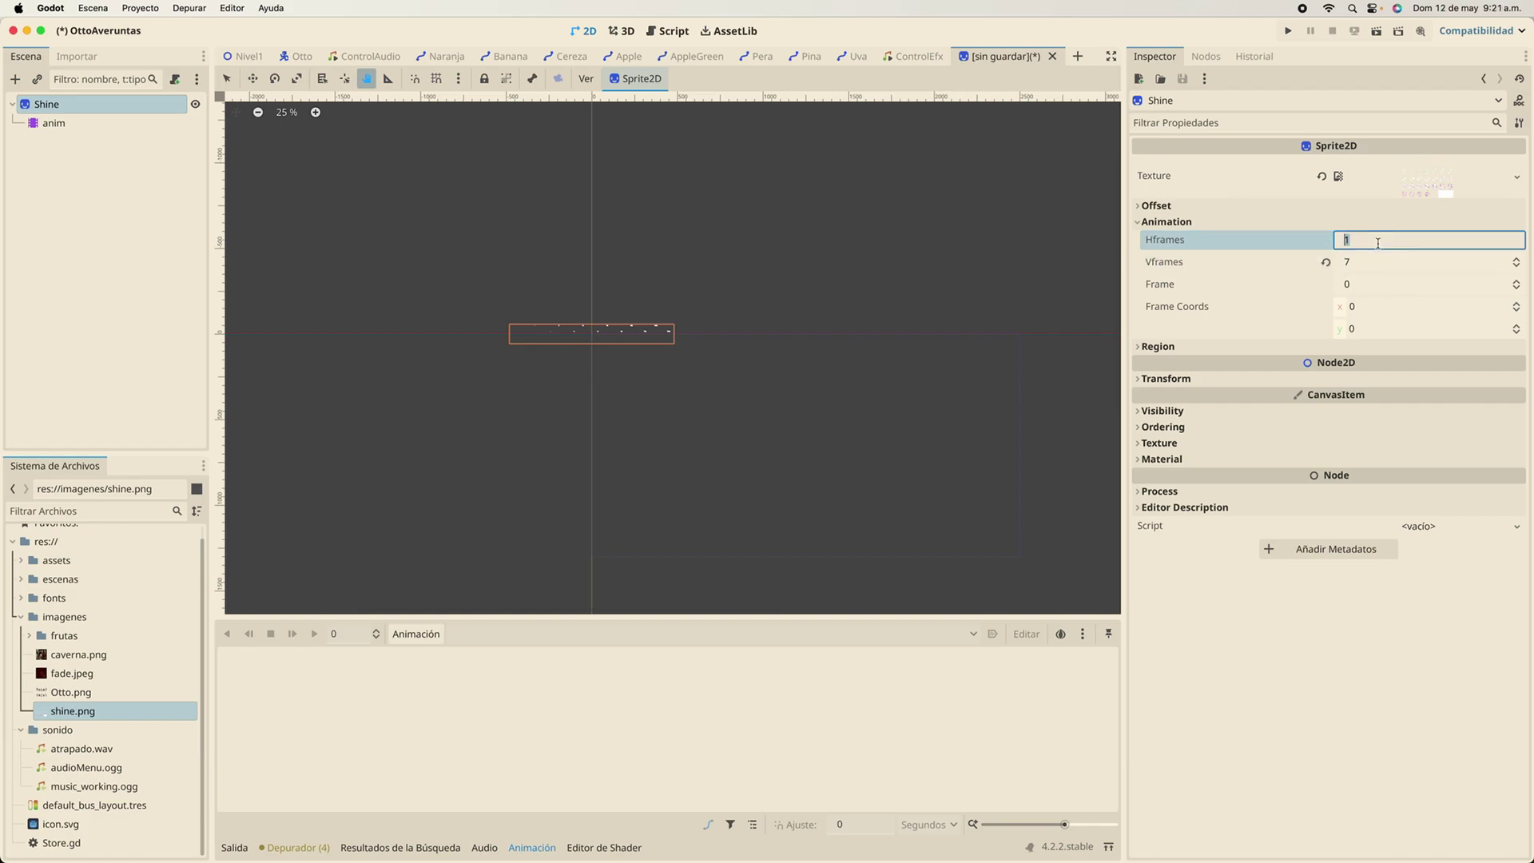
type("6")
key("Return")
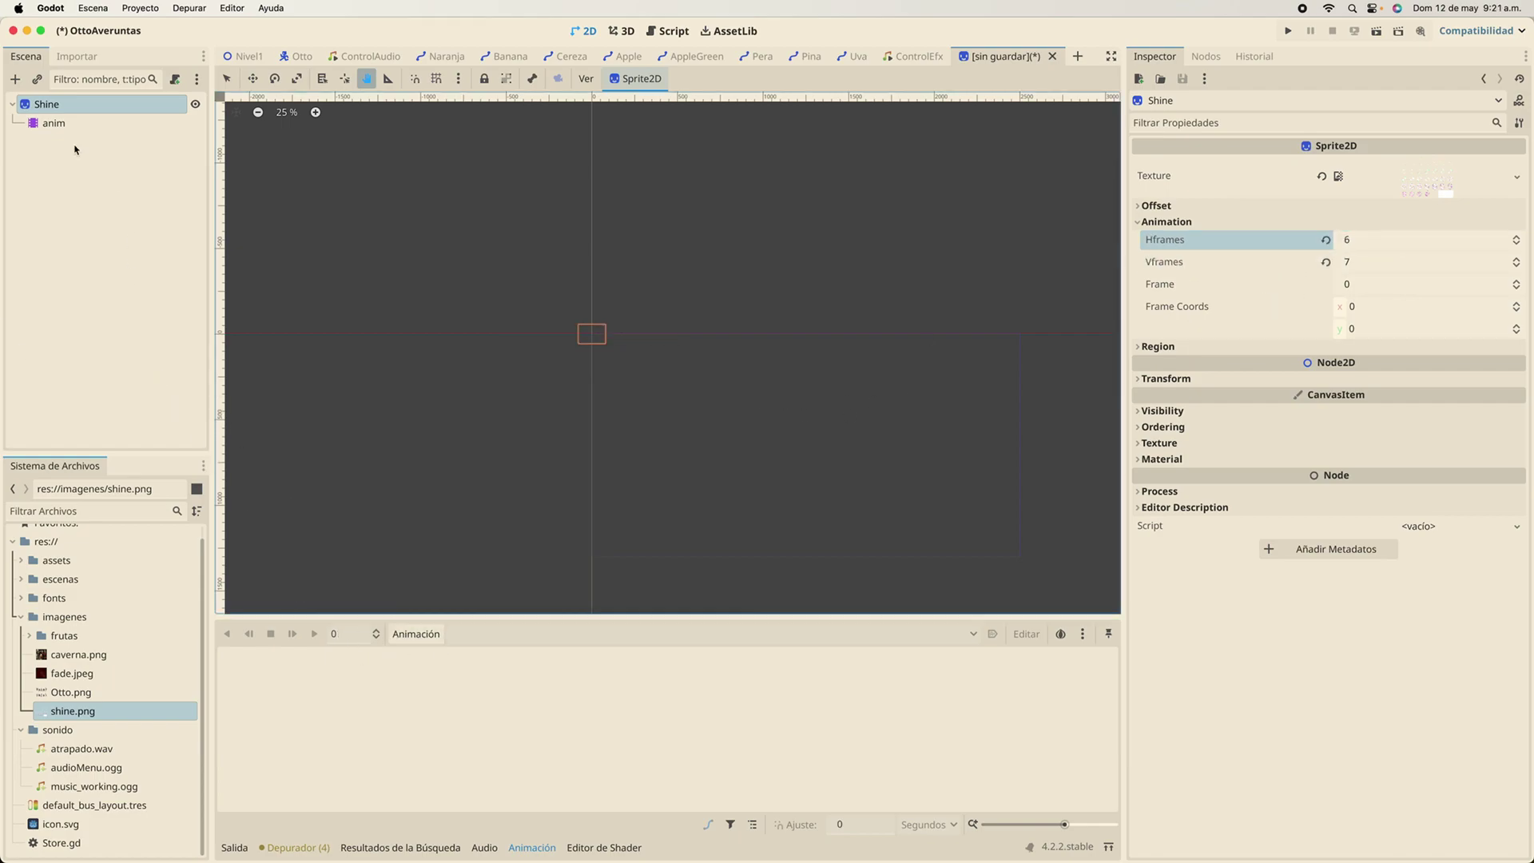
Create a new animation named brillo on the anim player, with the playhead at 0
left_click(54, 125)
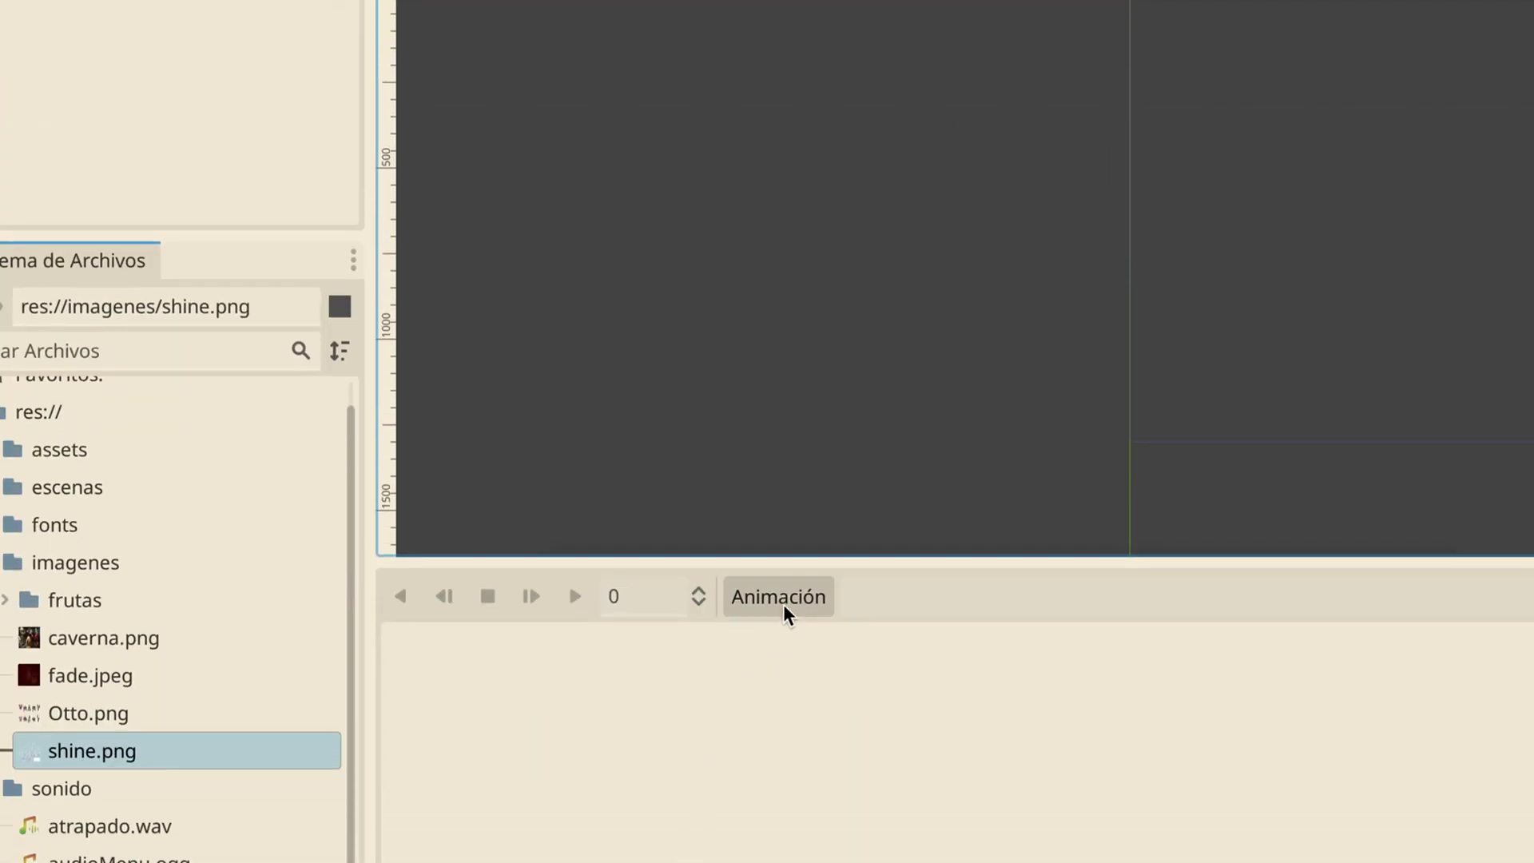
left_click(785, 613)
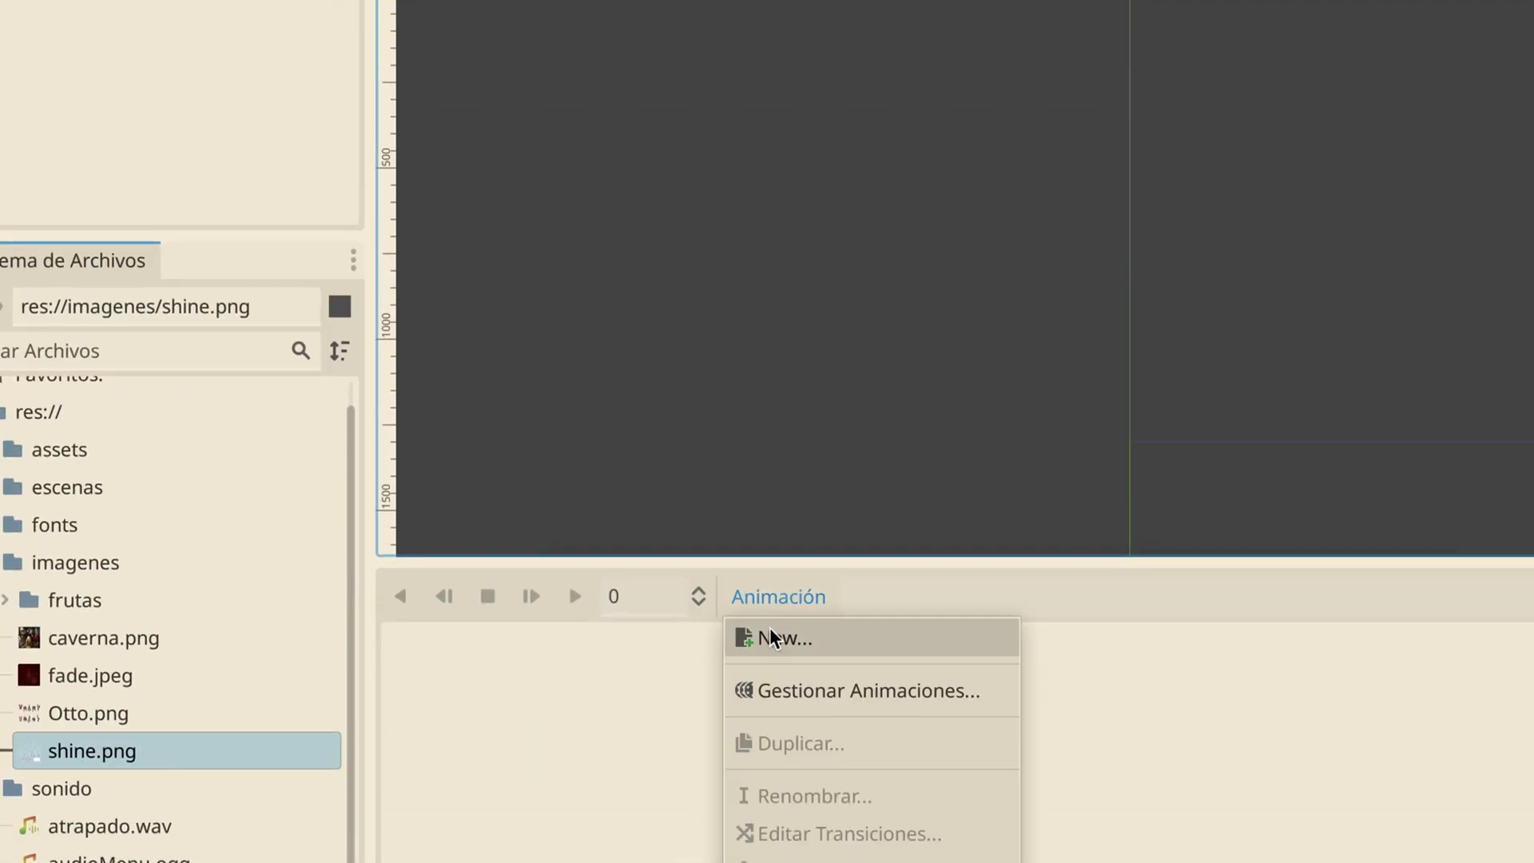
left_click(798, 650)
key("BackSpace")
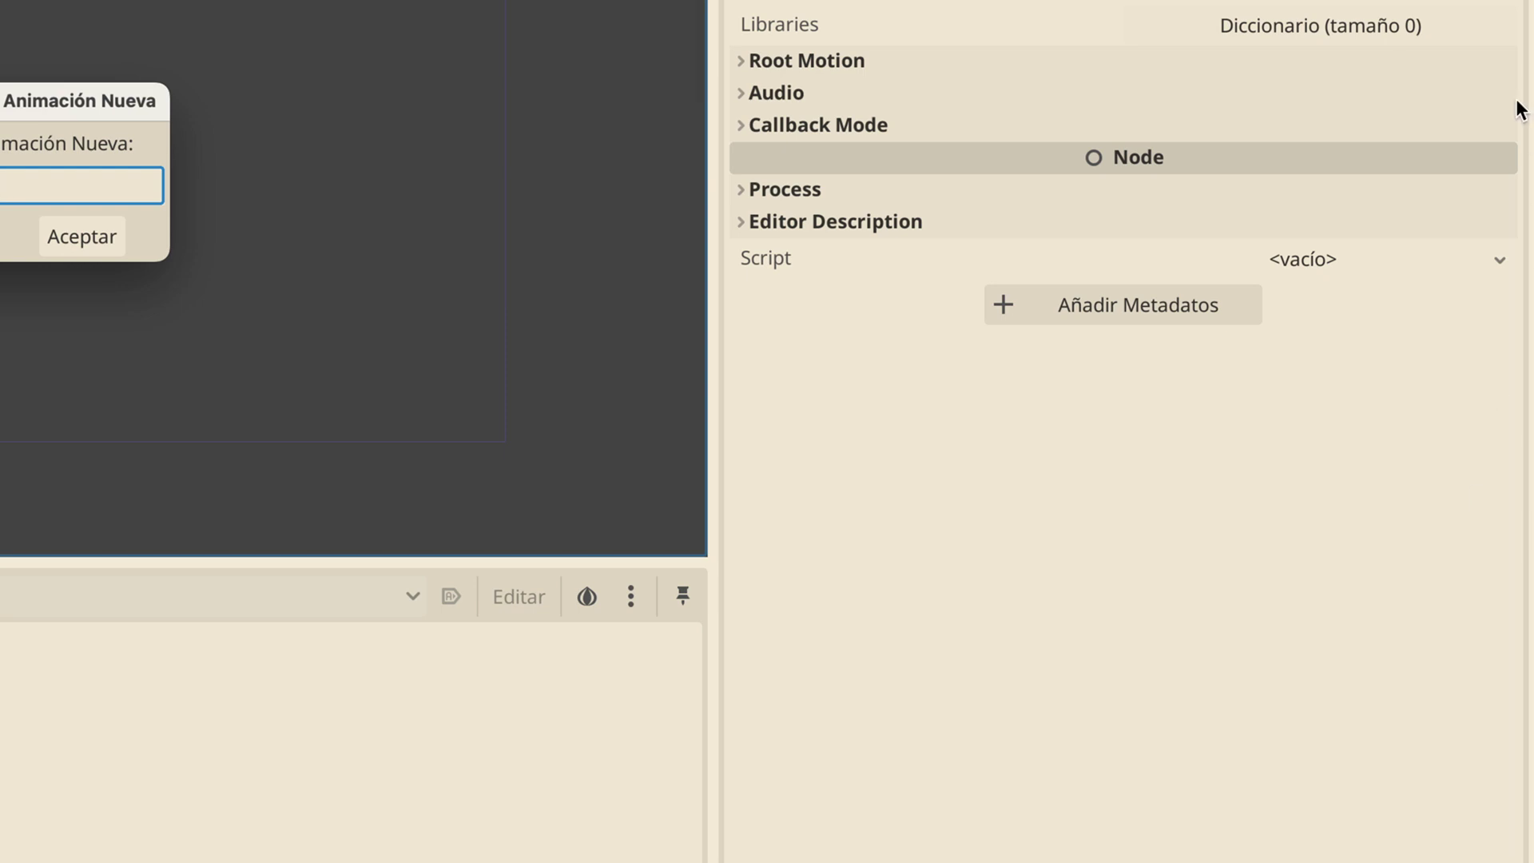
type("brill")
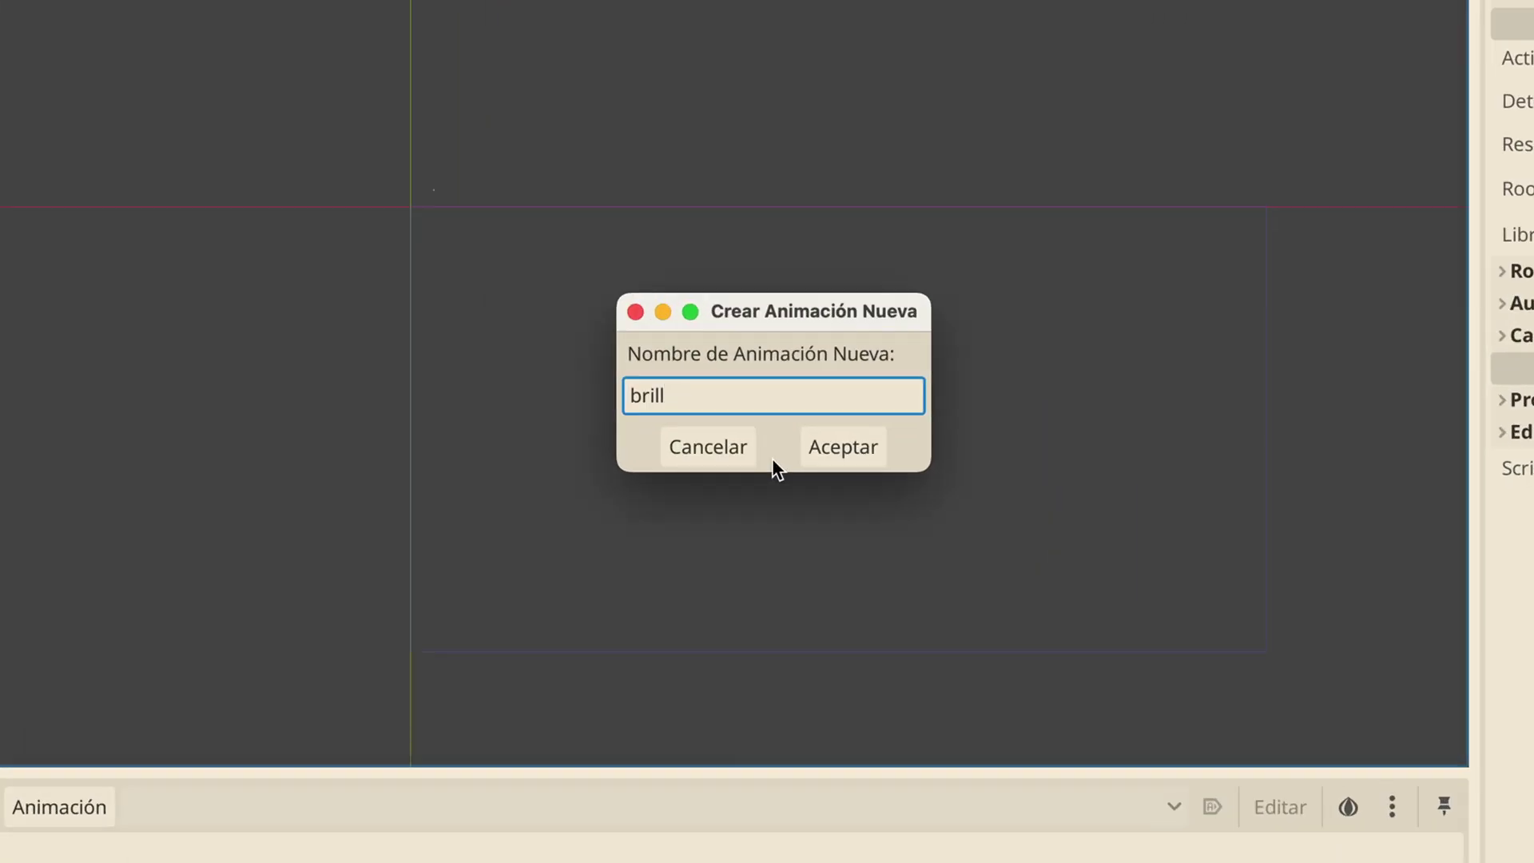
type("o")
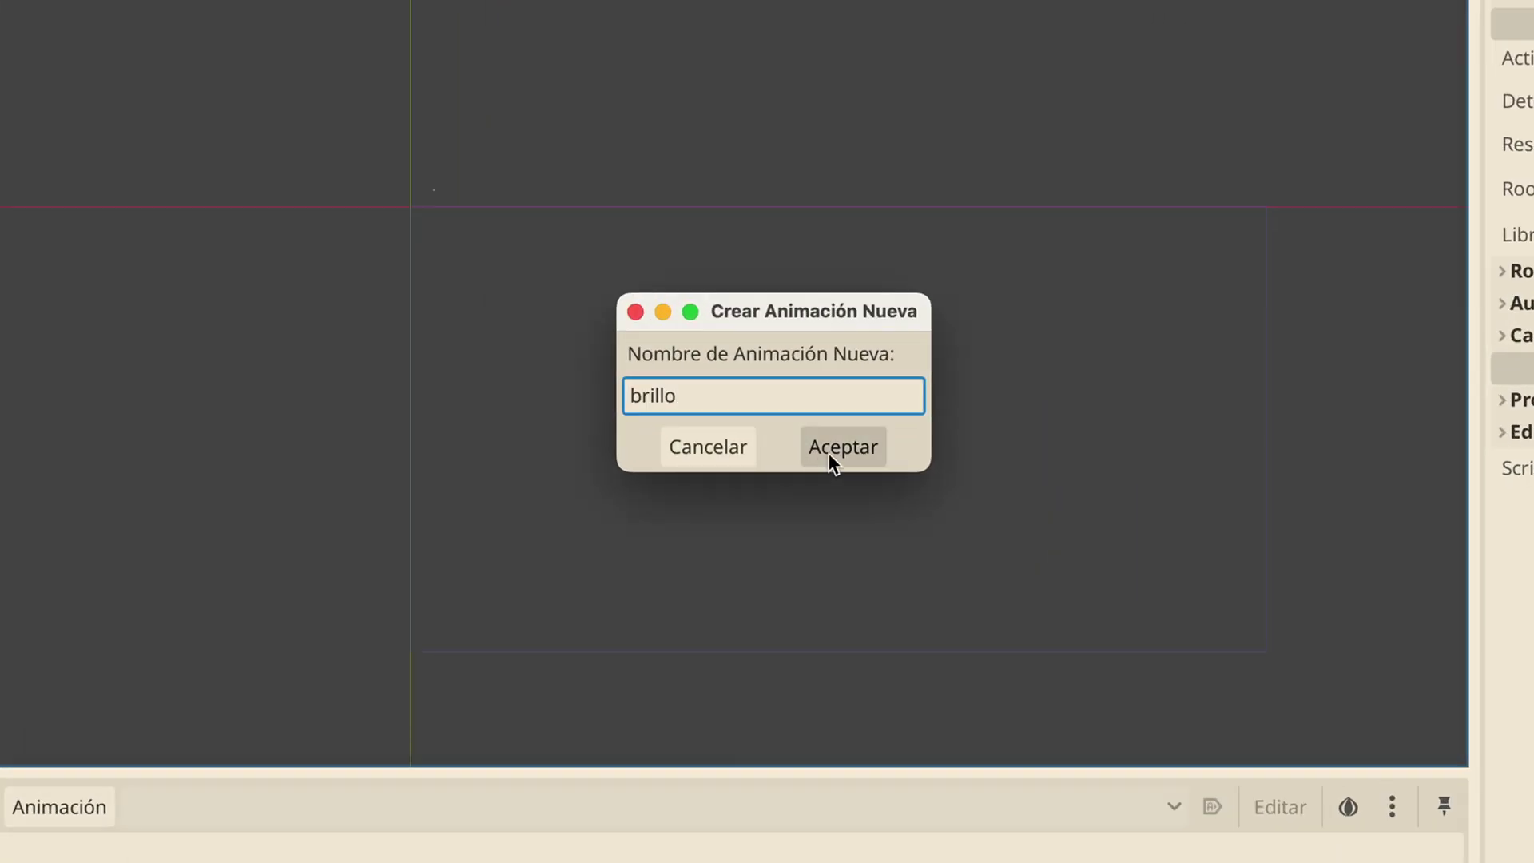
left_click(827, 452)
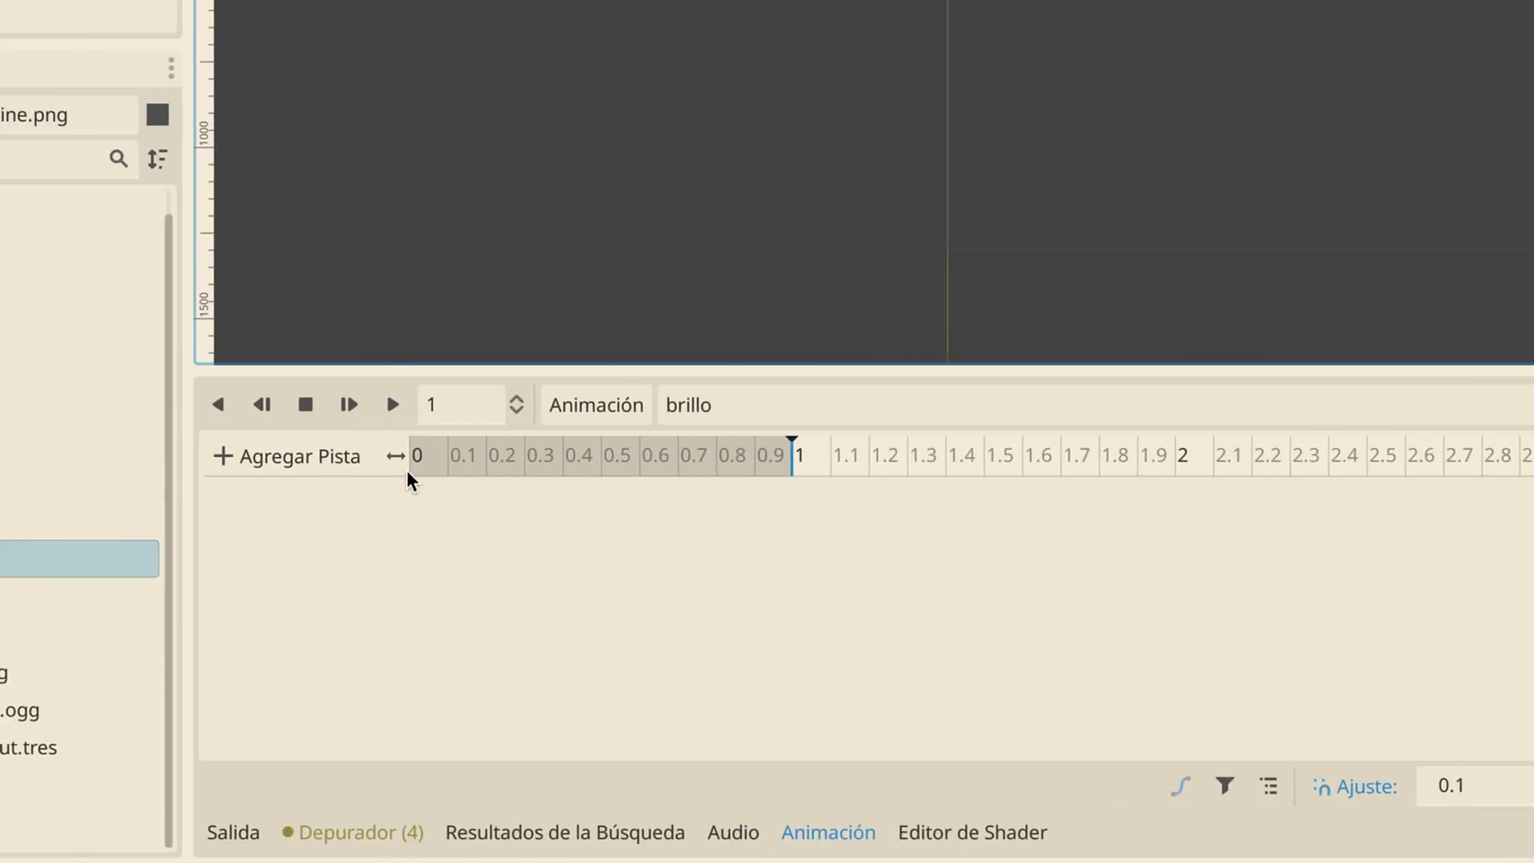
left_click(411, 466)
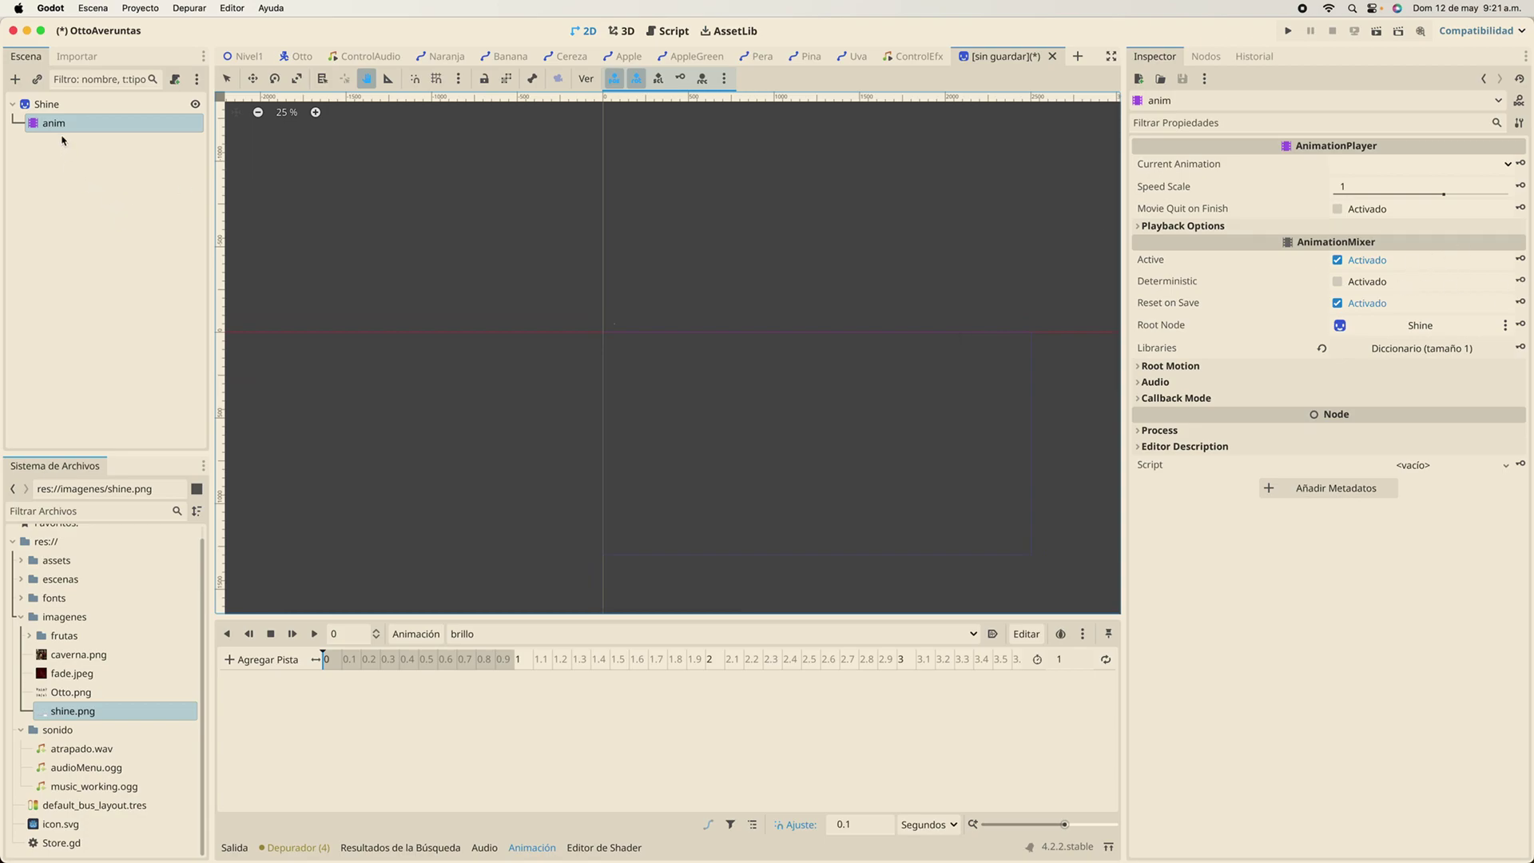
Change Shine's sheet to 7 horizontal and 6 vertical frames and adjust the current frame
left_click(61, 107)
left_click(1362, 288)
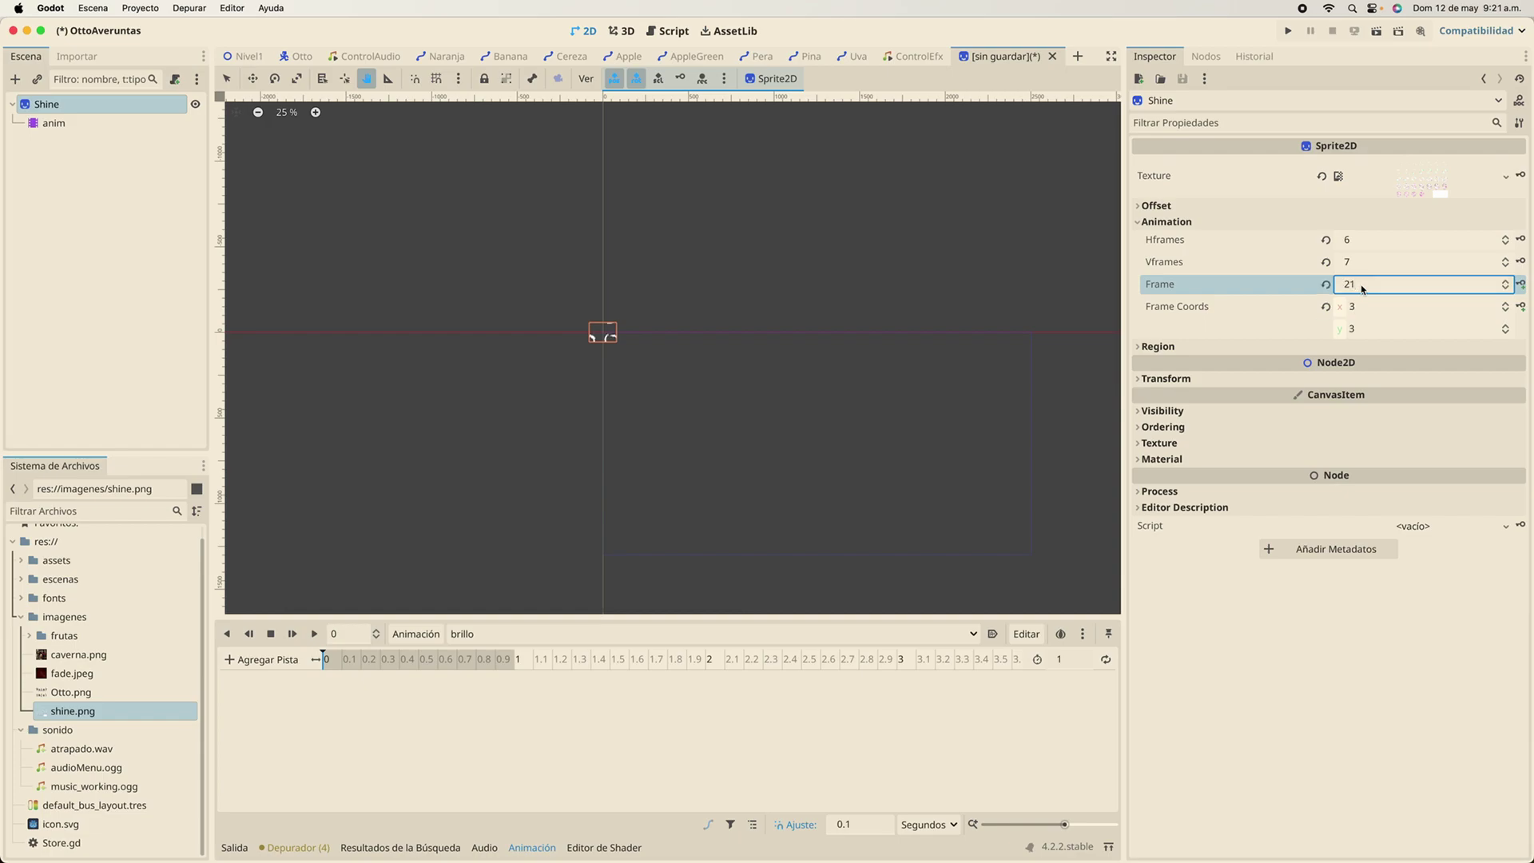
left_click(1369, 259)
left_click(1367, 244)
left_click(1367, 243)
type("7")
key("Return")
left_click(1370, 263)
type("6")
key("Return")
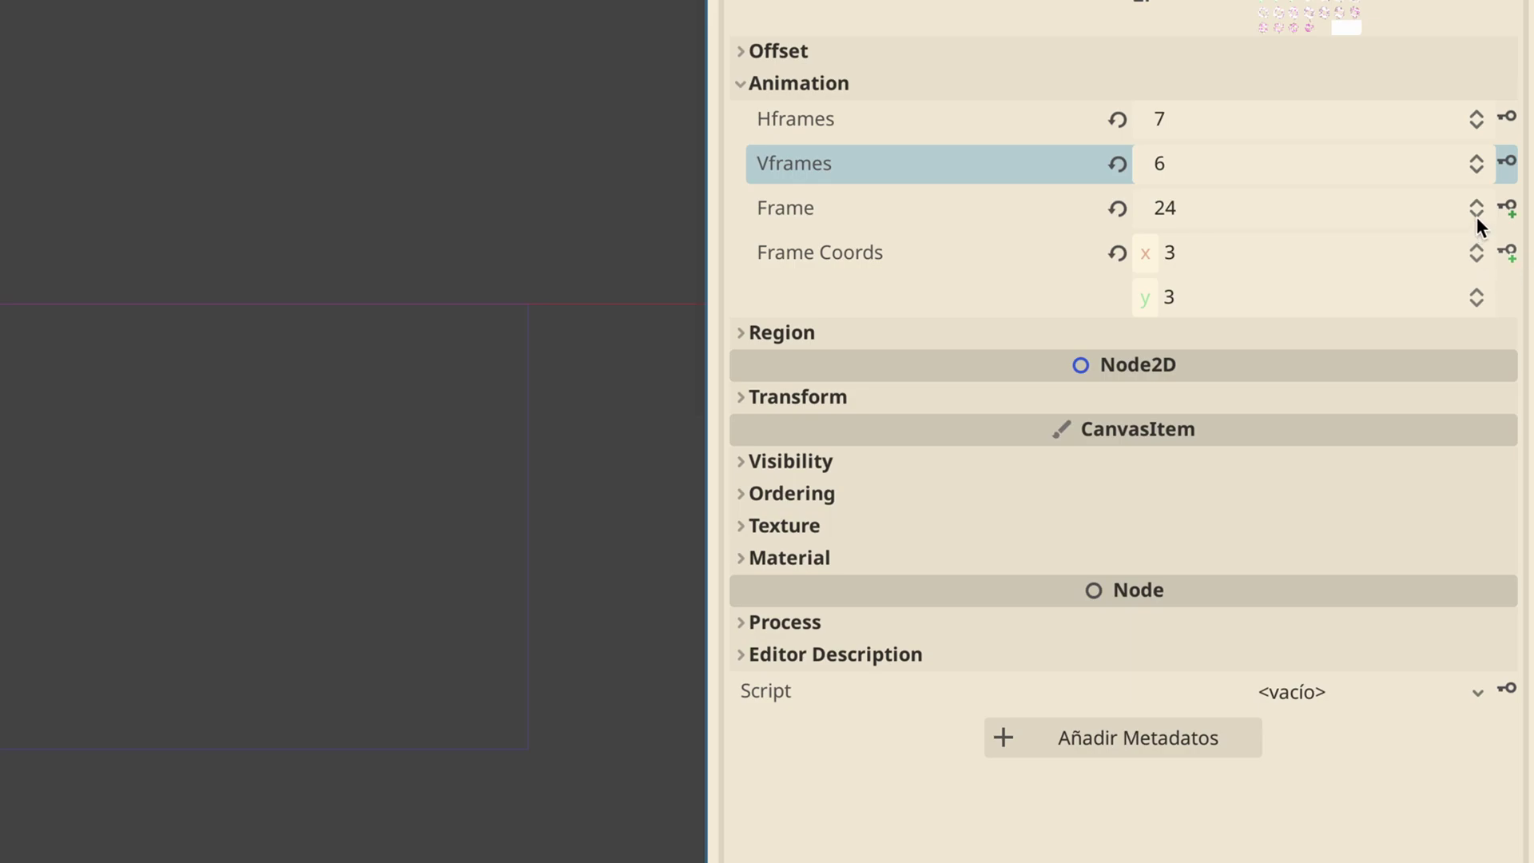
left_click(1476, 216)
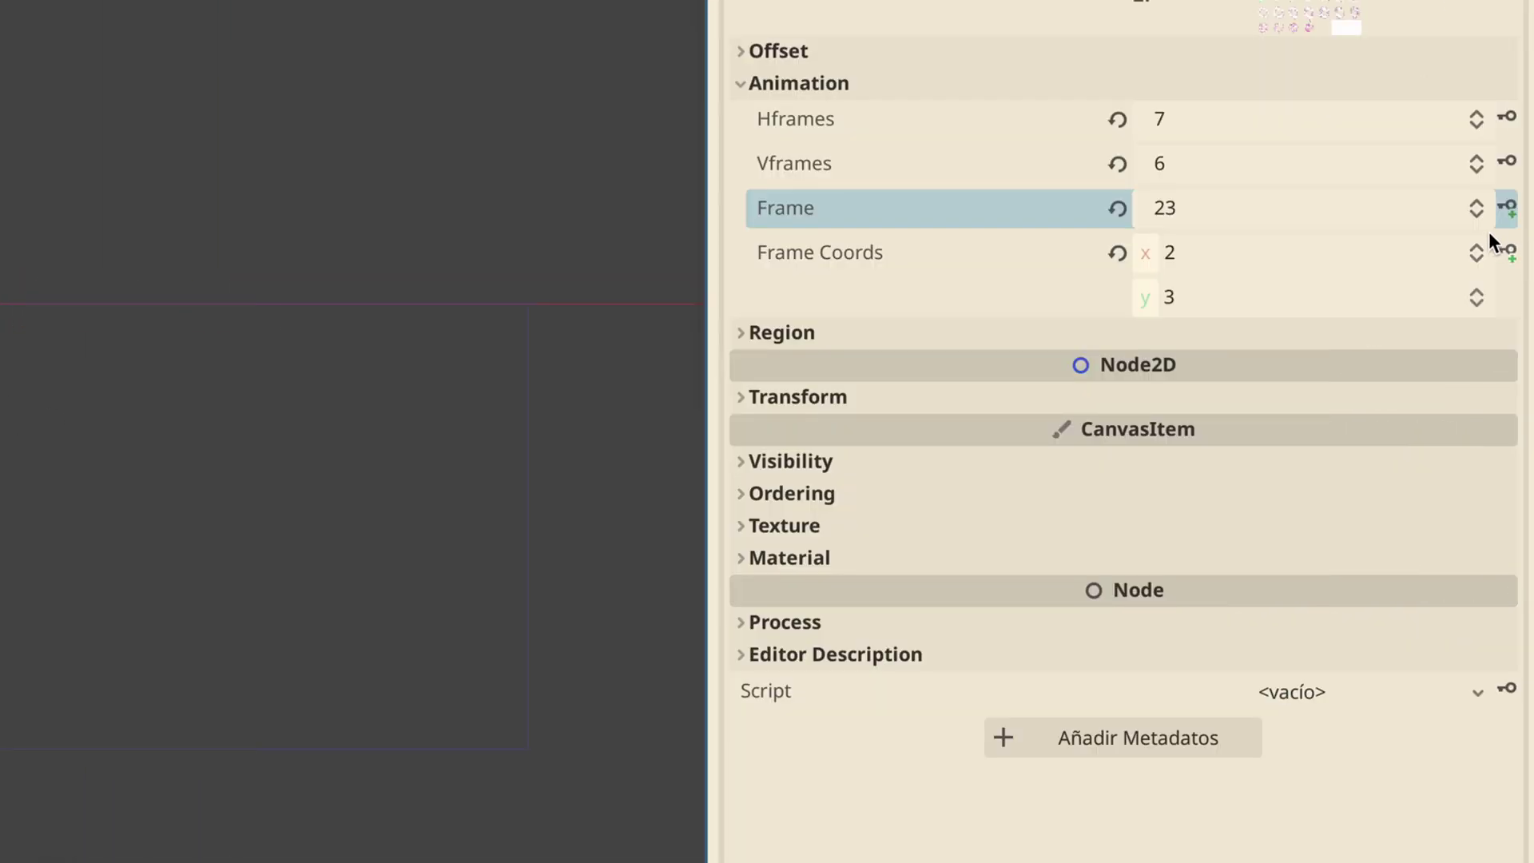
left_click(1476, 205)
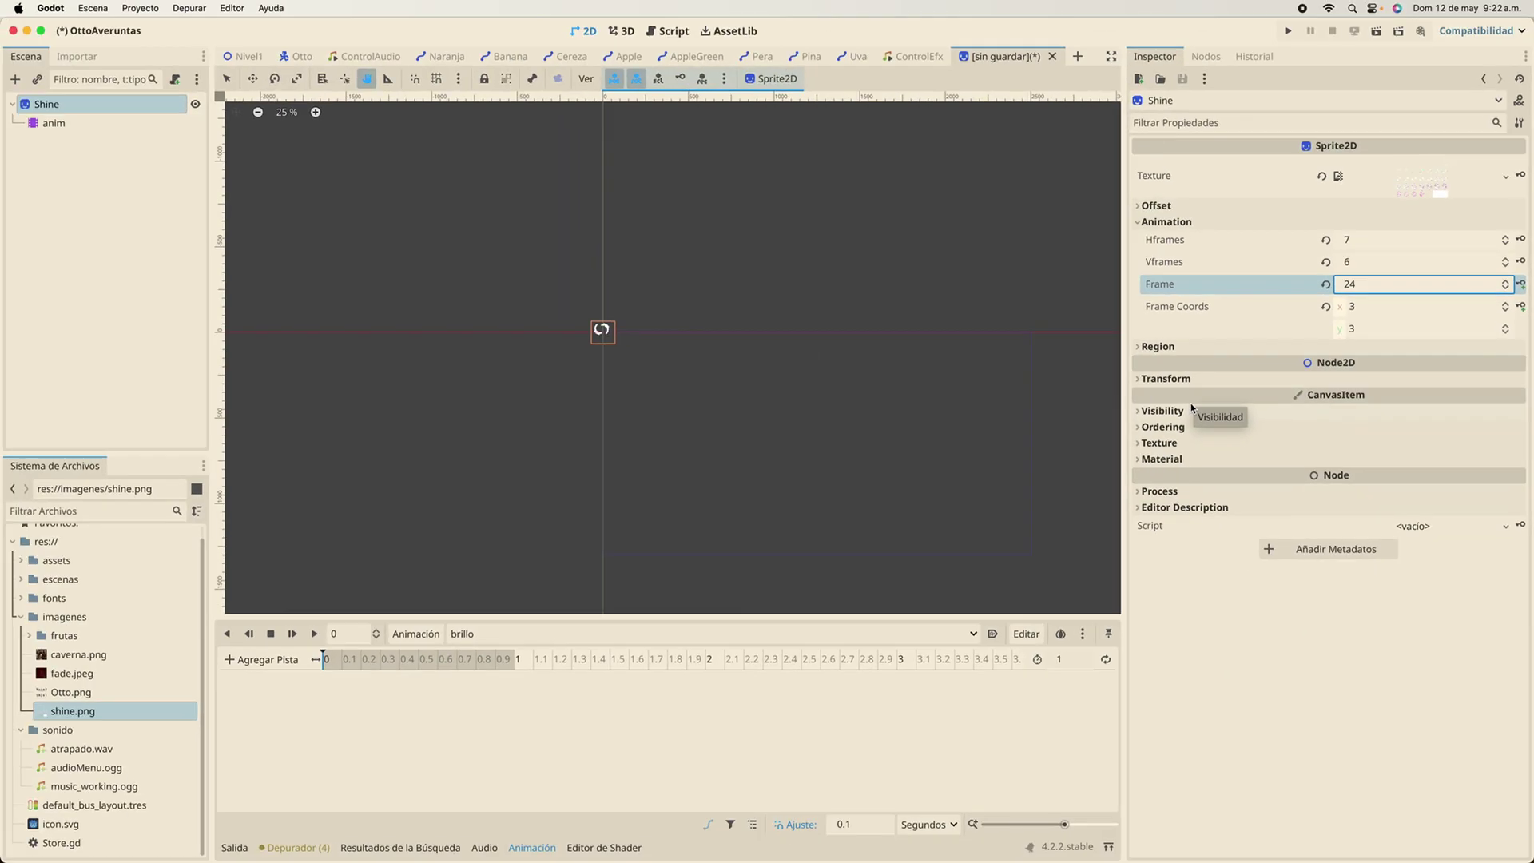
left_click(1212, 537)
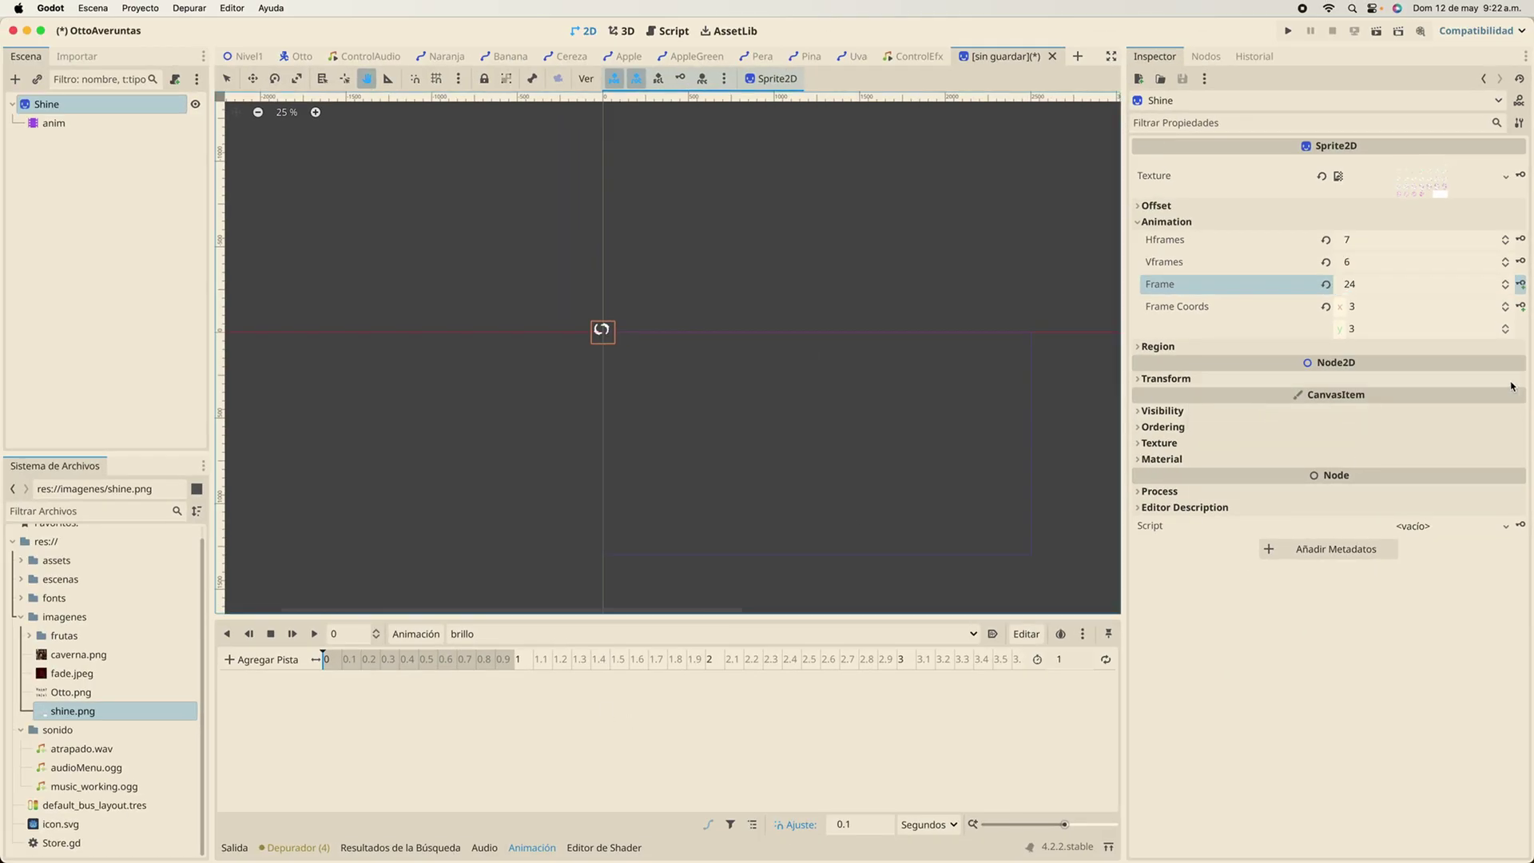
Key Shine's frame property in brillo every 0.1 s from 0 to 0.9 s
left_click(1520, 284)
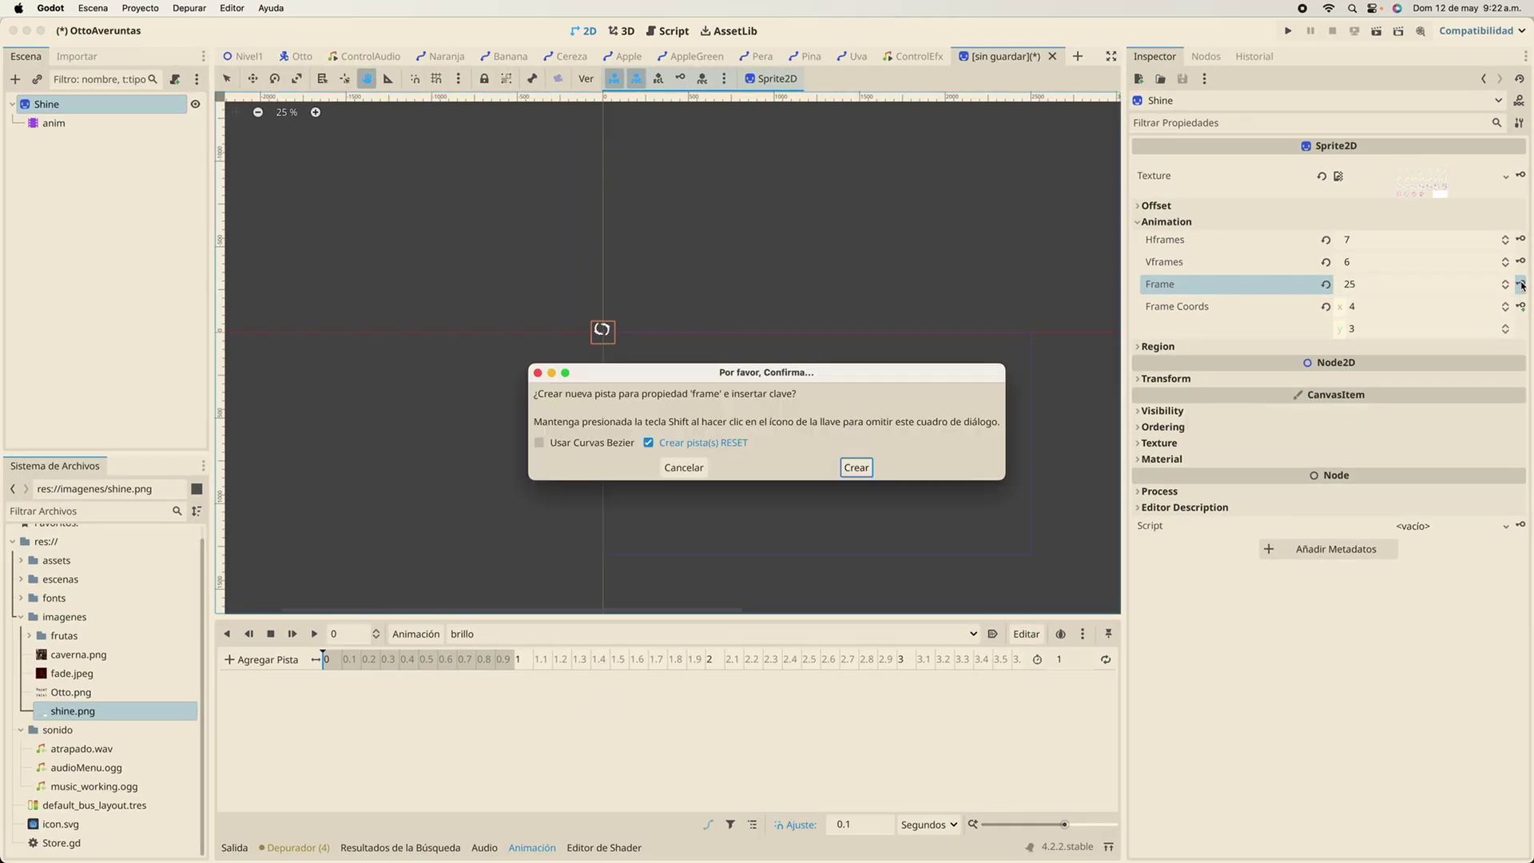
left_click(861, 467)
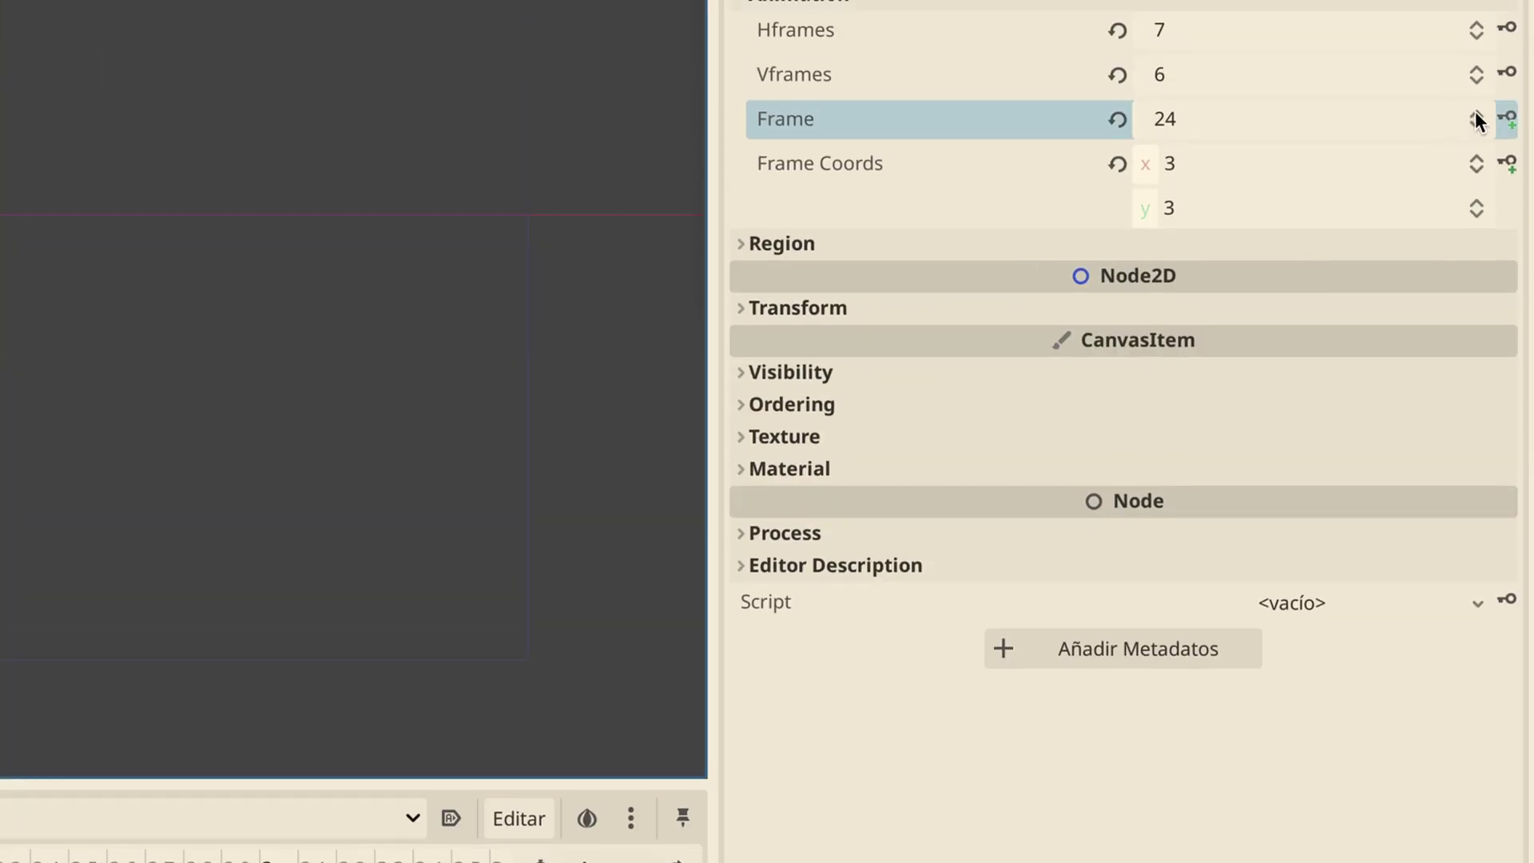
left_click(1476, 115)
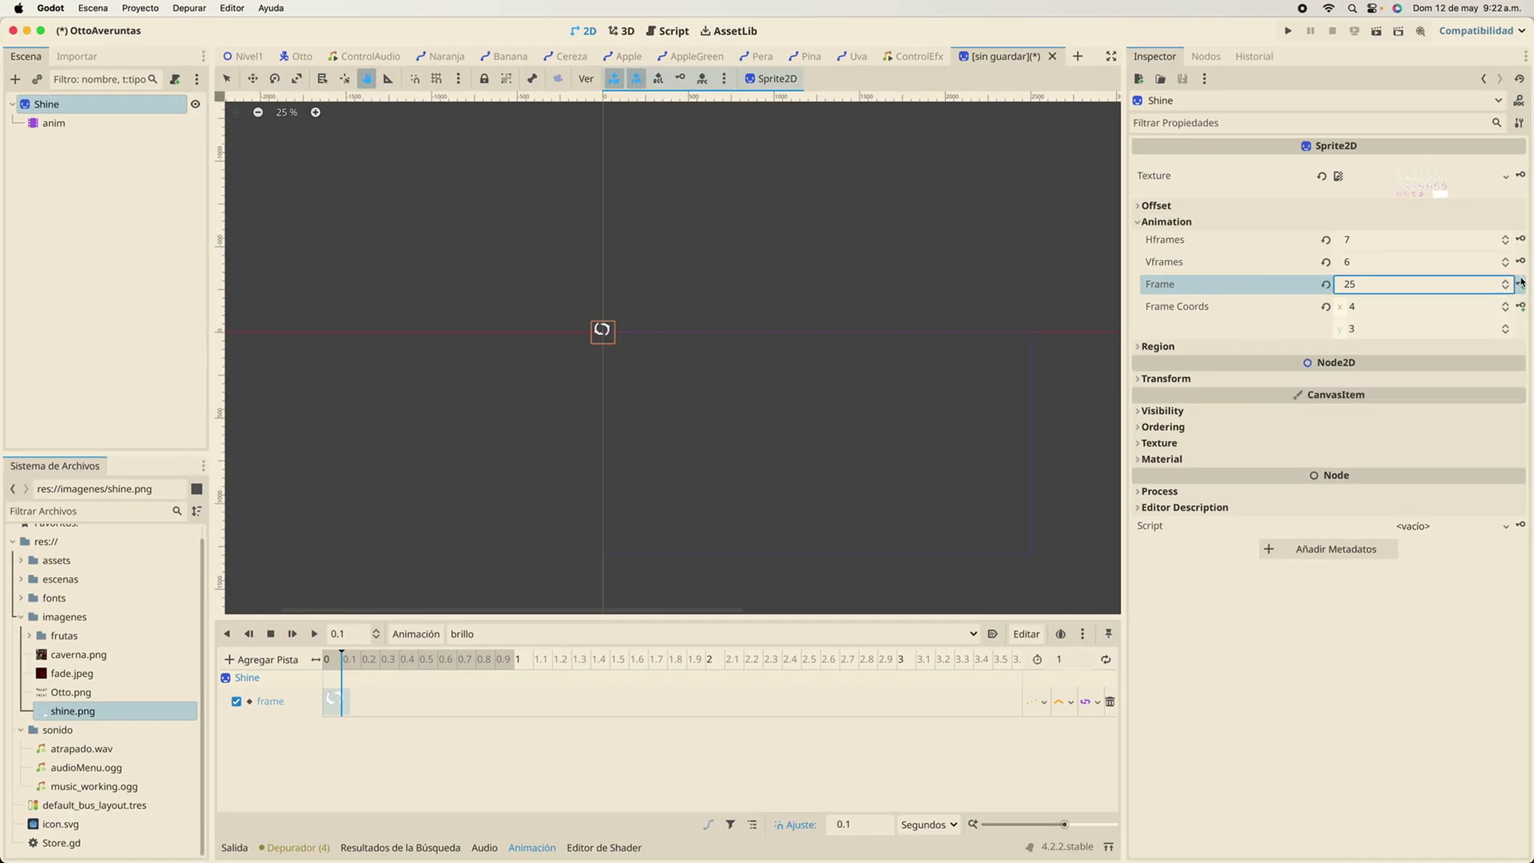
left_click(1522, 282)
left_click(1521, 284)
left_click(1522, 284)
left_click(1521, 284)
left_click(1521, 284)
left_click(1522, 286)
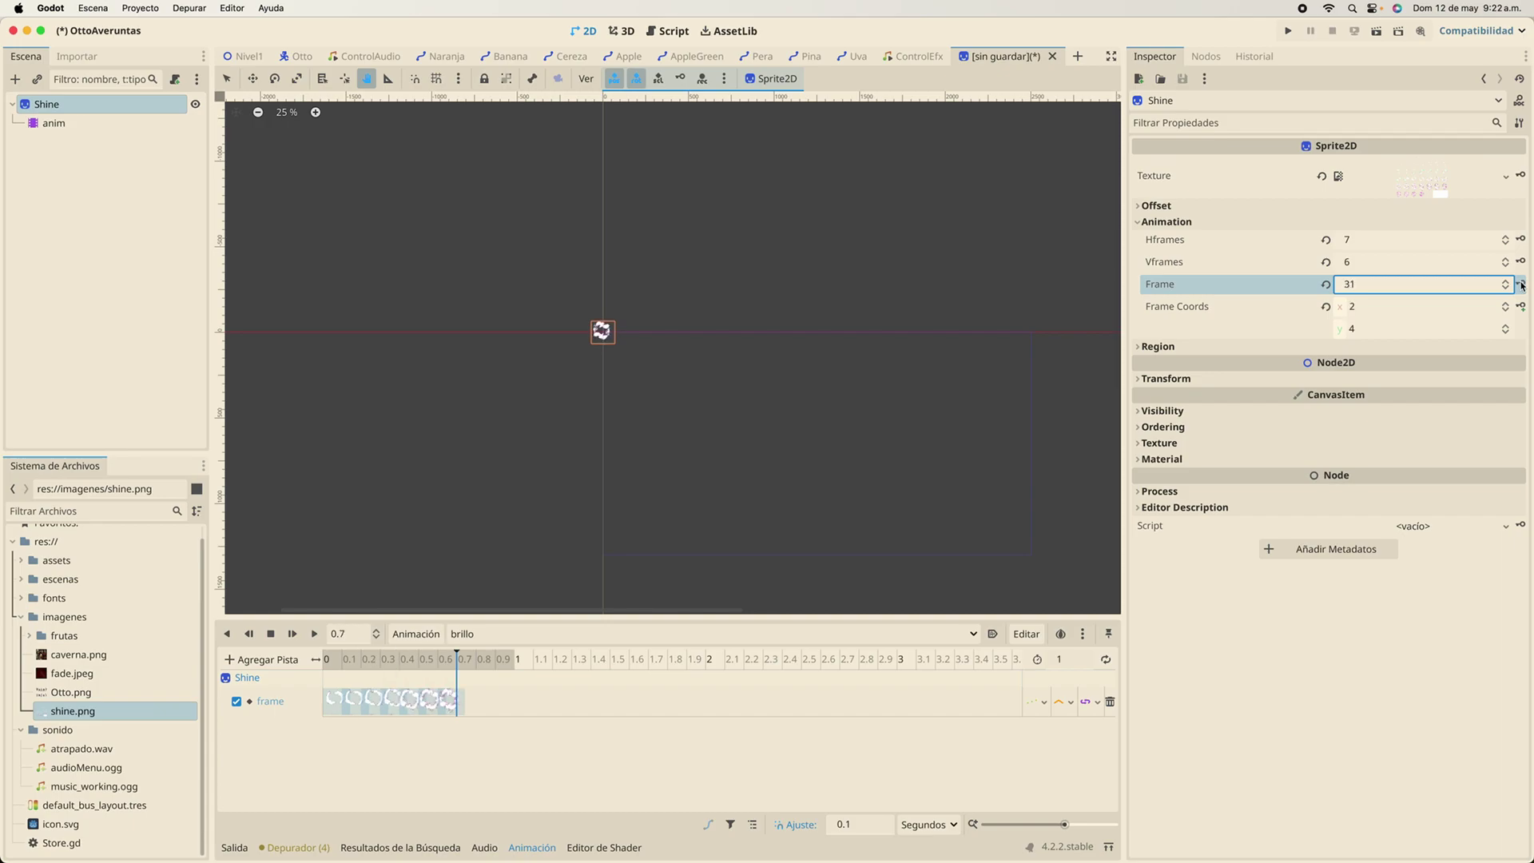
left_click(1522, 285)
left_click(1522, 285)
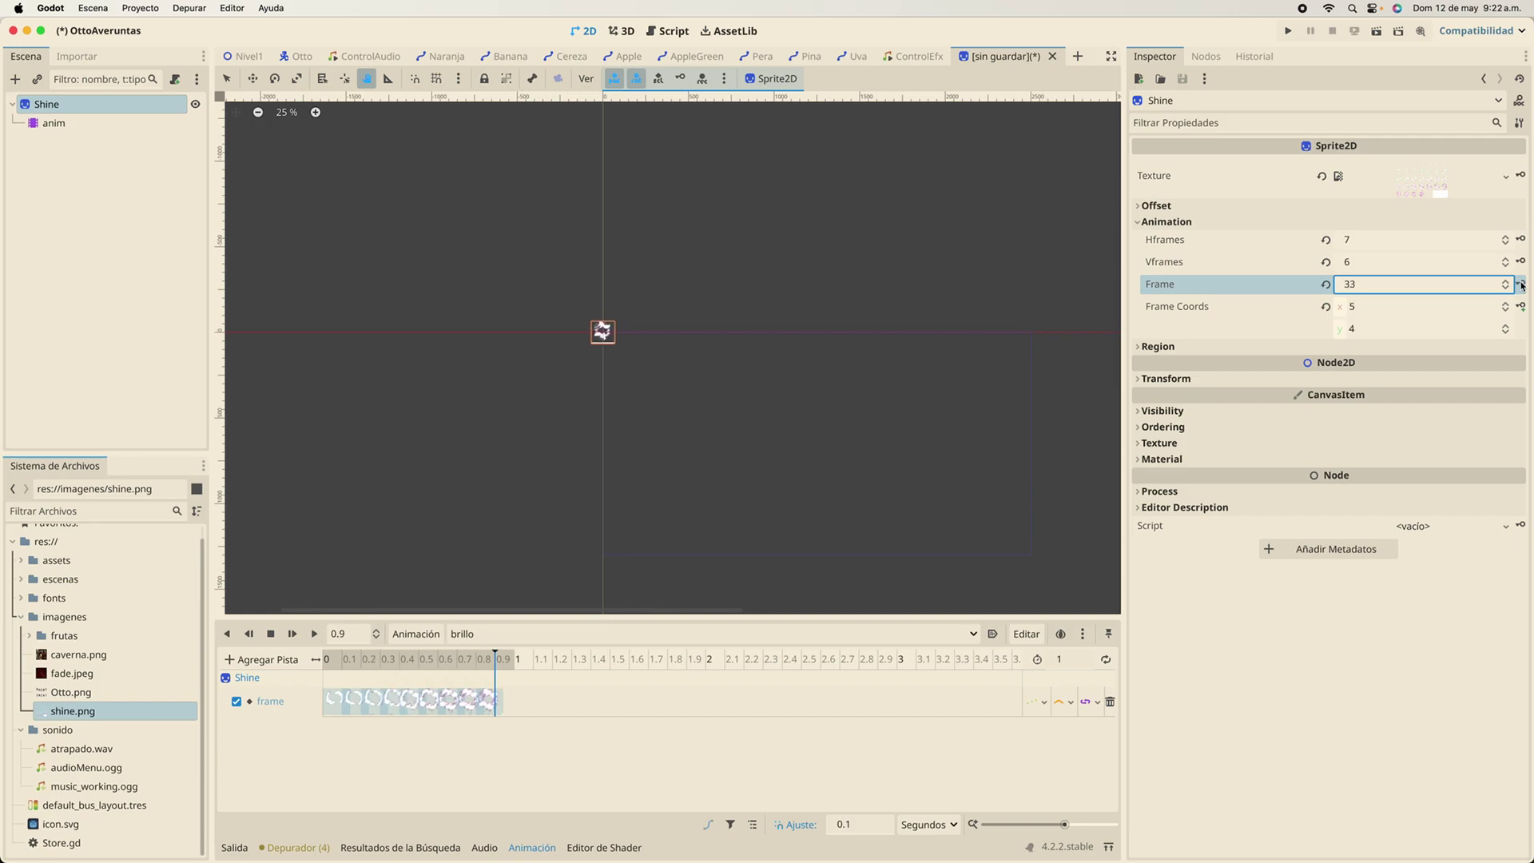
left_click(1521, 285)
Add frame keys at 1.0, 1.1 and 1.2 s and set the animation length to 1.3
left_click(1071, 663)
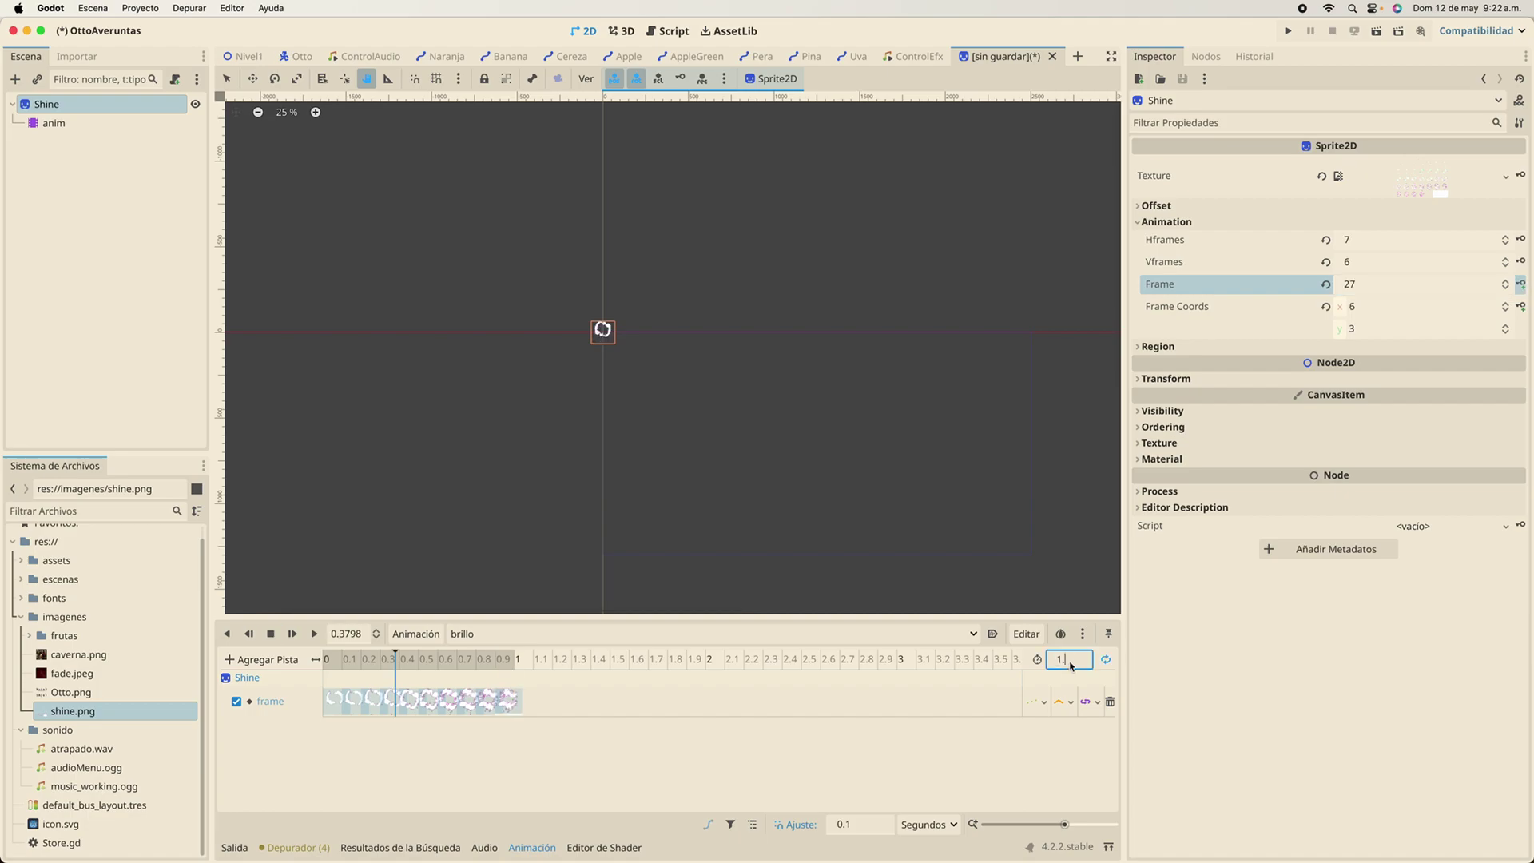
type("5")
key("Return")
left_click(517, 665)
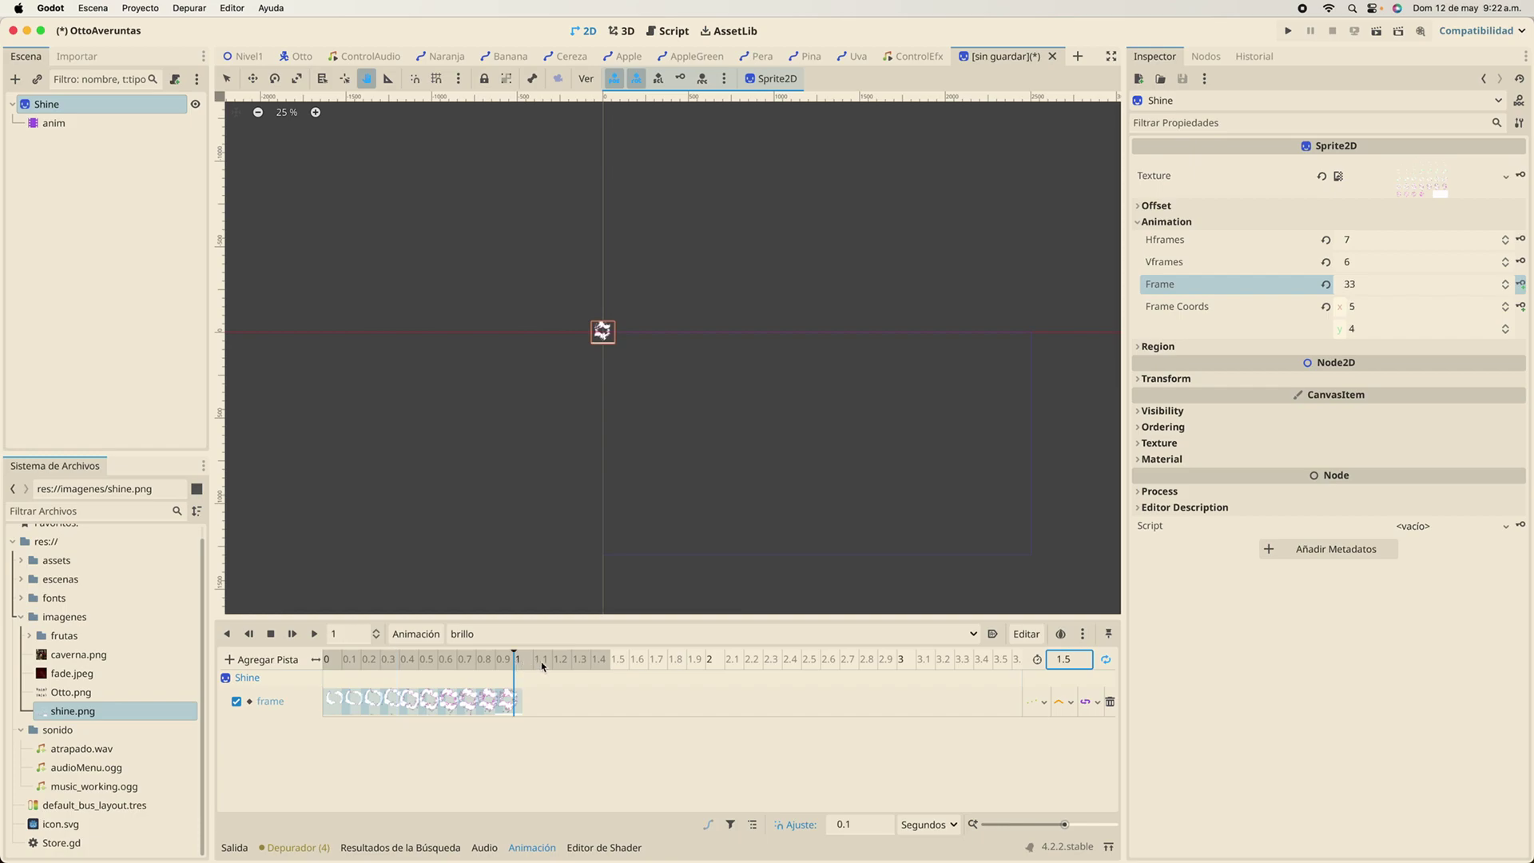
left_click(1521, 285)
left_click(1522, 286)
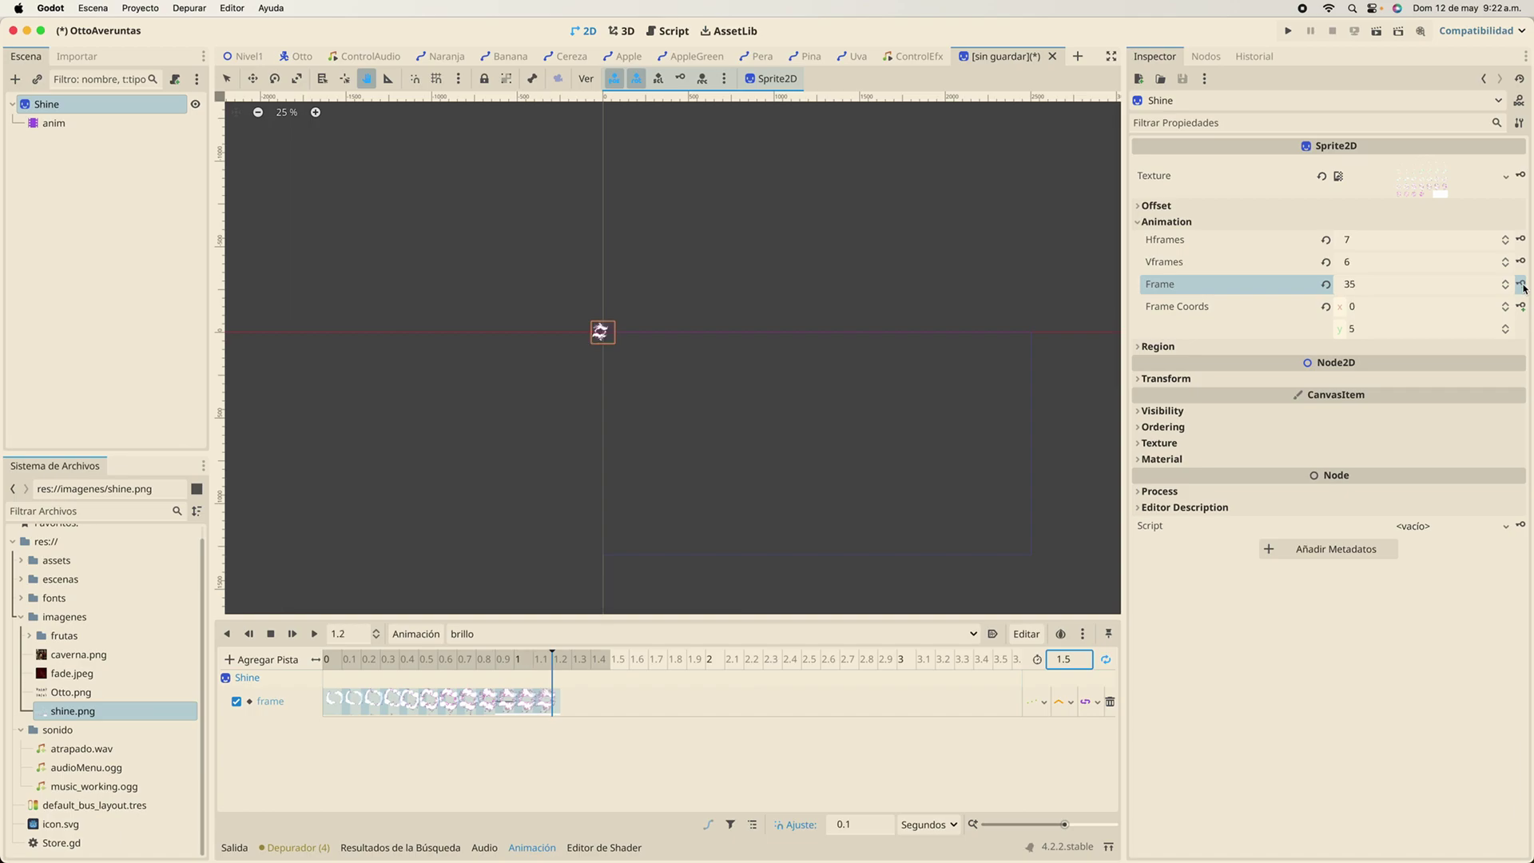
left_click(1522, 285)
left_click(1061, 662)
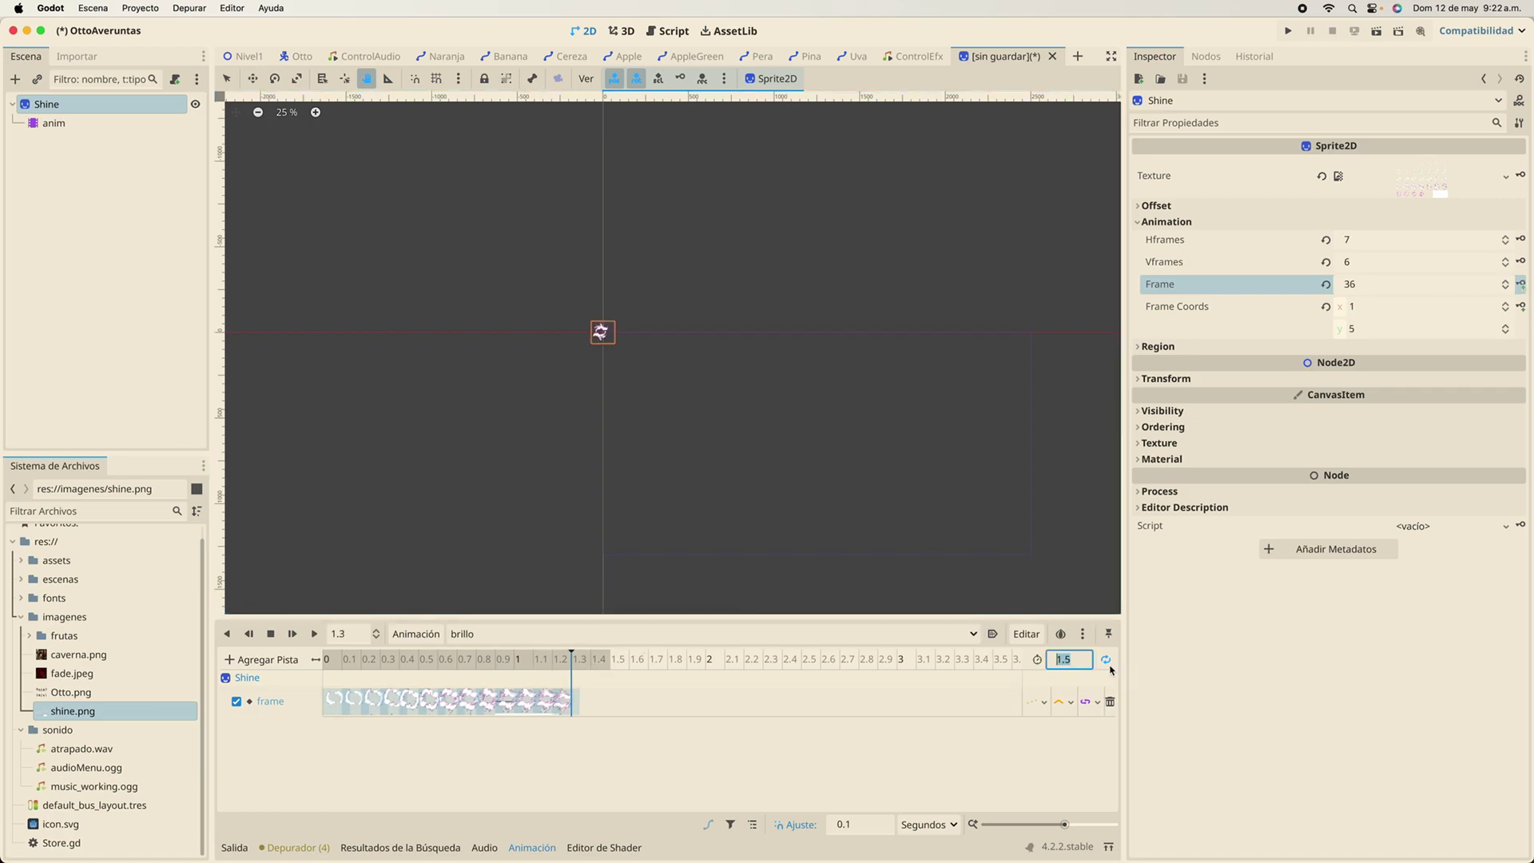
left_click(1084, 660)
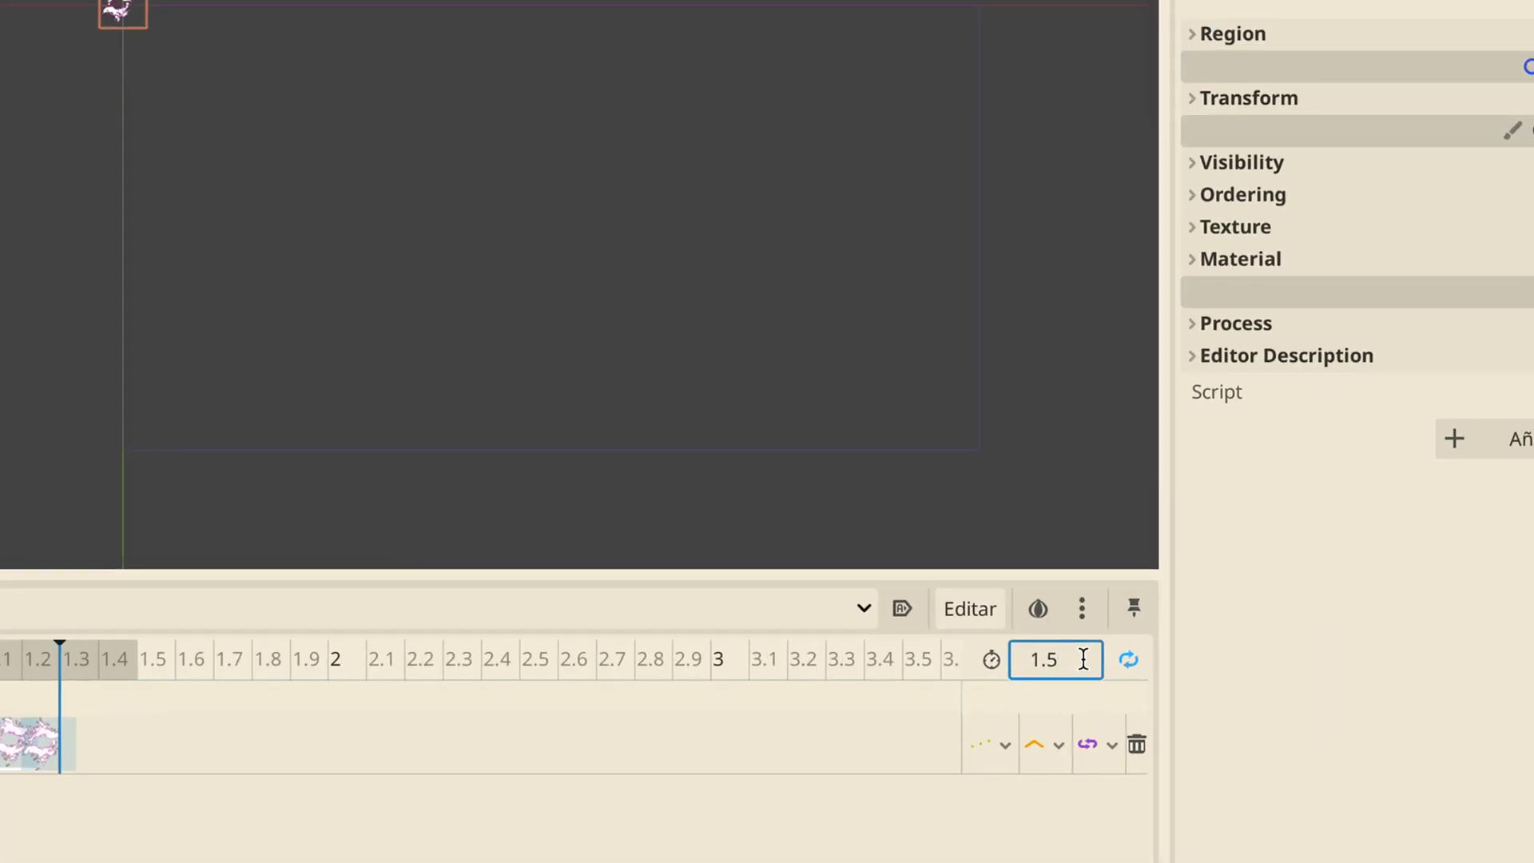
key("BackSpace")
type("3")
key("Return")
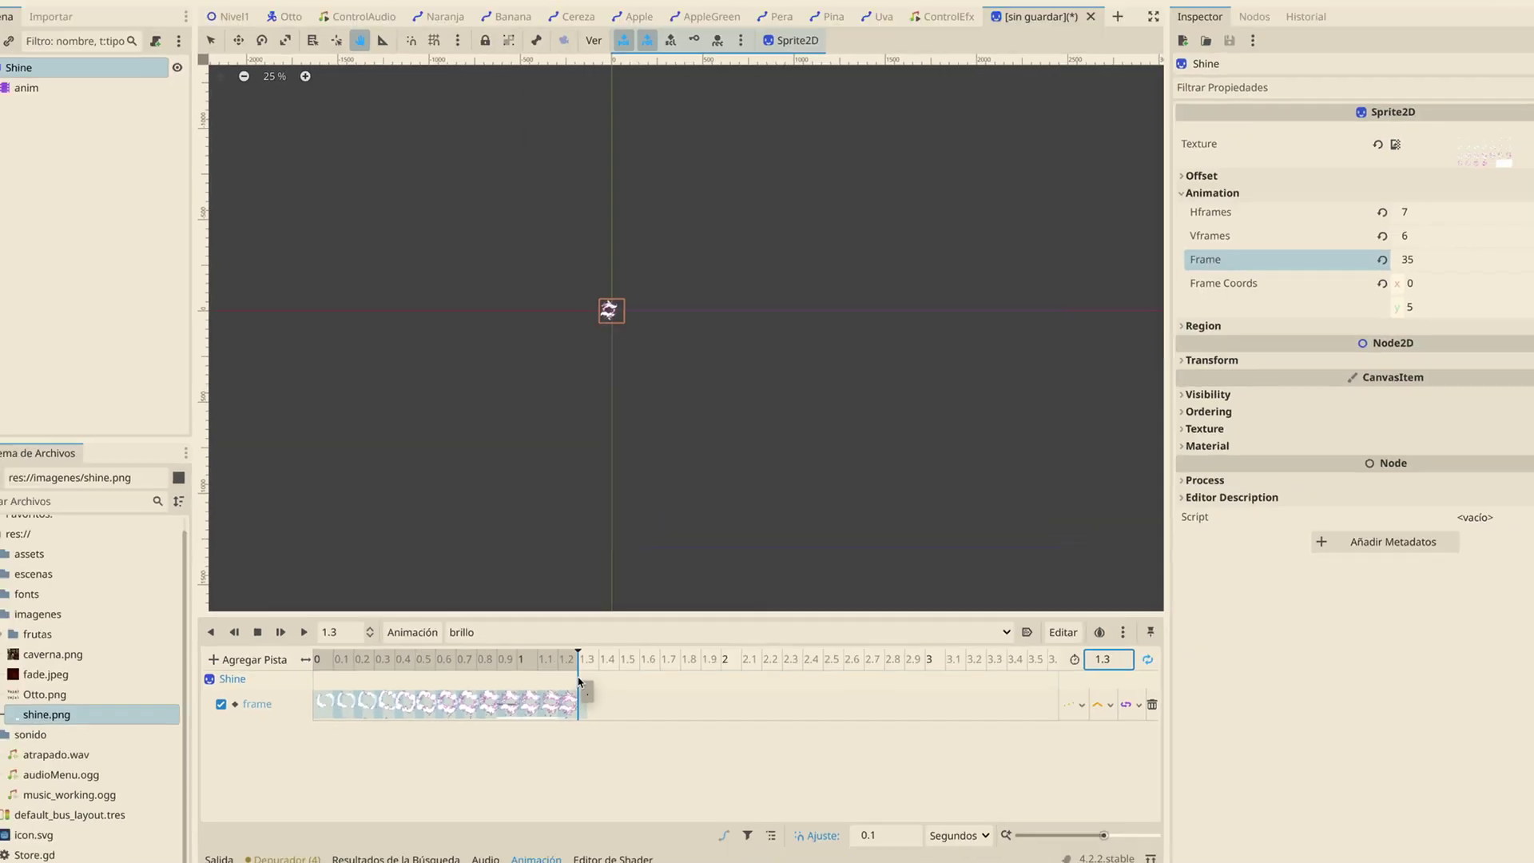
Preview brillo, then save the scene as Shine.tscn in the assets folder
left_click(314, 634)
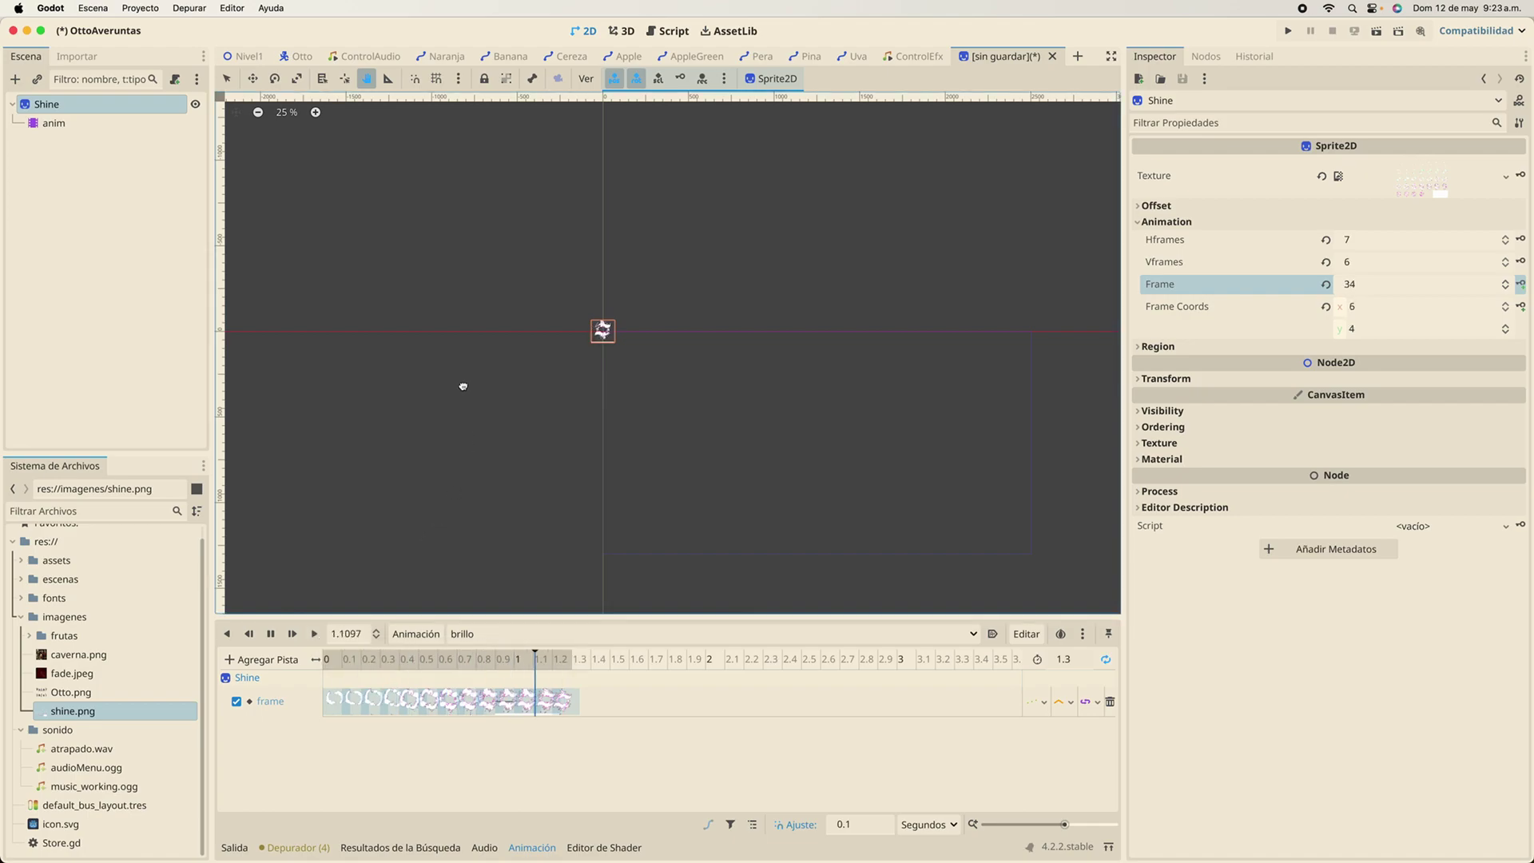
left_click(271, 633)
key("super+s")
double_click(548, 269)
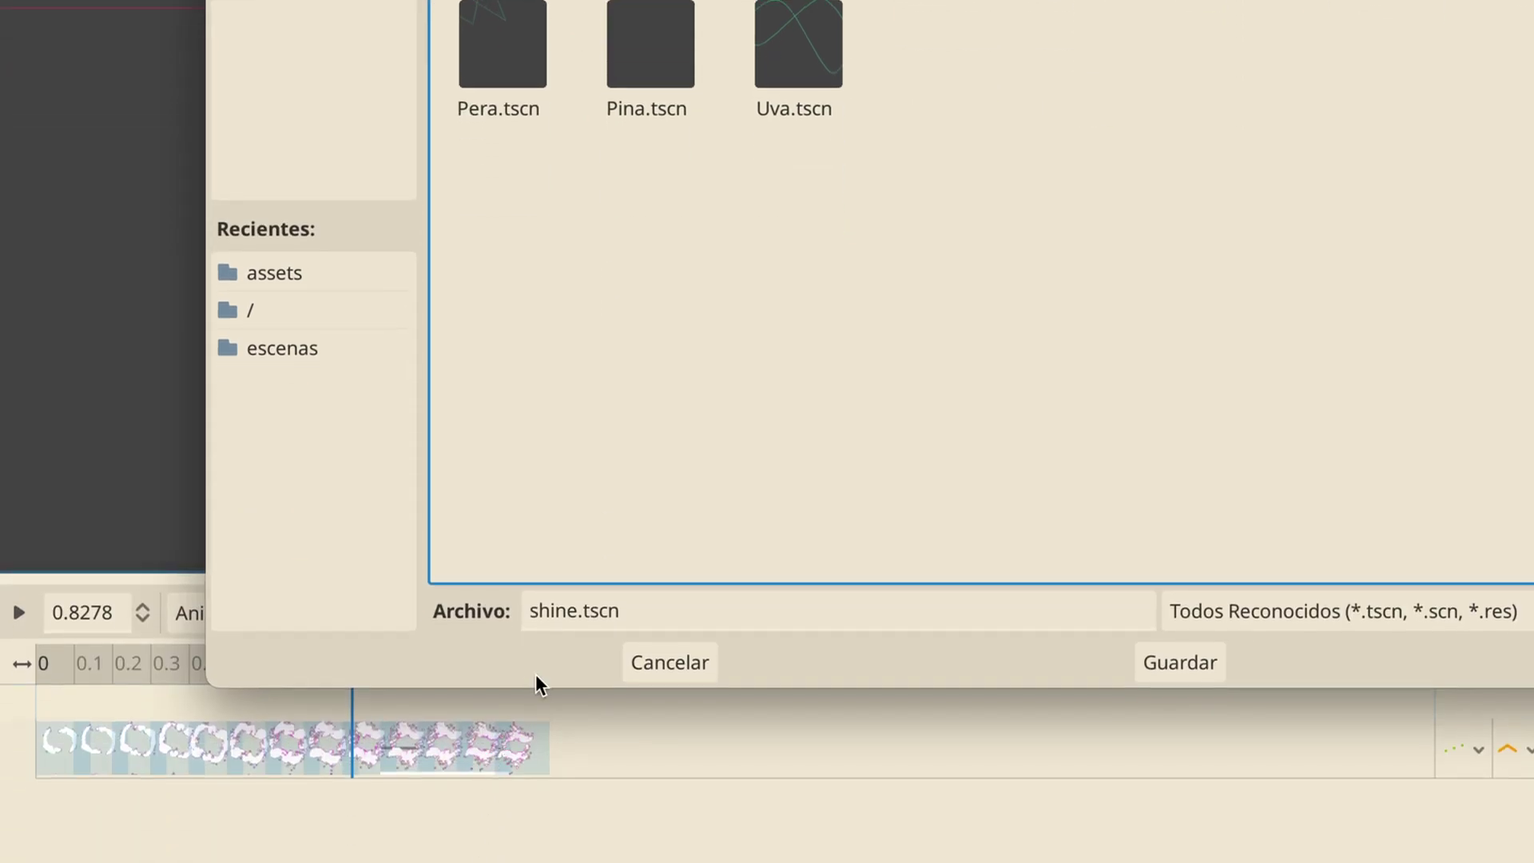
left_click(530, 615)
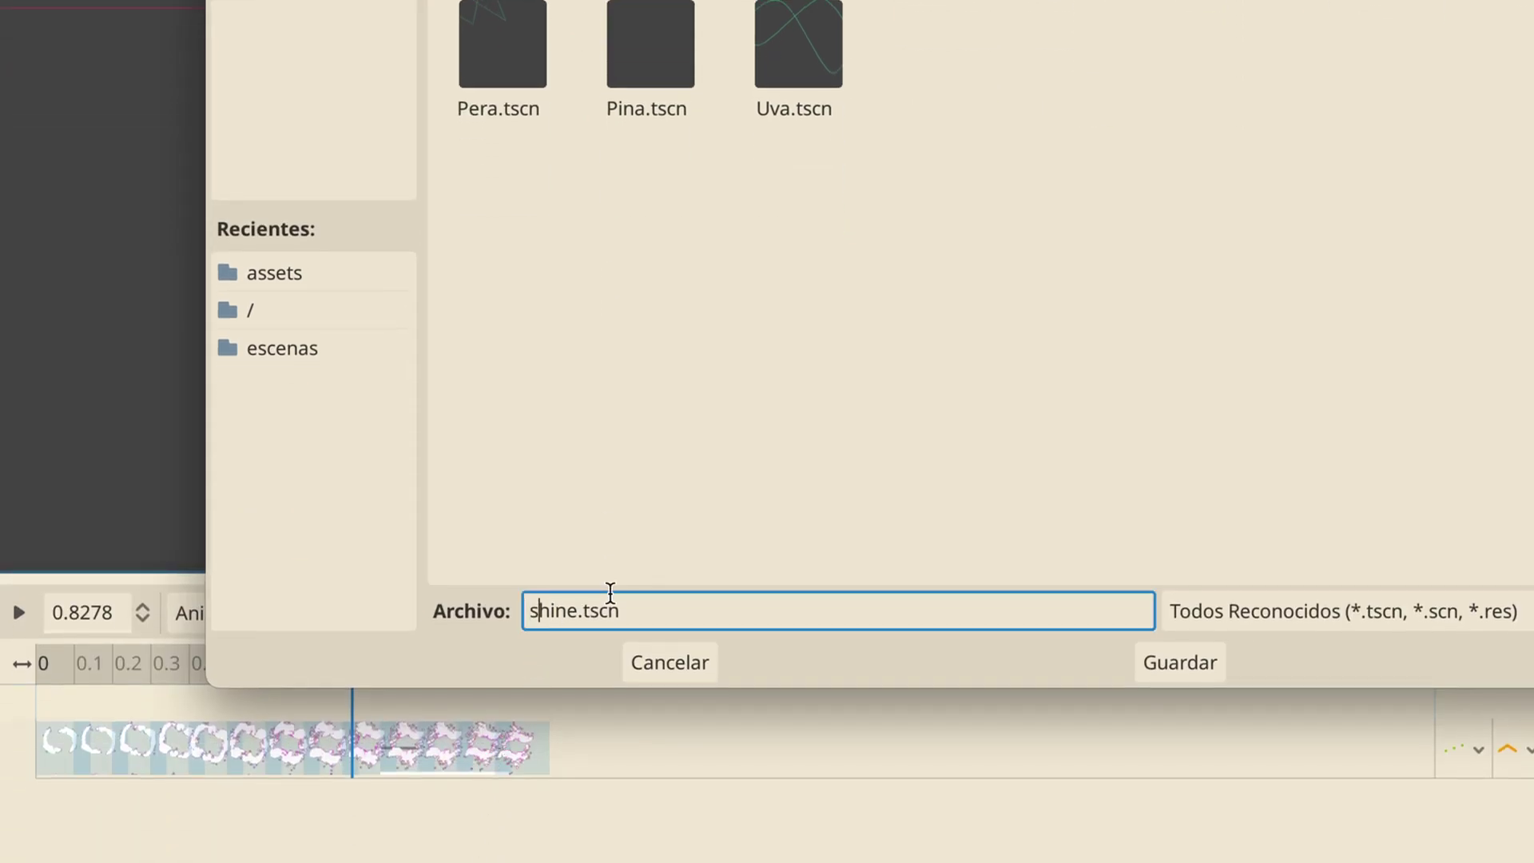
key("Delete")
type("S")
left_click(1181, 663)
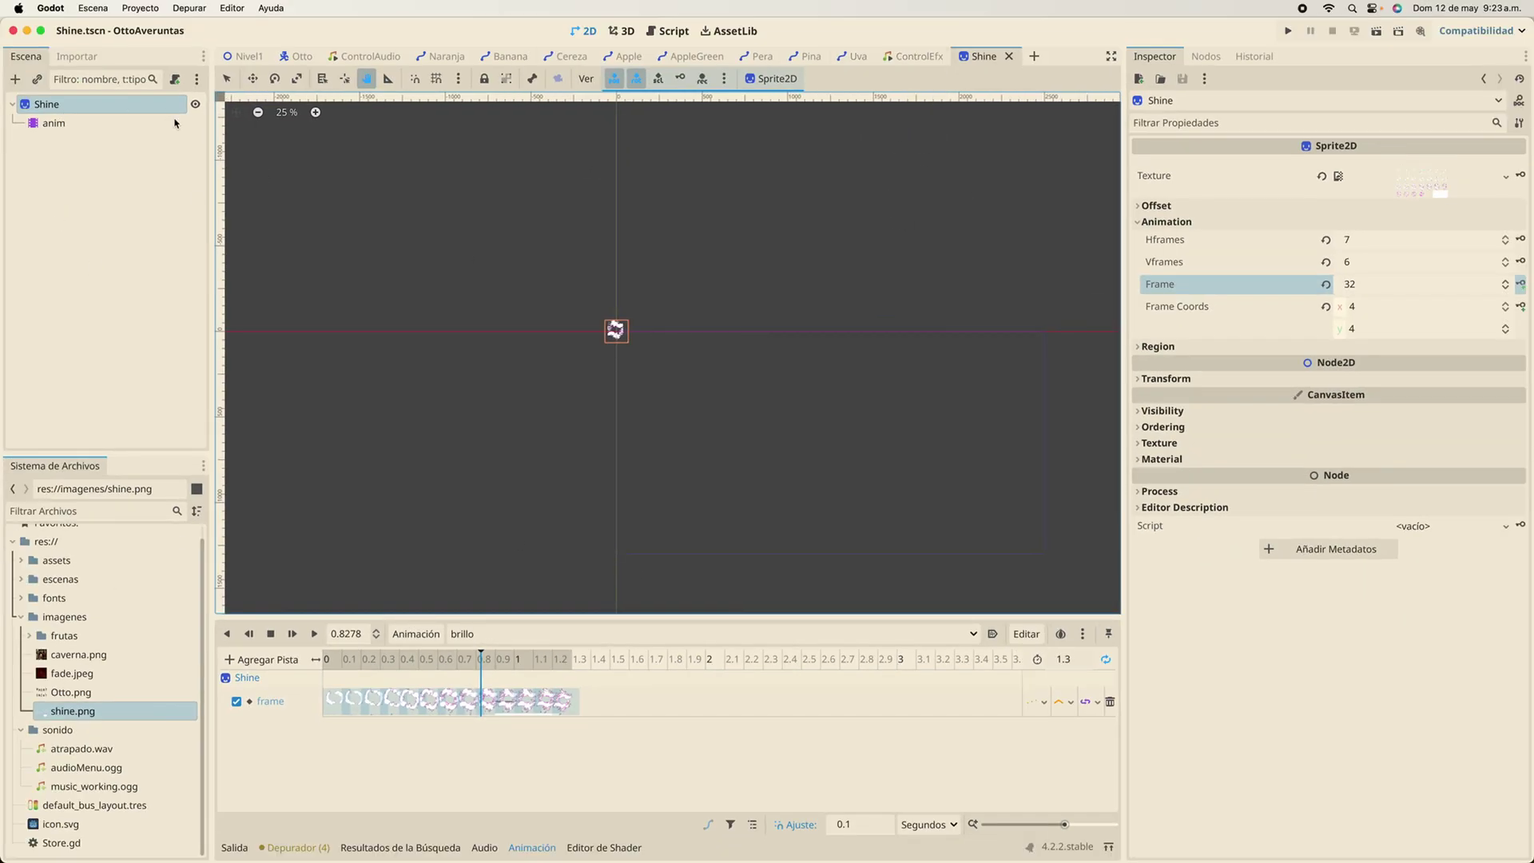
In ctrlOtto.gd, add the comment '#Mostramos la animacion' after area.queue_free()
left_click(302, 60)
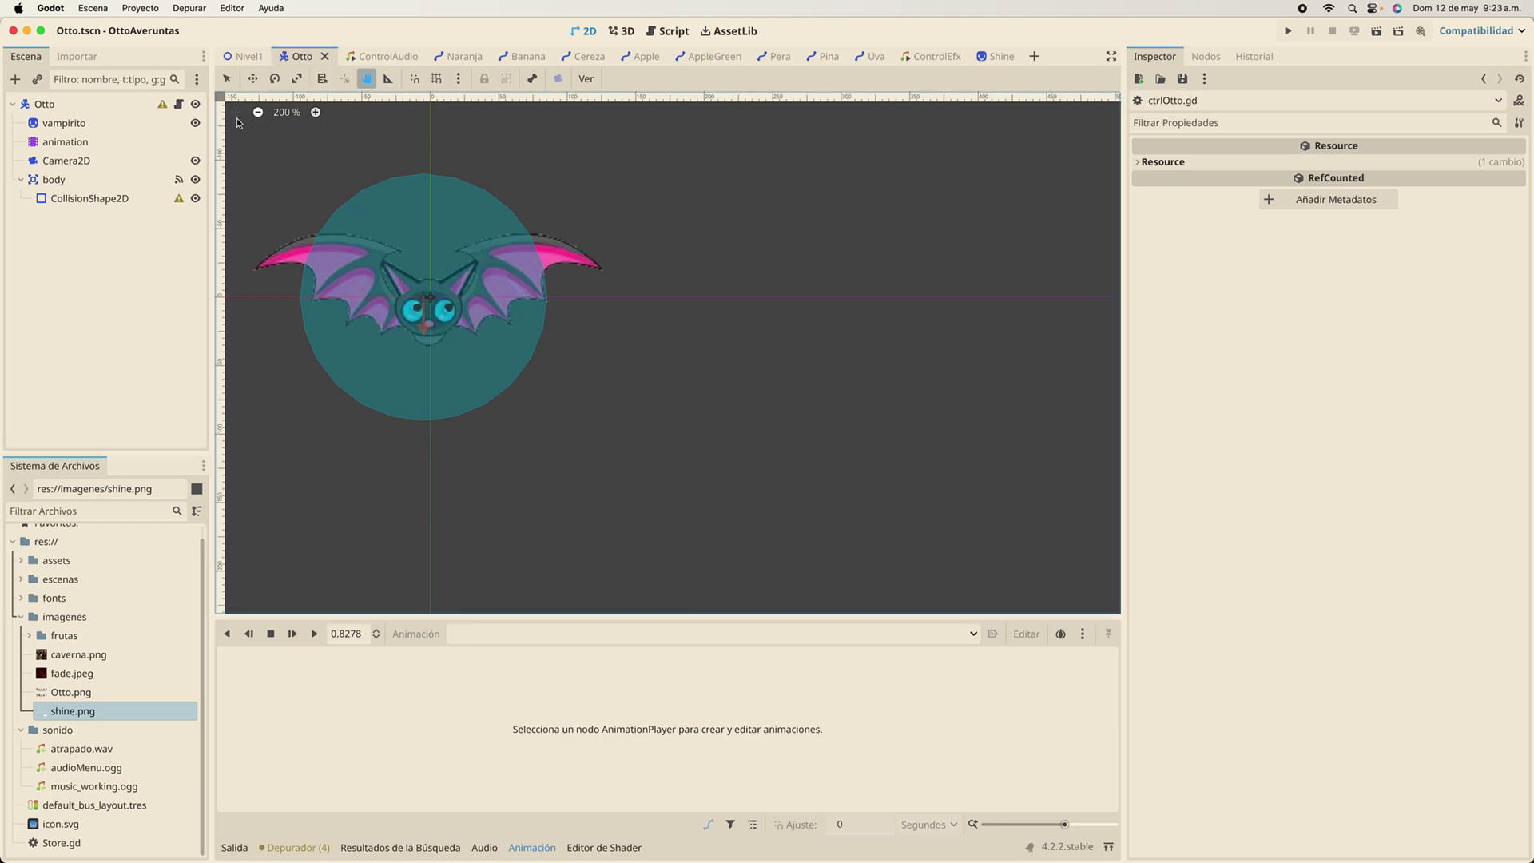
left_click(179, 105)
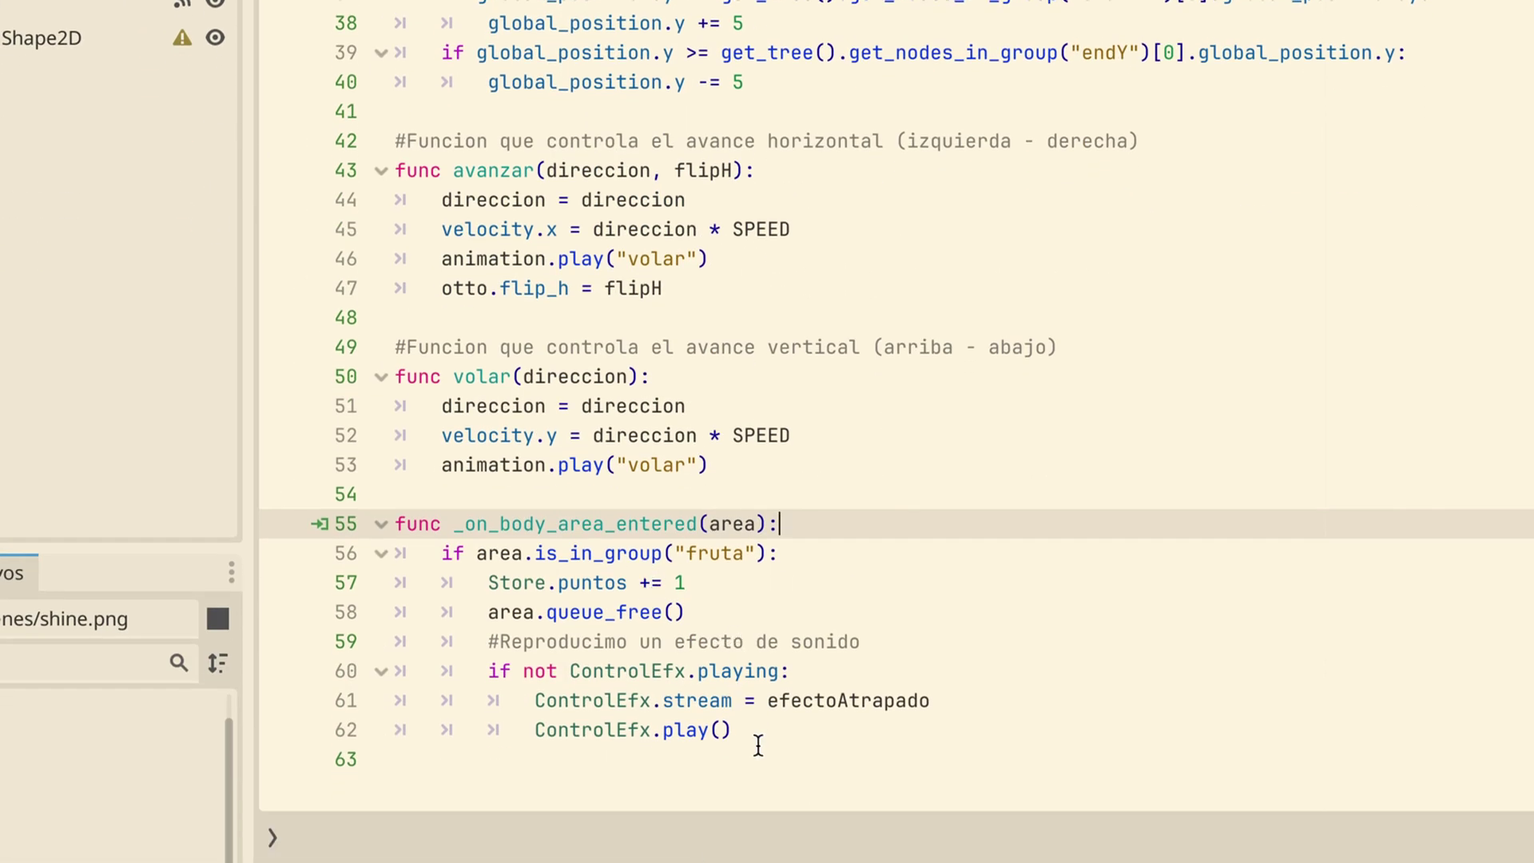
left_click(755, 730)
left_click(726, 618)
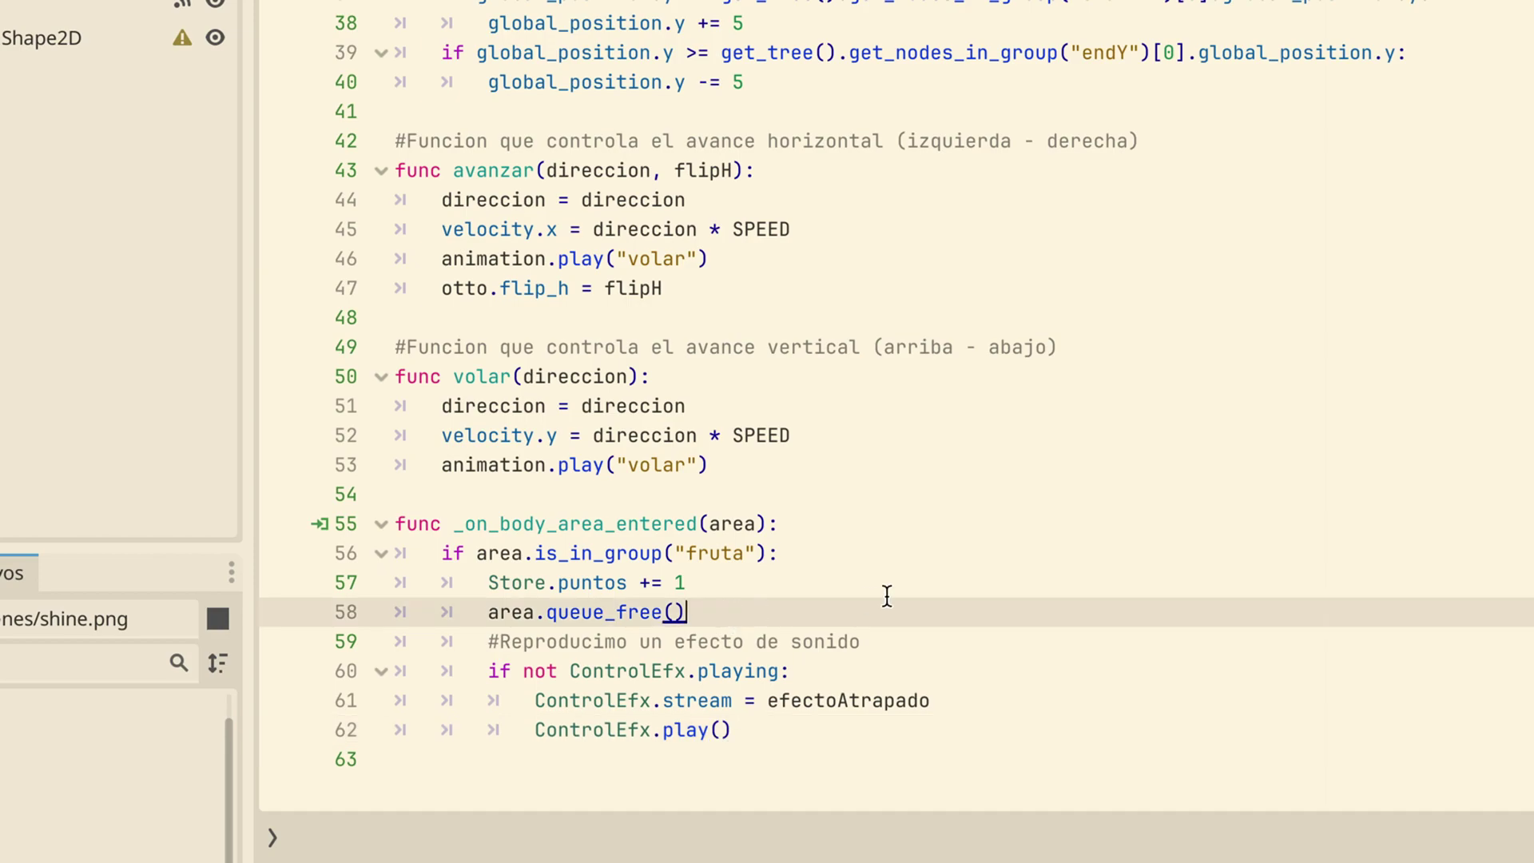
key("Return")
key("Return")
key("Up")
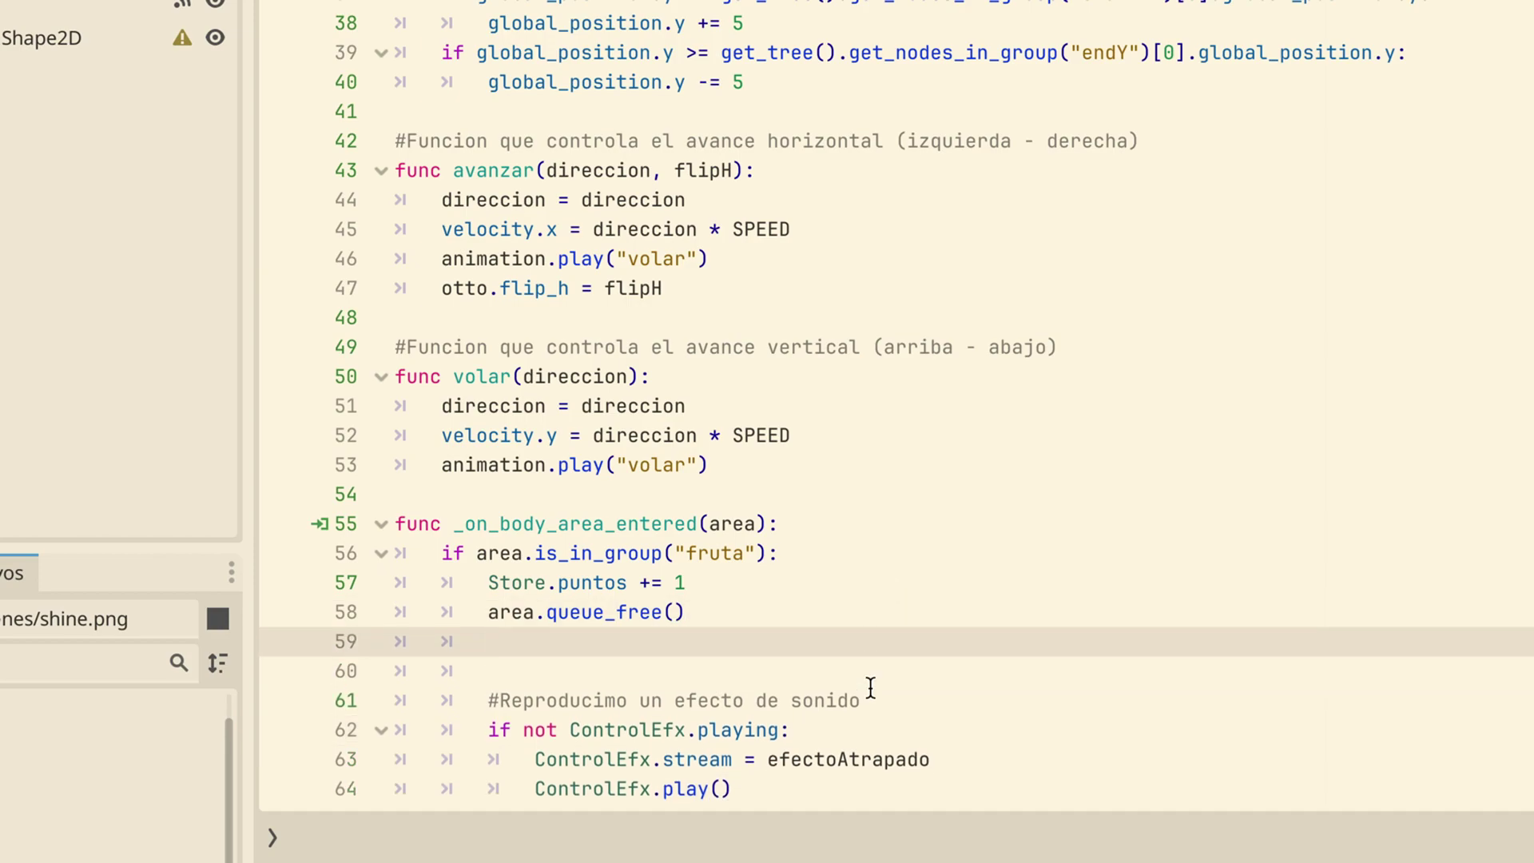
scroll(869, 675, "down", 1)
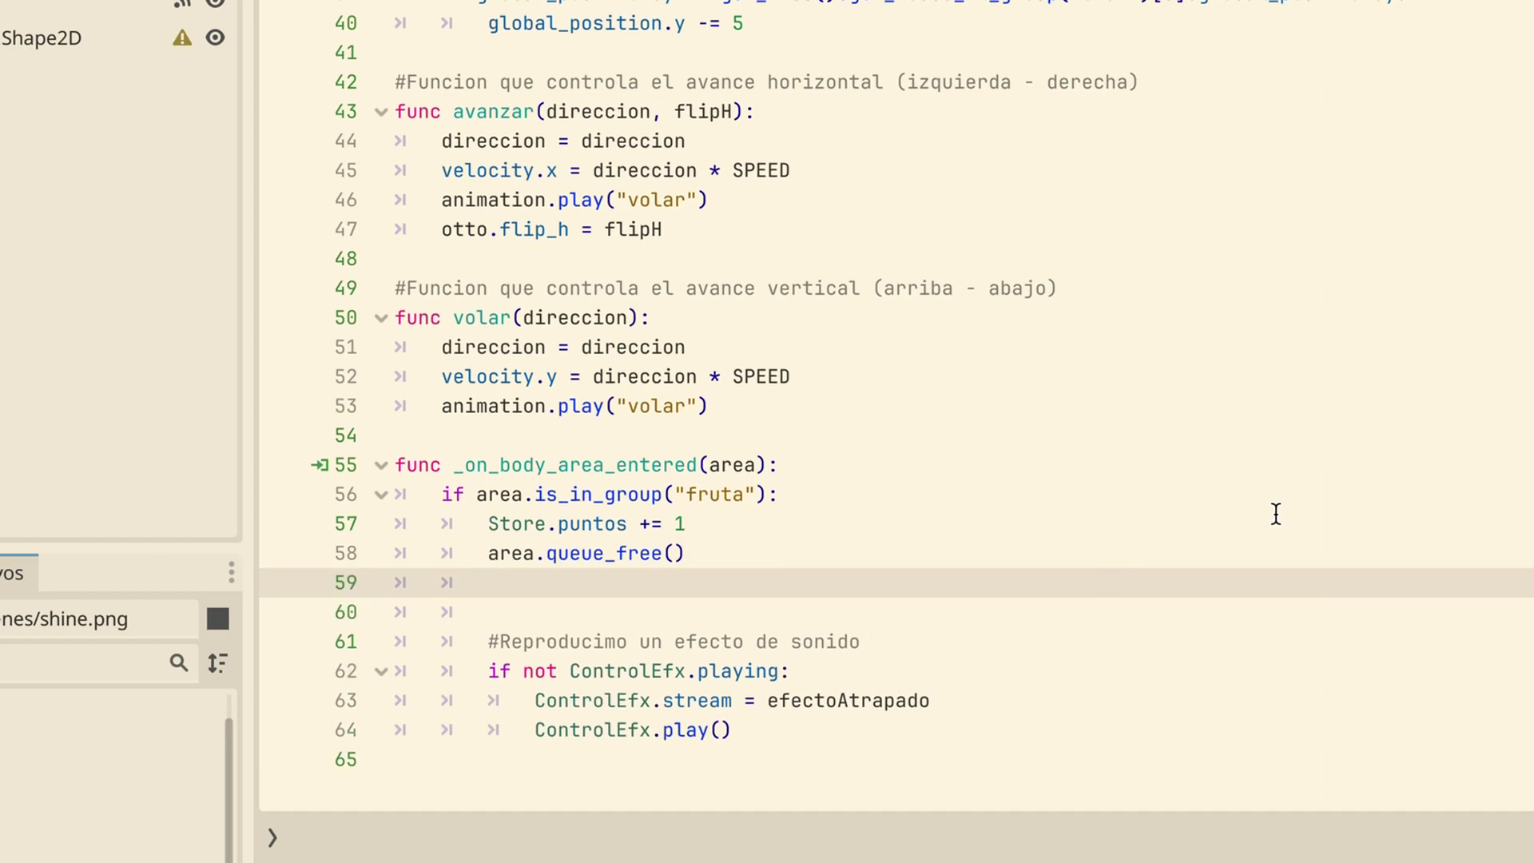
type("#")
type("Mostramos la animacion")
scroll(884, 418, "up", 10)
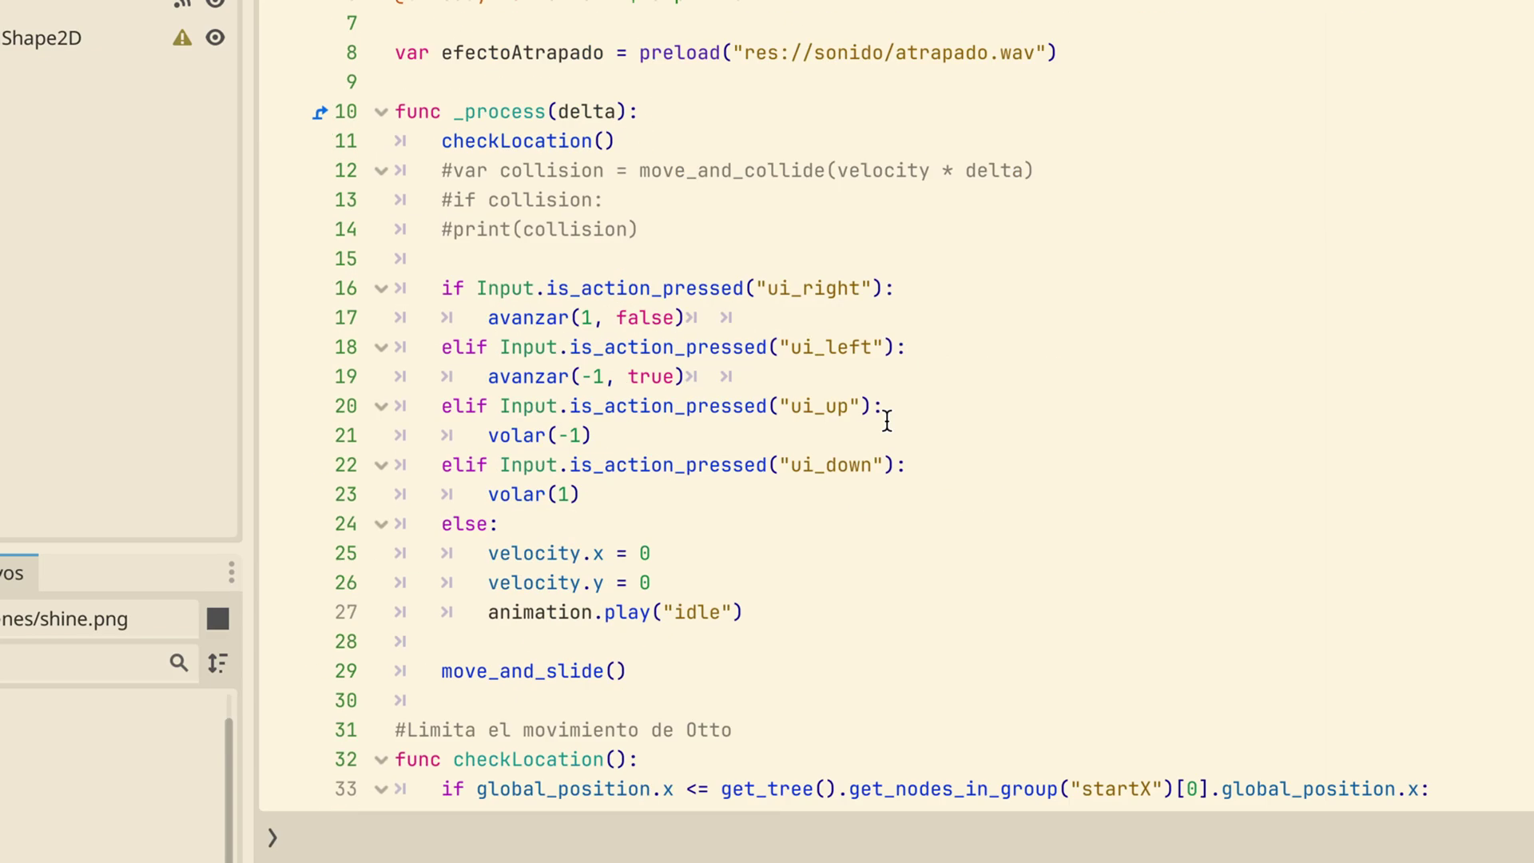
Add 'var brilloObj = preload("res://assets/Shine.tscn")' below the efectoAtrapado line
left_click(1100, 175)
key("Return")
type("var")
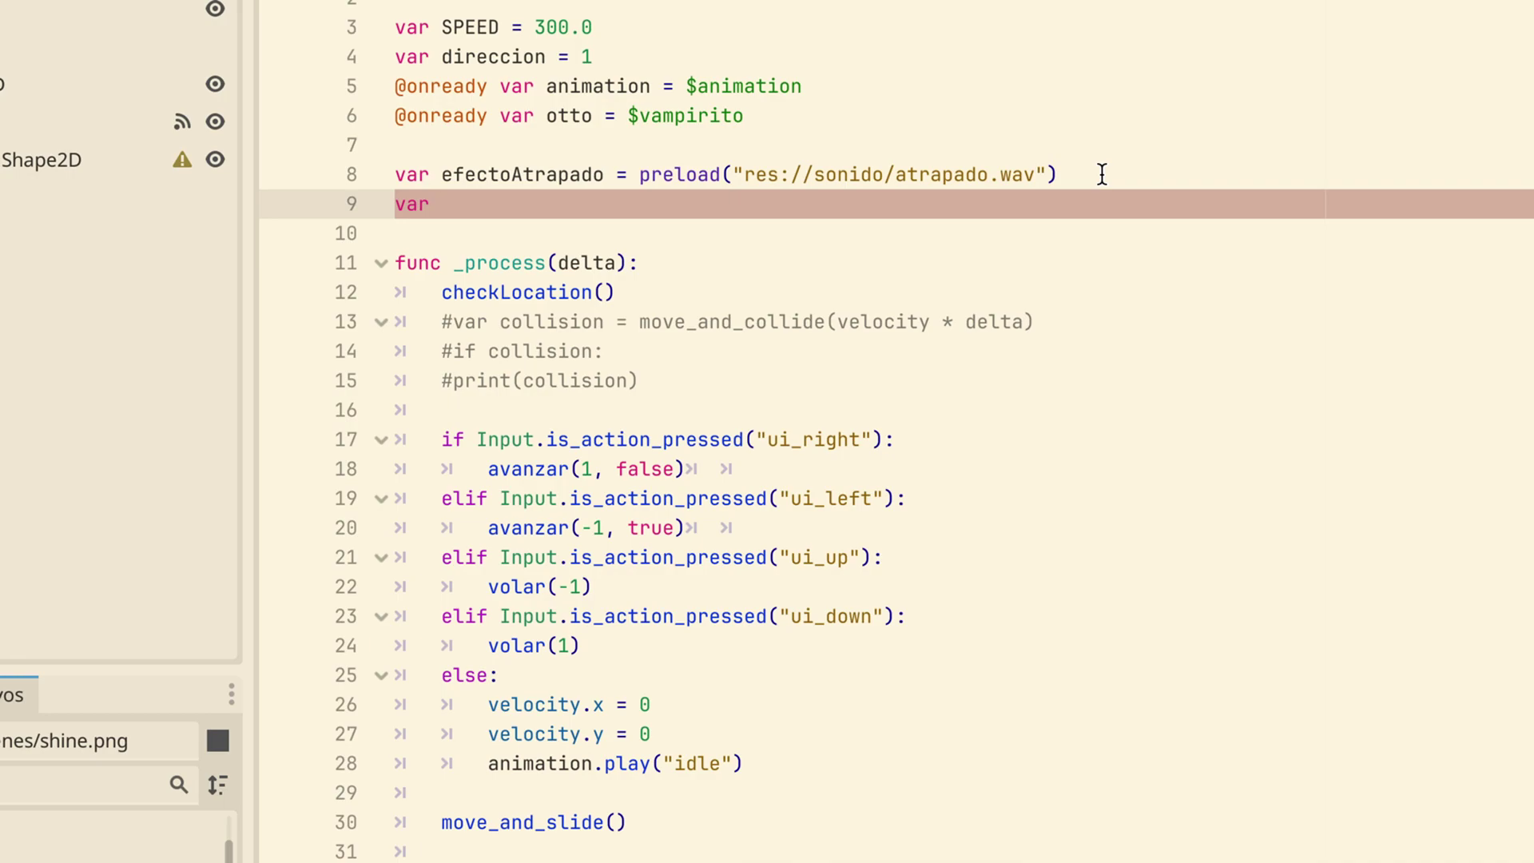
type(" brilloObj = prel")
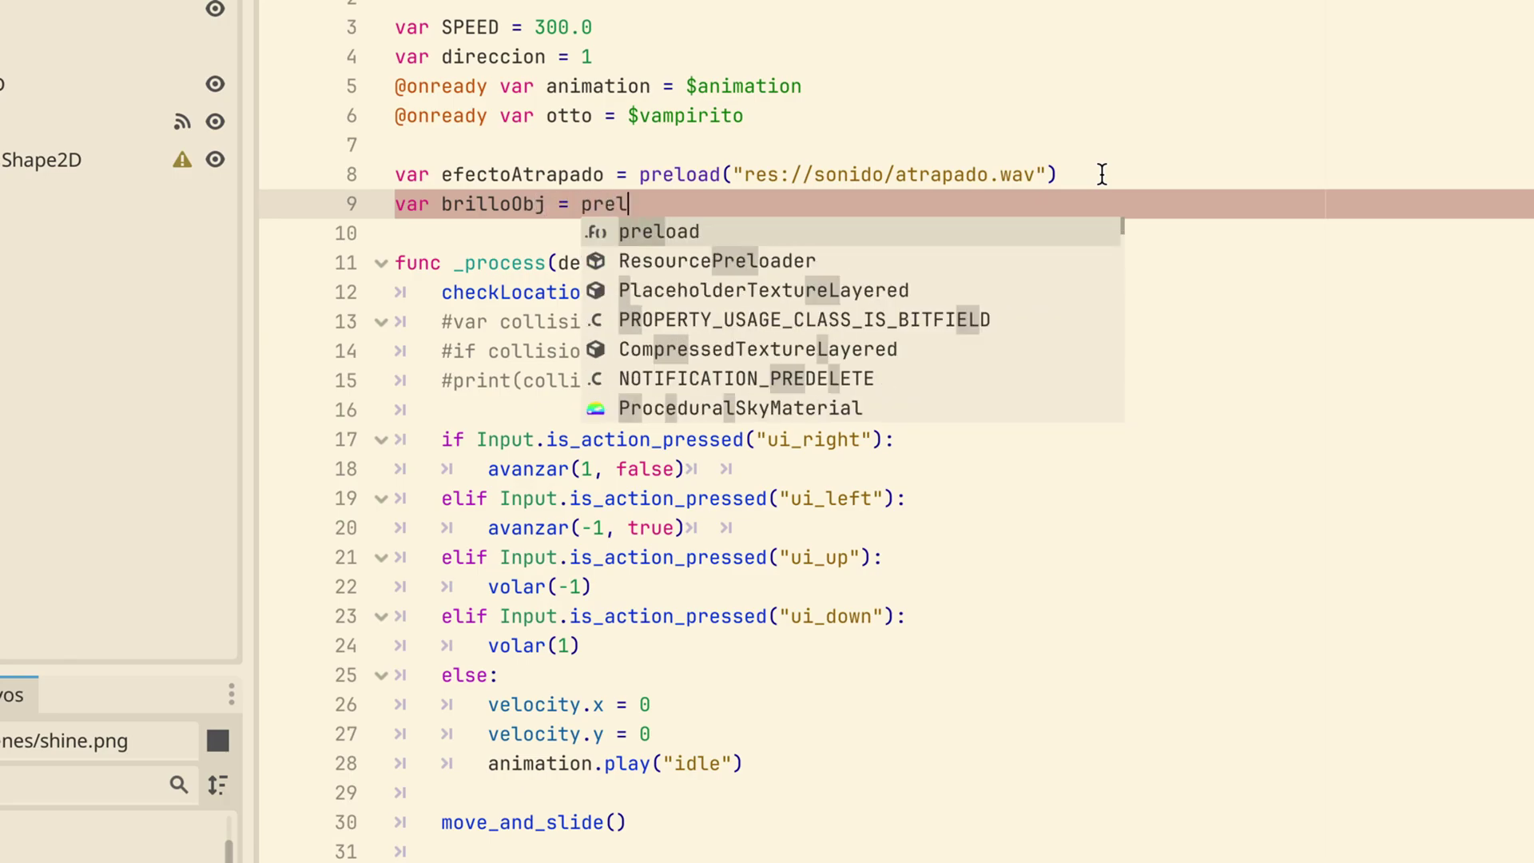
key("Return")
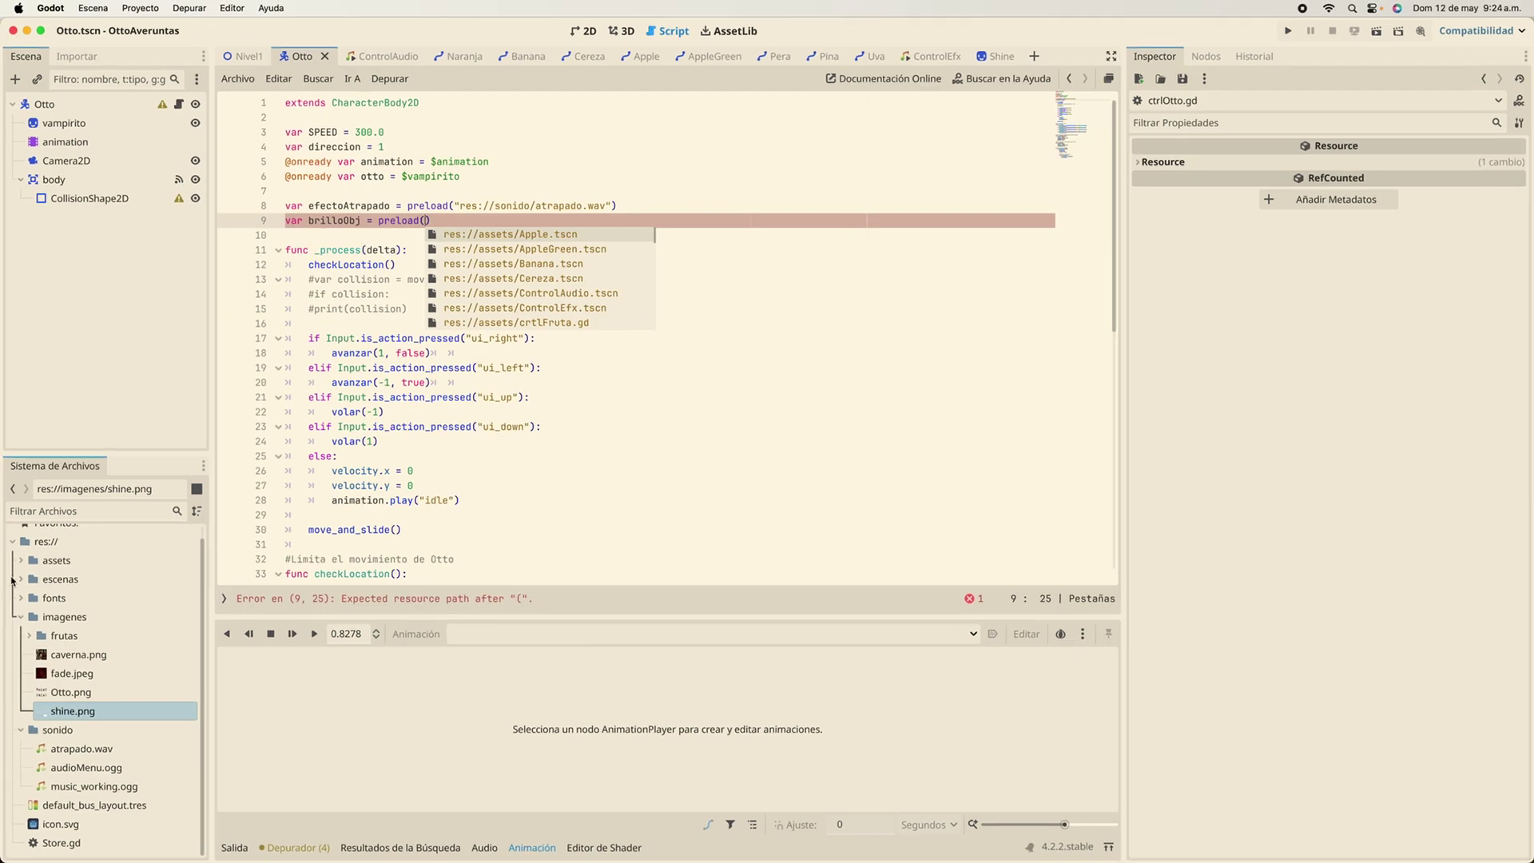
left_click(21, 560)
scroll(44, 639, "down", 5)
left_click(43, 627)
left_click_drag(70, 635, 426, 224)
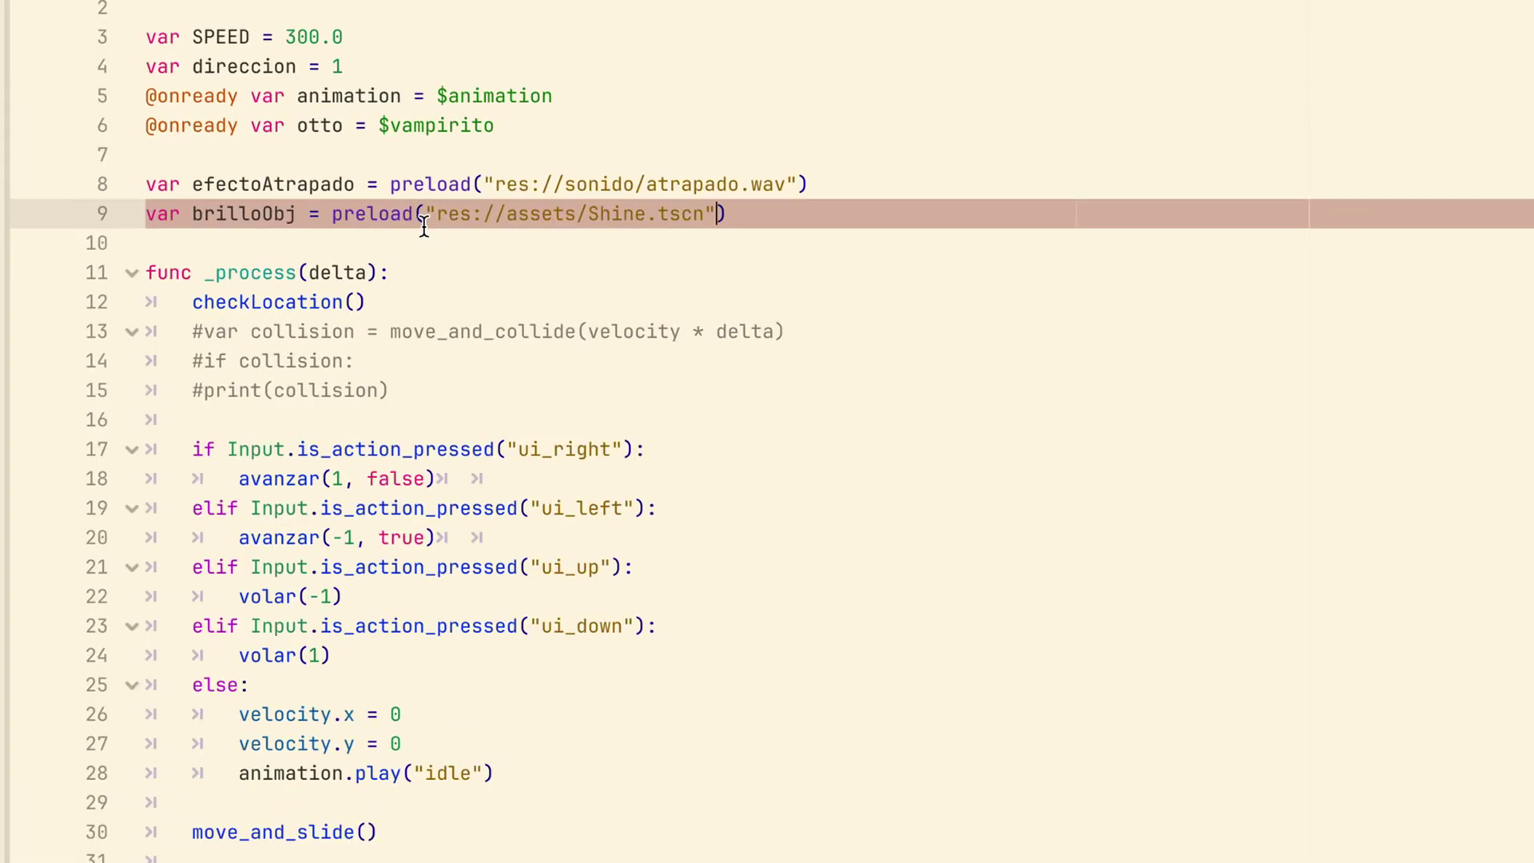
left_click(483, 234)
Write 'var shineObj = brilloObj.instantiate()' on the line under the animation comment
scroll(393, 536, "down", 8)
scroll(393, 536, "up", 2)
scroll(393, 535, "down", 4)
scroll(393, 535, "down", 1)
scroll(393, 534, "up", 3)
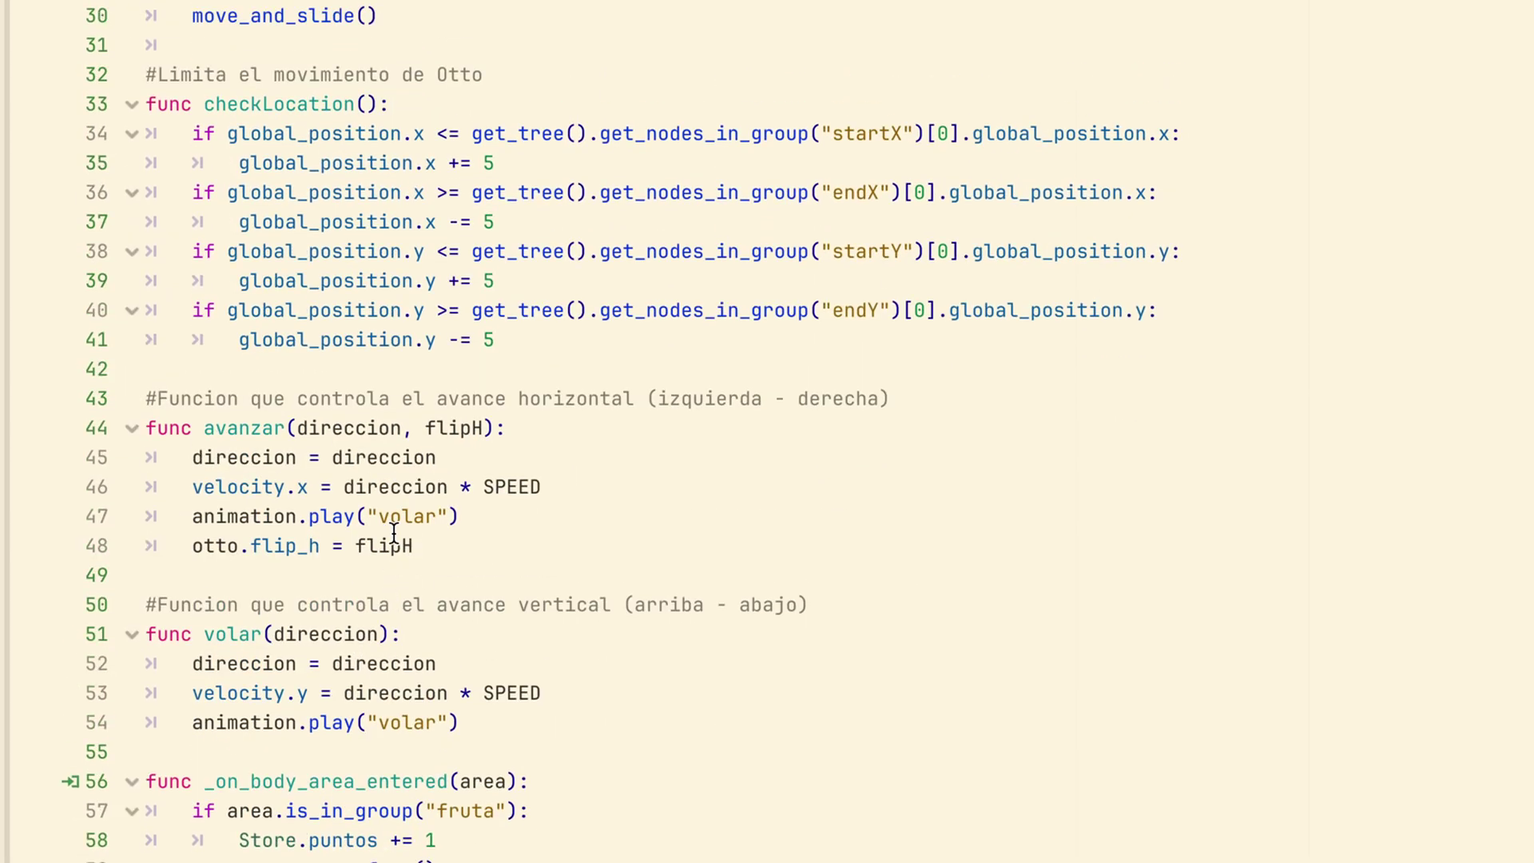
scroll(393, 533, "down", 3)
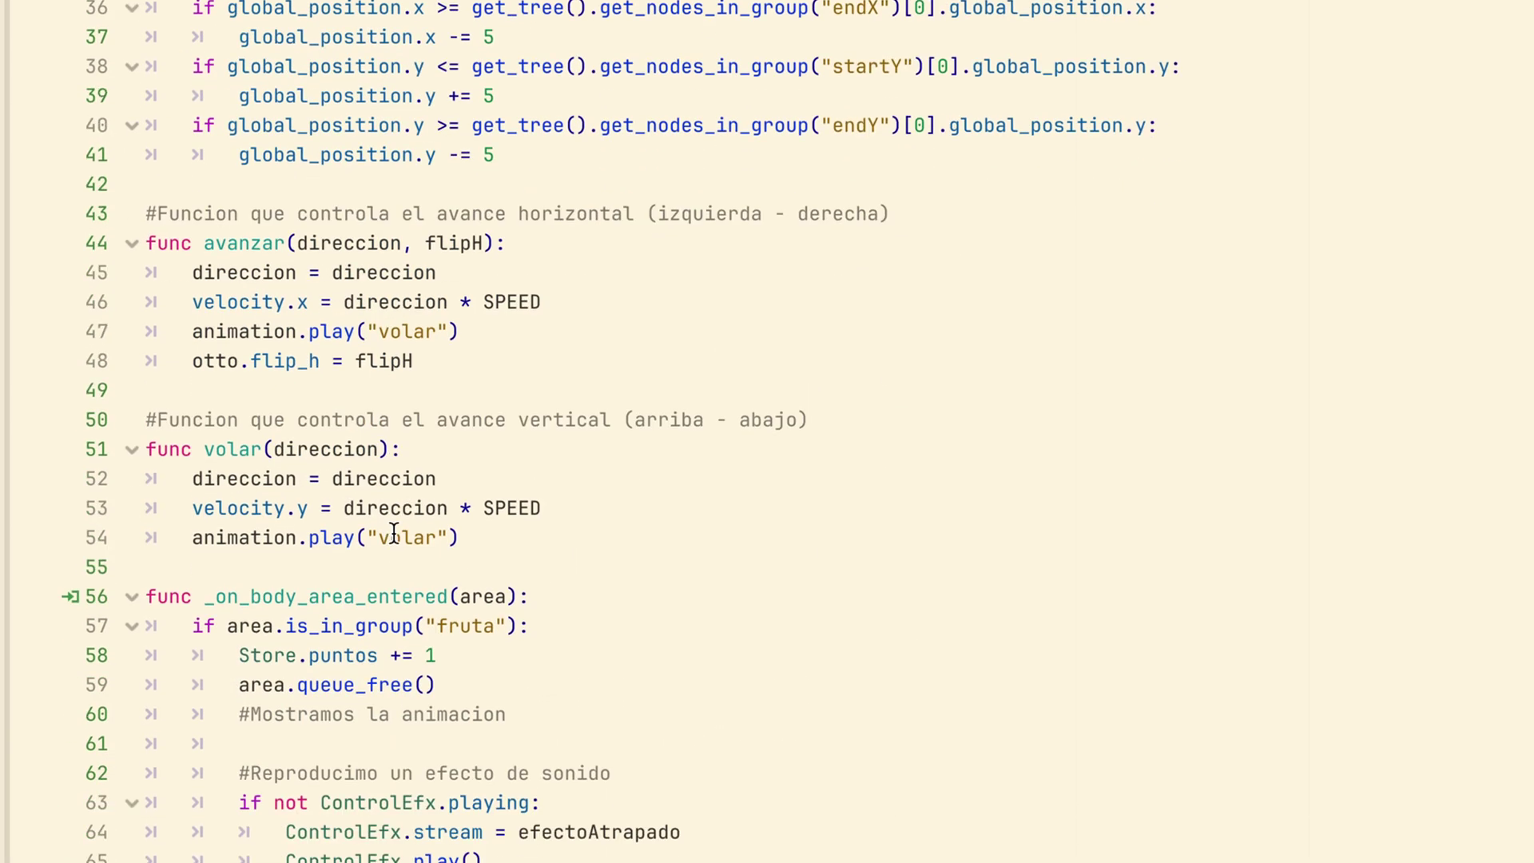
left_click(289, 743)
key("Return")
key("Up")
type("var ")
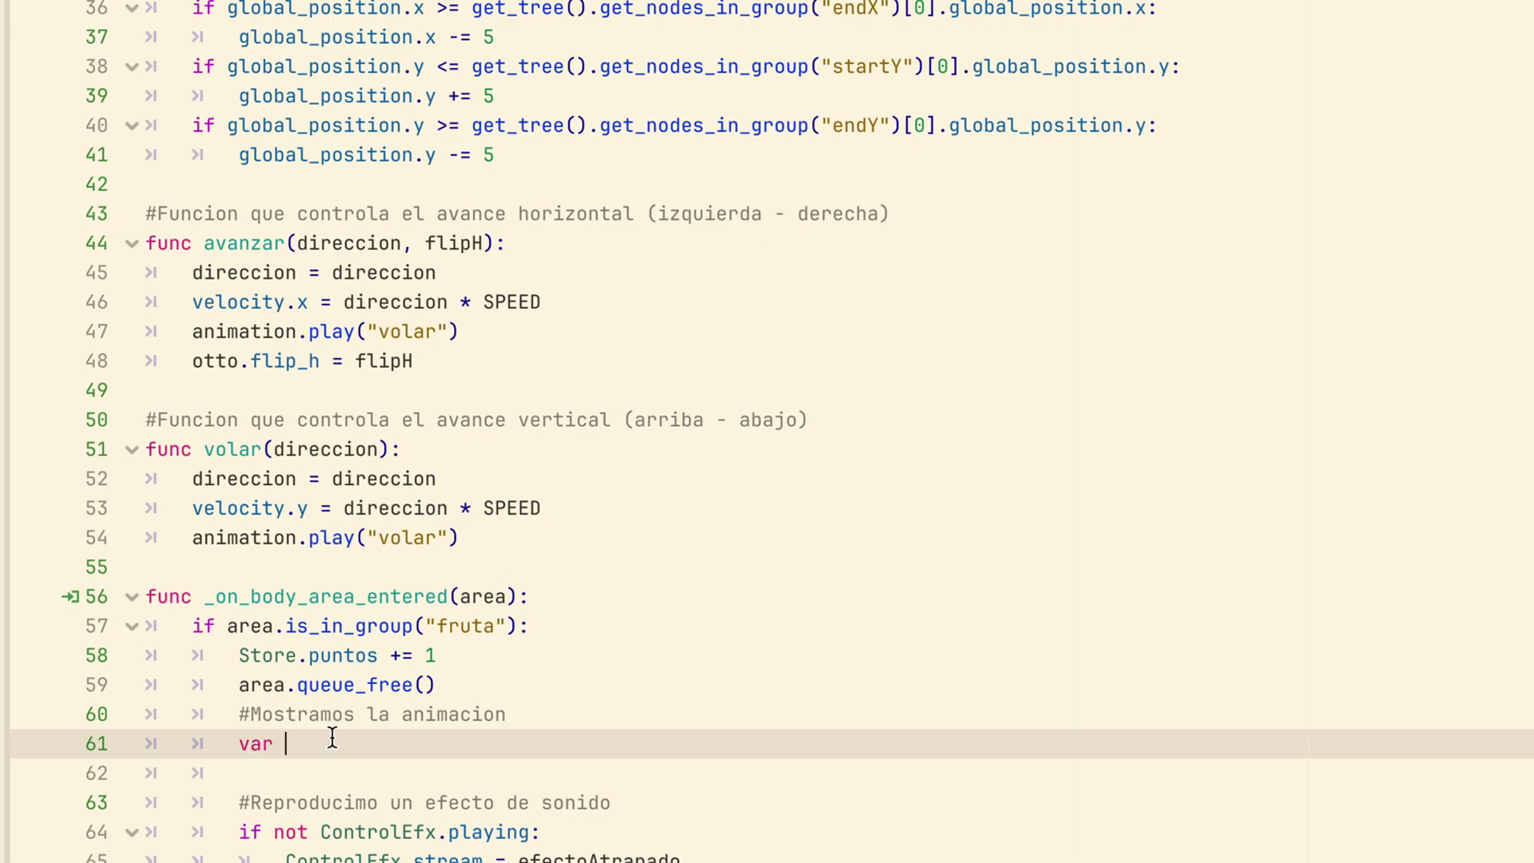
type("shineObej =")
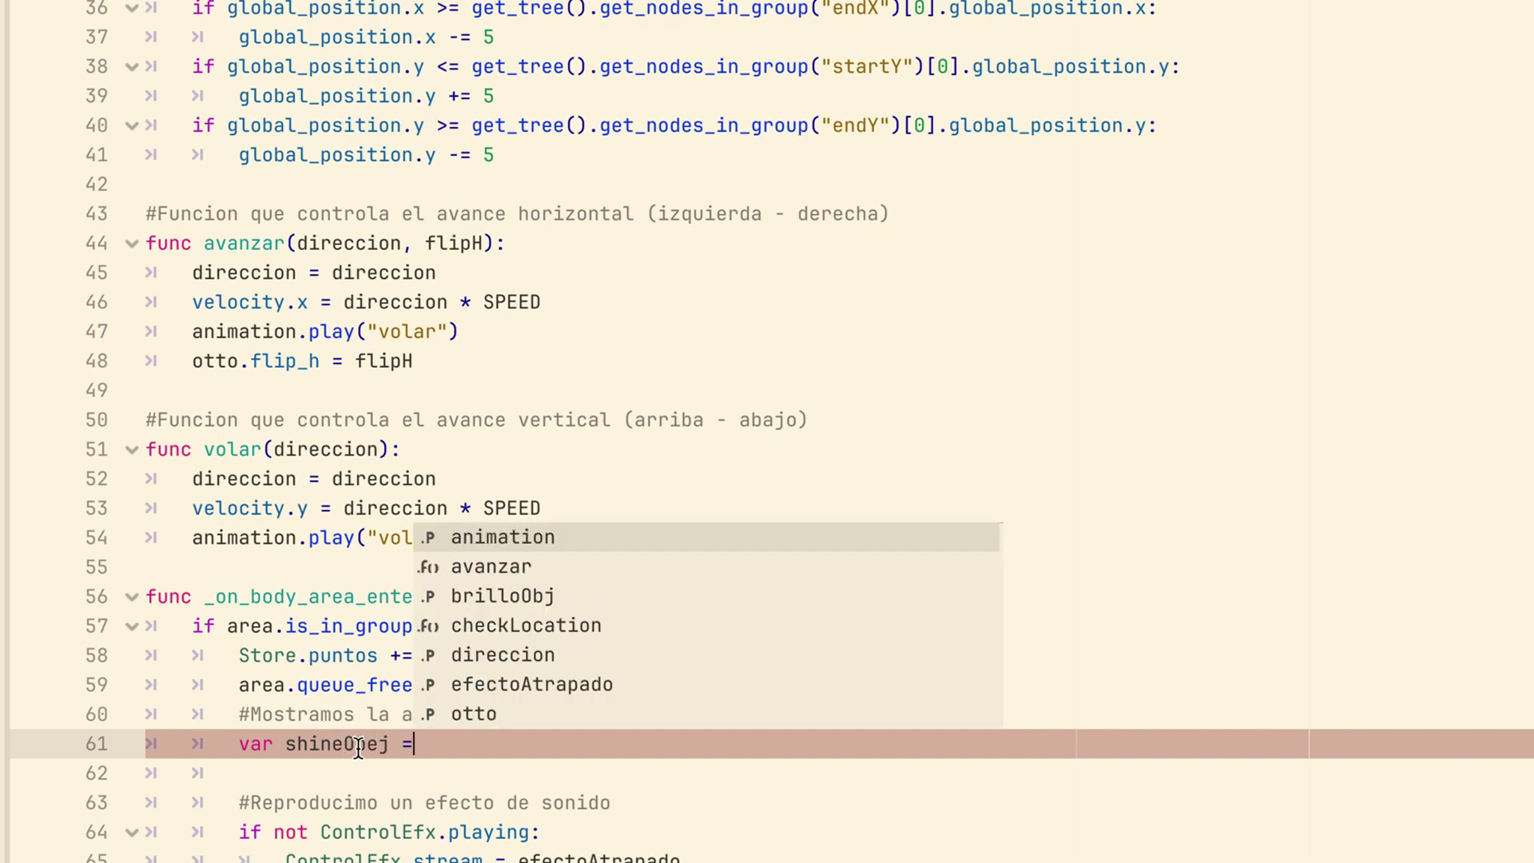
left_click(369, 744)
key("Delete")
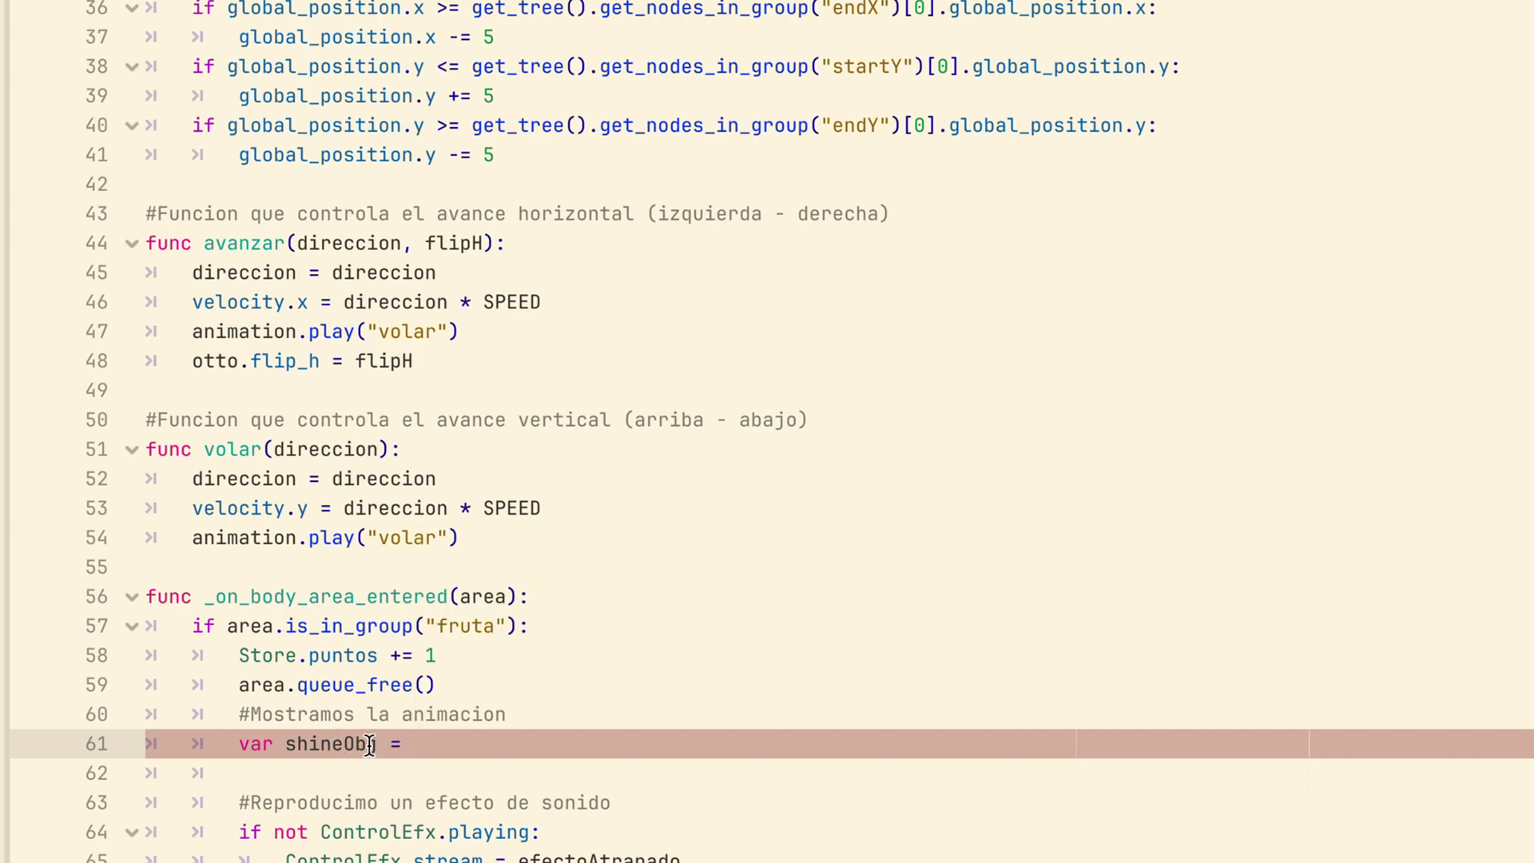
type("br")
type("i")
key("Return")
type(".ins")
key("Return")
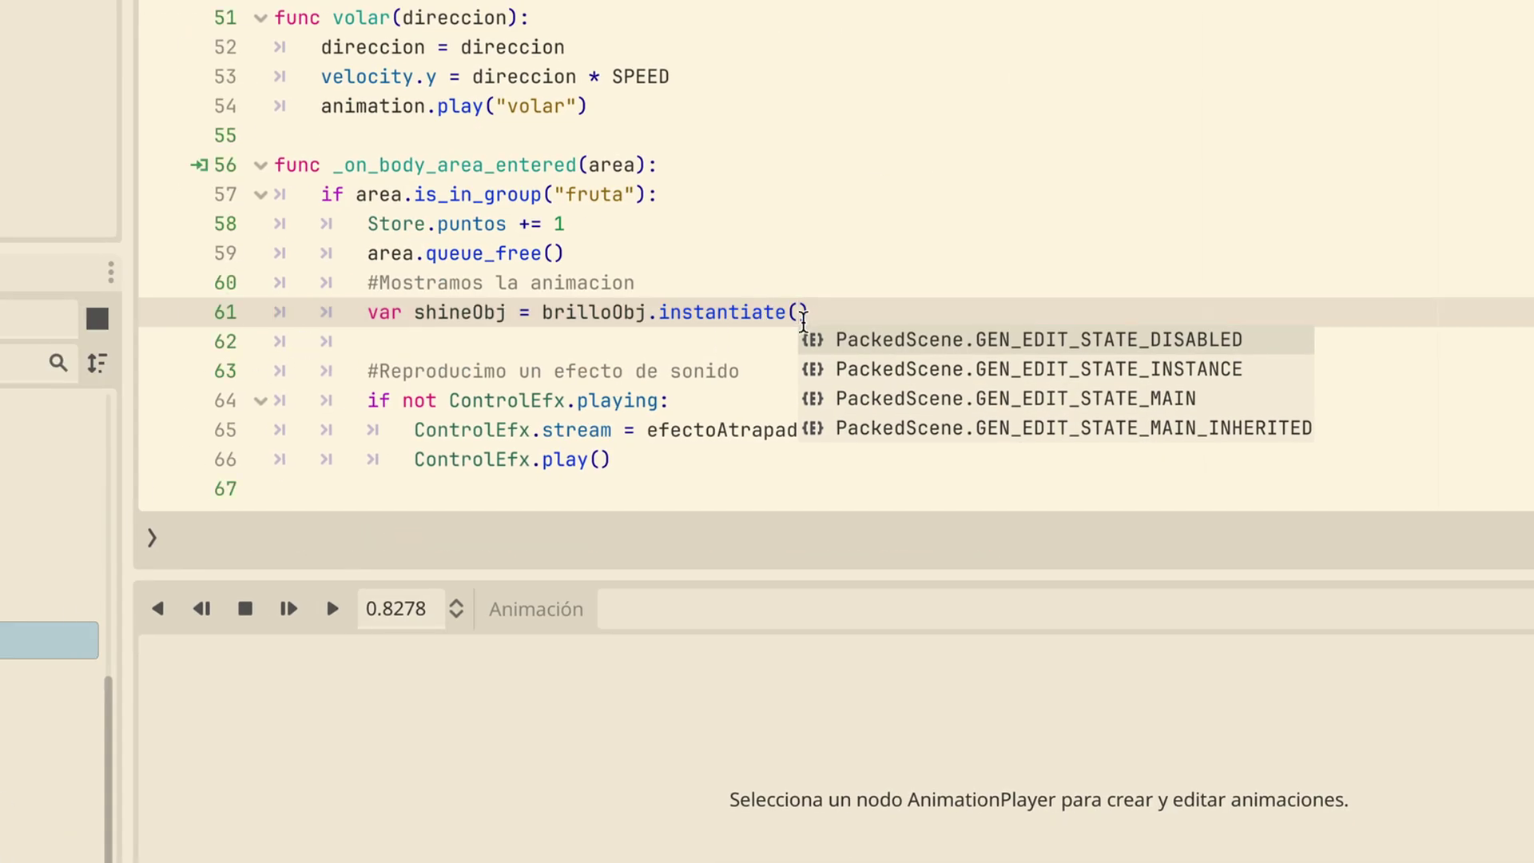
Begin the next line with 'shineObj = ge'
left_click(818, 317)
key("Return")
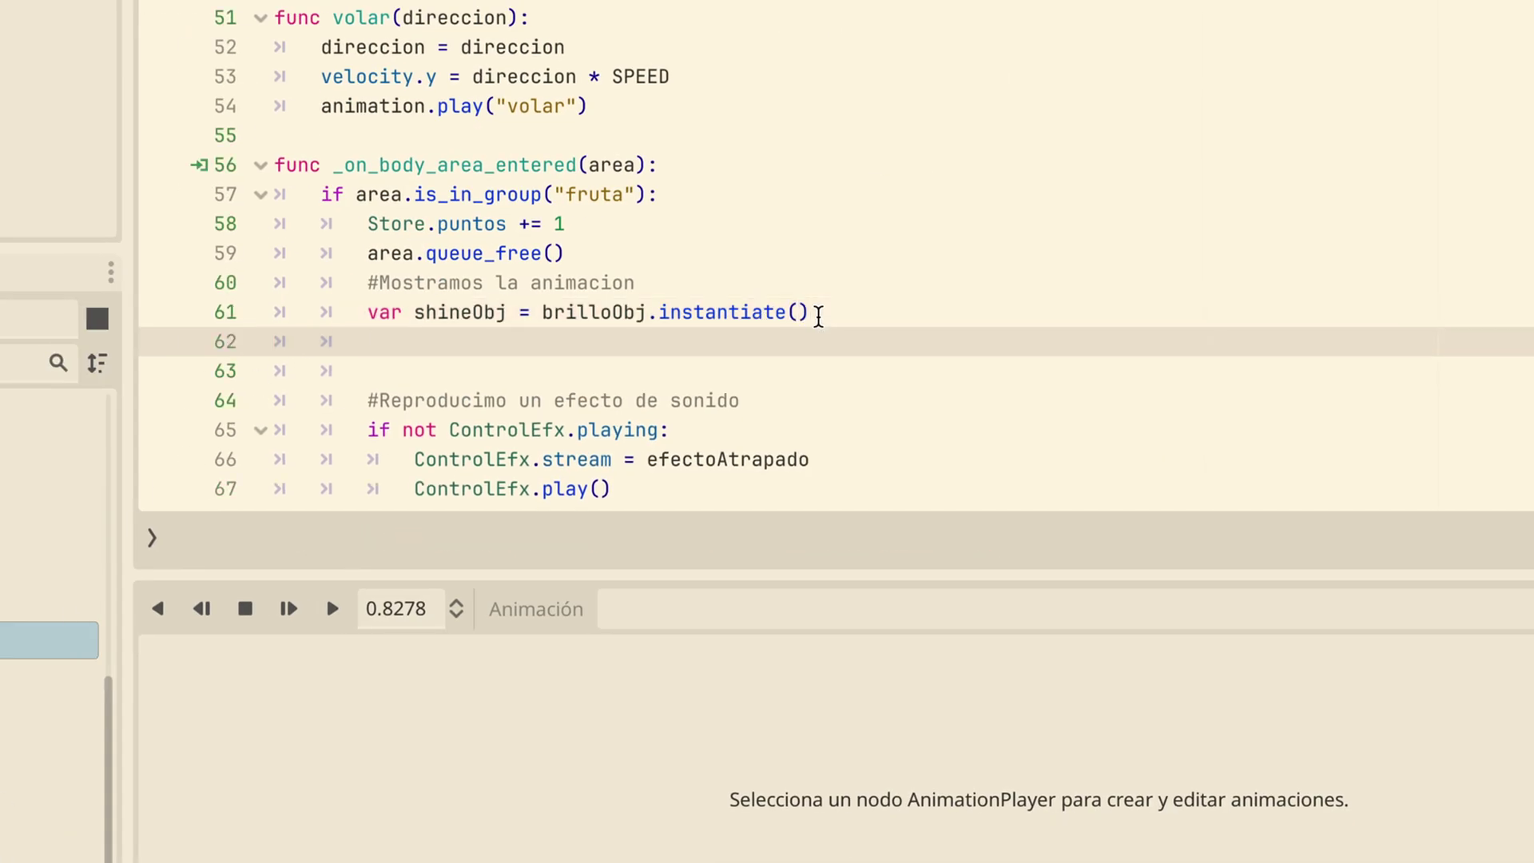
type("shin")
key("Return")
type("= ")
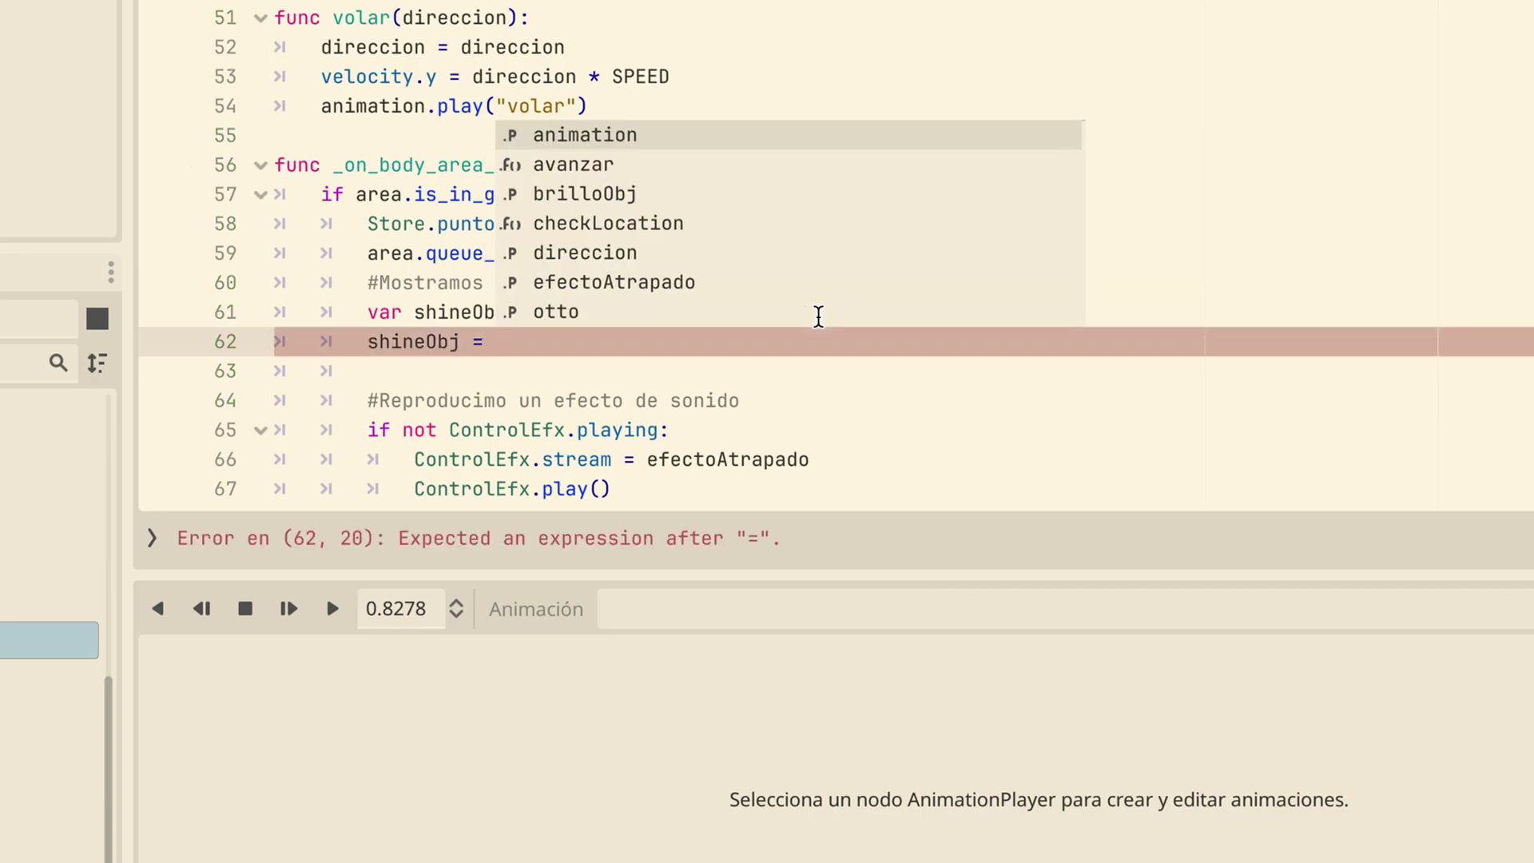
type("ge")
Set shineObj.global_position to get_global_position() right after the shineObj instancing
key("Left")
key("Left")
key("Left")
key("Left")
key("Left")
type(".")
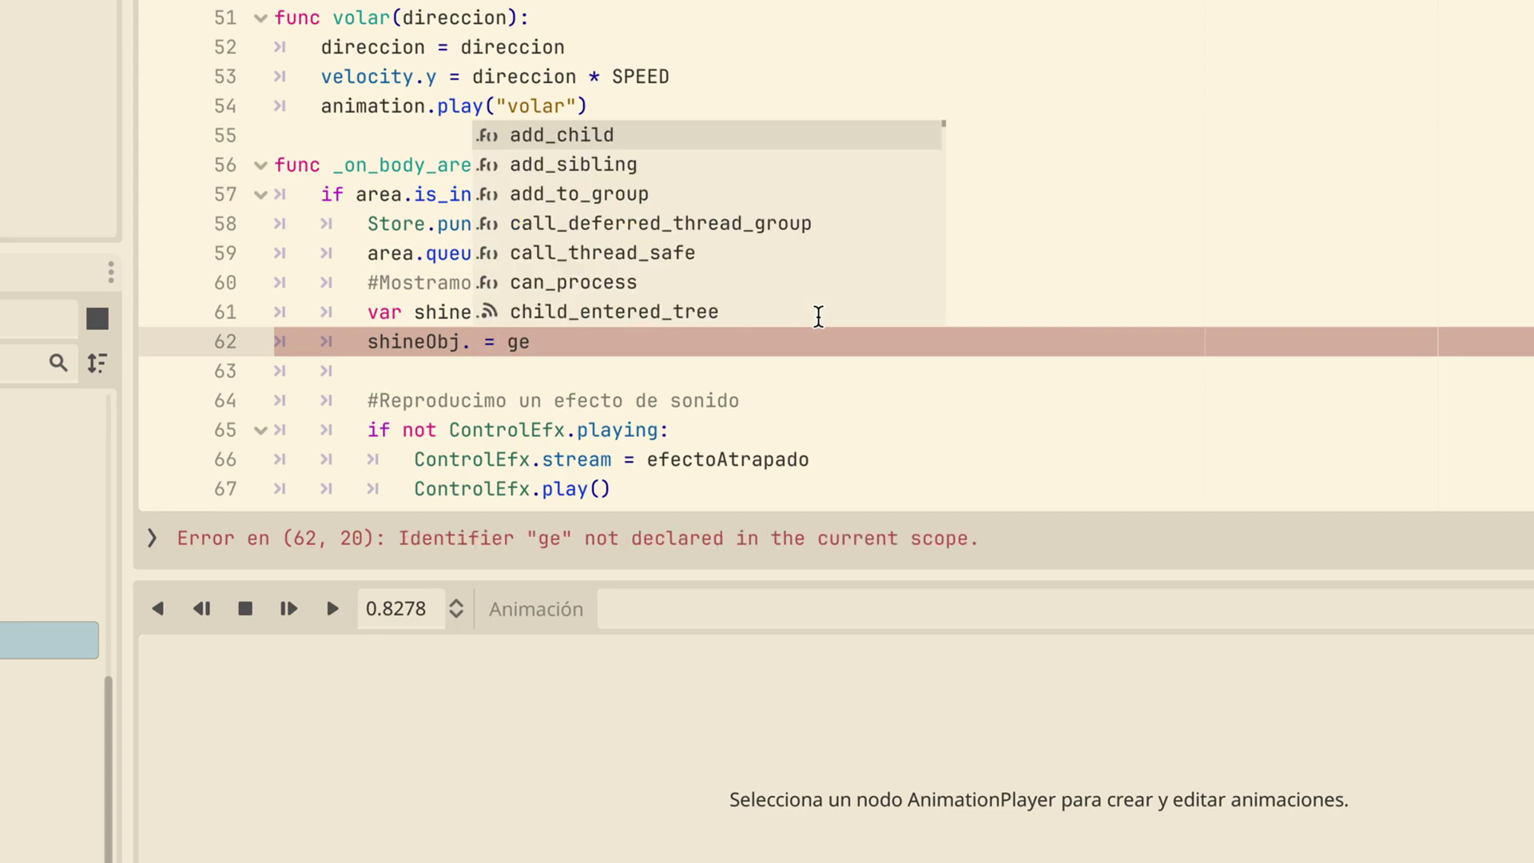
type("globa")
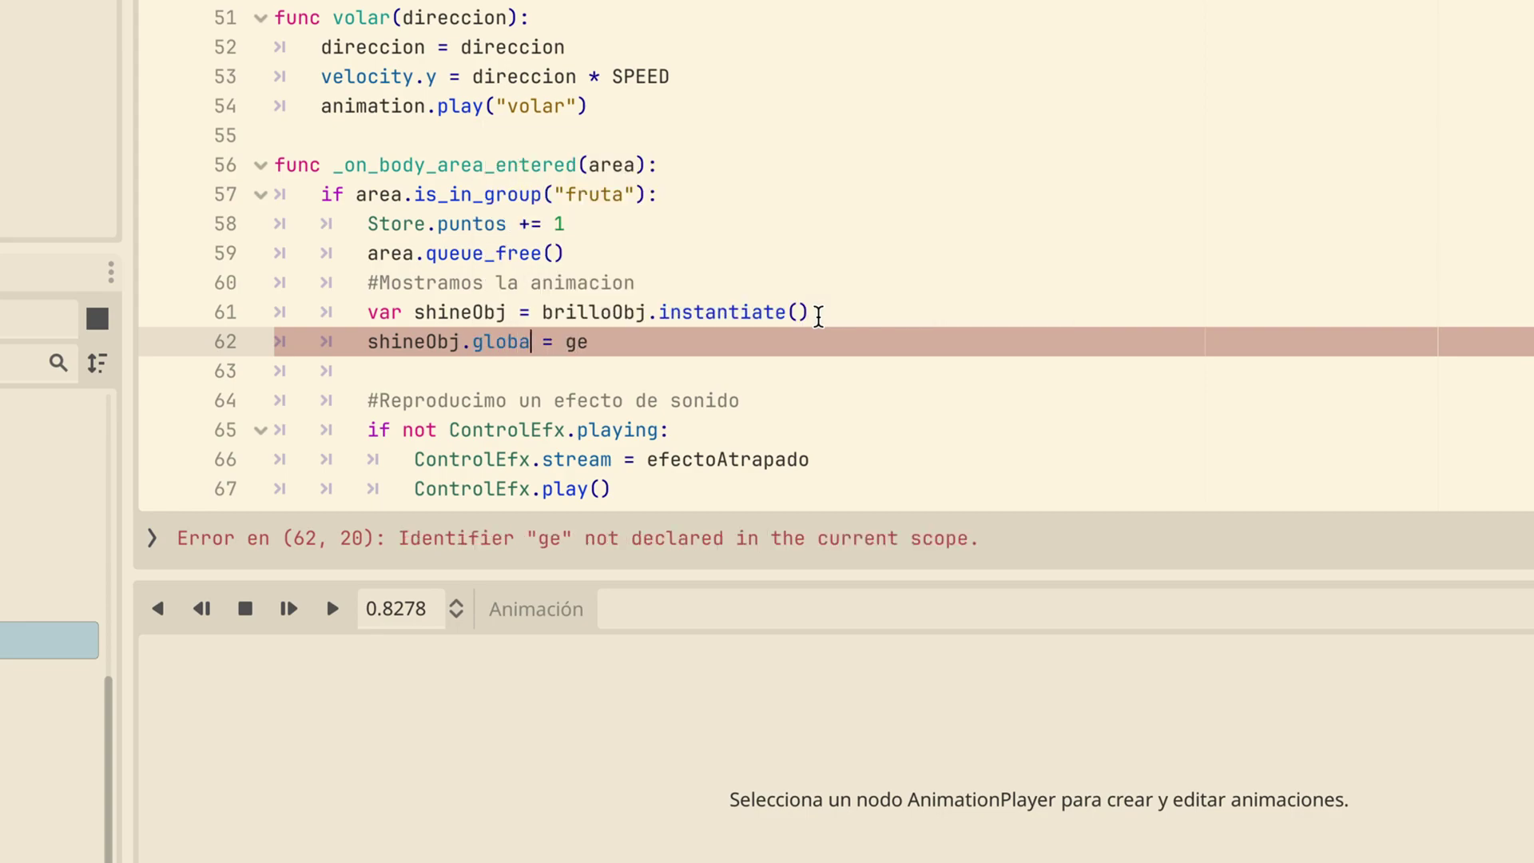
type("l_position = ge")
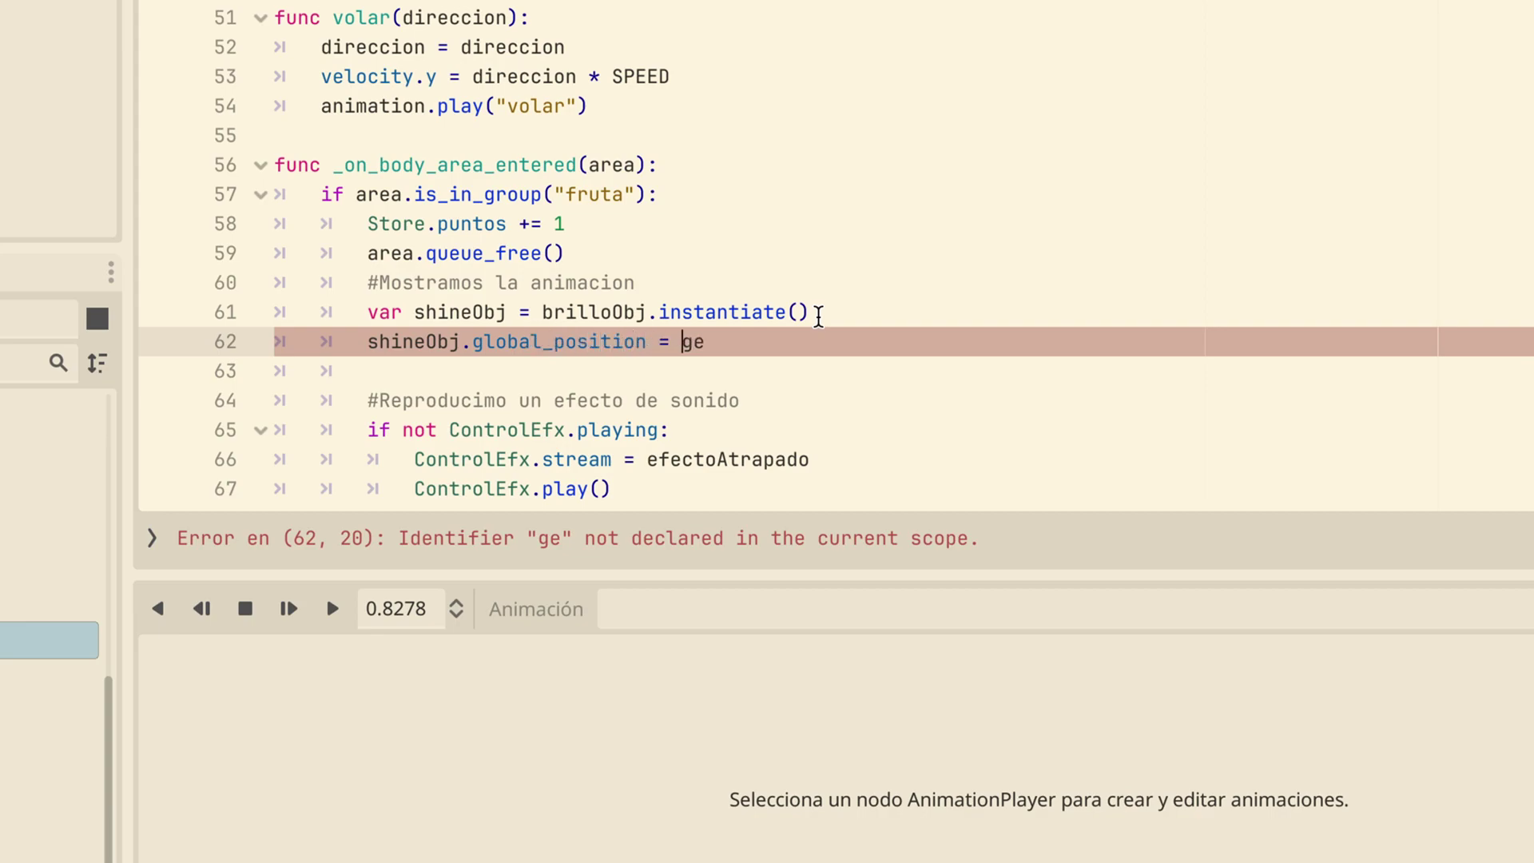
type("t_")
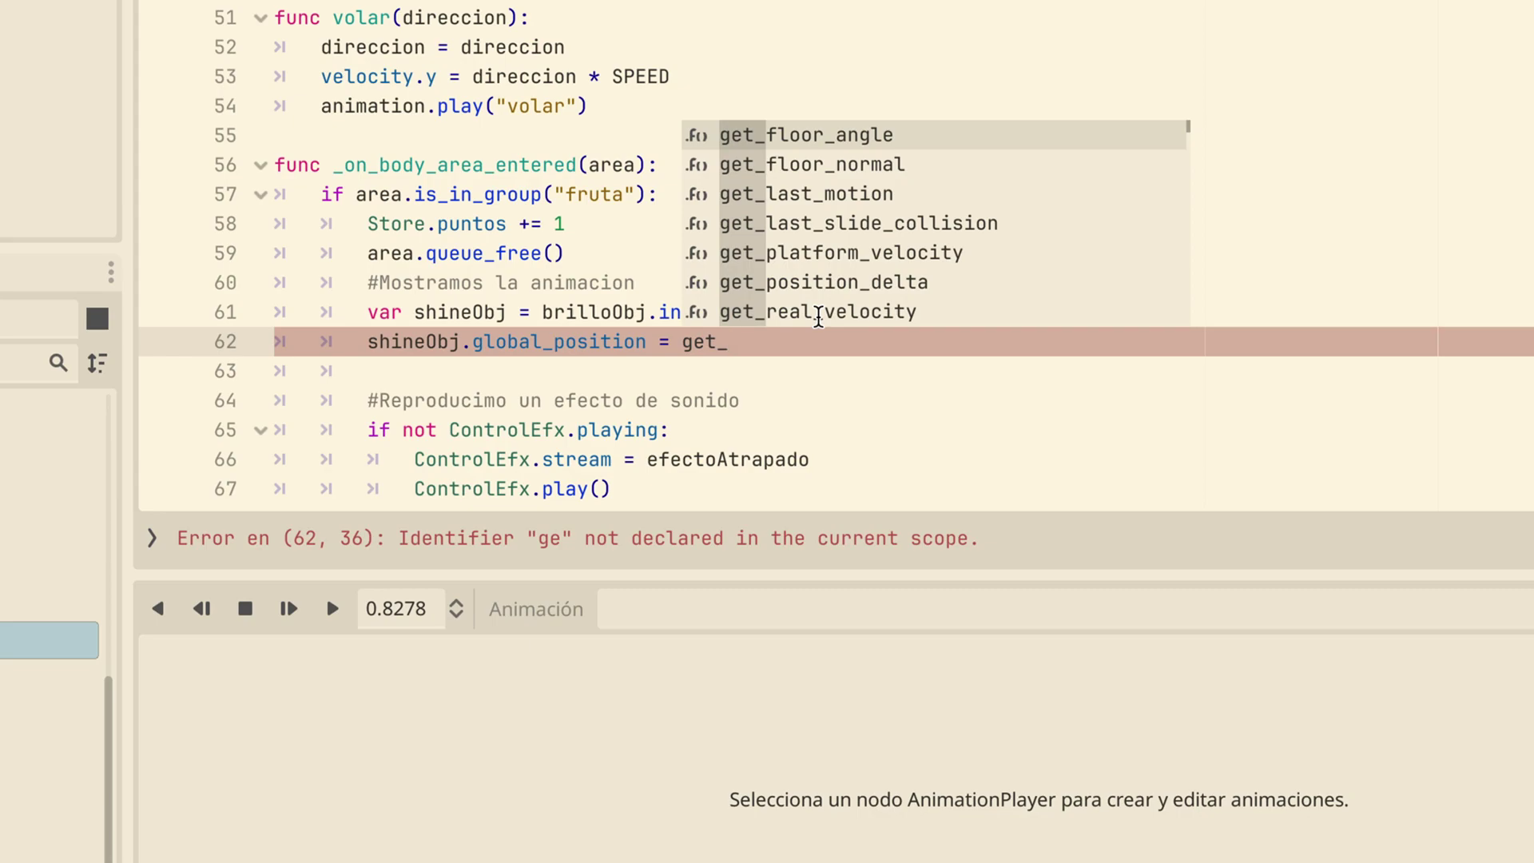
type("glo")
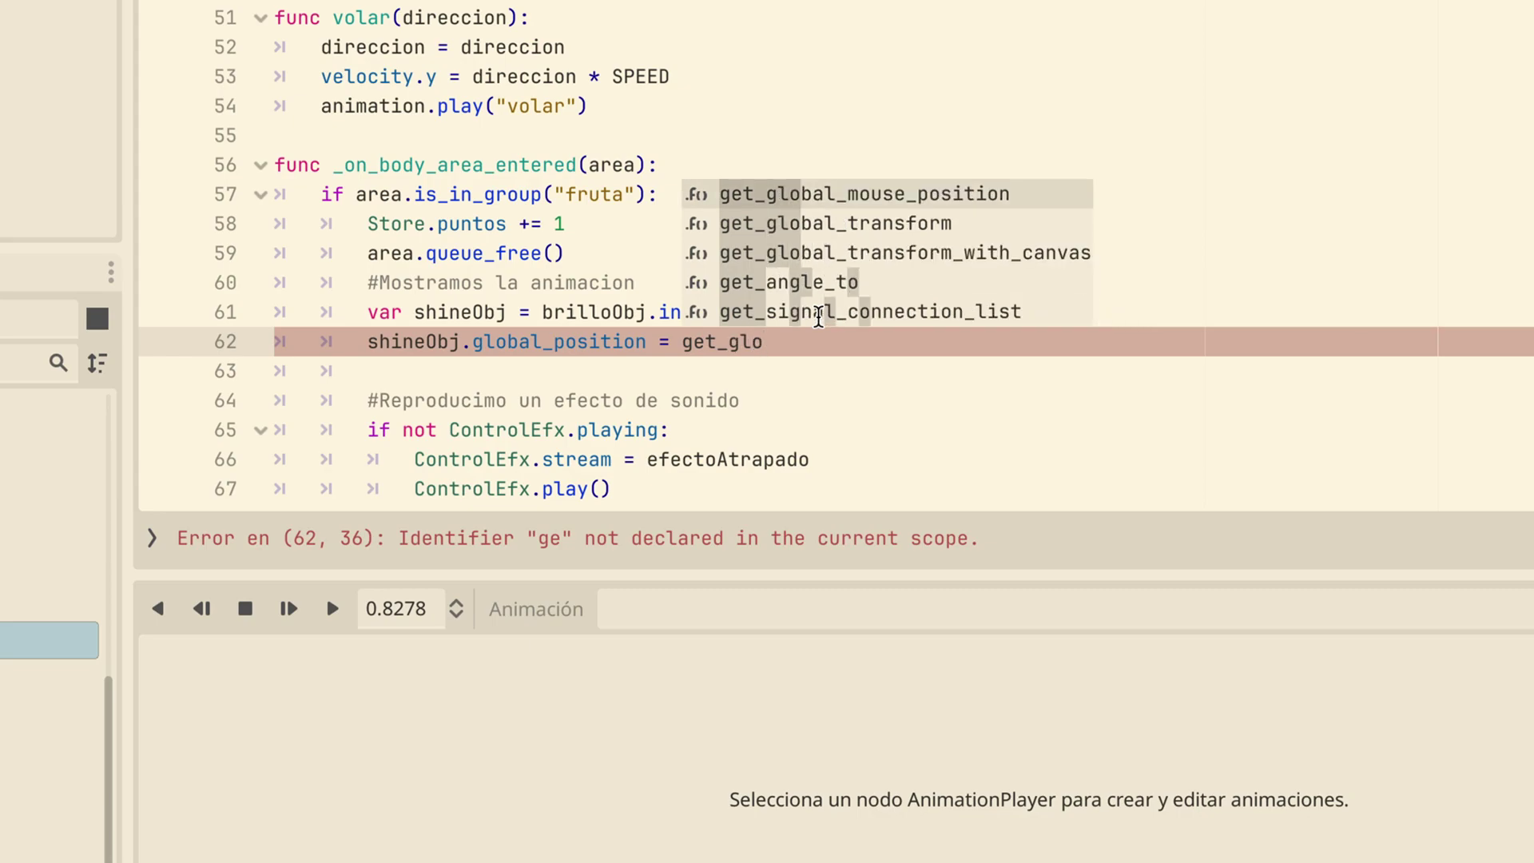
type("bal")
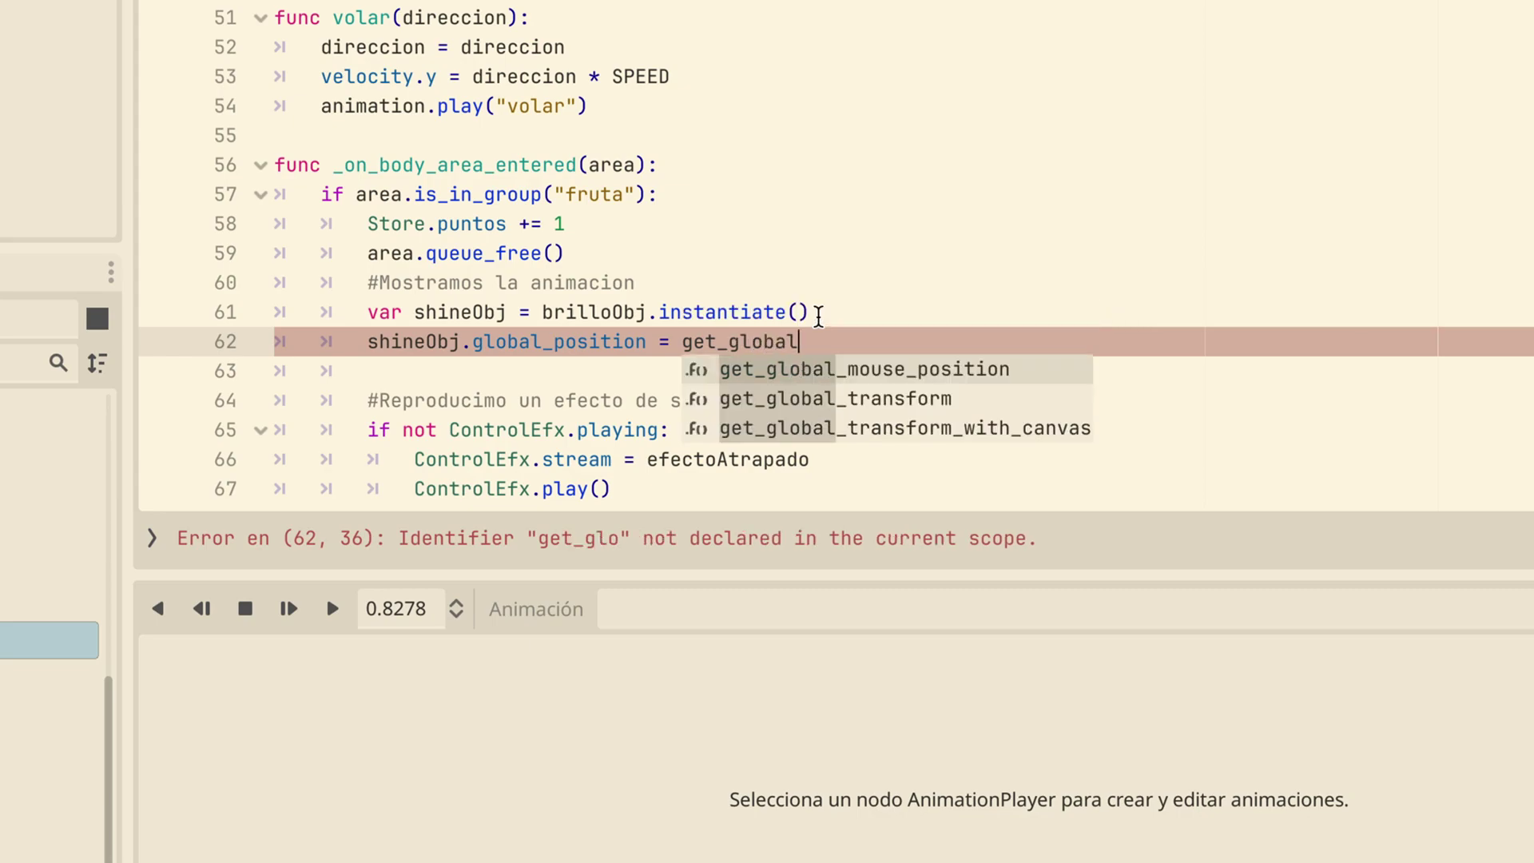
type("_position")
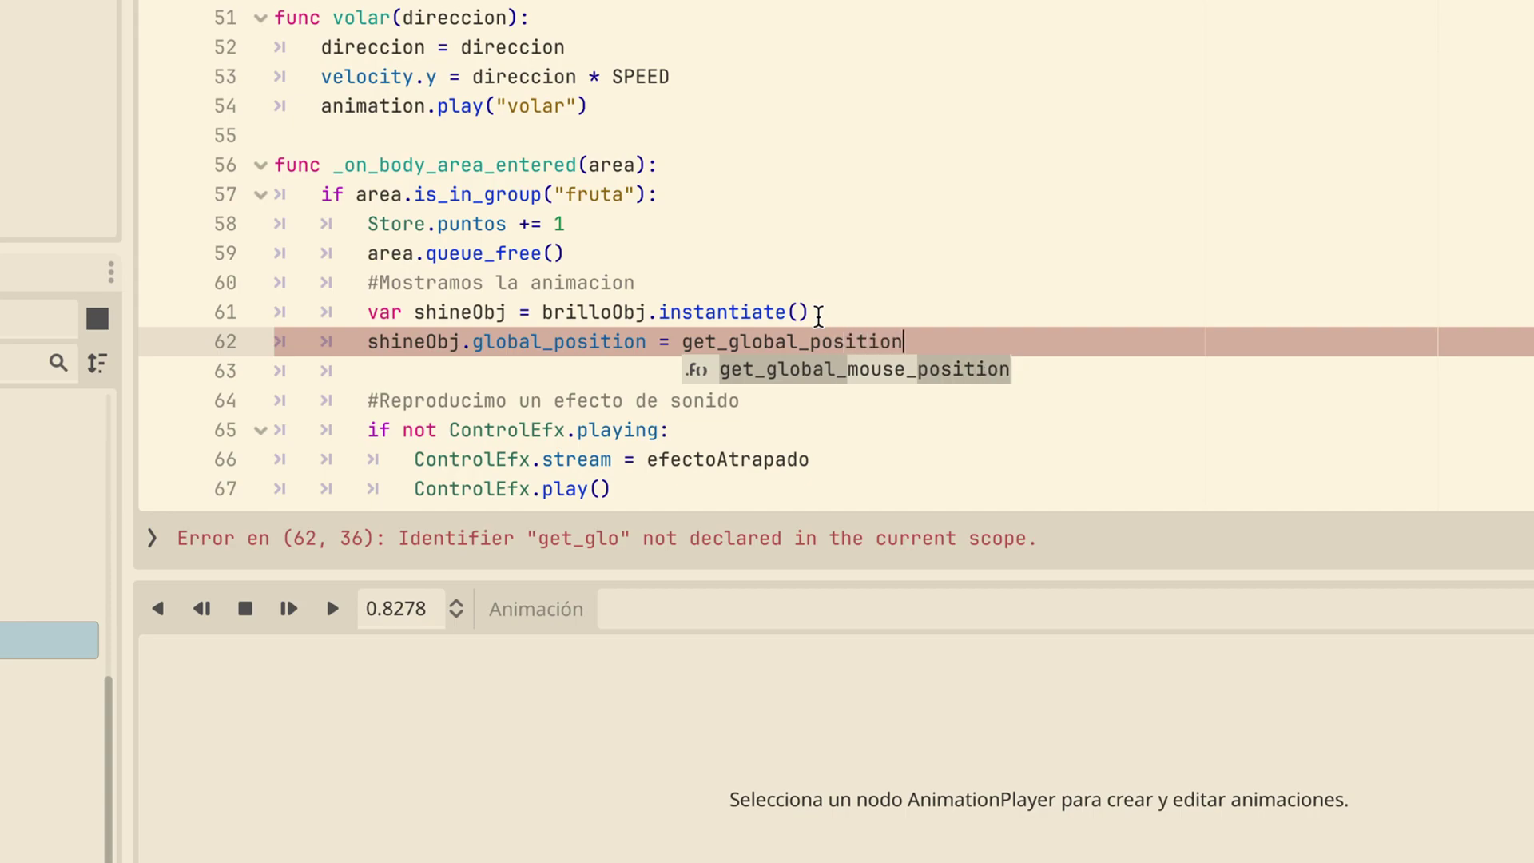
key("Escape")
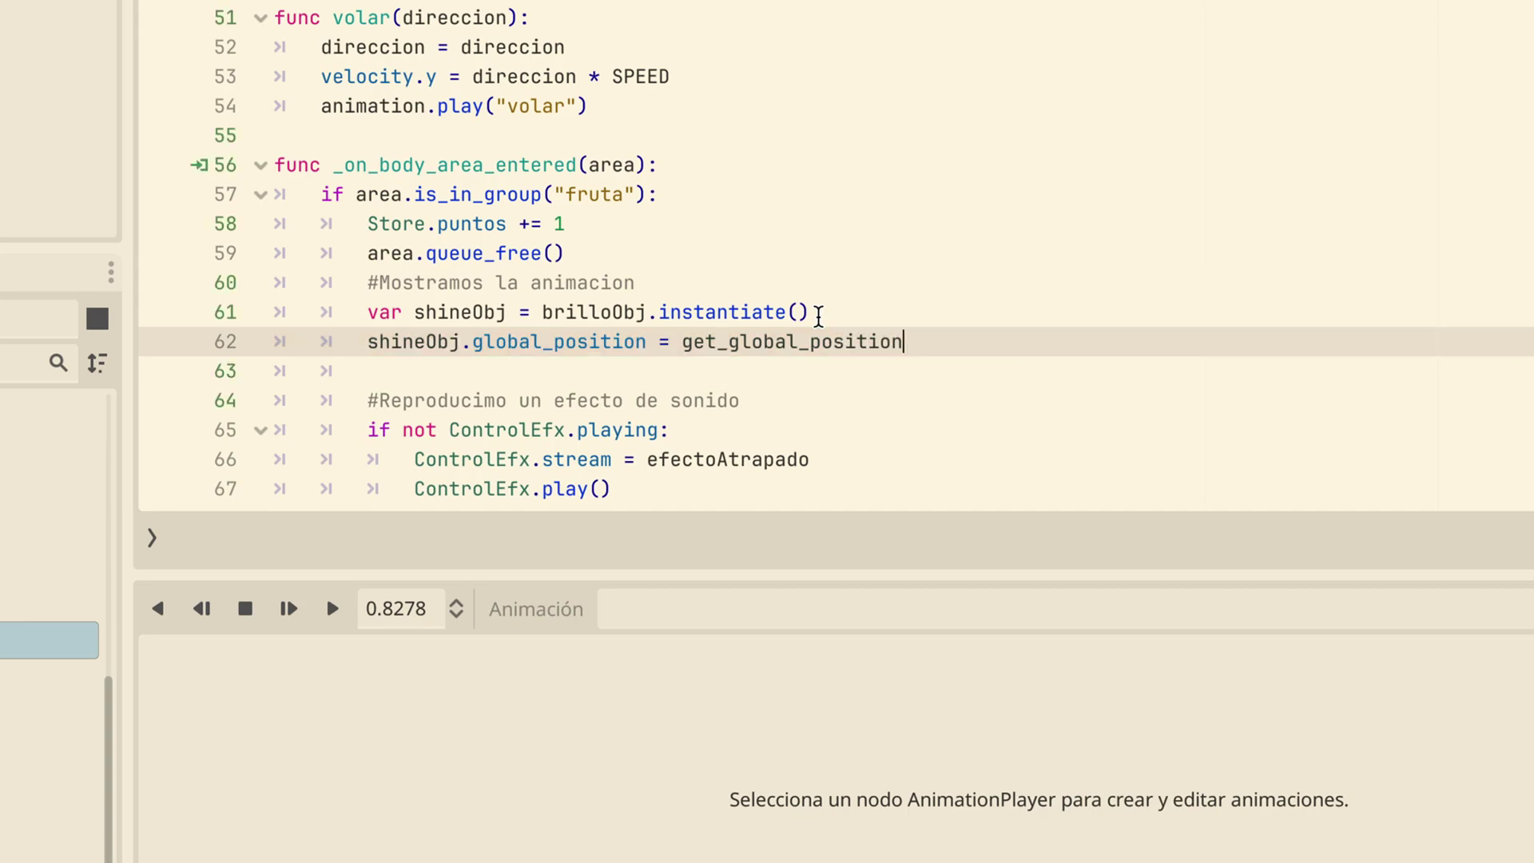
type("()")
key("Return")
Add the line get_tree().get_root().add_child(shineObj) using autocomplete
type("get")
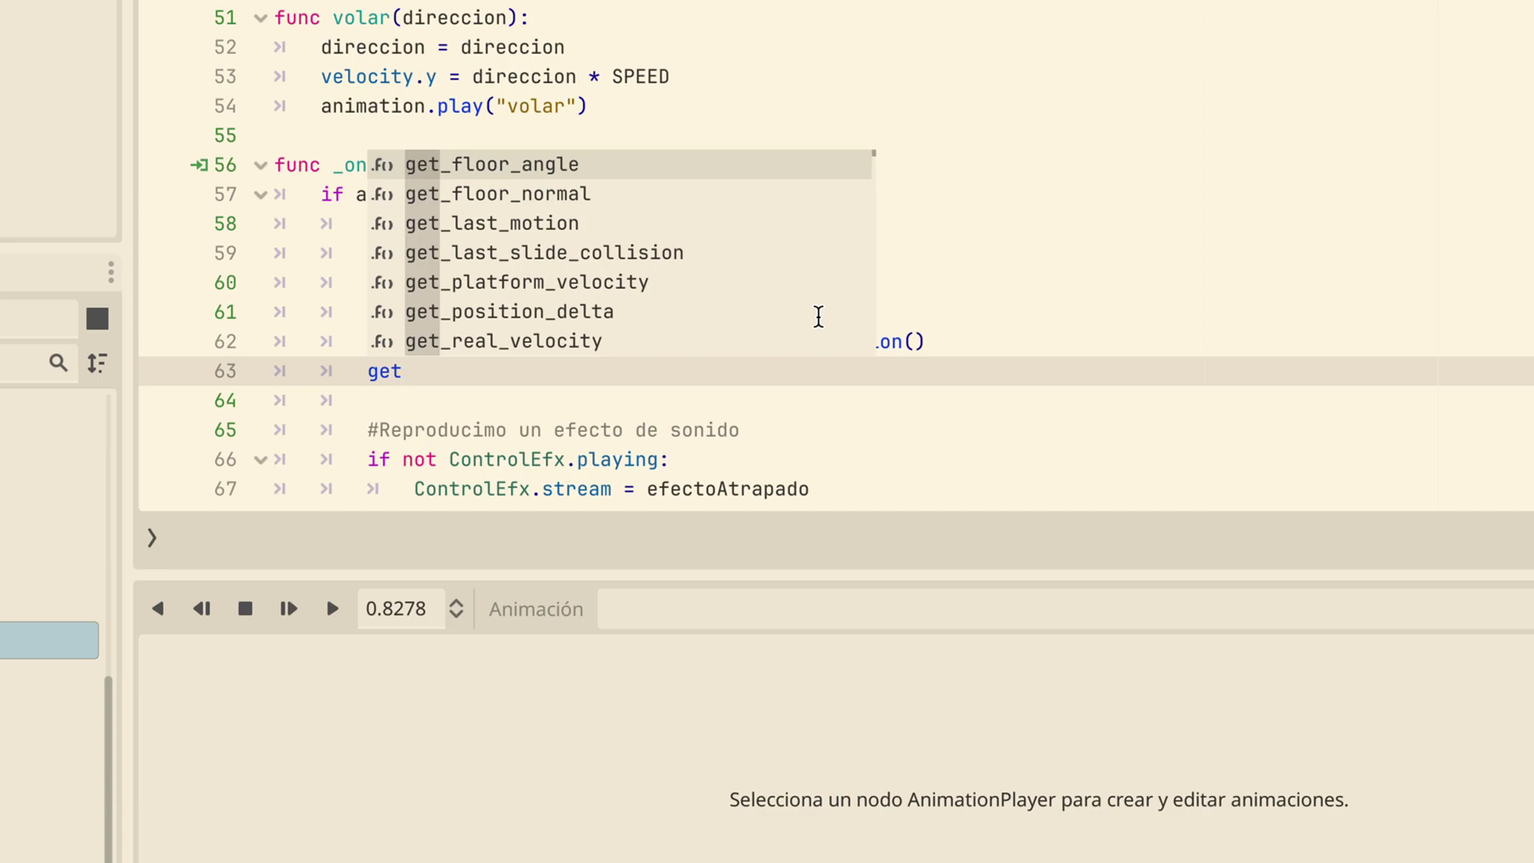
type("_")
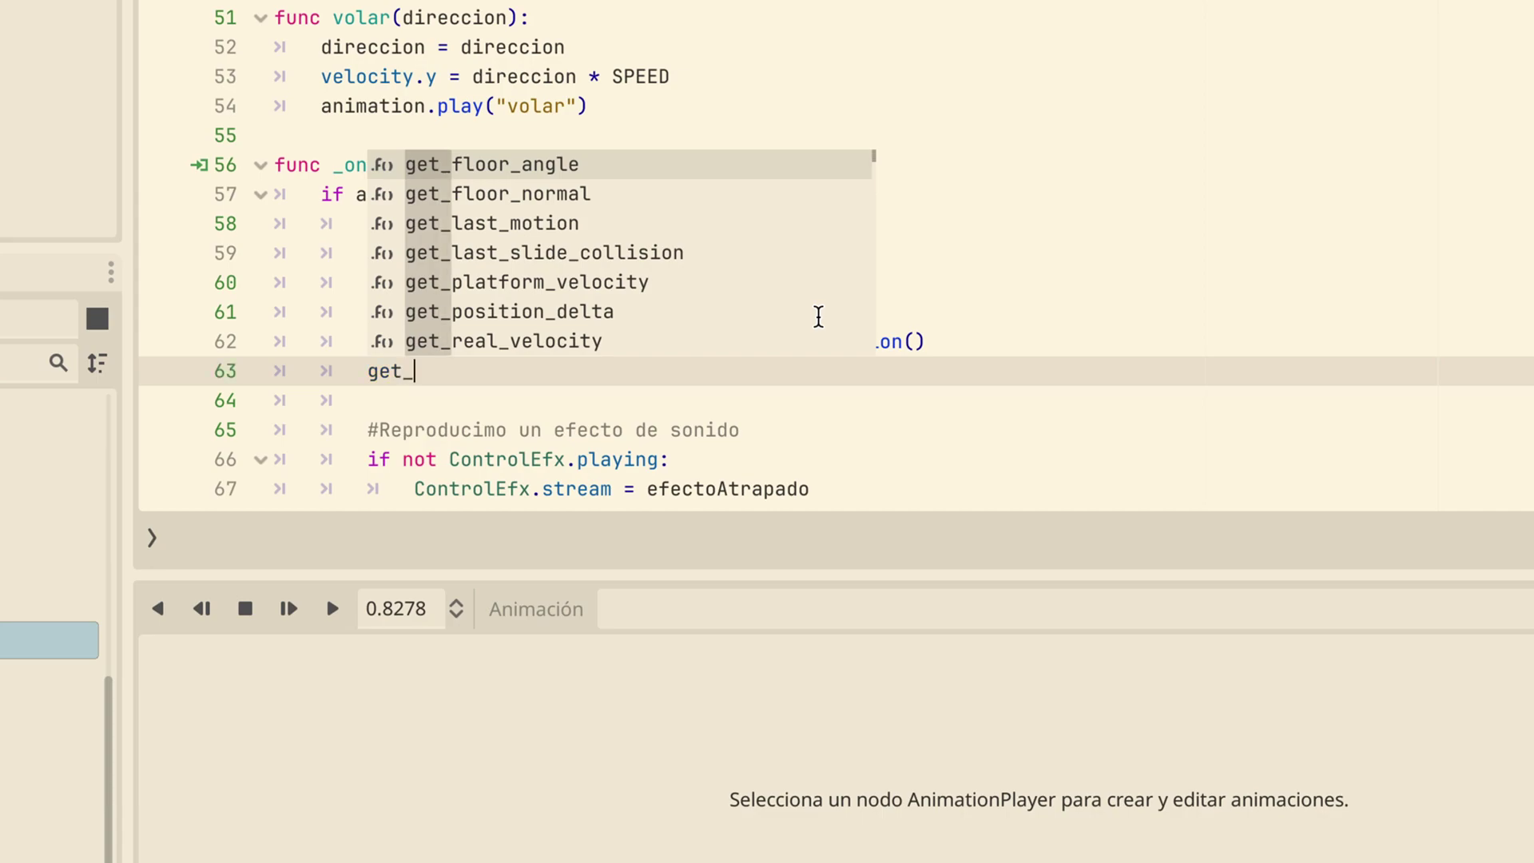
type("tre")
key("Return")
type(".")
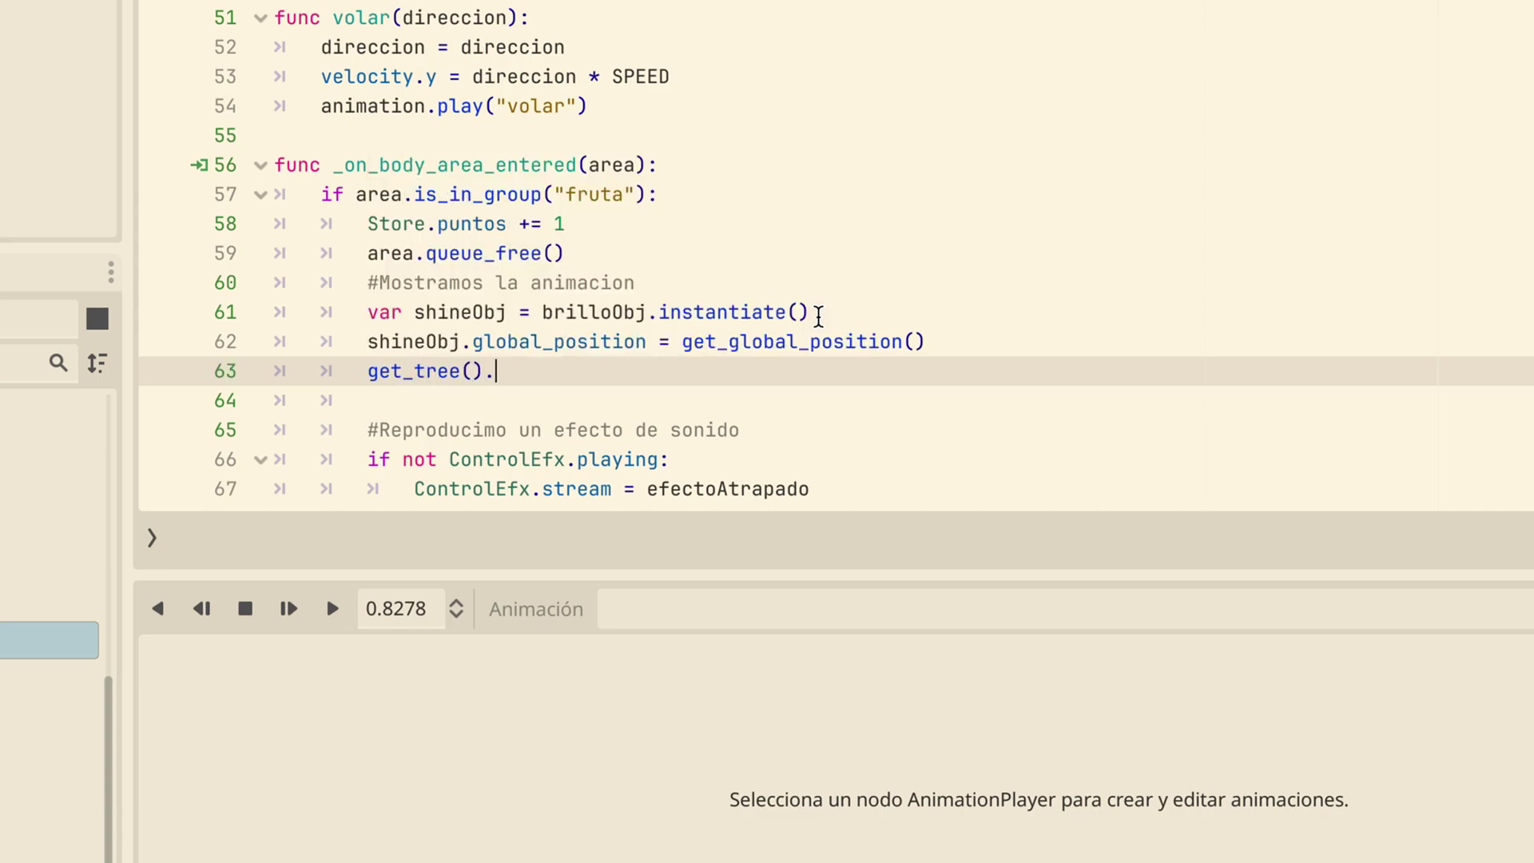
type("get_roo")
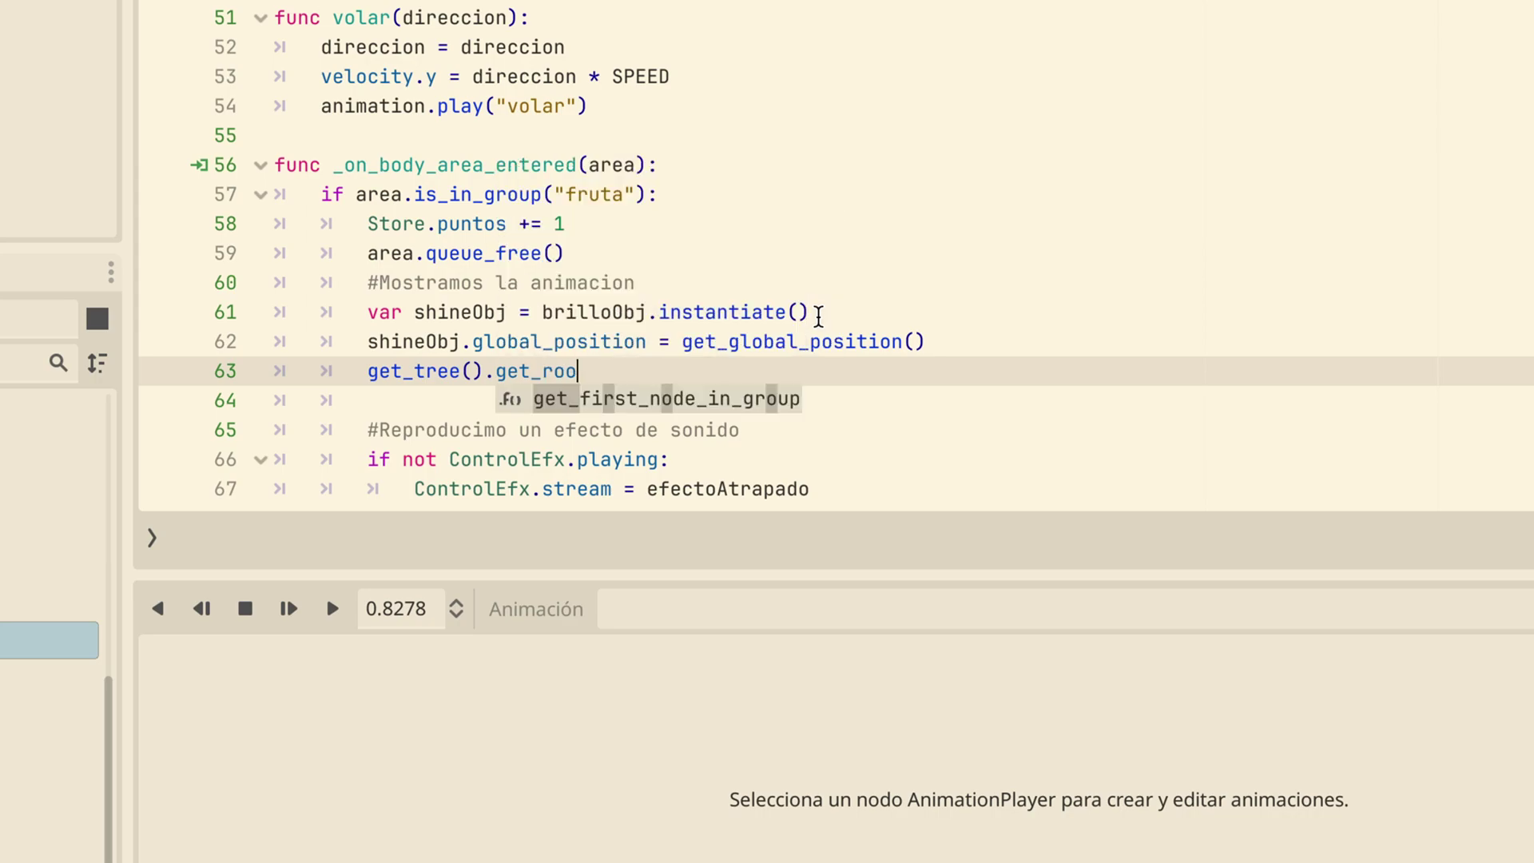
type("t")
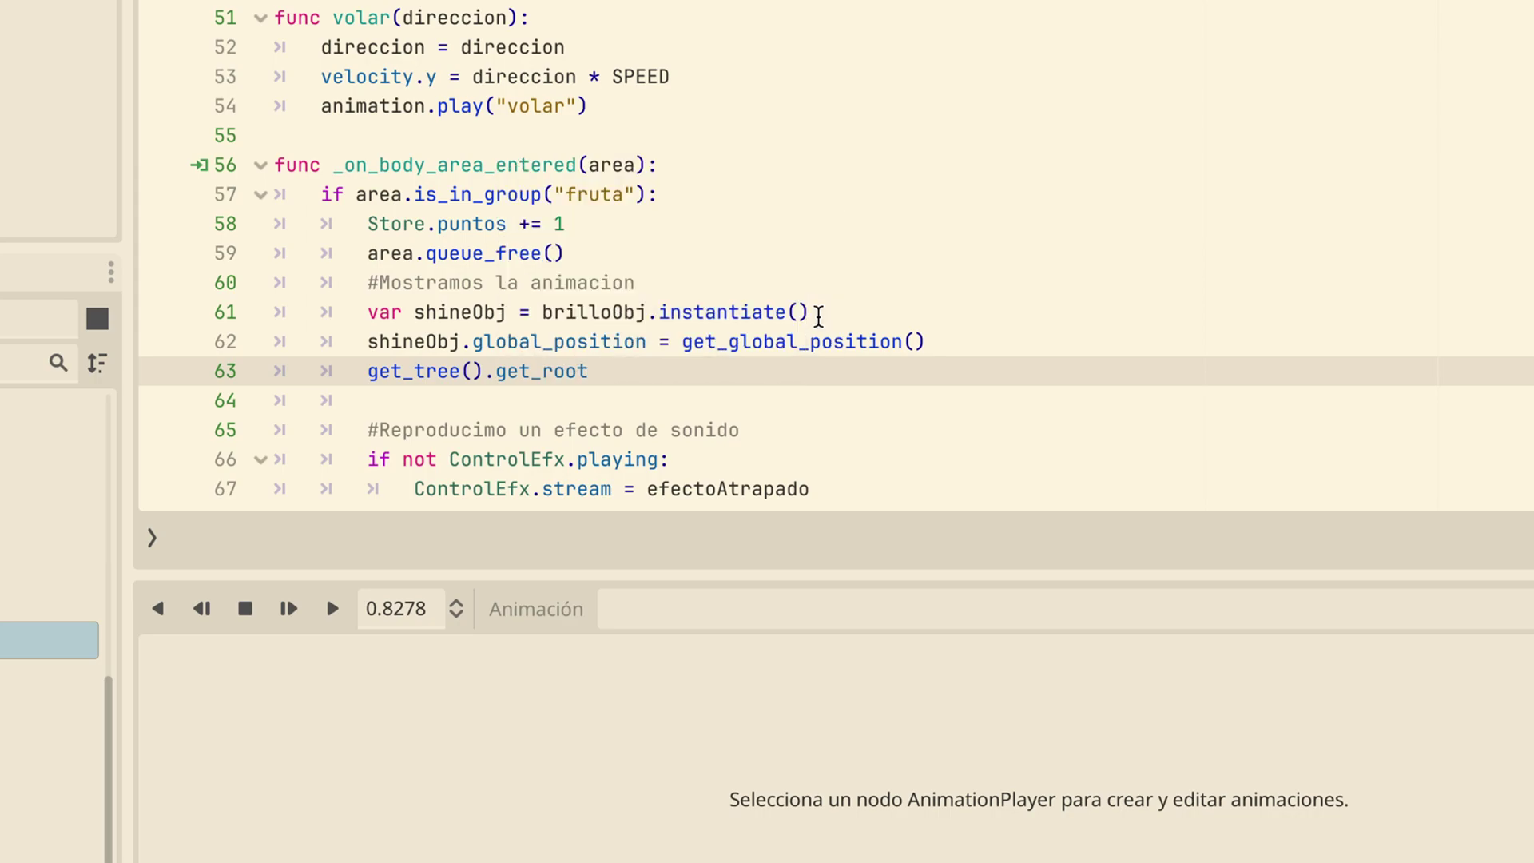
type("().add")
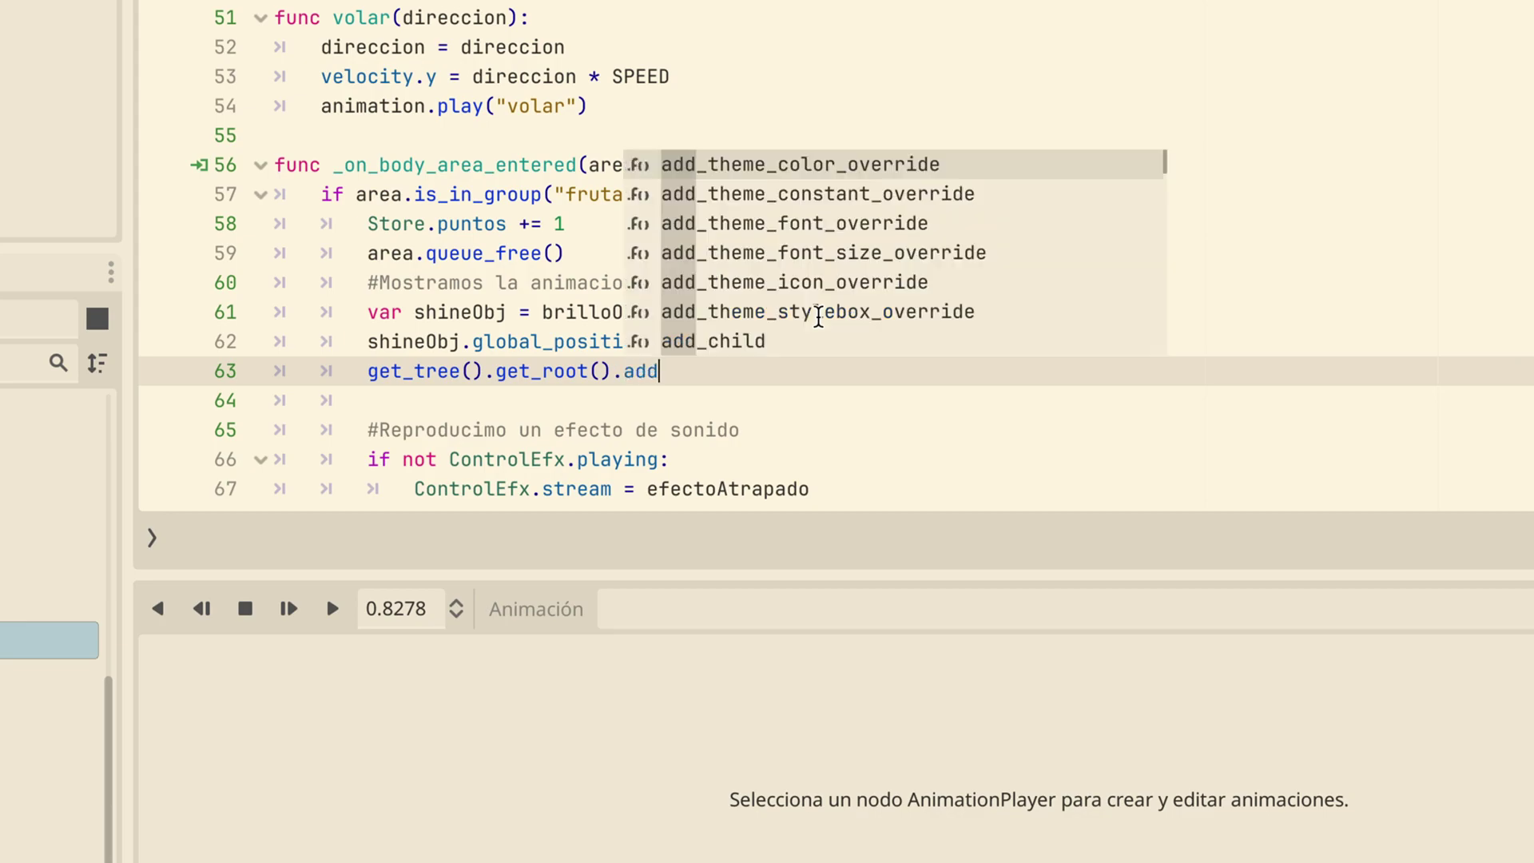
key("Down")
key("Down")
key("Down")
key("Down")
key("Down")
key("Down")
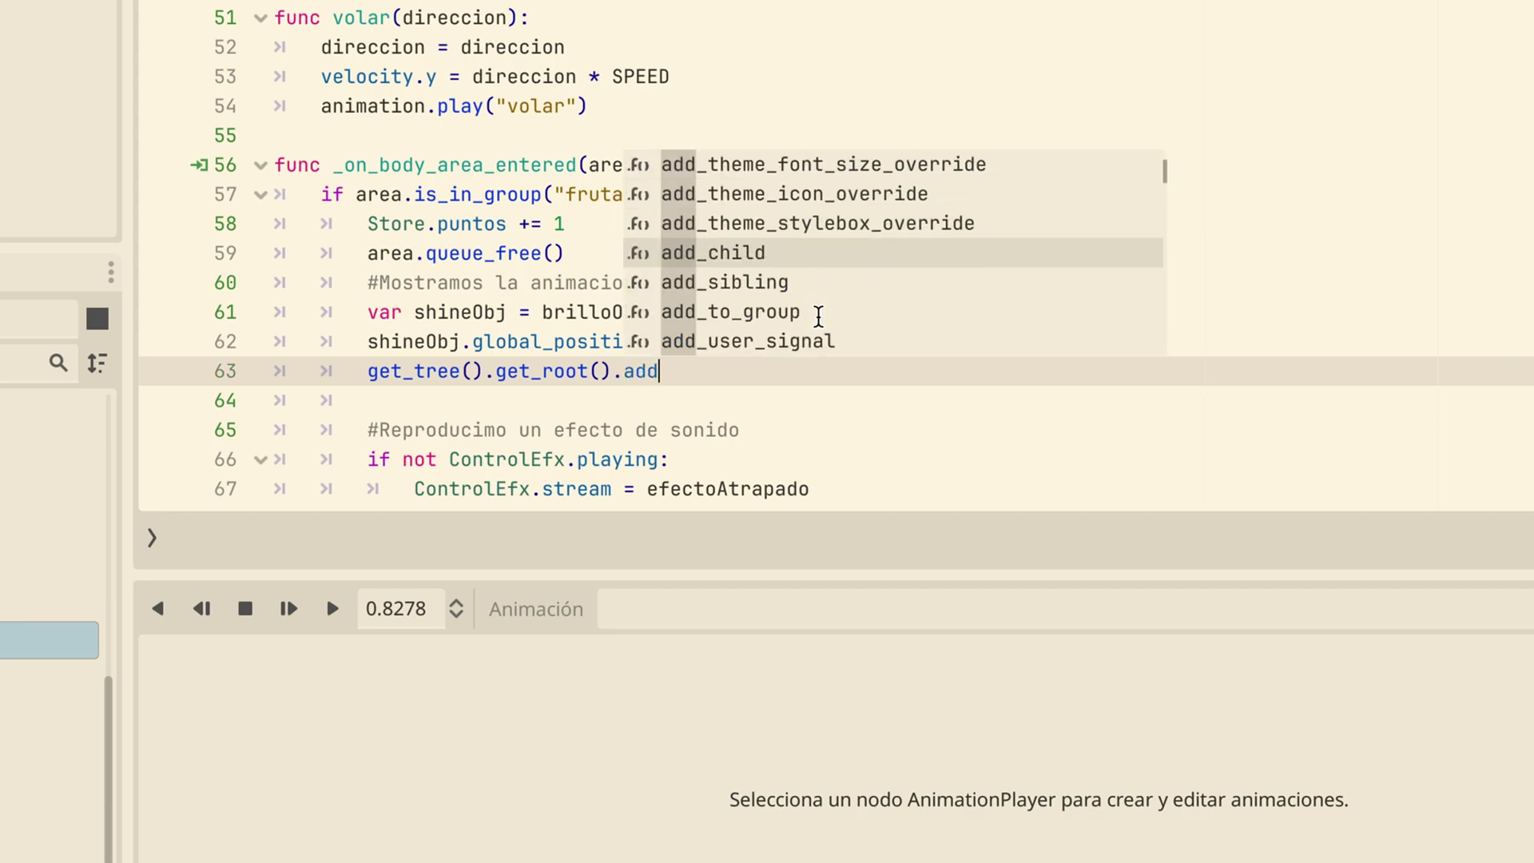
key("Return")
type("sh")
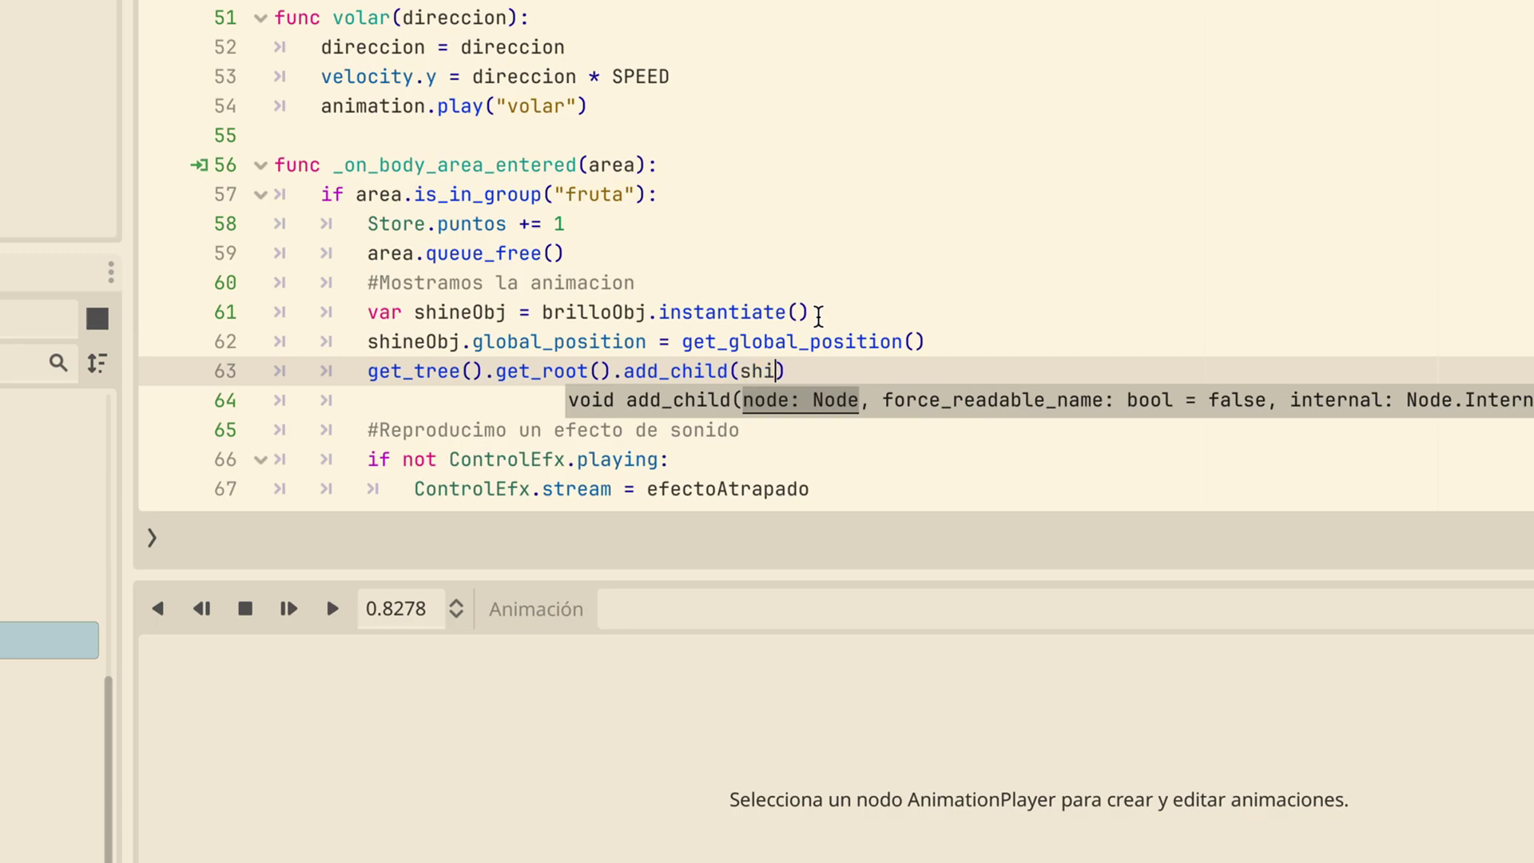
type("ie")
key("Return")
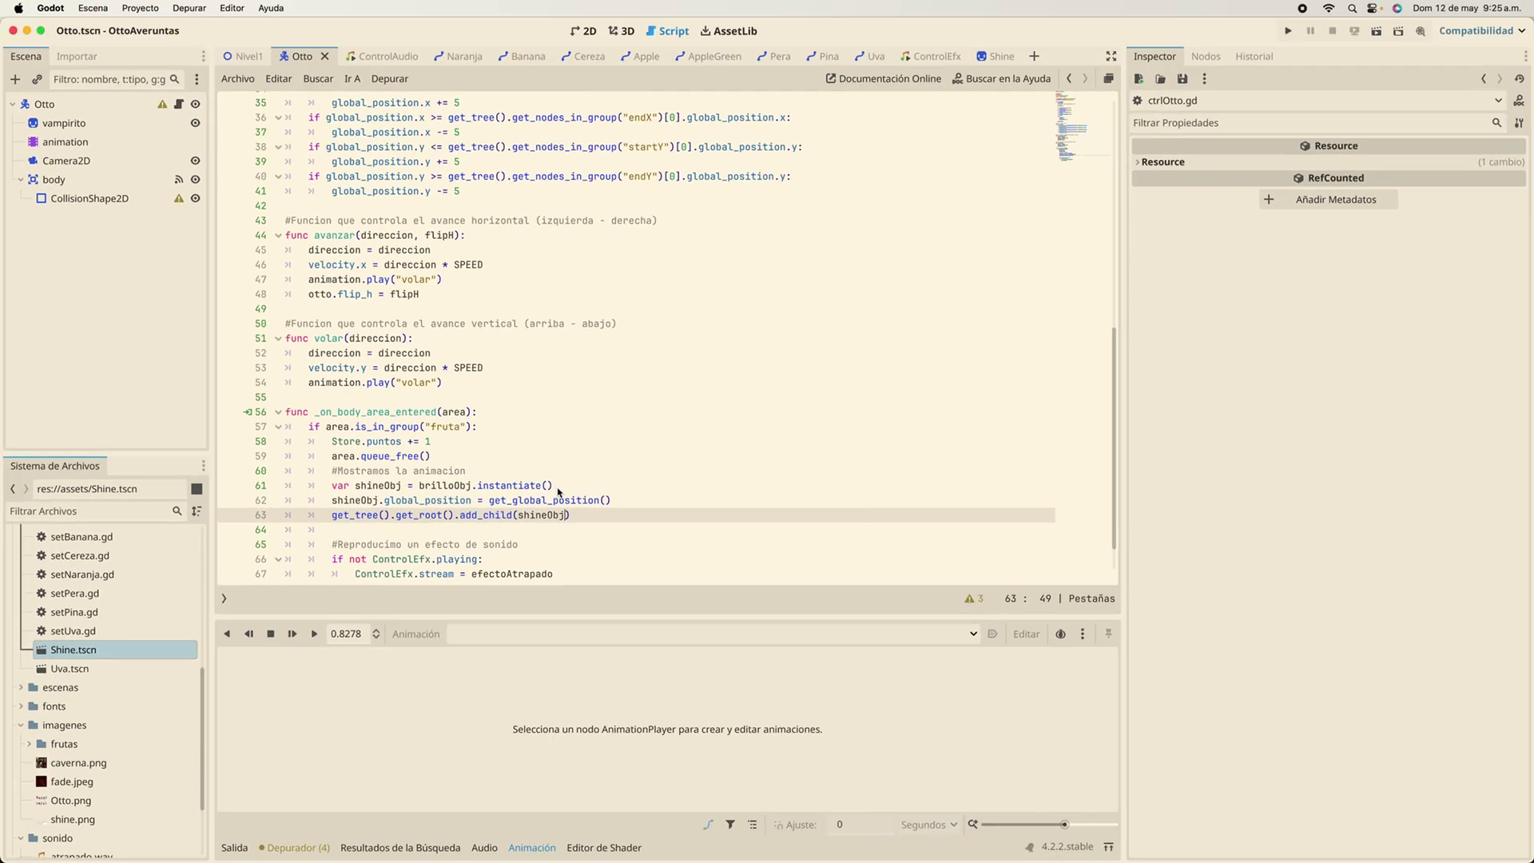
scroll(313, 564, "down", 1)
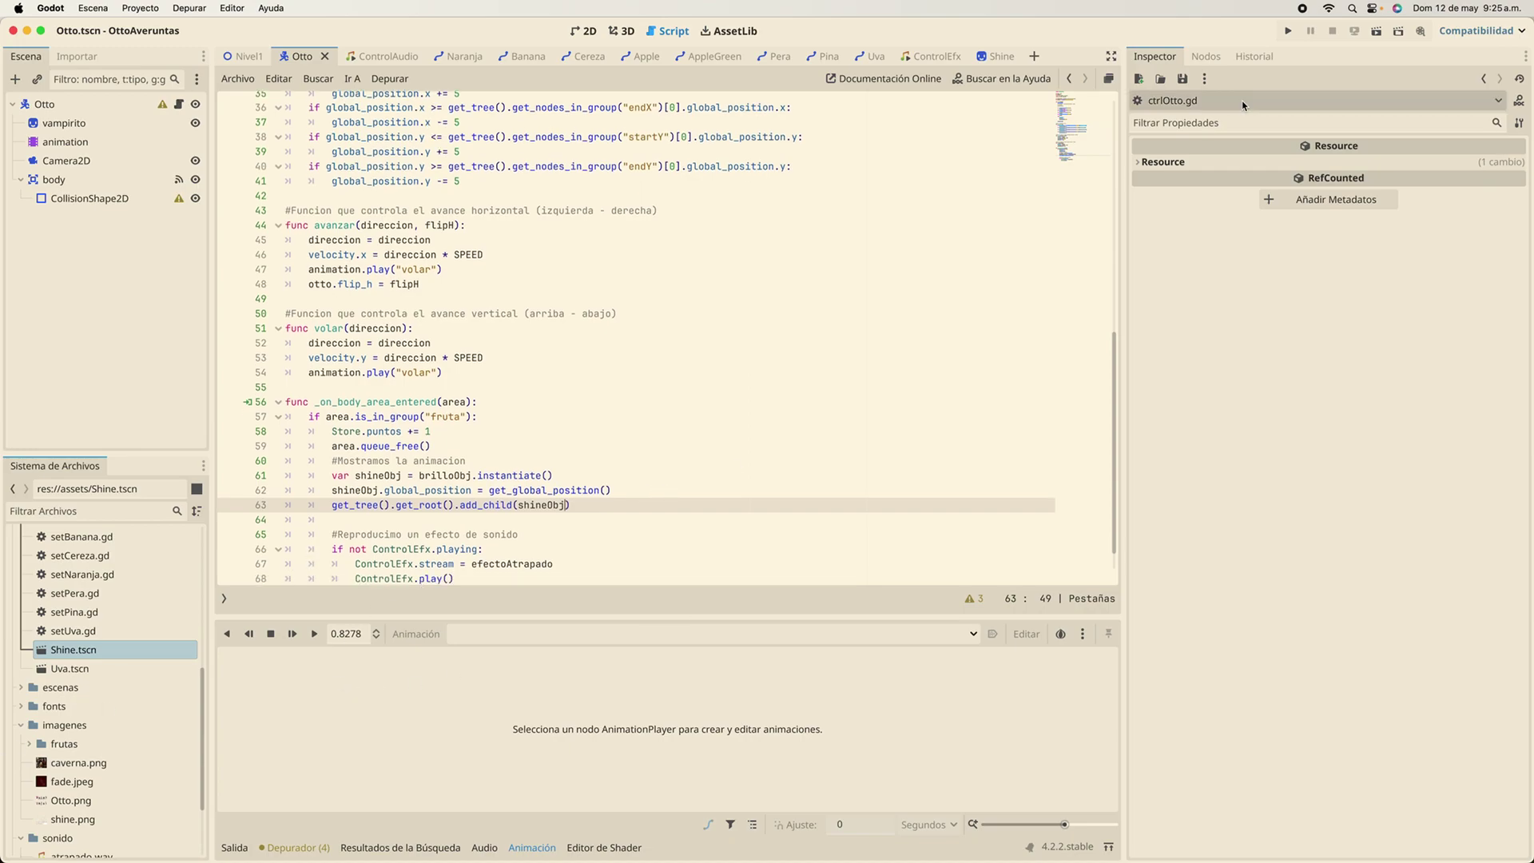
Test-run OttoAveruntas to check the fruit shine, then close the debug window
left_click(1290, 32)
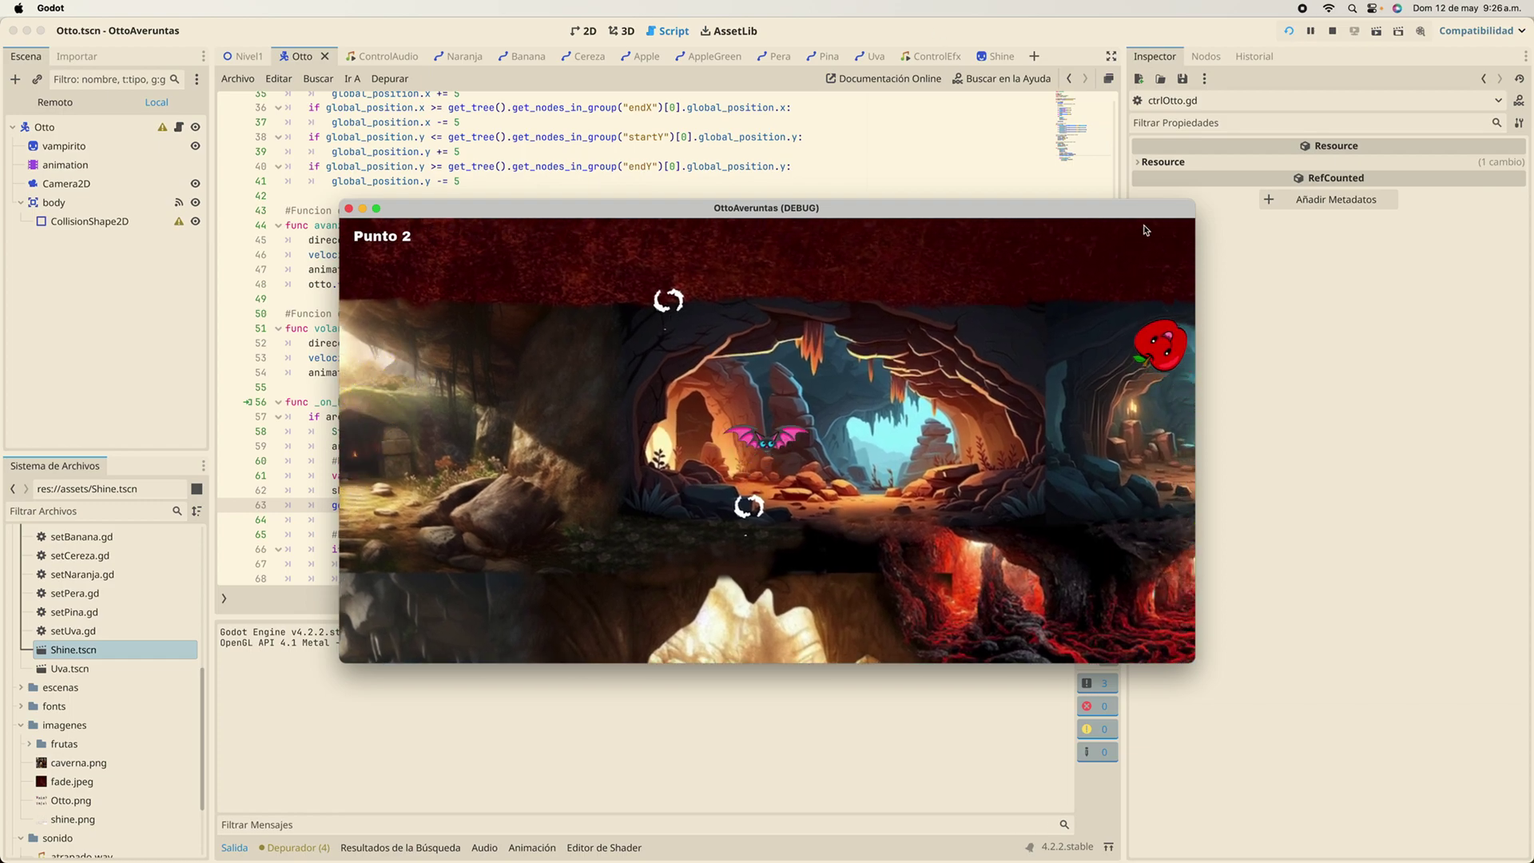
left_click(349, 209)
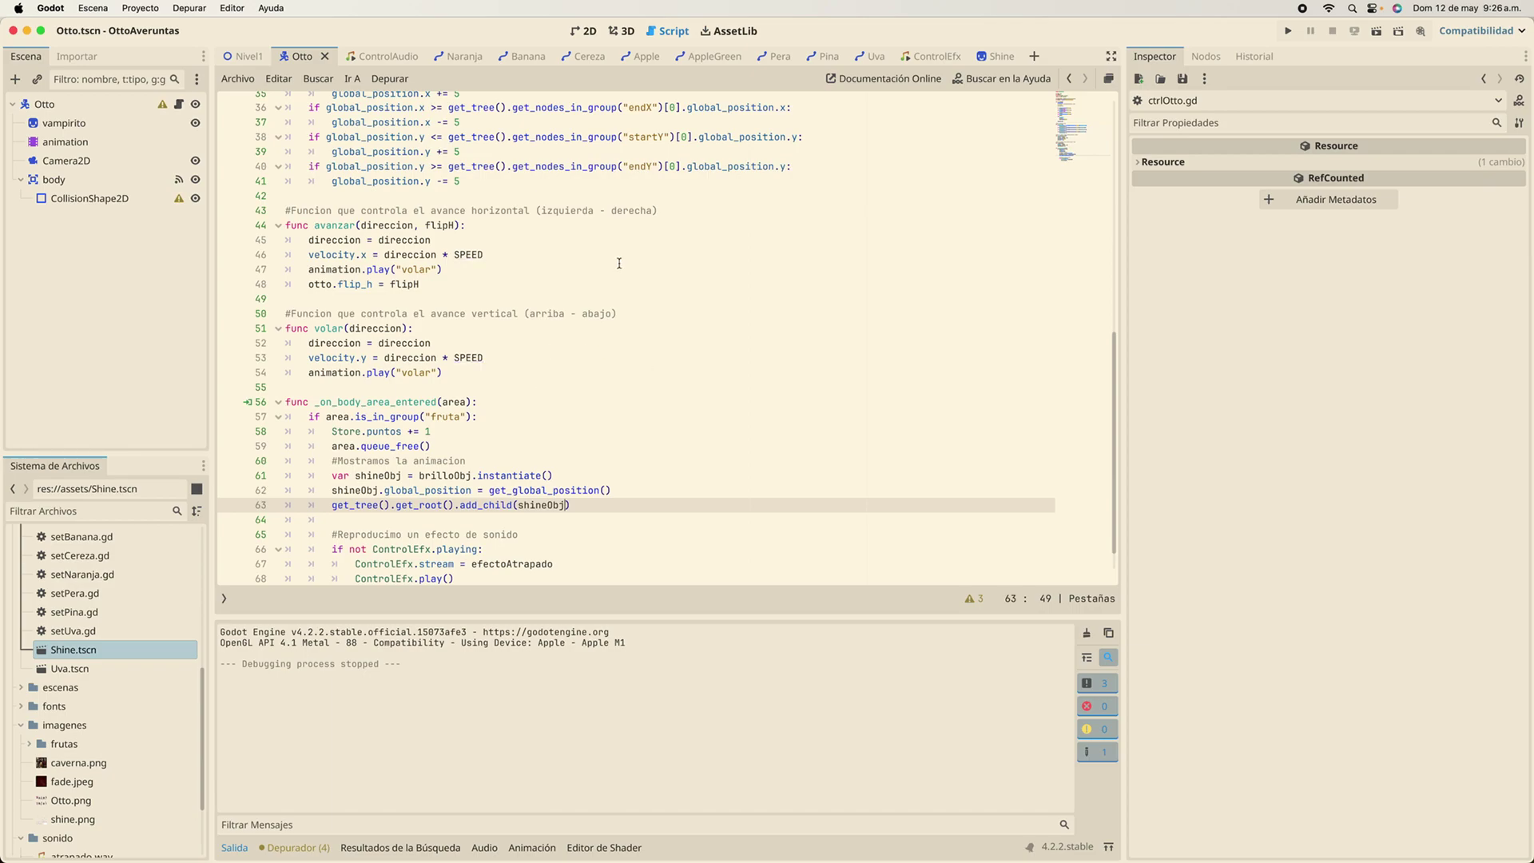
In the Shine scene, inspect anim's animation_finished signal in the Nodos dock, then reselect the Shine root
left_click(998, 55)
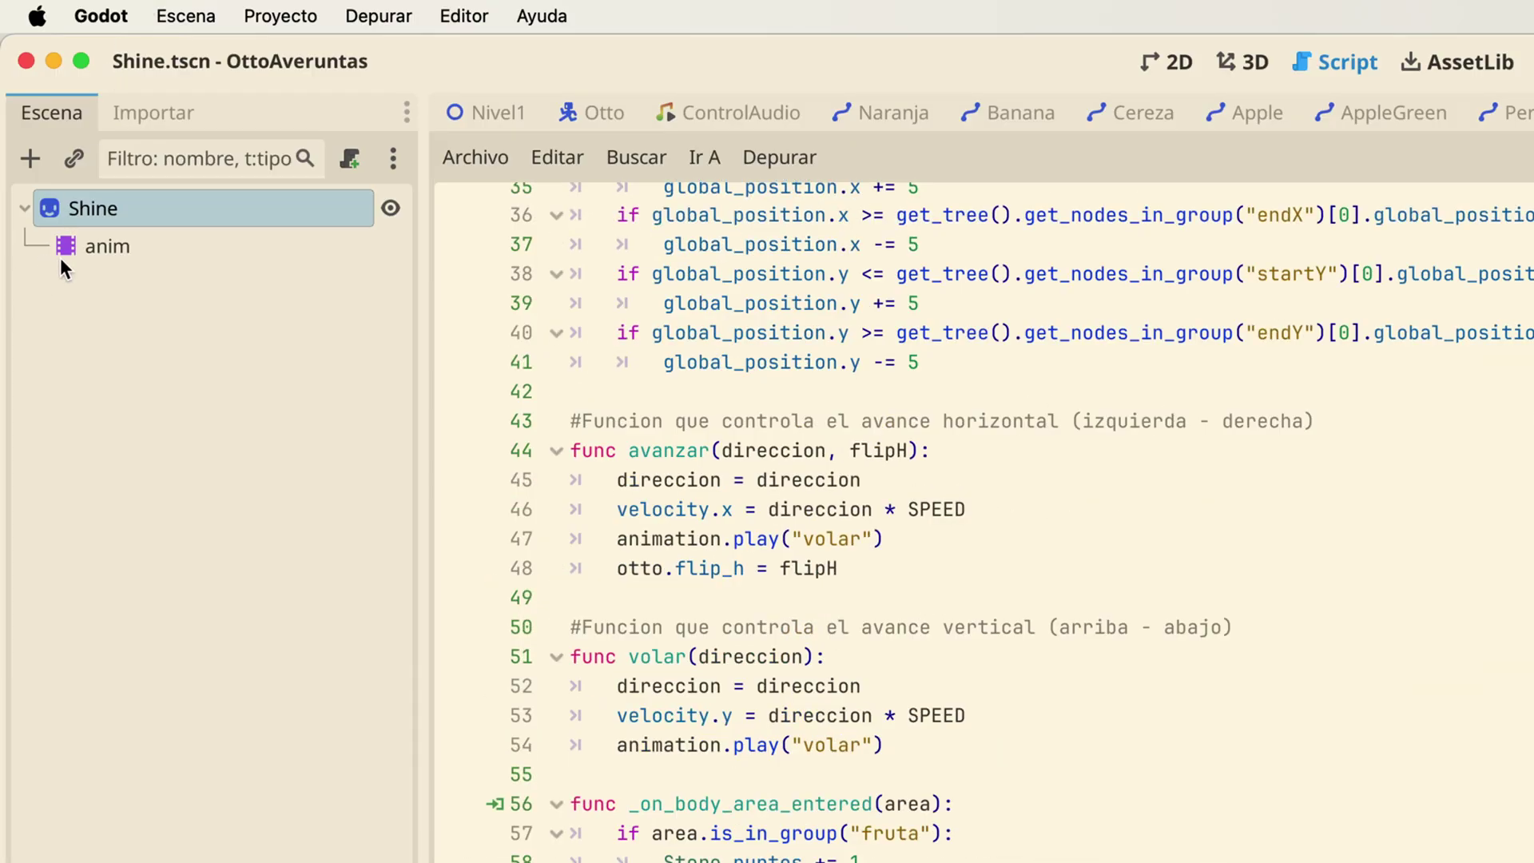
left_click(99, 247)
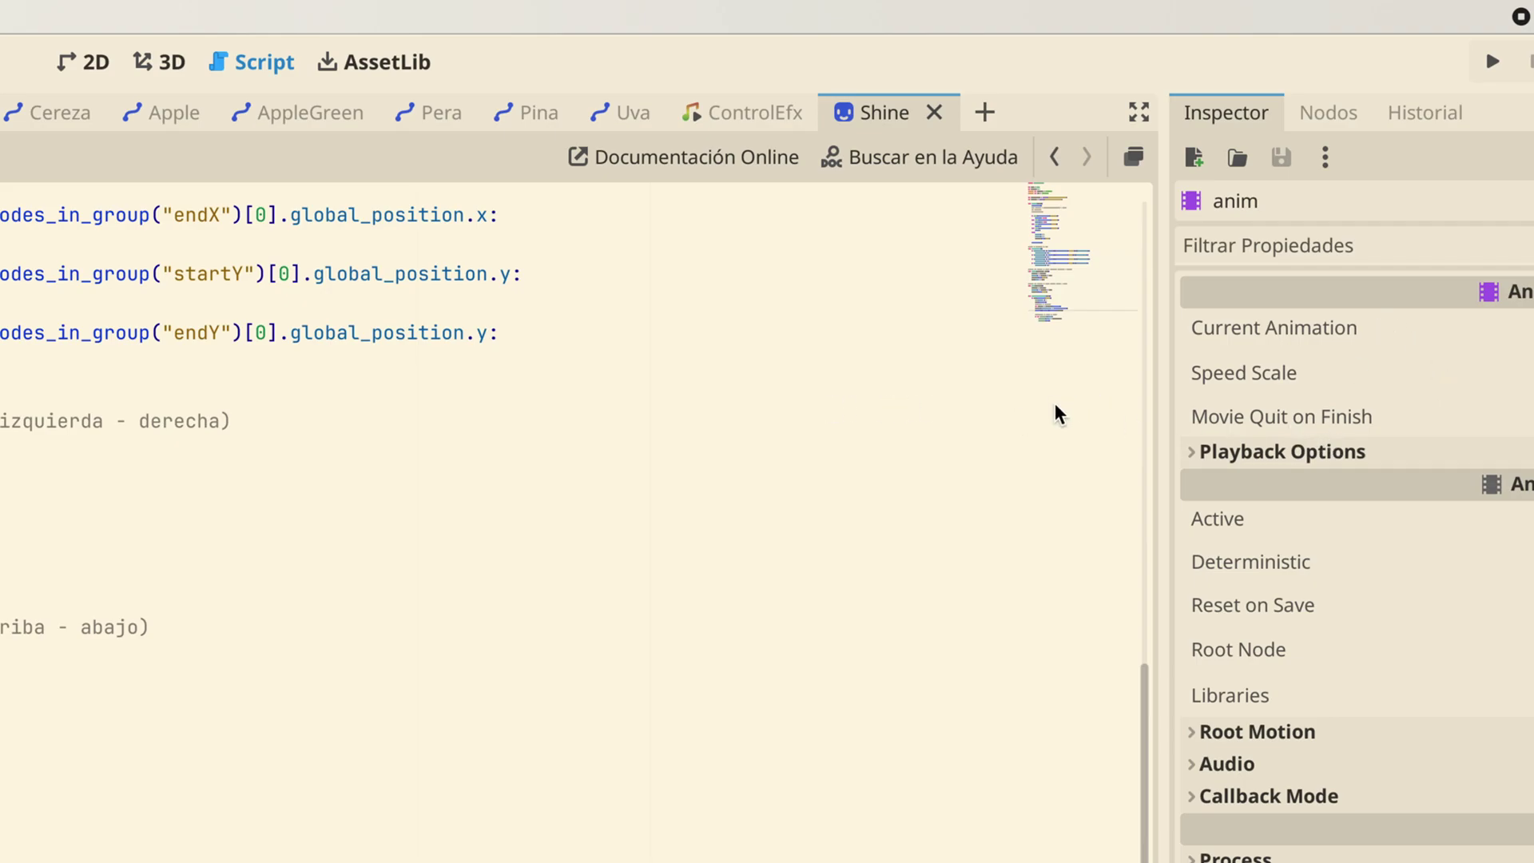
left_click(1310, 116)
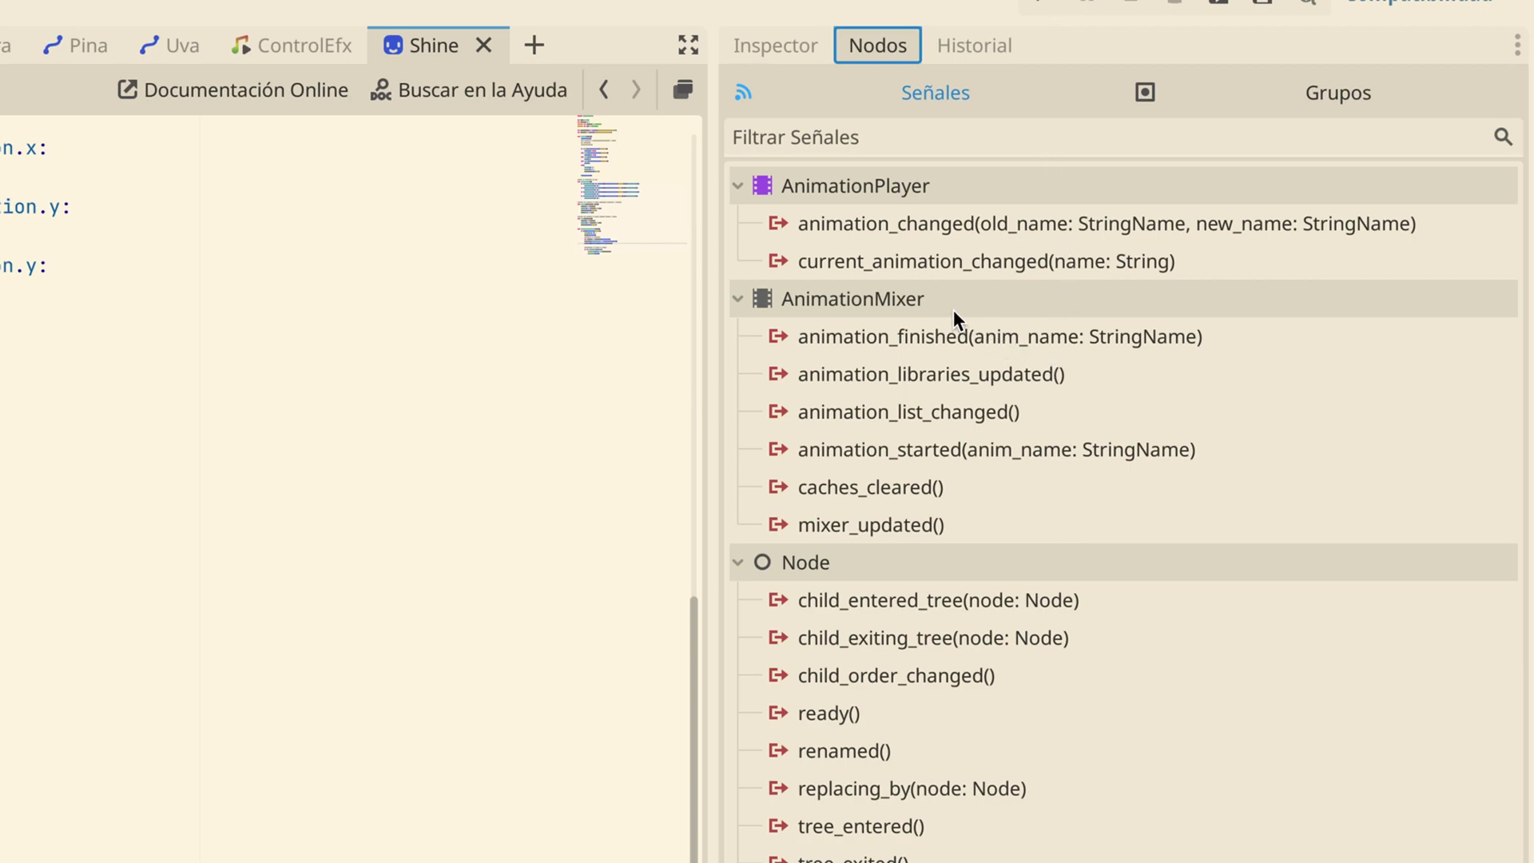
left_click(931, 336)
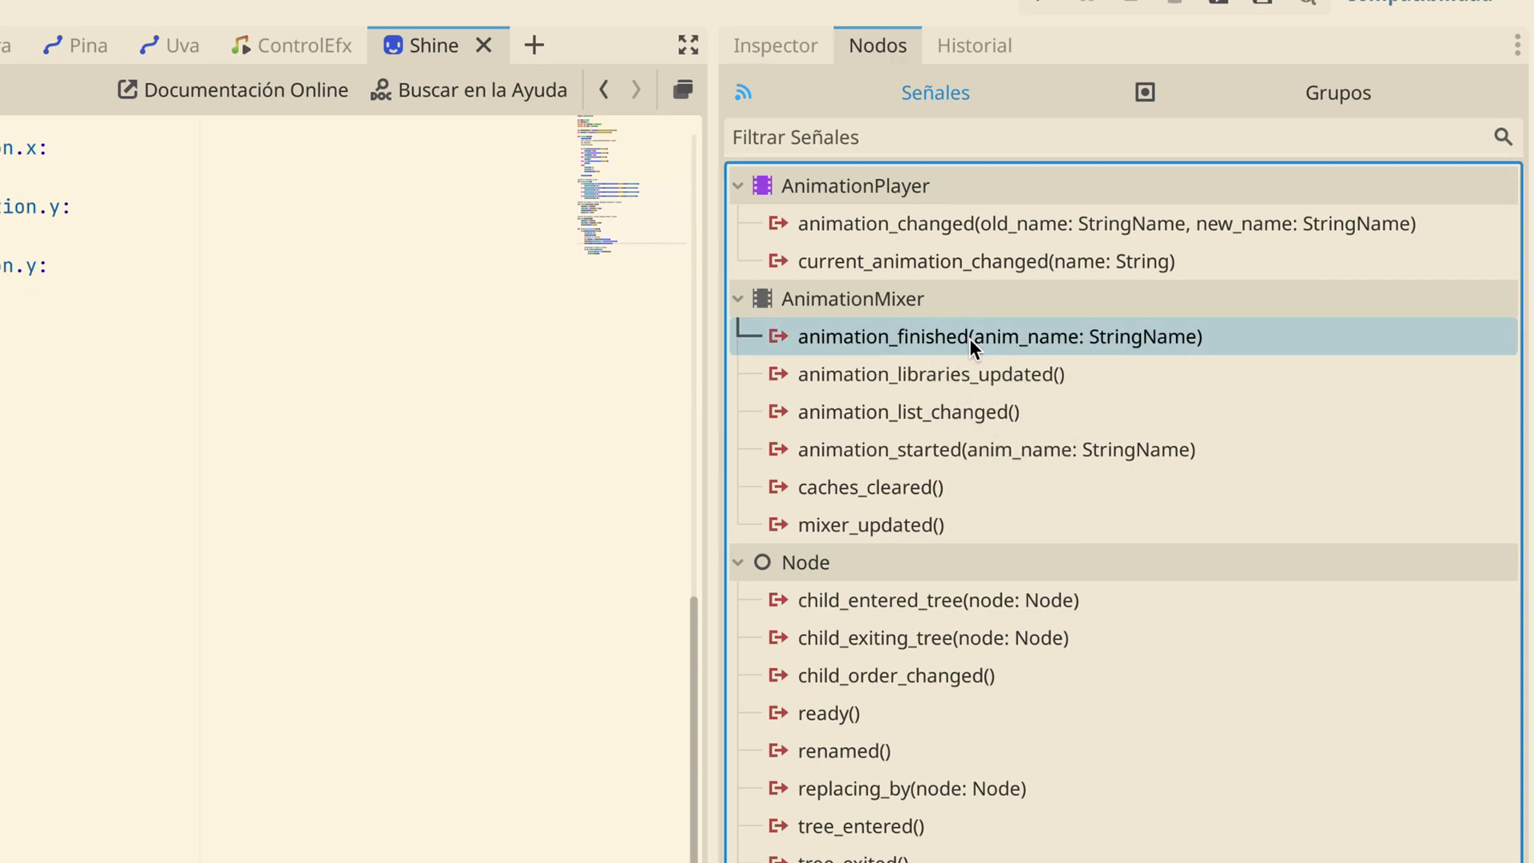
double_click(969, 337)
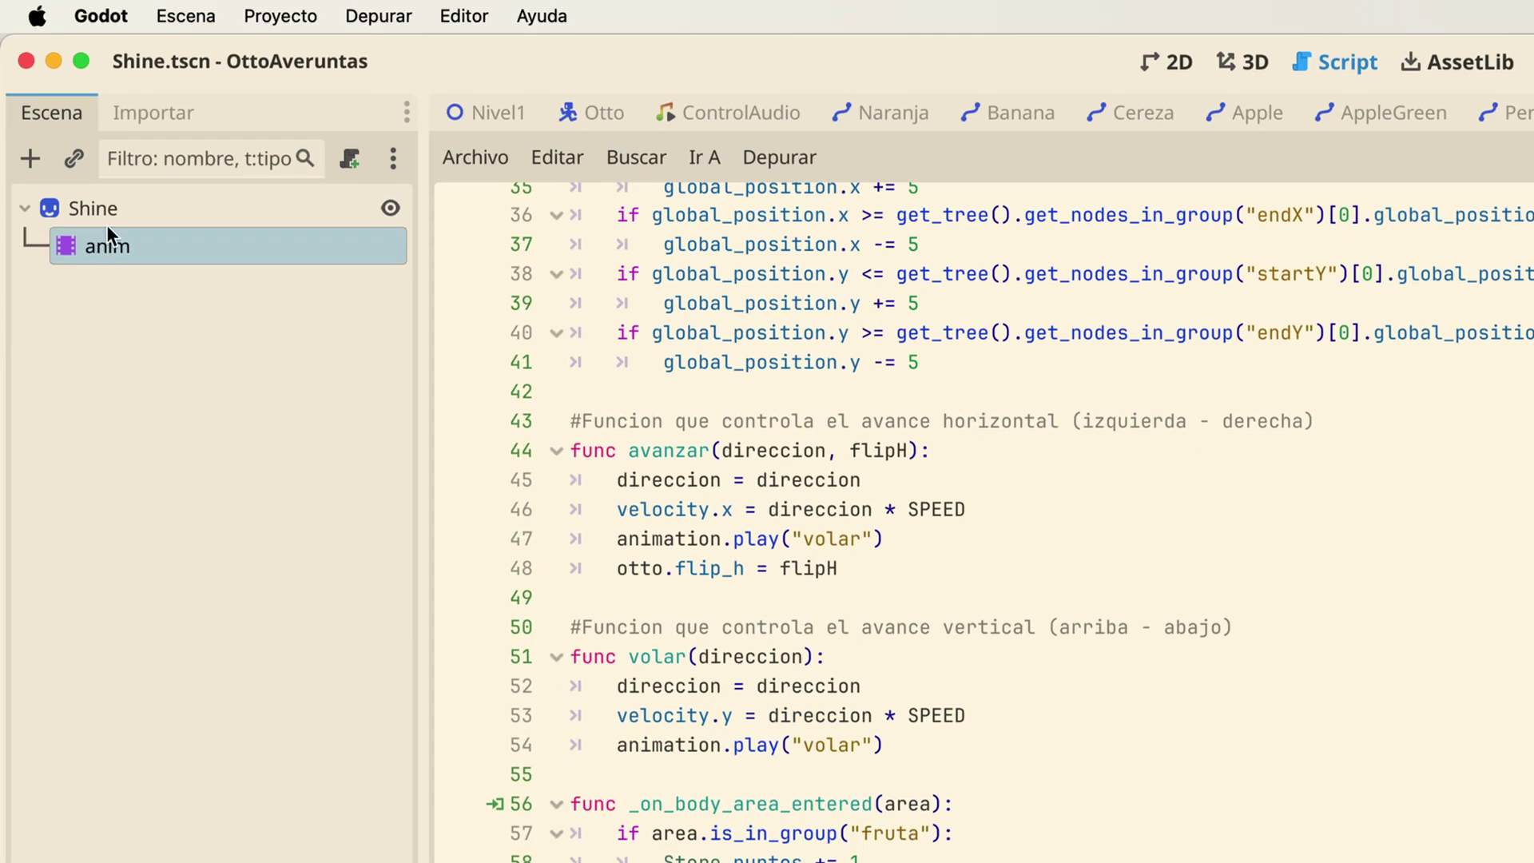
left_click(117, 211)
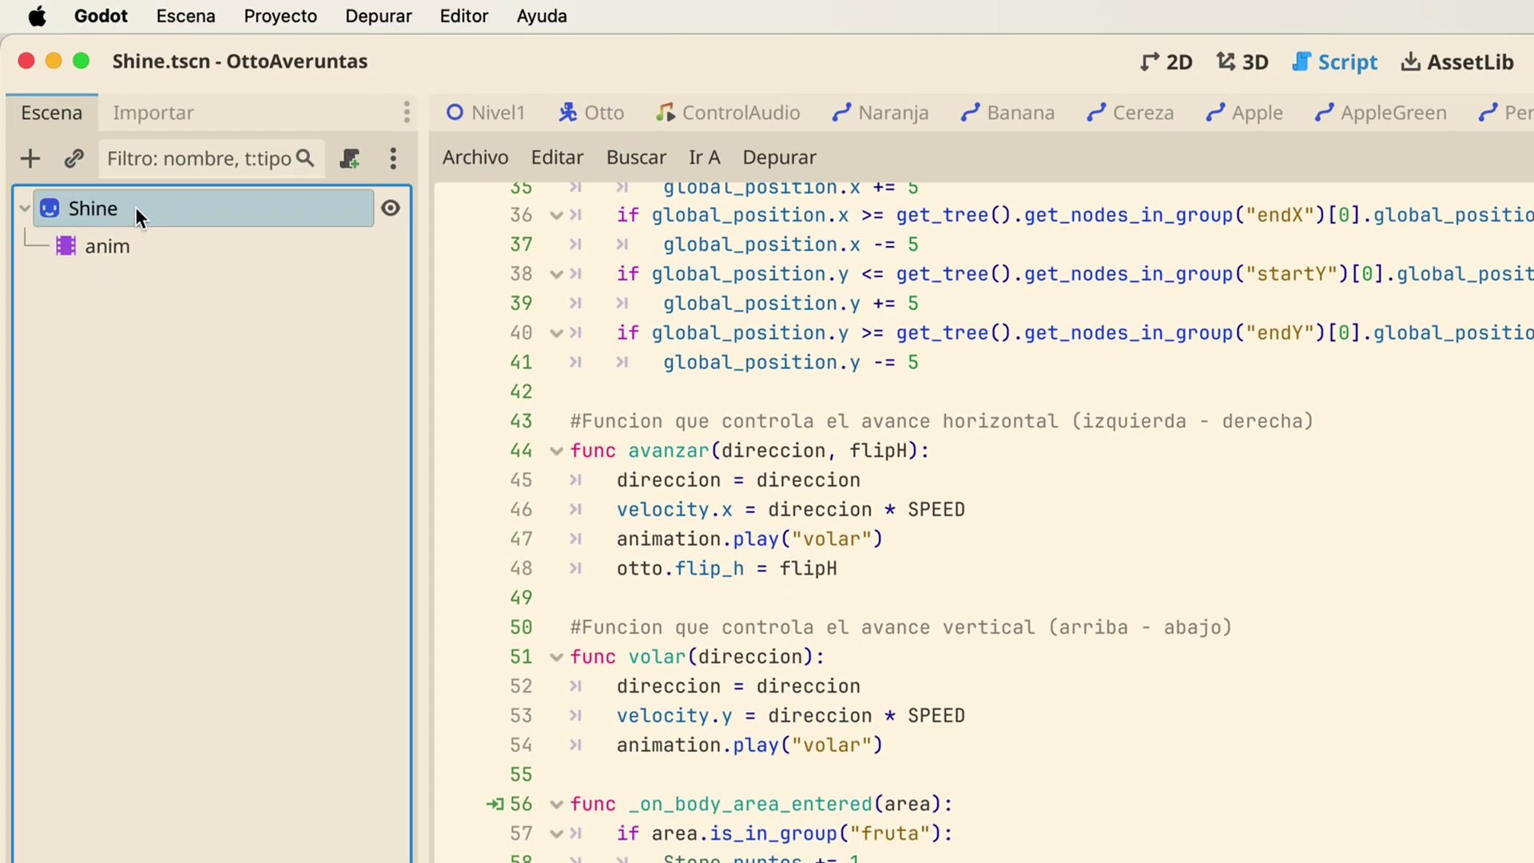
Attach a new ctrlShine.gd script to Shine, delete its template code, and save
left_click(349, 160)
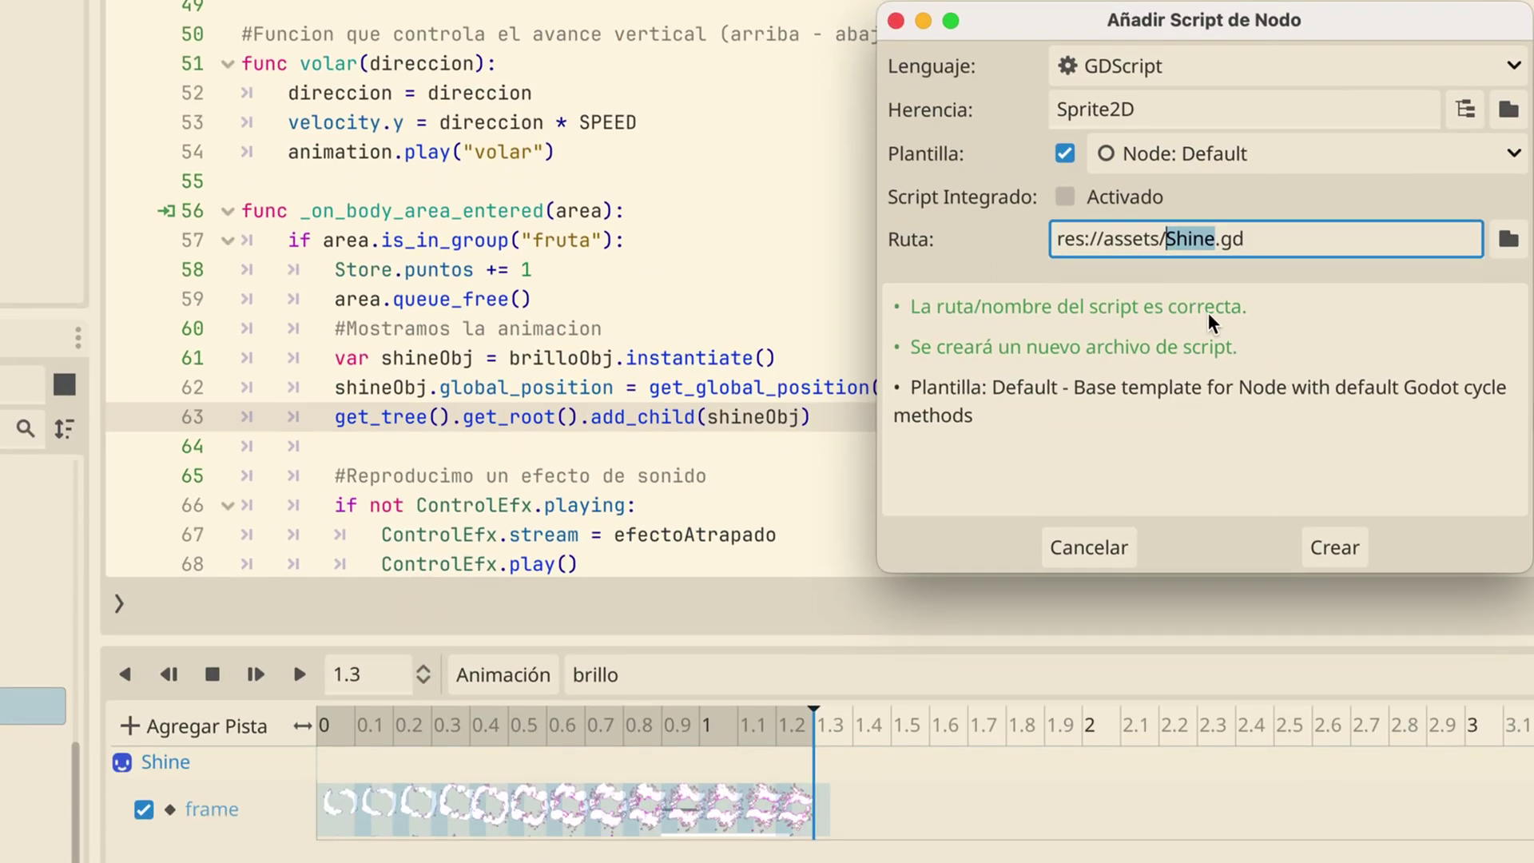
left_click(1169, 240)
type("ctrl")
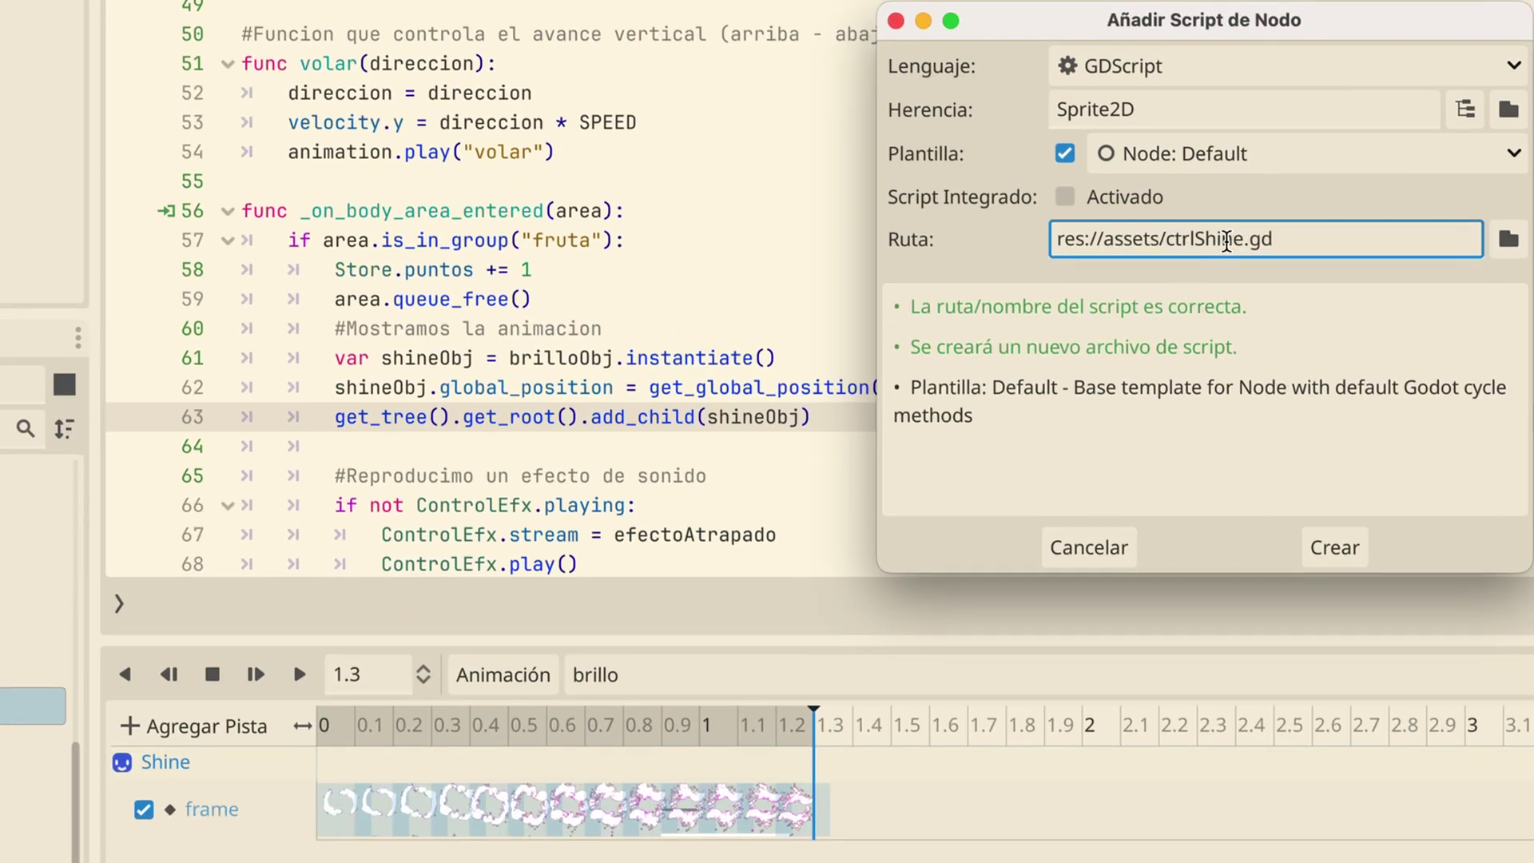
key("Return")
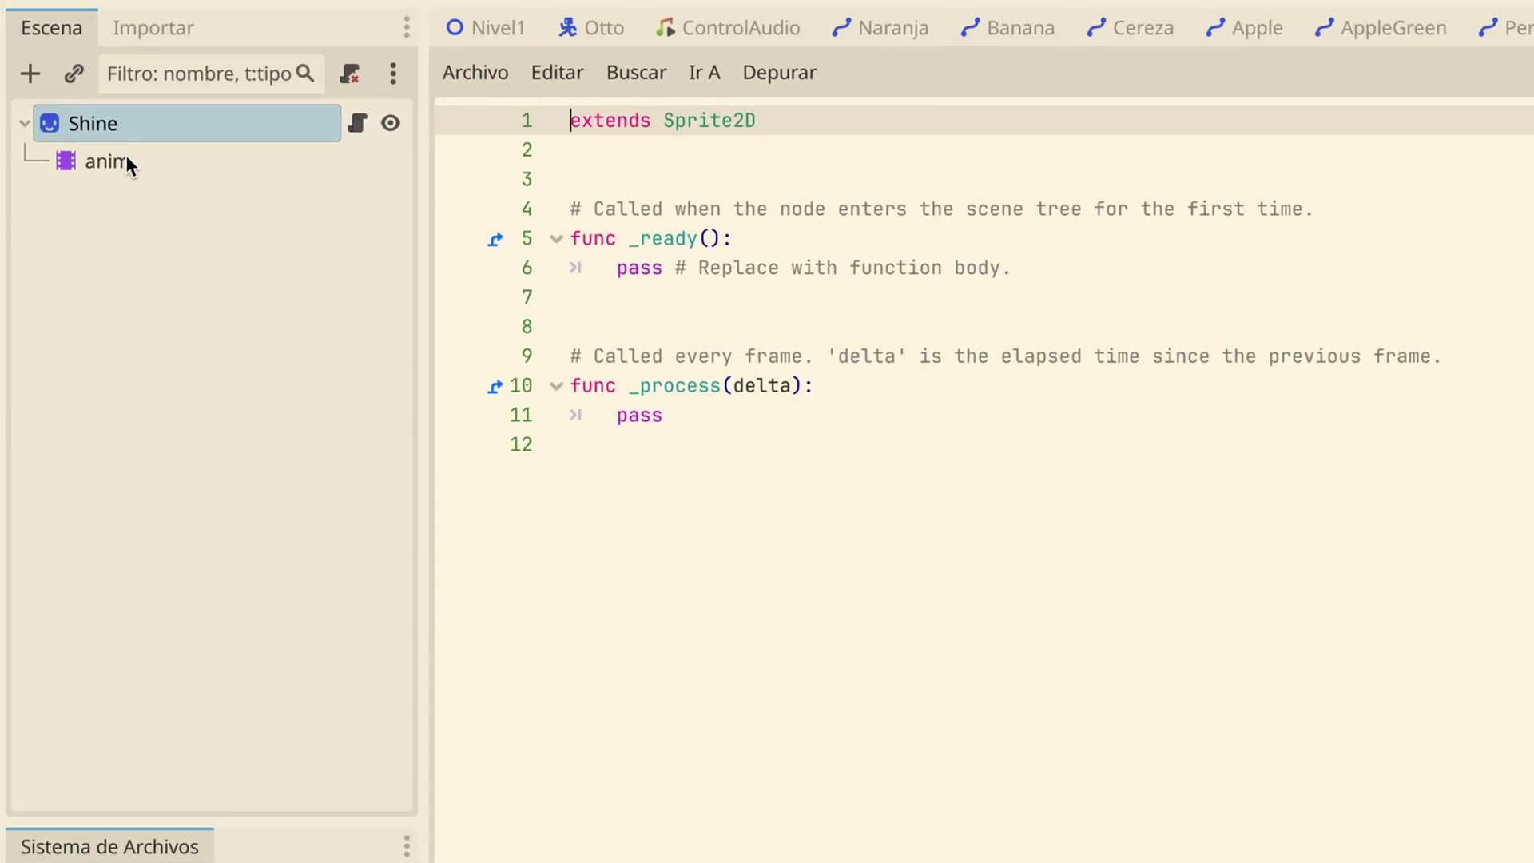
left_click_drag(664, 416, 558, 179)
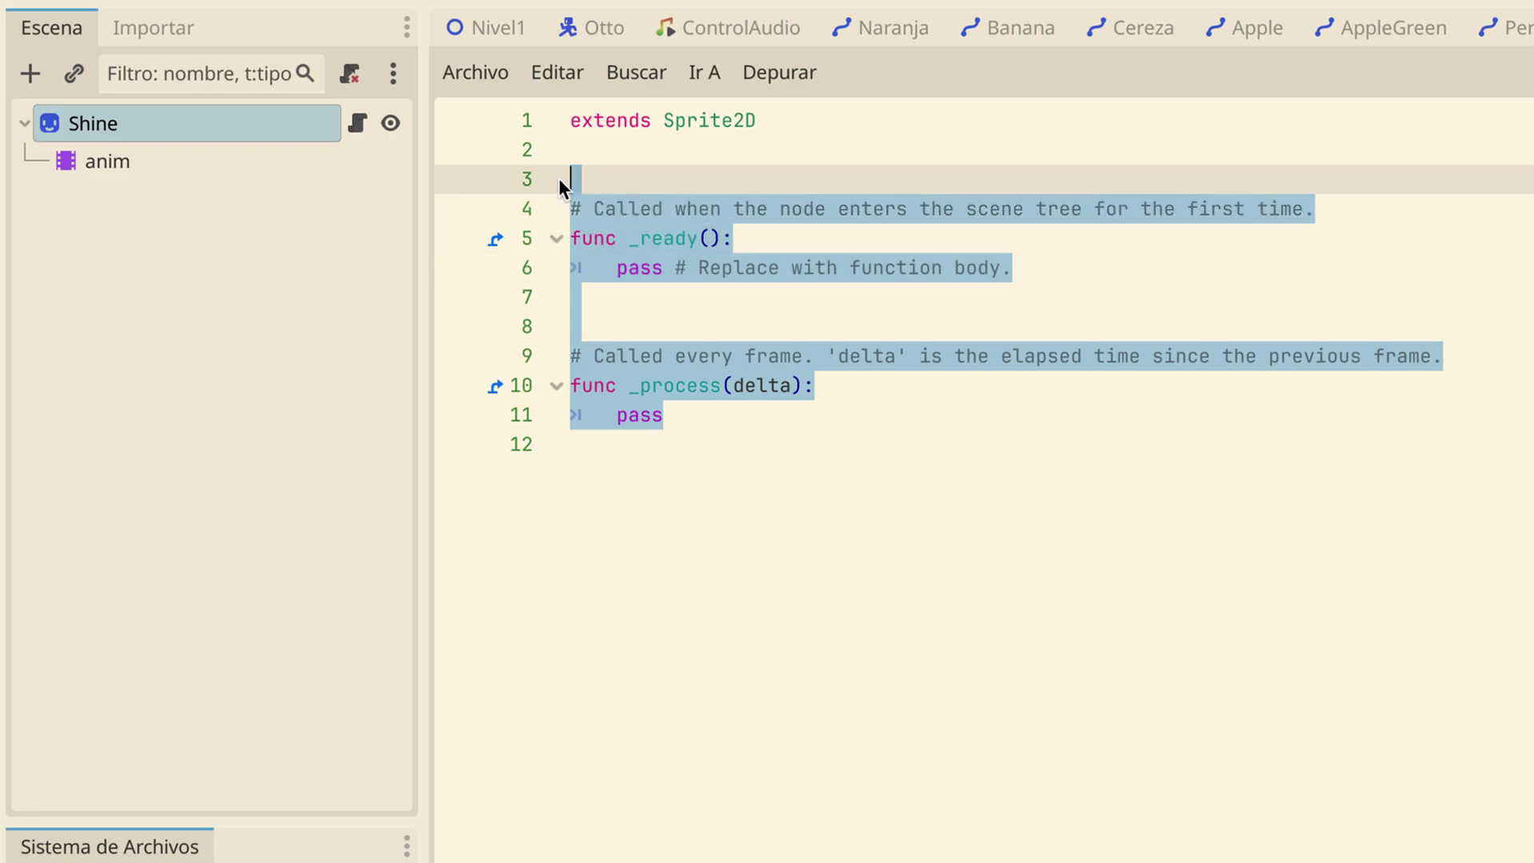
key("BackSpace")
key("BackSpace")
key("ctrl+s")
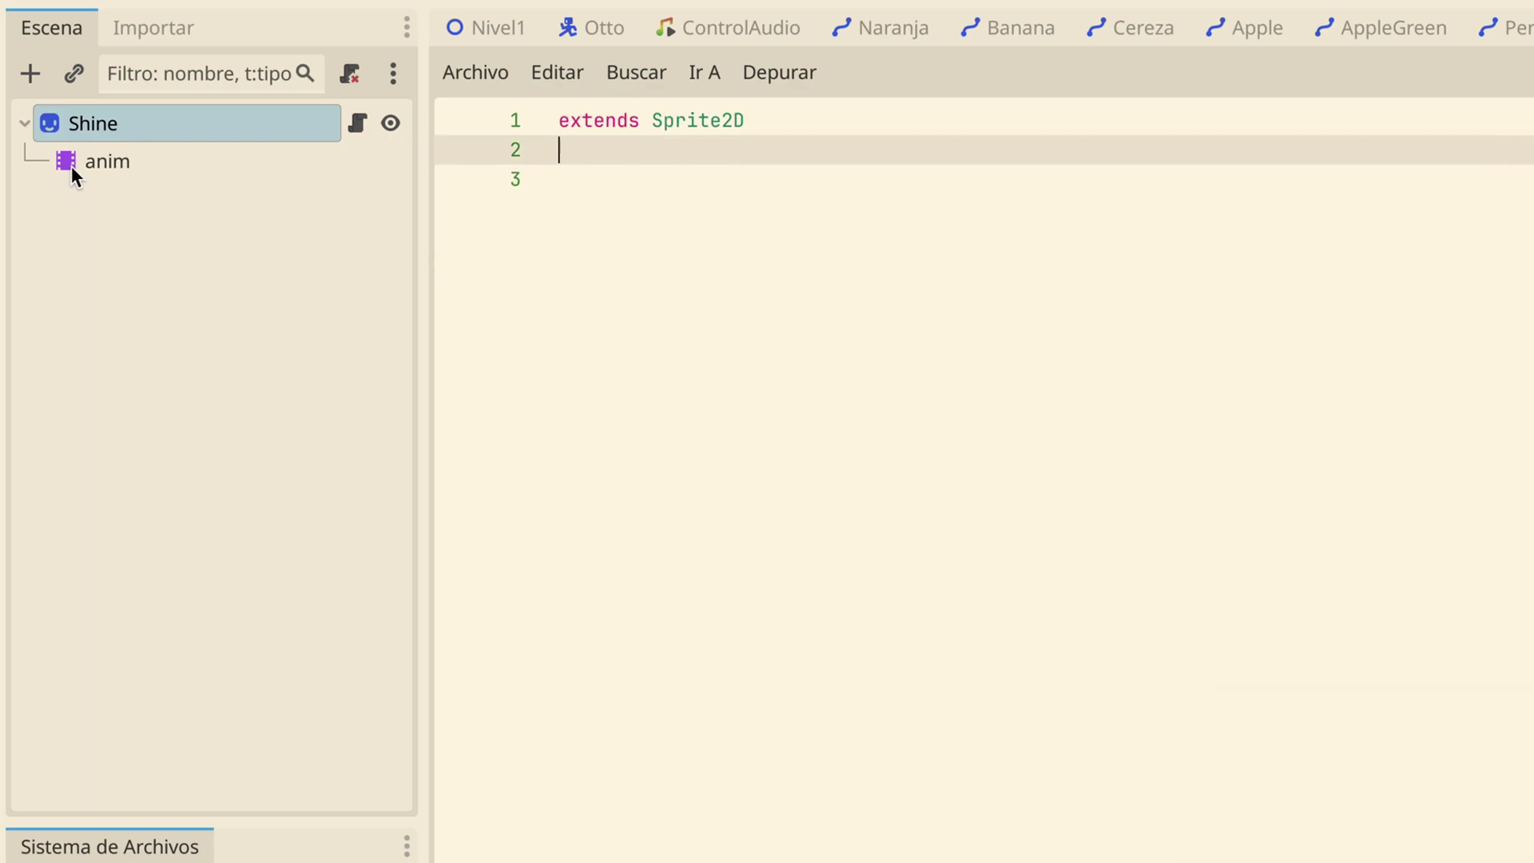
Connect anim's animation_finished signal to the Shine script's _on_anim_animation_finished handler
left_click(107, 162)
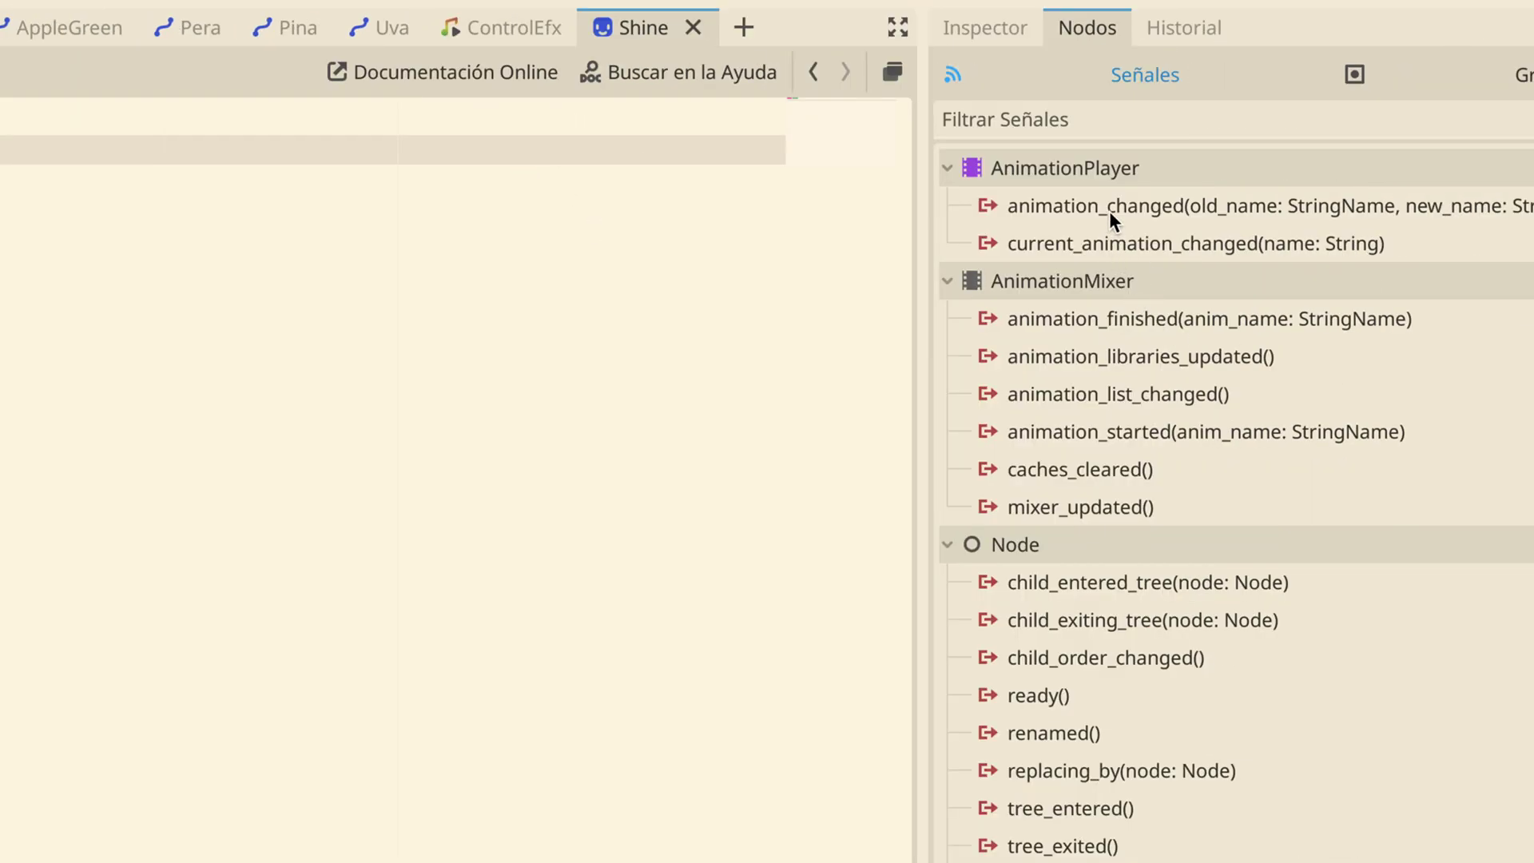
left_click(1099, 230)
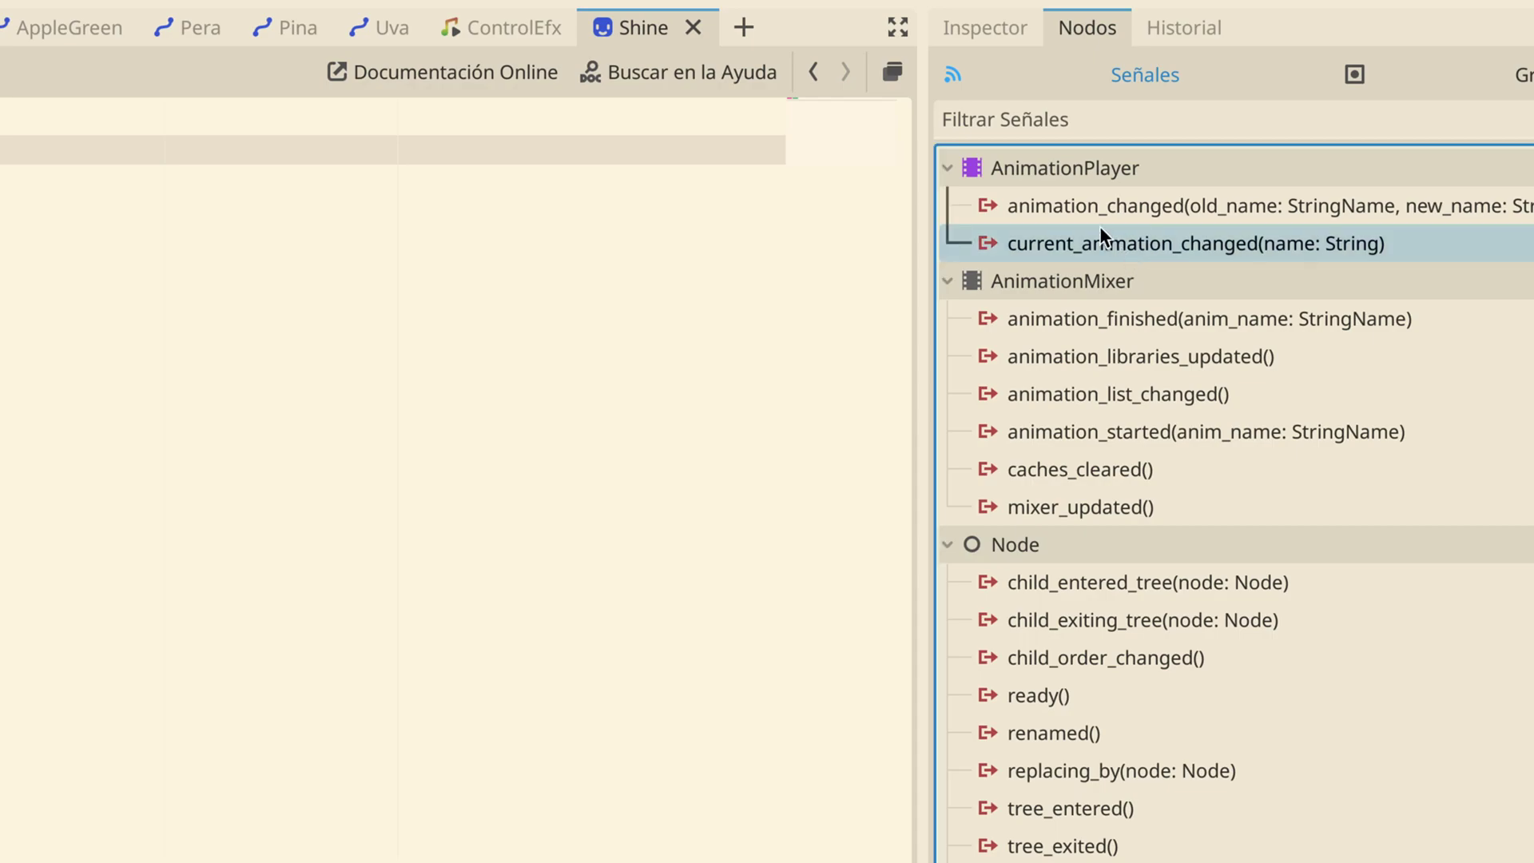
left_click(1119, 318)
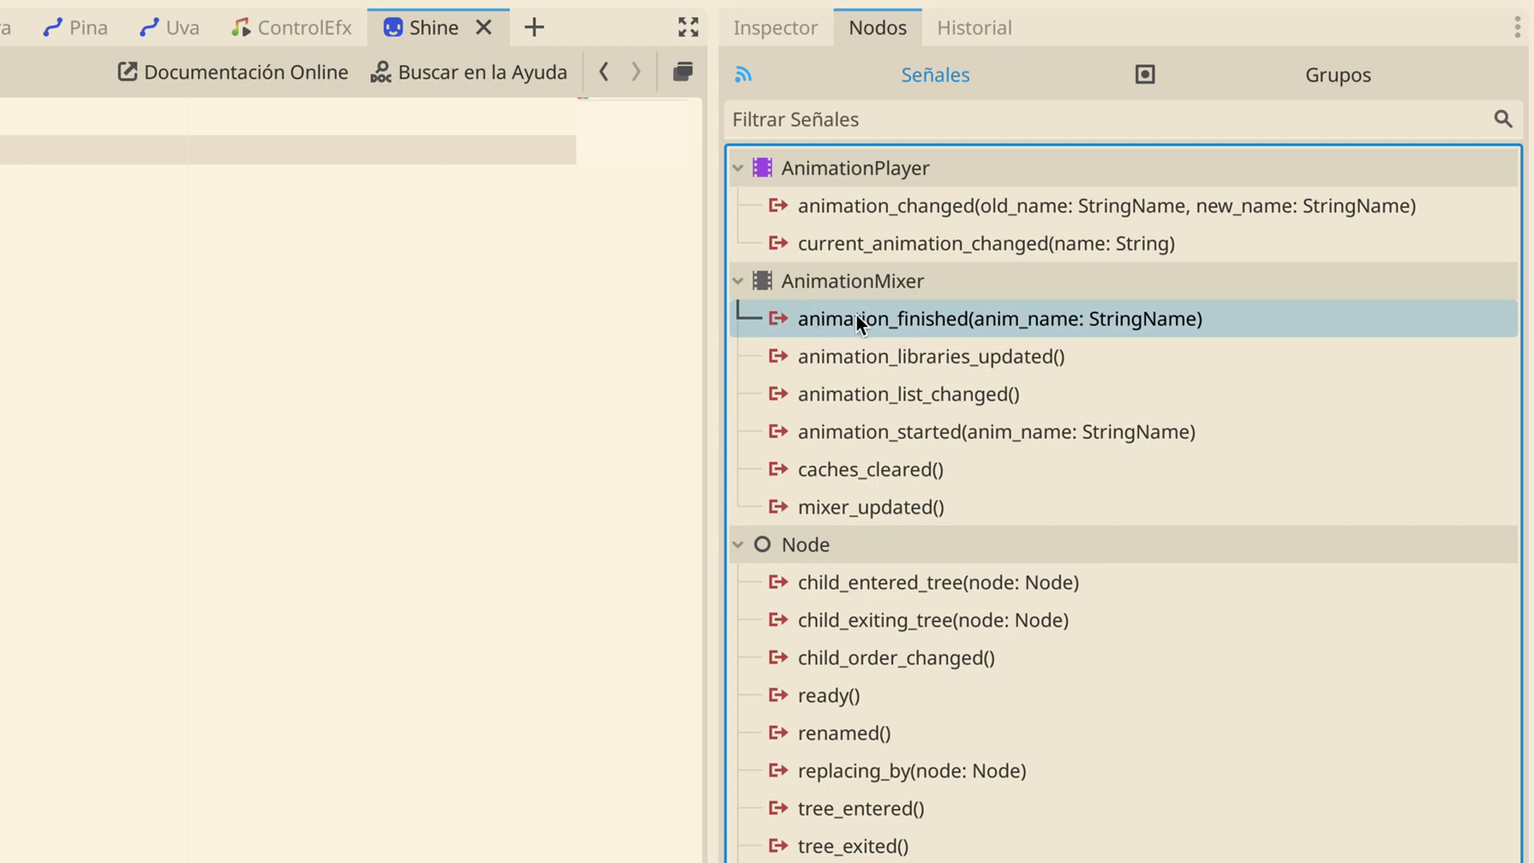
double_click(917, 318)
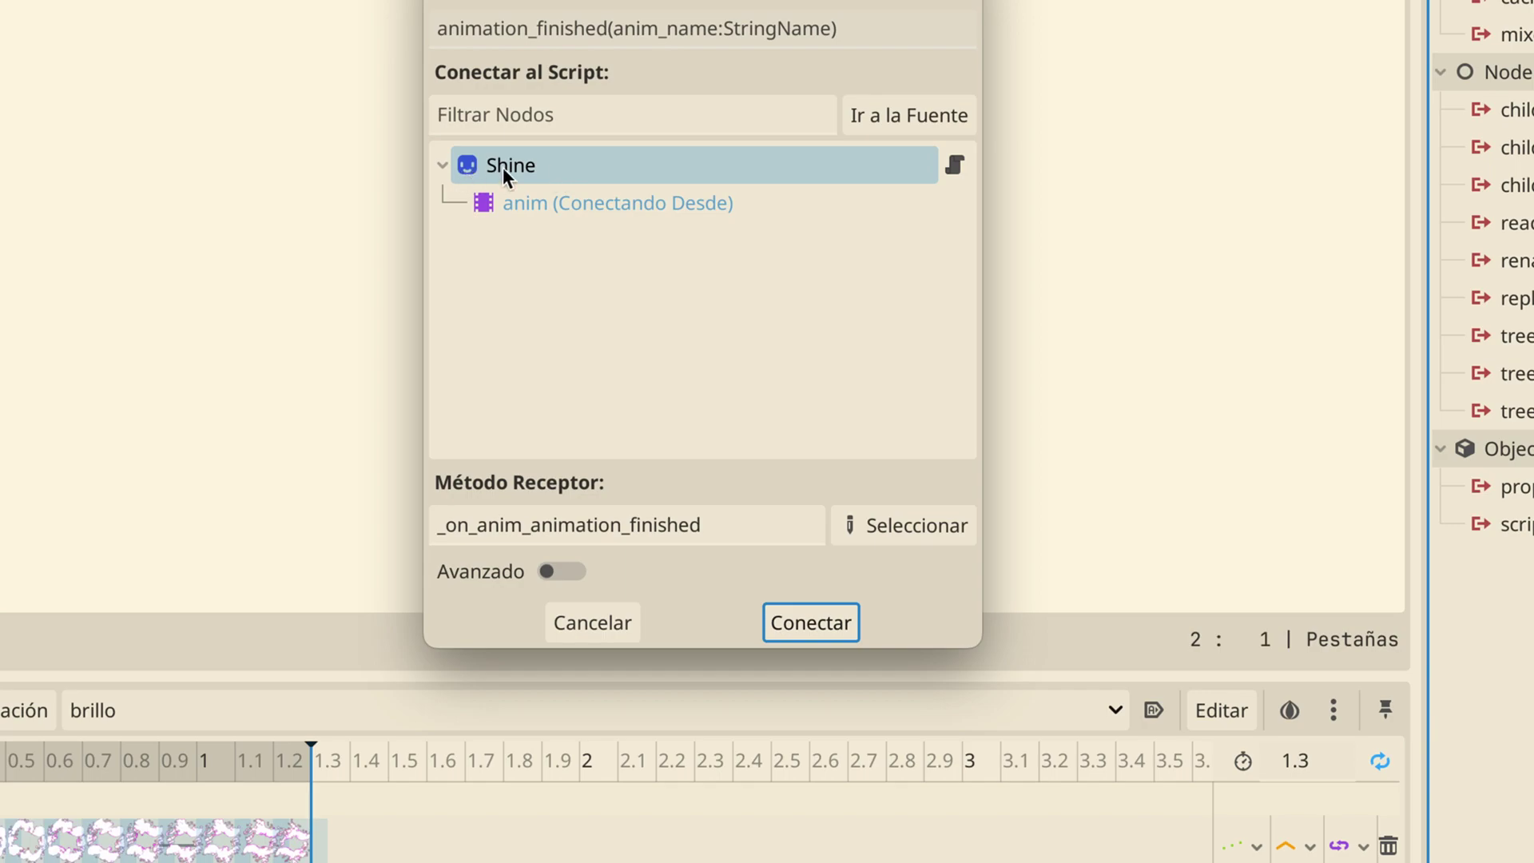
left_click(780, 621)
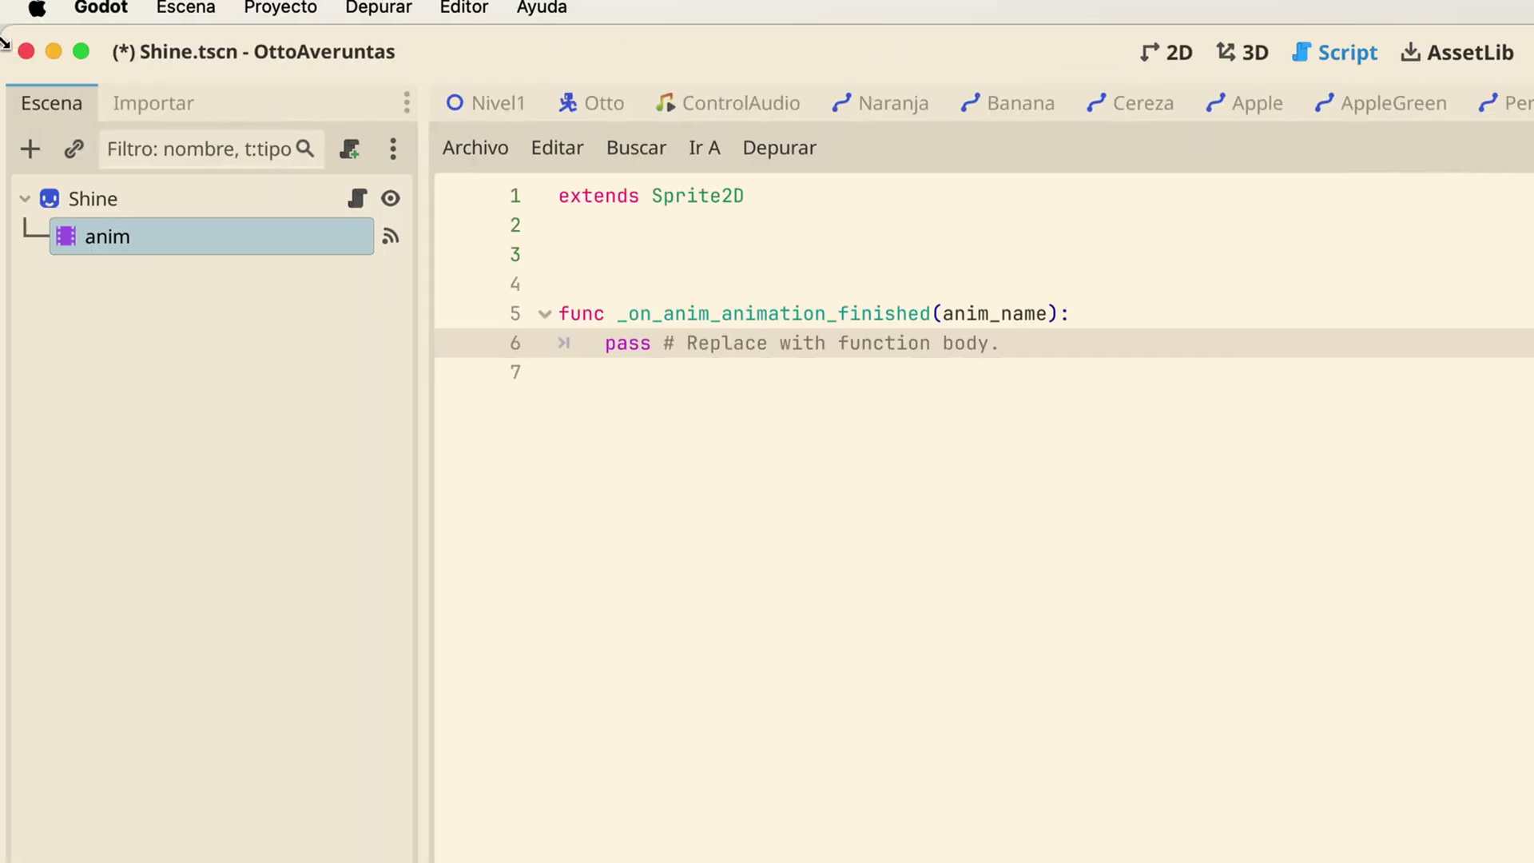
Replace pass with queue_free() in the animation-finished handler, save, and test-run the game
left_click_drag(606, 341, 1003, 344)
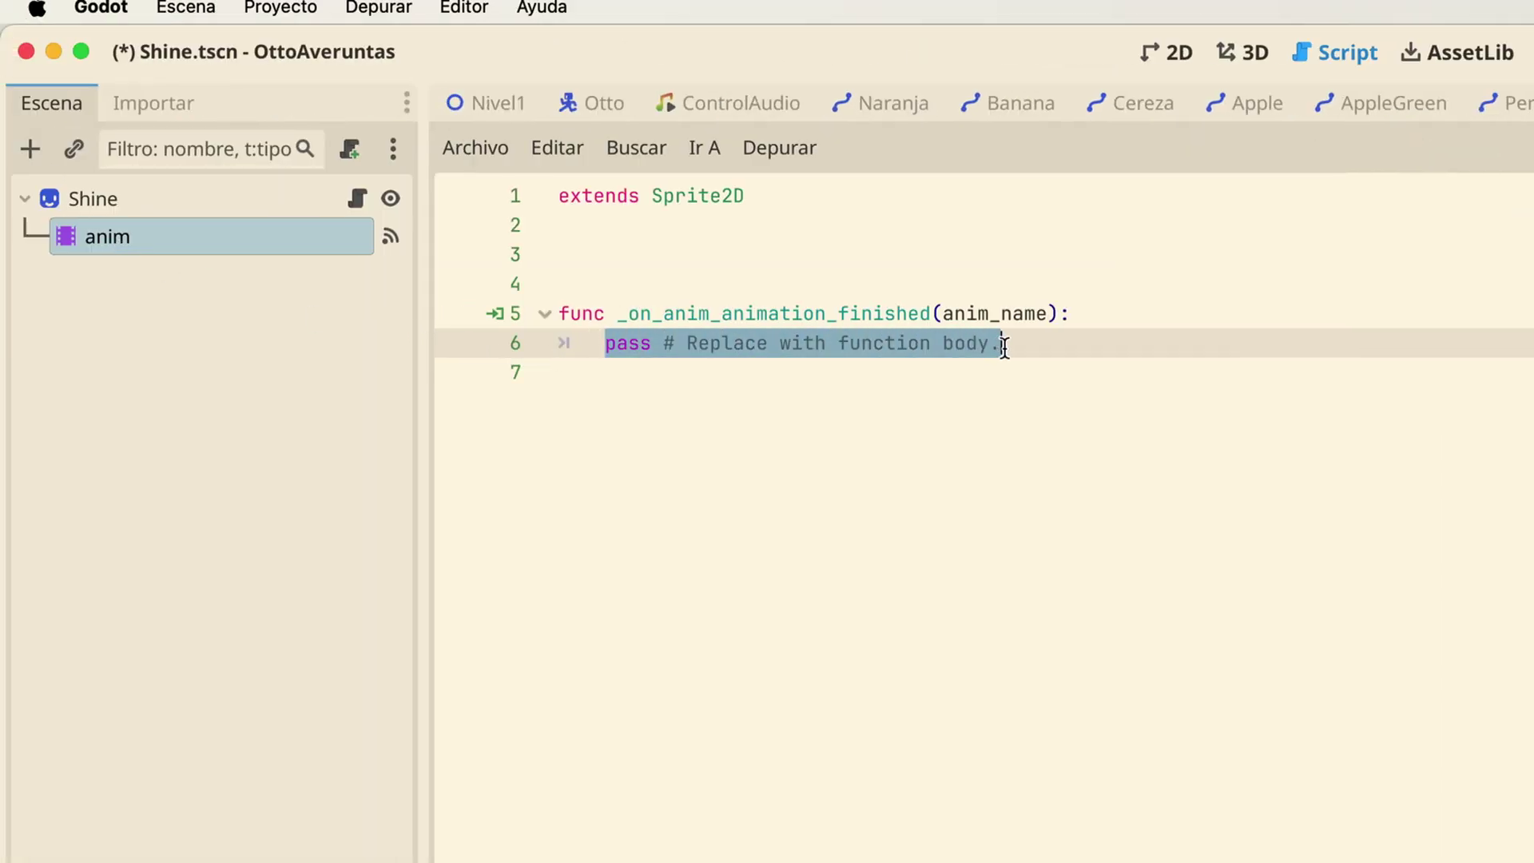
type("que")
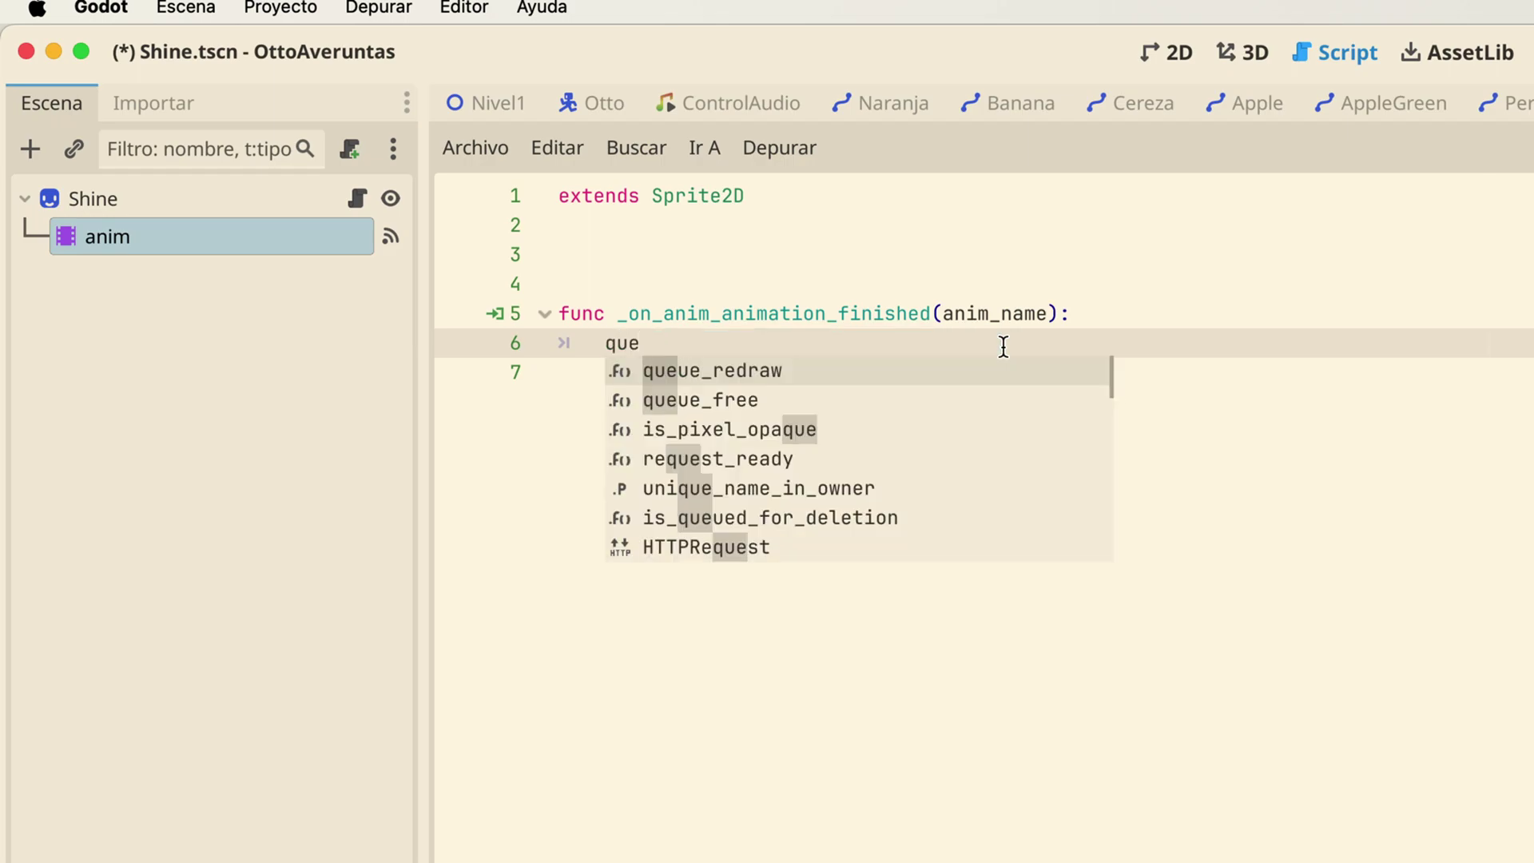
key("Down")
key("Return")
key("super+s")
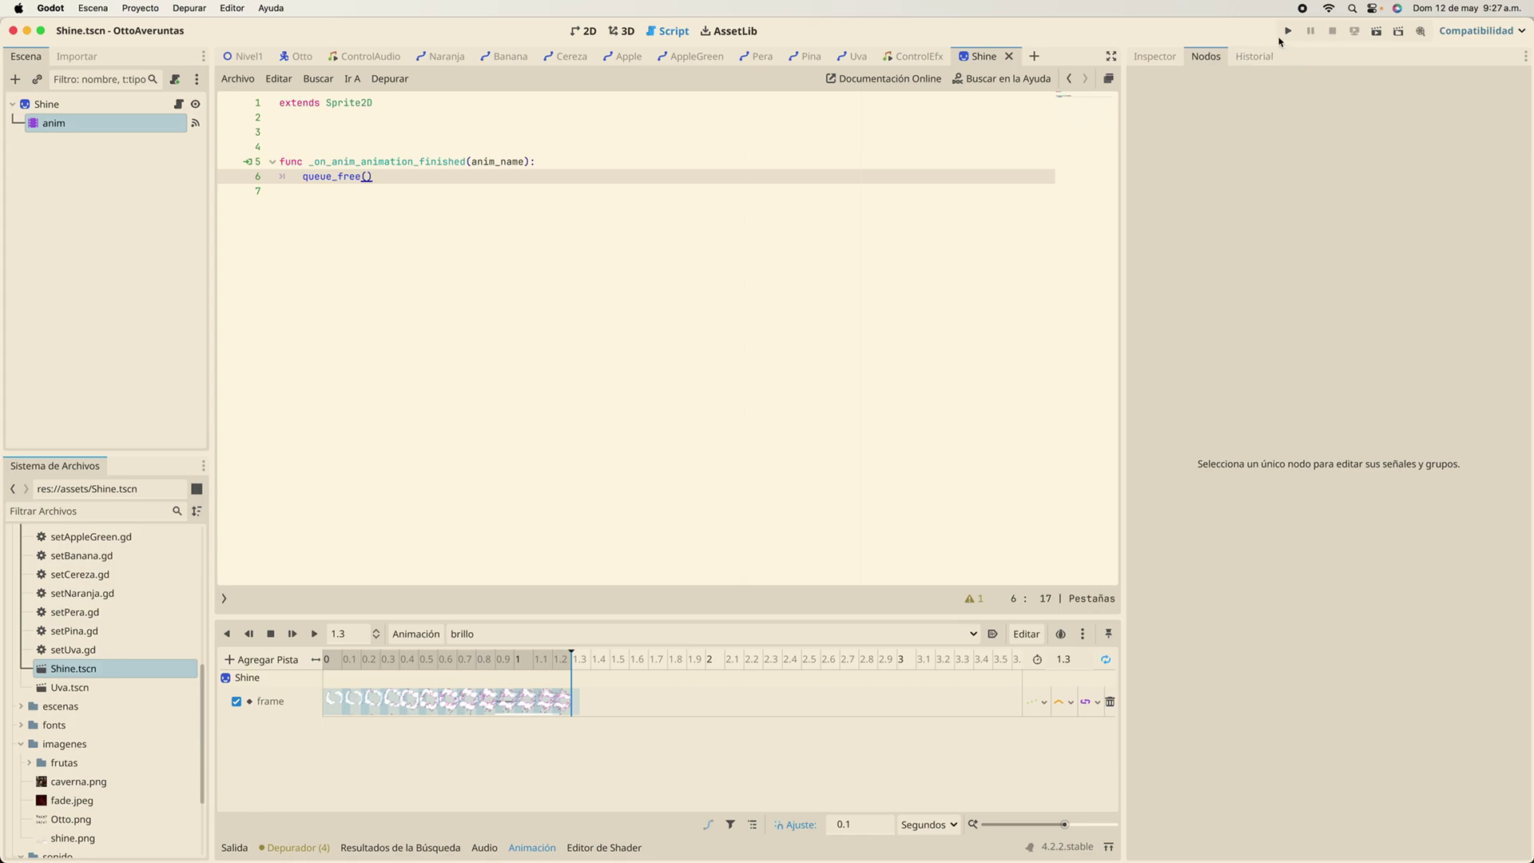
left_click(1288, 32)
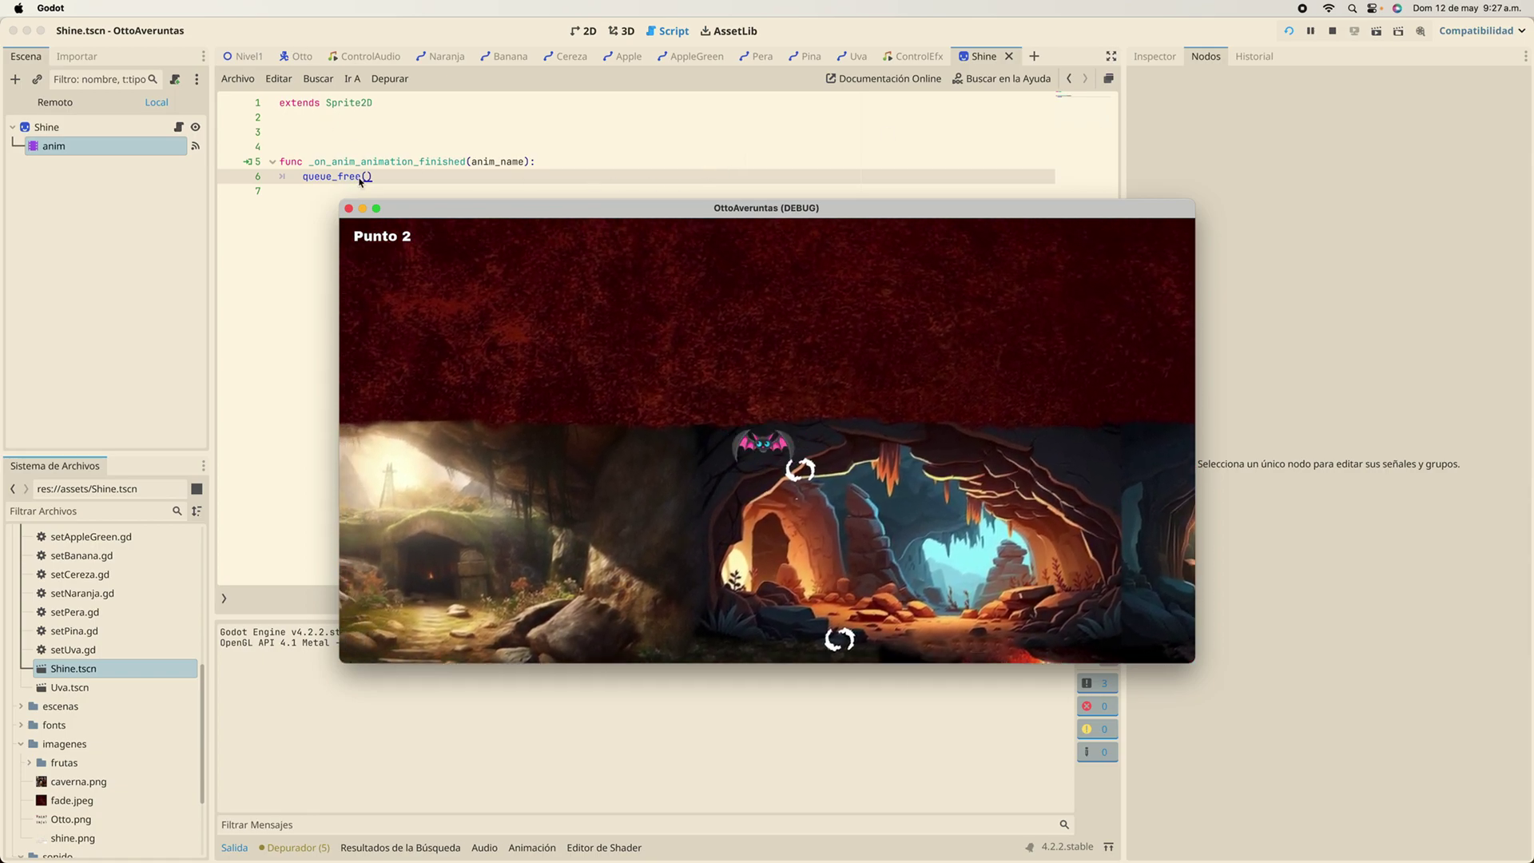
left_click(349, 209)
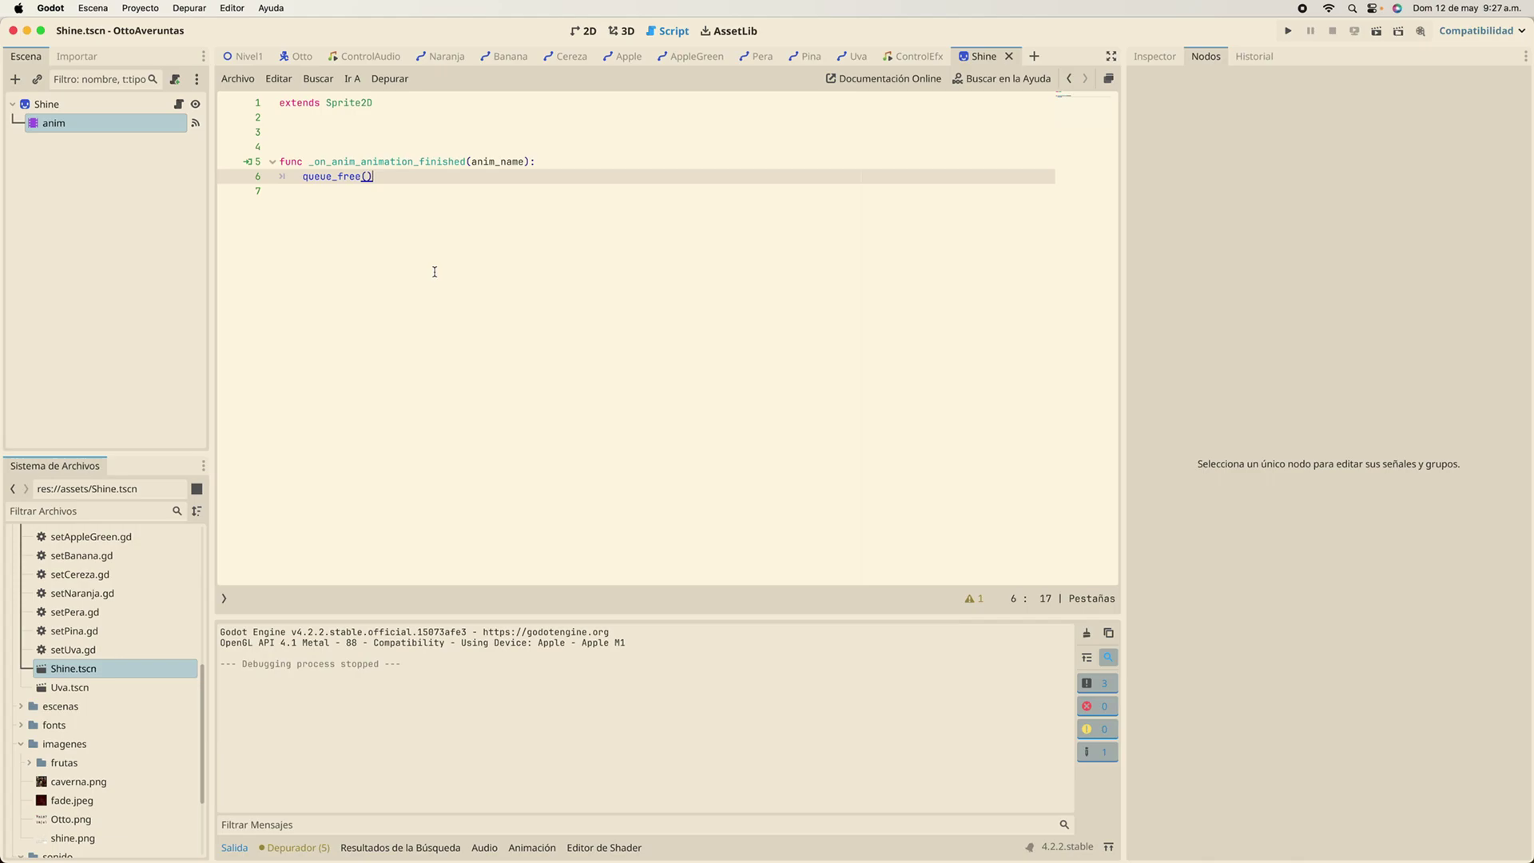
Turn on Autoplay on Load for anim's brillo animation, rewind it, save, and test-run the game
left_click(432, 433)
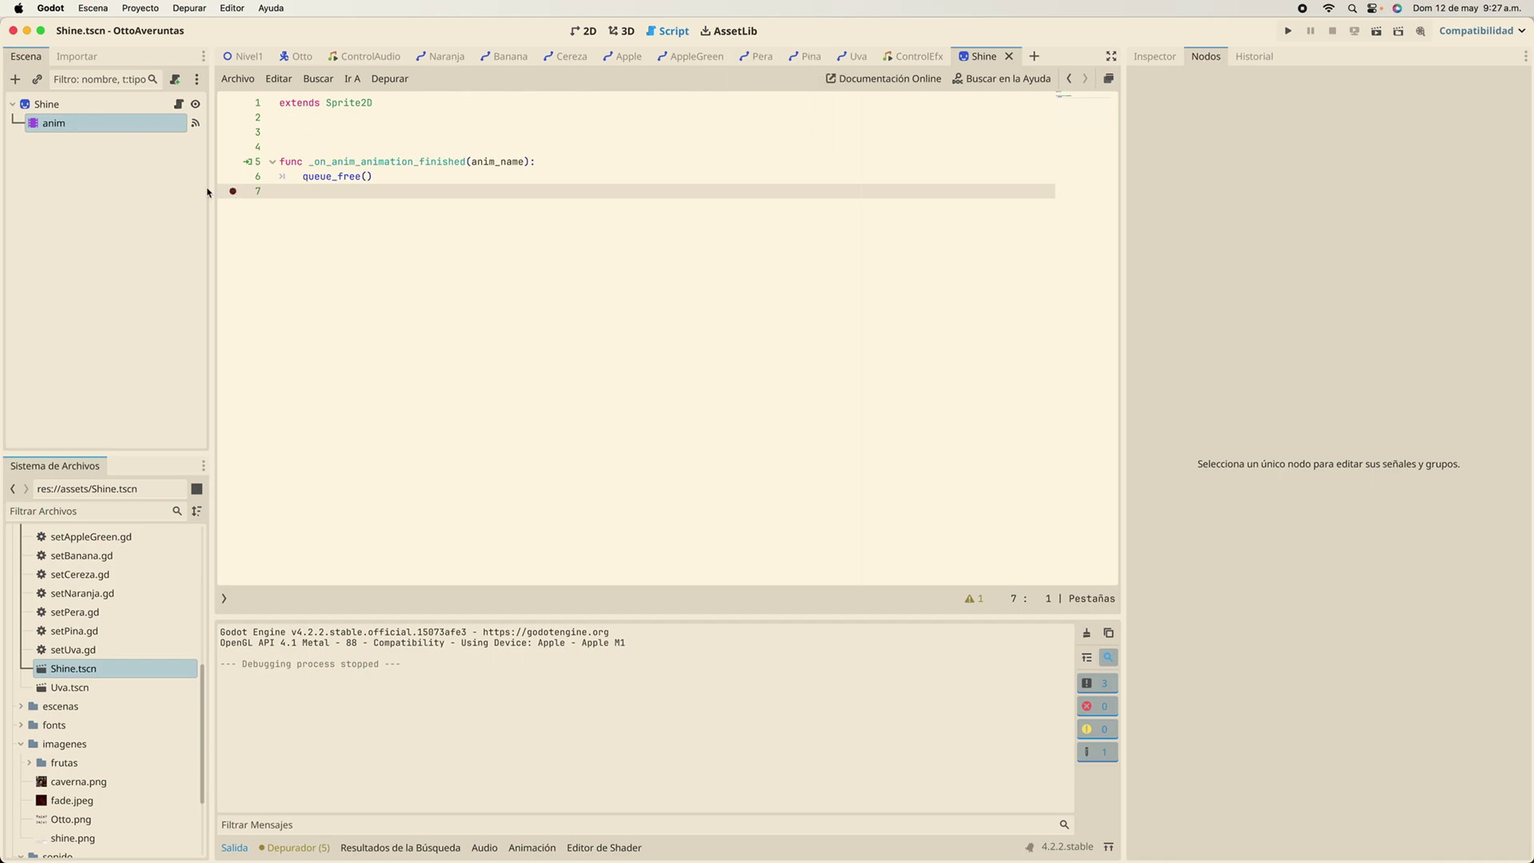
double_click(50, 127)
left_click(406, 370)
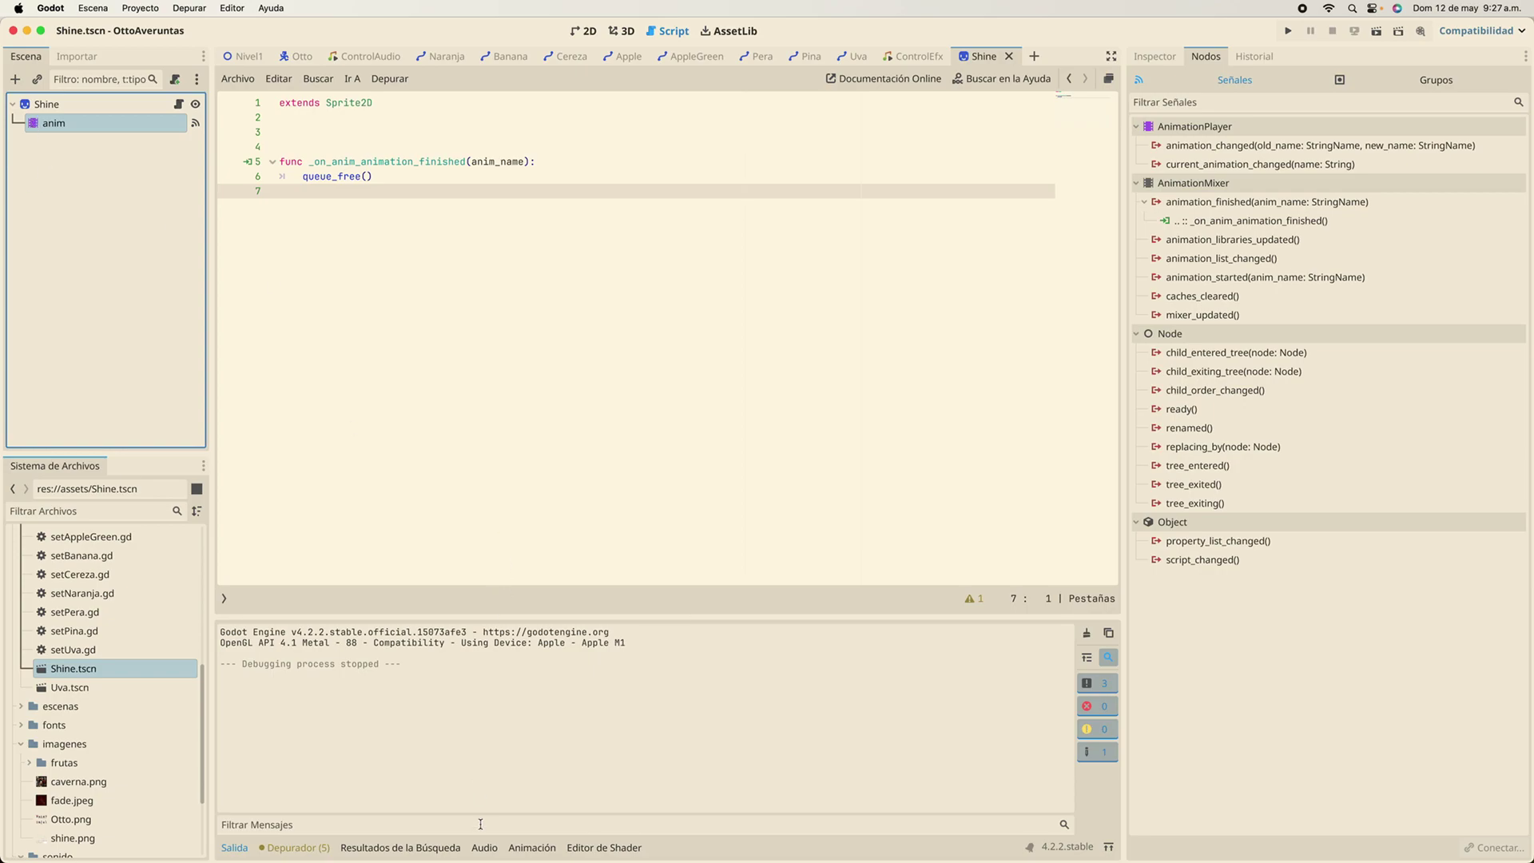
left_click(528, 849)
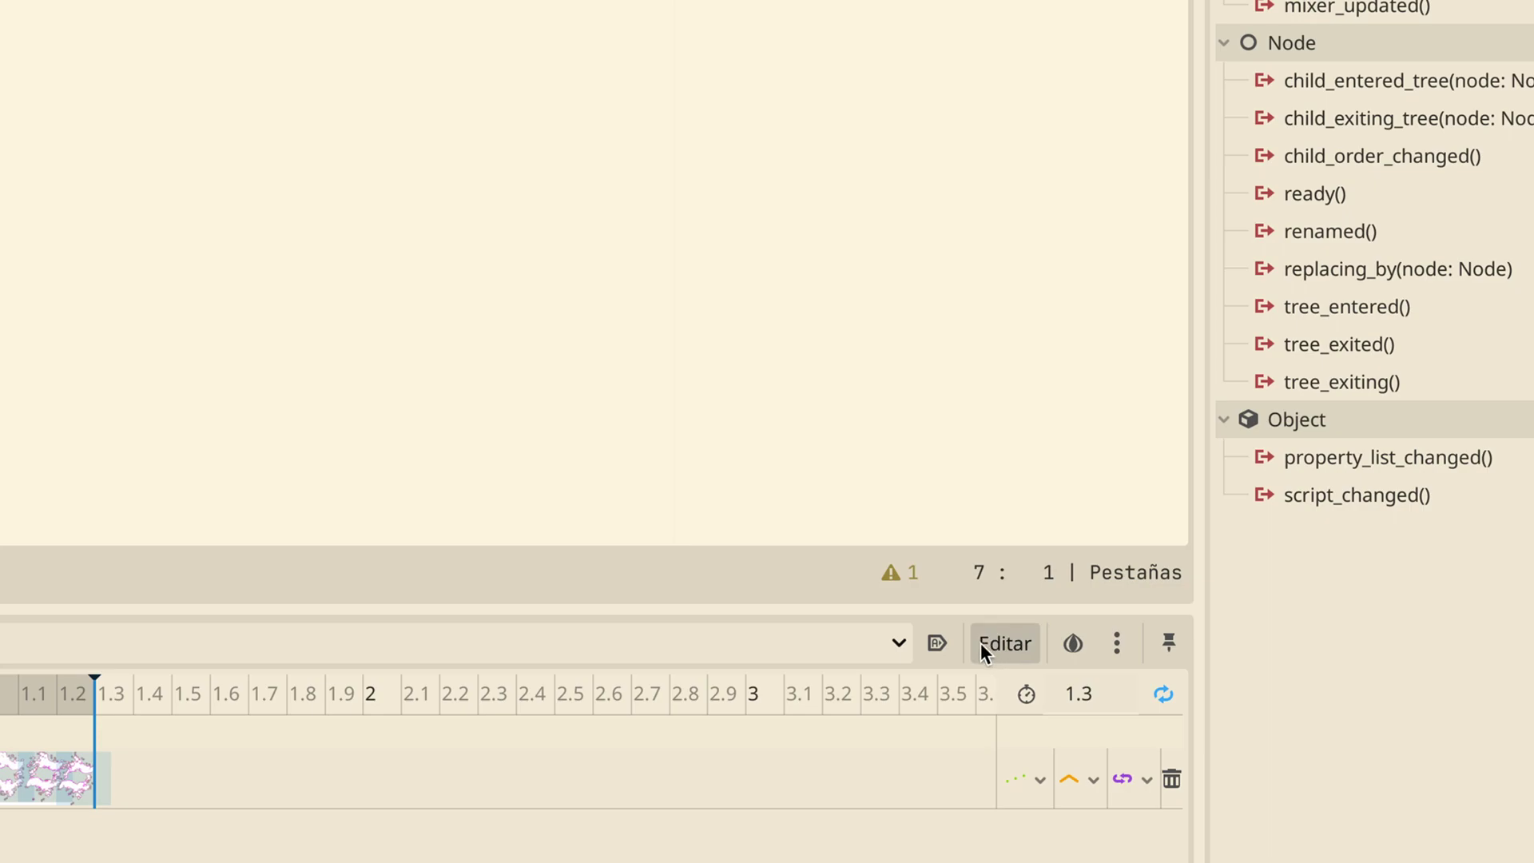
left_click(995, 635)
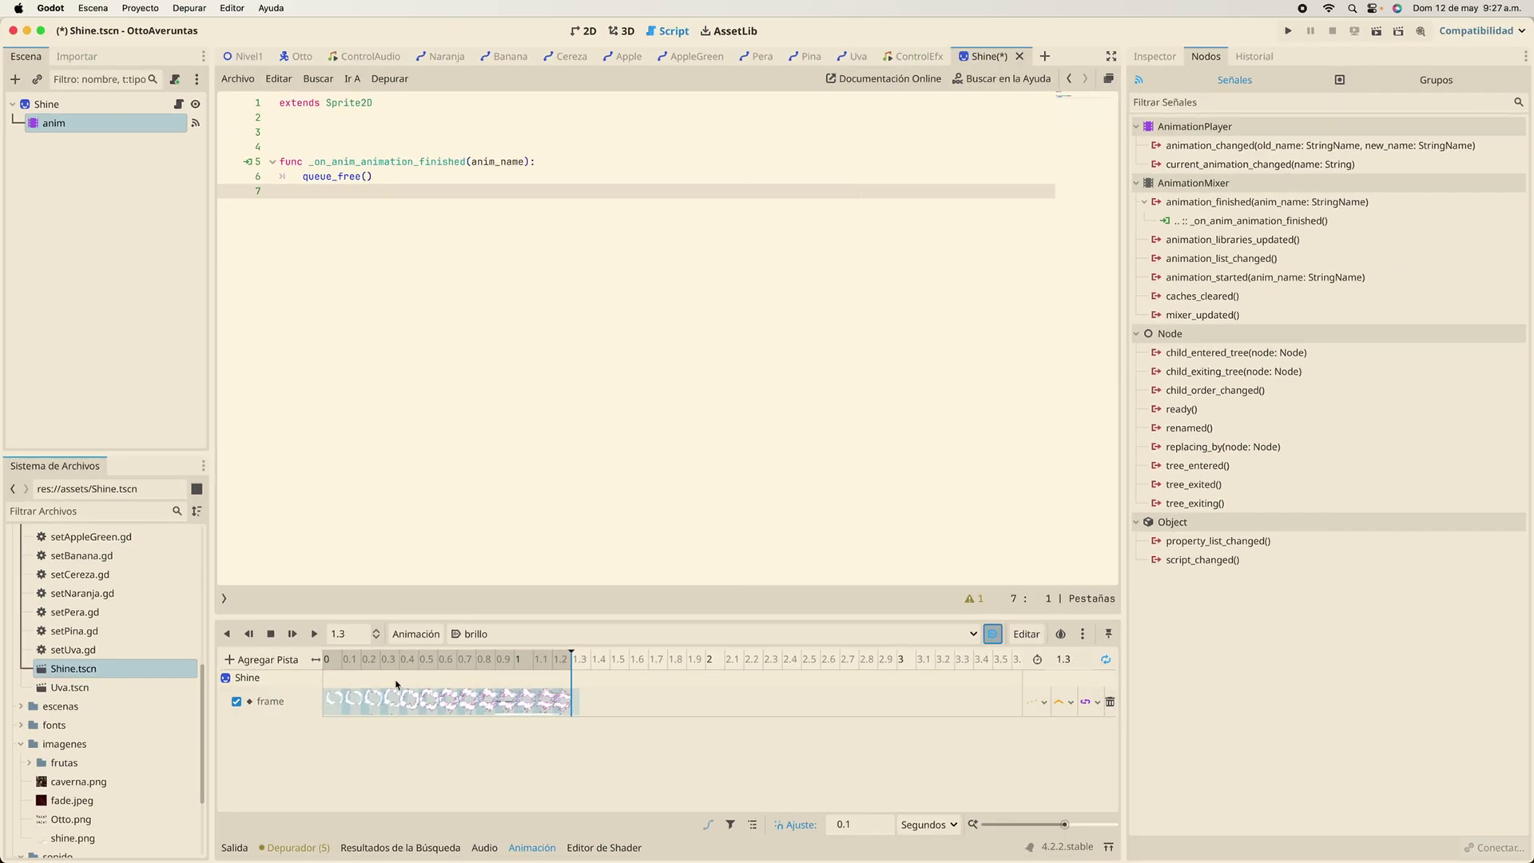
left_click(328, 664)
key("super+s")
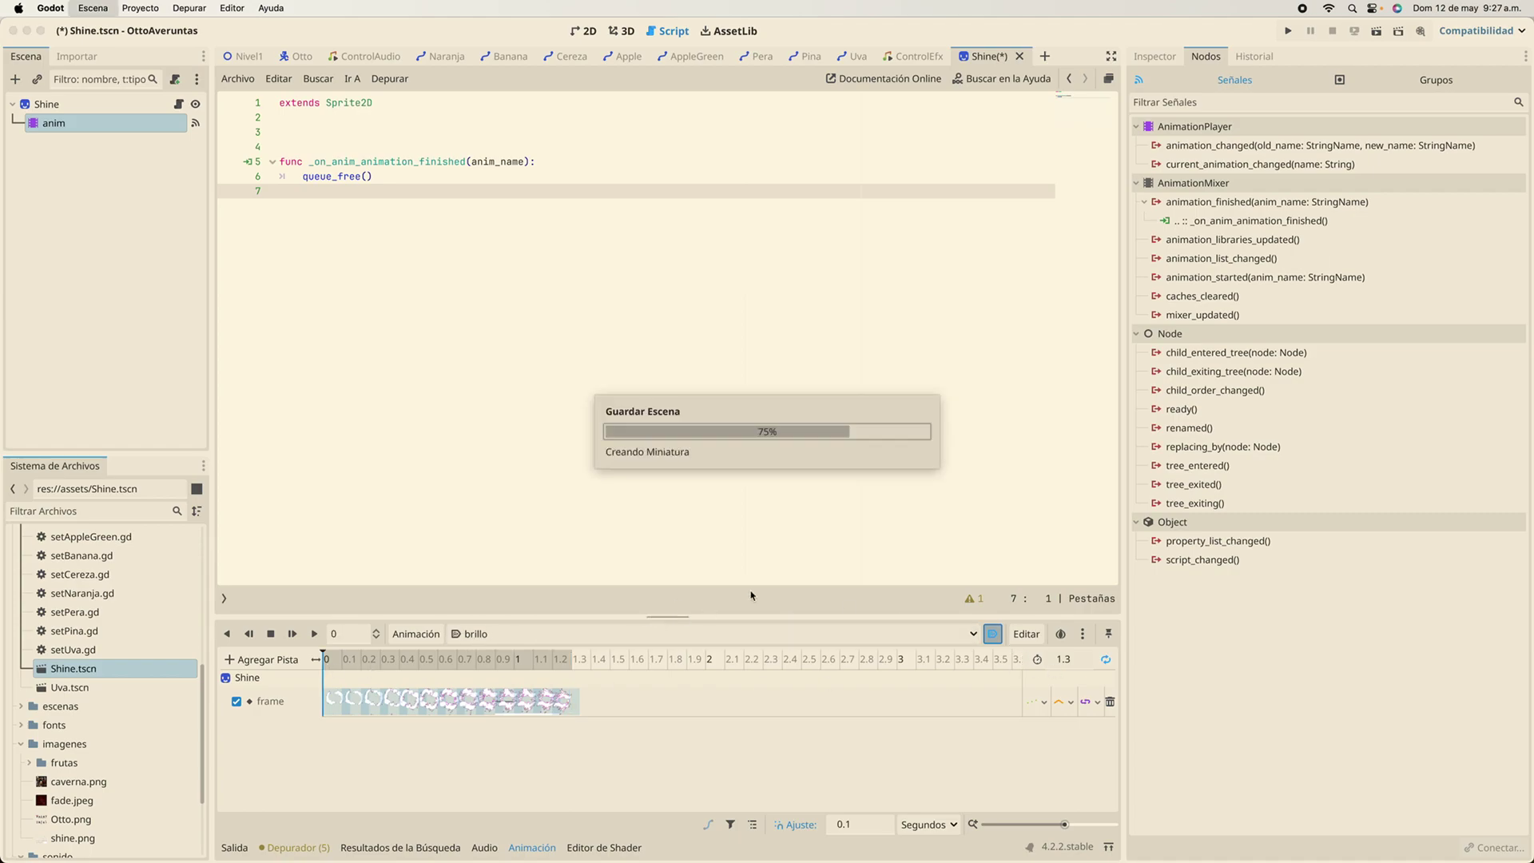
left_click(1289, 31)
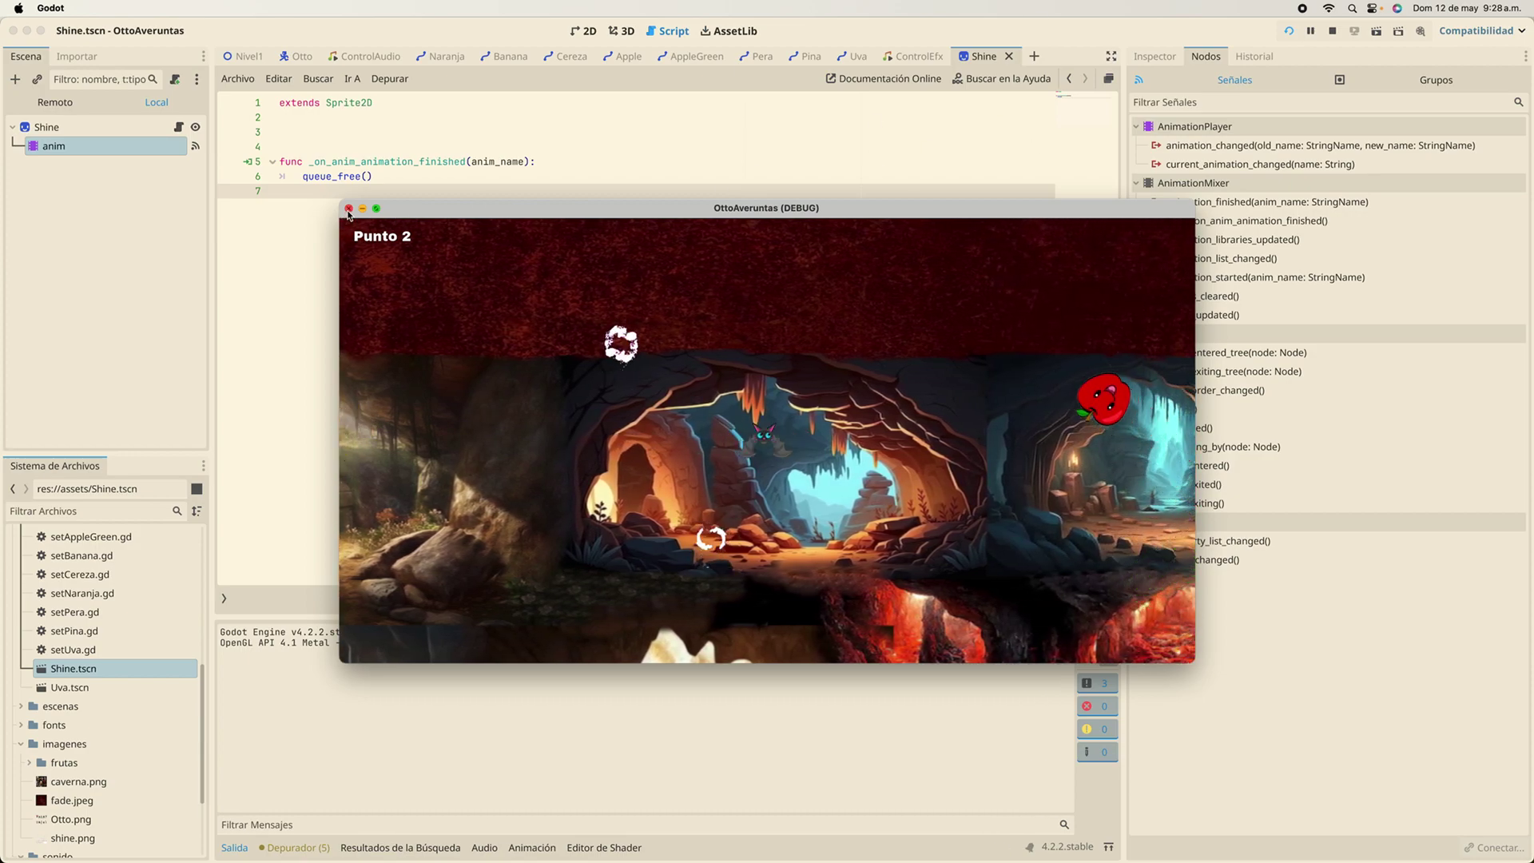
key("super+q")
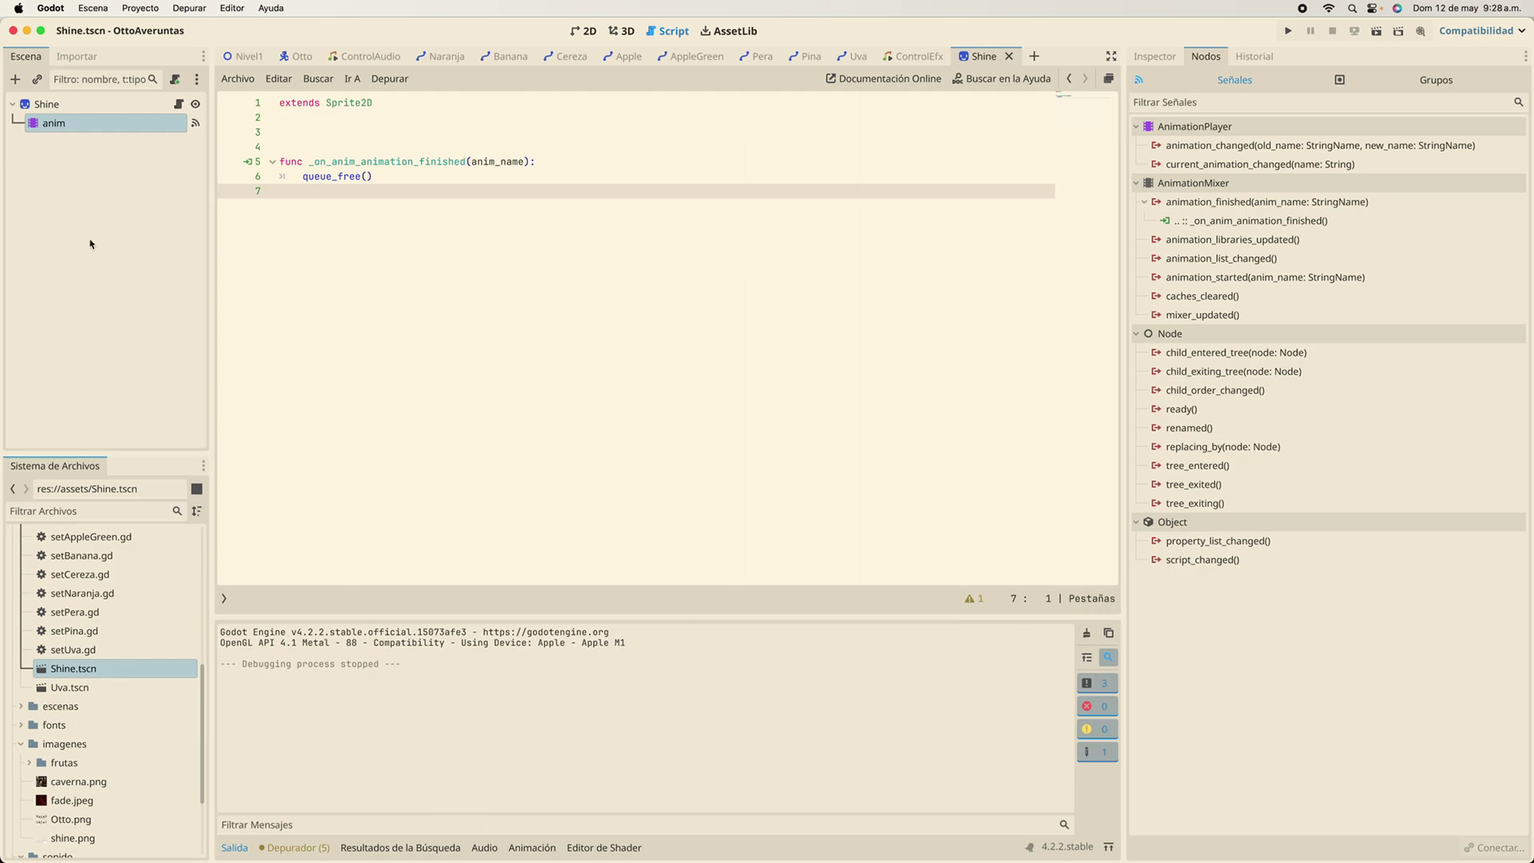
Enable looping on the brillo animation and save the Shine scene
left_click(531, 848)
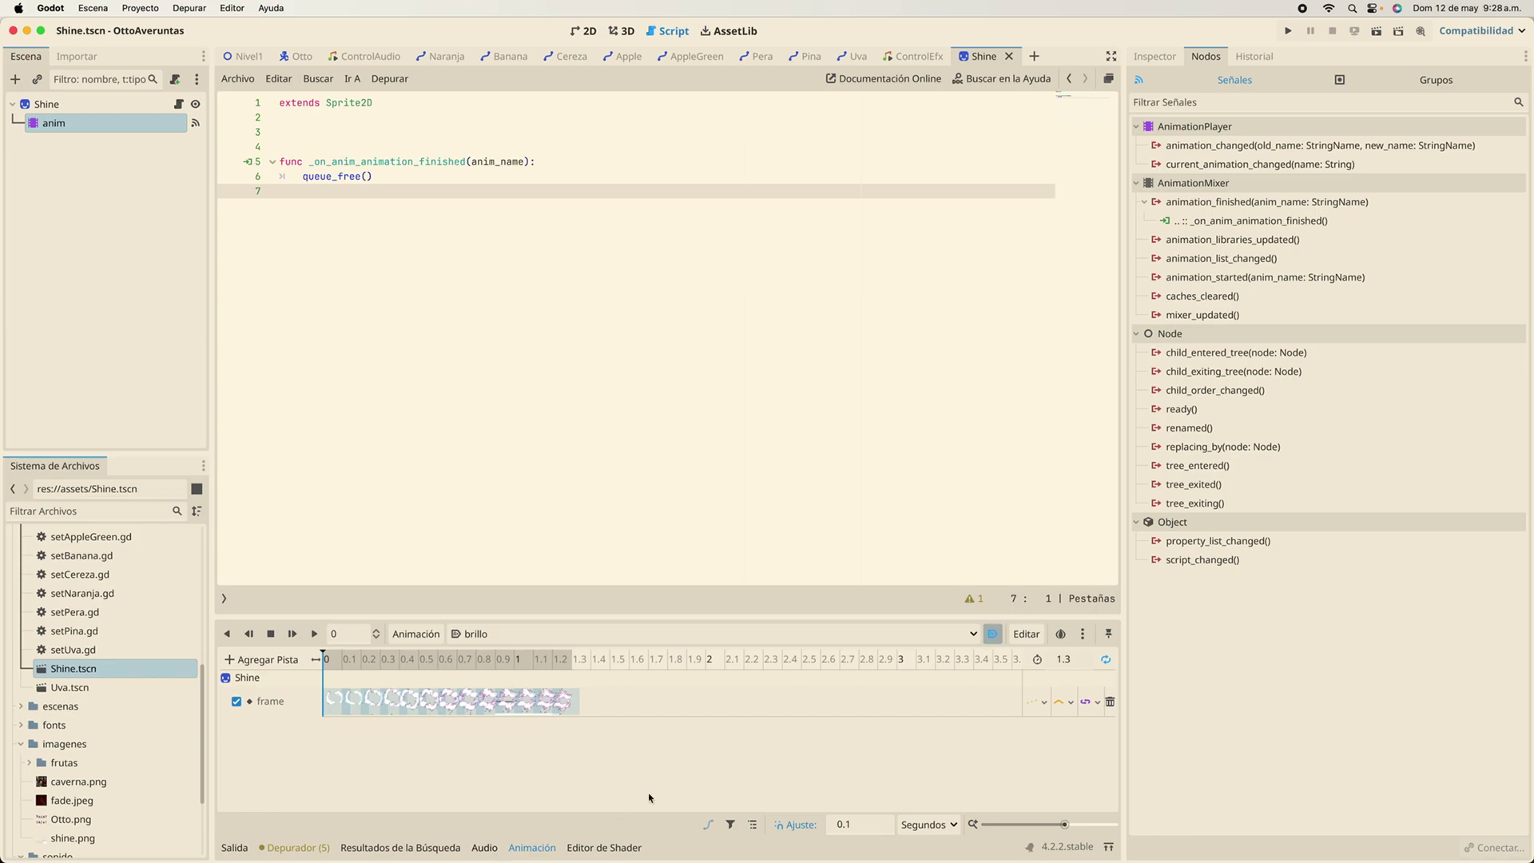
left_click(1106, 661)
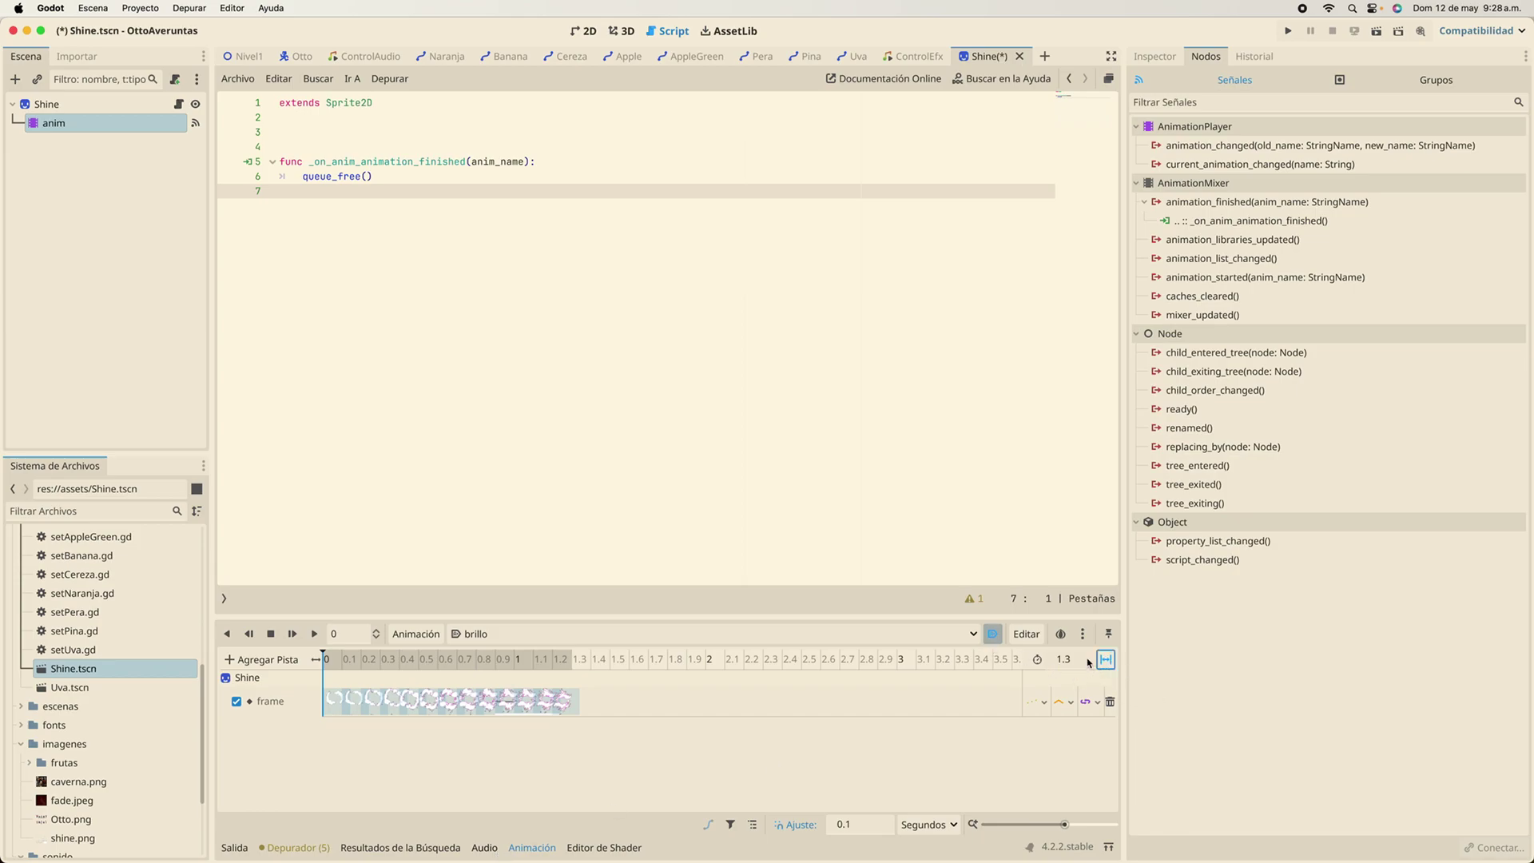
key("super+s")
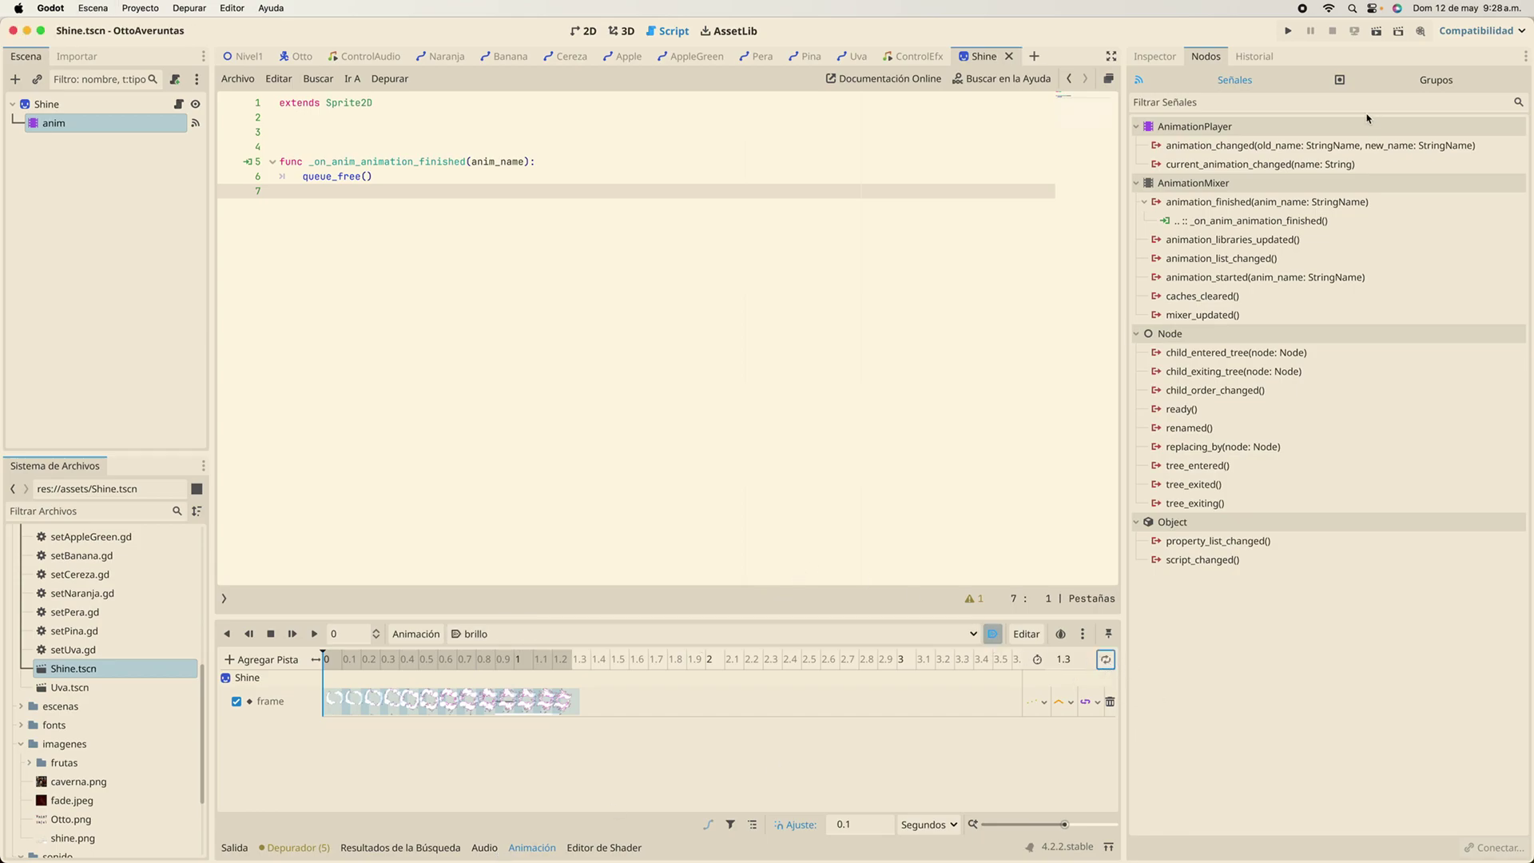
Play-test by flying the bat to collect the orange, pineapple and apples, then return to Nivel1
left_click(1287, 32)
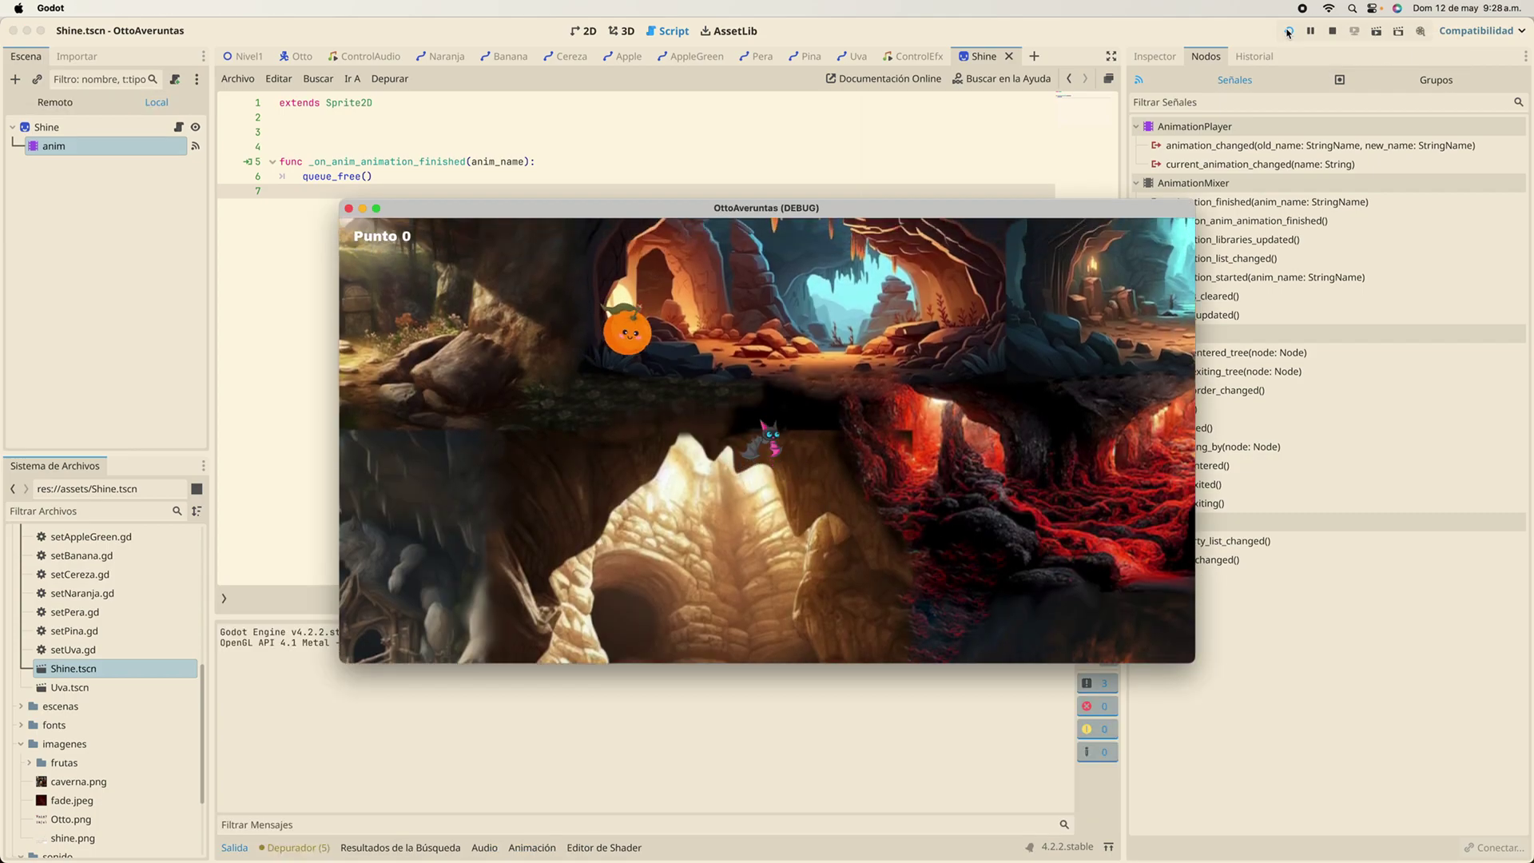
key("Up")
key("Left")
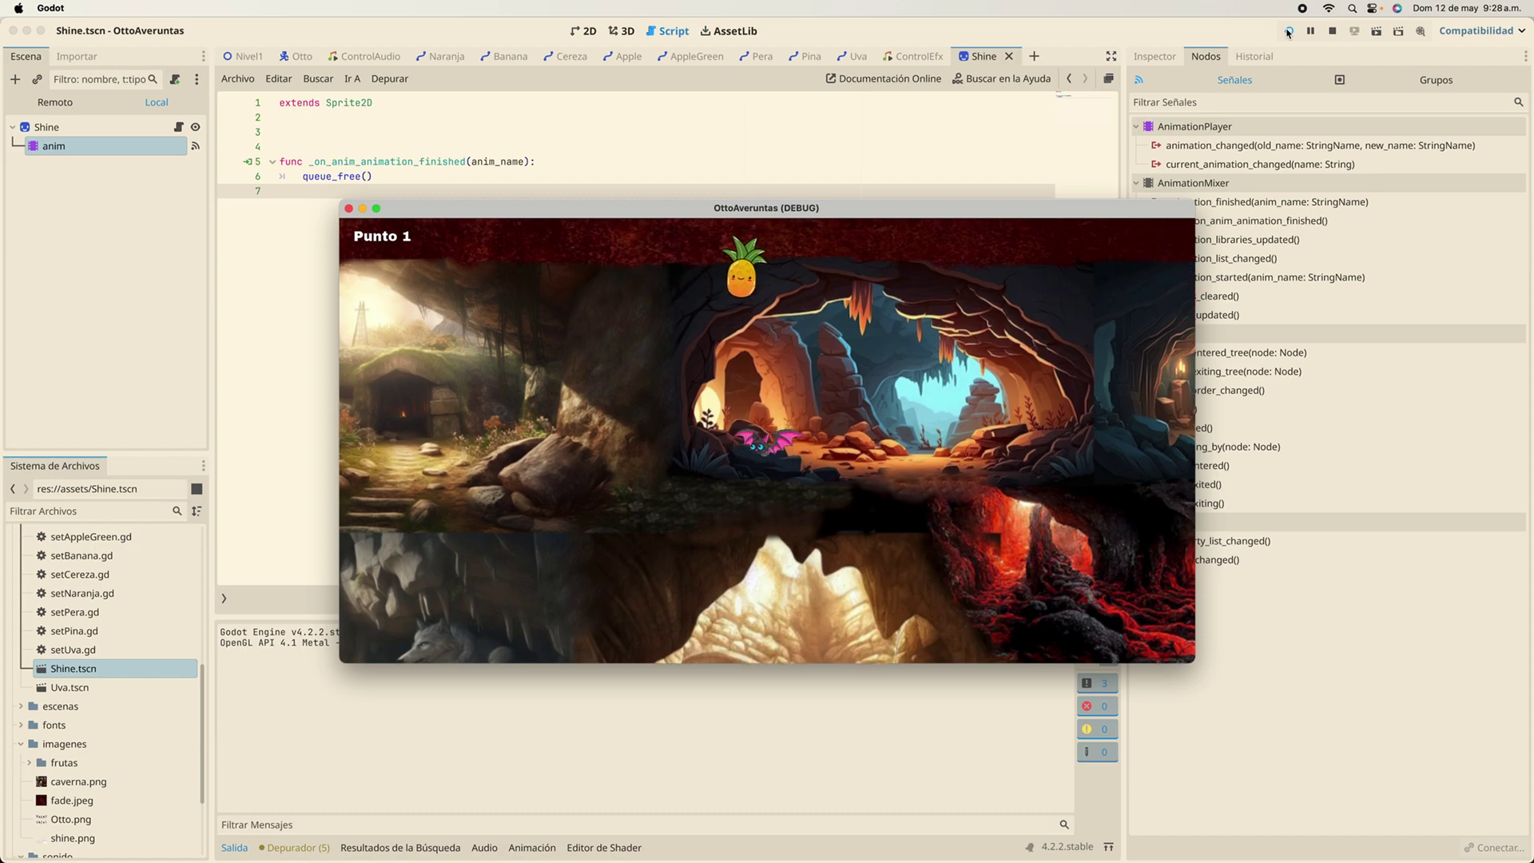
key("Up")
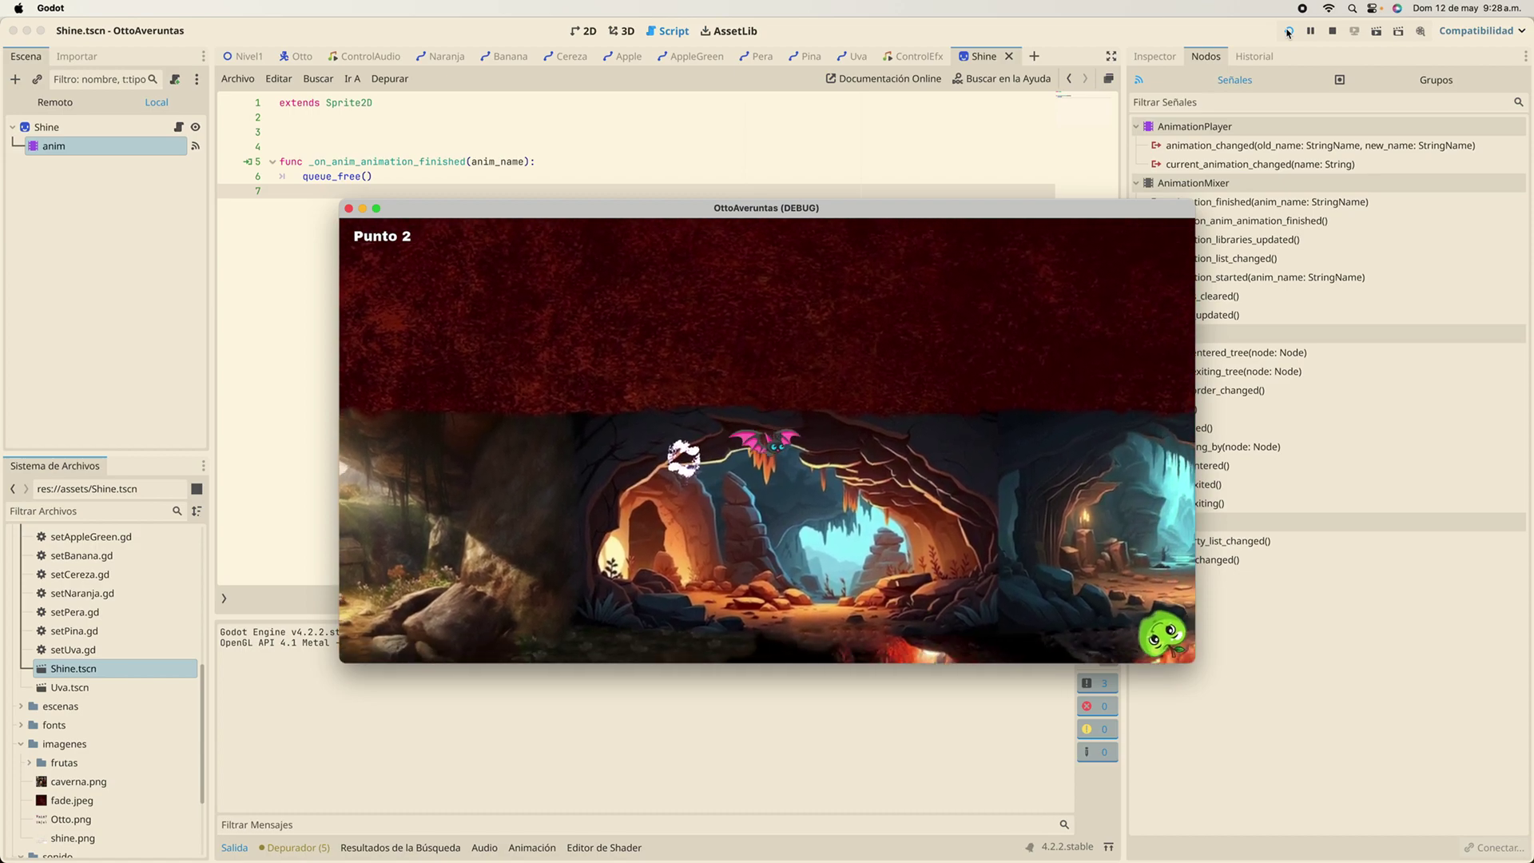
key("Down")
key("Right")
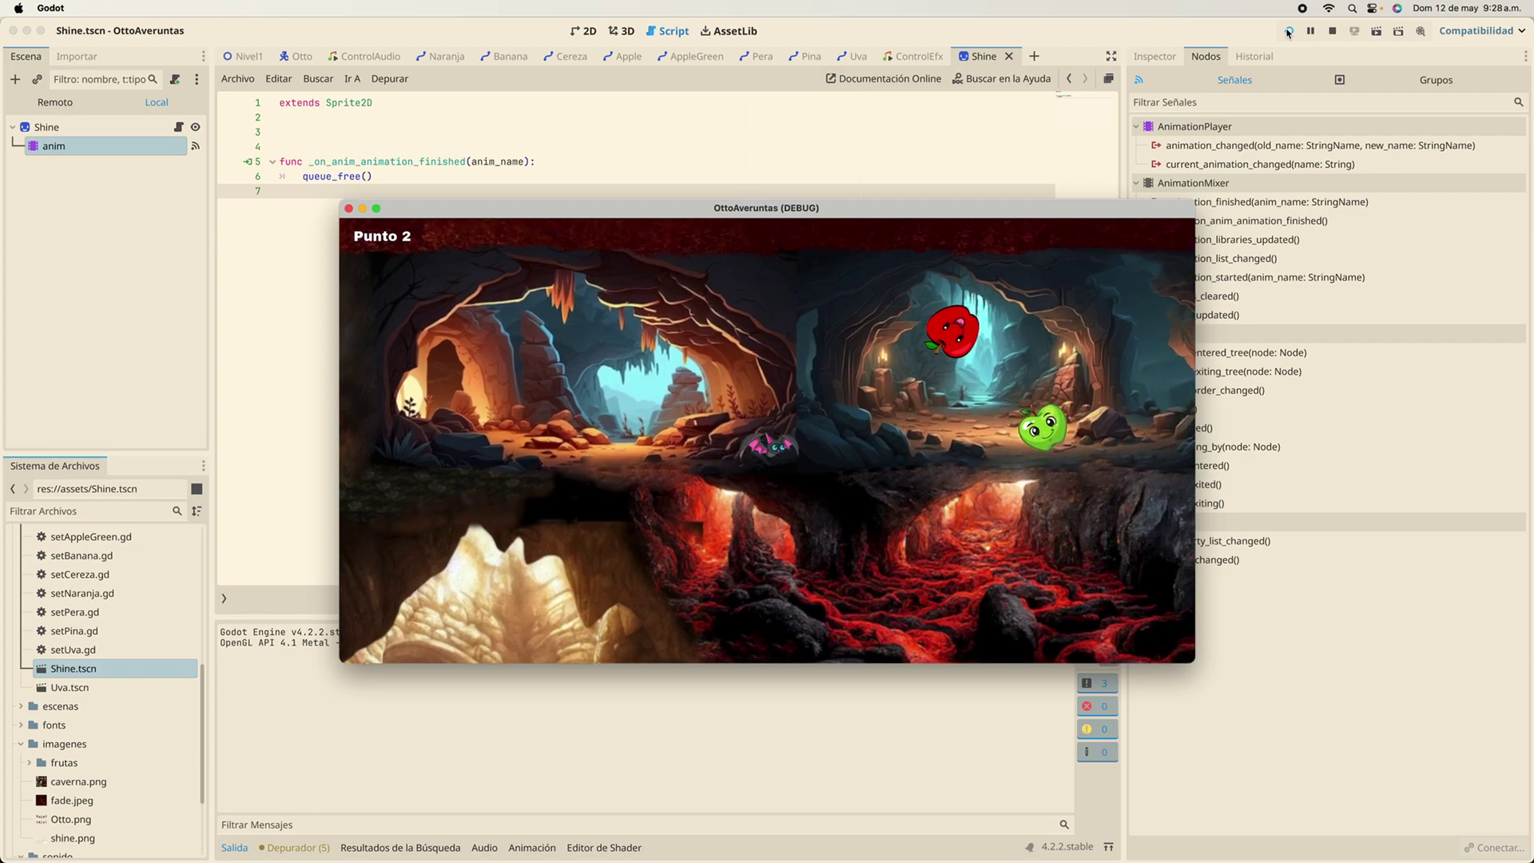
key("Up")
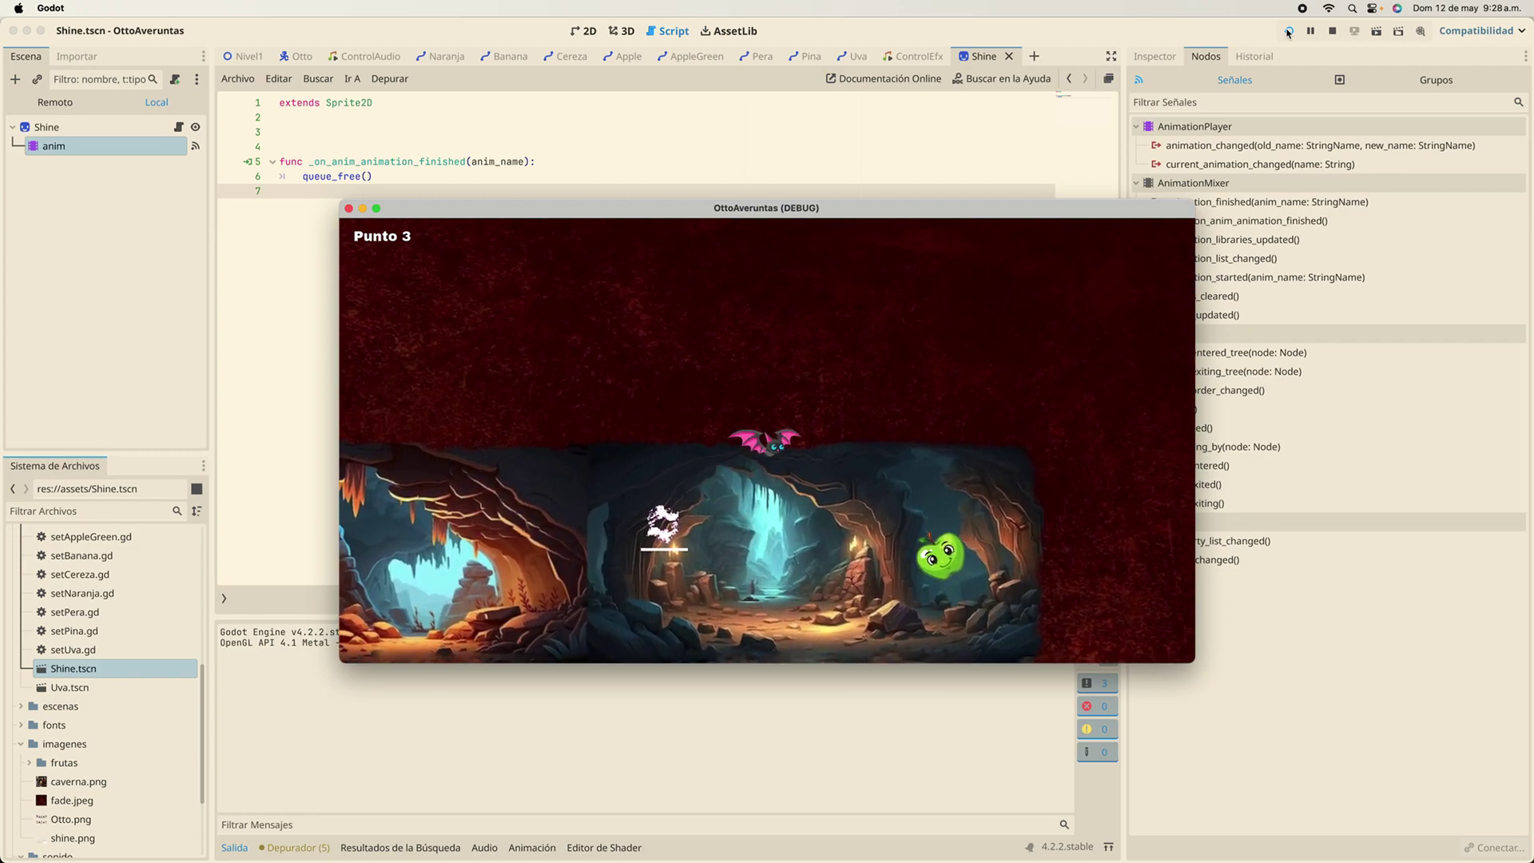
key("Down")
key("Right")
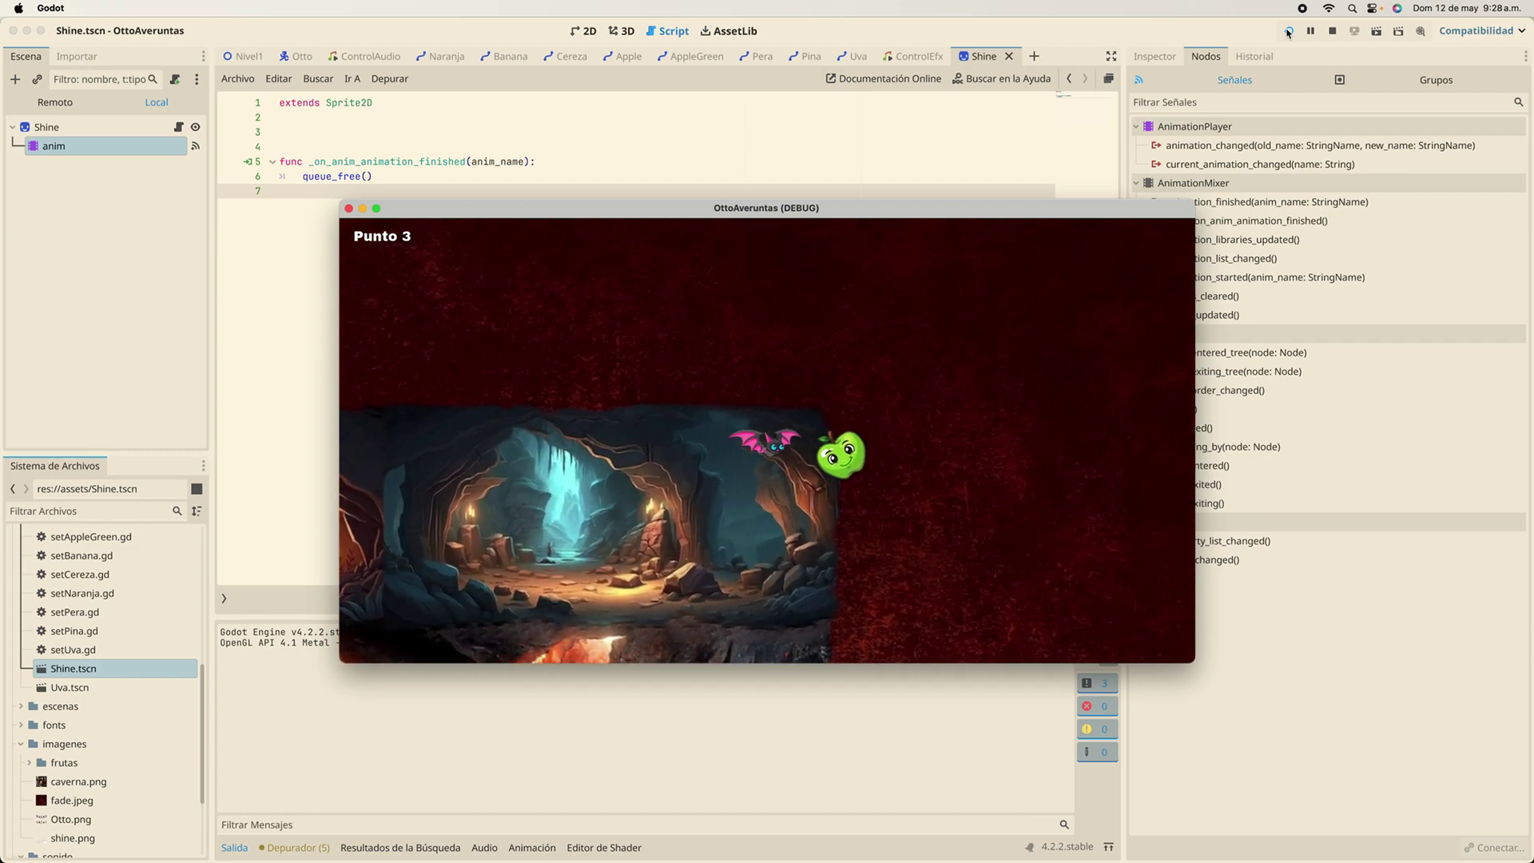
key("Up")
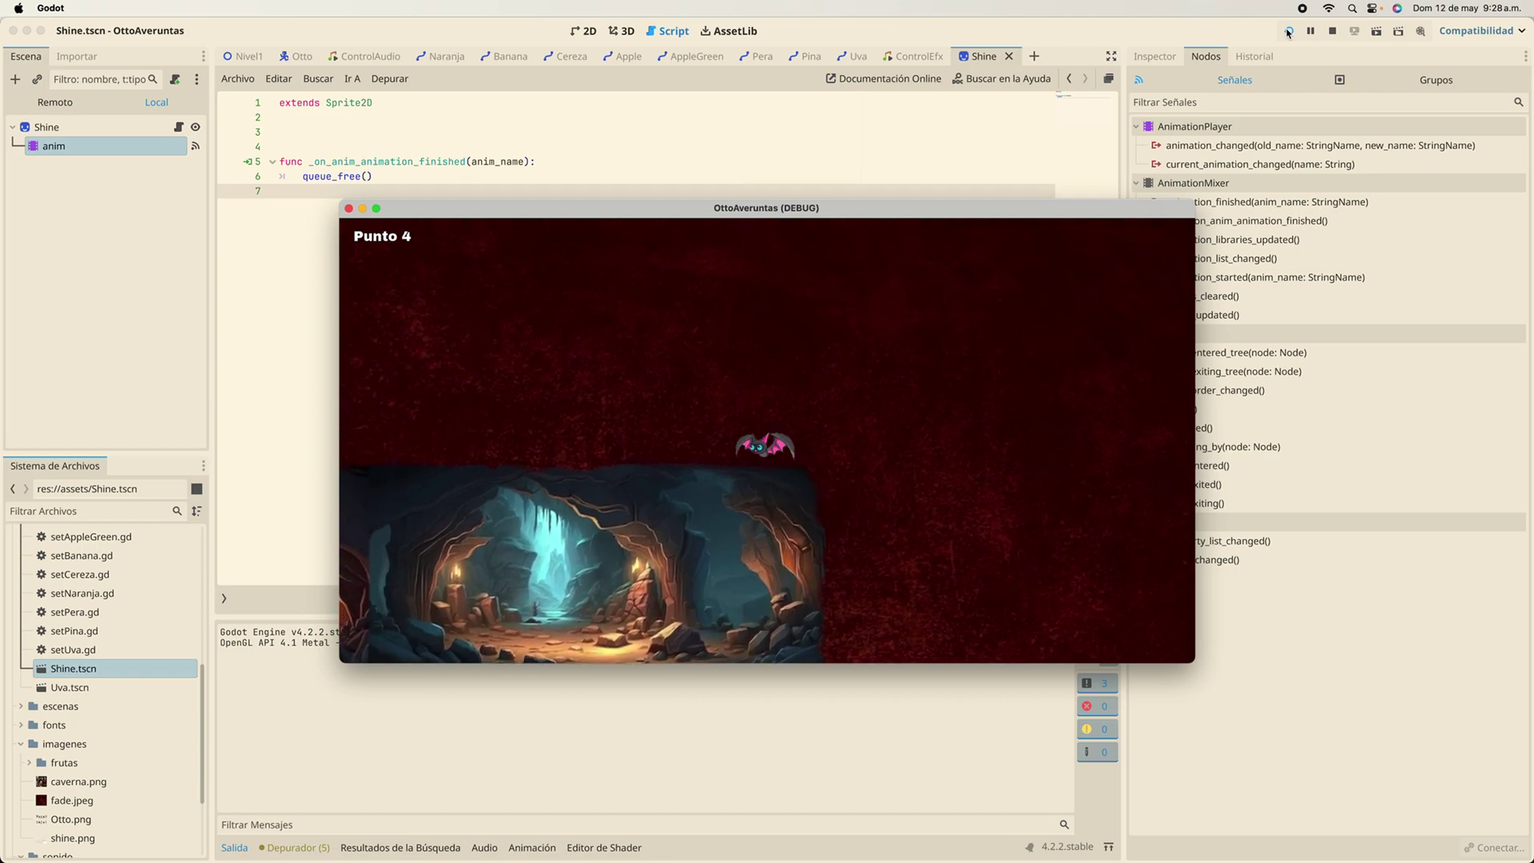
key("Left")
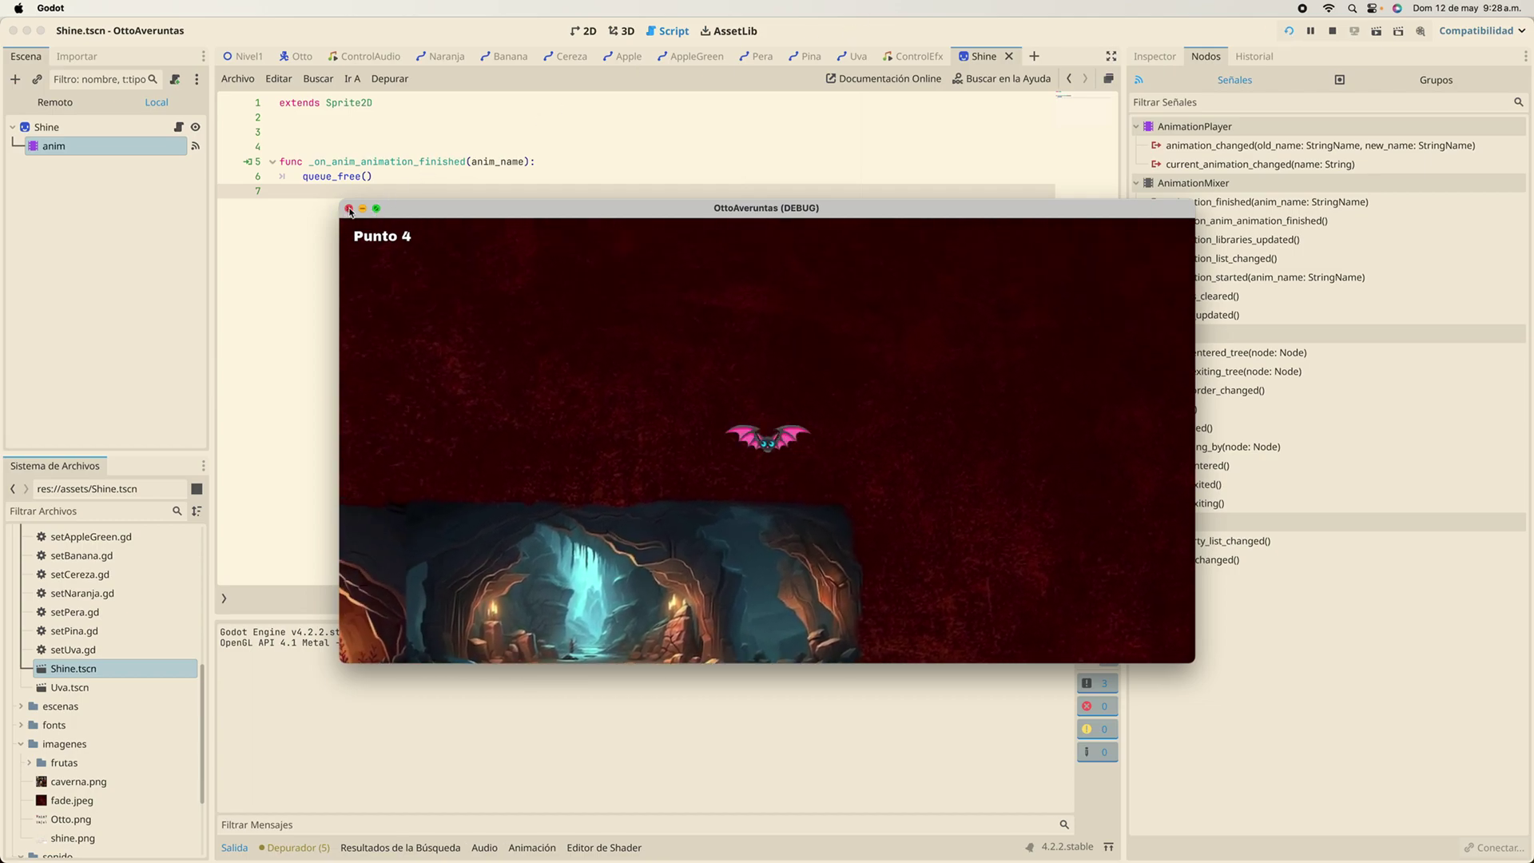
left_click(348, 210)
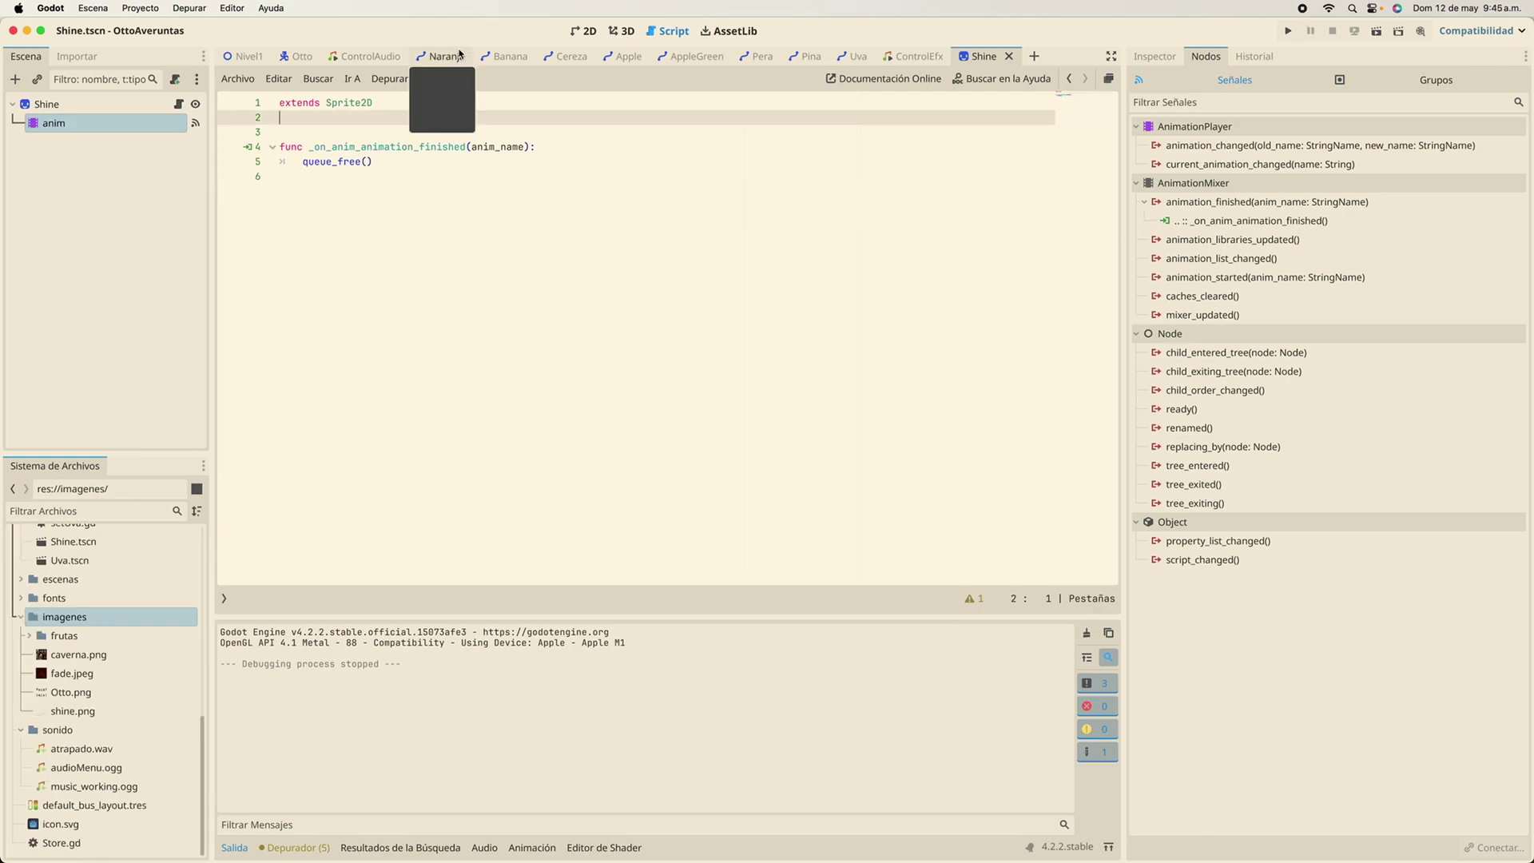
left_click(250, 57)
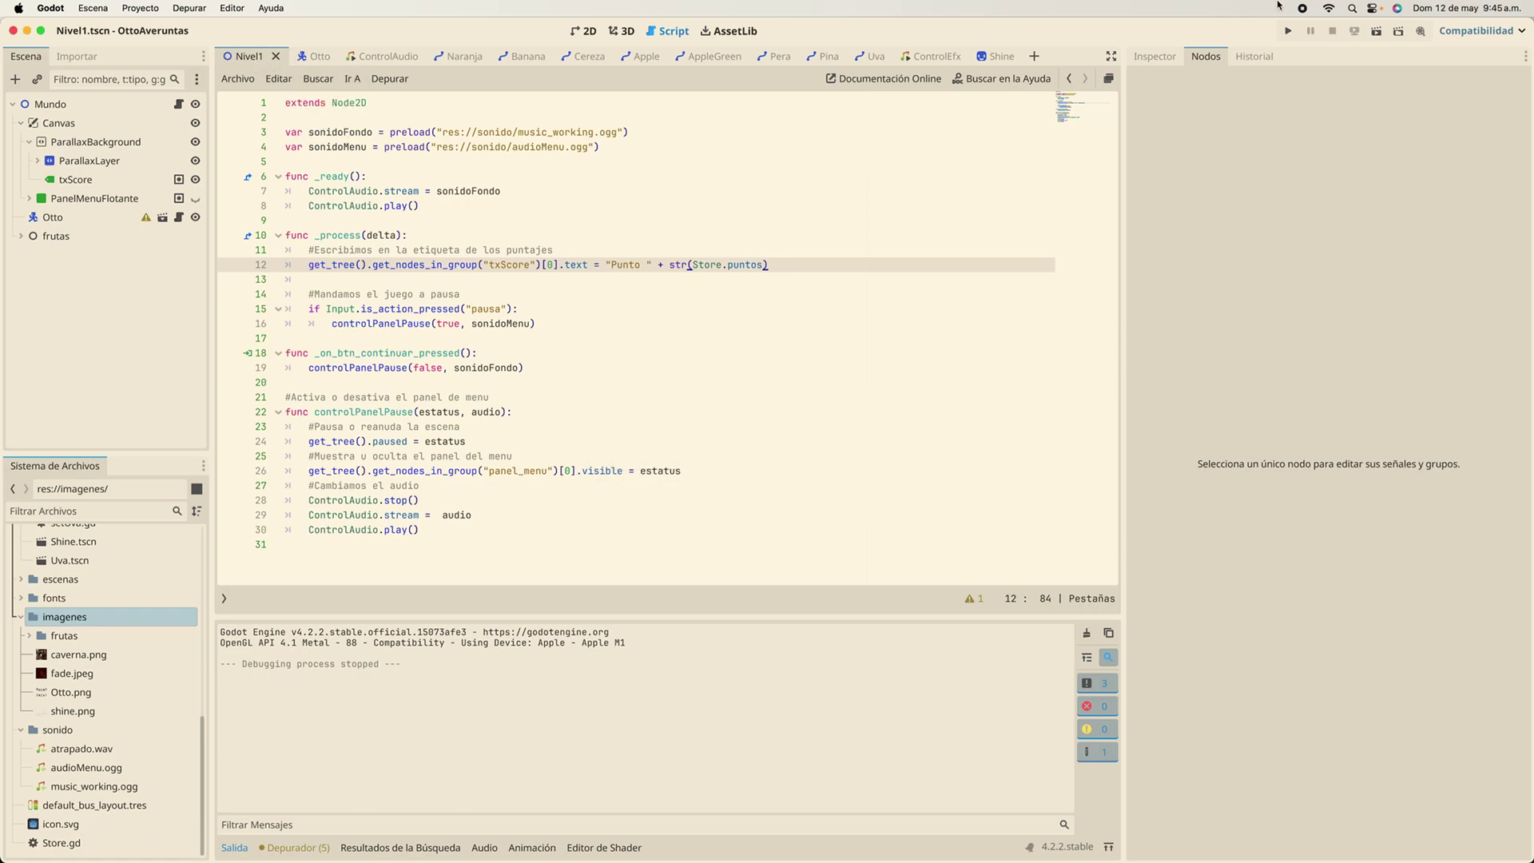
Show Nivel1 in the 2D view, zoom out to 25%, and pan to frame the caves
left_click(1287, 31)
scroll(678, 272, "down", 2)
scroll(678, 270, "down", 3)
scroll(678, 270, "up", 2)
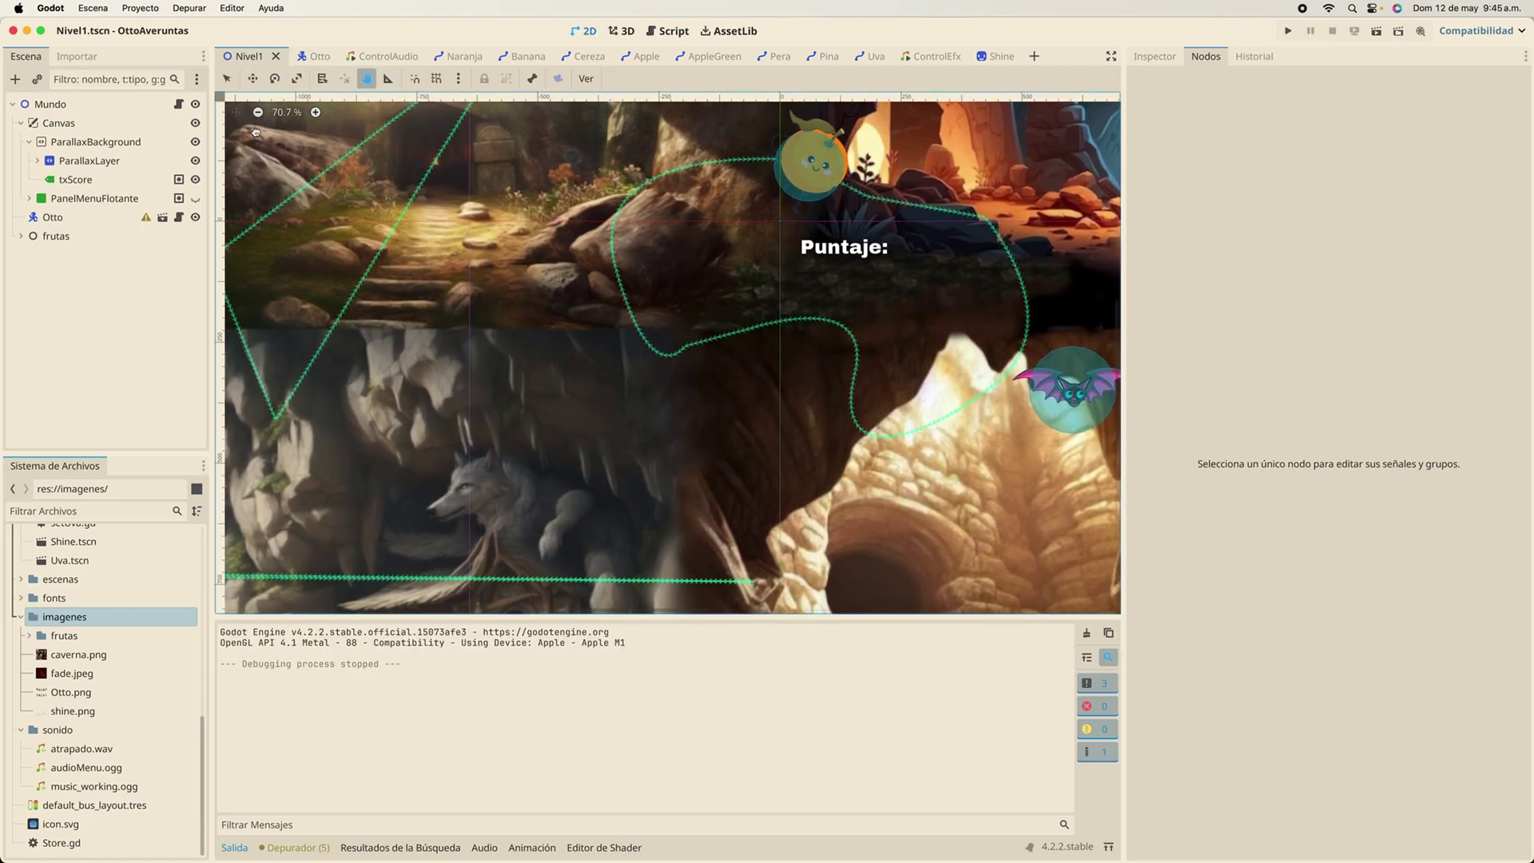
left_click(258, 113)
left_click(258, 113)
left_click(258, 113)
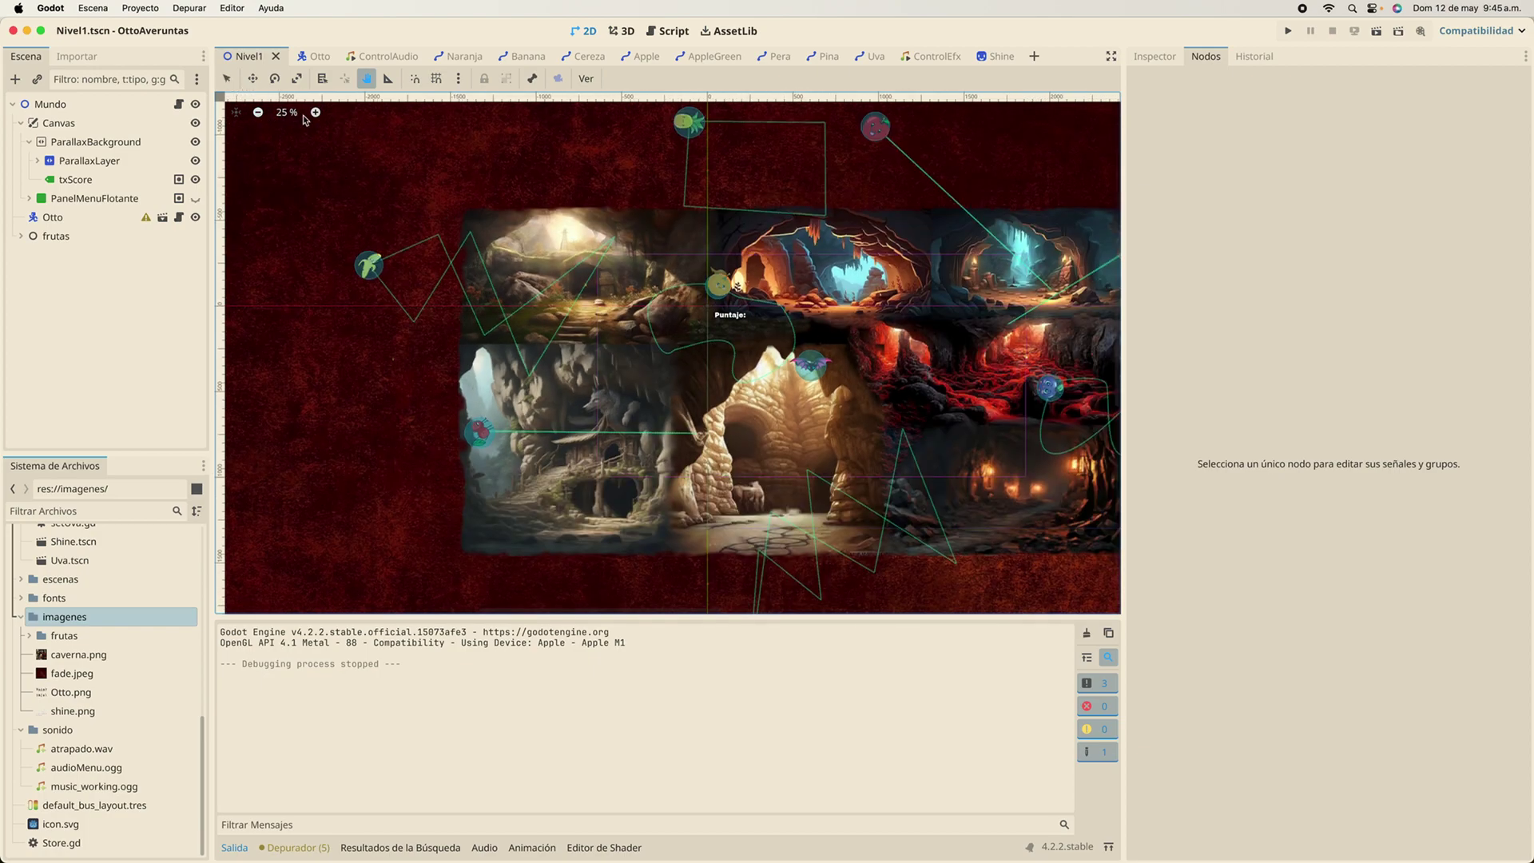
left_click_drag(669, 258, 531, 251)
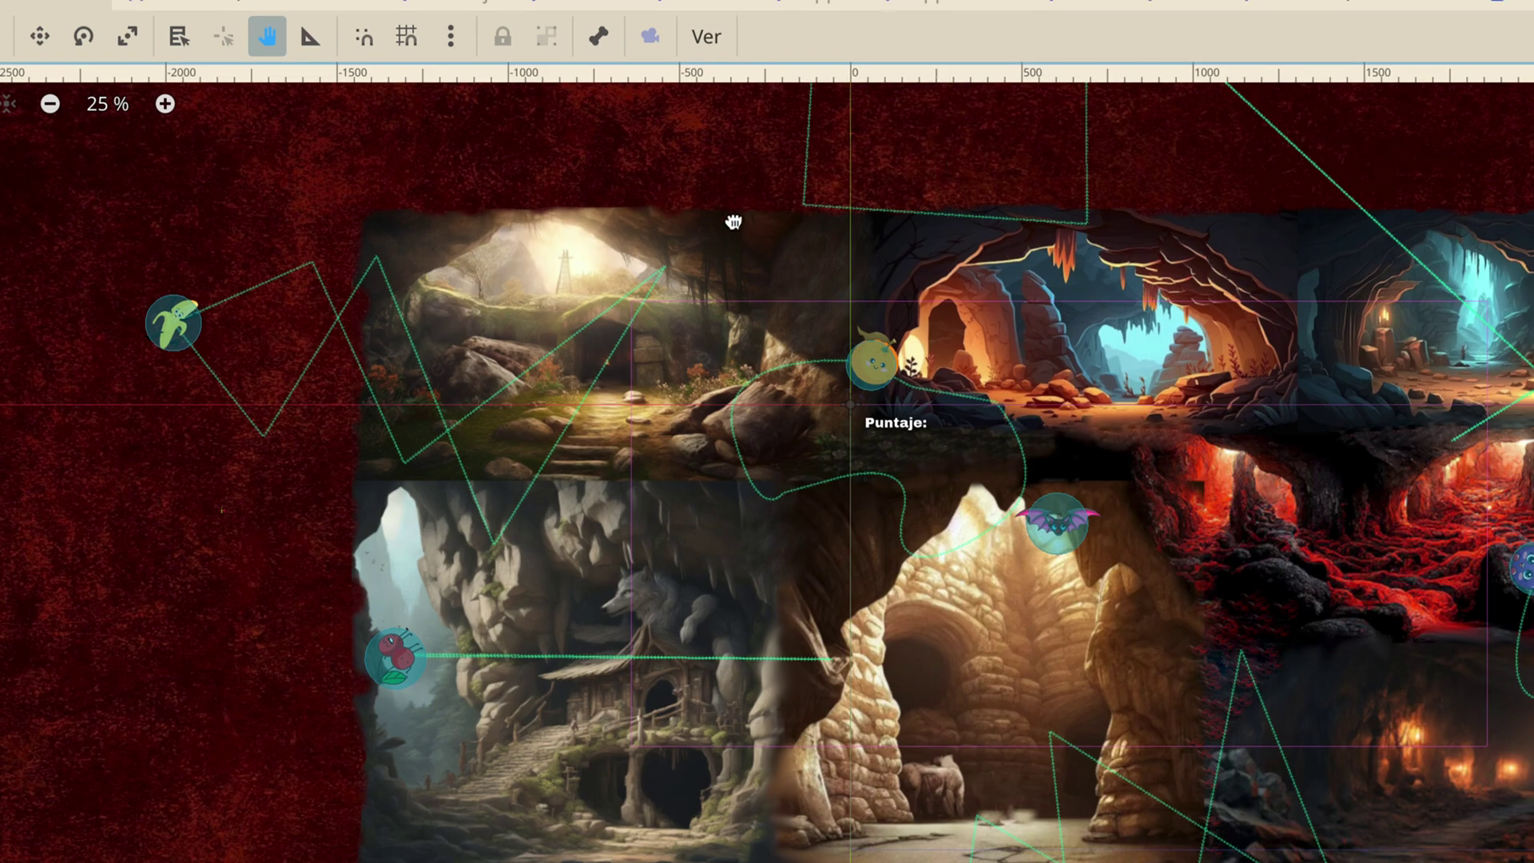
mouse_move(734, 223)
left_mouse_down()
mouse_move(687, 387)
mouse_move(822, 49)
left_mouse_up()
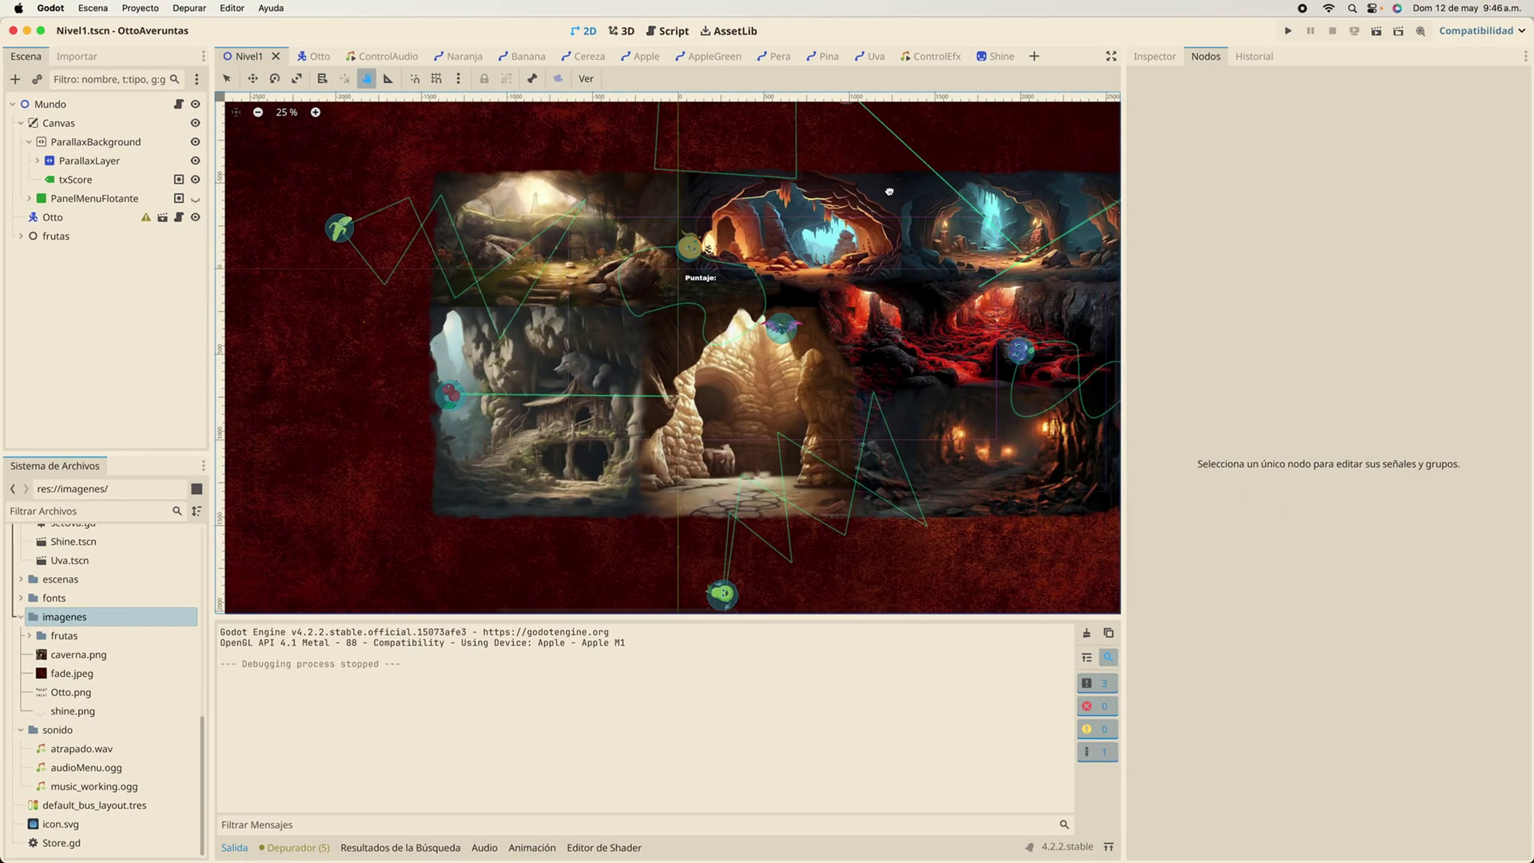
Start a new scene with a Sprite2D as its root node
left_click(1034, 56)
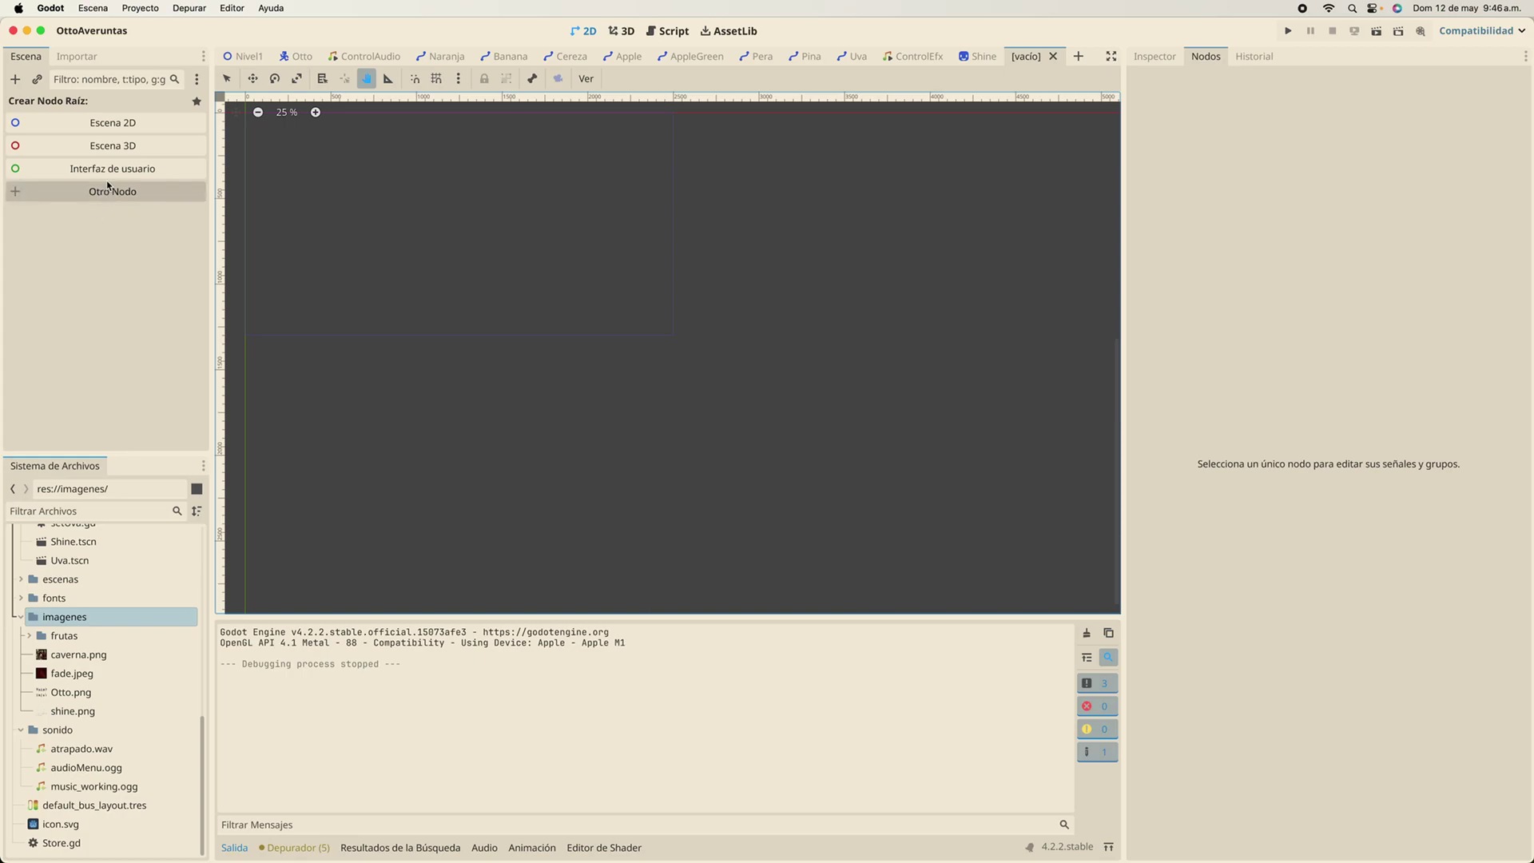
left_click(100, 194)
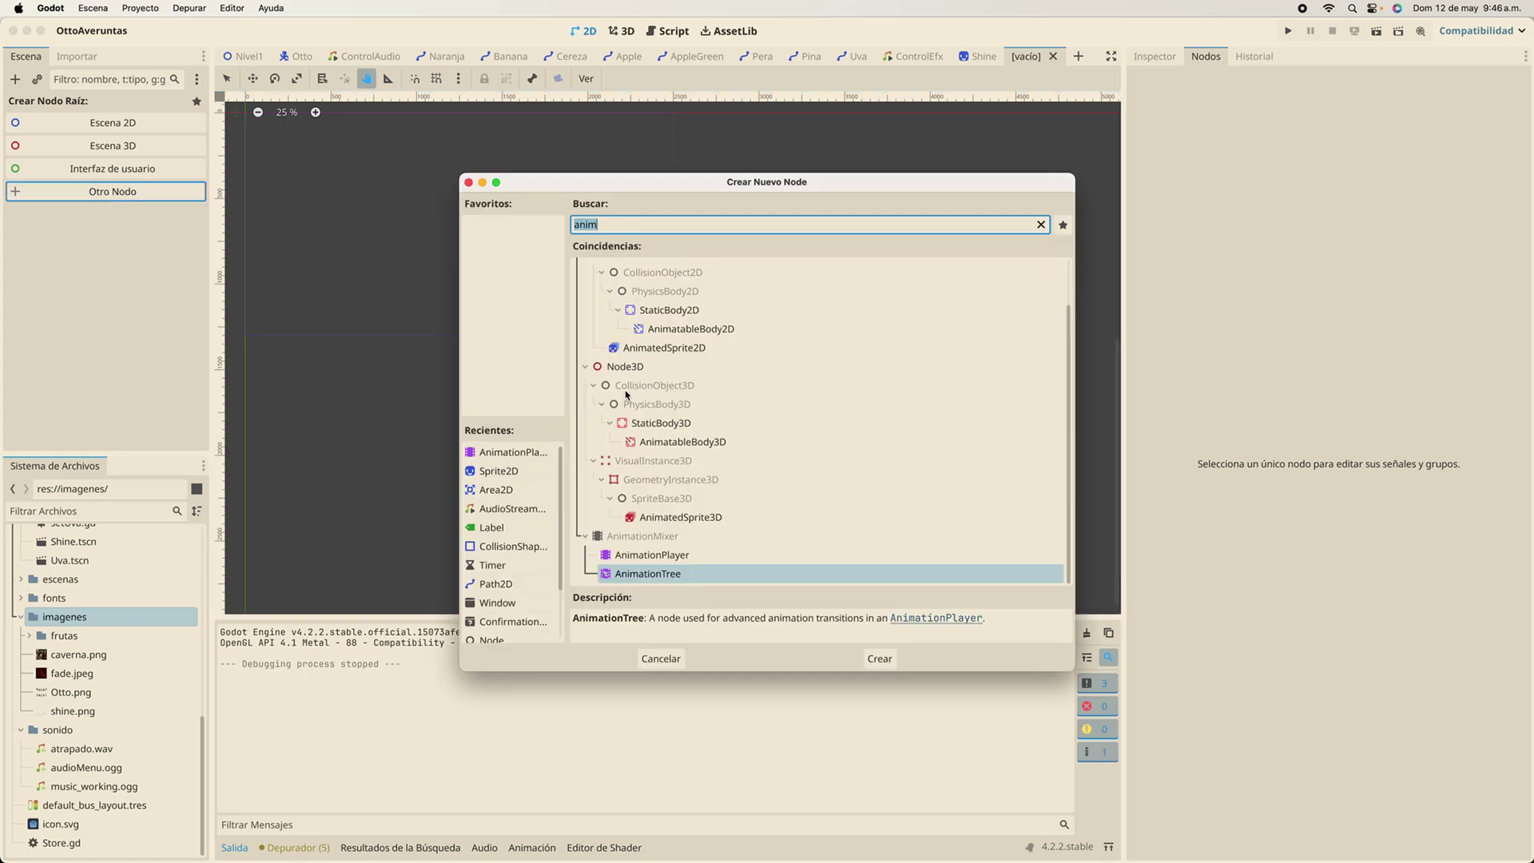
type("Spier")
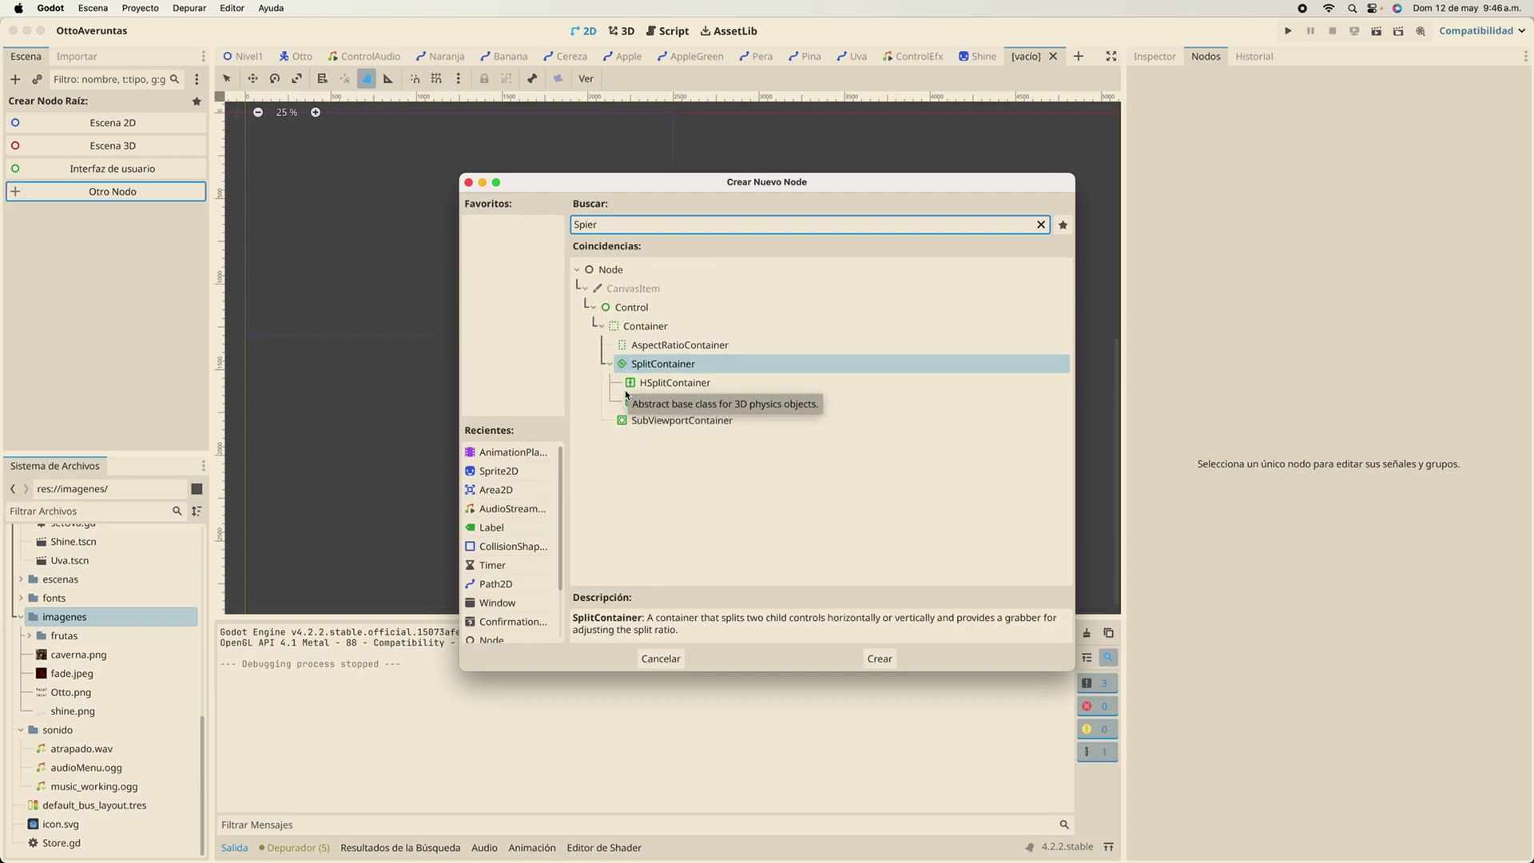
key("BackSpace")
key("BackSpace")
key("BackSpace")
type("r")
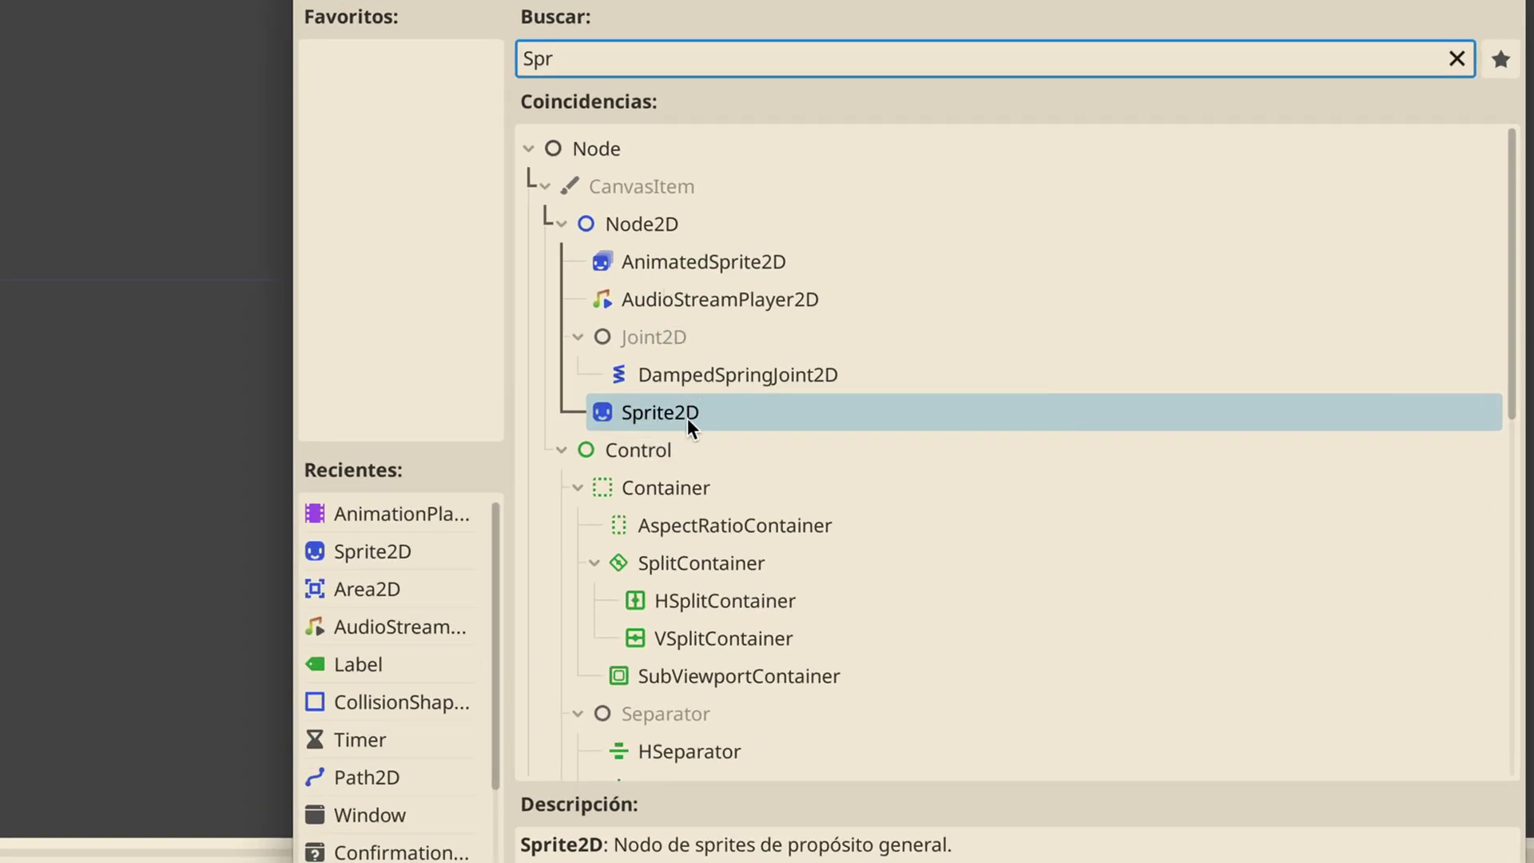
double_click(687, 419)
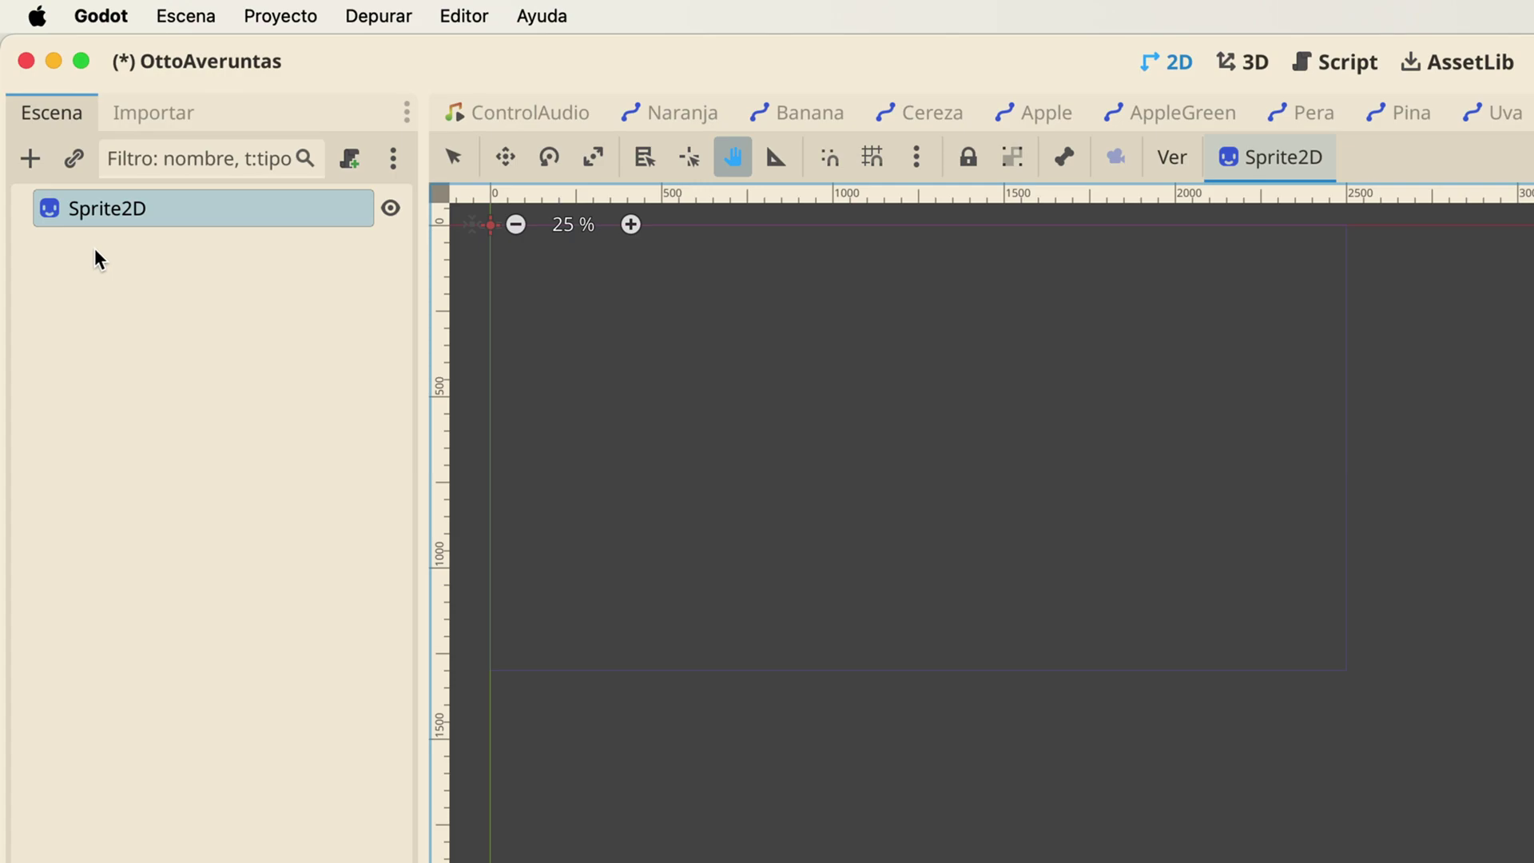
Add an Area2D node and rename it aspa
left_click(30, 158)
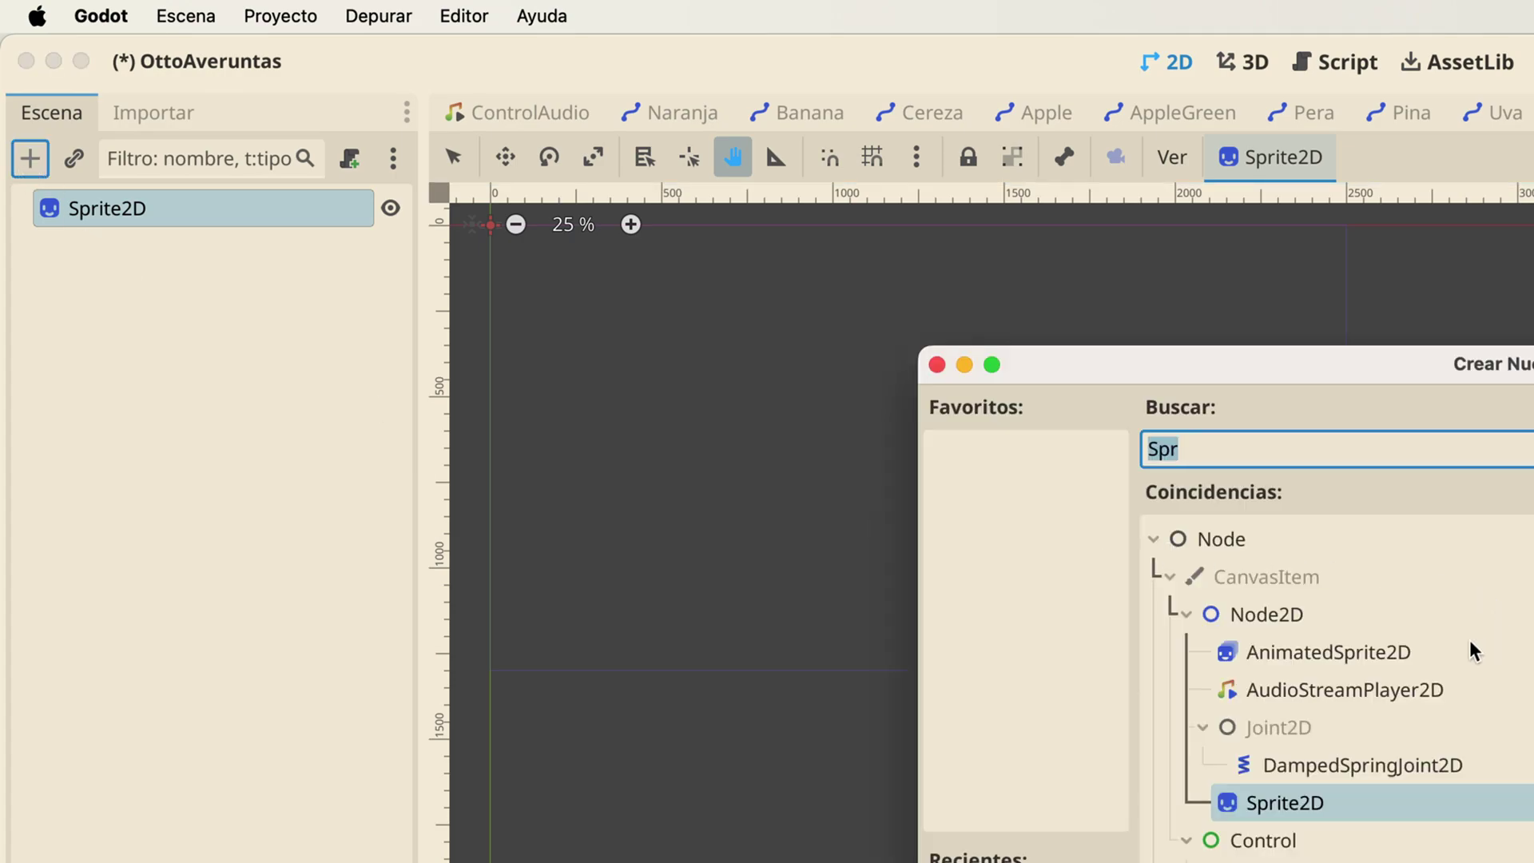
type("area")
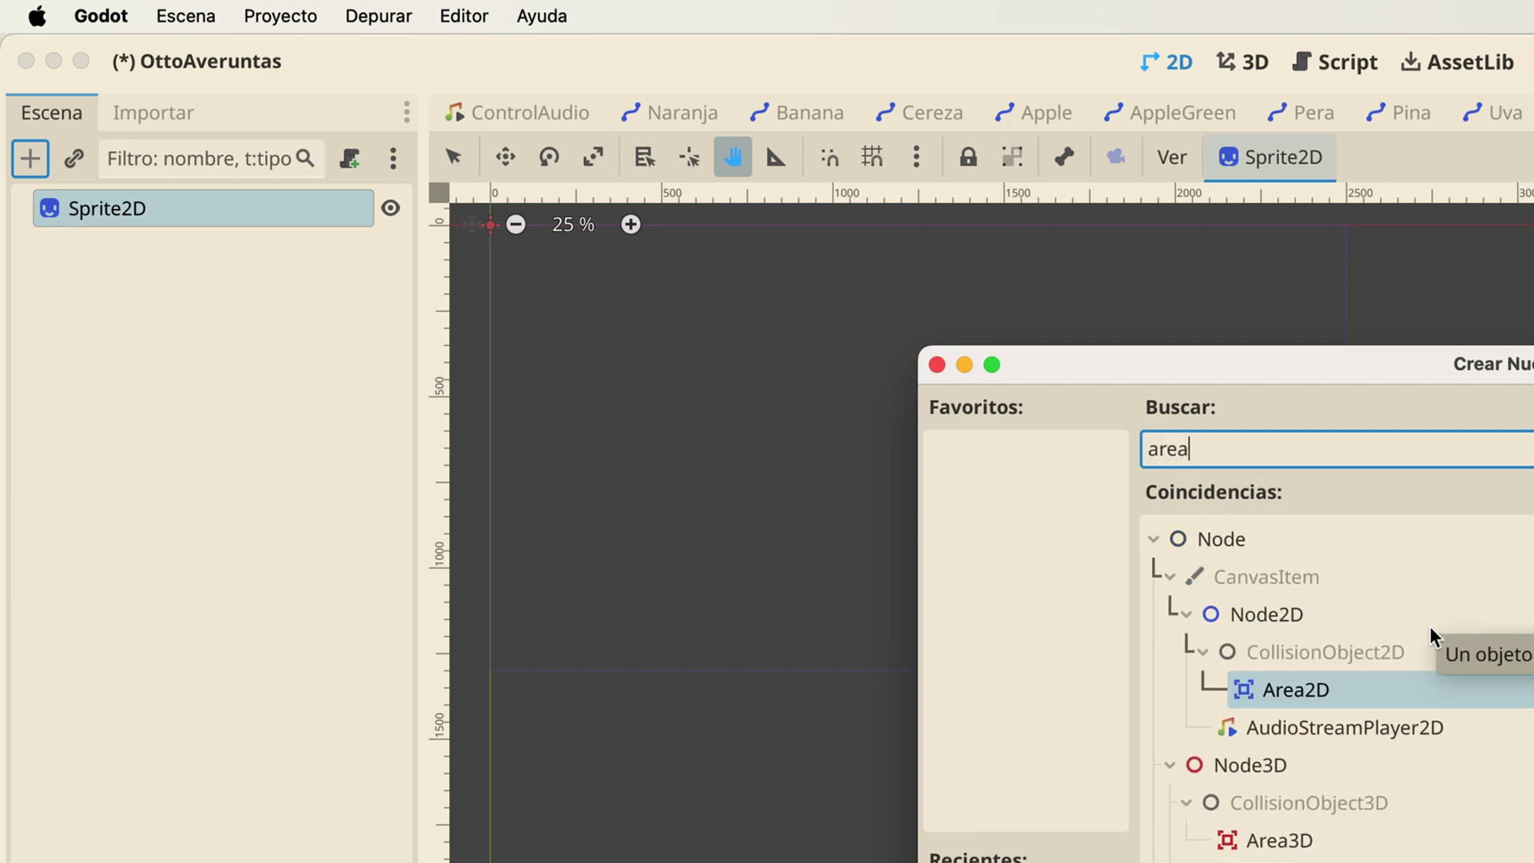
double_click(1267, 693)
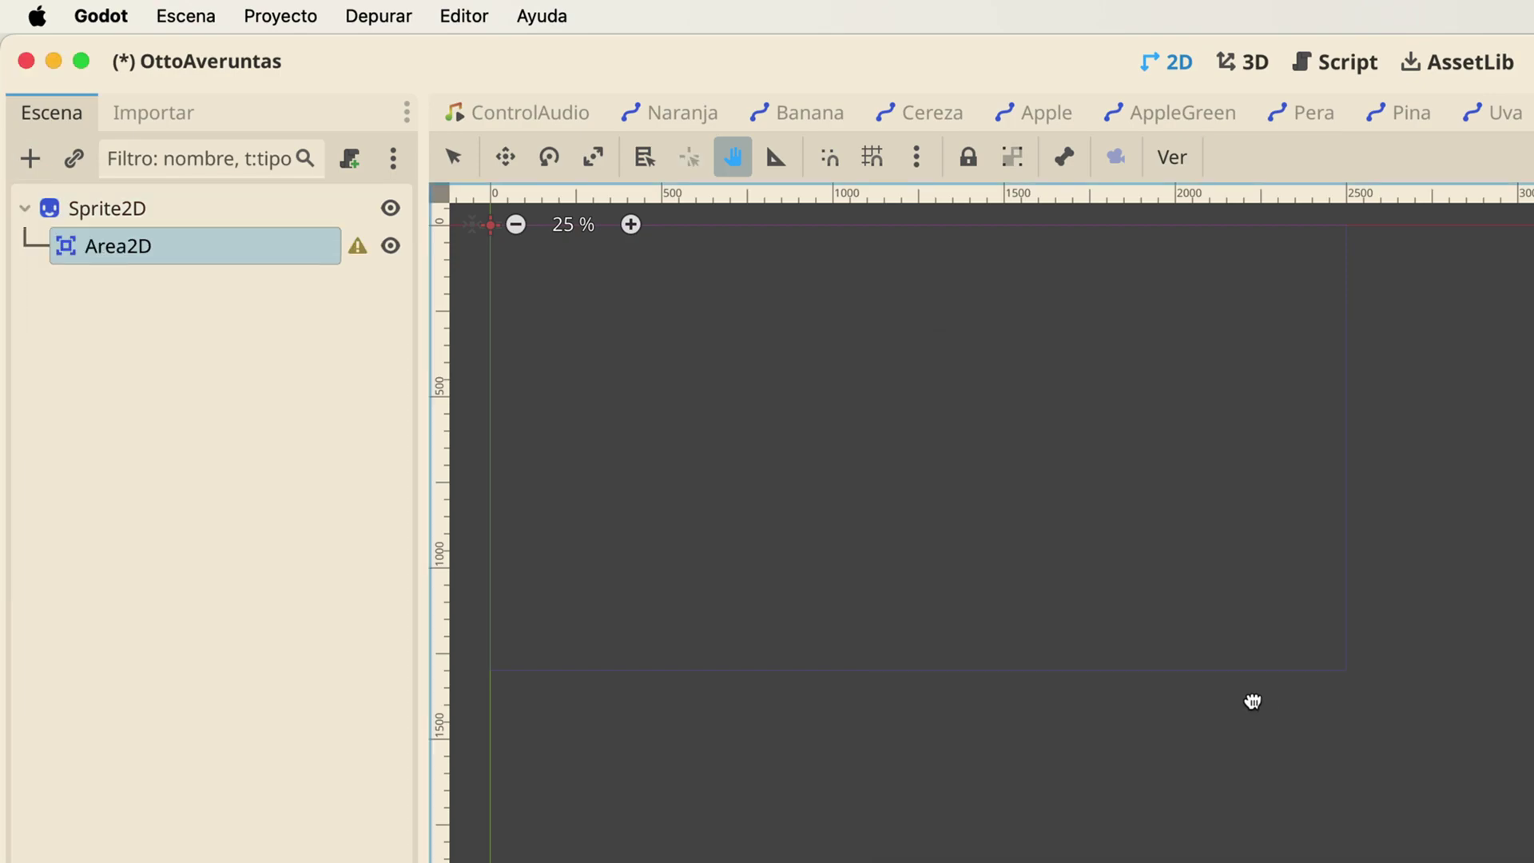
double_click(149, 254)
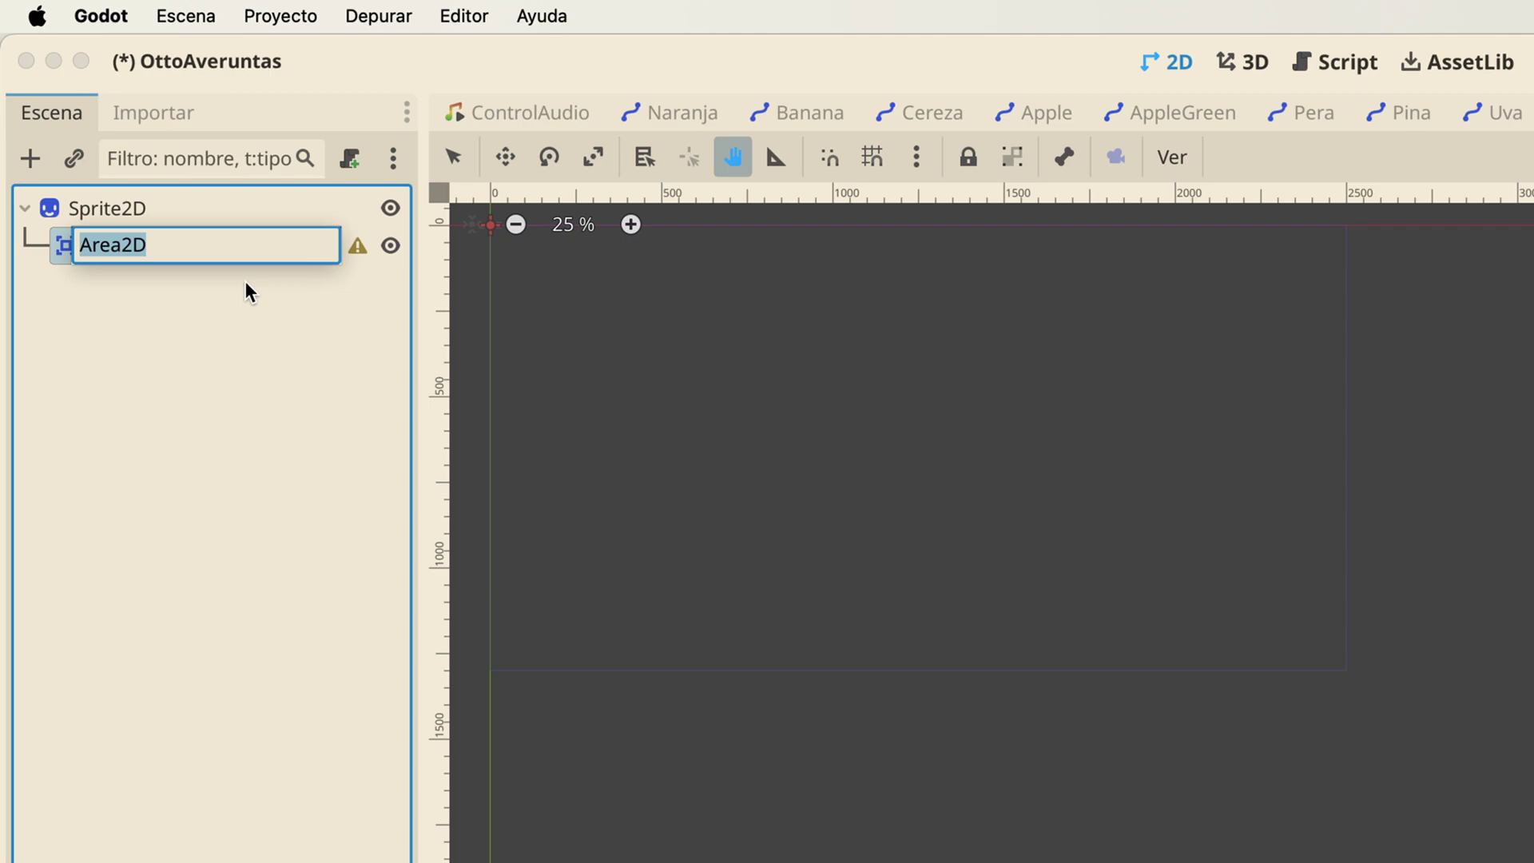
type("bo")
key("BackSpace")
key("BackSpace")
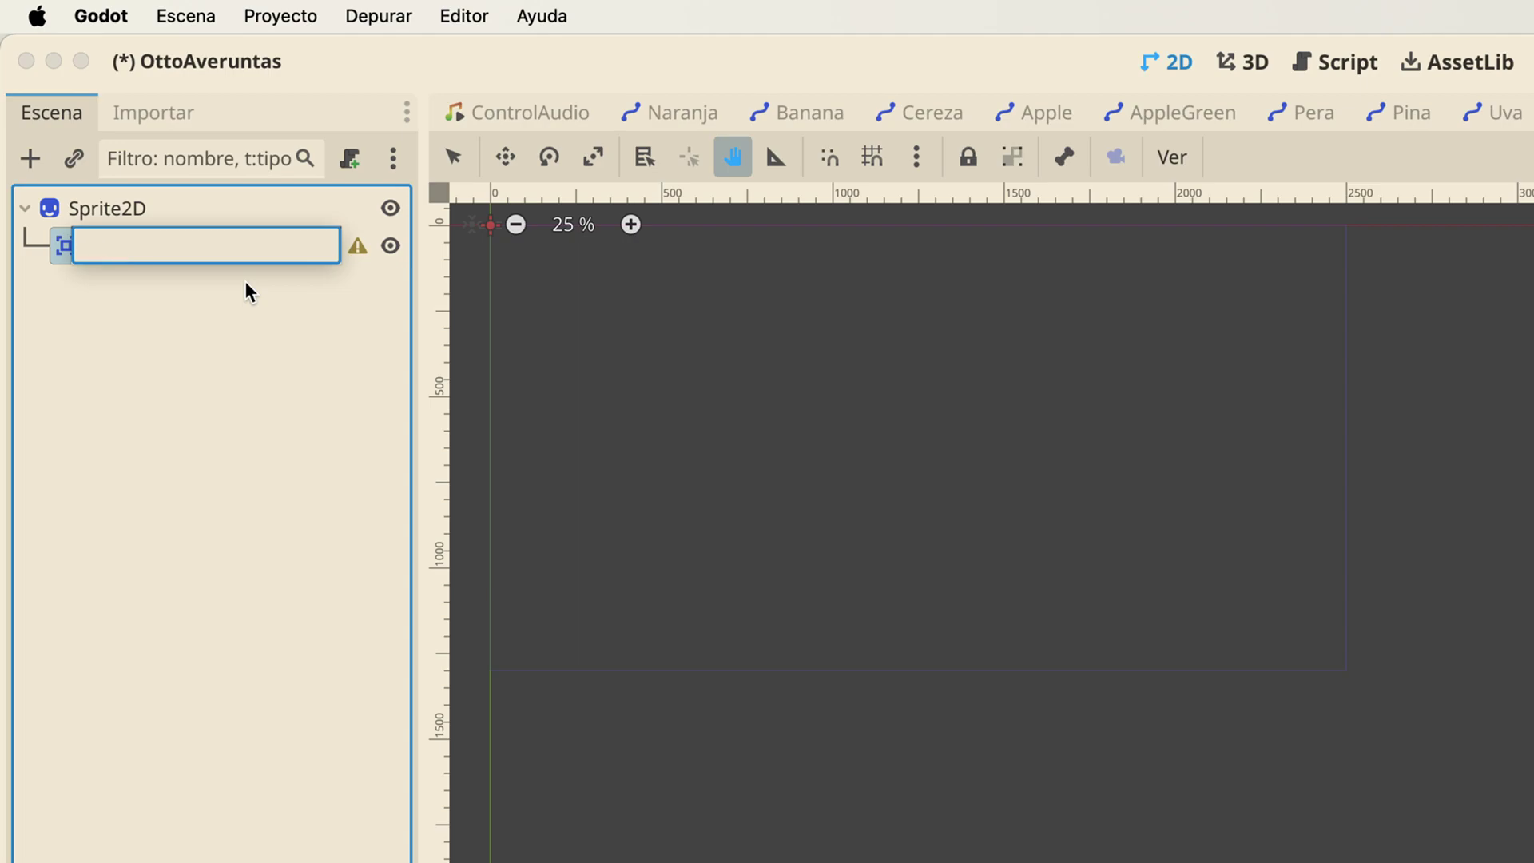
type("aspa")
key("Return")
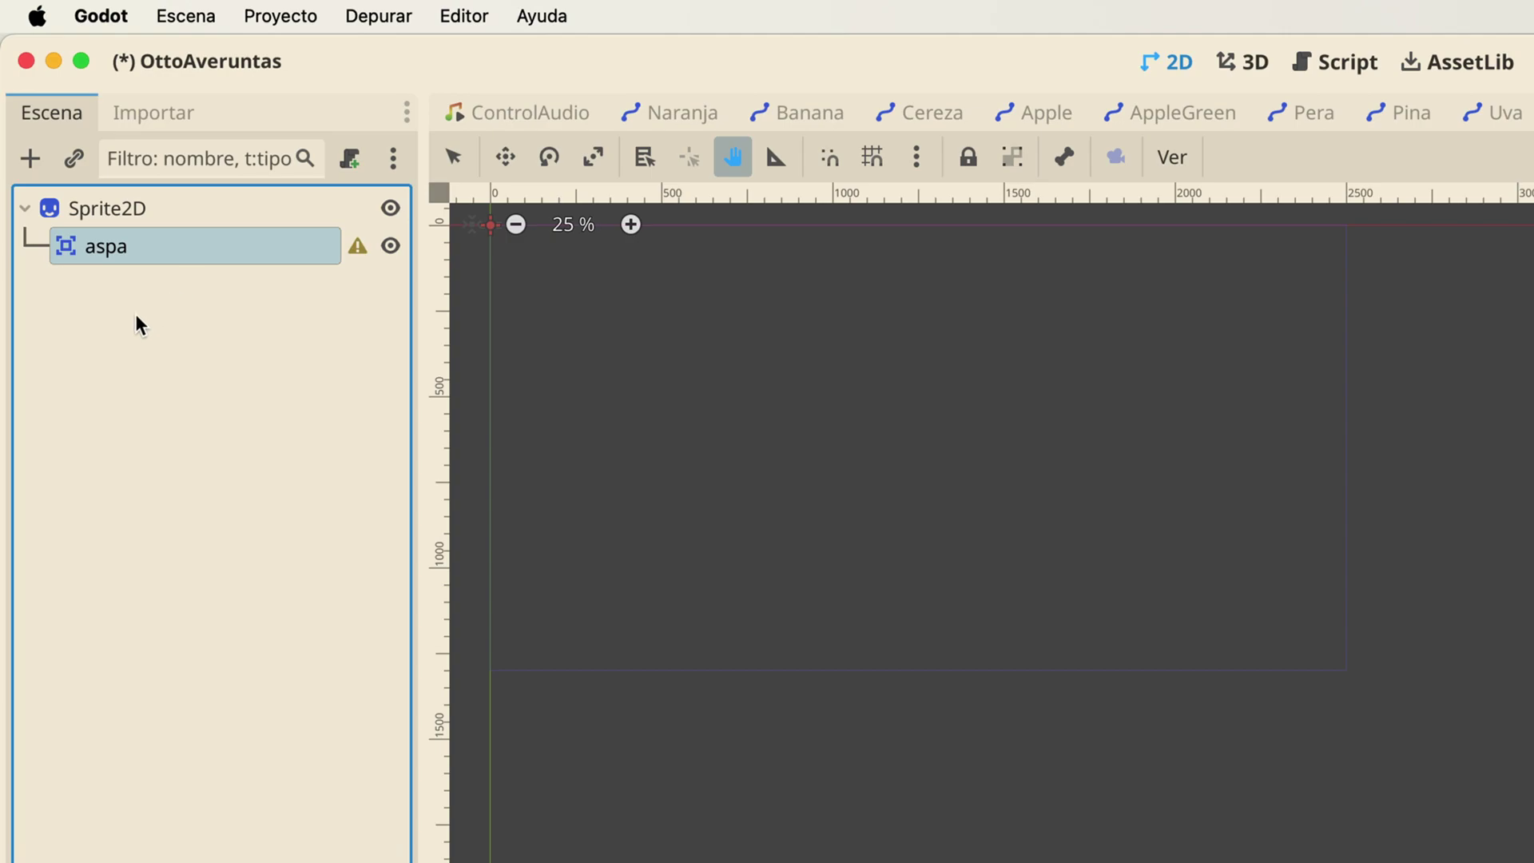
Make aspa the scene root and rename the Sprite2D to body
right_click(114, 248)
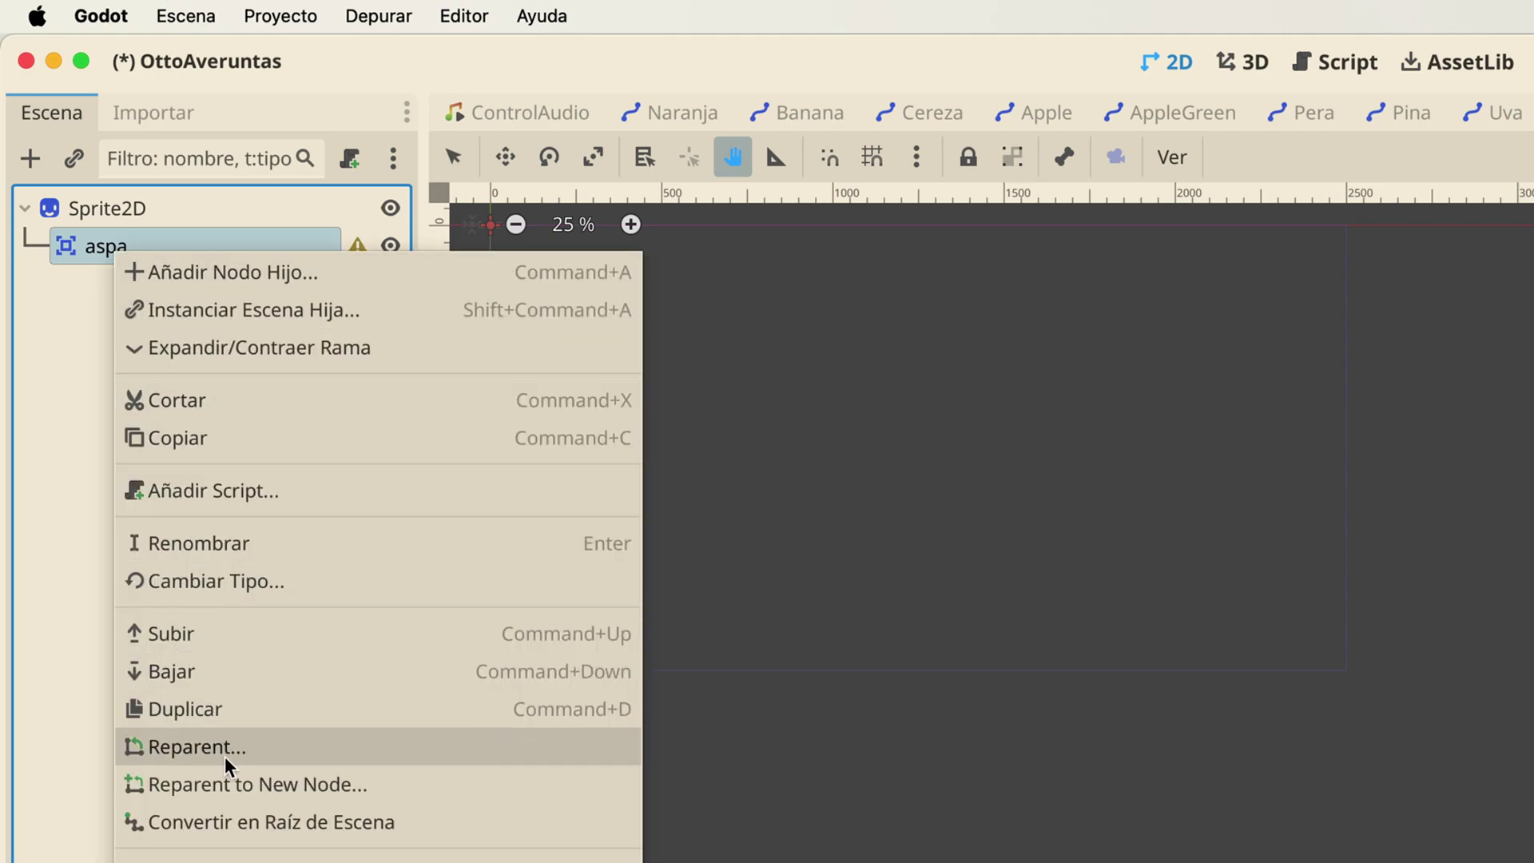
left_click(48, 318)
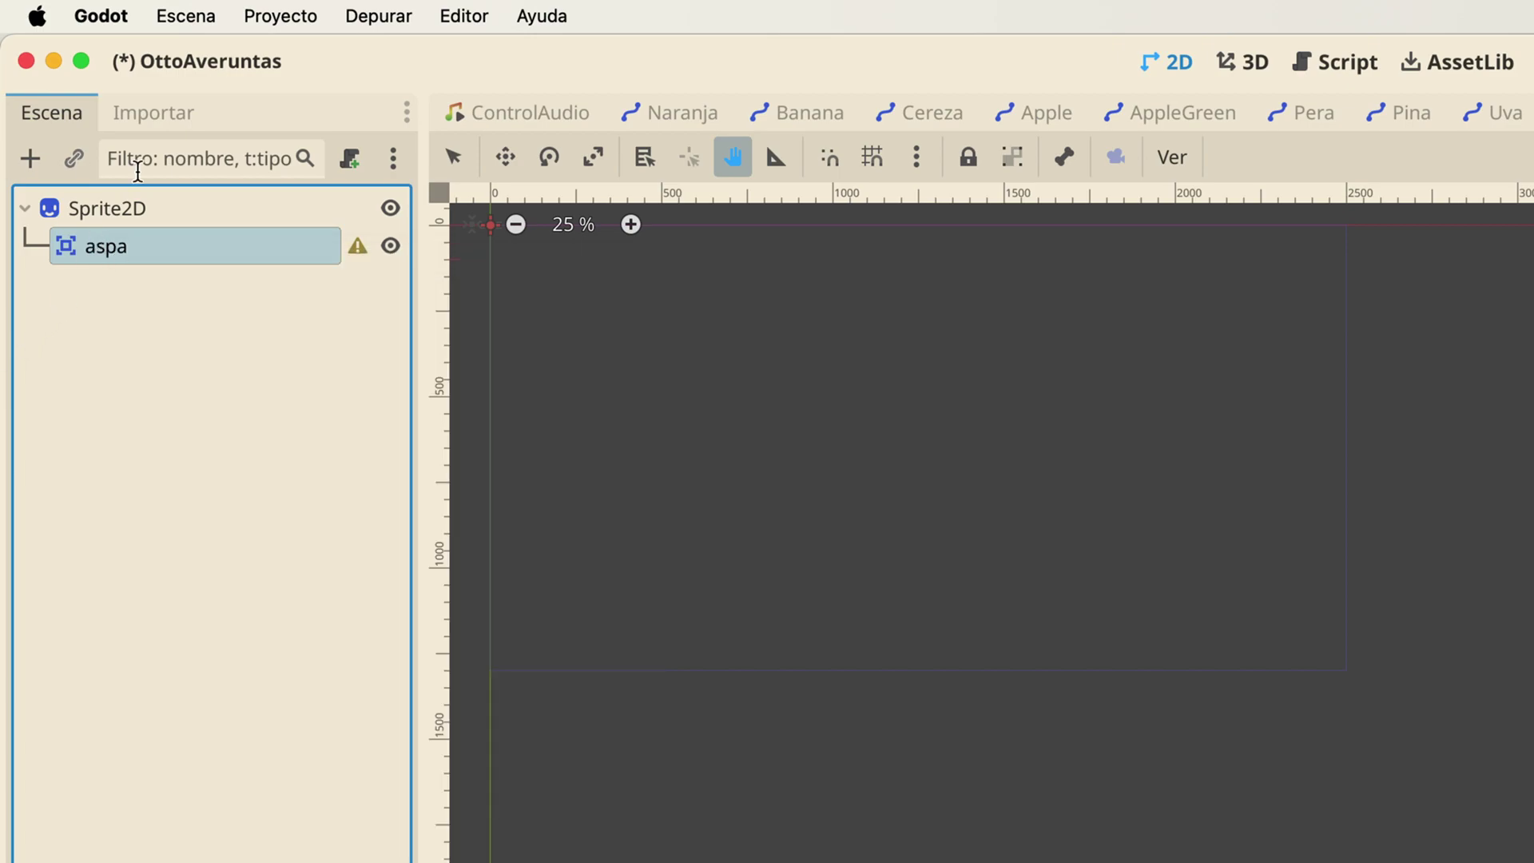
right_click(119, 248)
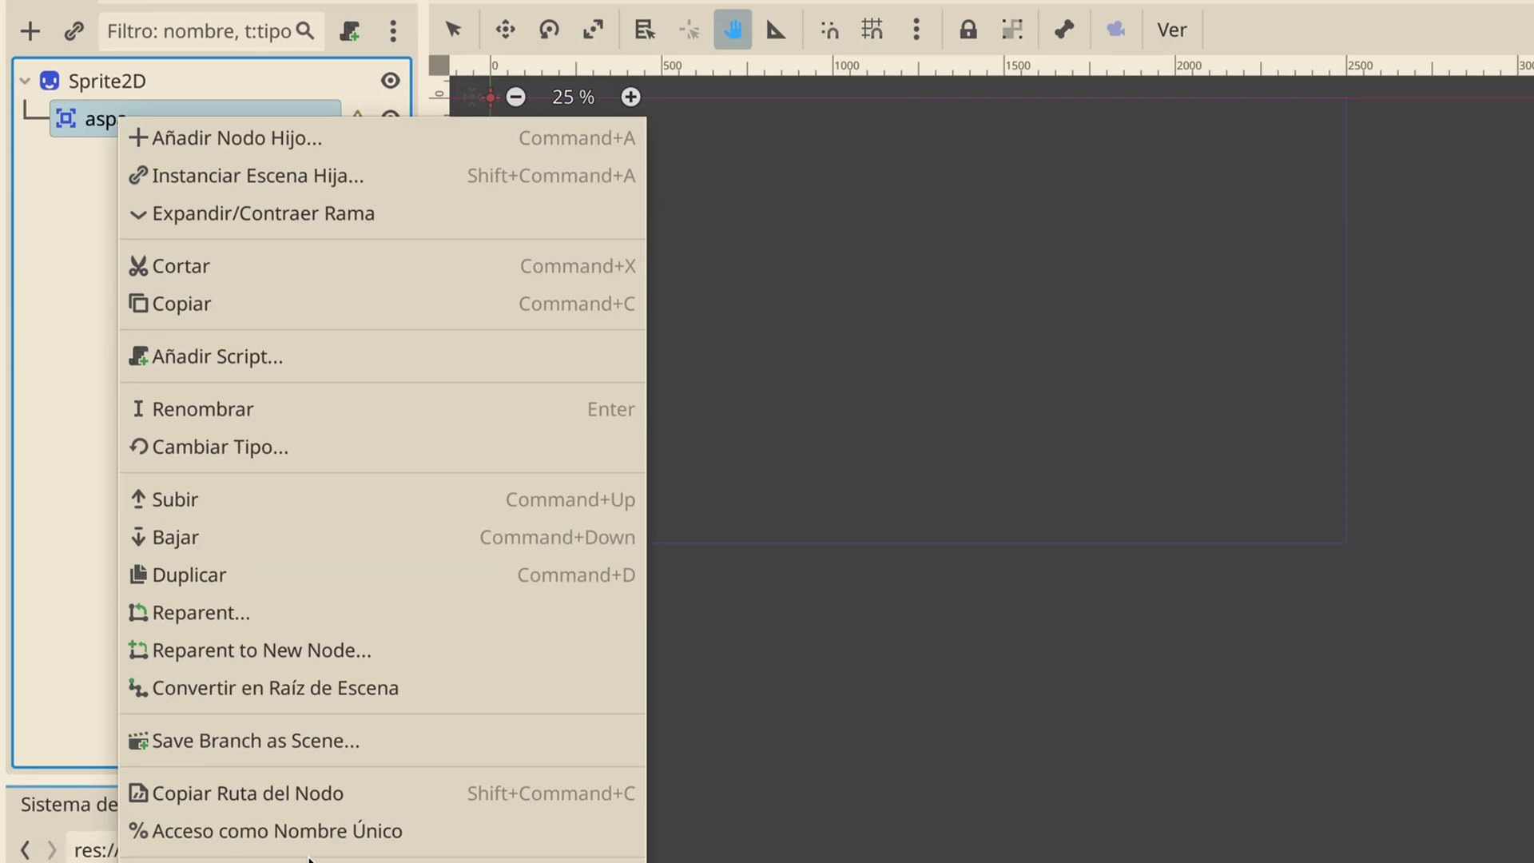
left_click(293, 690)
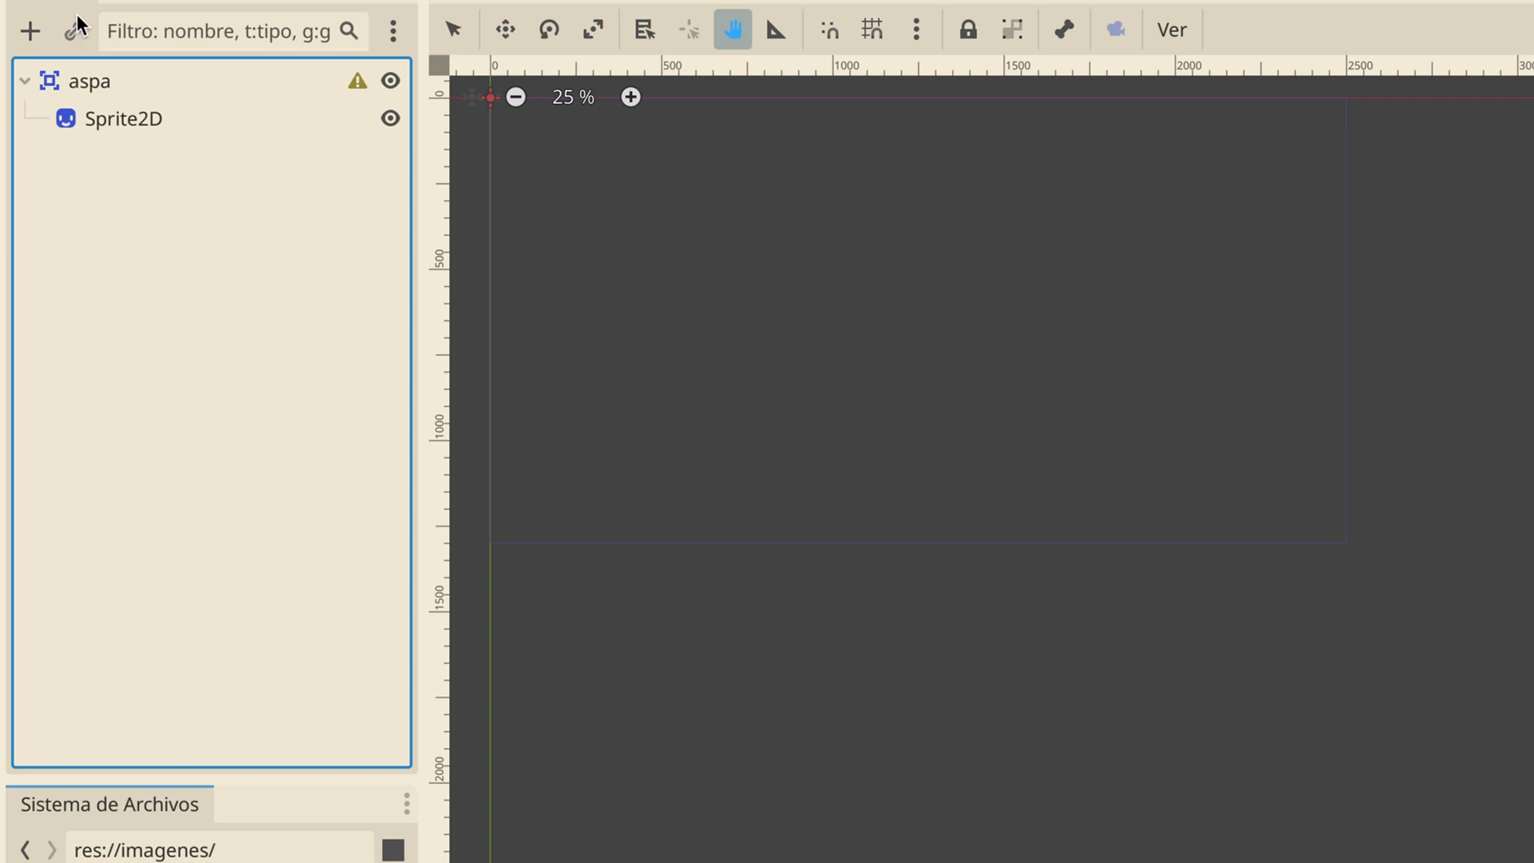
left_click(133, 117)
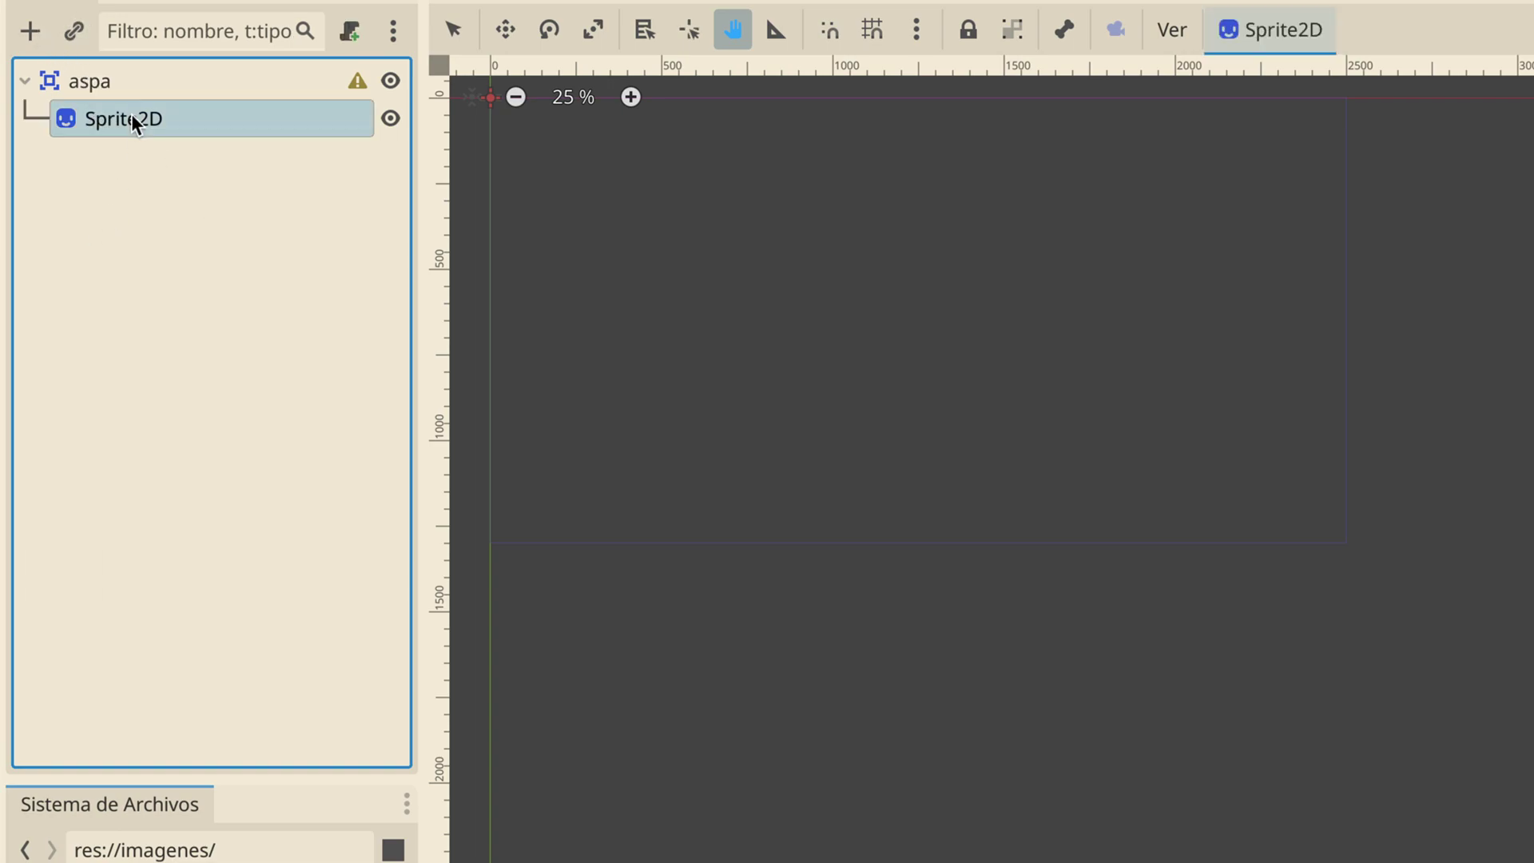
left_click(132, 116)
type("body")
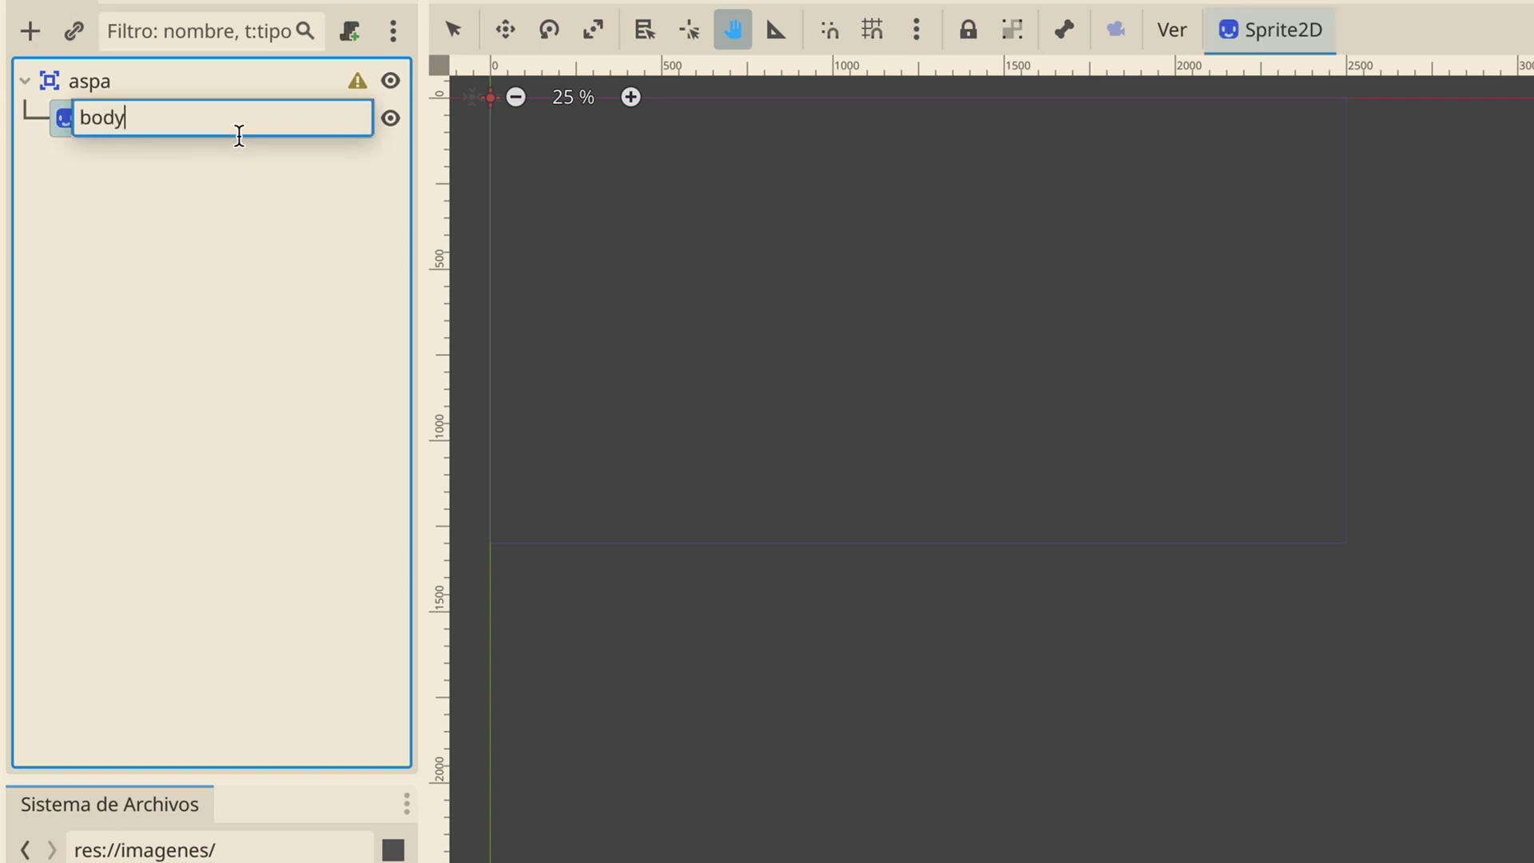
key("Return")
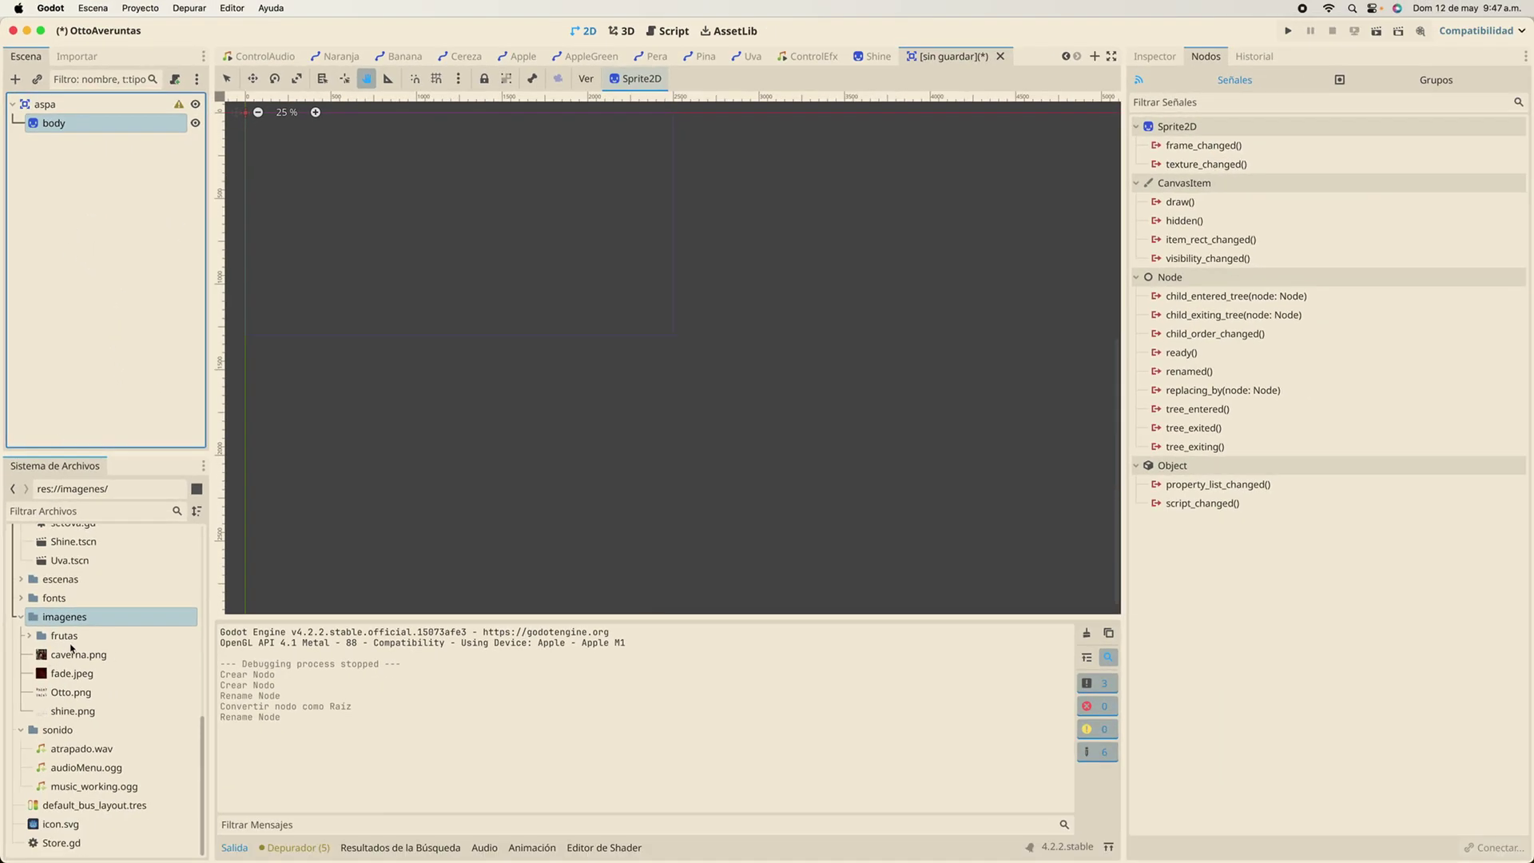
Drag aspa.png from Finder into the project's imagenes folder
key("ctrl+Up")
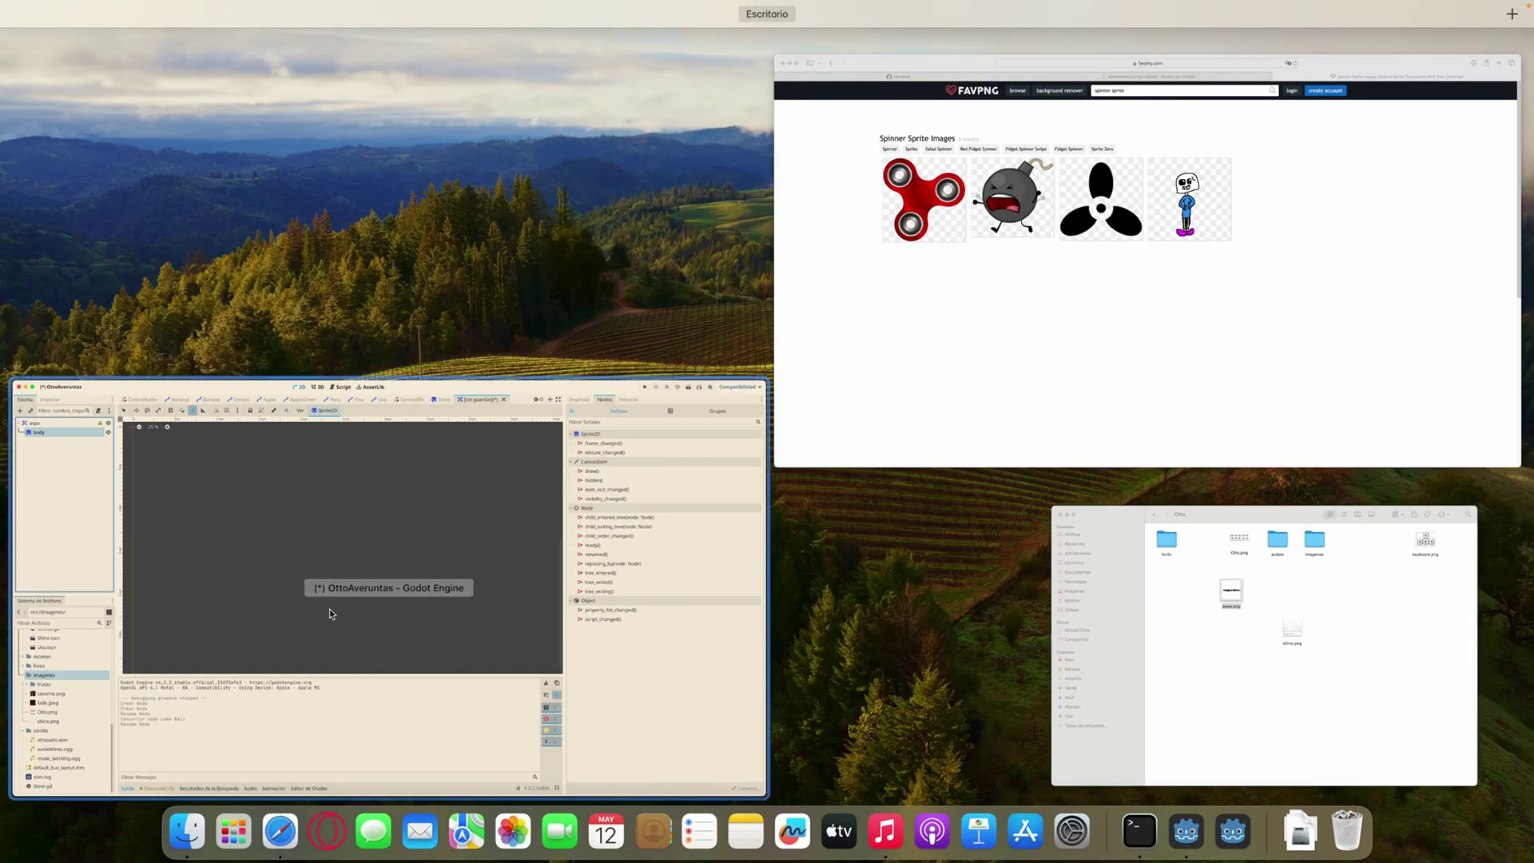
left_click(1270, 607)
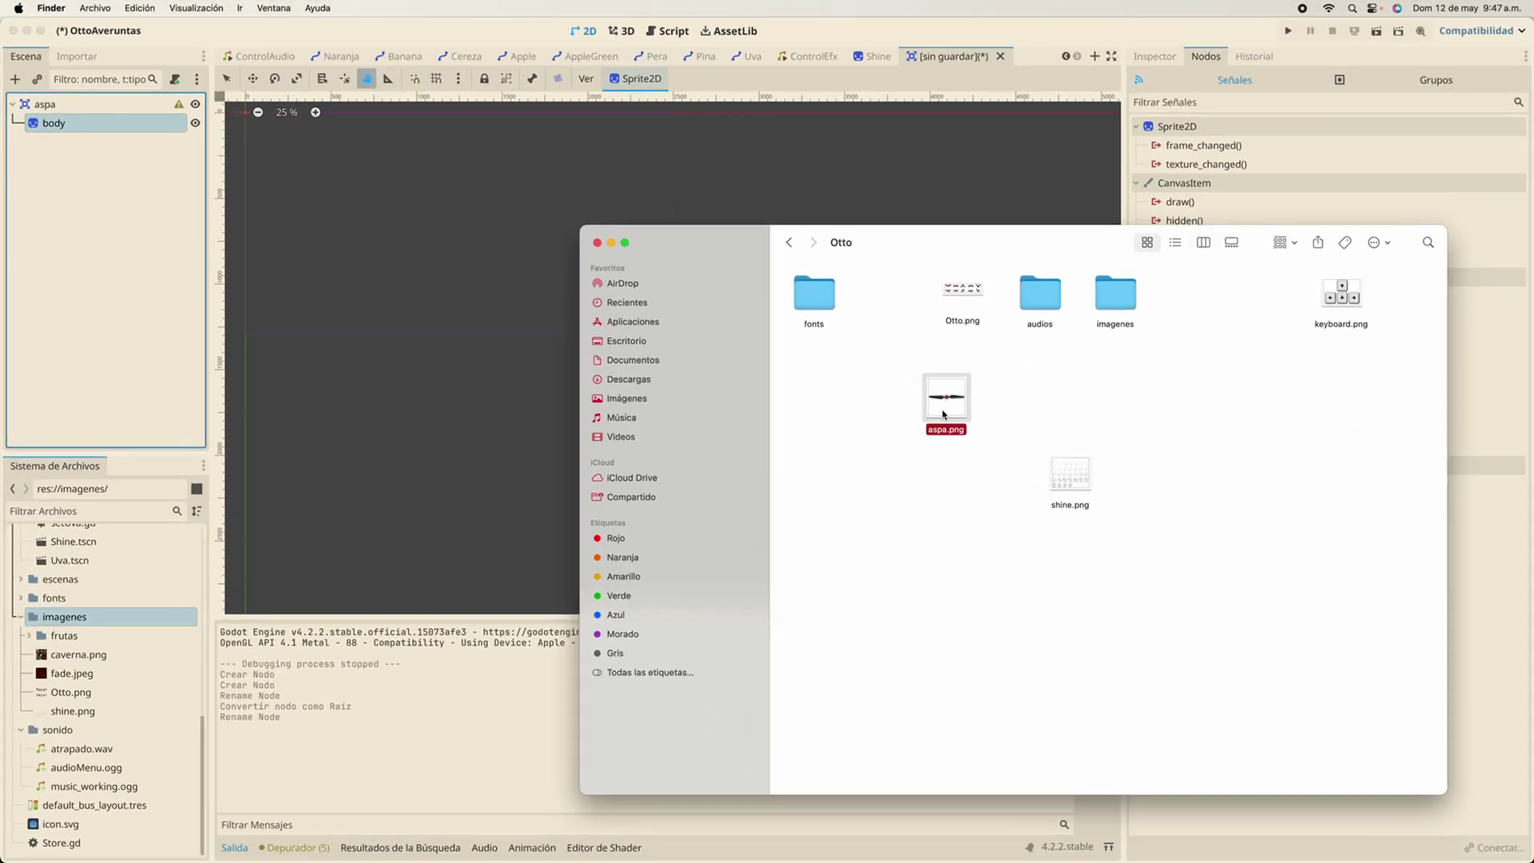
left_click_drag(951, 401, 63, 626)
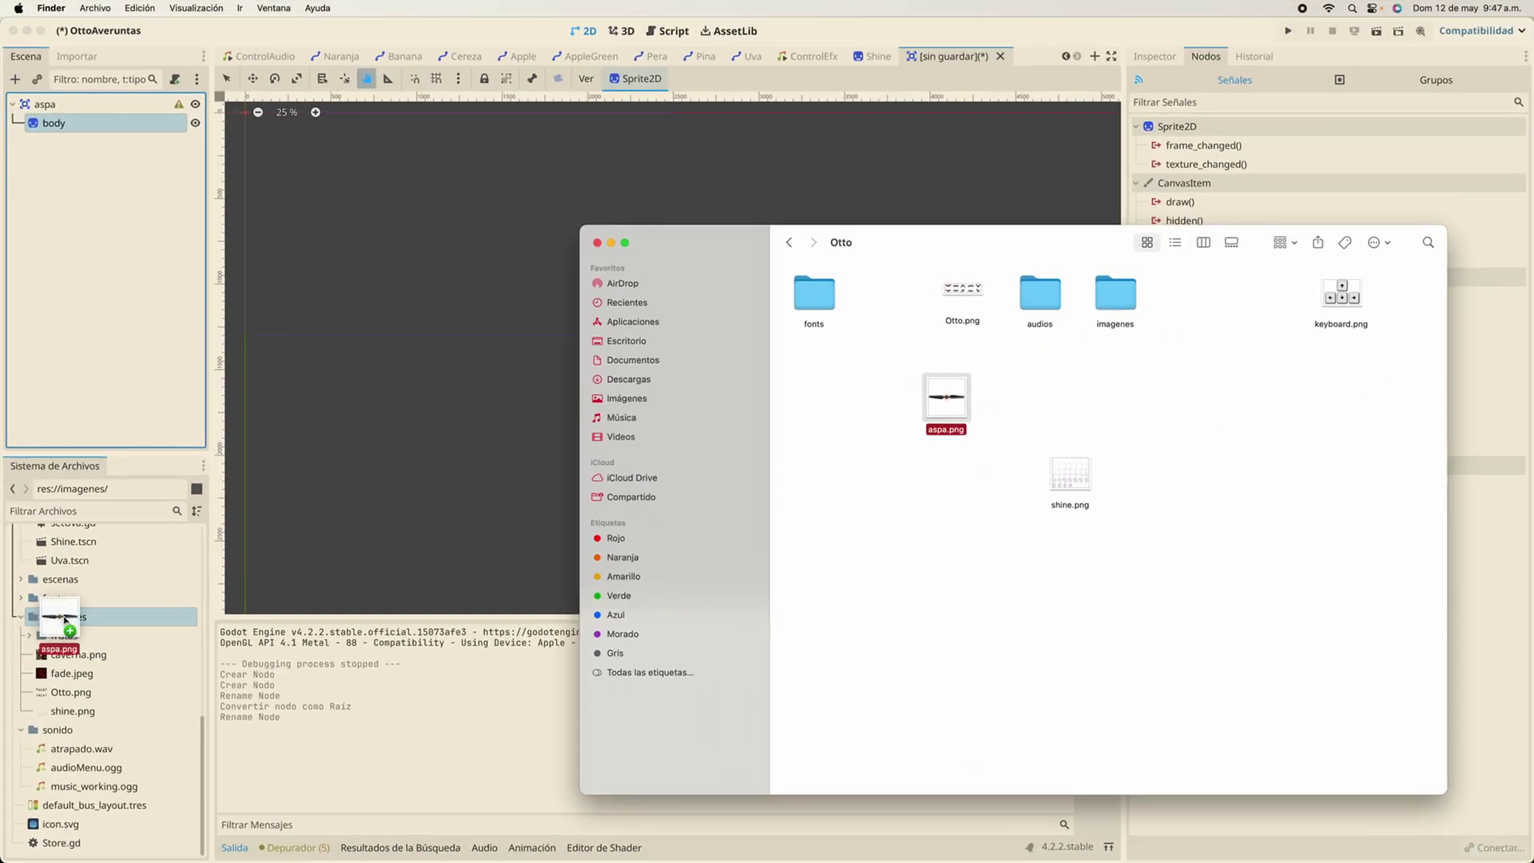
left_click(94, 463)
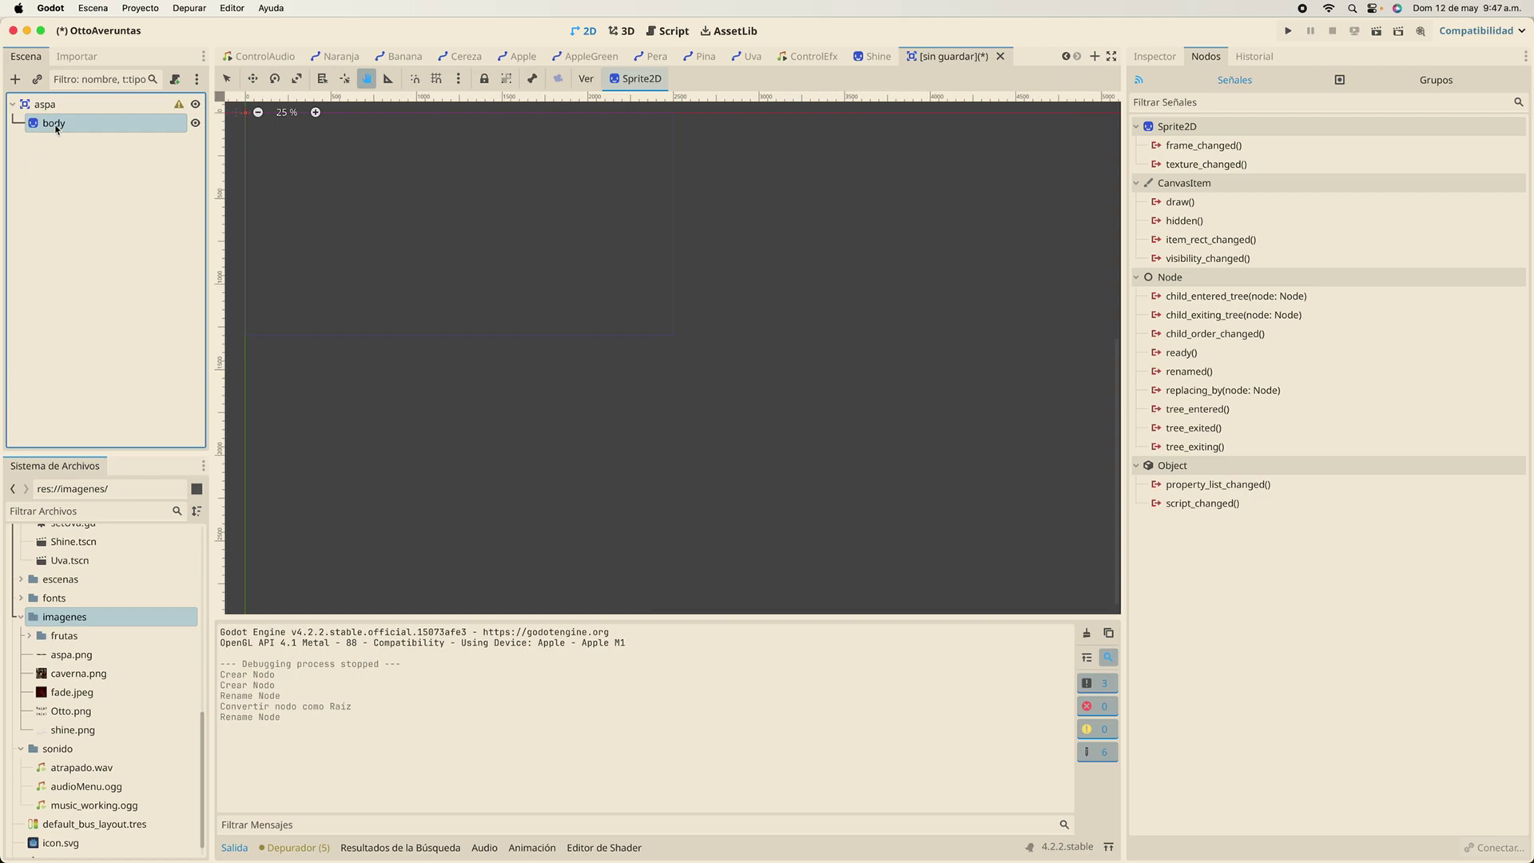
Assign aspa.png as the body sprite's Texture and center the propeller in view
left_click(64, 662)
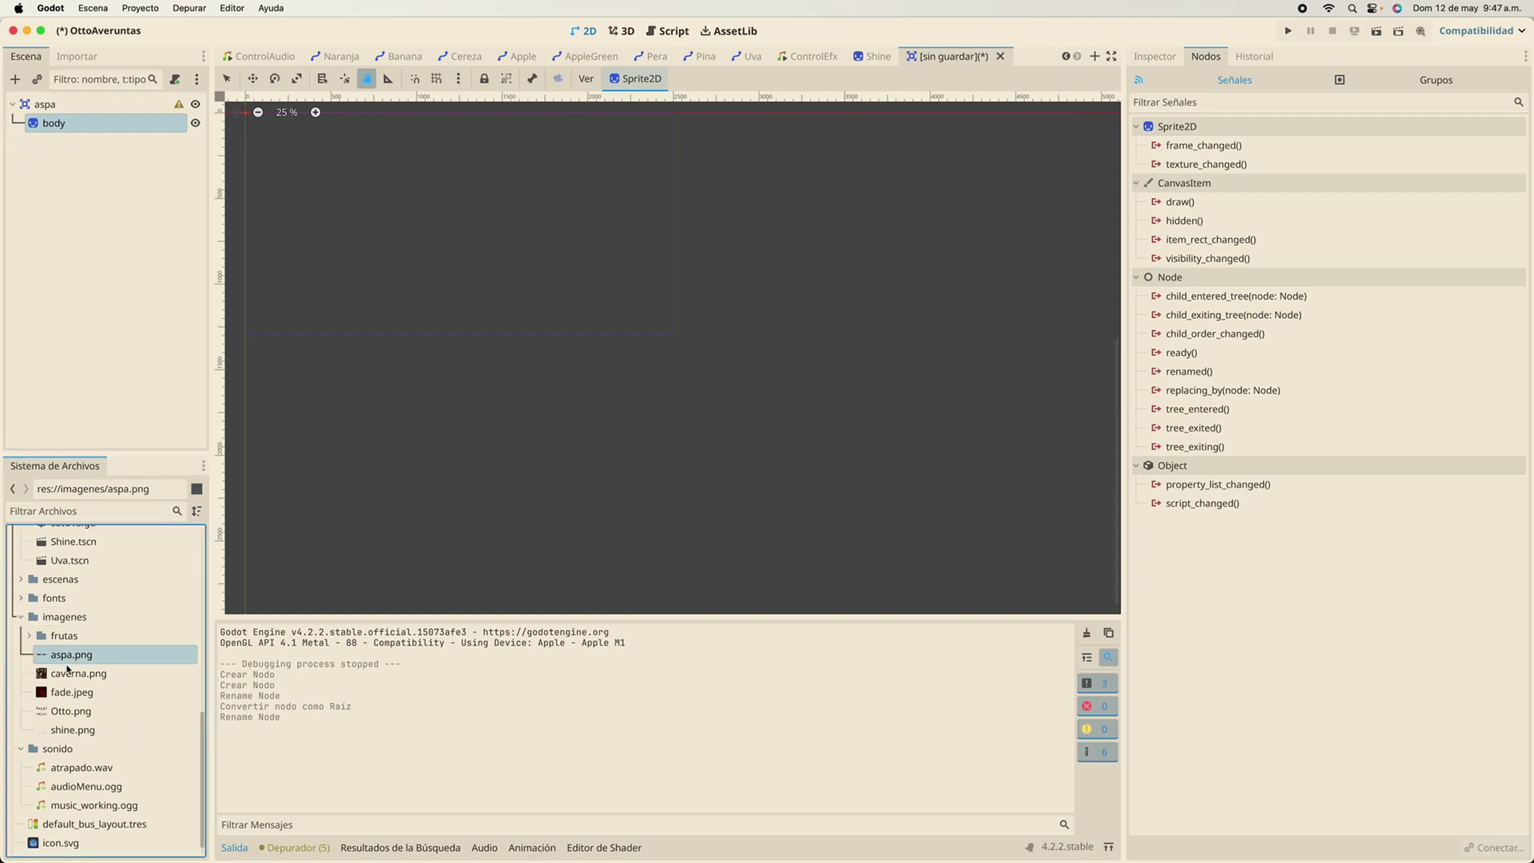
left_click(1155, 56)
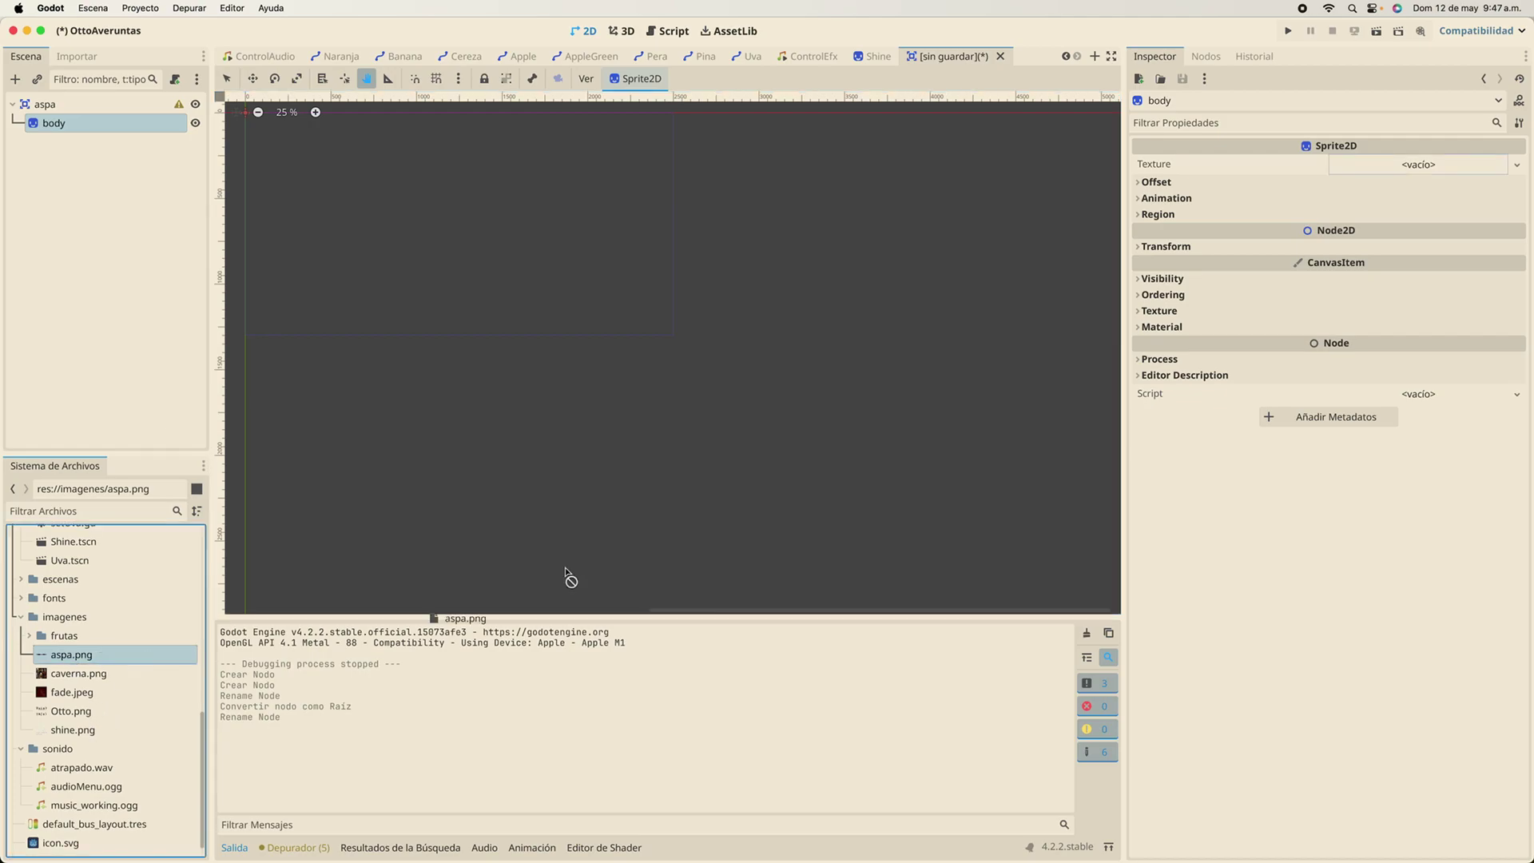
left_click_drag(72, 662, 1418, 165)
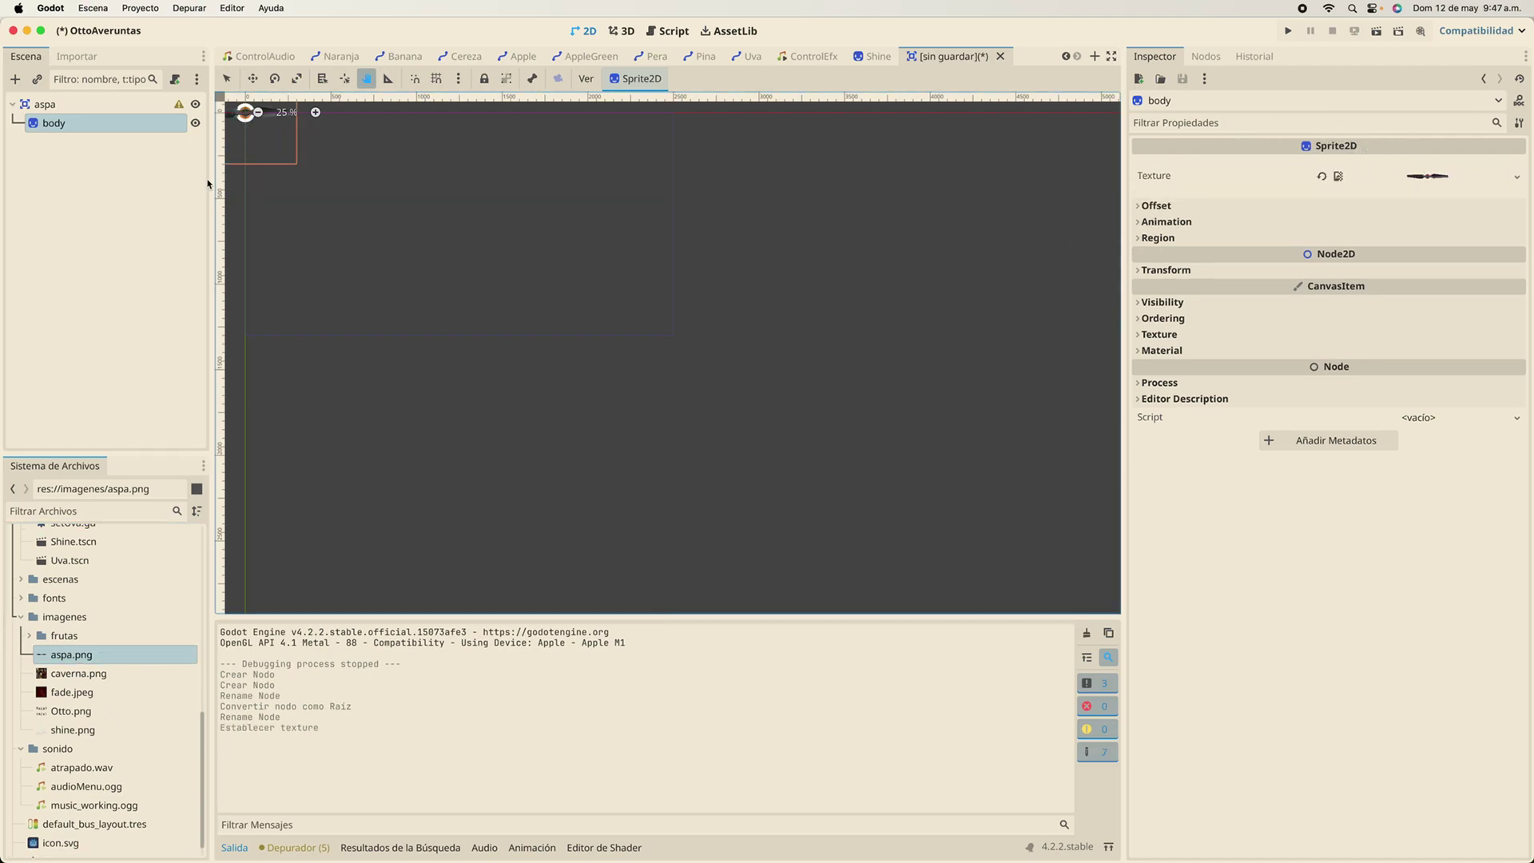
left_click_drag(437, 273, 843, 558)
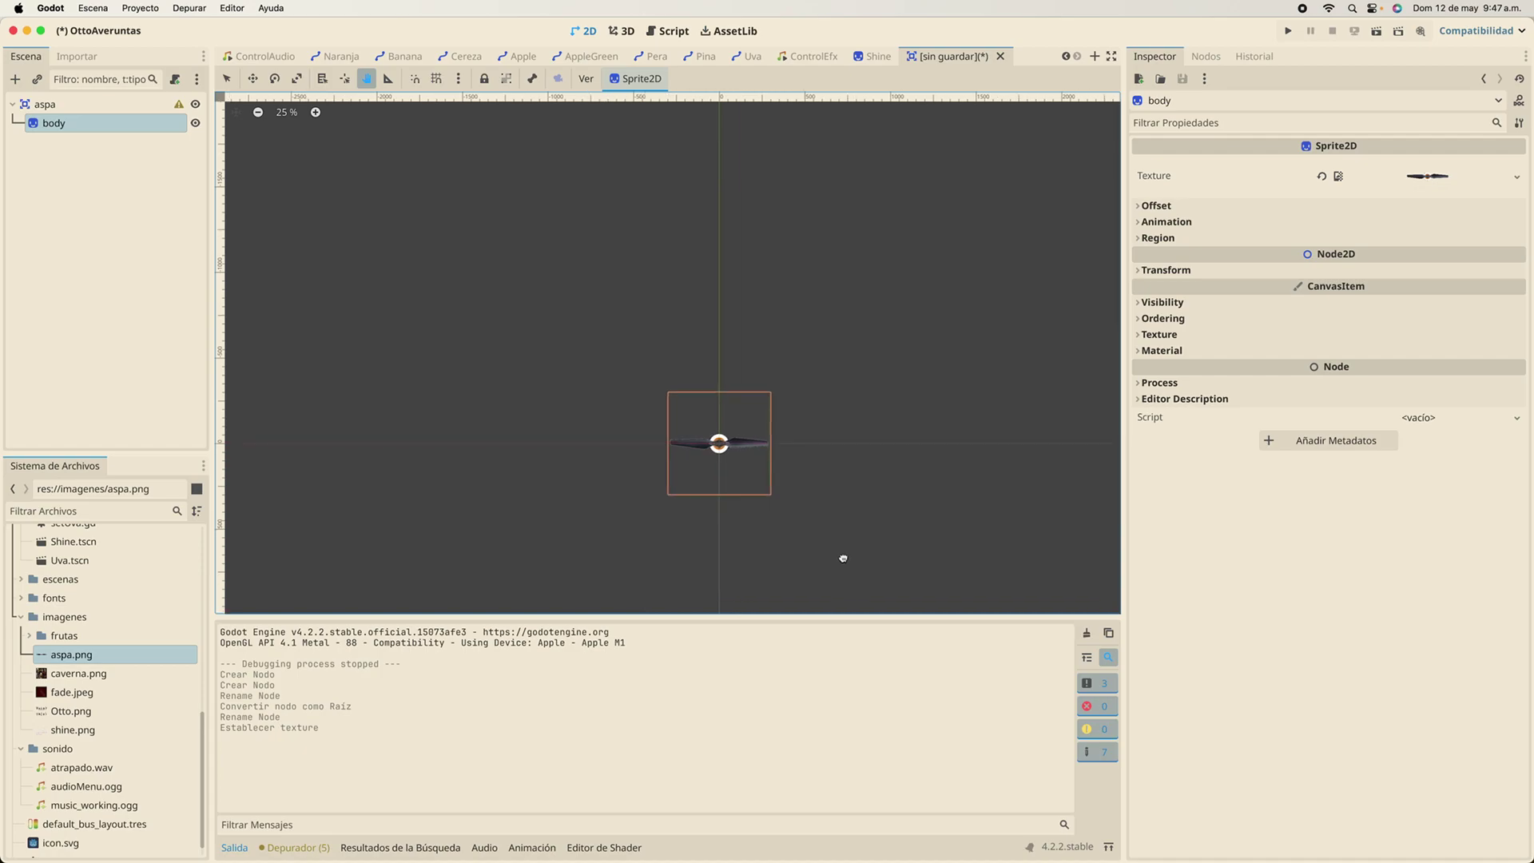
left_click_drag(815, 500, 660, 341)
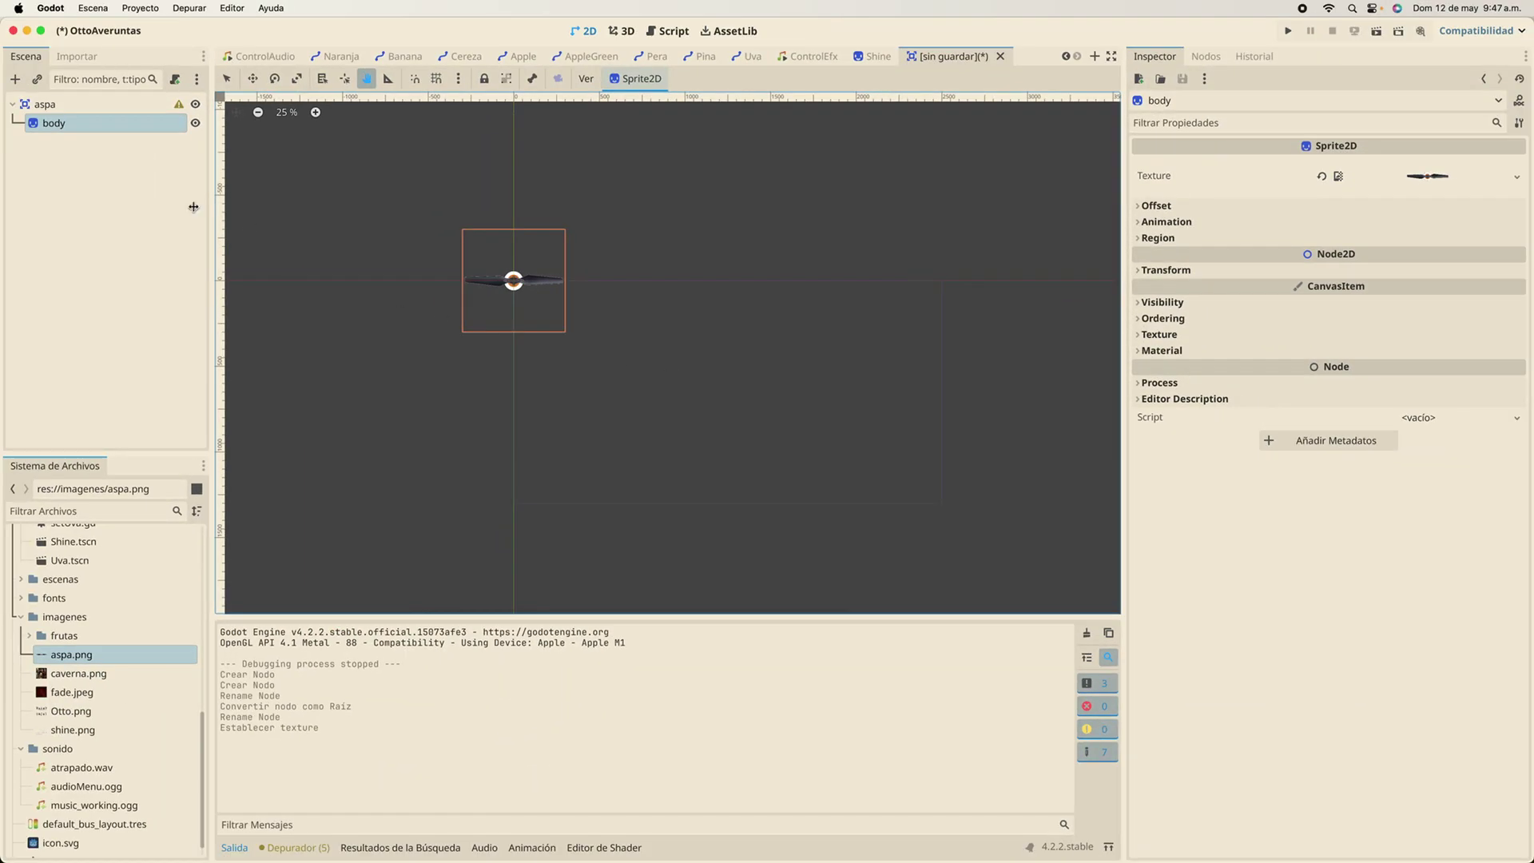
Set the body sprite's linked Transform Scale to 2
left_click(74, 135)
left_click(1142, 270)
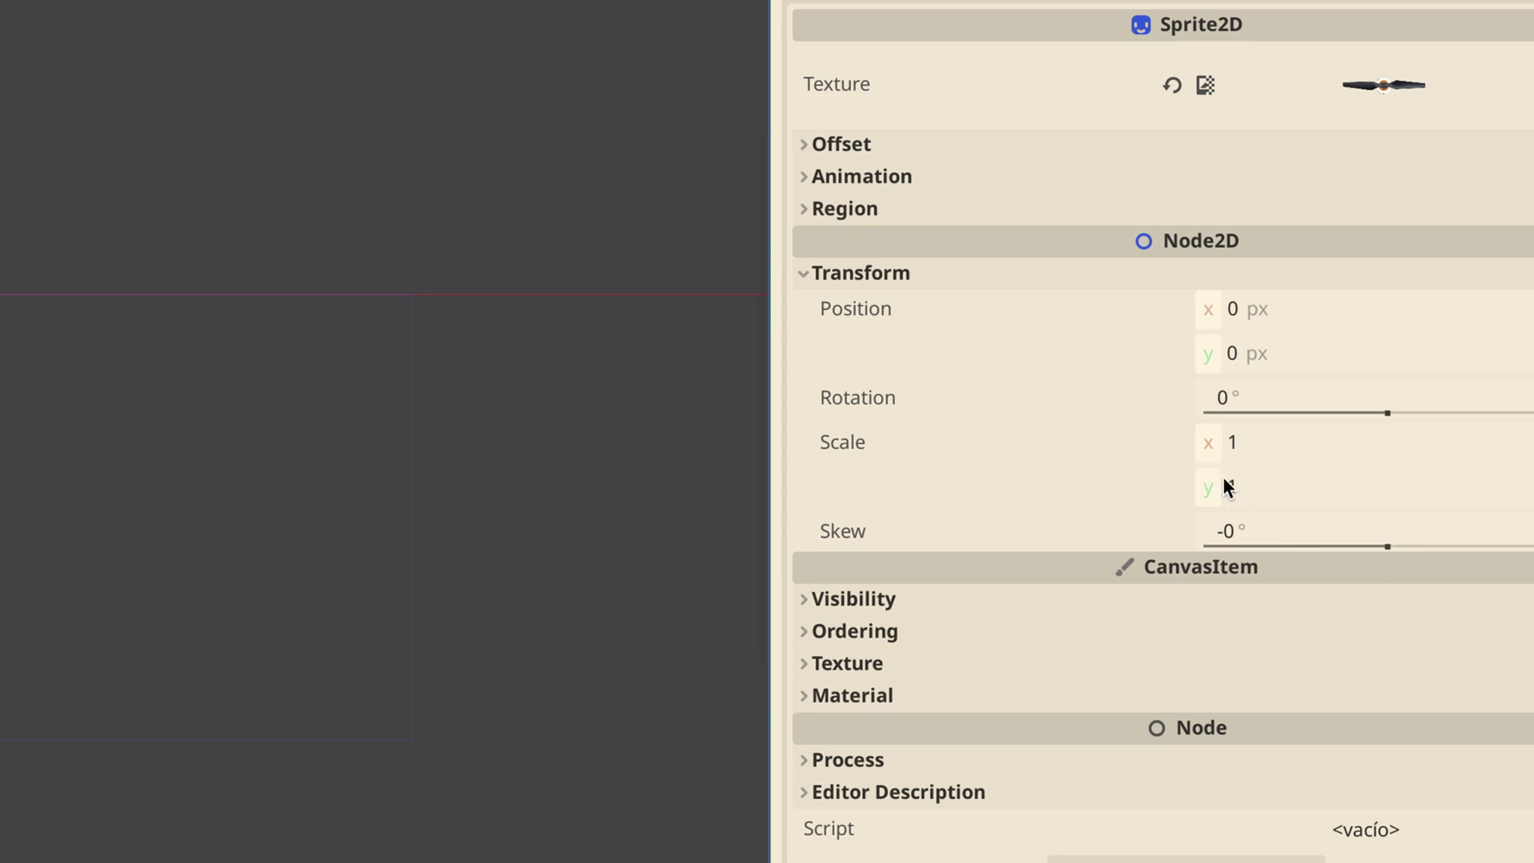
left_click(1249, 449)
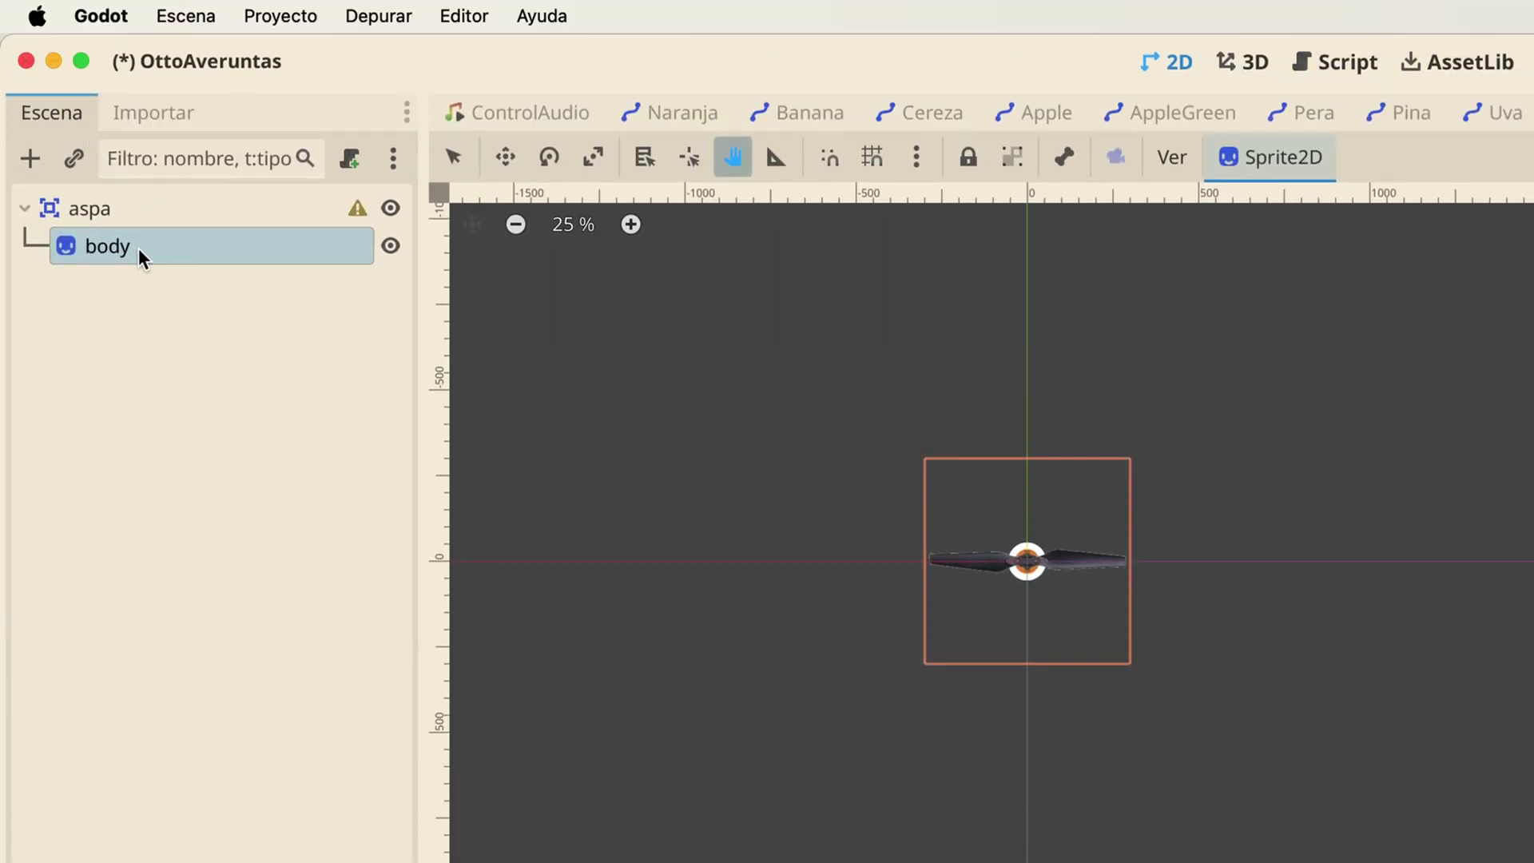
left_click(98, 212)
left_click(86, 243)
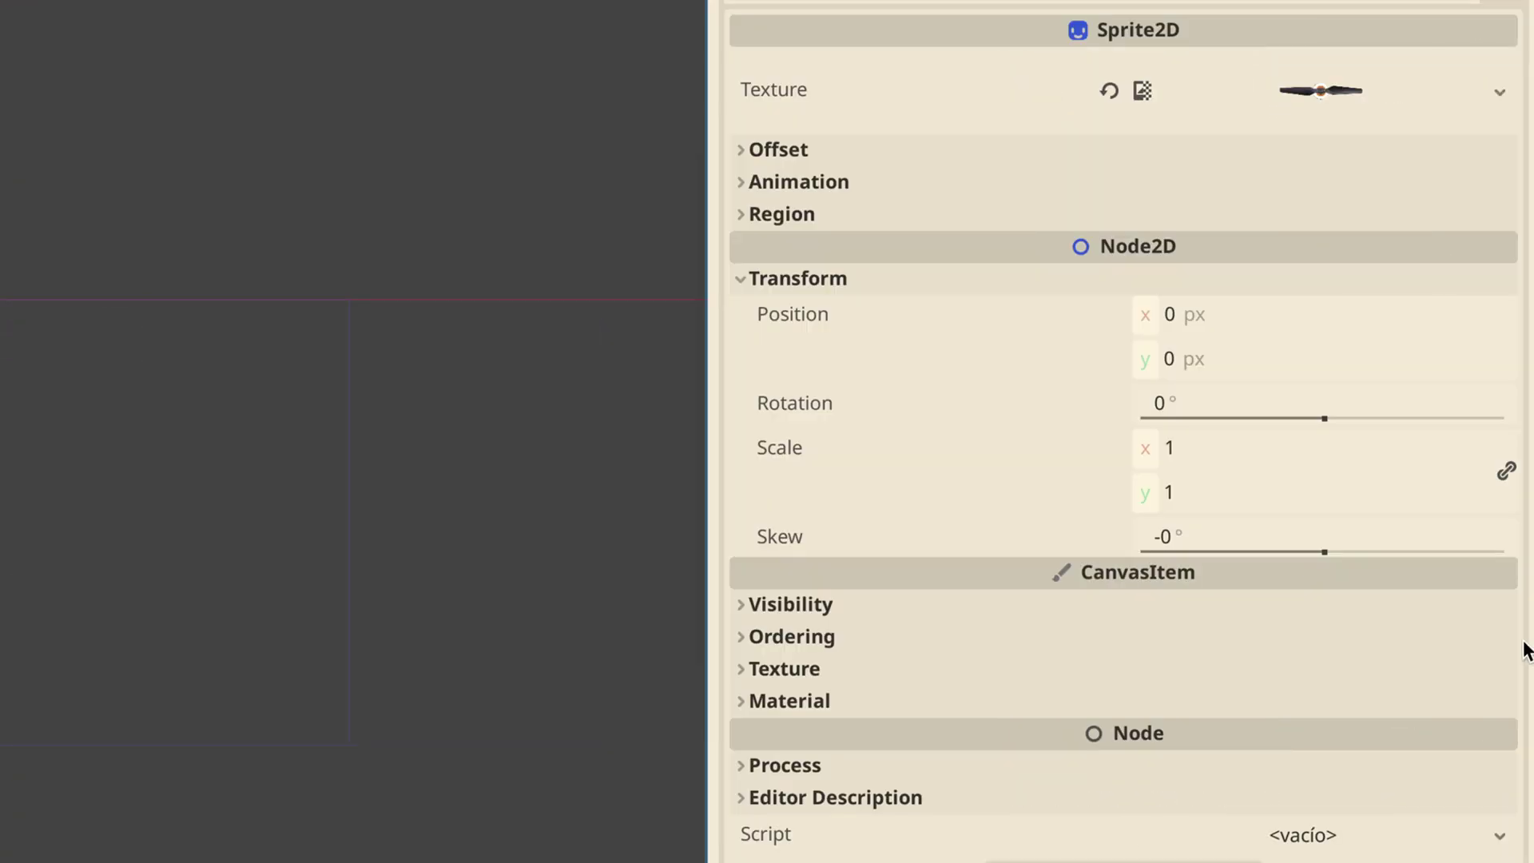
left_click(1206, 456)
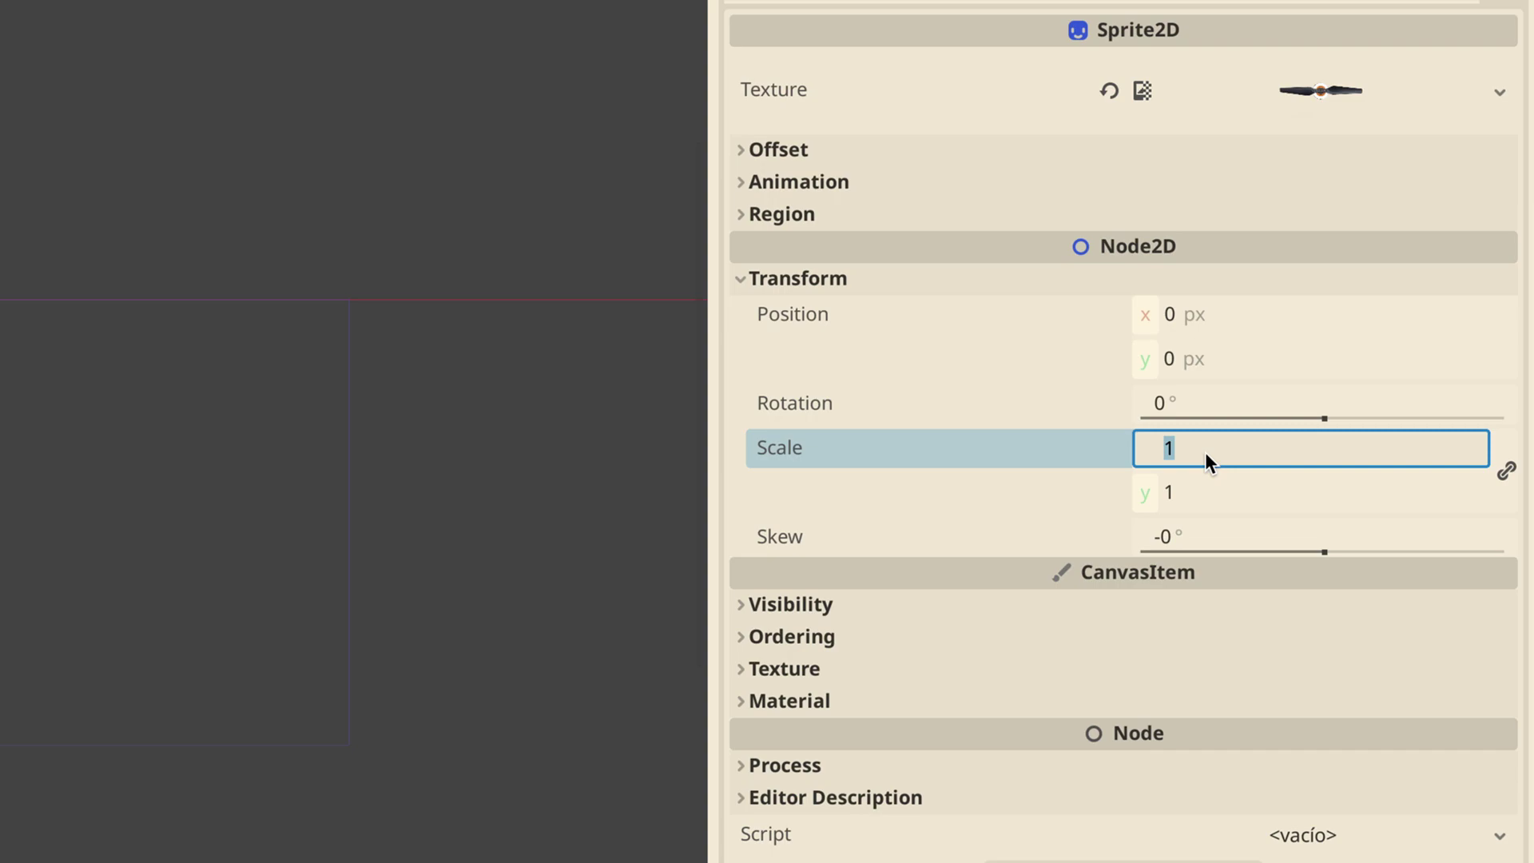
key("Return")
left_click(1193, 449)
key("Return")
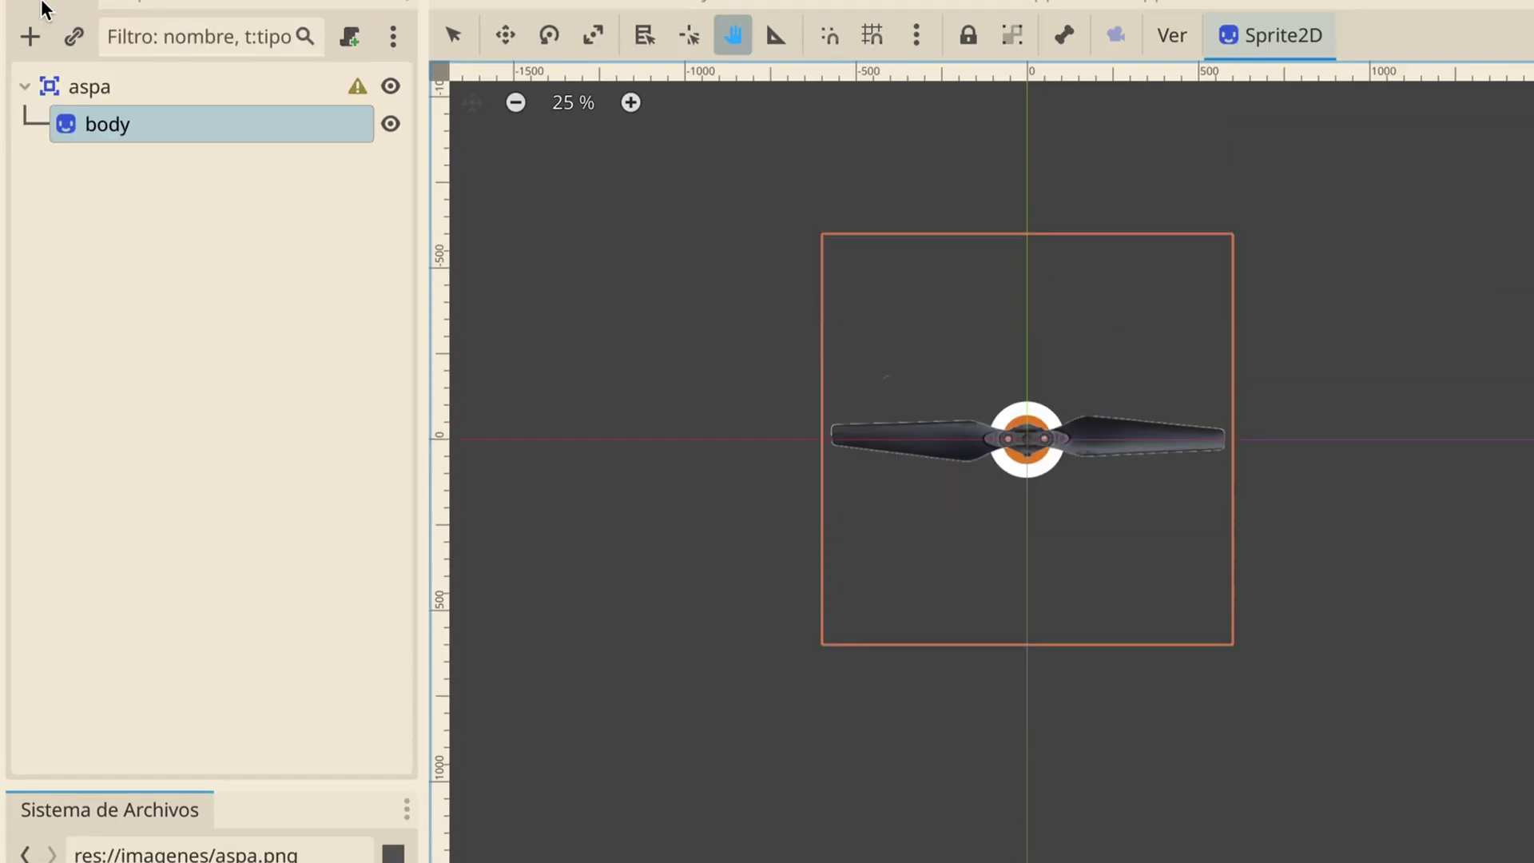
Add a CollisionShape2D child under the aspa root node
left_click(69, 87)
left_click(117, 124)
left_click(107, 88)
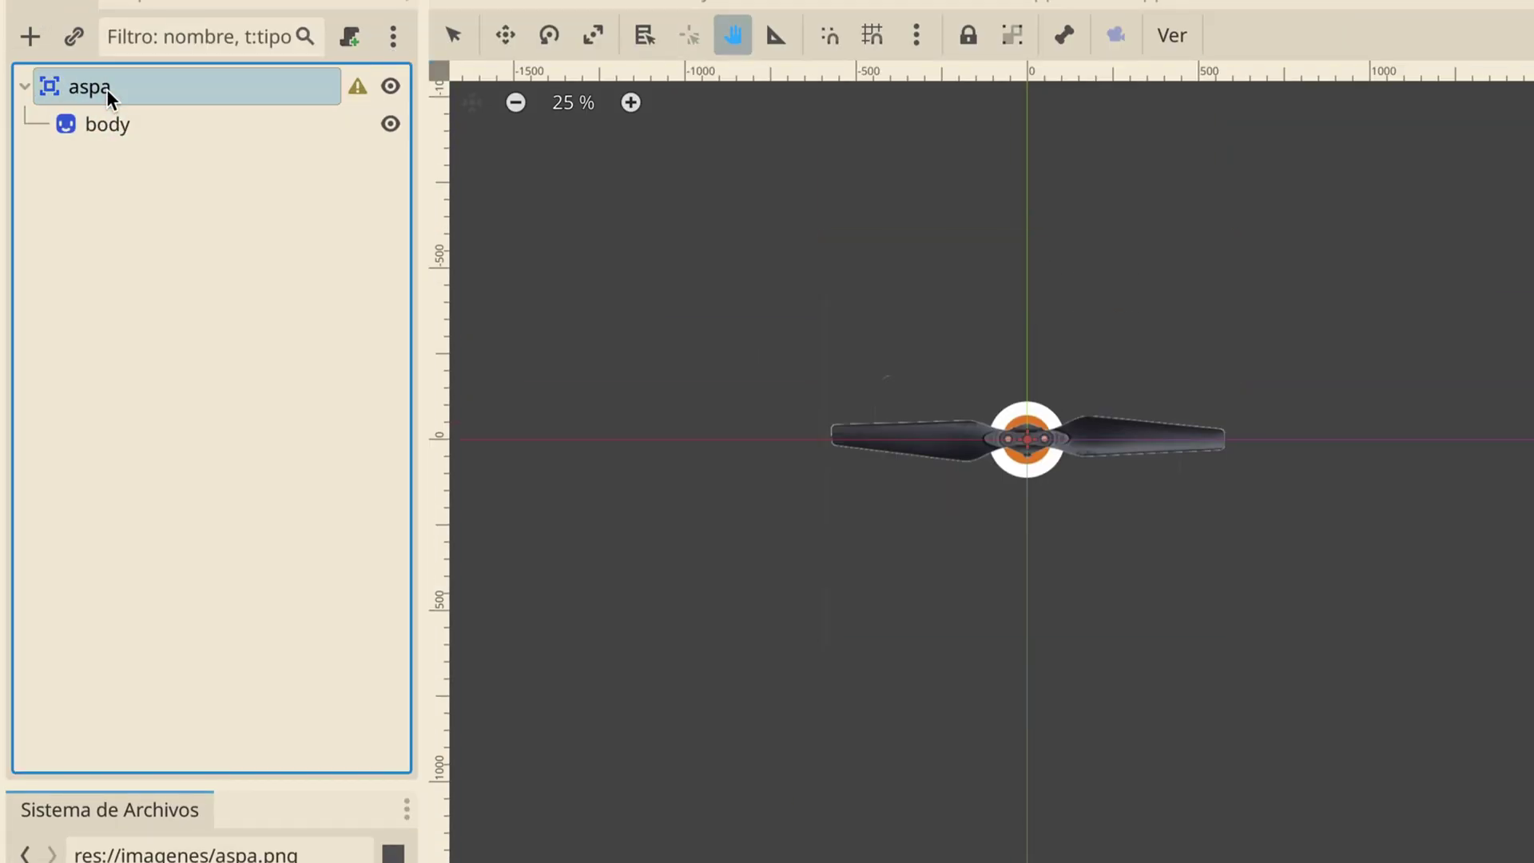
left_click(116, 128)
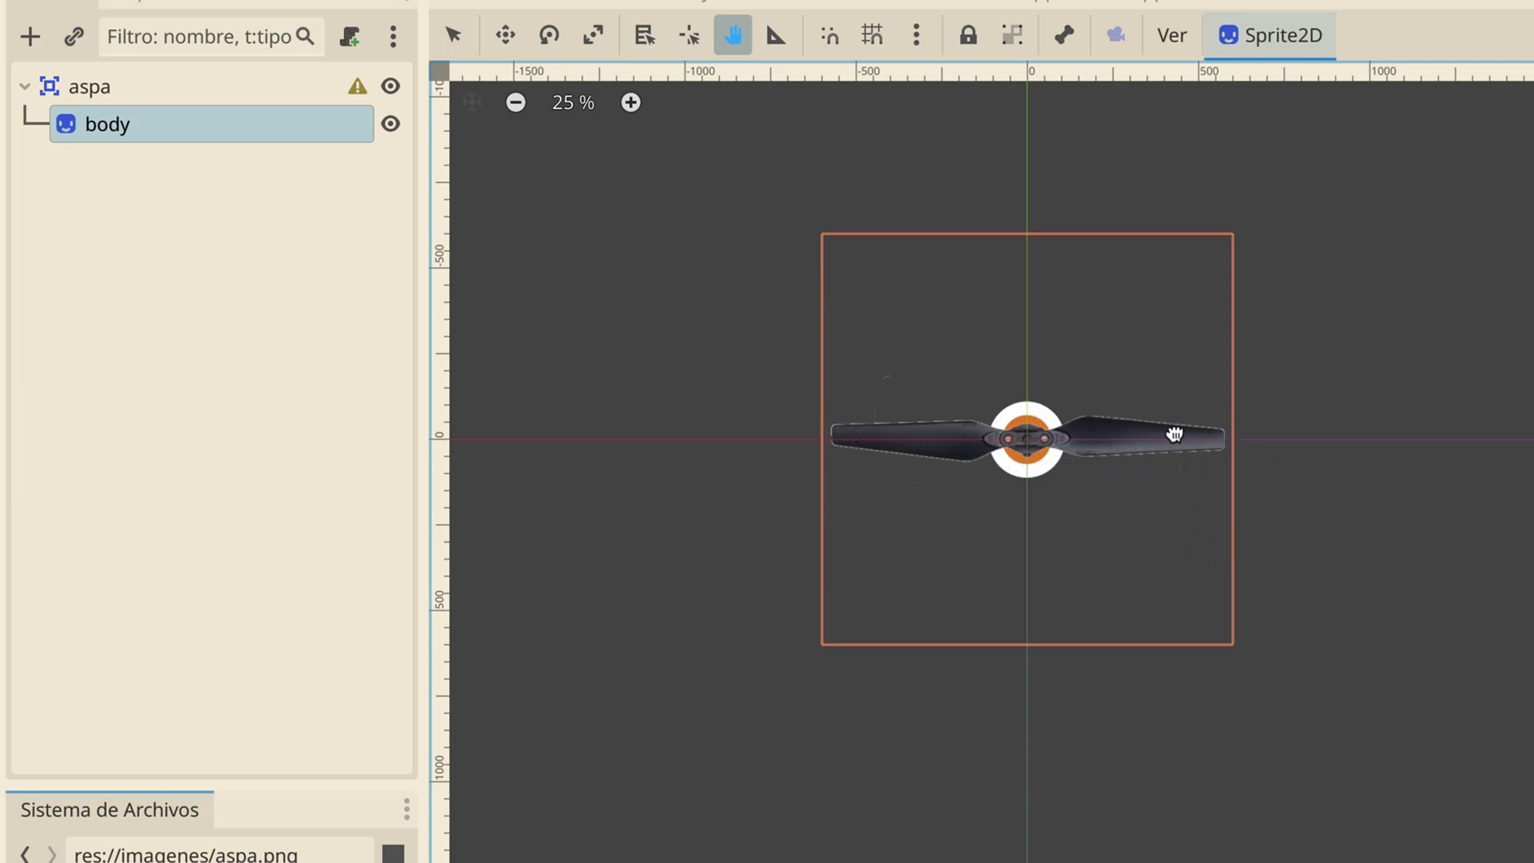
left_click(71, 88)
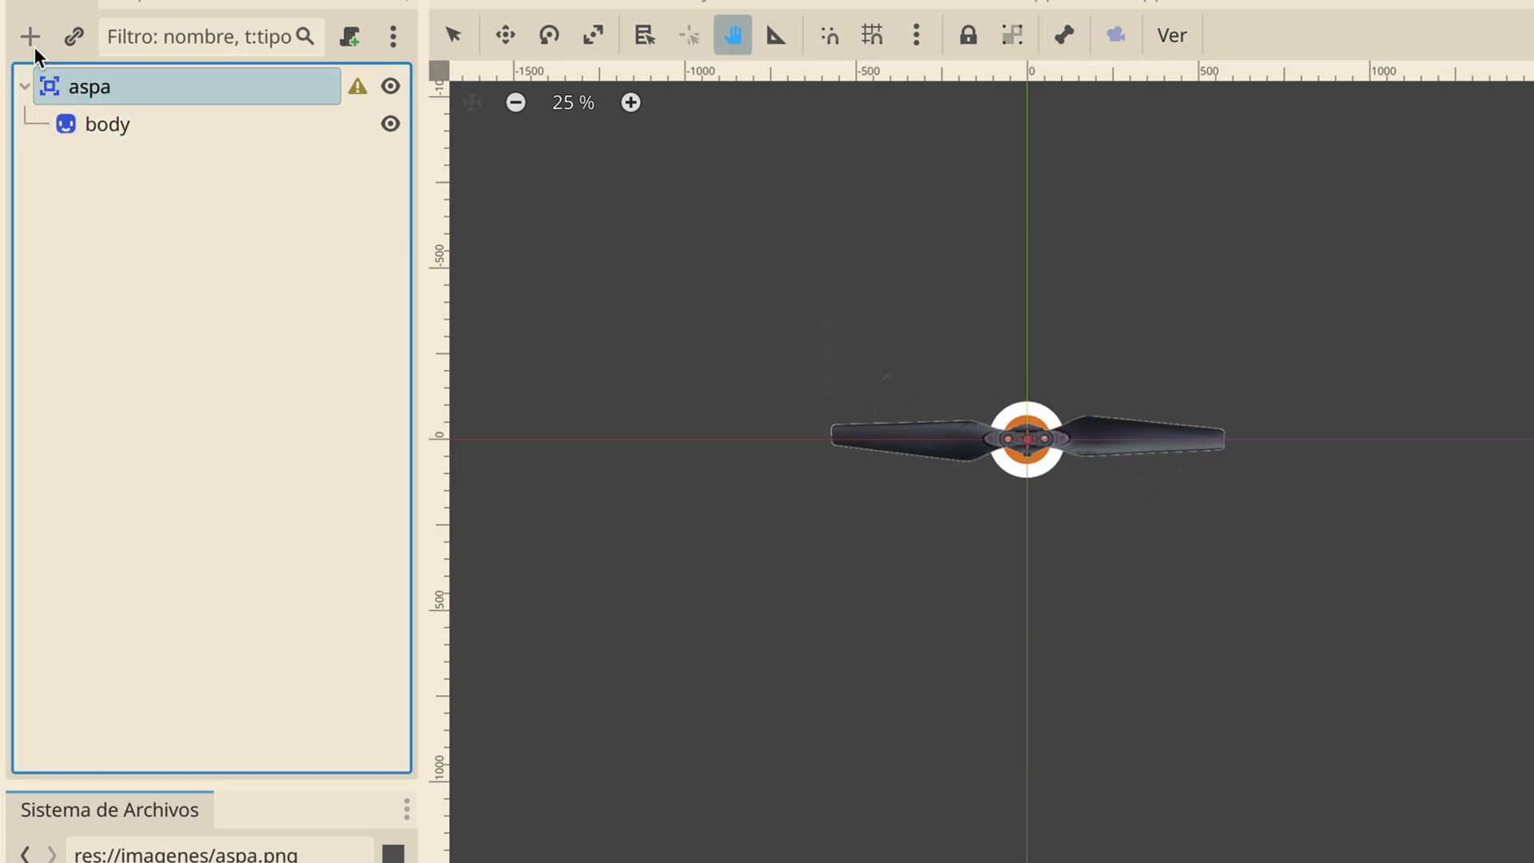
left_click(29, 36)
type("col")
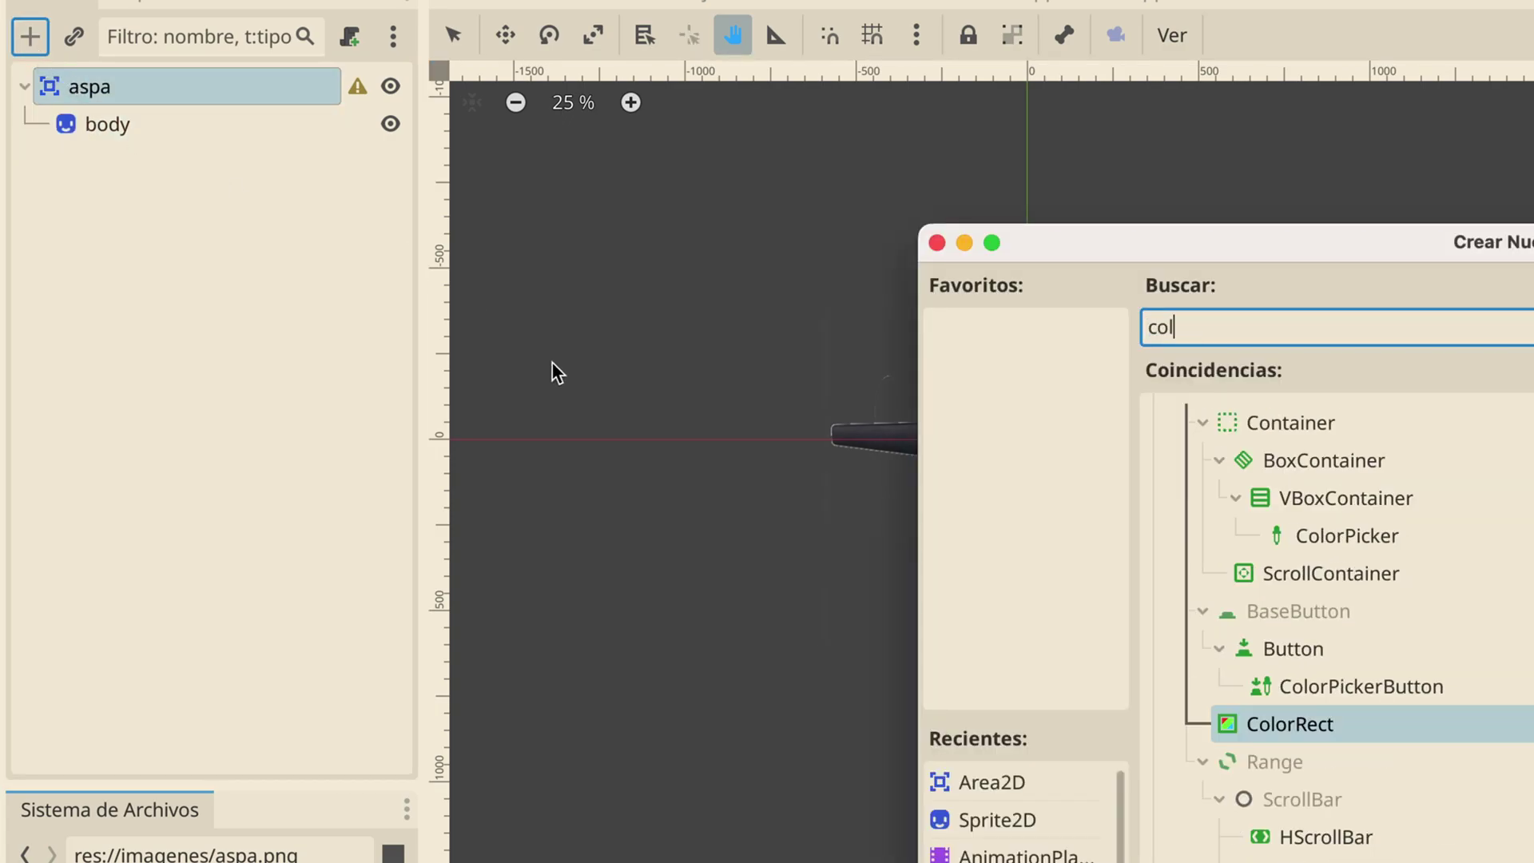
type("l")
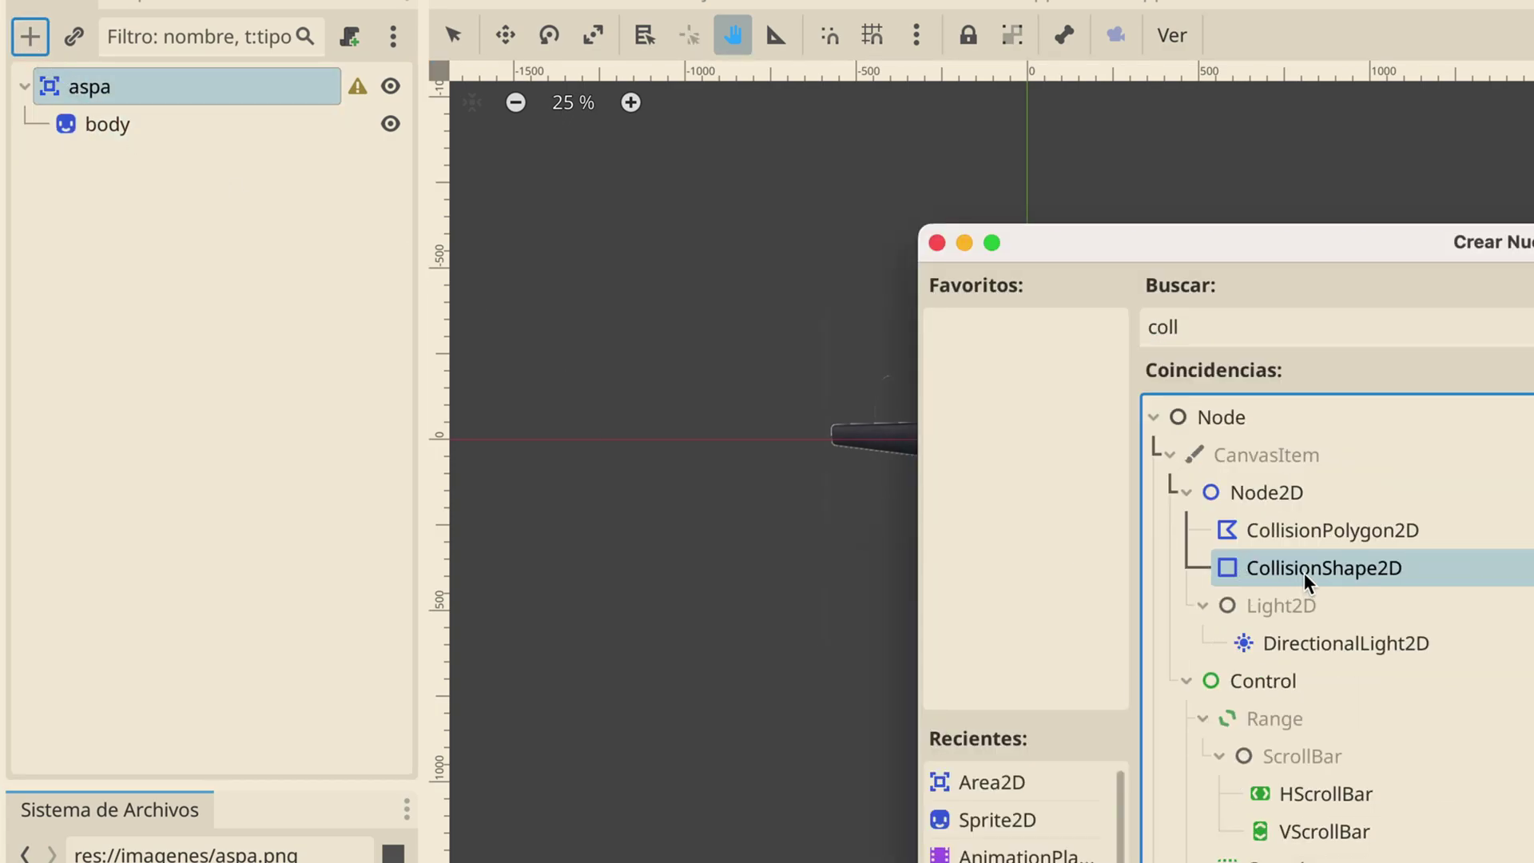
double_click(1304, 573)
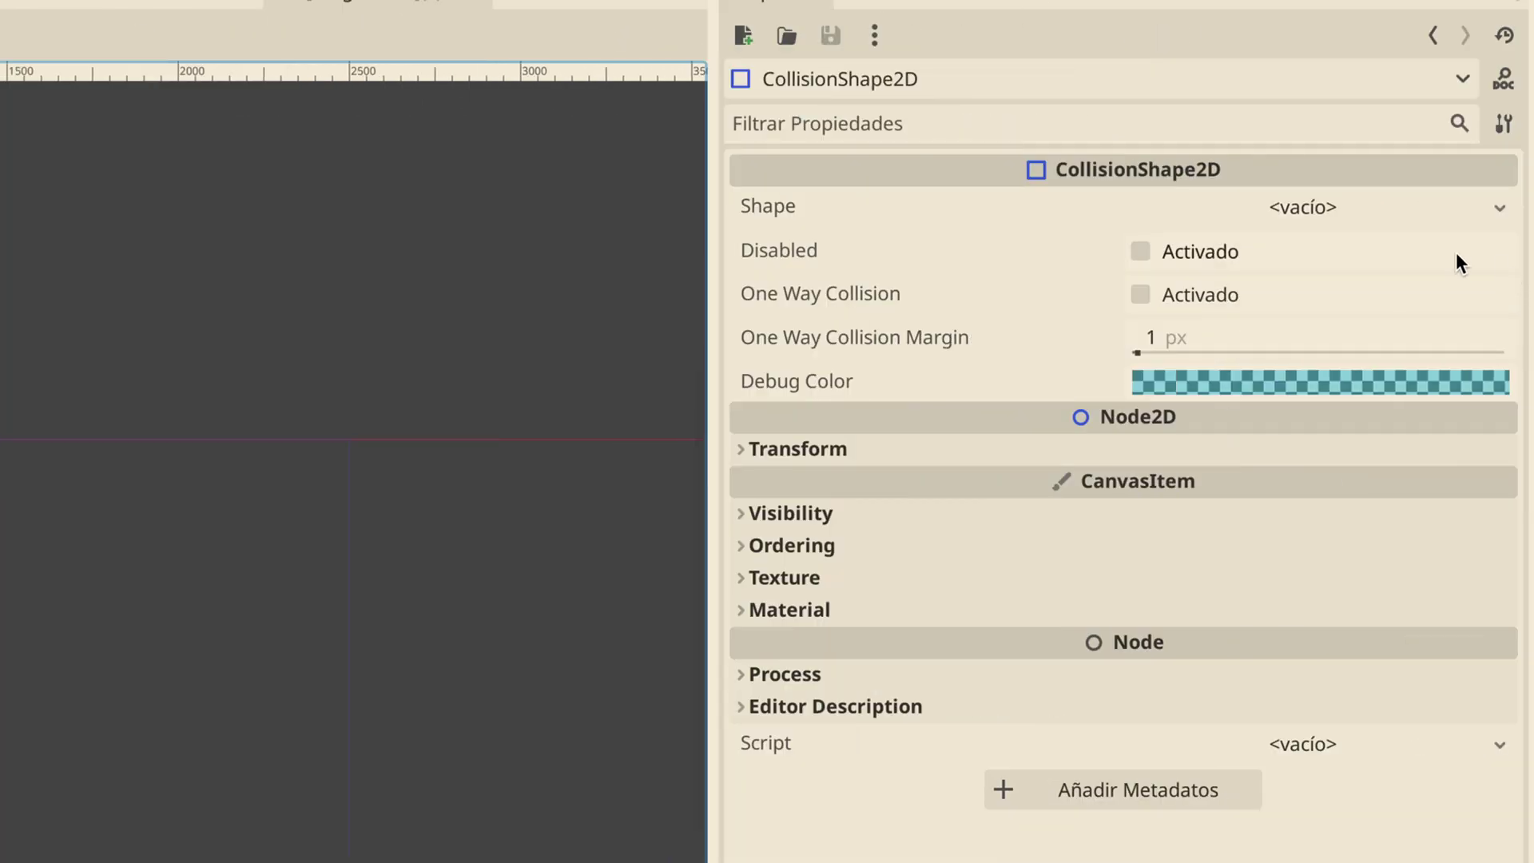
Assign a new RectangleShape2D to the collision shape and zoom the view to 50%
left_click(1401, 207)
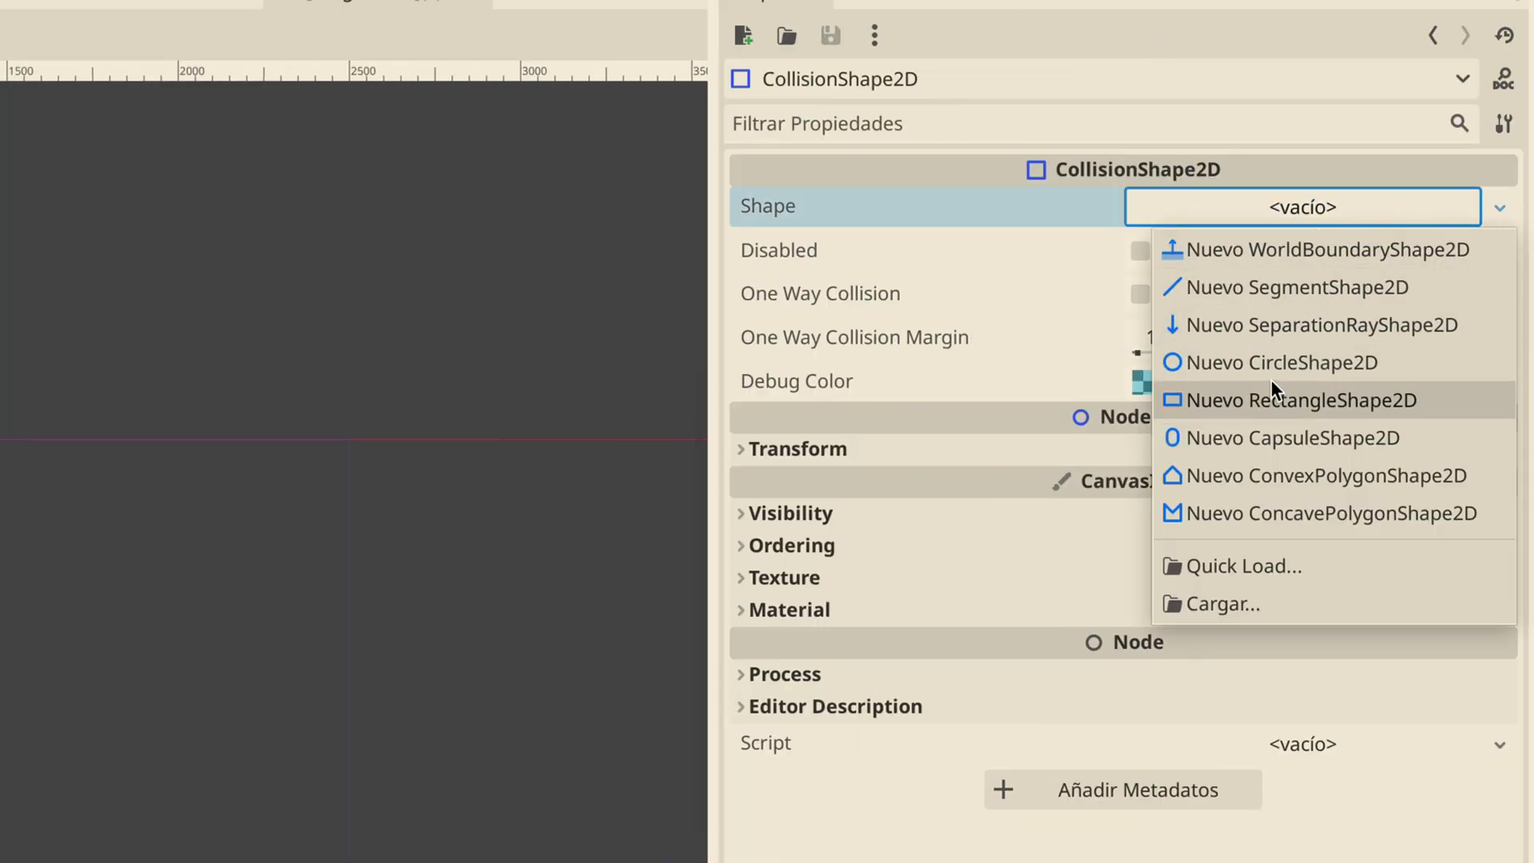
left_click(1268, 397)
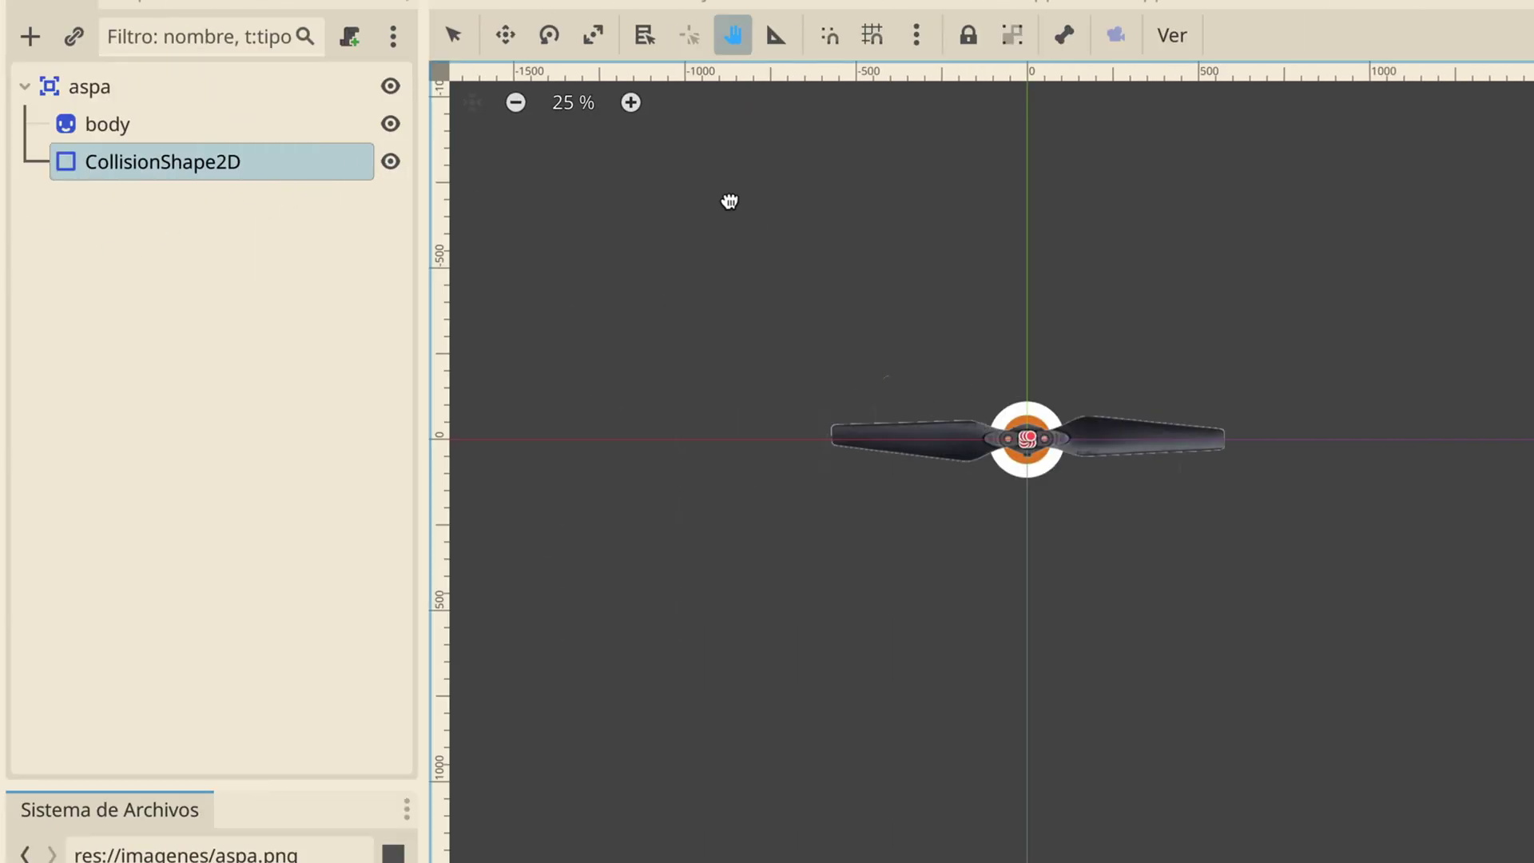
left_click(637, 101)
left_click(637, 101)
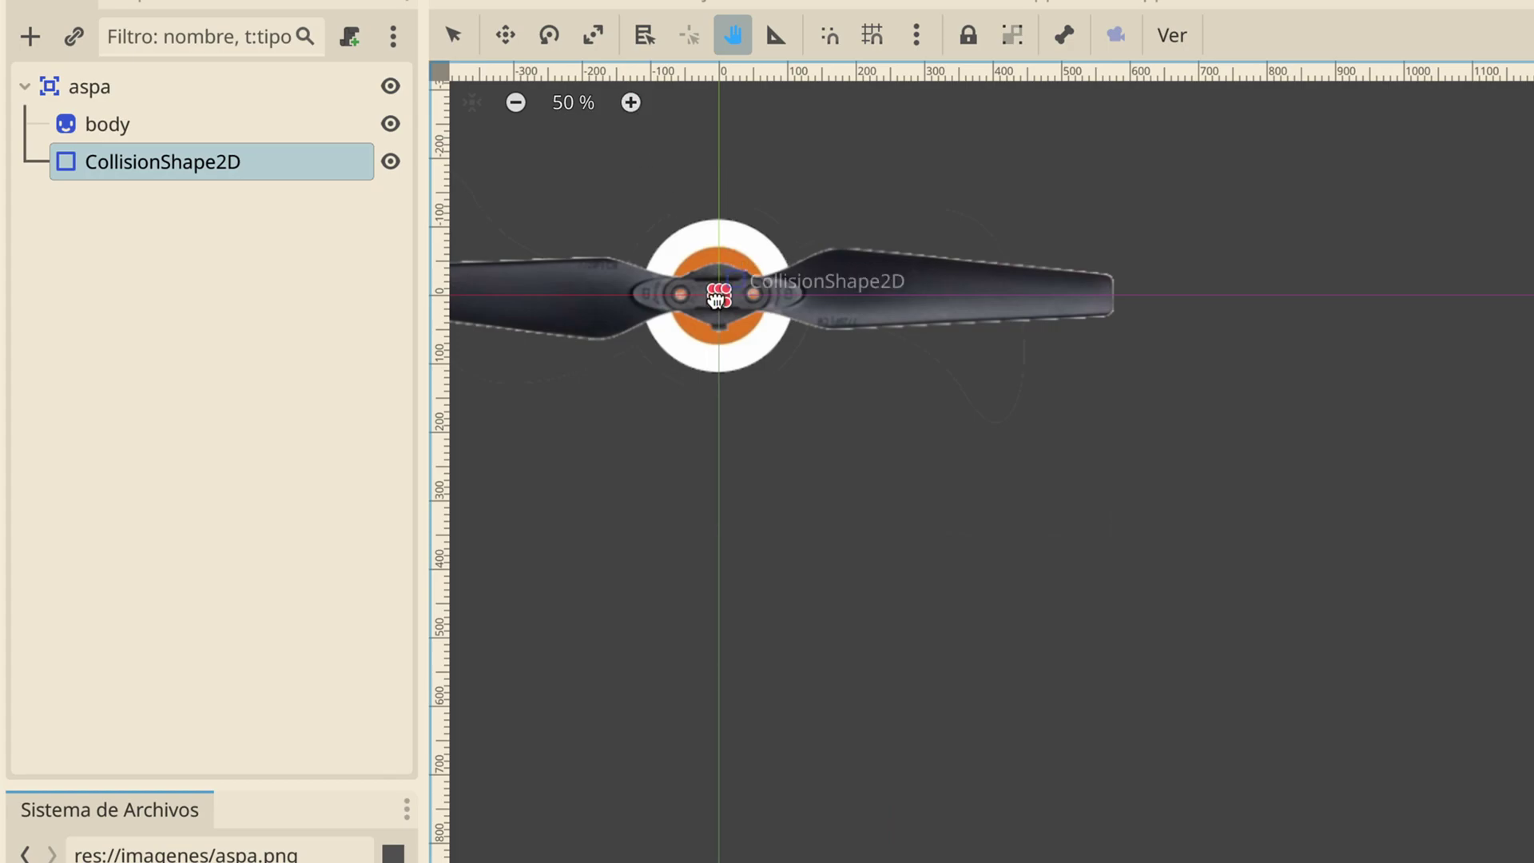
Enlarge the tiny collision rectangle and move it onto the propeller's left blade
left_click(453, 34)
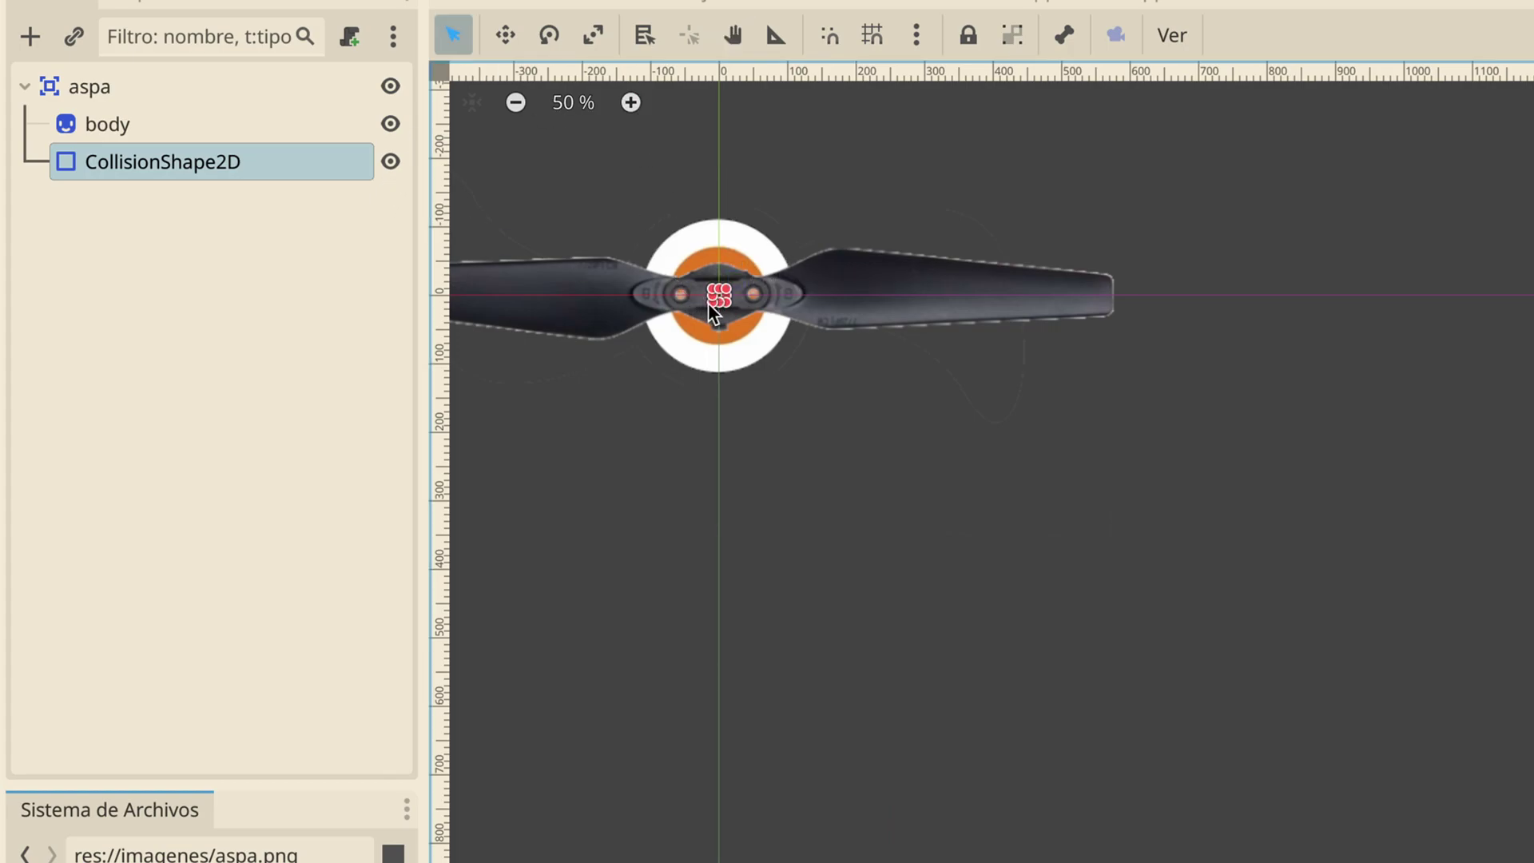
left_click_drag(708, 303, 535, 361)
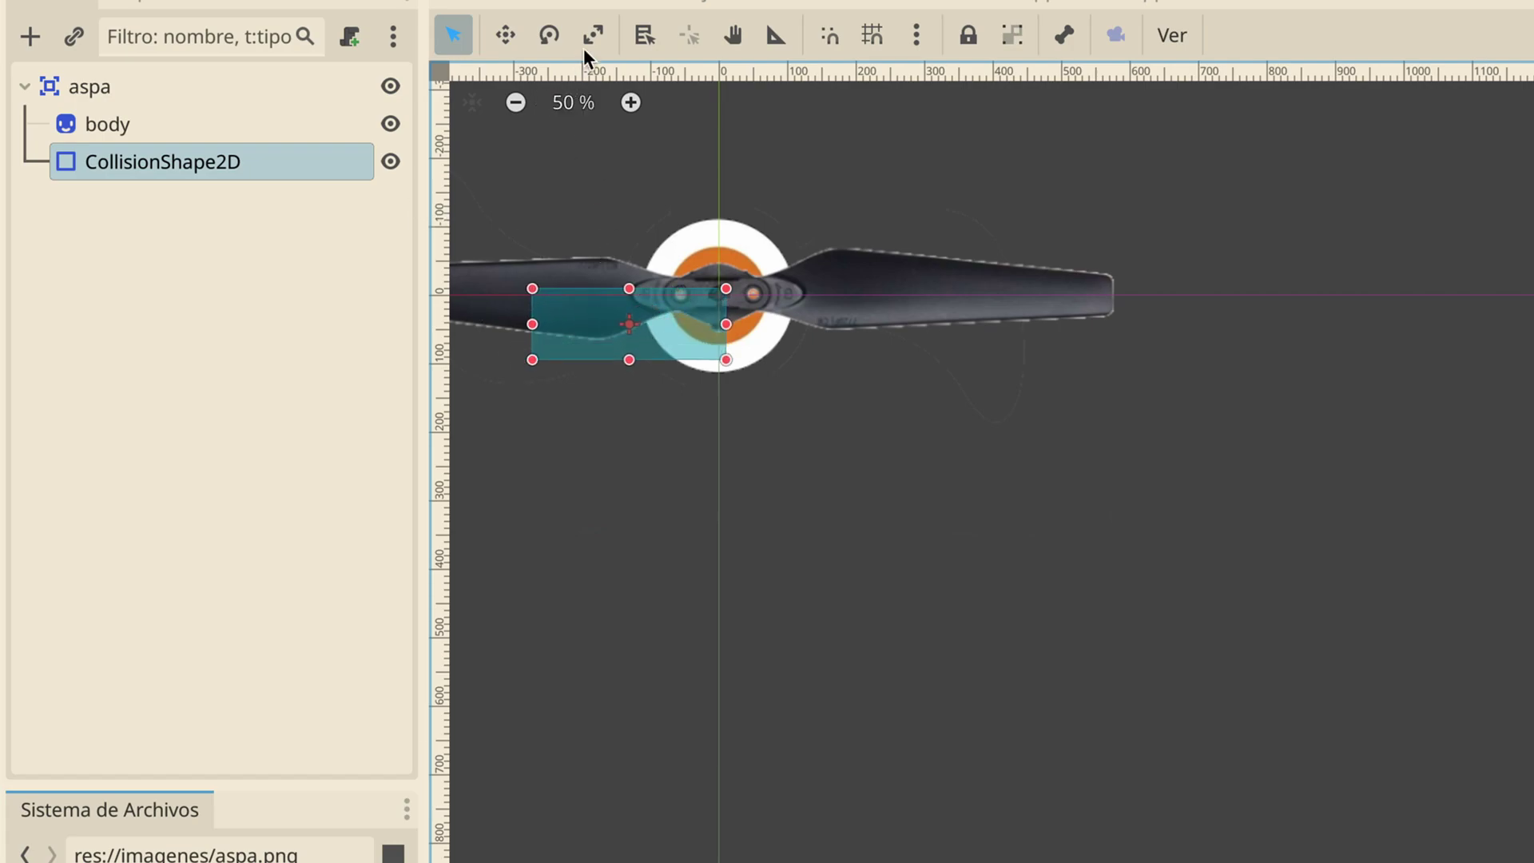
left_click(732, 34)
left_click_drag(688, 126, 821, 226)
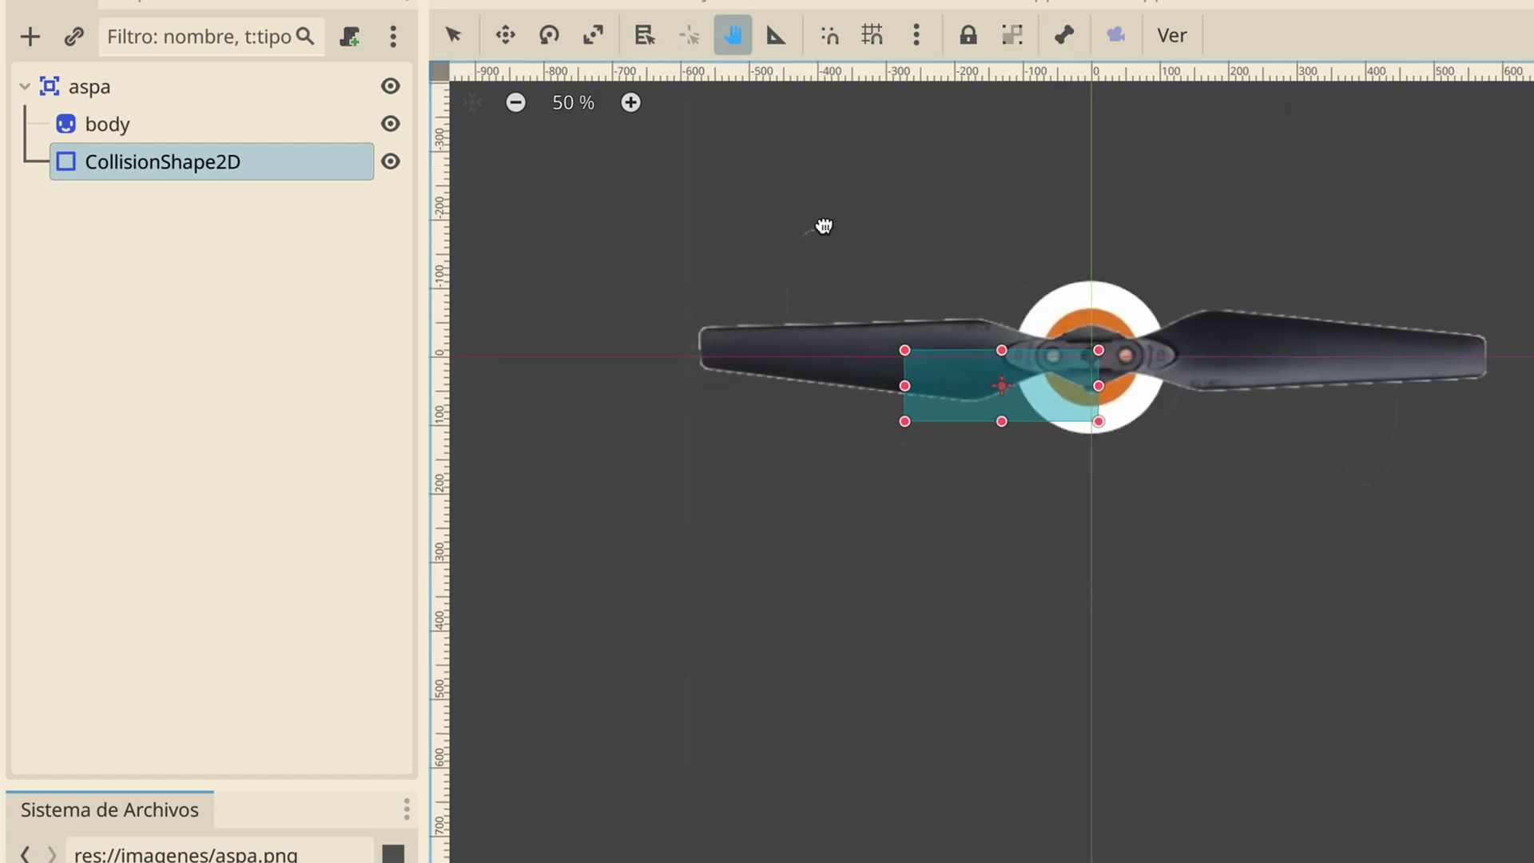
left_click(453, 35)
left_click_drag(947, 412, 742, 376)
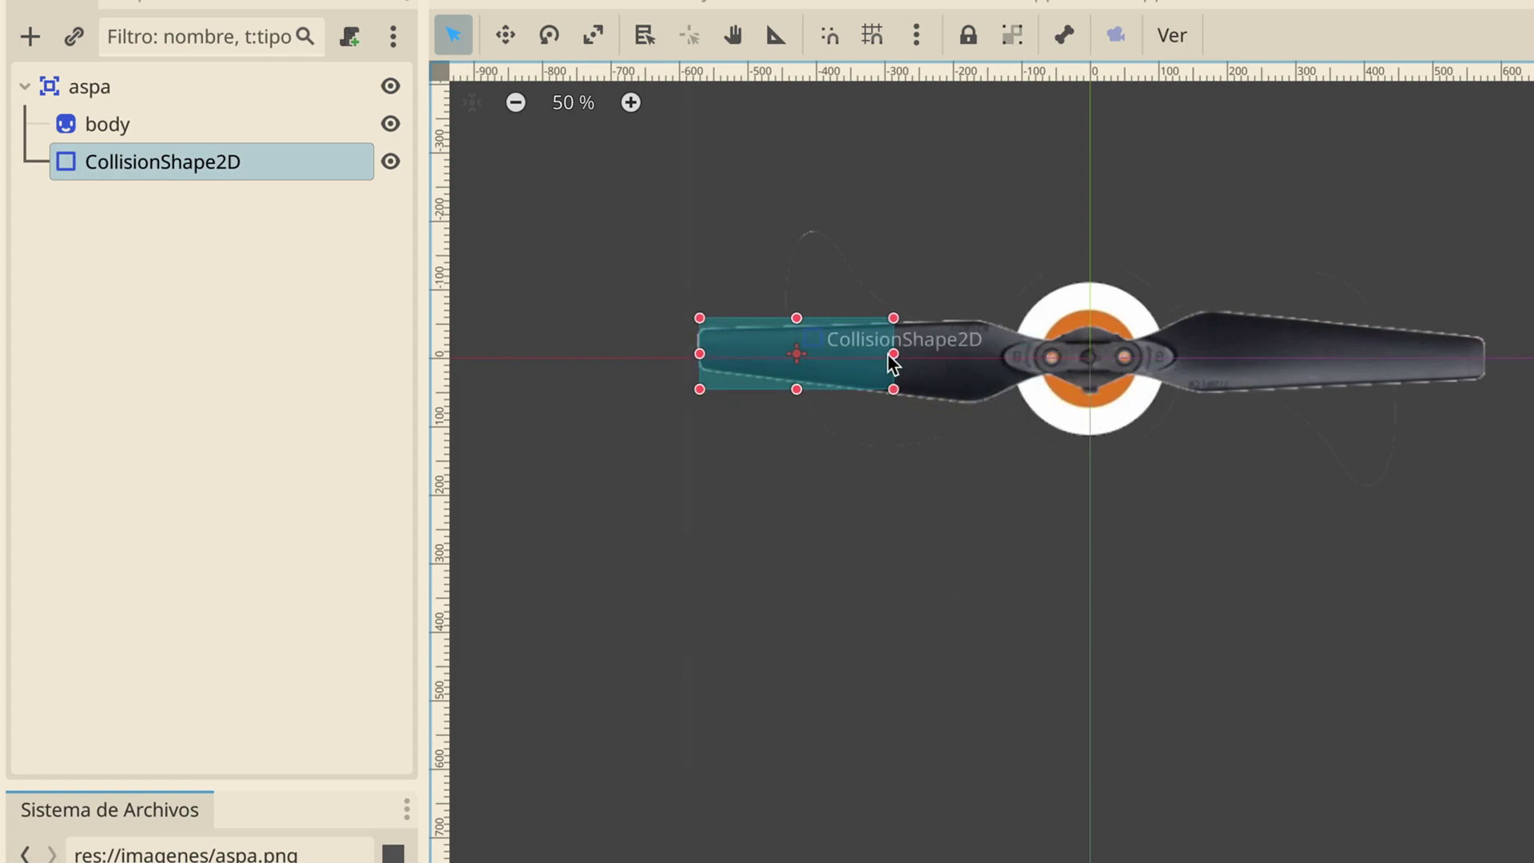
Stretch the rectangle tip to tip across both blades and fit its height to them
left_click_drag(892, 354, 1494, 388)
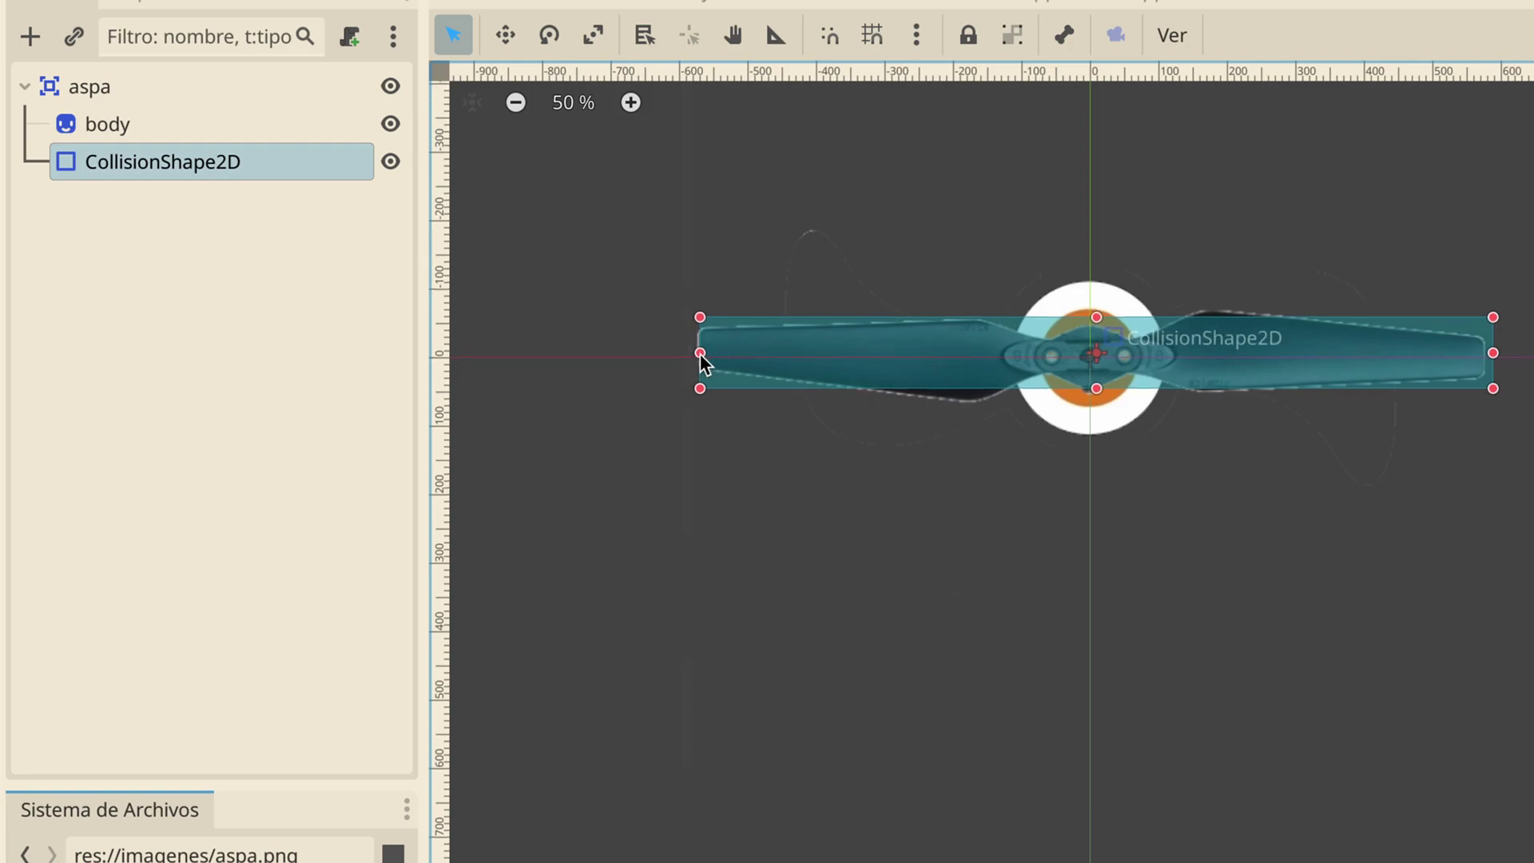
left_click_drag(1095, 317, 1096, 329)
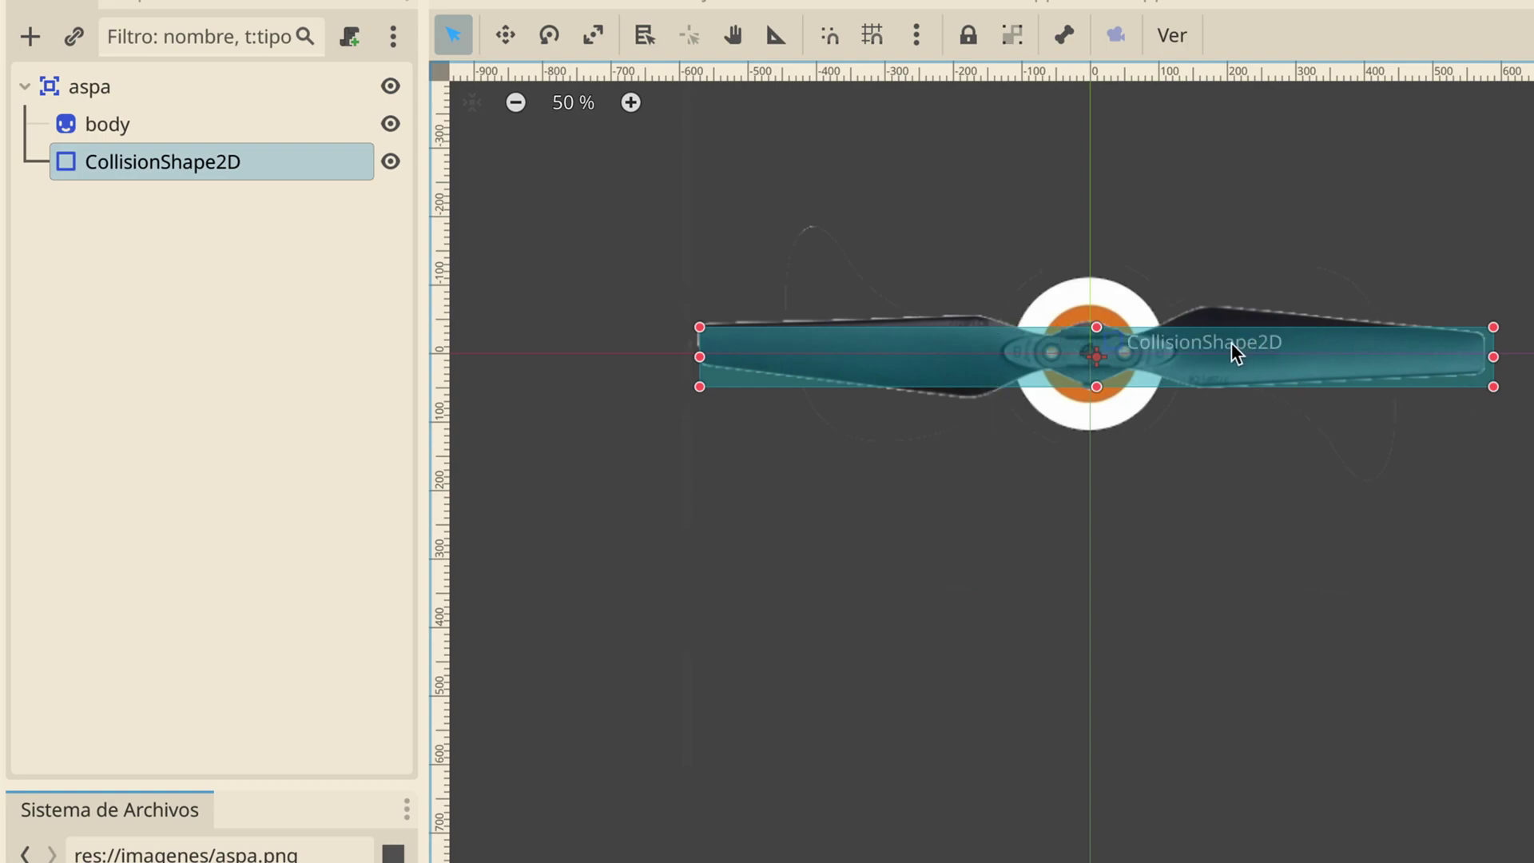
left_click_drag(699, 327, 693, 314)
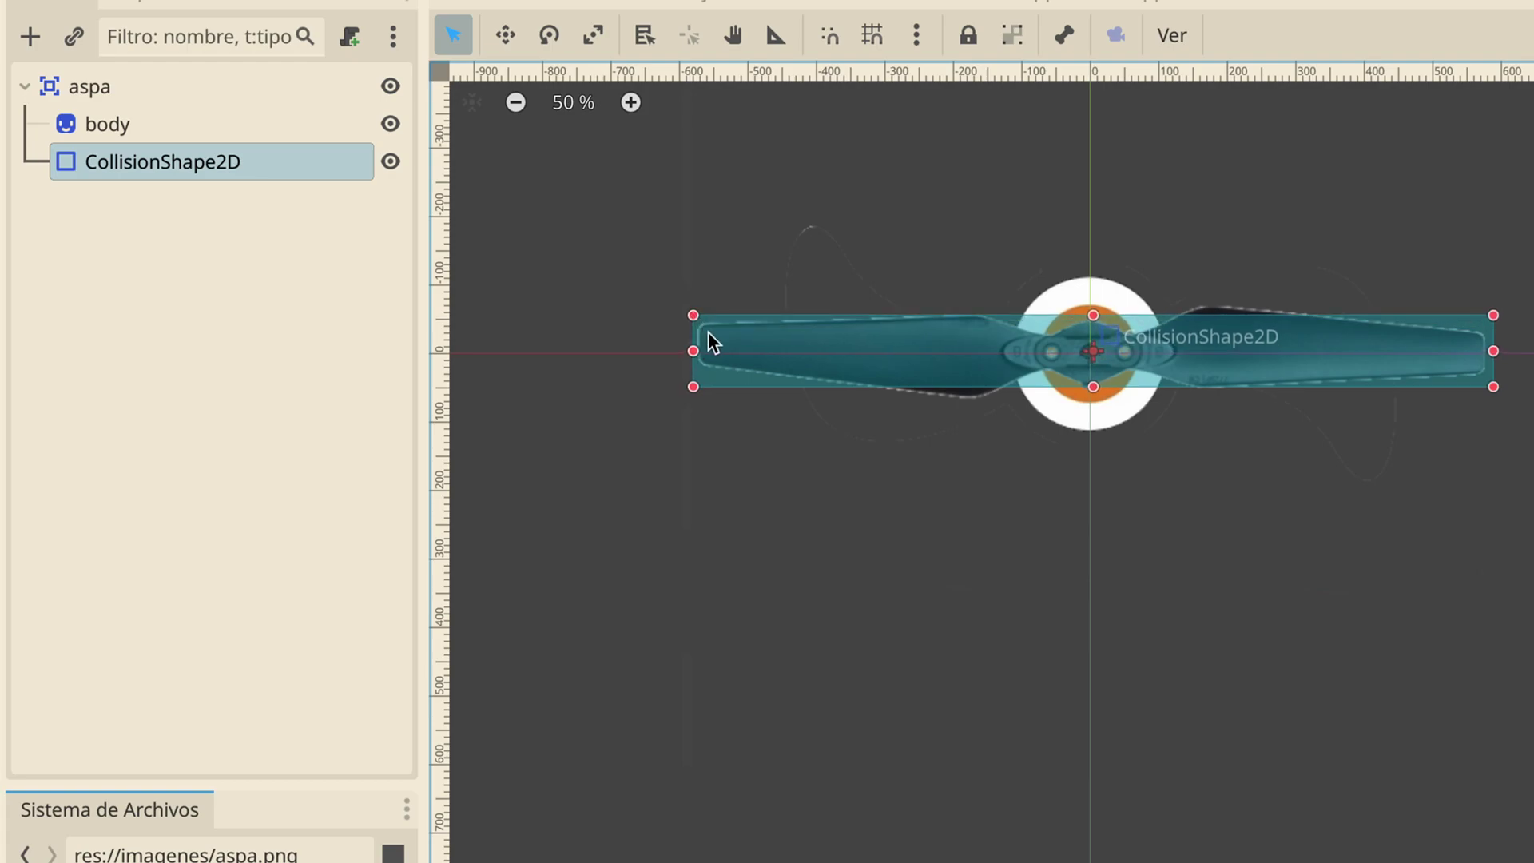
left_click(514, 102)
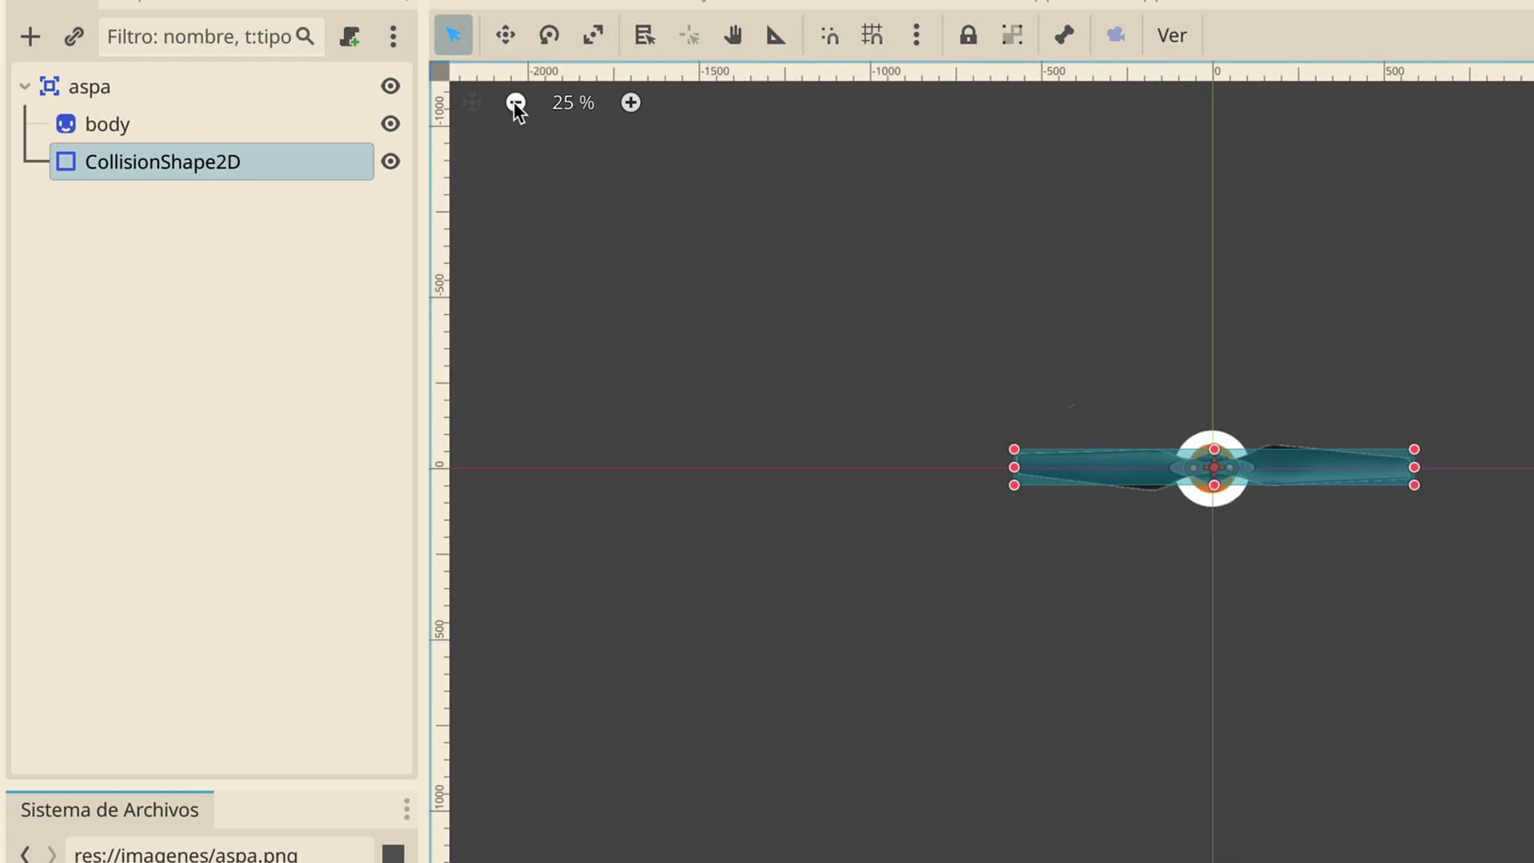
left_click(131, 89)
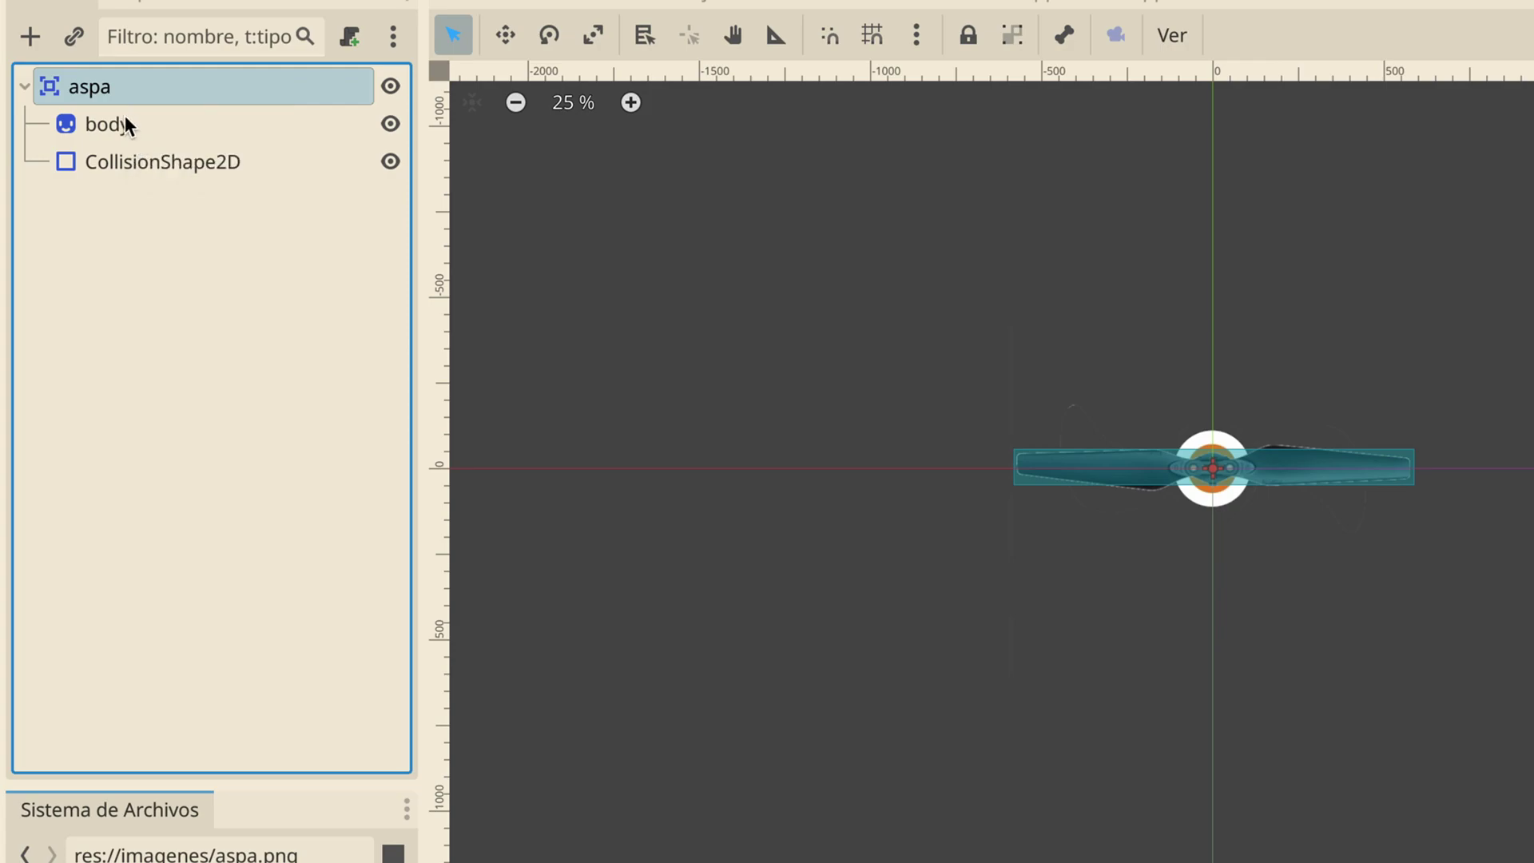
Create a new script named ctrlAspa.gd attached to aspa
left_click(344, 39)
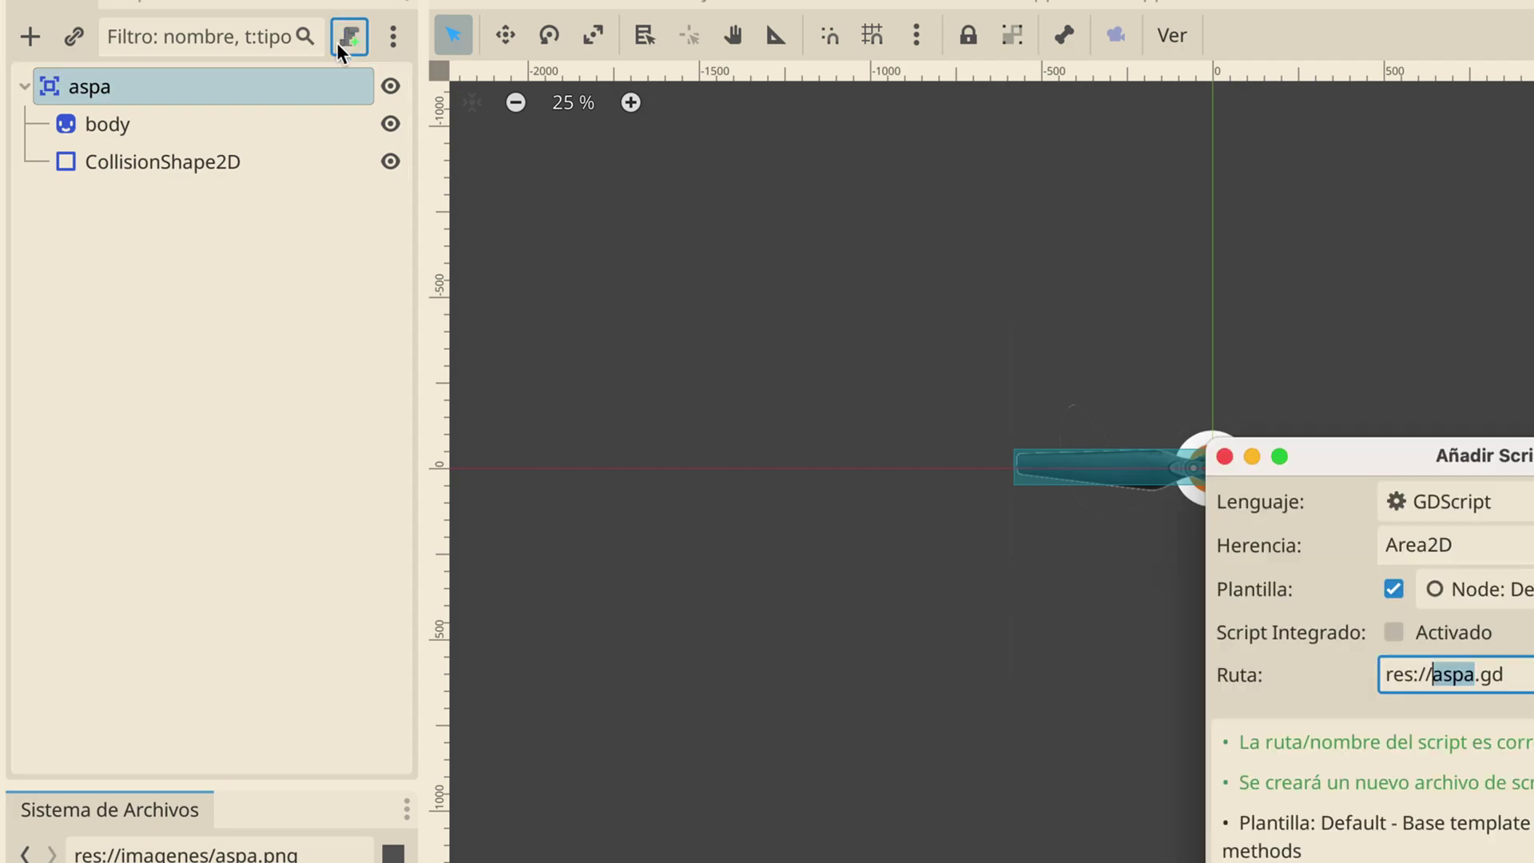
key("Left")
type("trl")
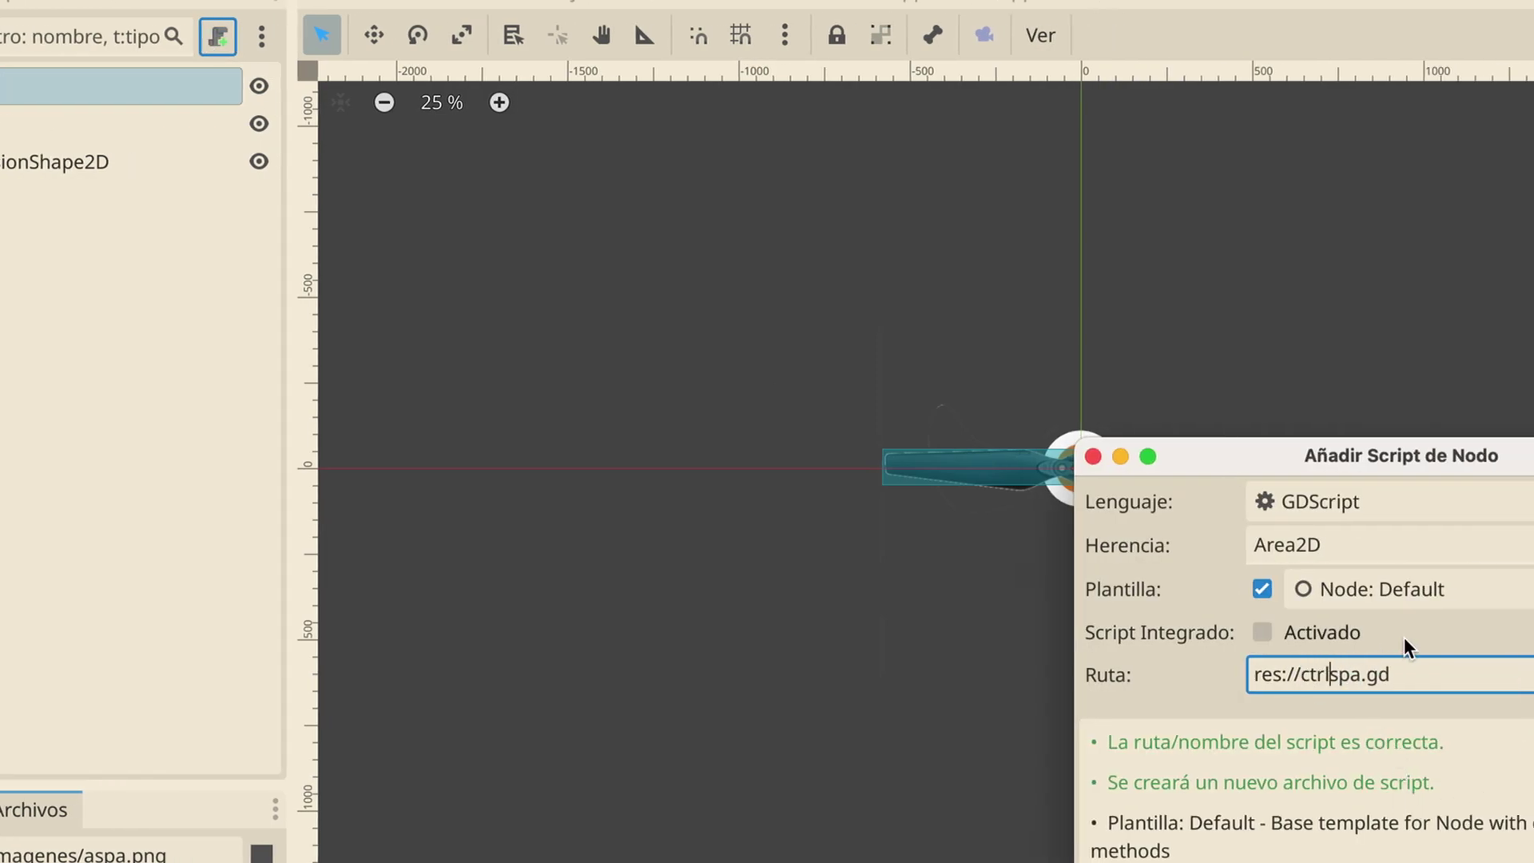
type("A")
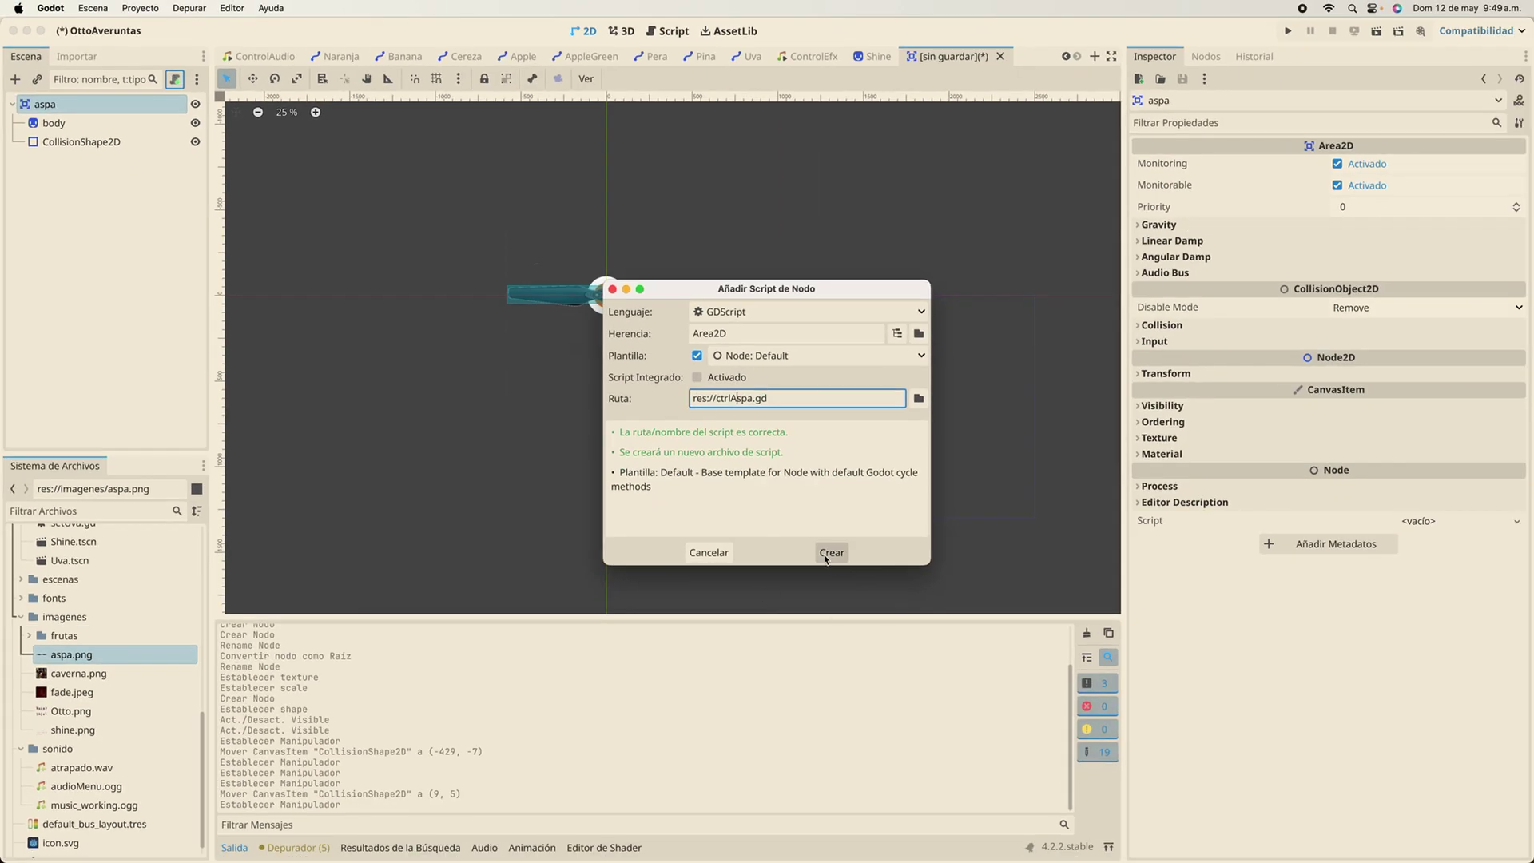
left_click(831, 552)
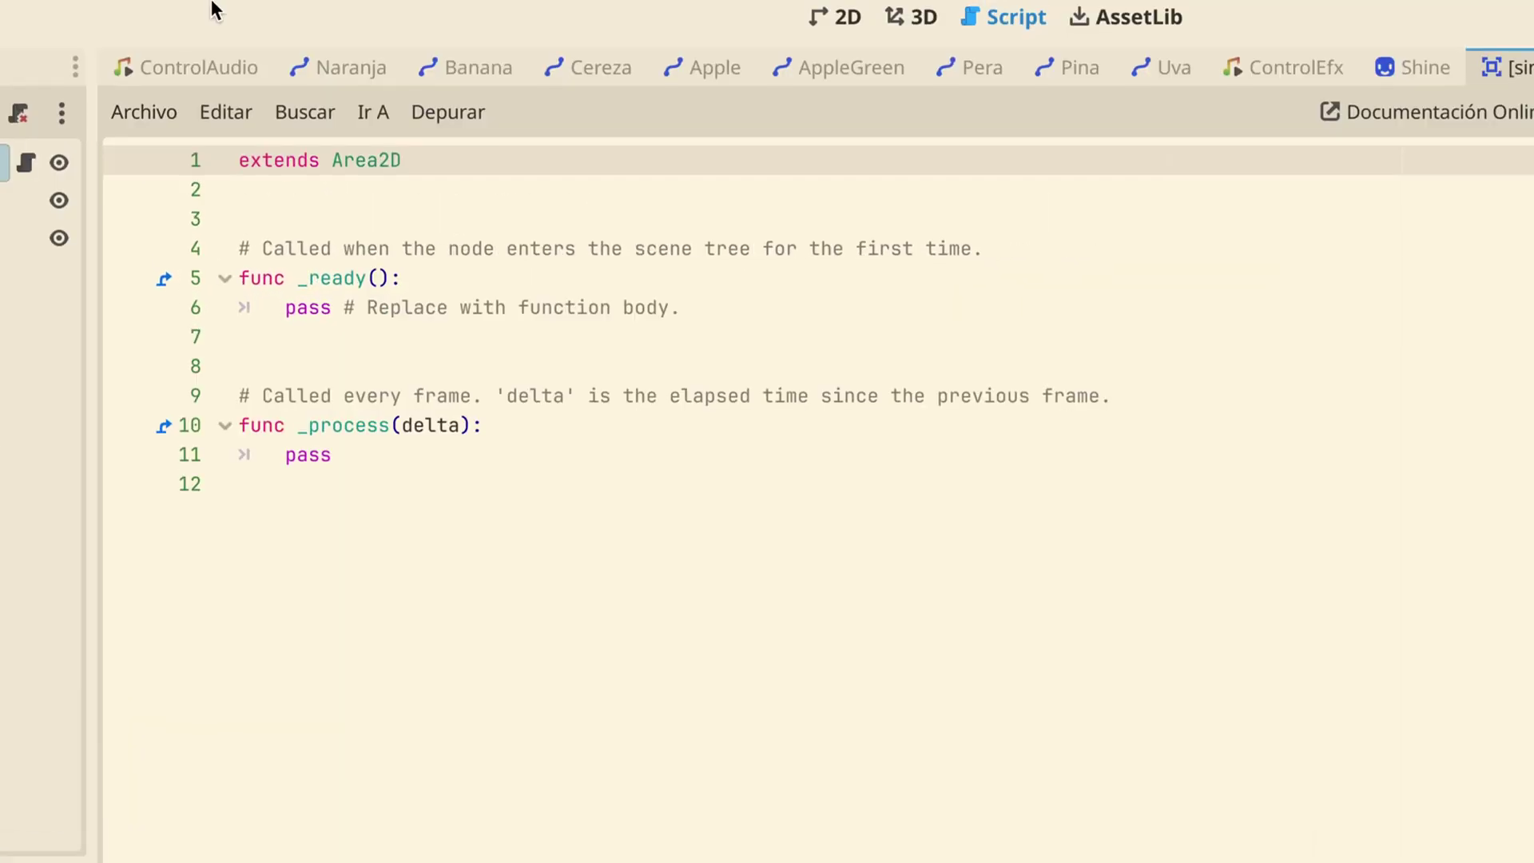
Delete the template comments and the _ready function from ctrlAspa.gd
left_click_drag(689, 329, 160, 231)
key("BackSpace")
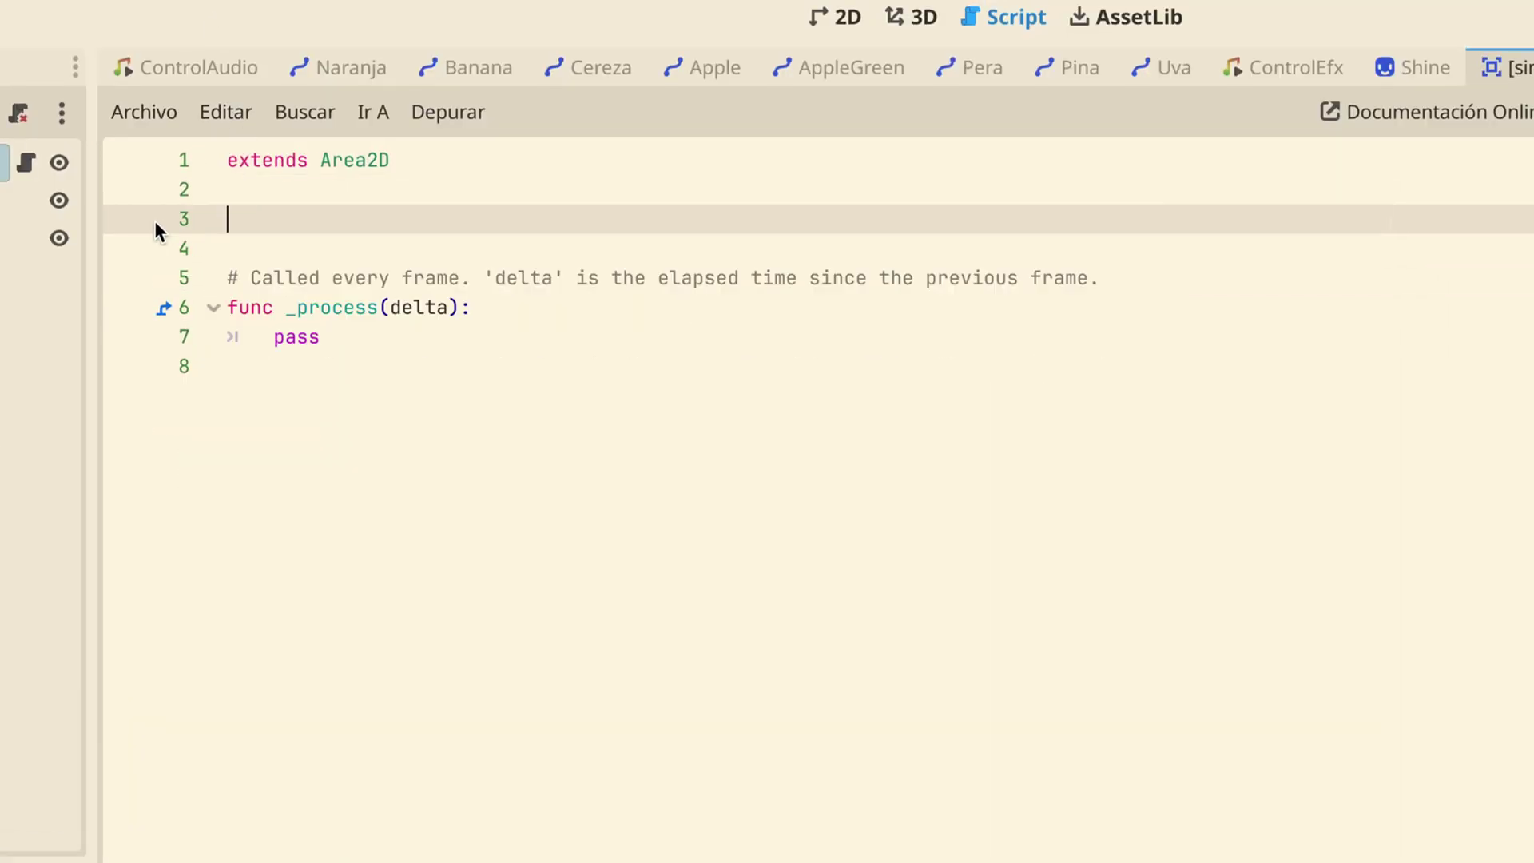
key("BackSpace")
left_click(1090, 249)
left_click_drag(1084, 251, 226, 250)
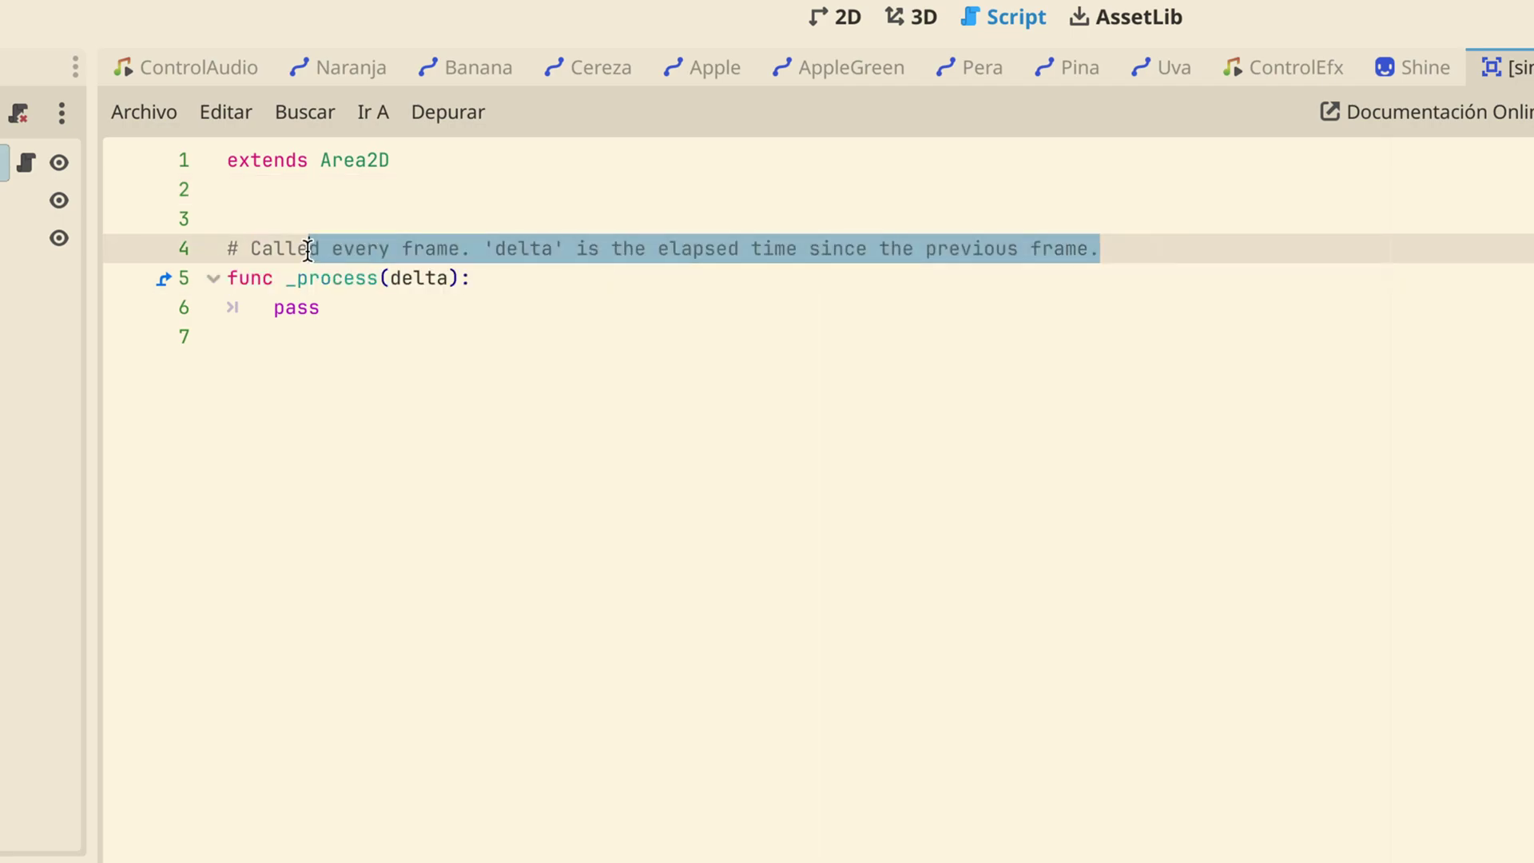
key("BackSpace")
key("BackSpace")
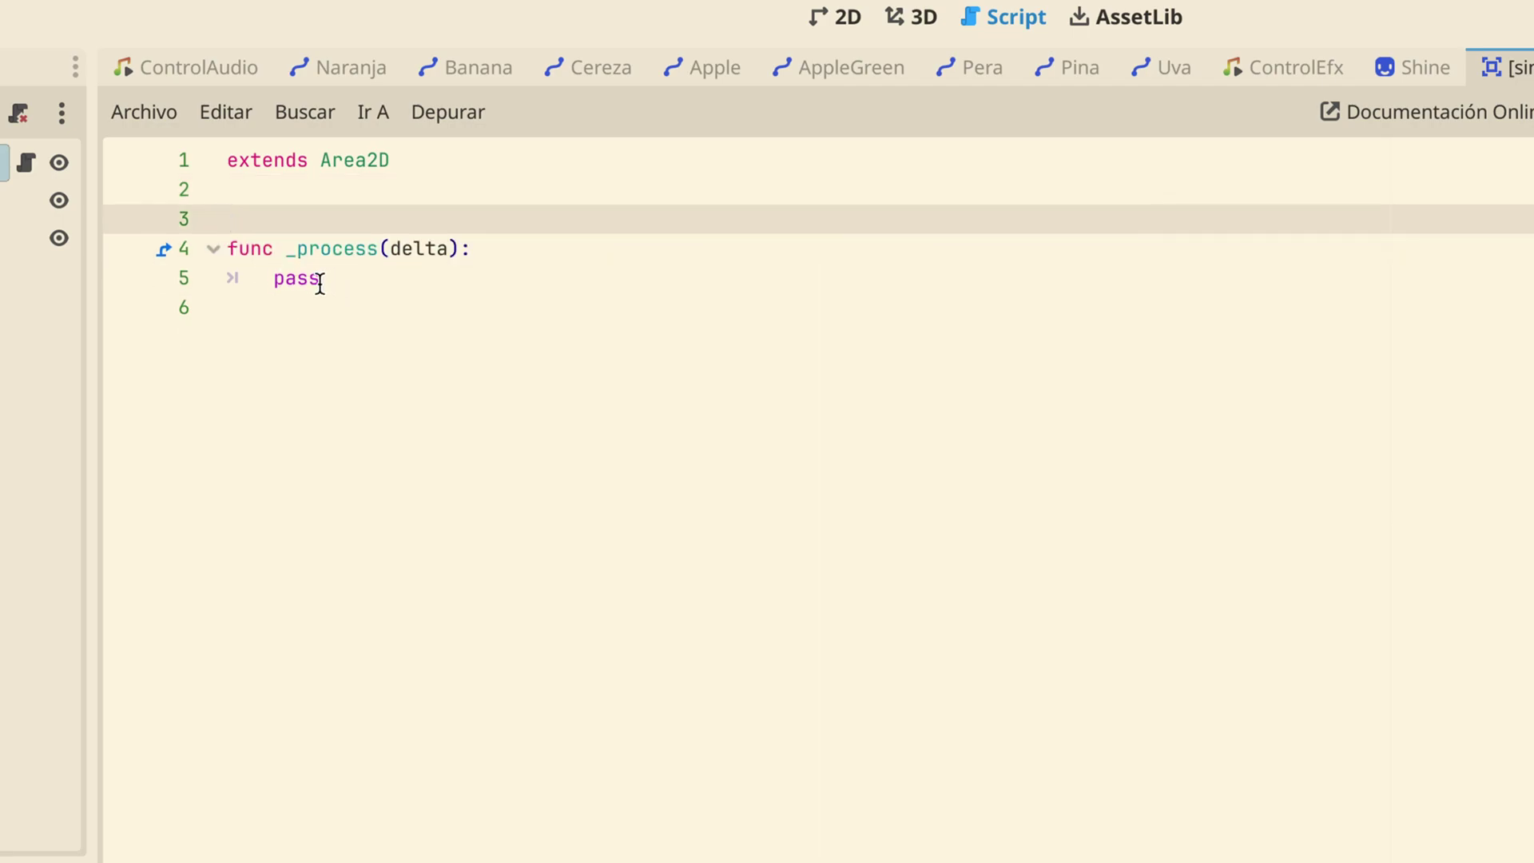
Replace pass in _process with a rotate() call
double_click(295, 279)
type("ro")
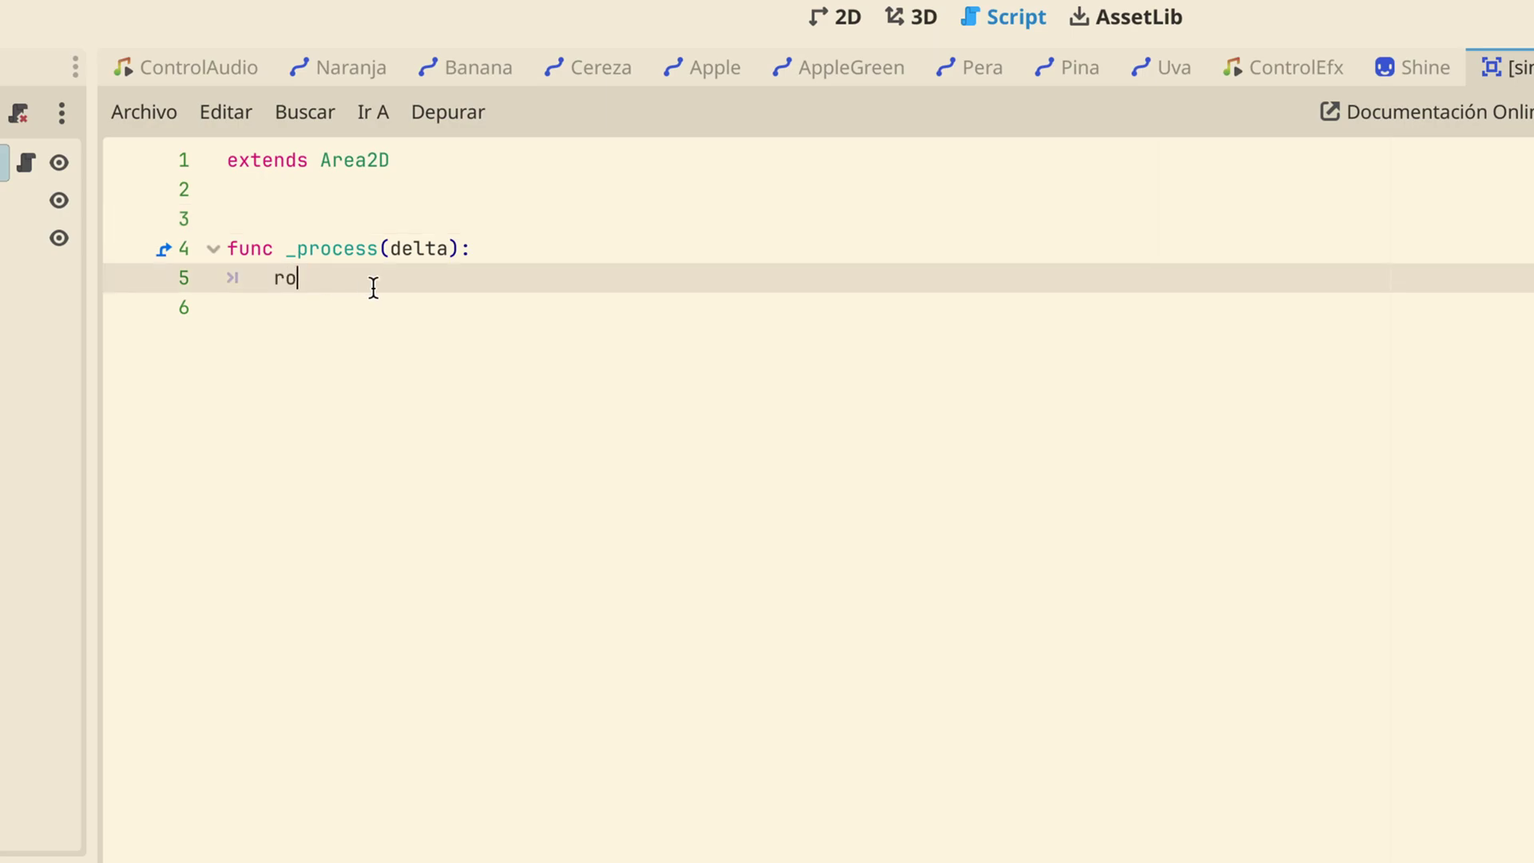
type("tra")
key("BackSpace")
key("BackSpace")
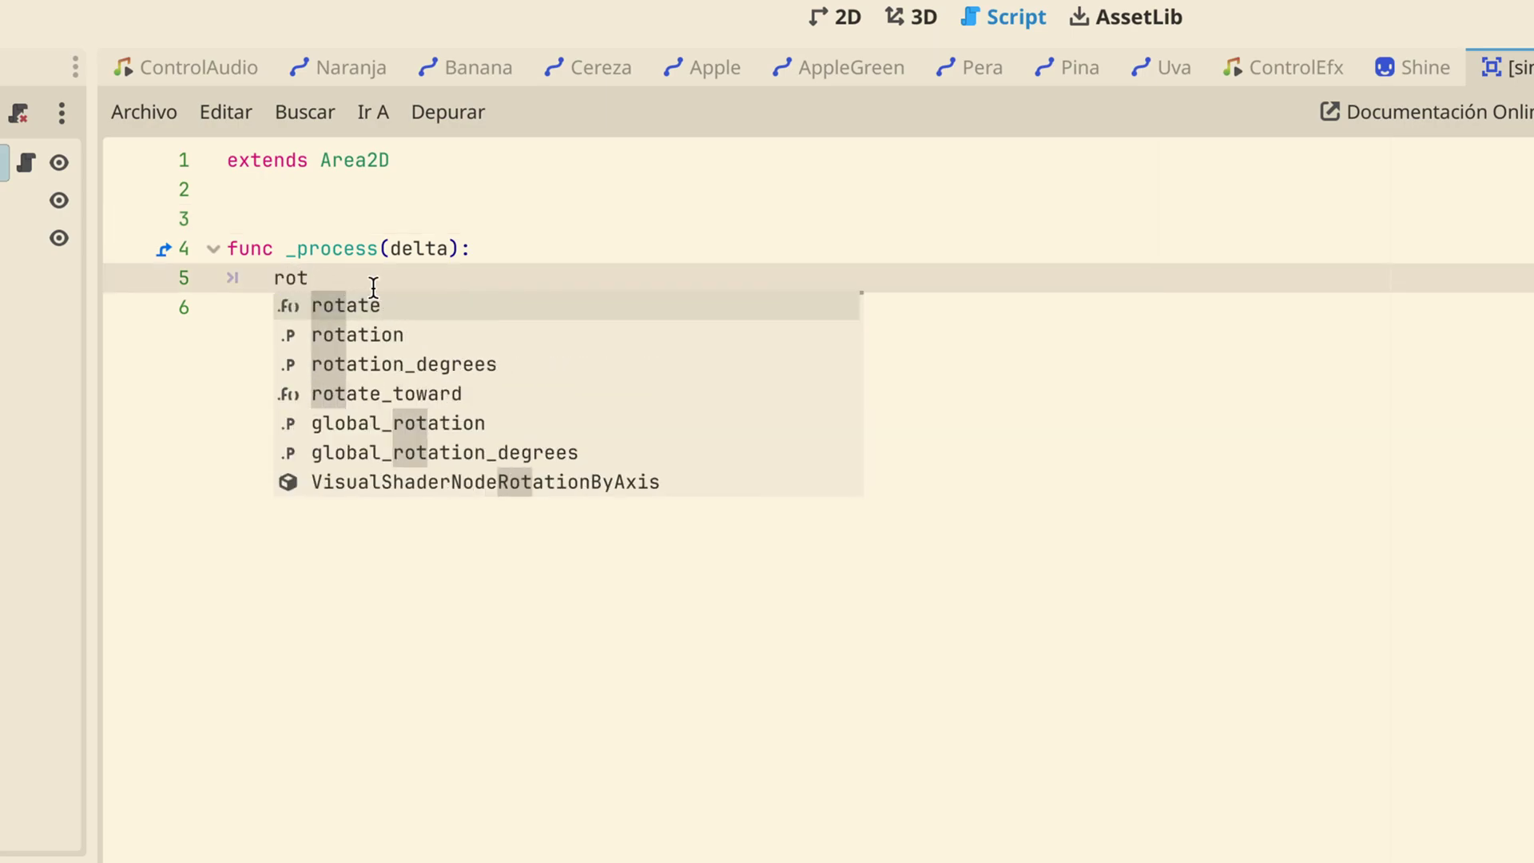
key("Return")
left_click(507, 382)
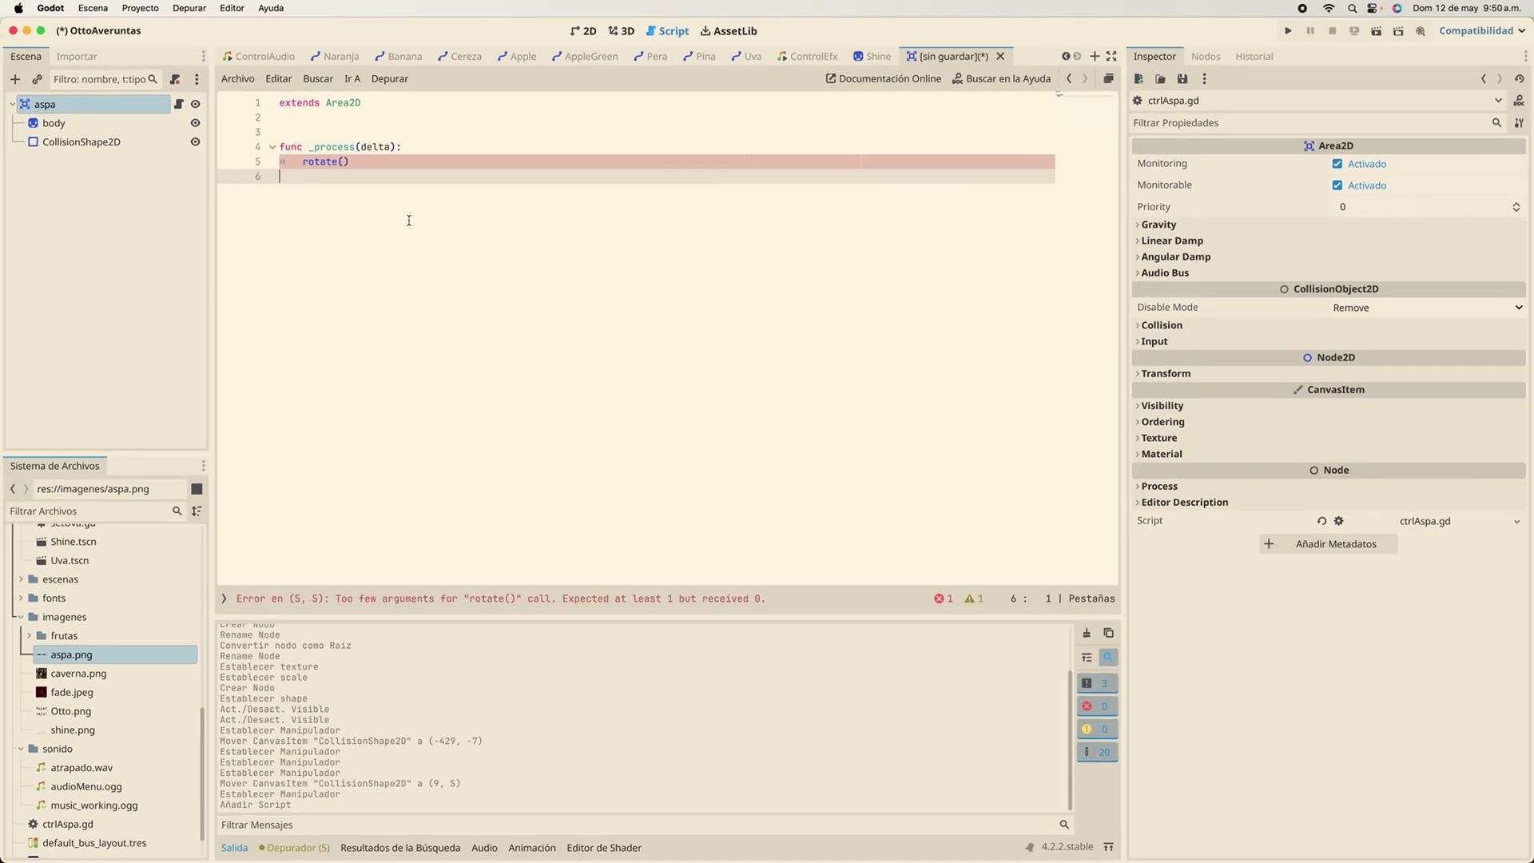
Save the propeller scene as Aspa.tscn and run it, stopping on the rotate() error
key("super+s")
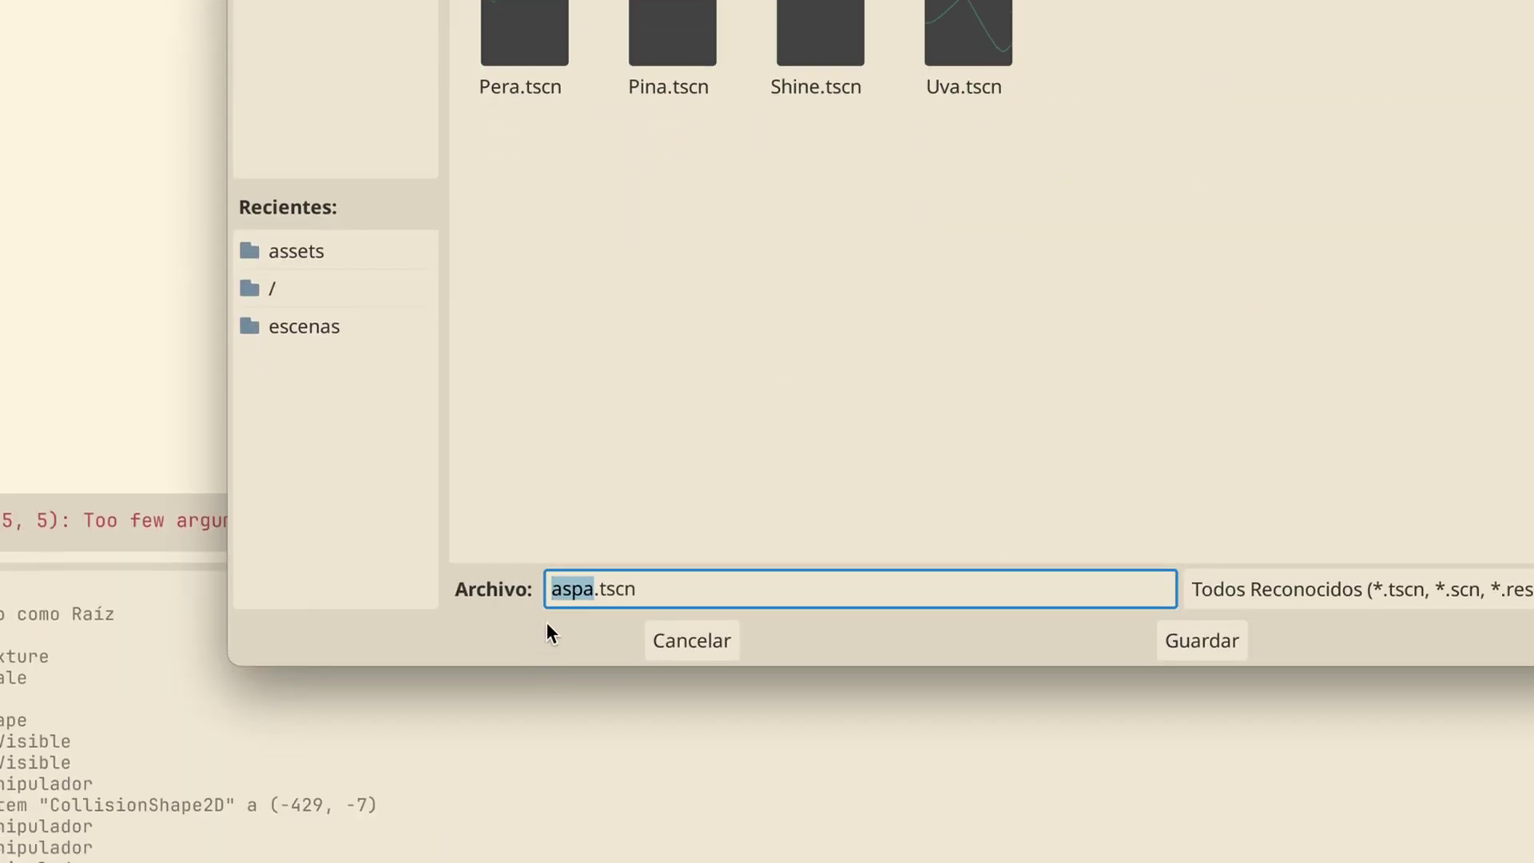
left_click(552, 589)
key("BackSpace")
type("A")
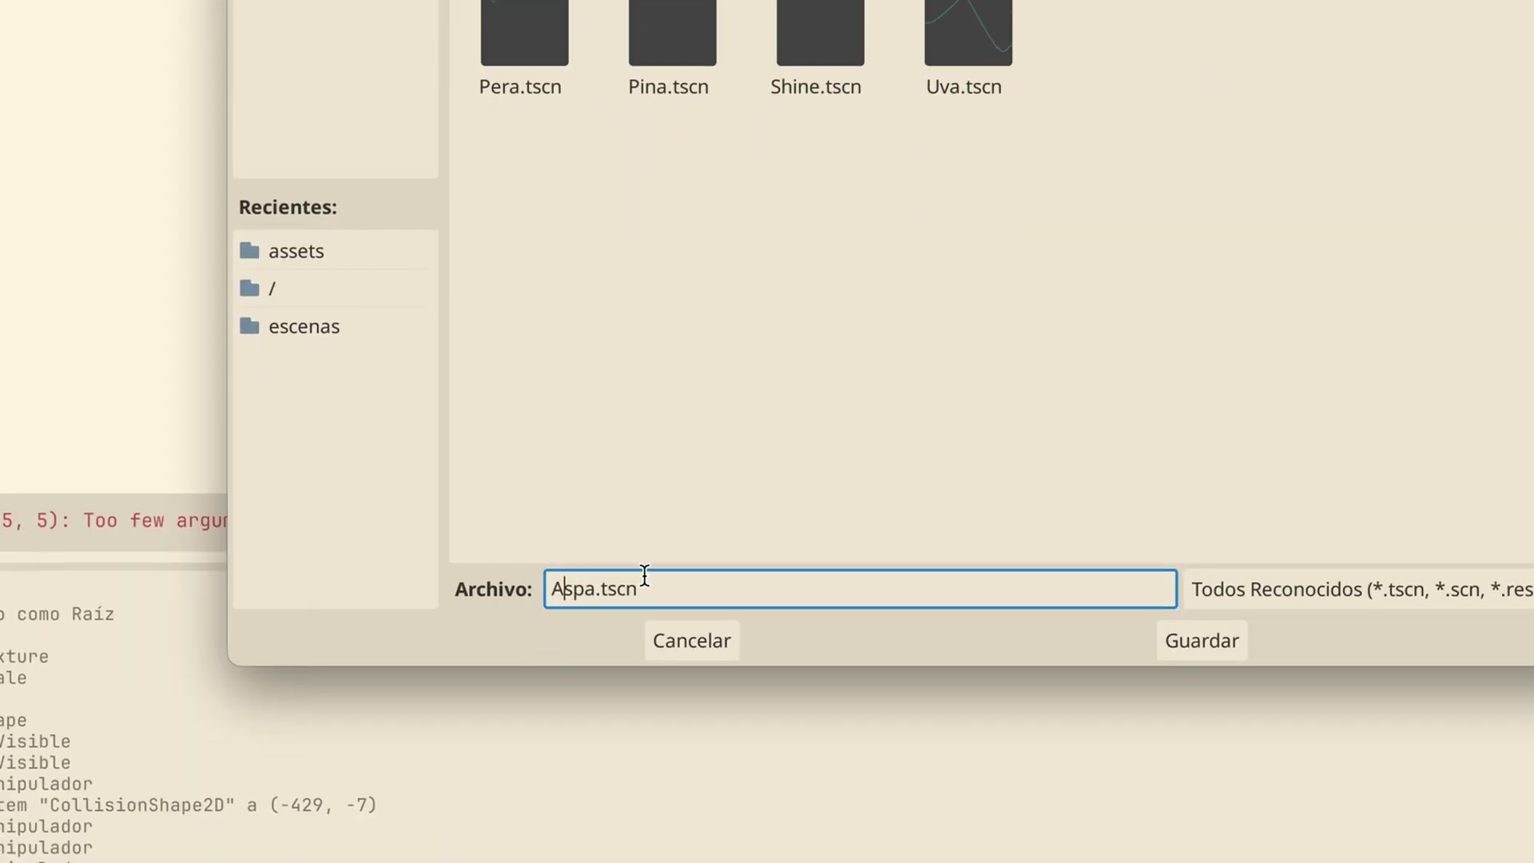
left_click(1186, 644)
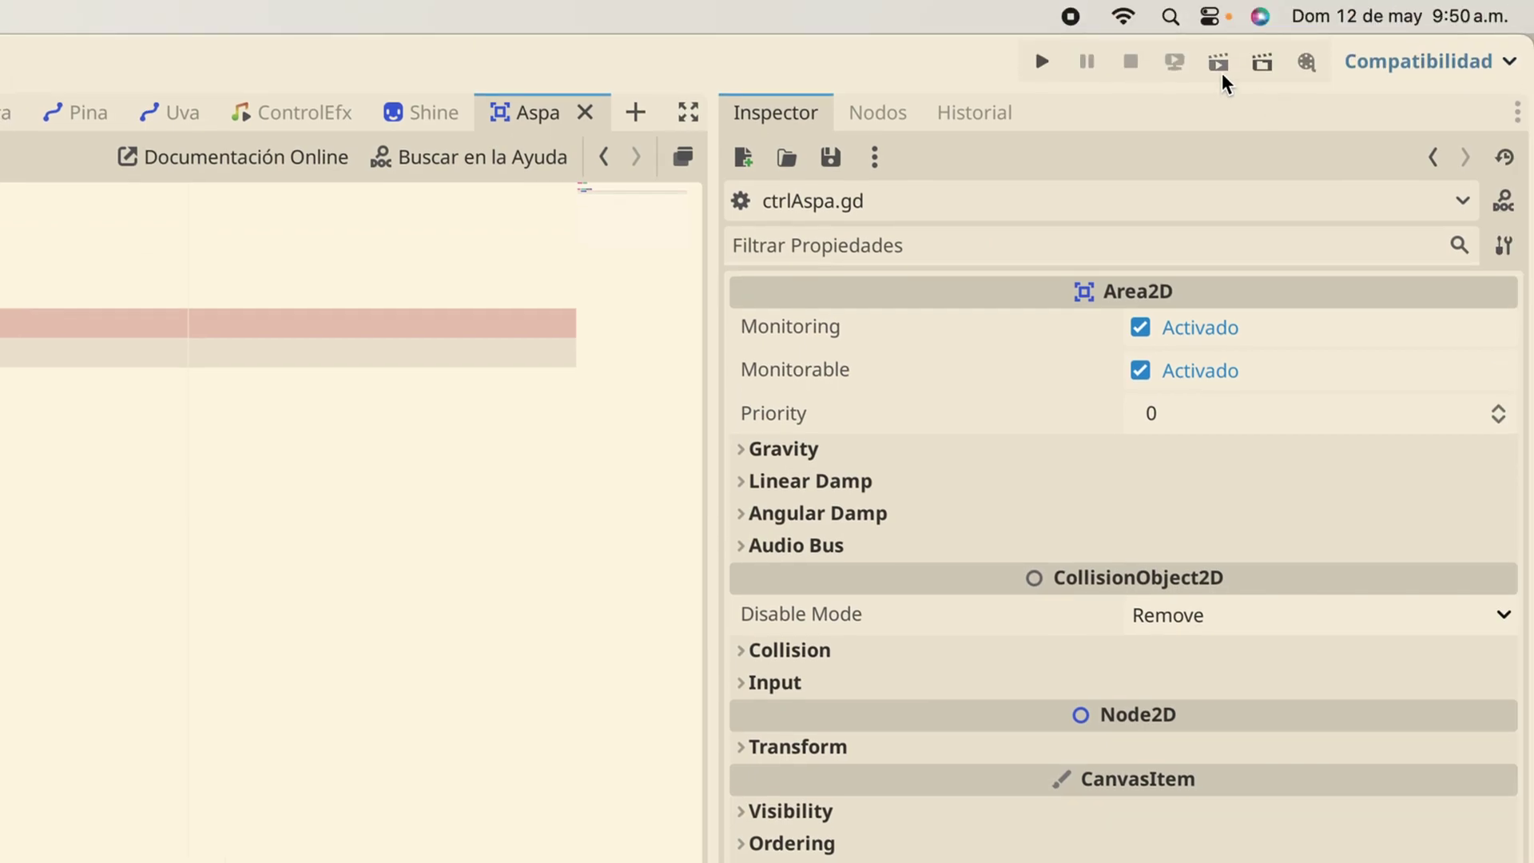
left_click(1221, 64)
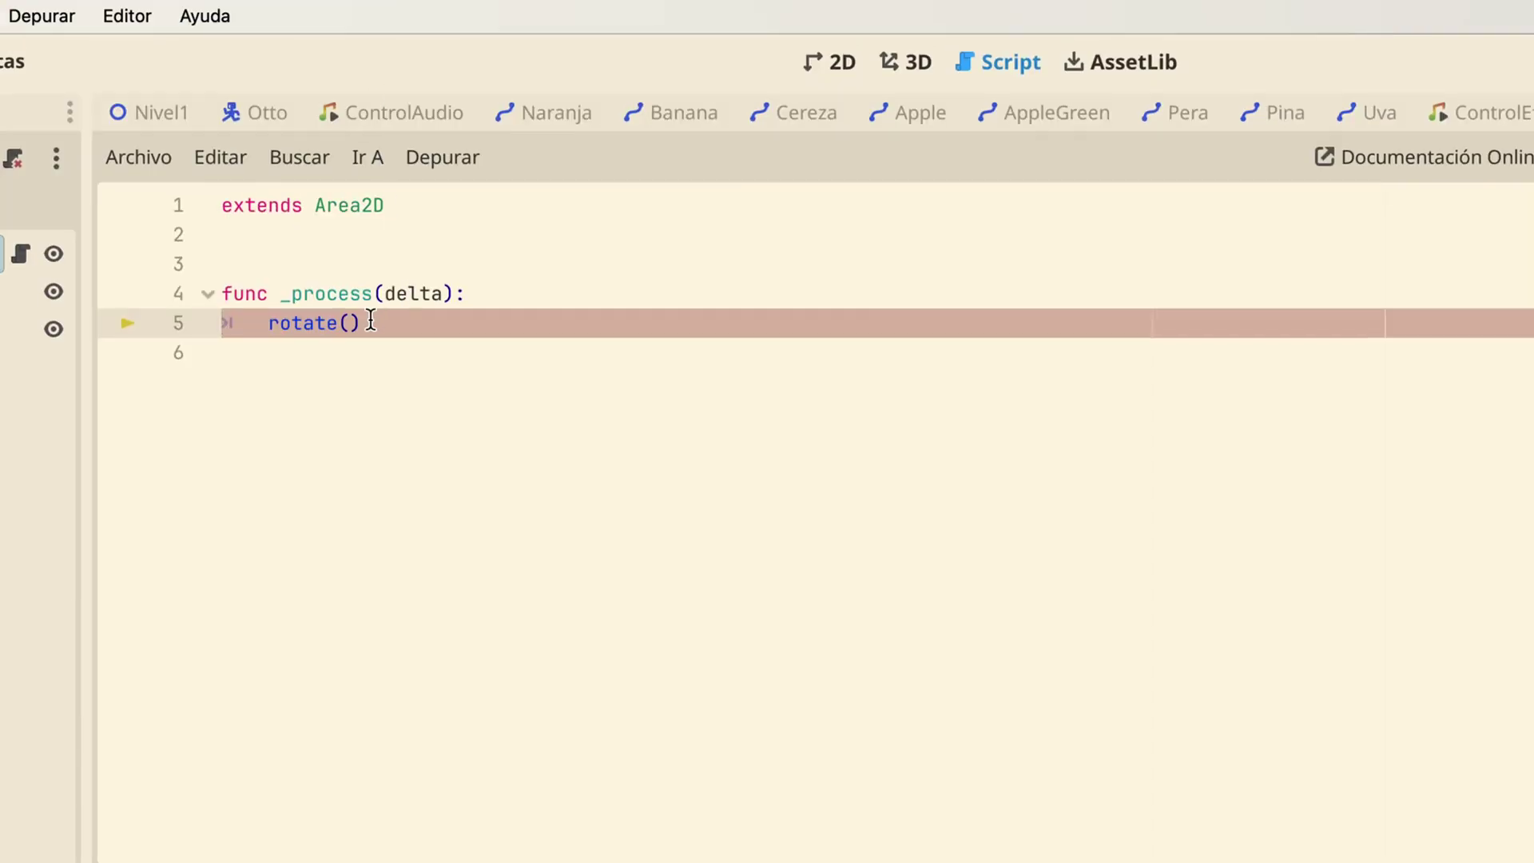
Make line 5 read rotate(1 * delta) and test-run the spinning propeller
type("1 * delta")
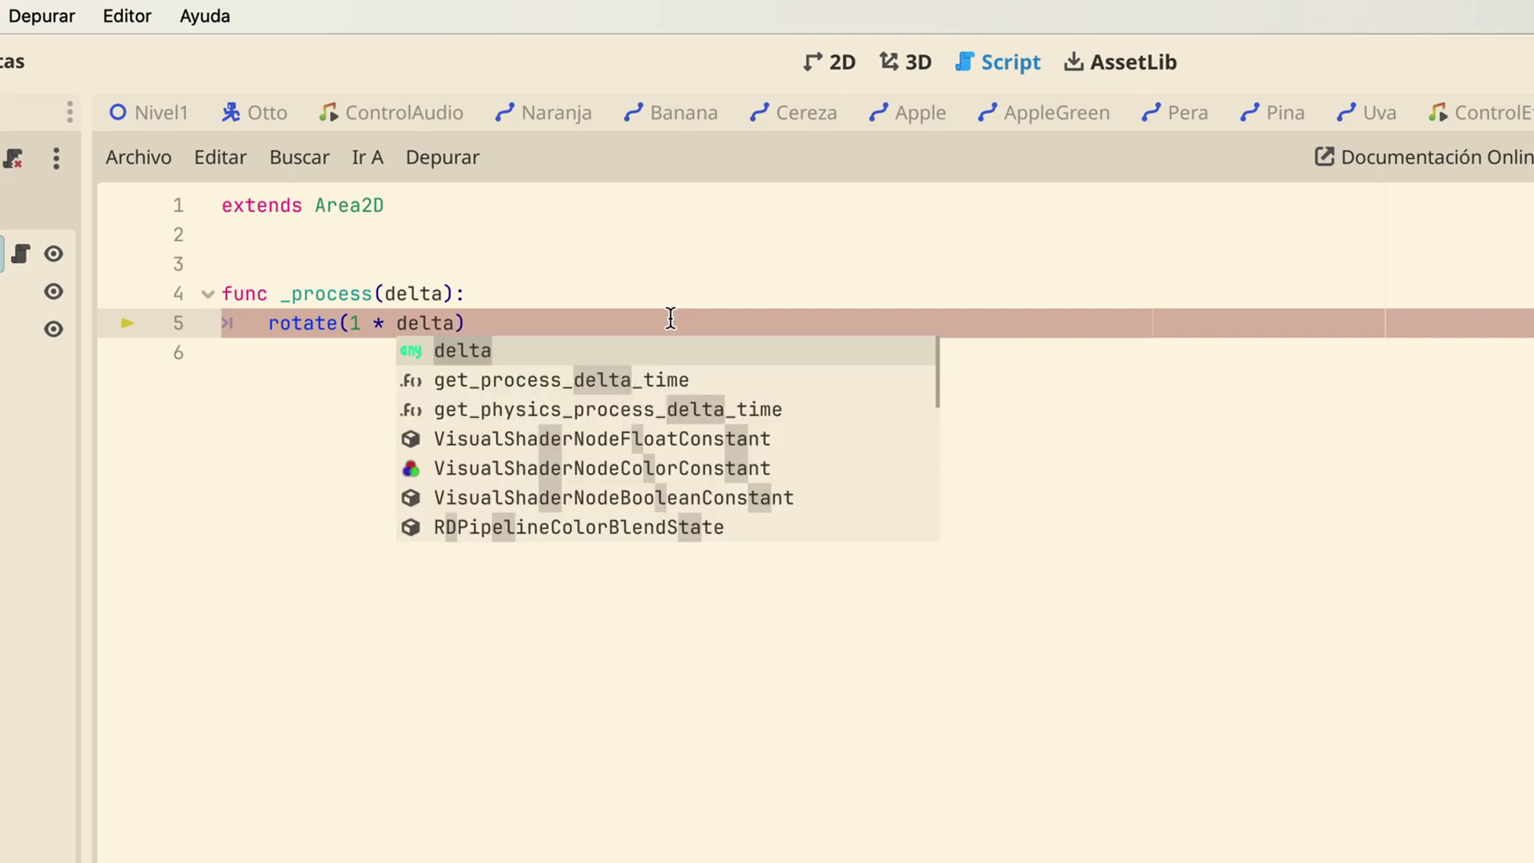
left_click(650, 281)
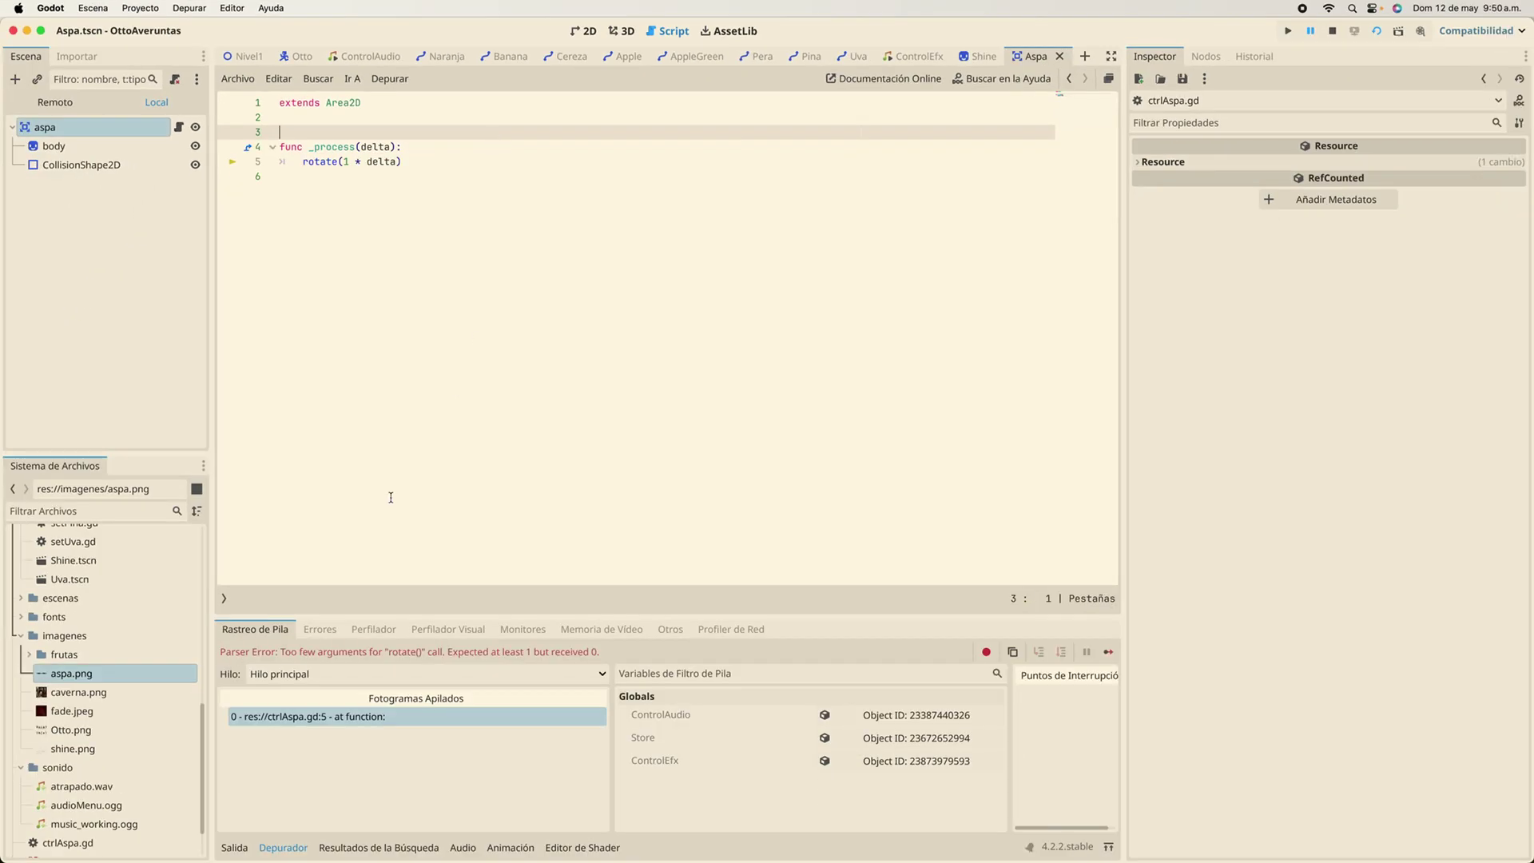
left_click(1378, 34)
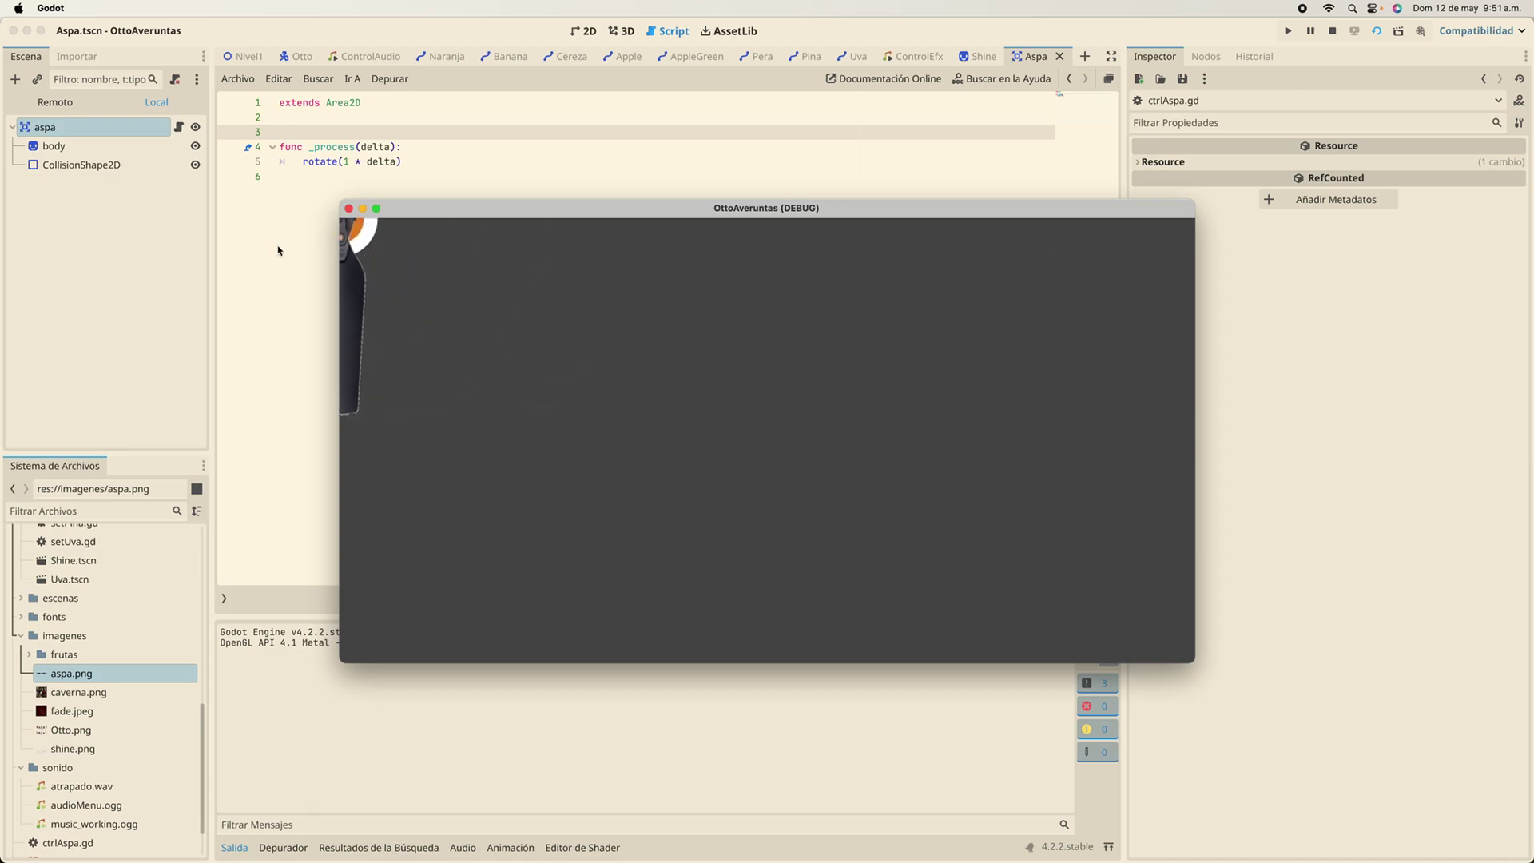
left_click(350, 208)
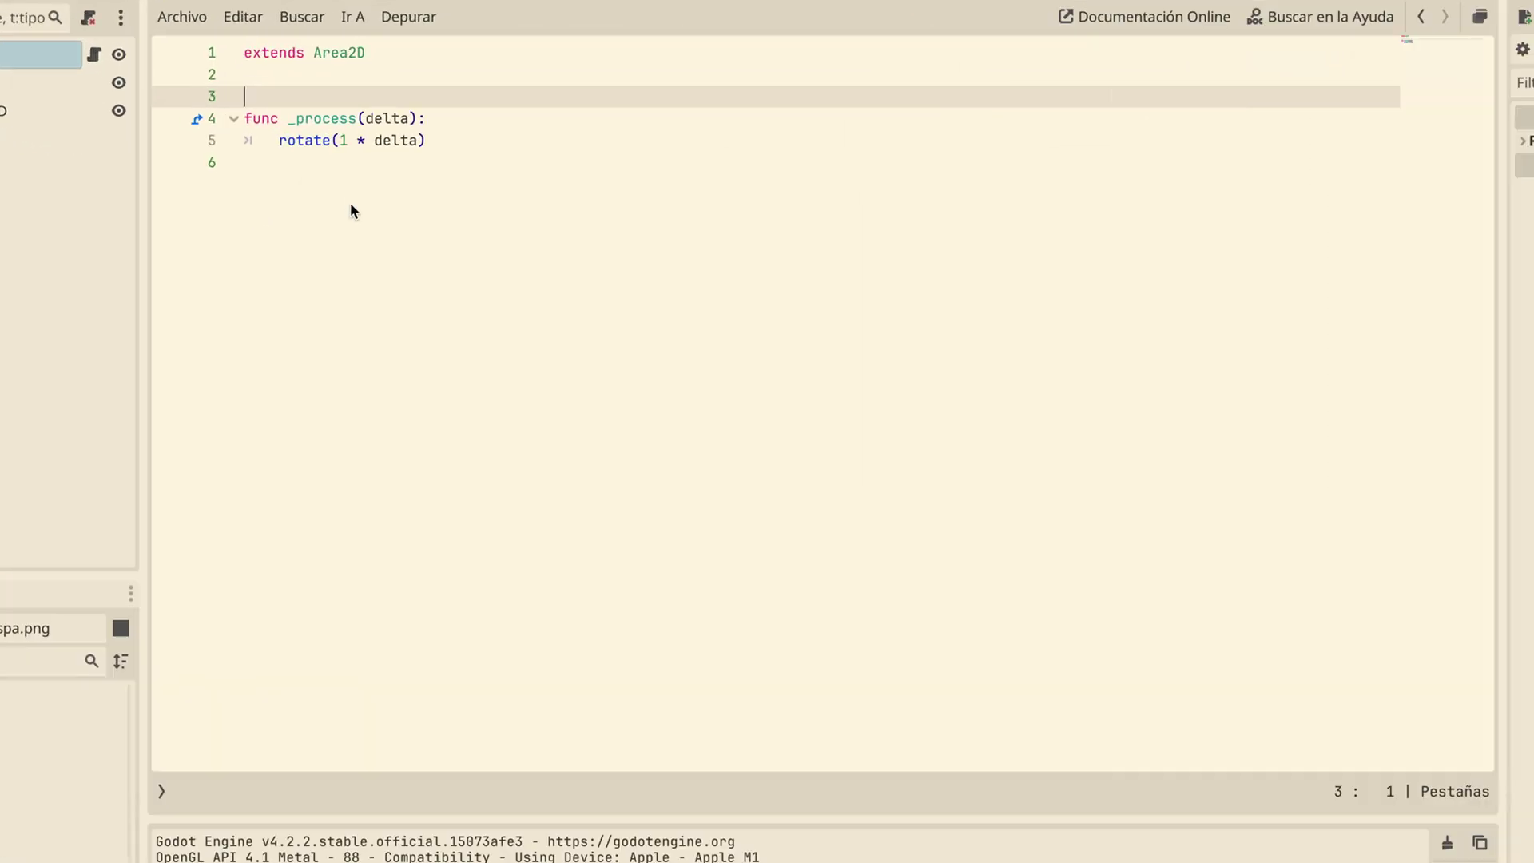
Raise the rotation speed to 2 * delta and test-run the scene again
left_click(341, 140)
key("BackSpace")
type("2")
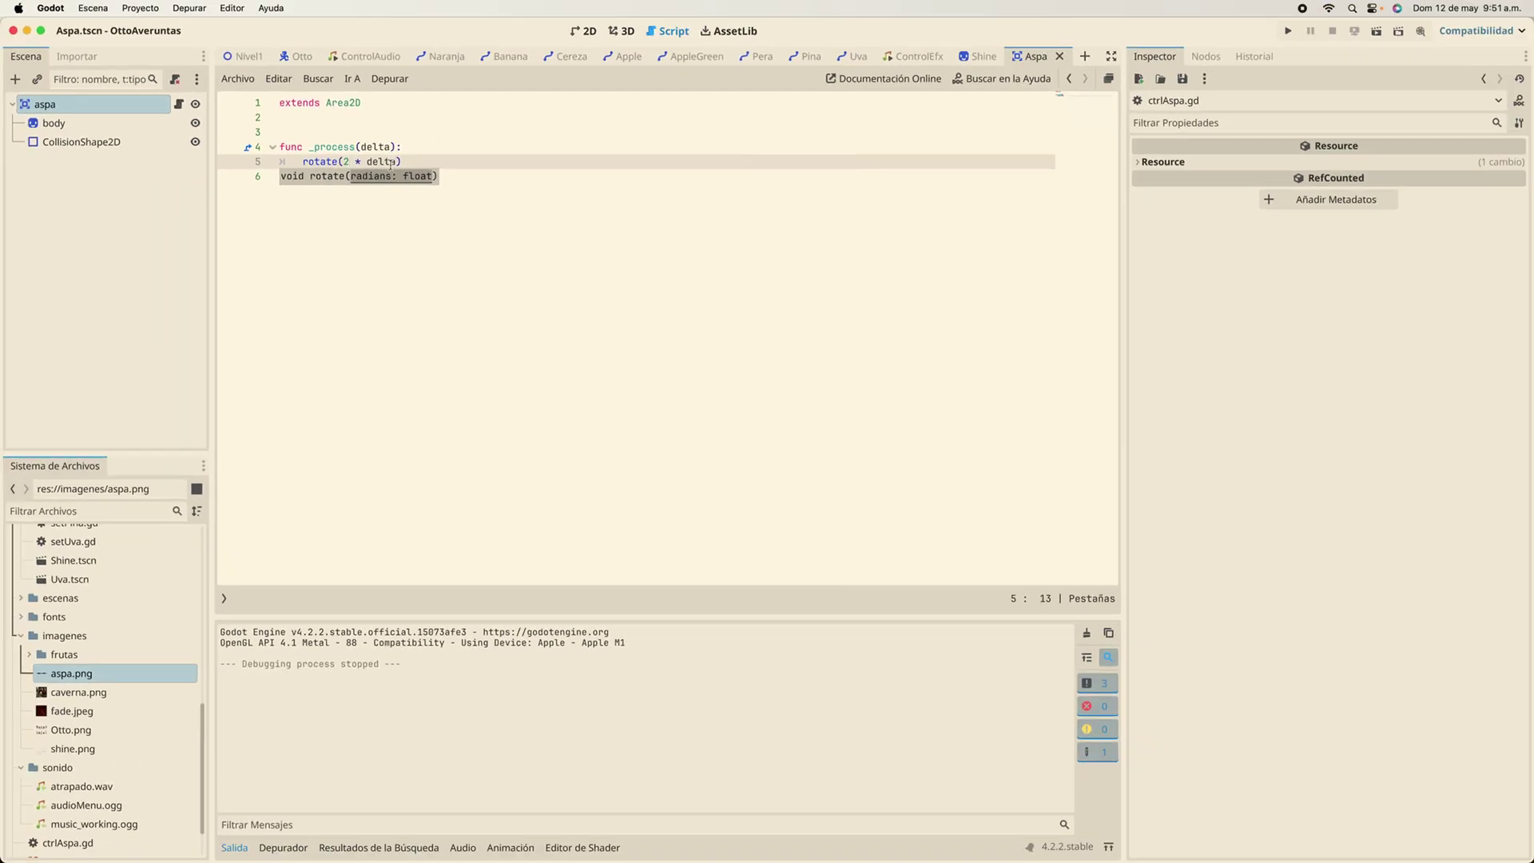
left_click(540, 302)
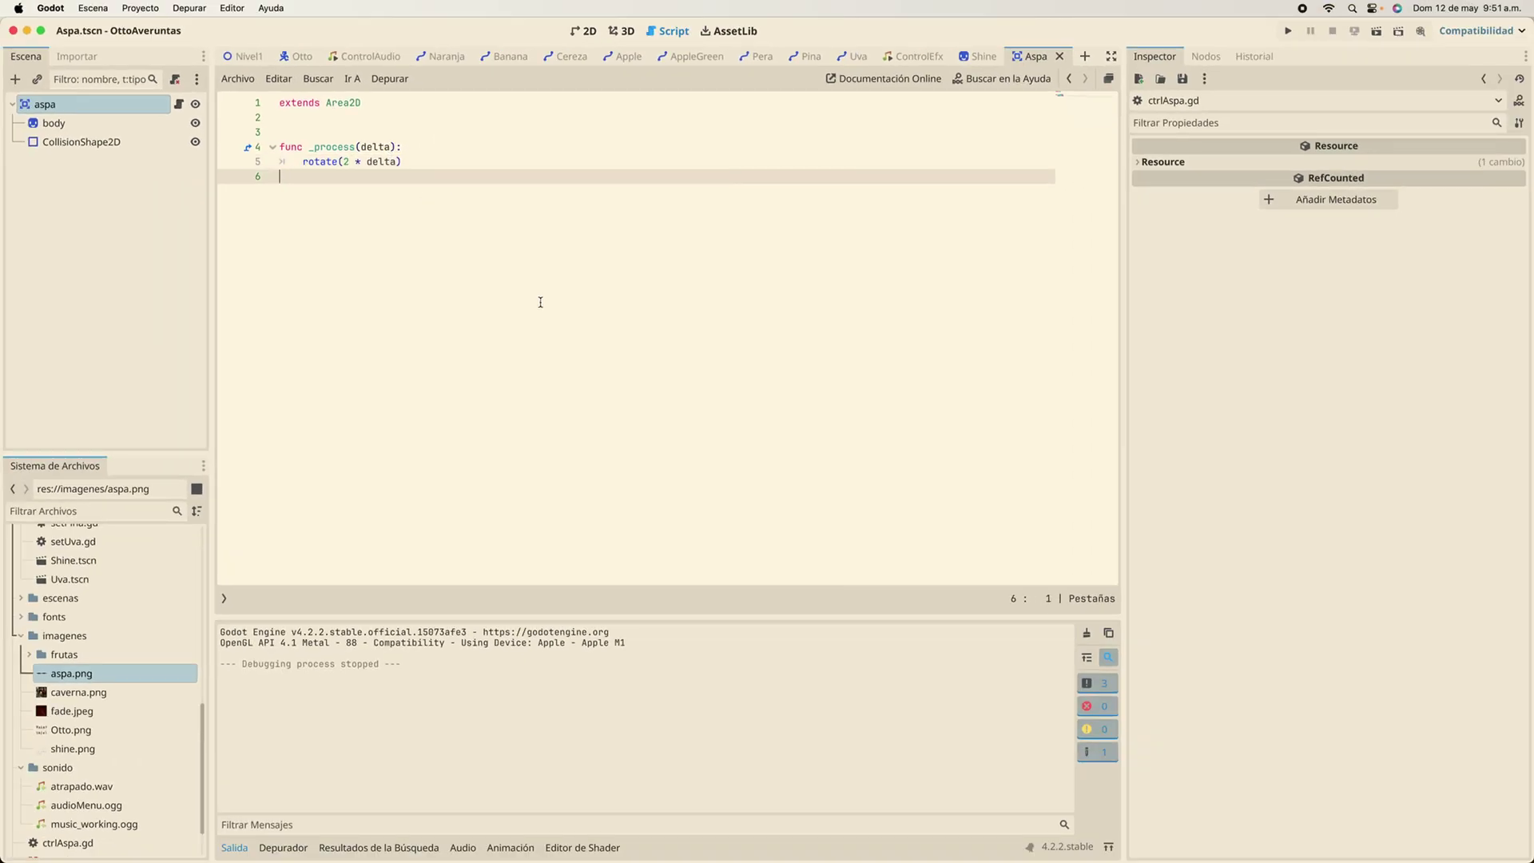
left_click(1374, 34)
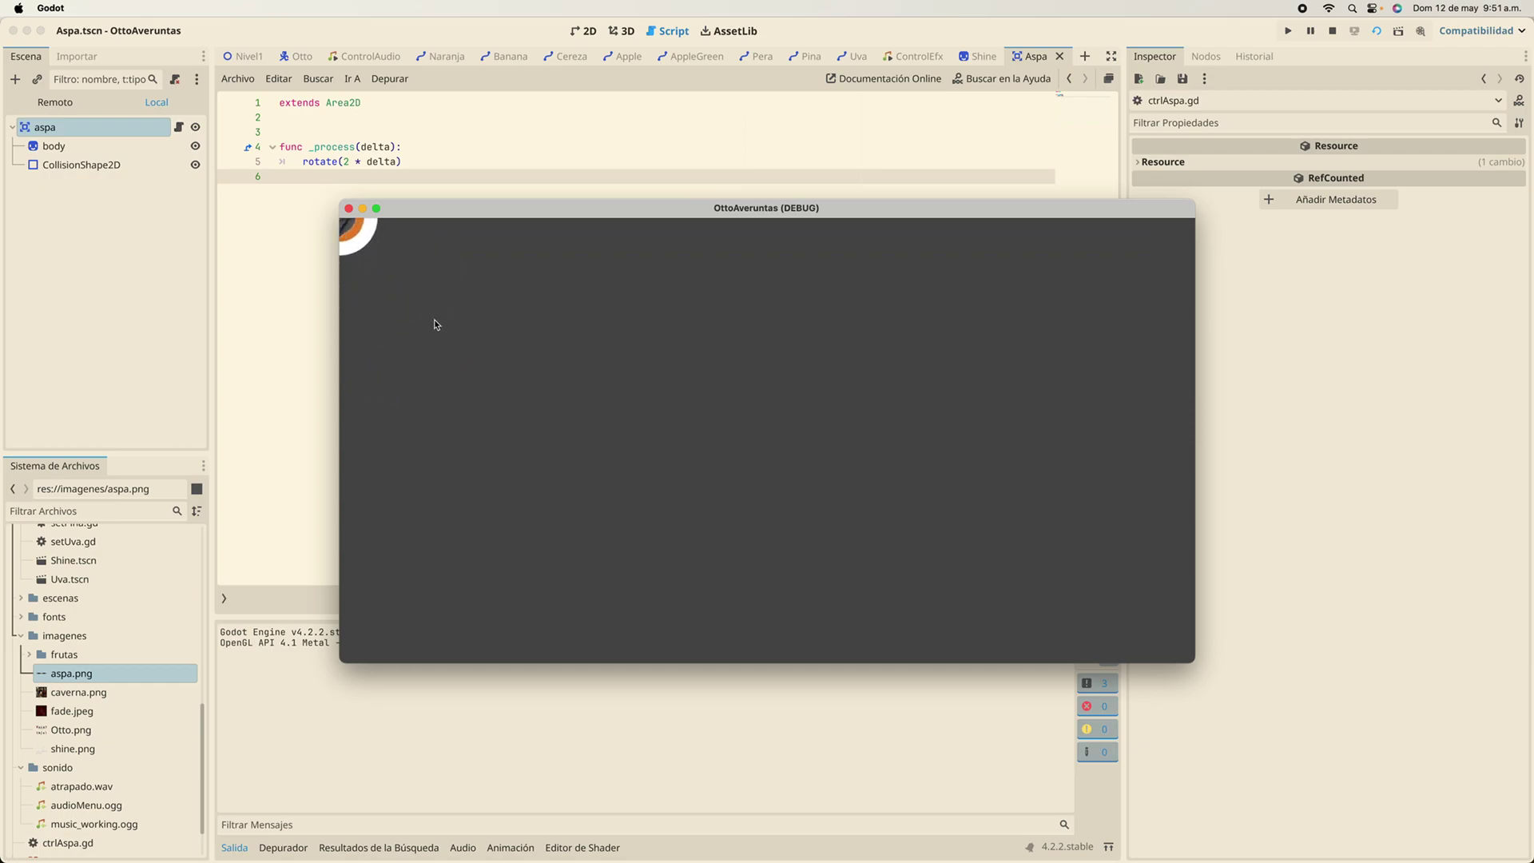
left_click(350, 208)
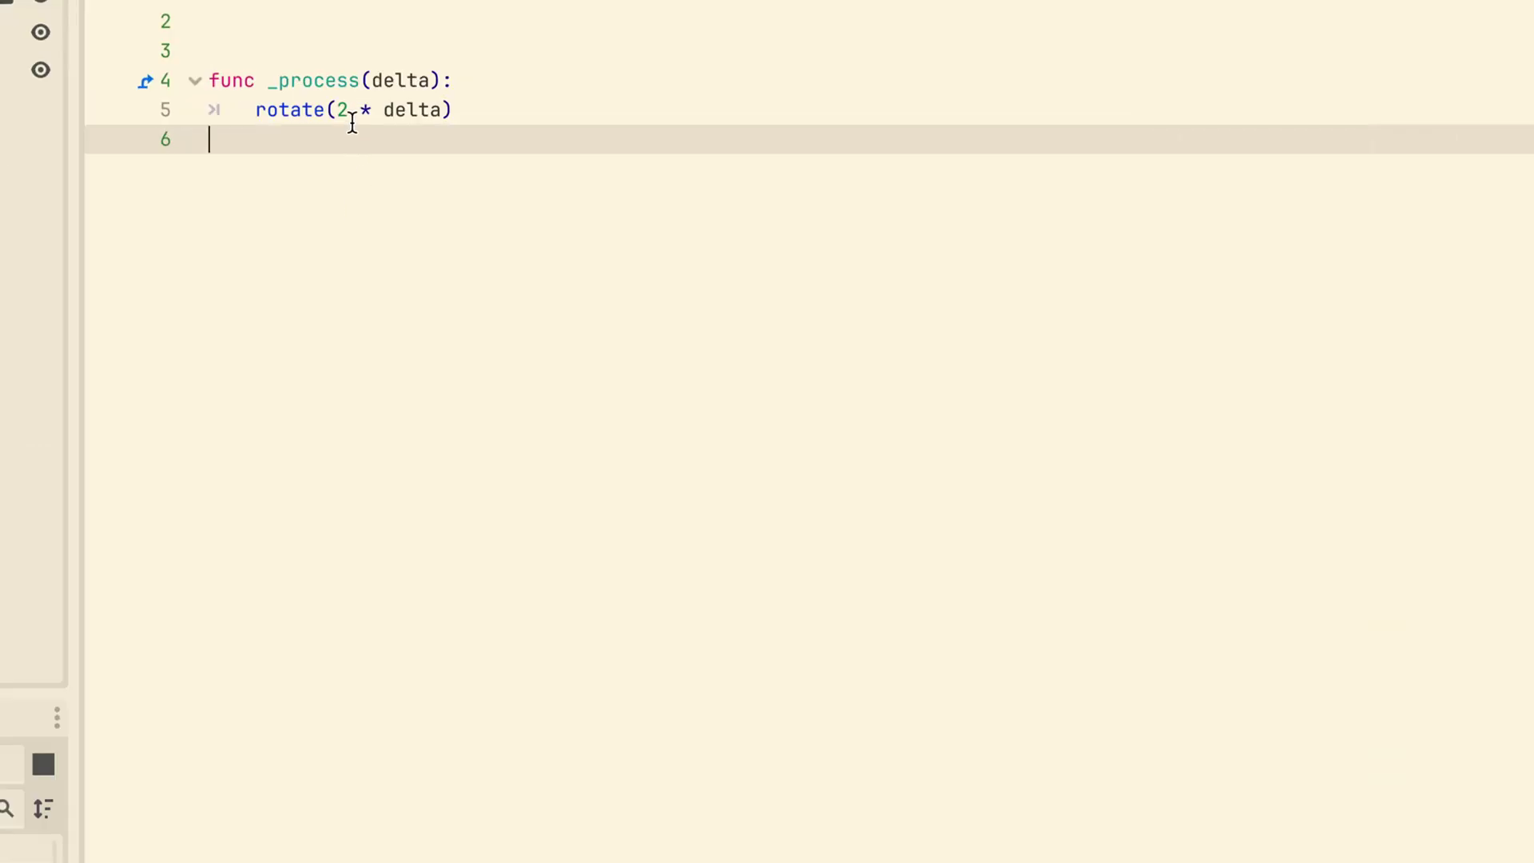
Set the rotation speed back to 1 * delta
left_click(349, 161)
type("1")
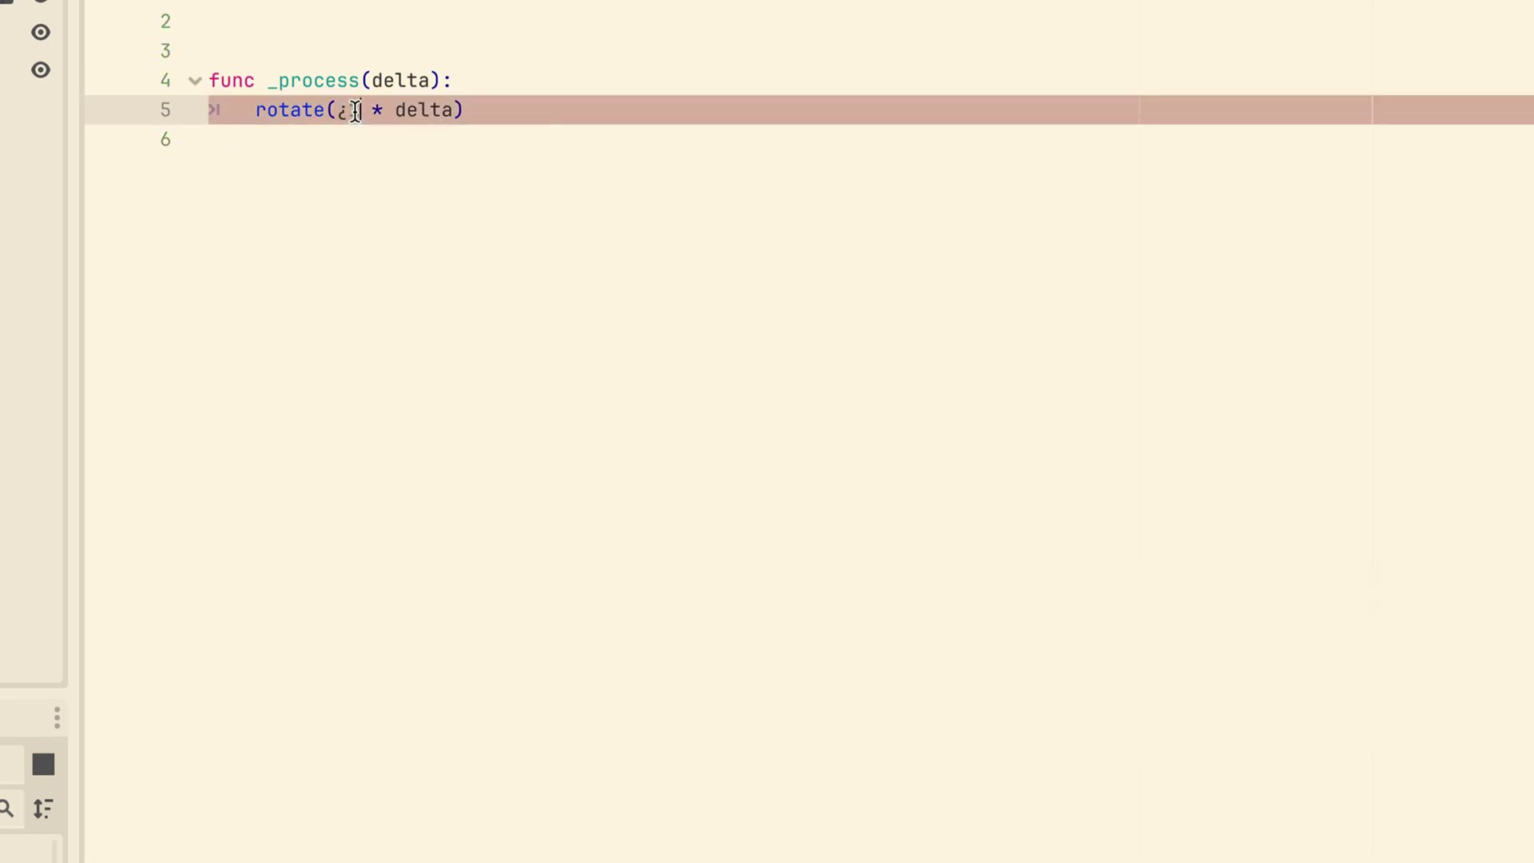
key("BackSpace")
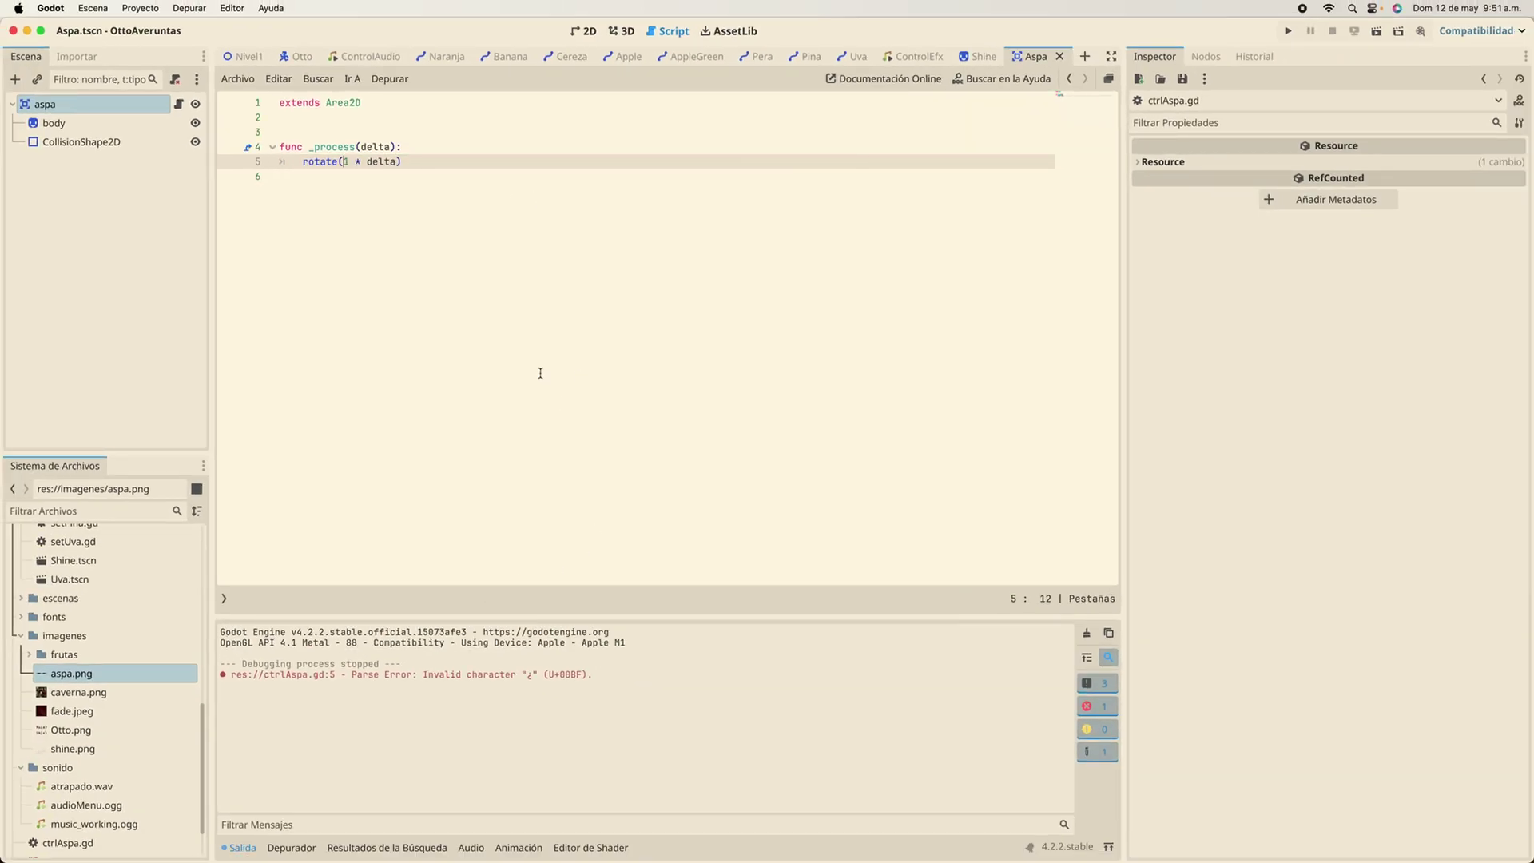
In the Nivel1 2D view, add a plain Node named enemigos under Mundo
left_click(247, 56)
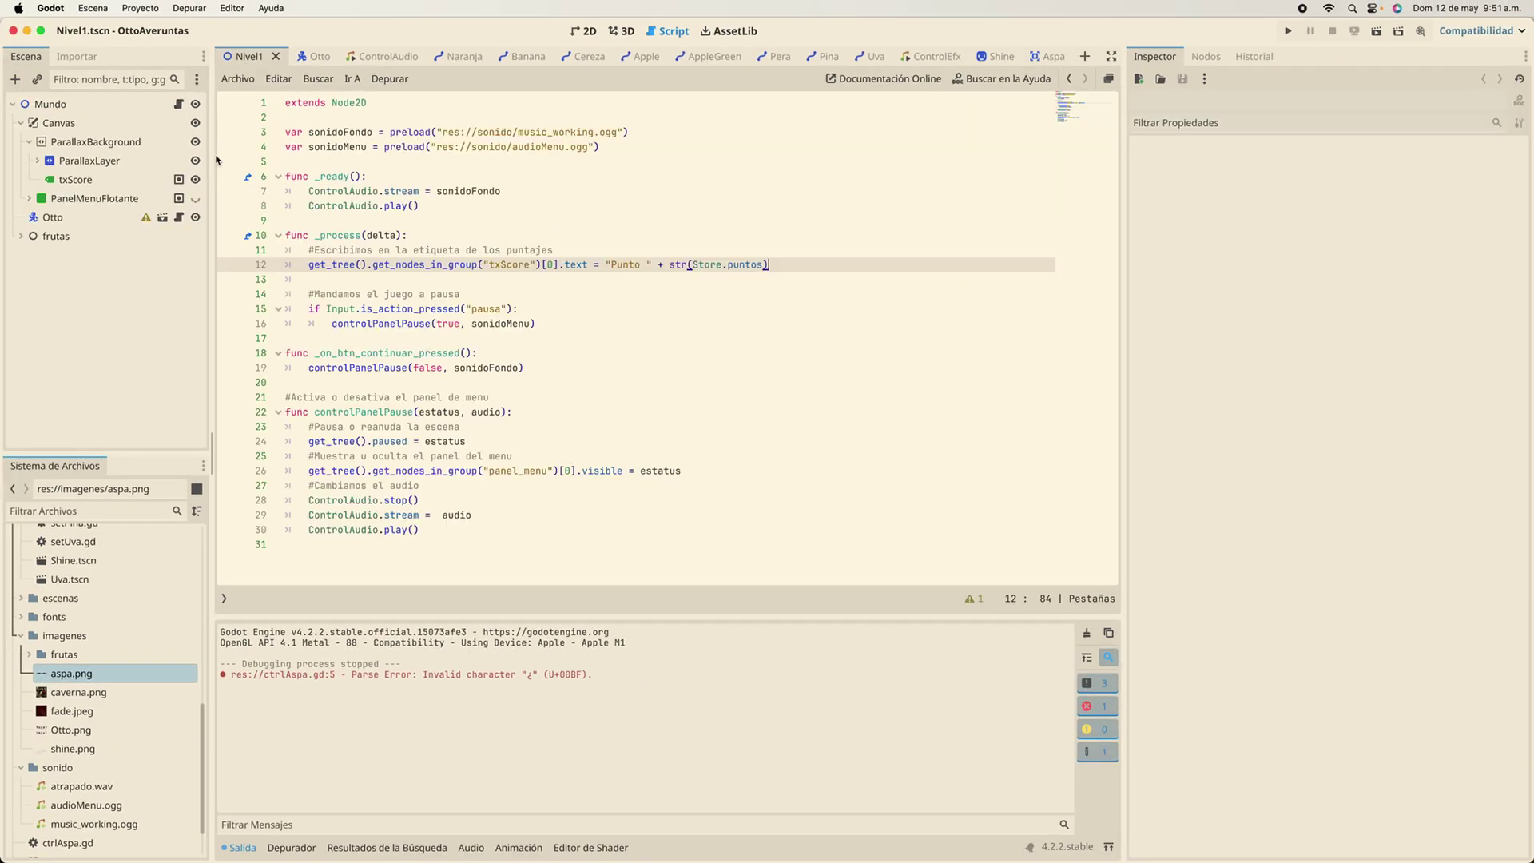
left_click(590, 32)
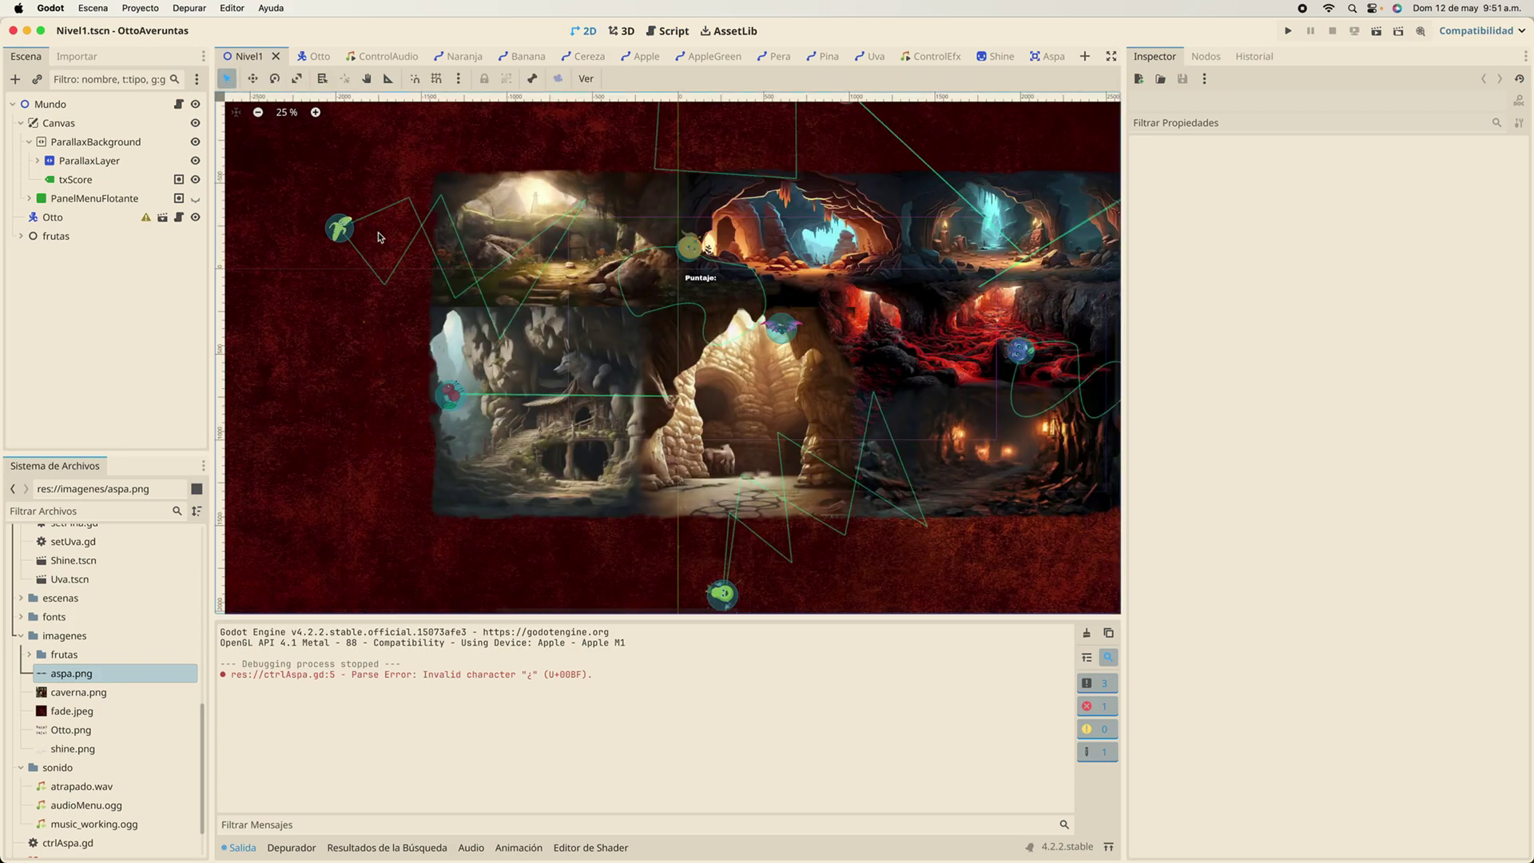
left_click(29, 142)
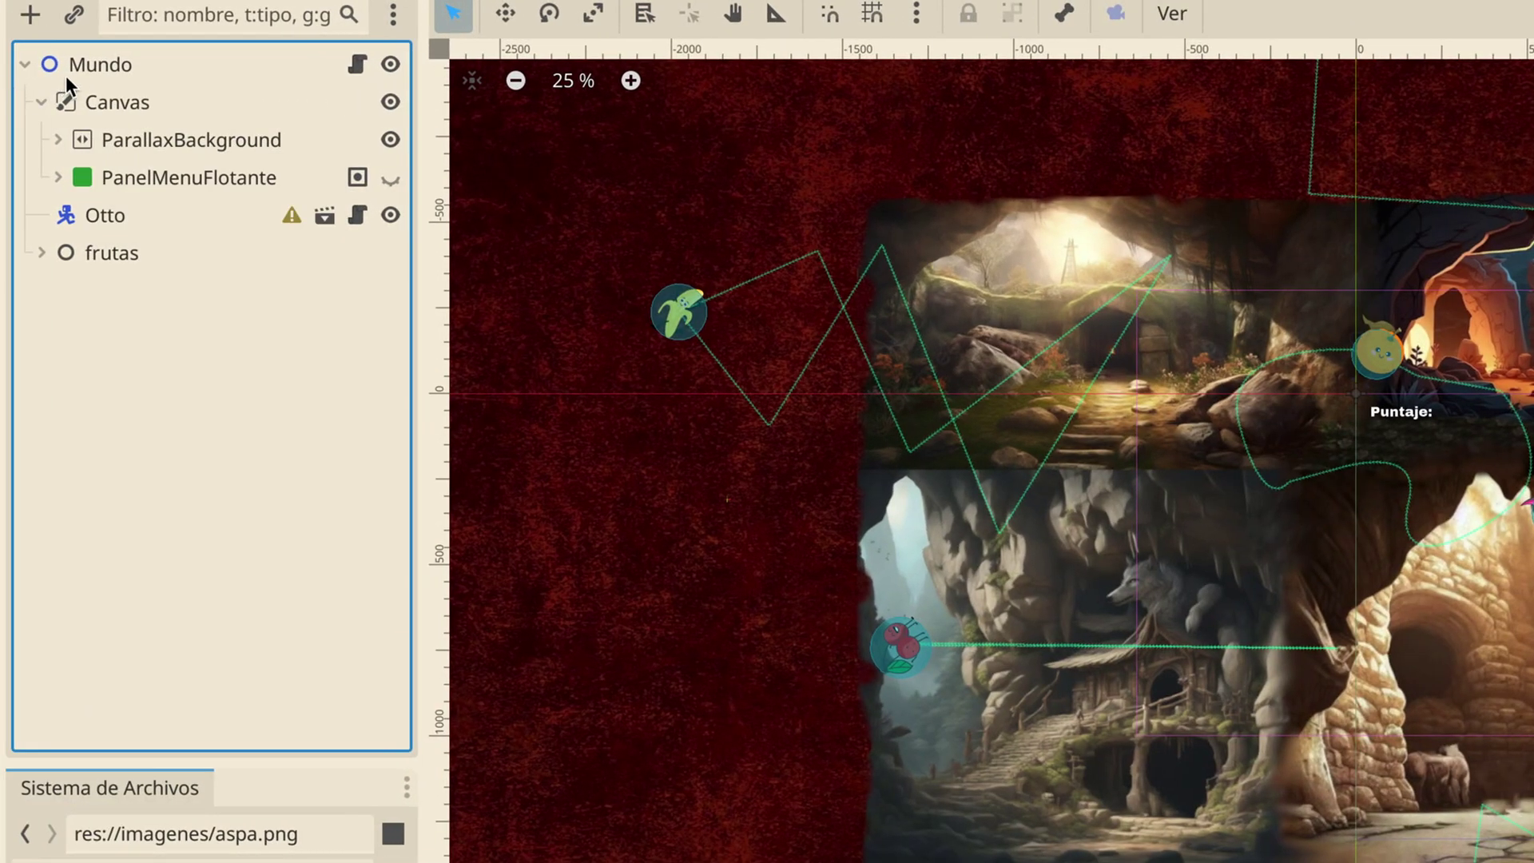
left_click(38, 107)
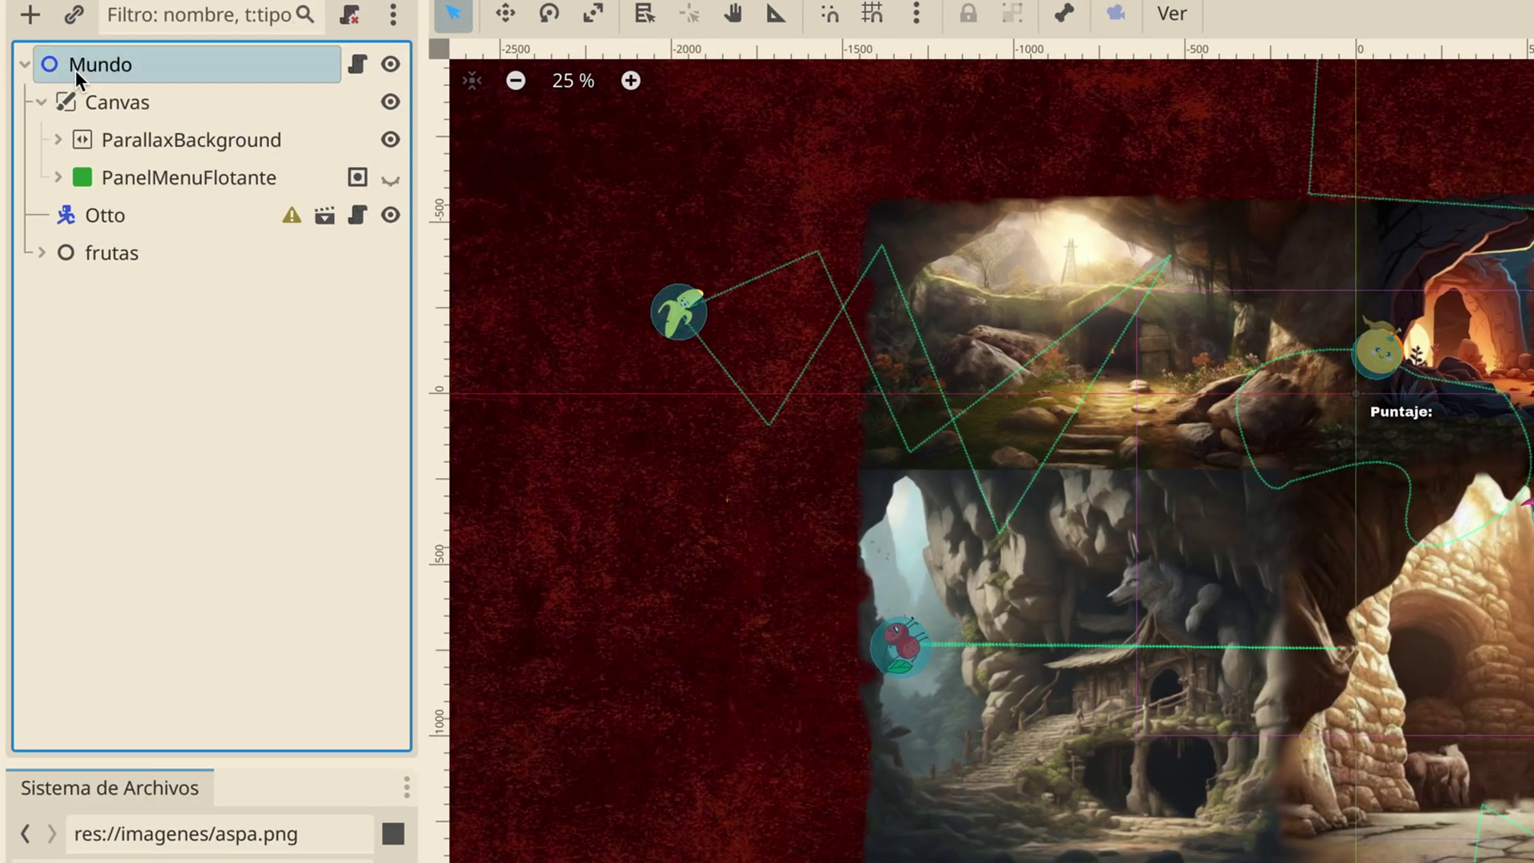
left_click(31, 16)
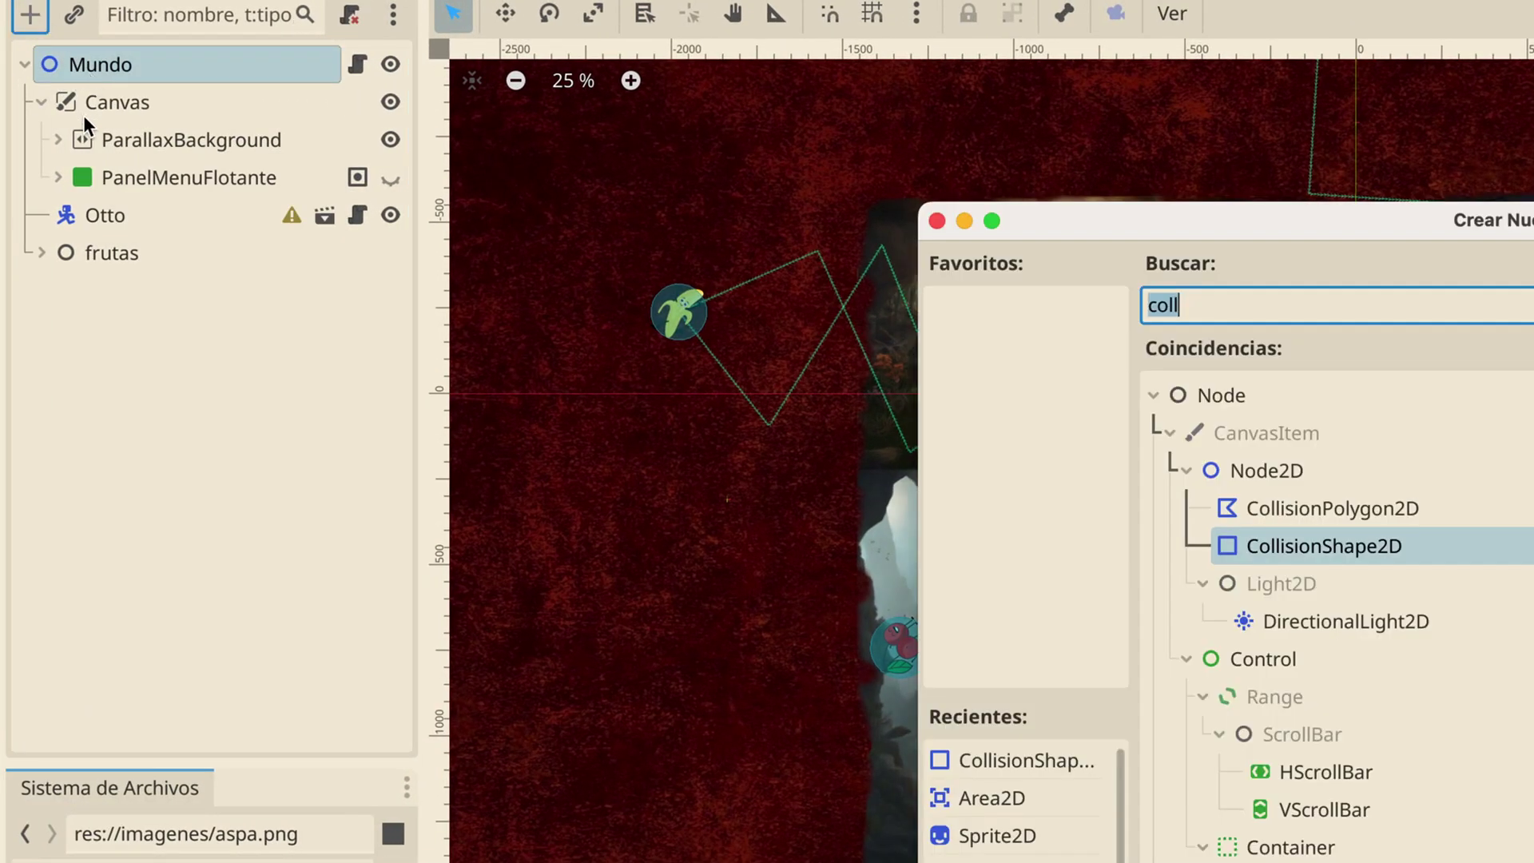
double_click(1240, 399)
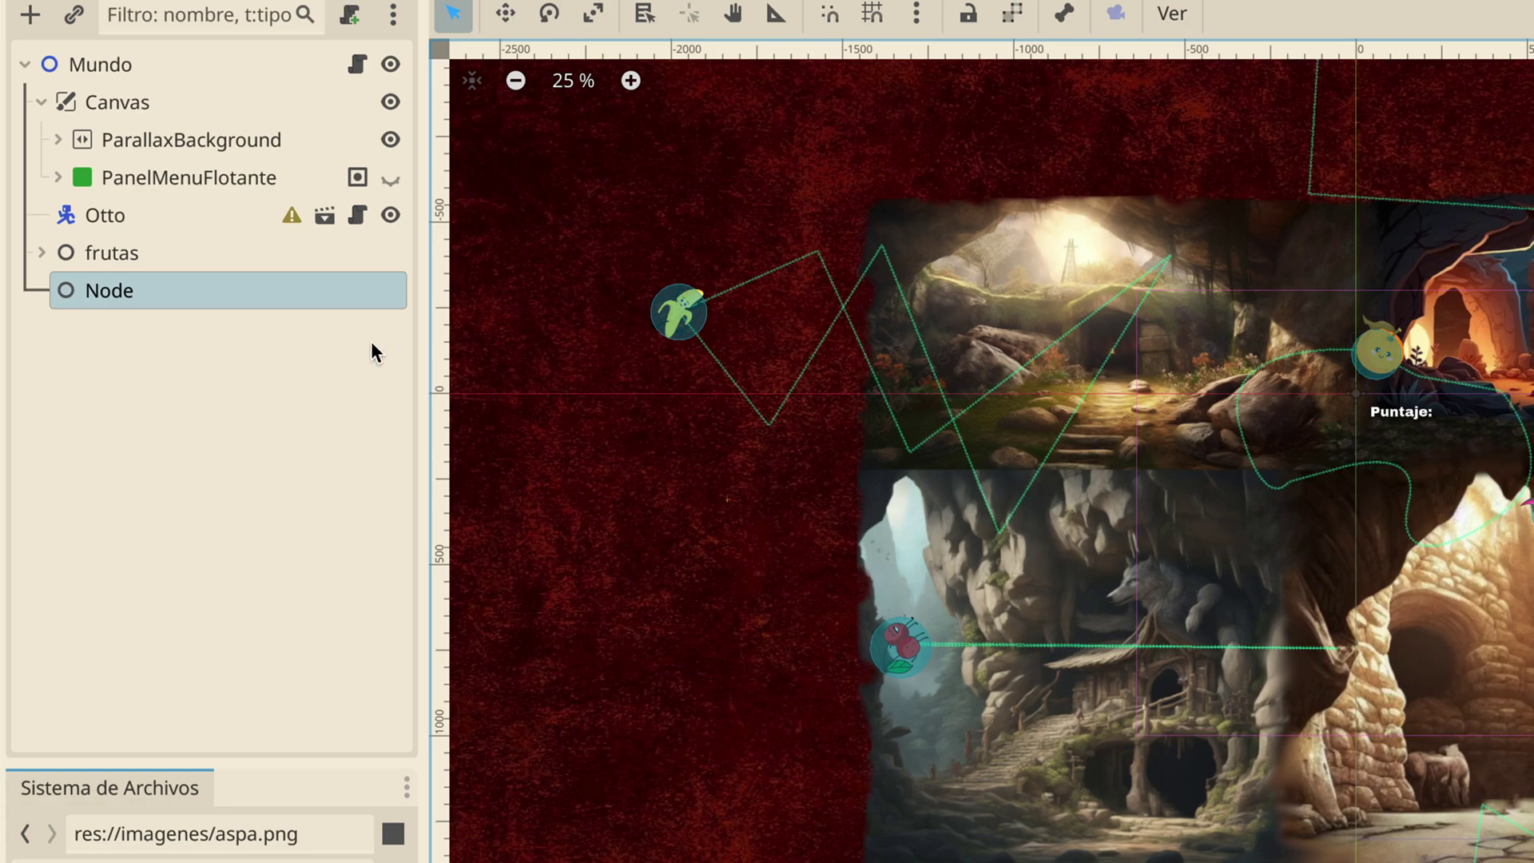
double_click(156, 295)
type("enemigos")
key("Return")
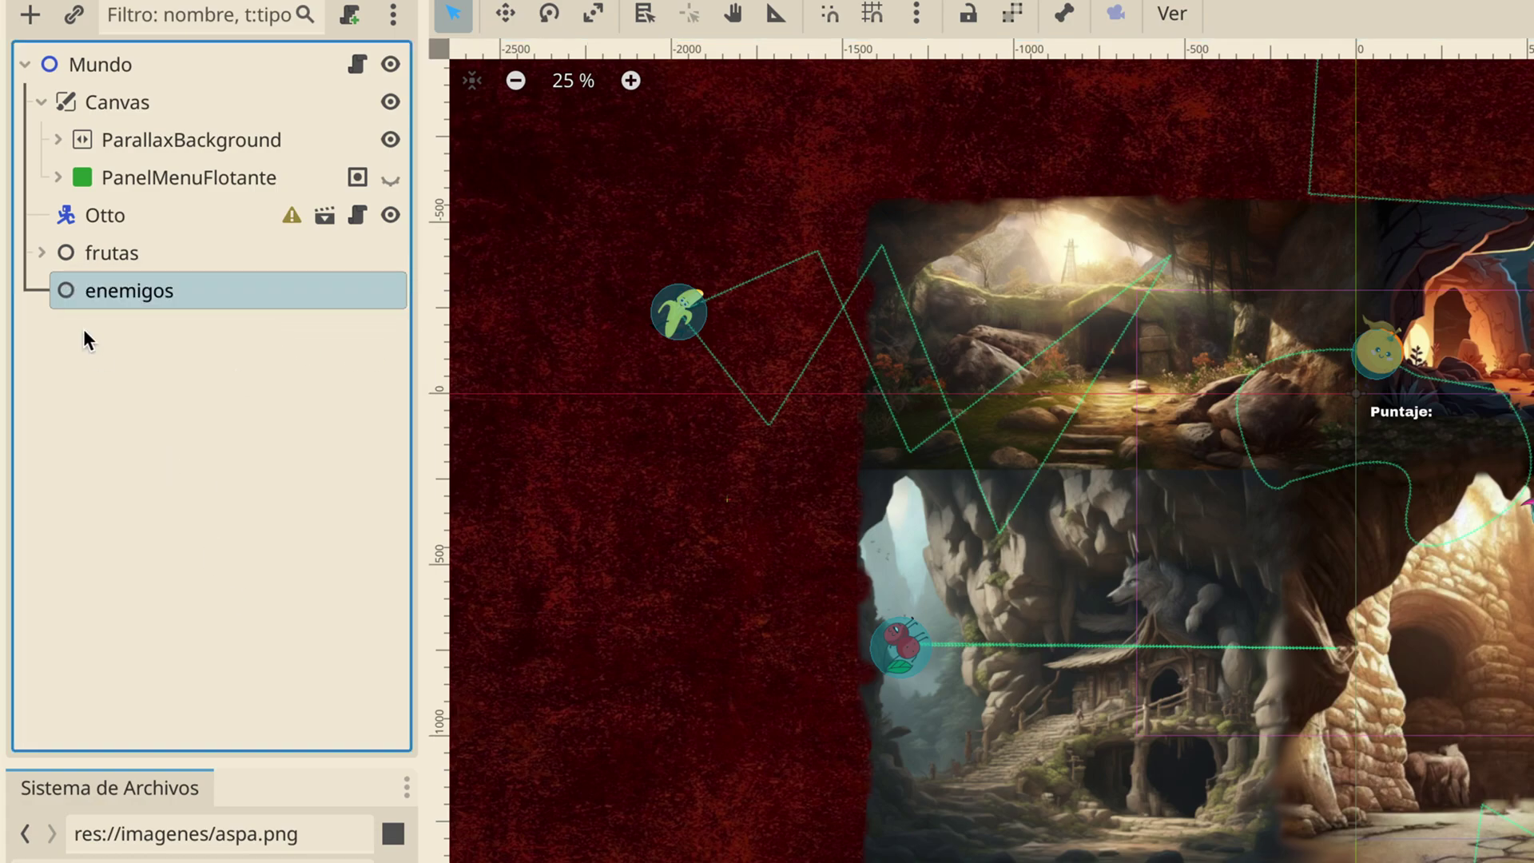
Instance the Aspa.tscn scene under the enemigos node
left_click(74, 15)
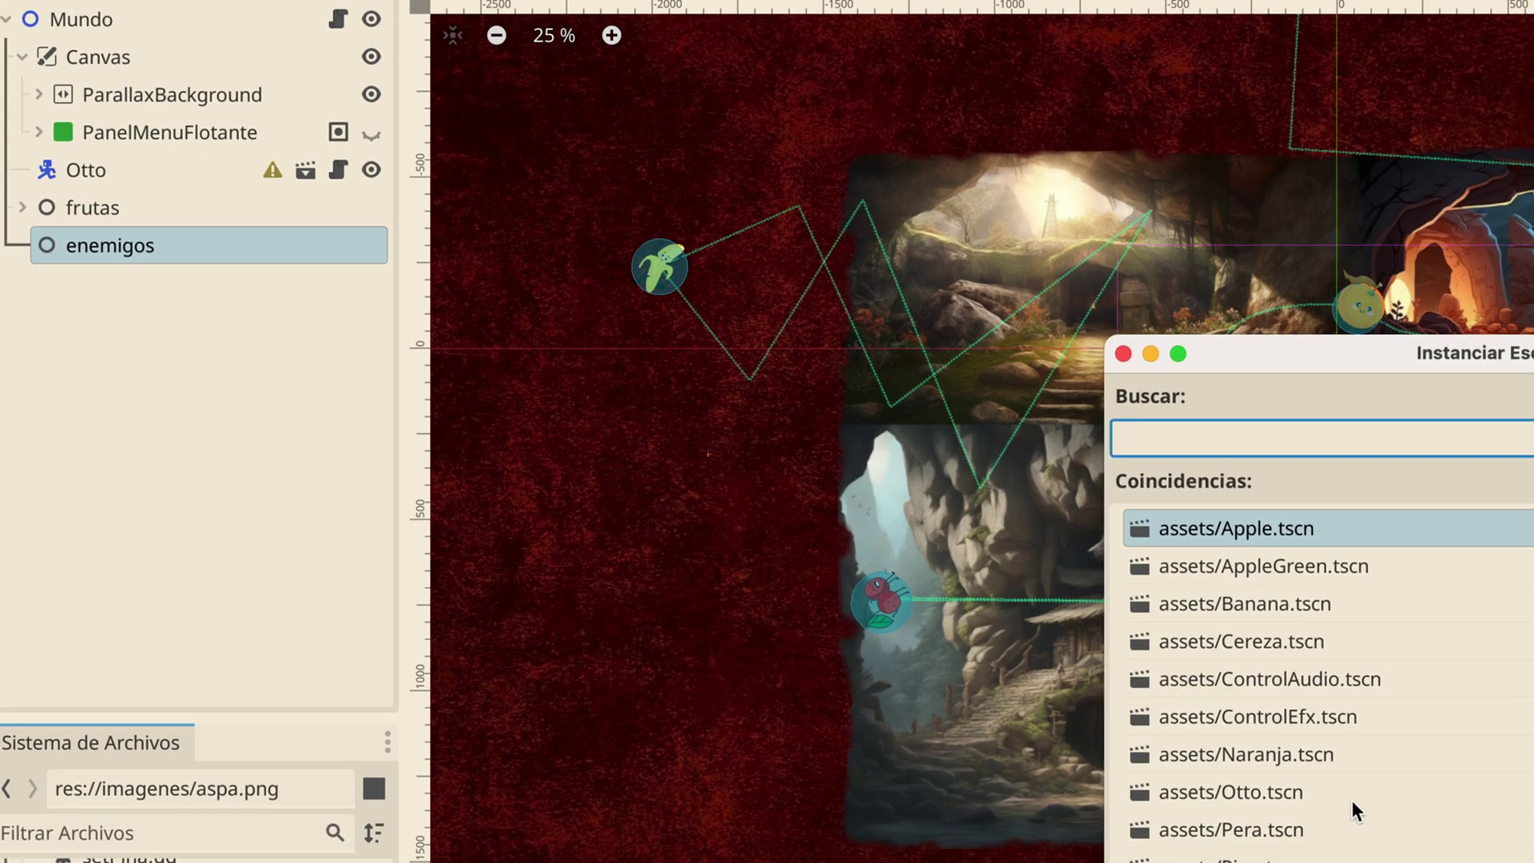
scroll(1350, 787, "down", 3)
scroll(1266, 626, "up", 3)
scroll(1311, 372, "down", 3)
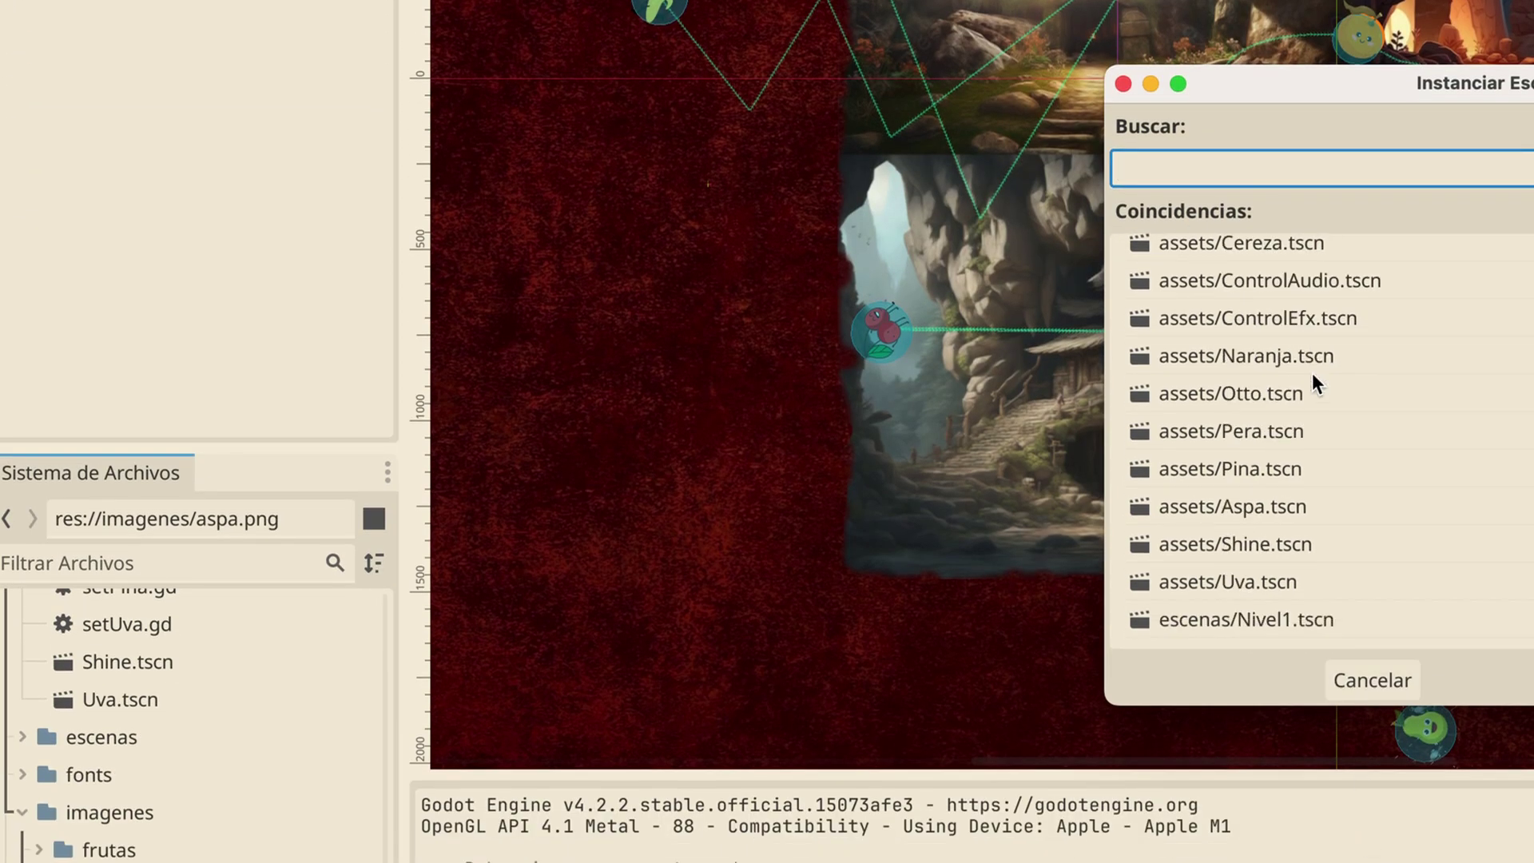
double_click(1239, 504)
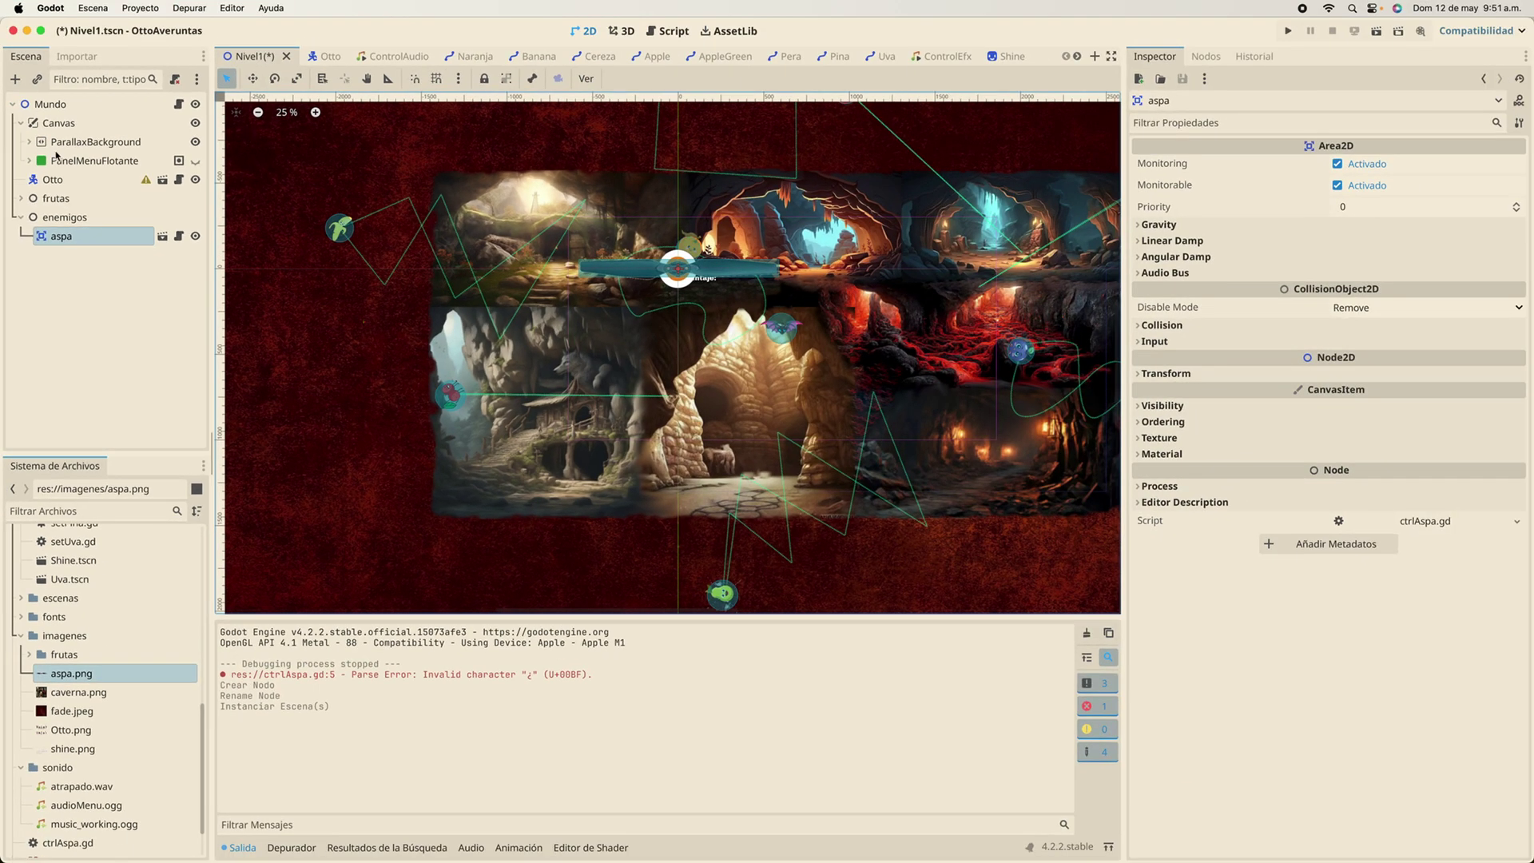
Move the propeller to (-630, -300) near the top caves, then save and run the game
left_click(253, 79)
mouse_move(684, 276)
left_mouse_down()
mouse_move(584, 243)
mouse_move(577, 222)
left_mouse_up()
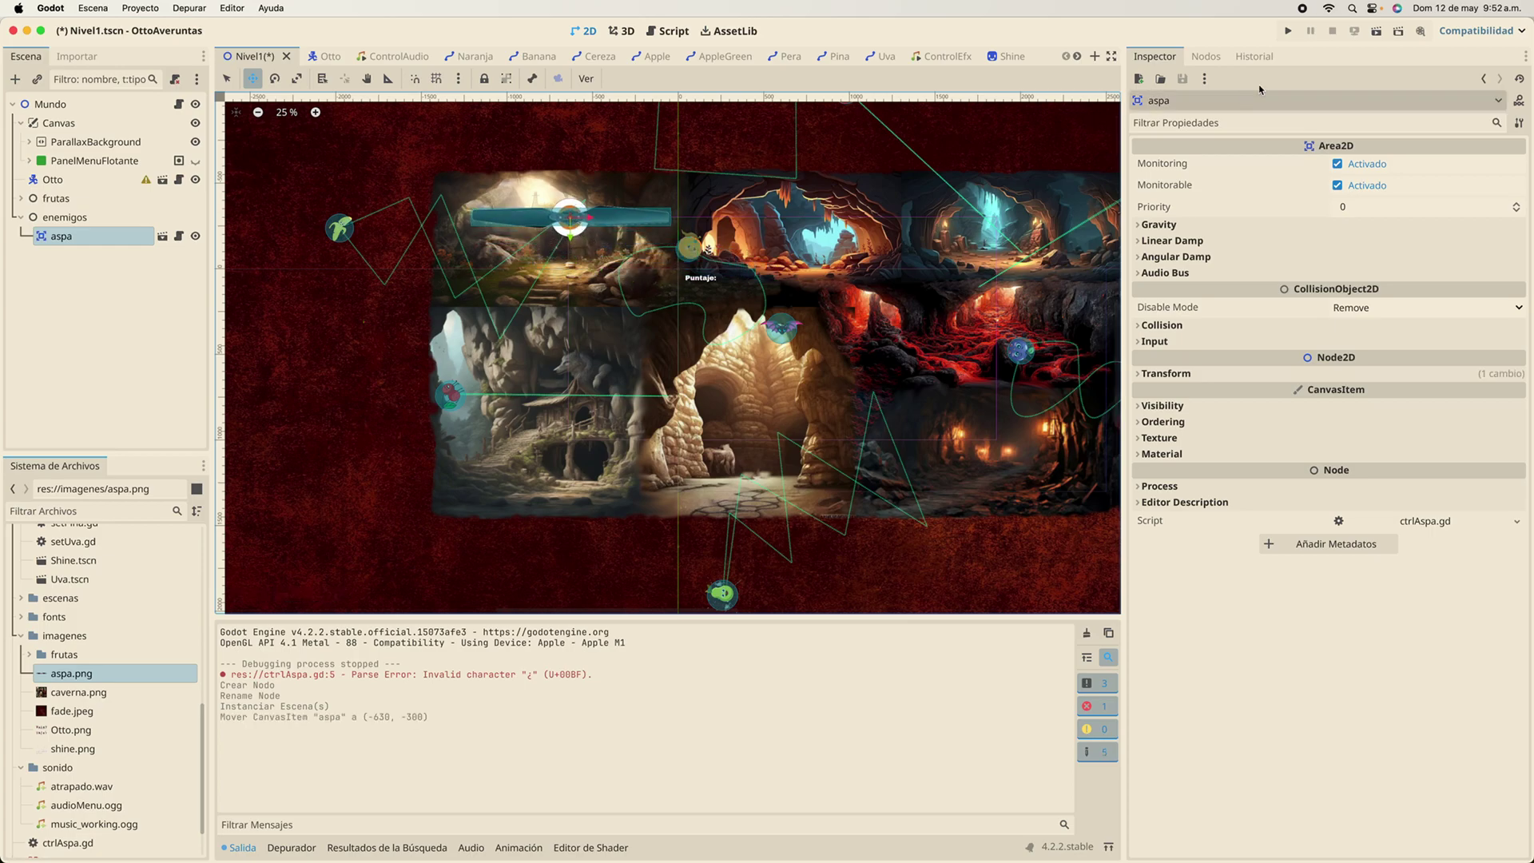
left_click(1288, 31)
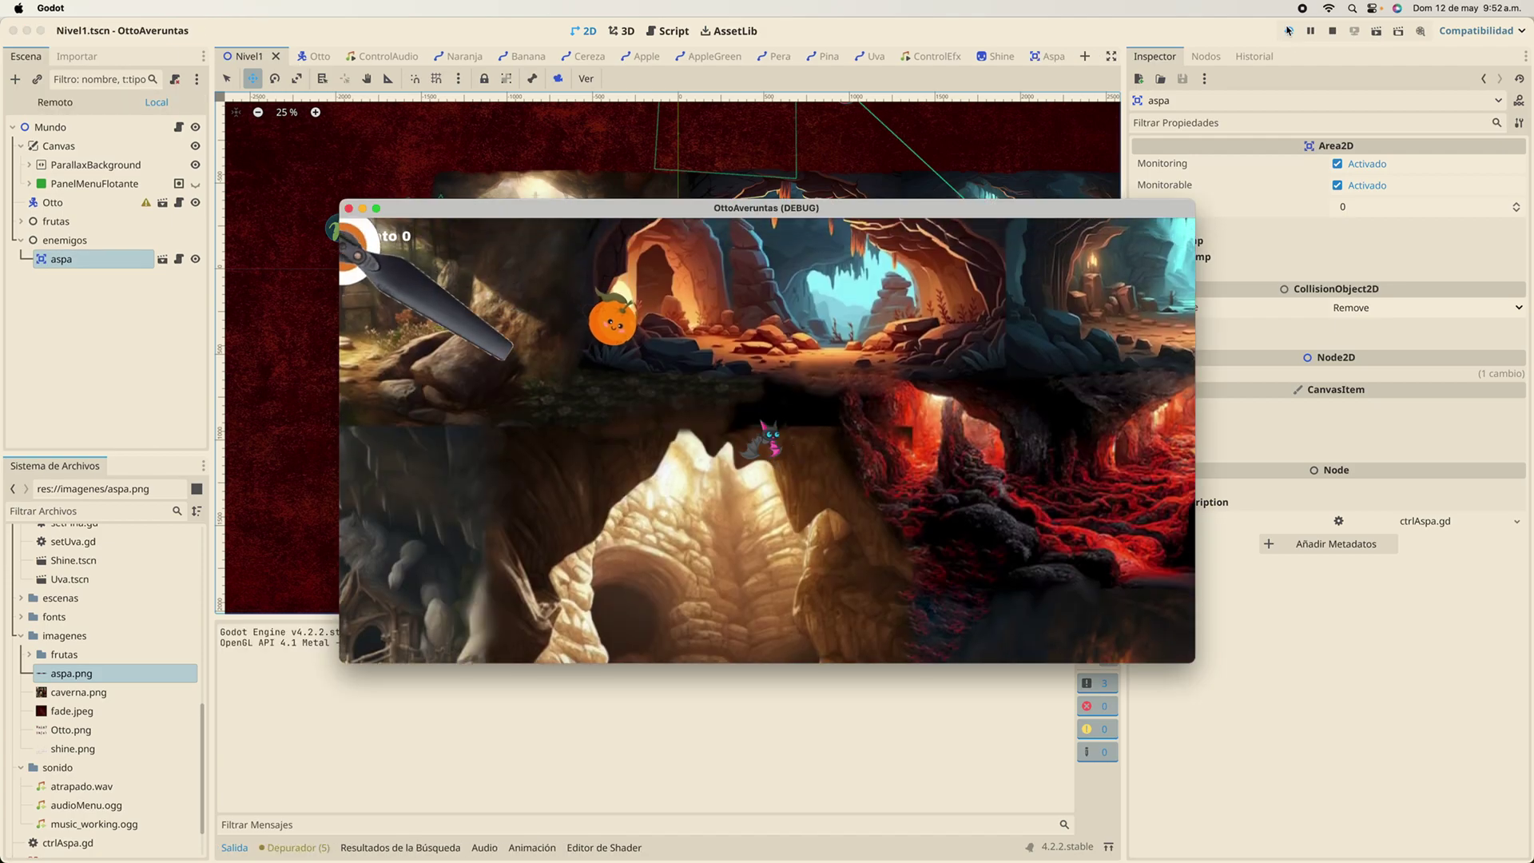
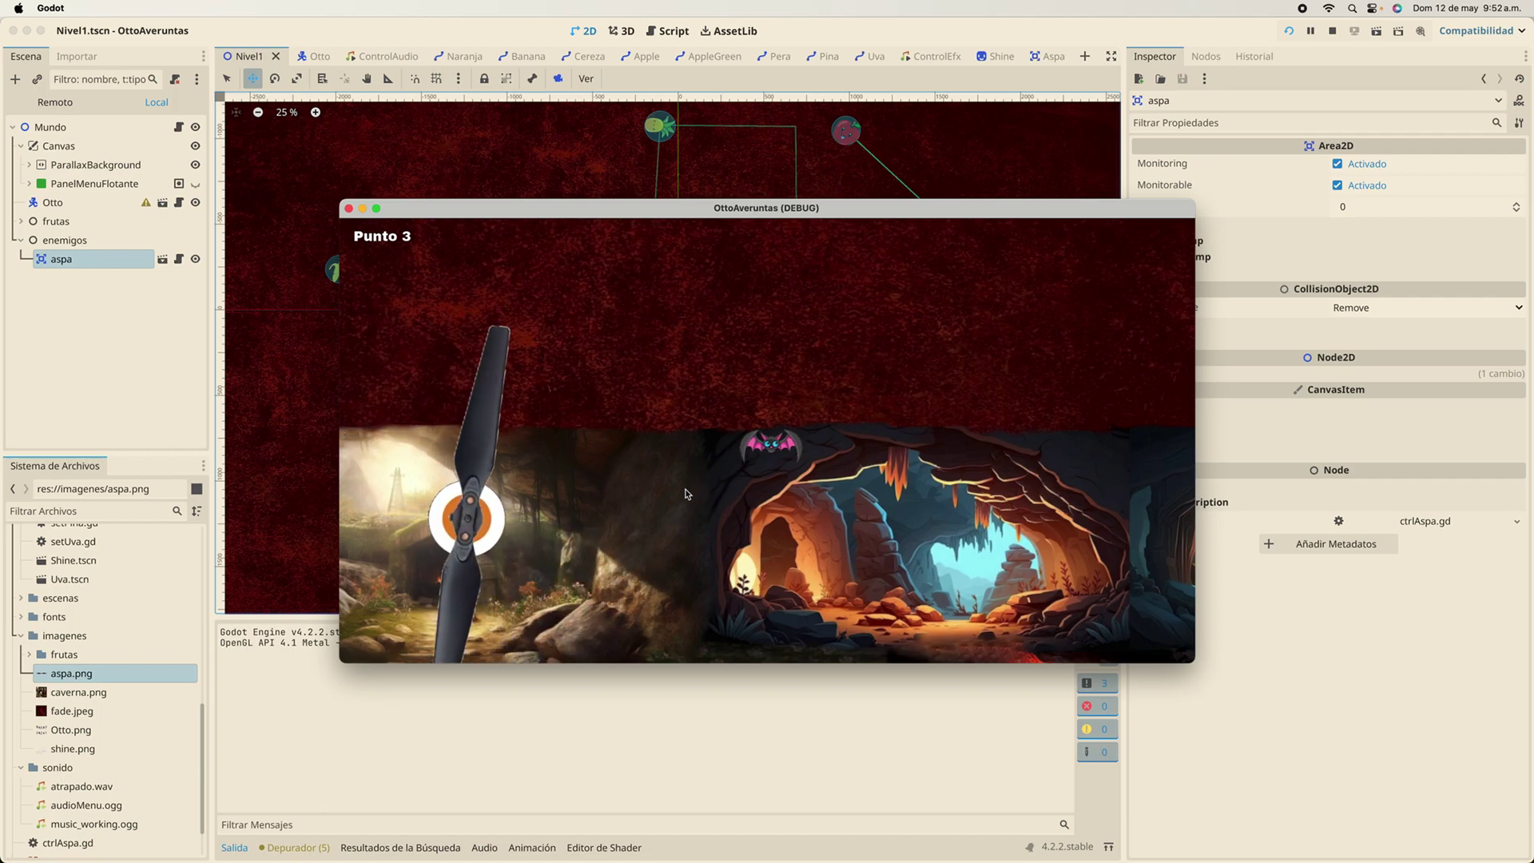
Stop the running game test and collapse the imagenes and sonido folders in FileSystem
left_click(349, 211)
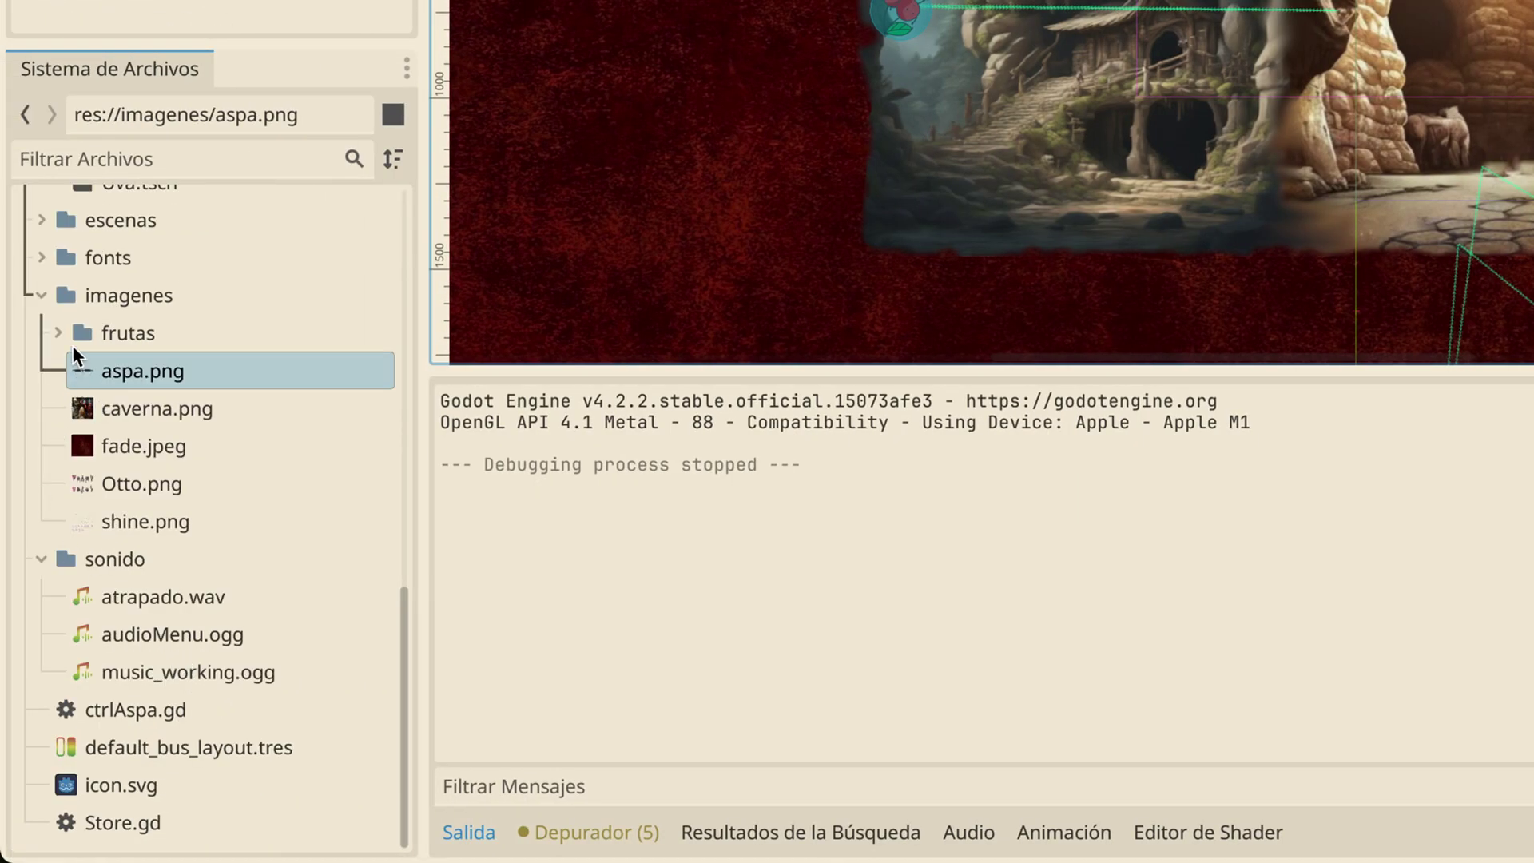
left_click(37, 296)
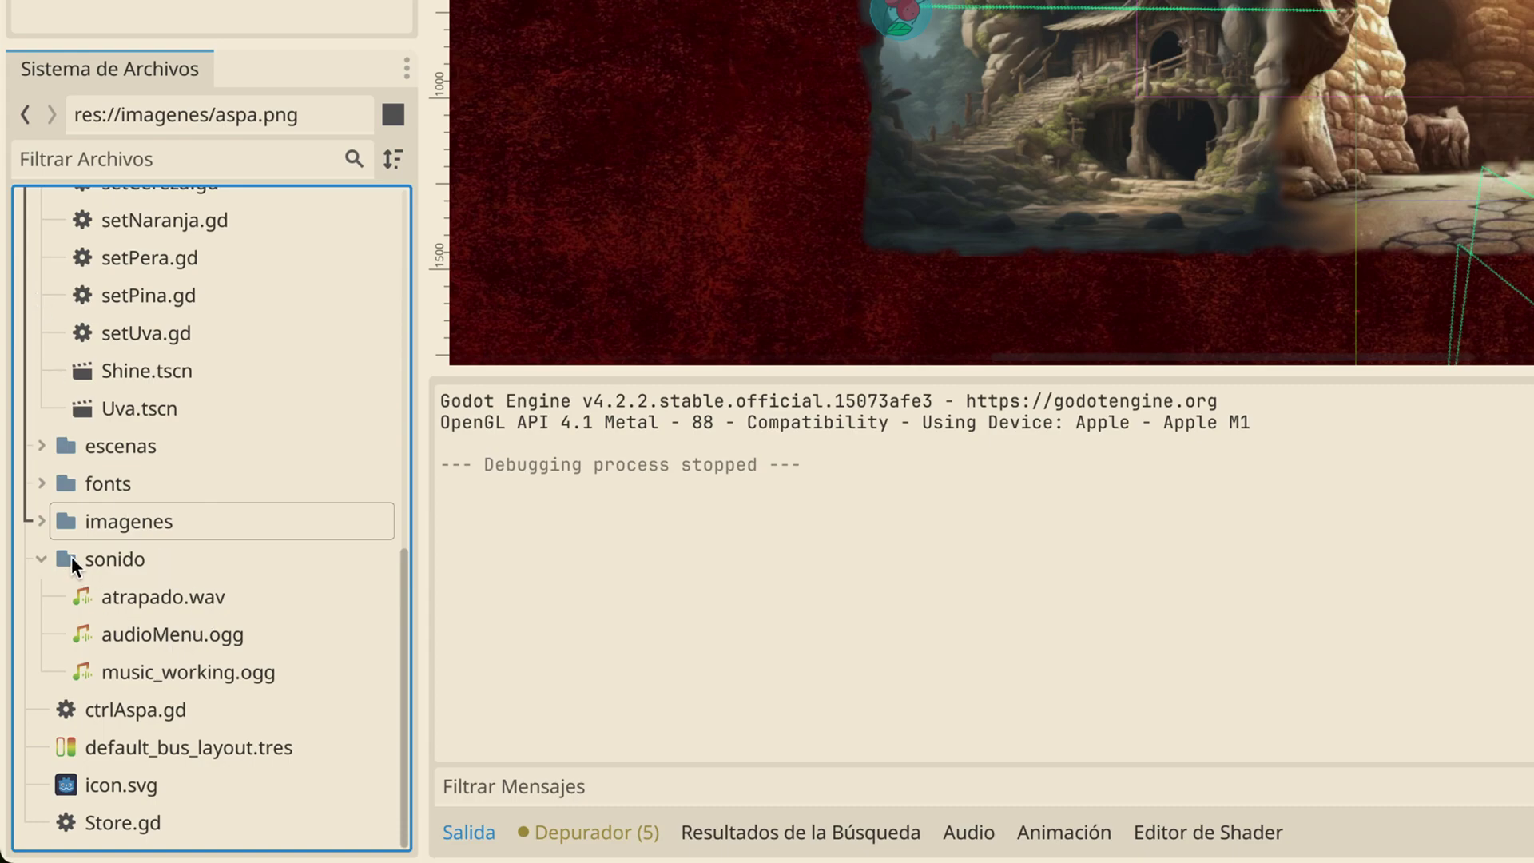
left_click(40, 558)
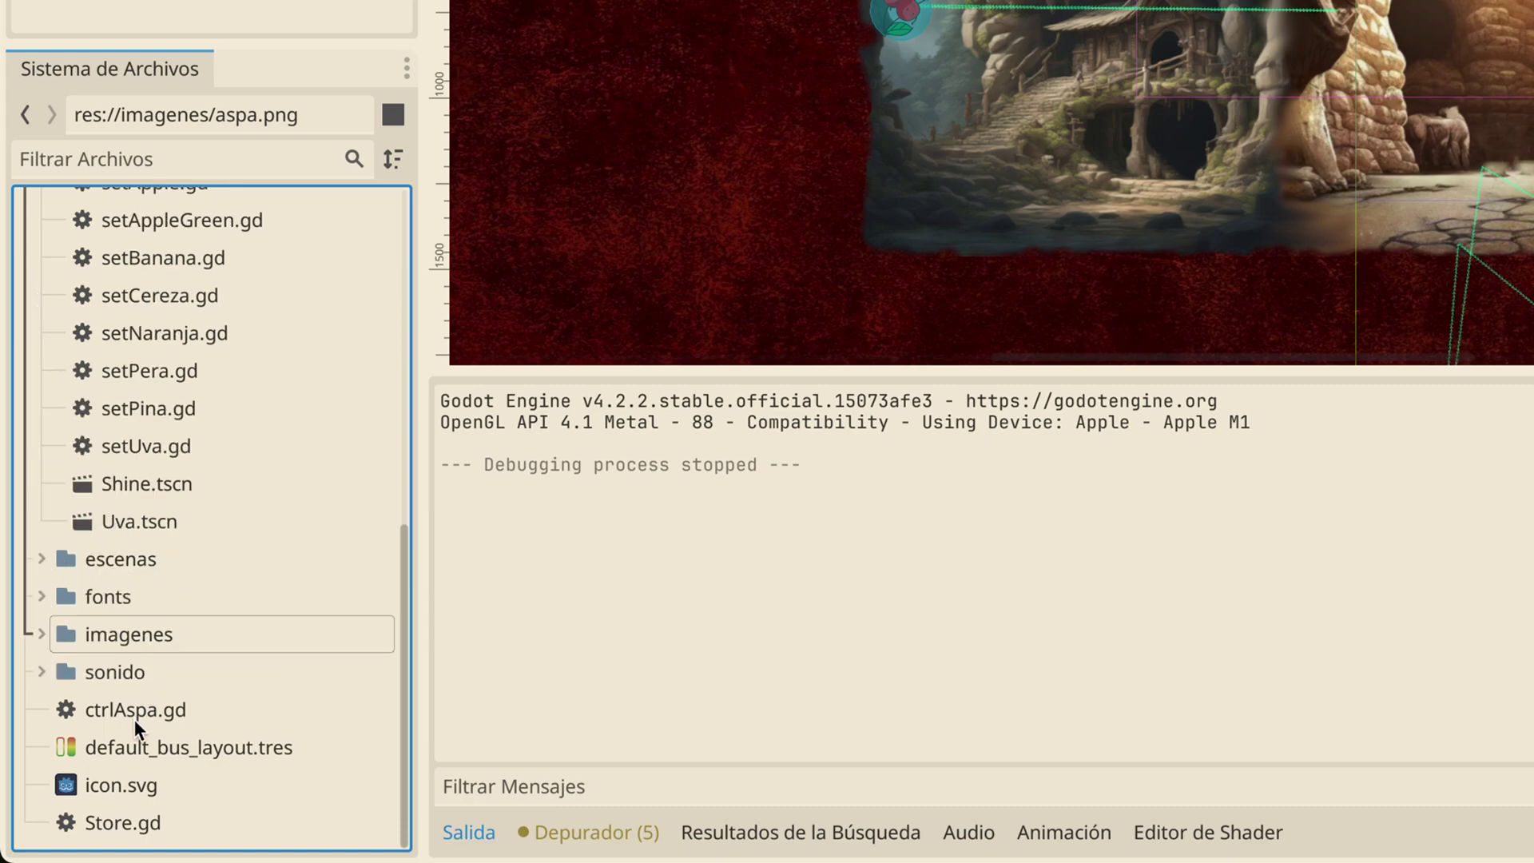
Open Store.gd and add the line 'var vidas = 5' below 'var puntos = 0'
double_click(104, 820)
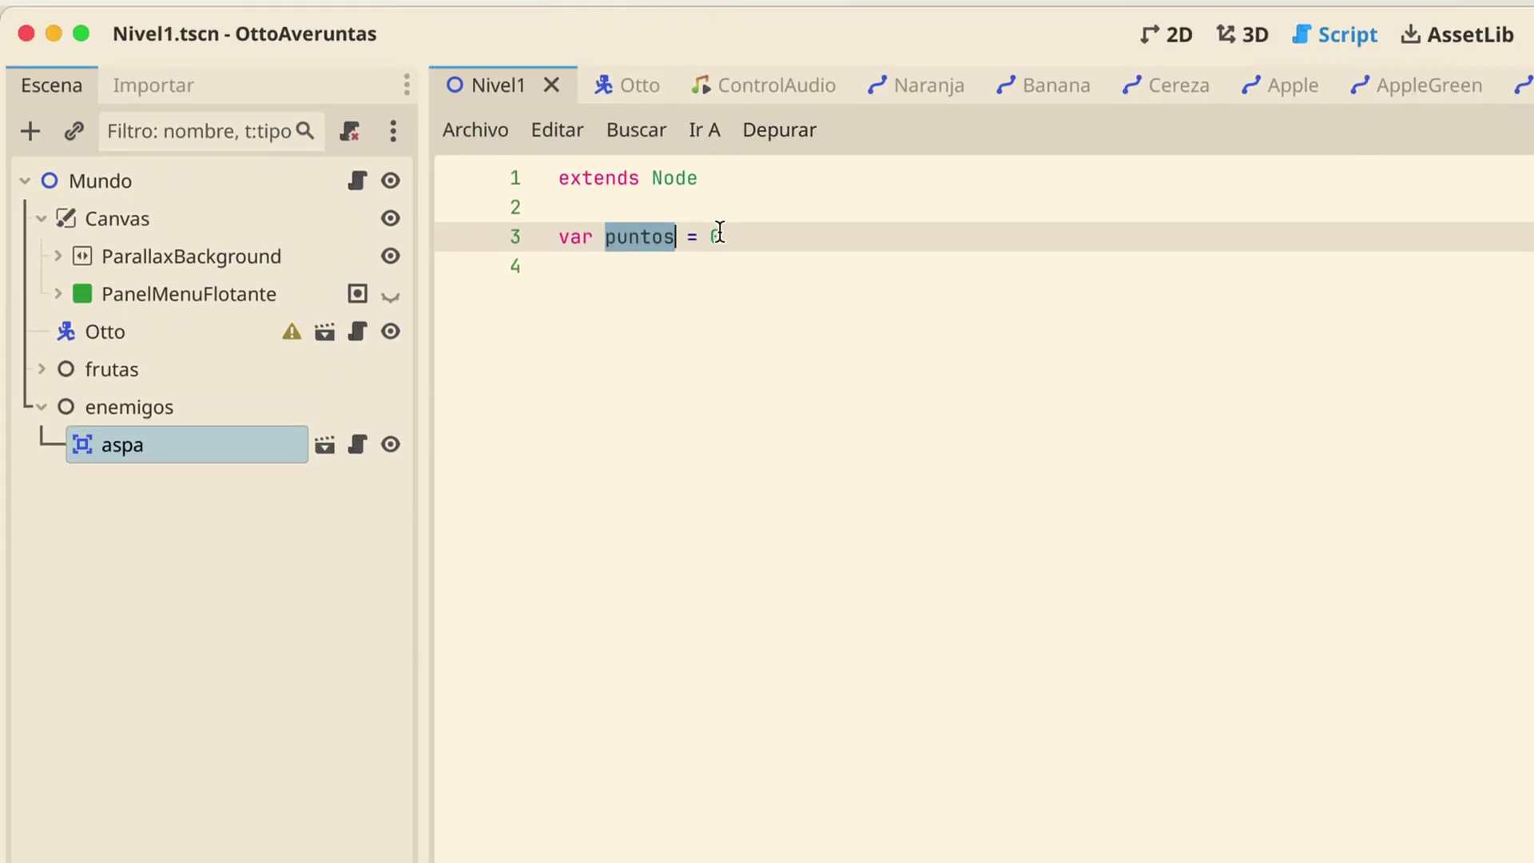
left_click(728, 237)
key("Return")
type("var ")
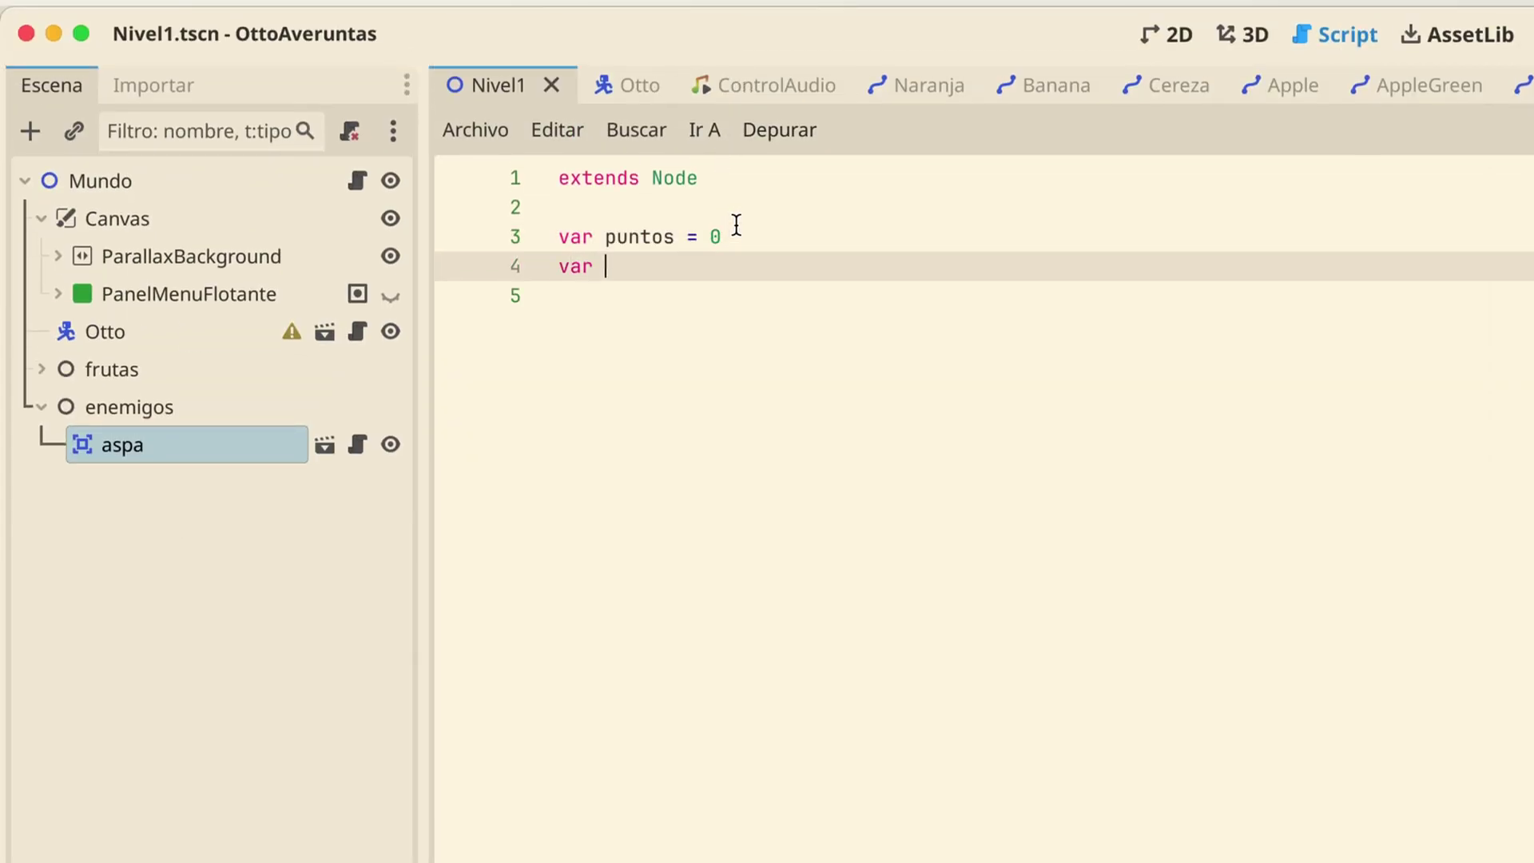
type("ido")
key("BackSpace")
key("BackSpace")
type("das = 3")
key("BackSpace")
type("5")
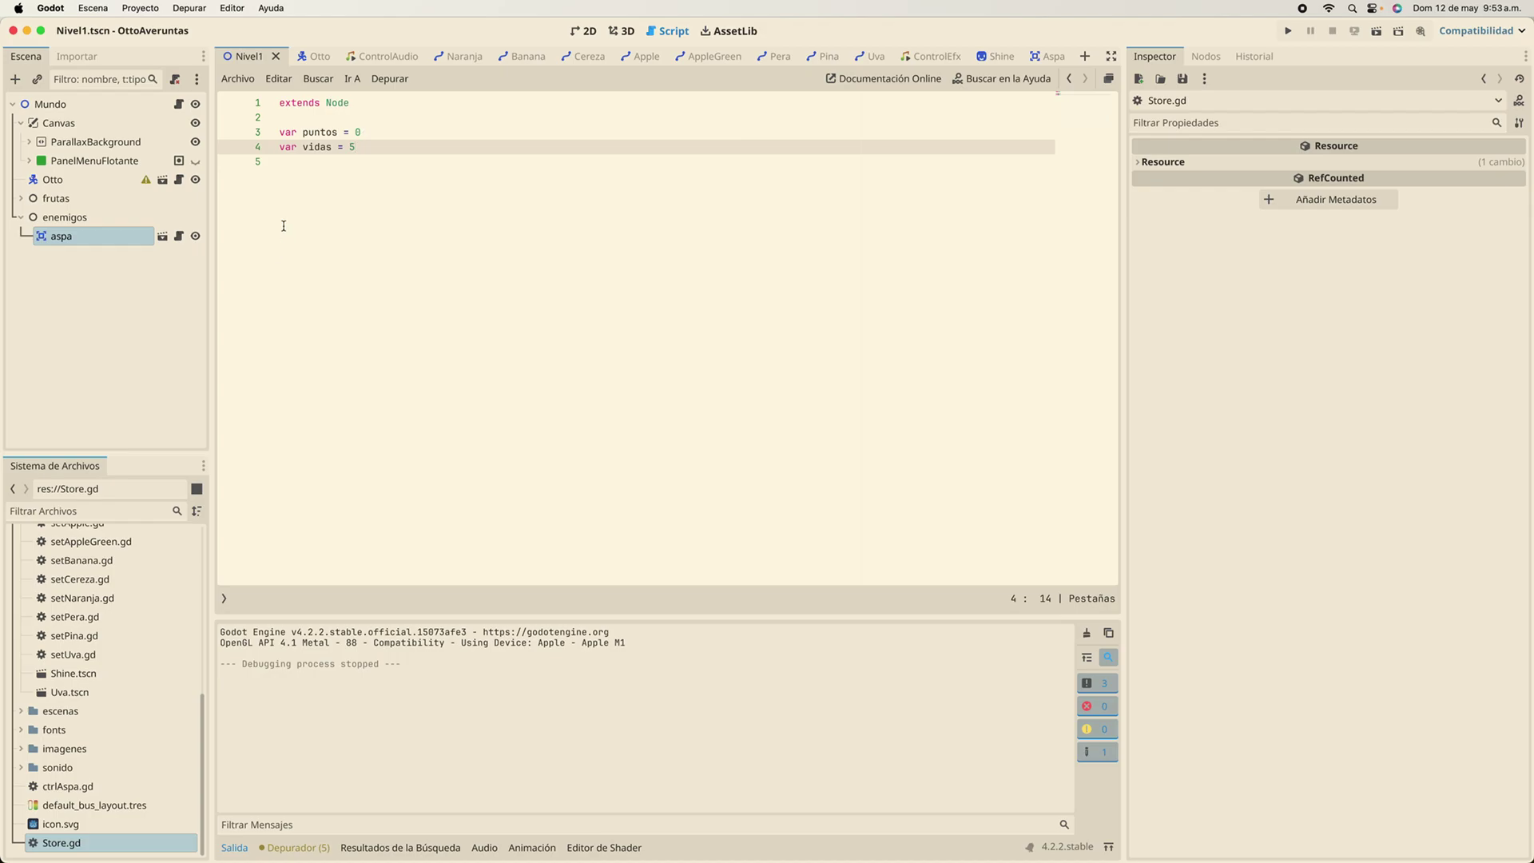
In the 2D scene, duplicate the txScore label under ParallaxBackground
left_click(589, 32)
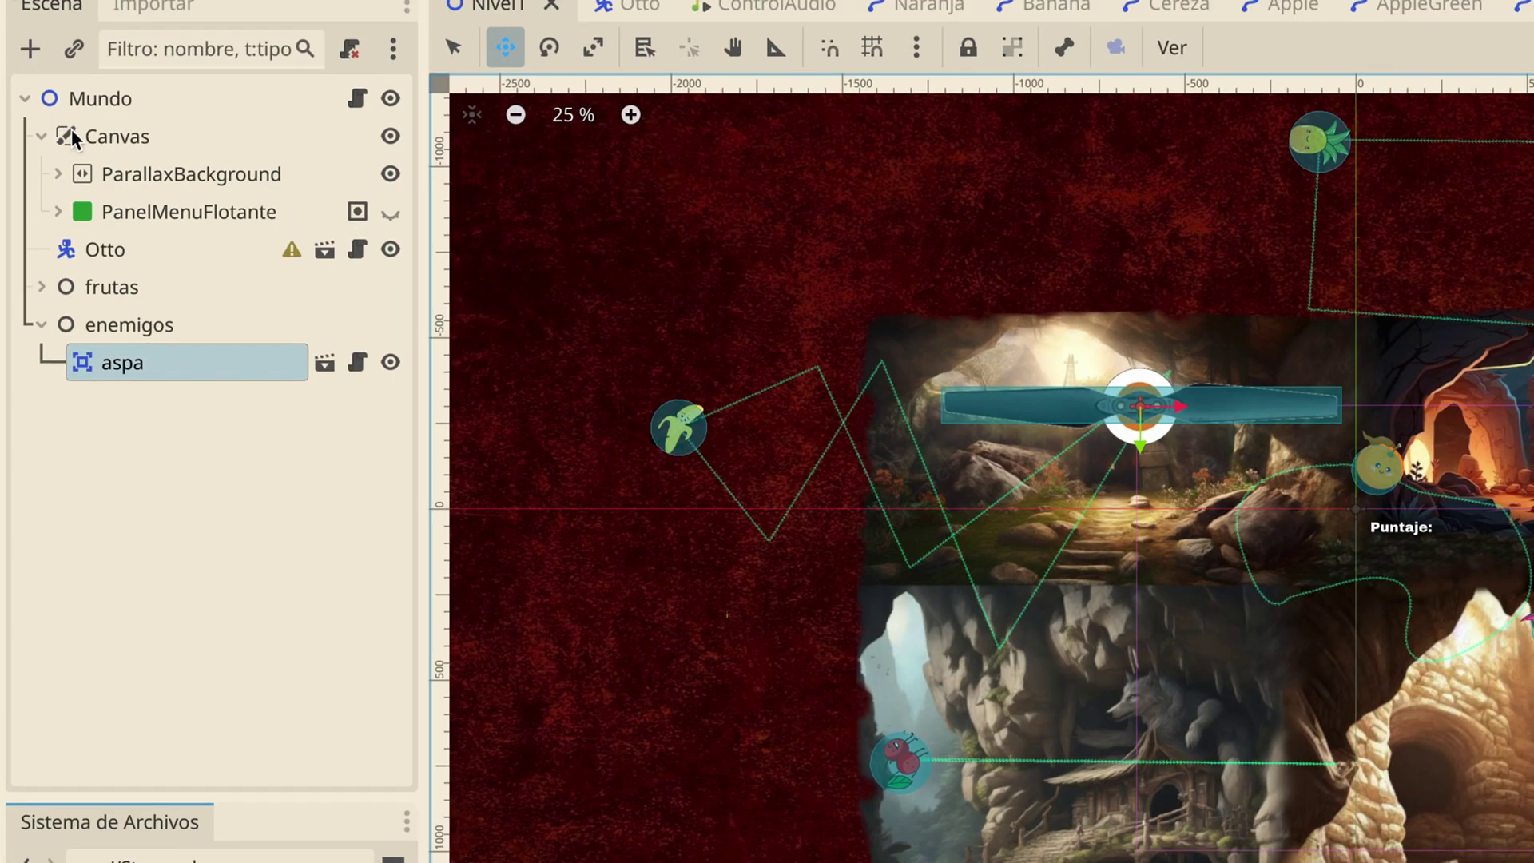
left_click(57, 173)
left_click(155, 254)
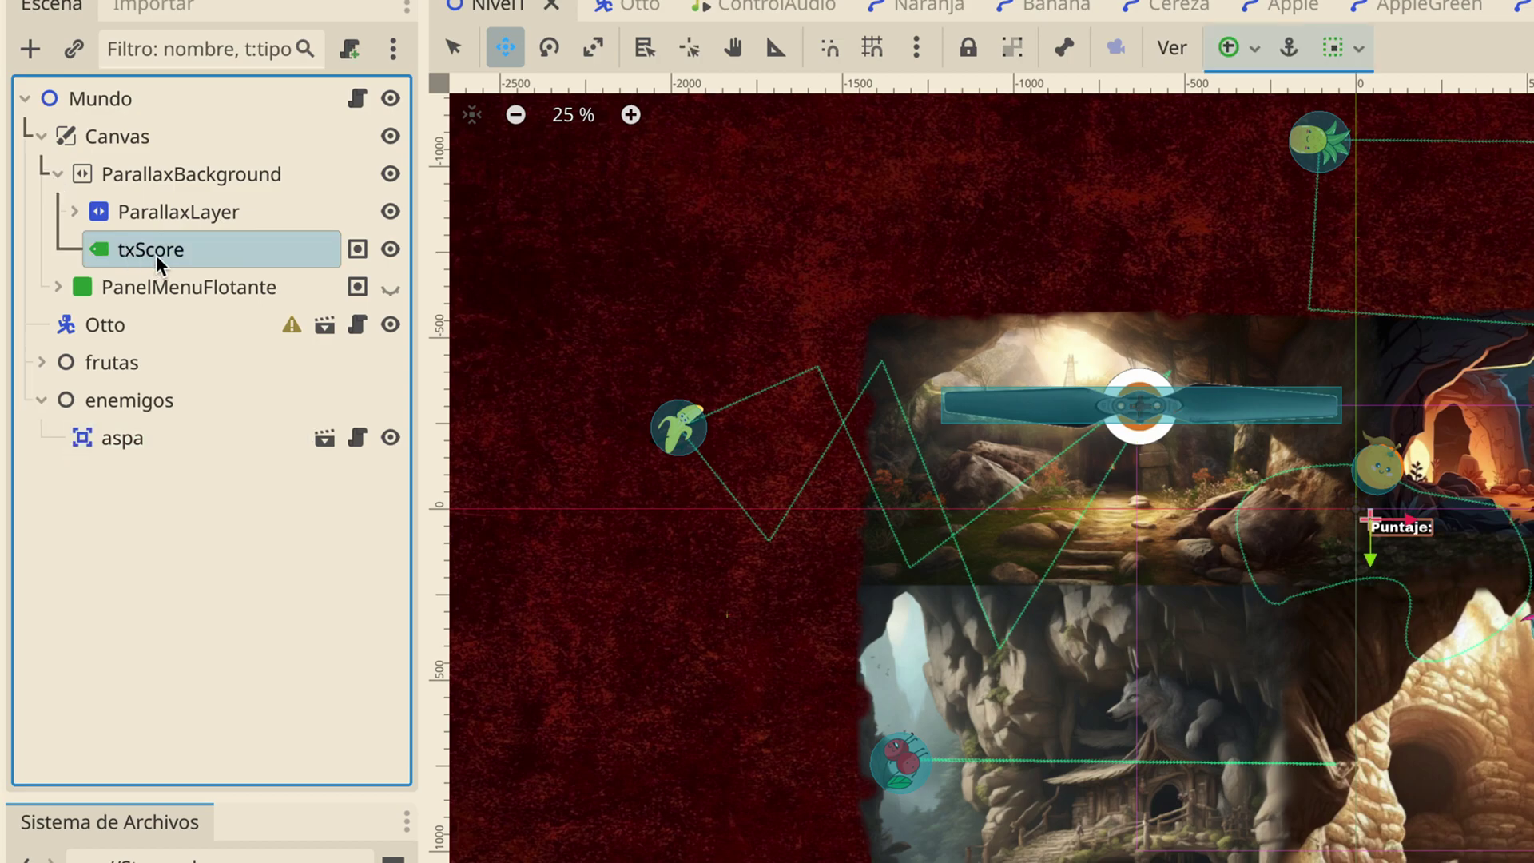
right_click(155, 253)
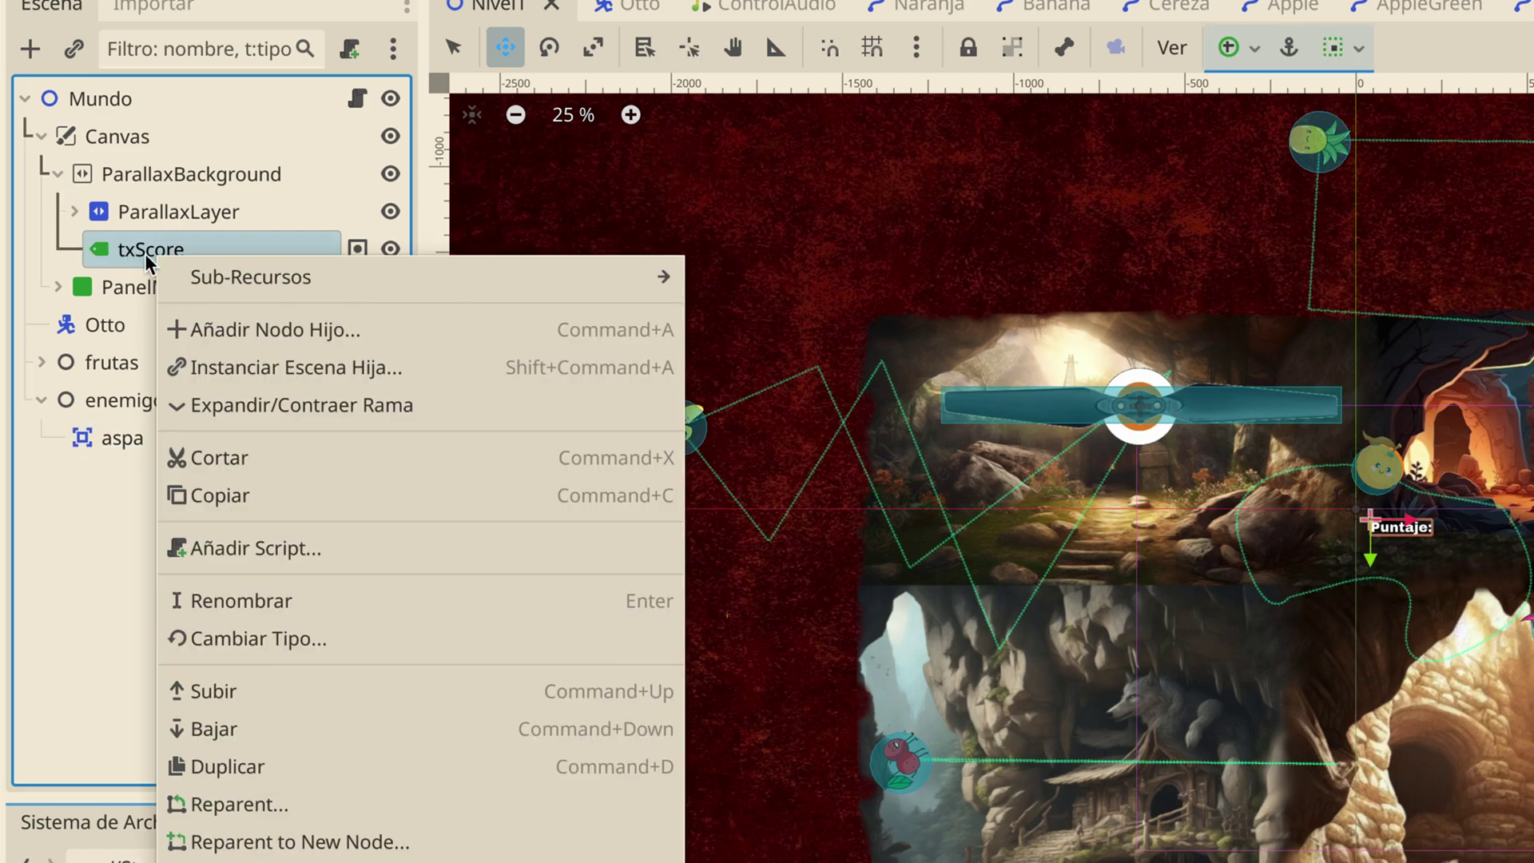
left_click(280, 778)
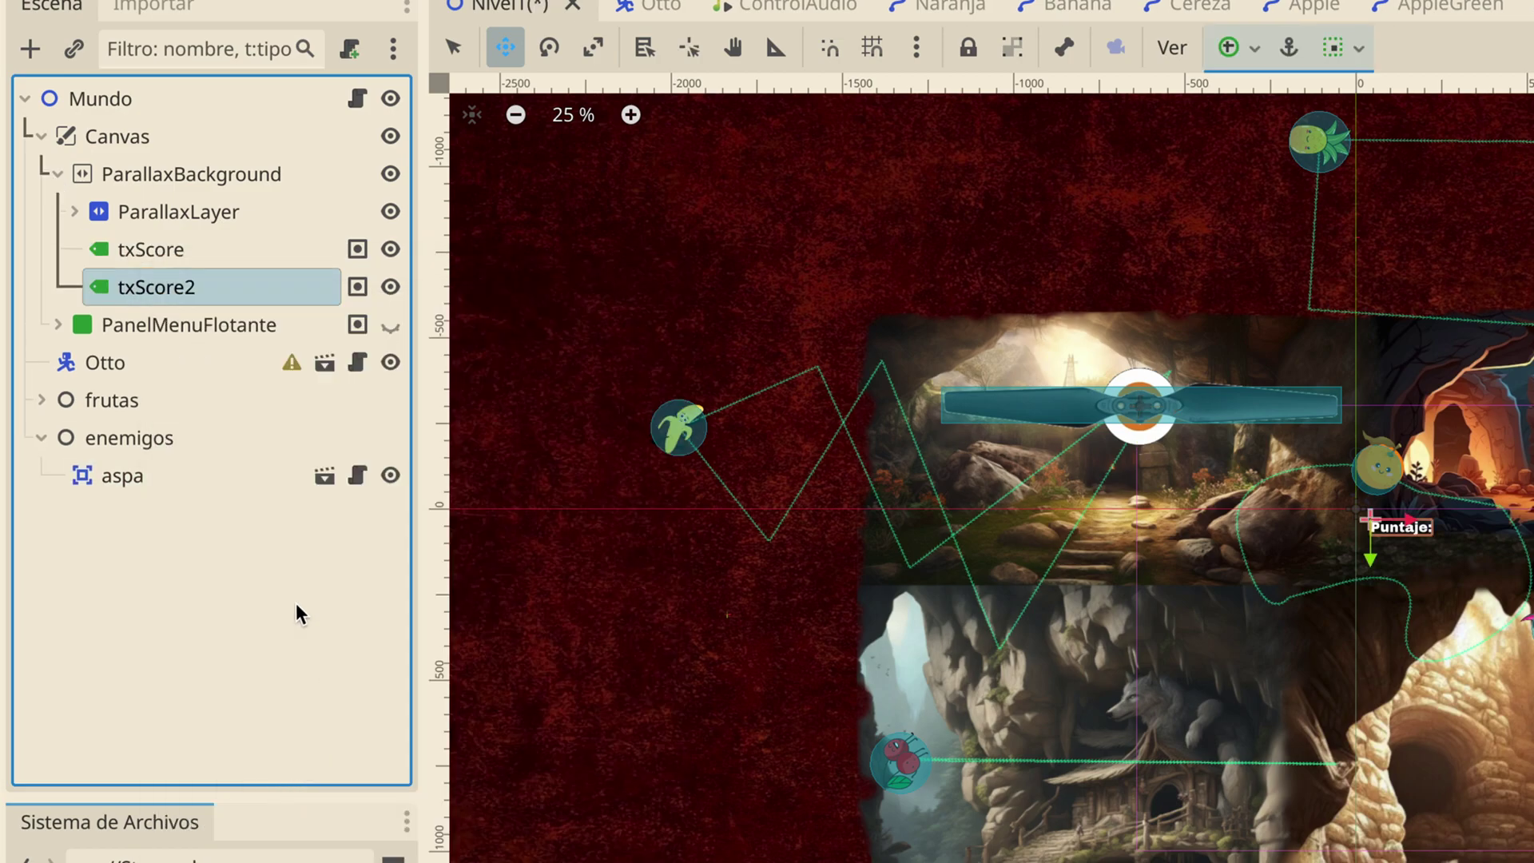
Rename the txScore2 copy to txVidas
double_click(171, 286)
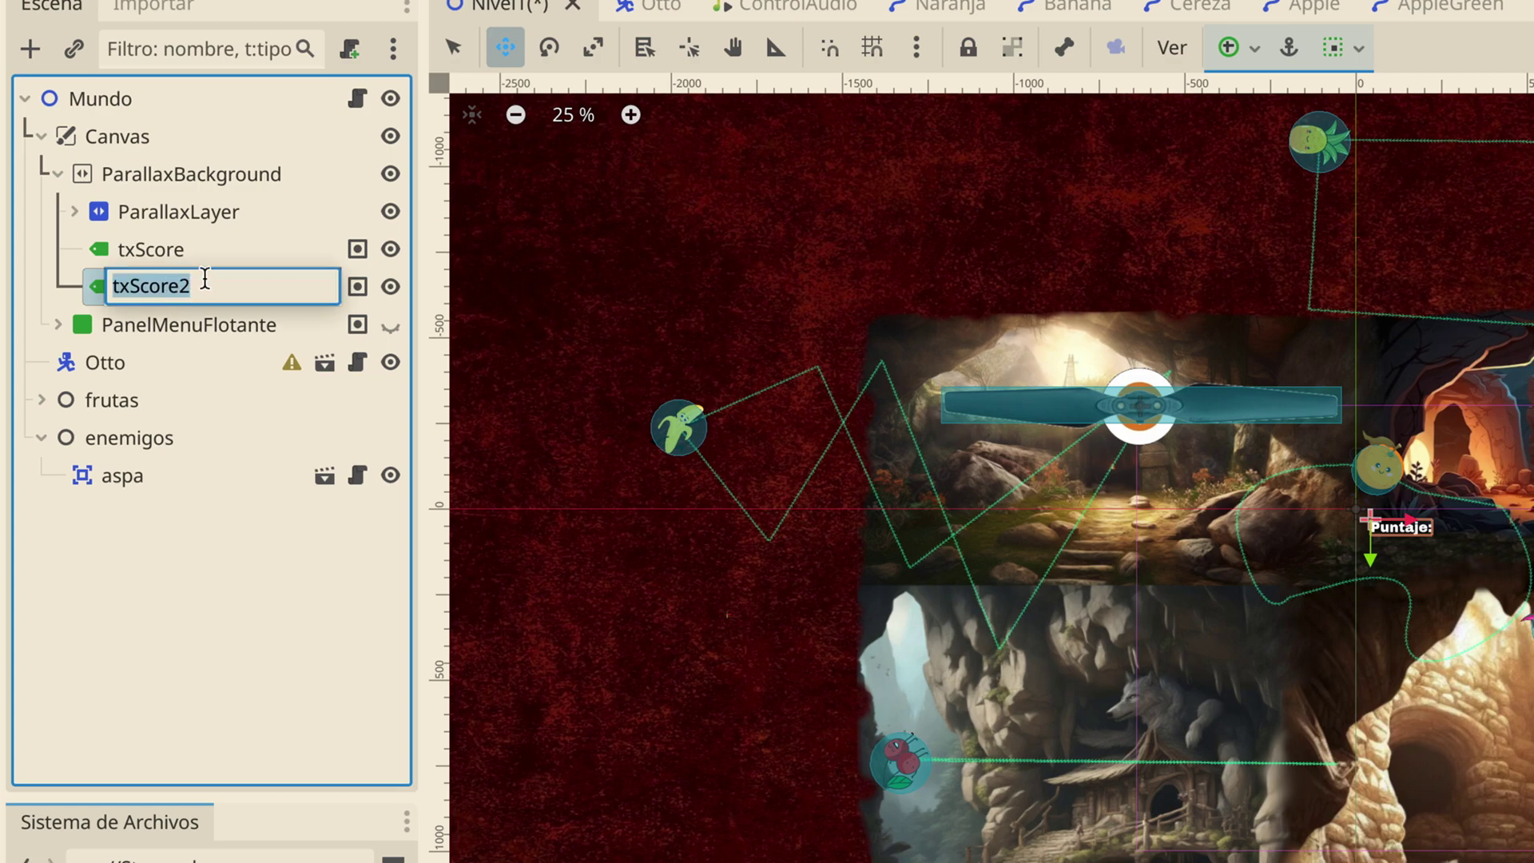
left_click(204, 280)
key("BackSpace")
key("BackSpace")
key("BackSpace")
key("BackSpace")
key("BackSpace")
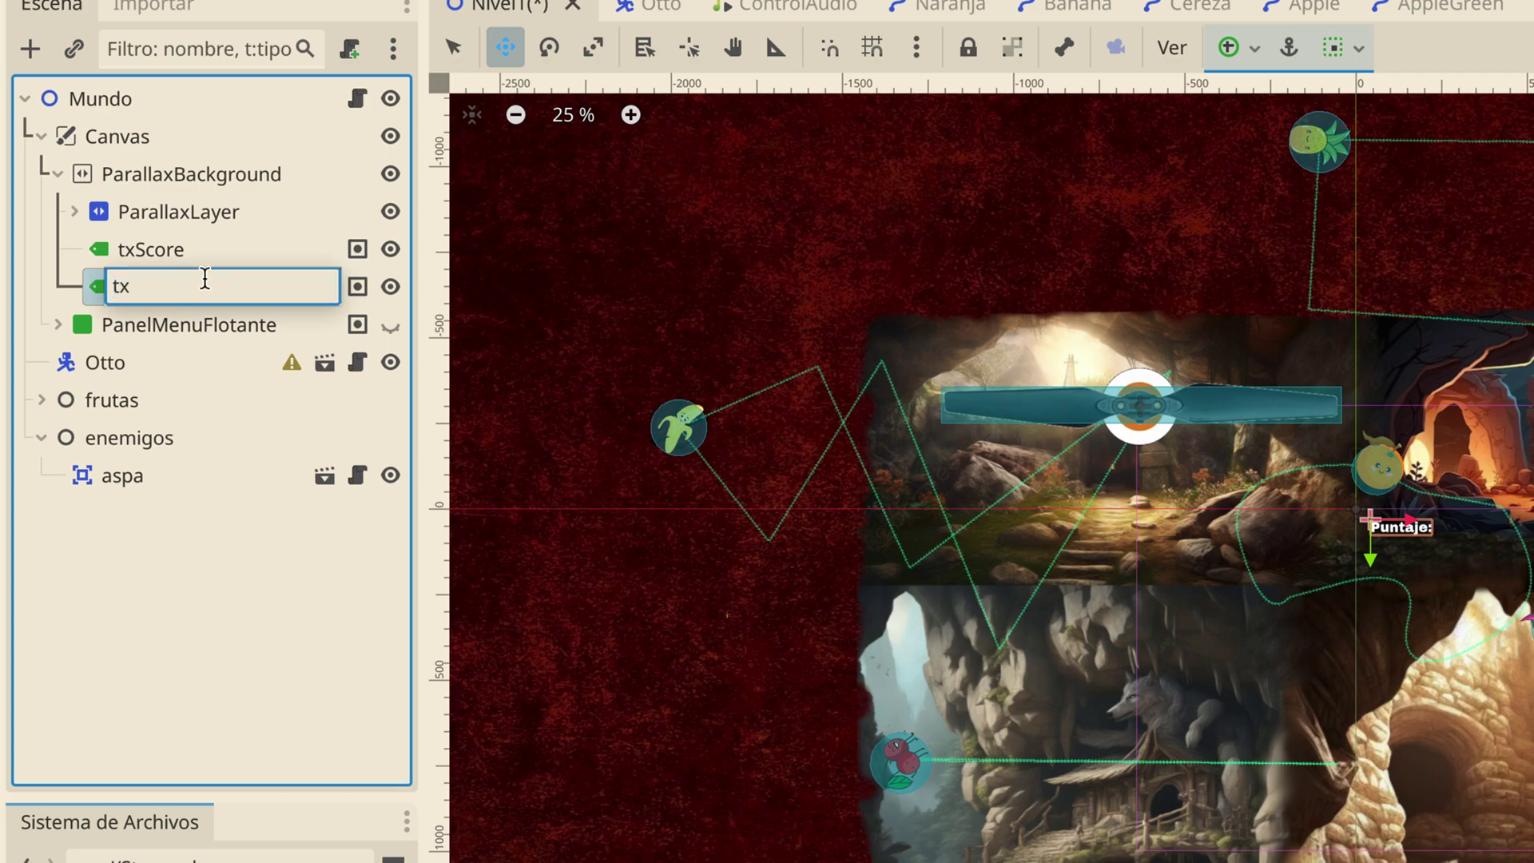
key("BackSpace")
type("das")
key("Return")
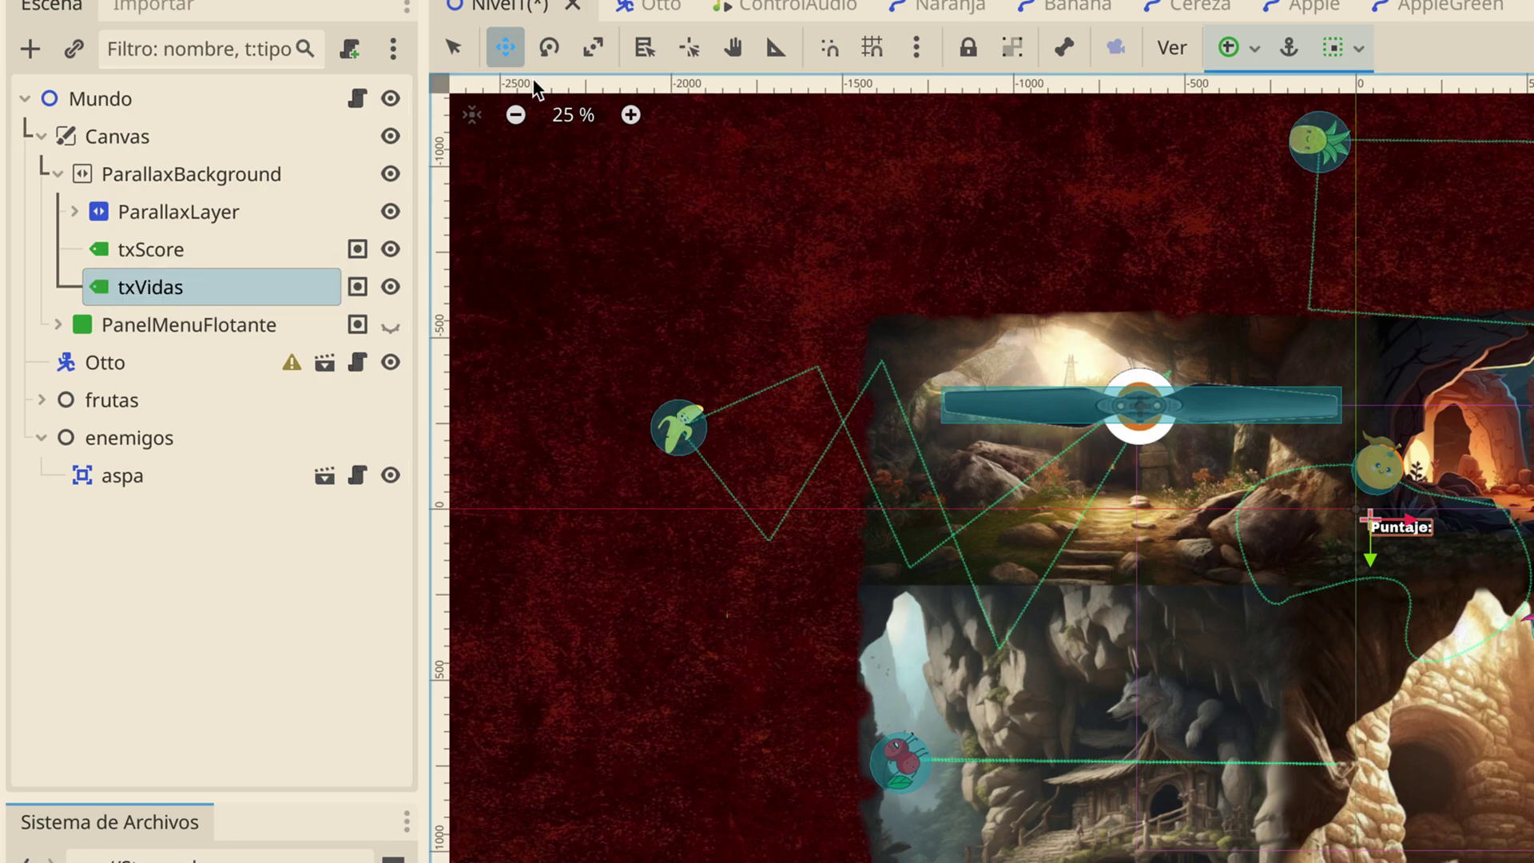
Drag the txVidas label to the right of the Puntaje: label
left_click(731, 48)
left_click_drag(1451, 431, 788, 312)
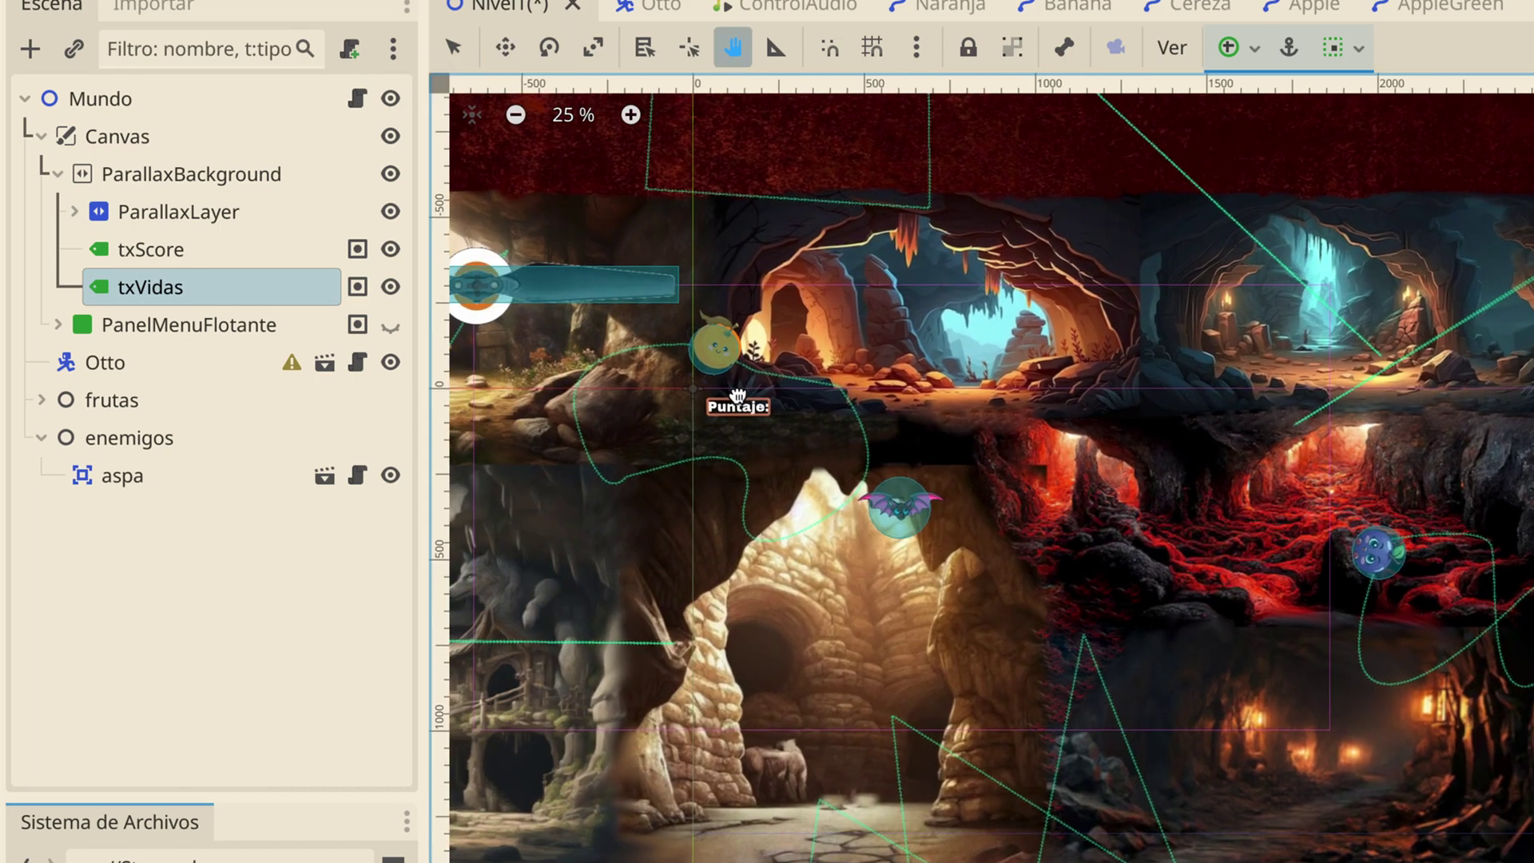
left_click(515, 46)
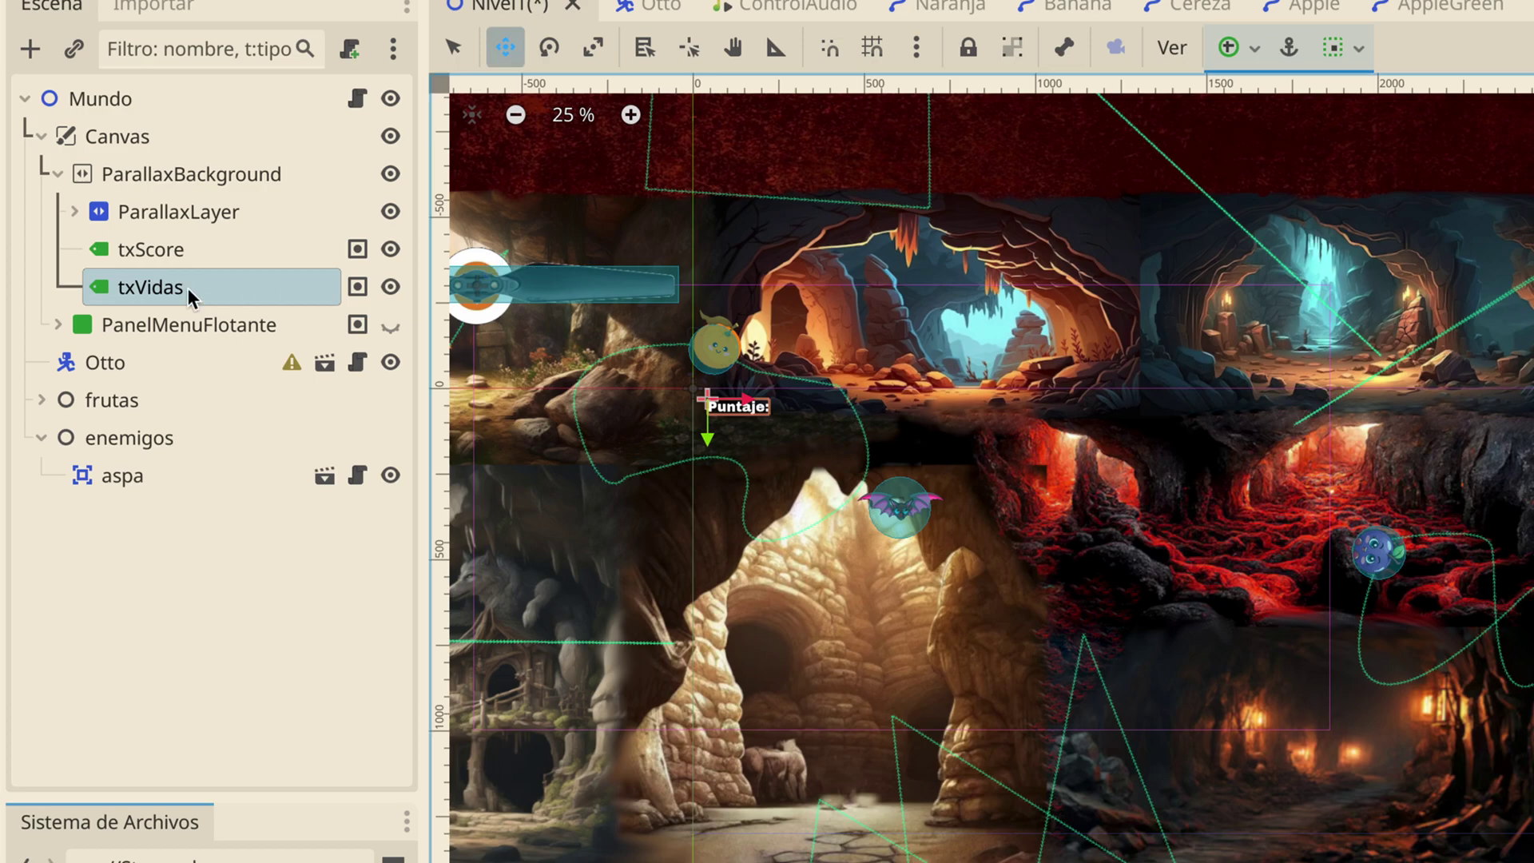
mouse_move(736, 423)
left_mouse_down()
mouse_move(734, 721)
mouse_move(1072, 428)
mouse_move(1274, 428)
left_mouse_up()
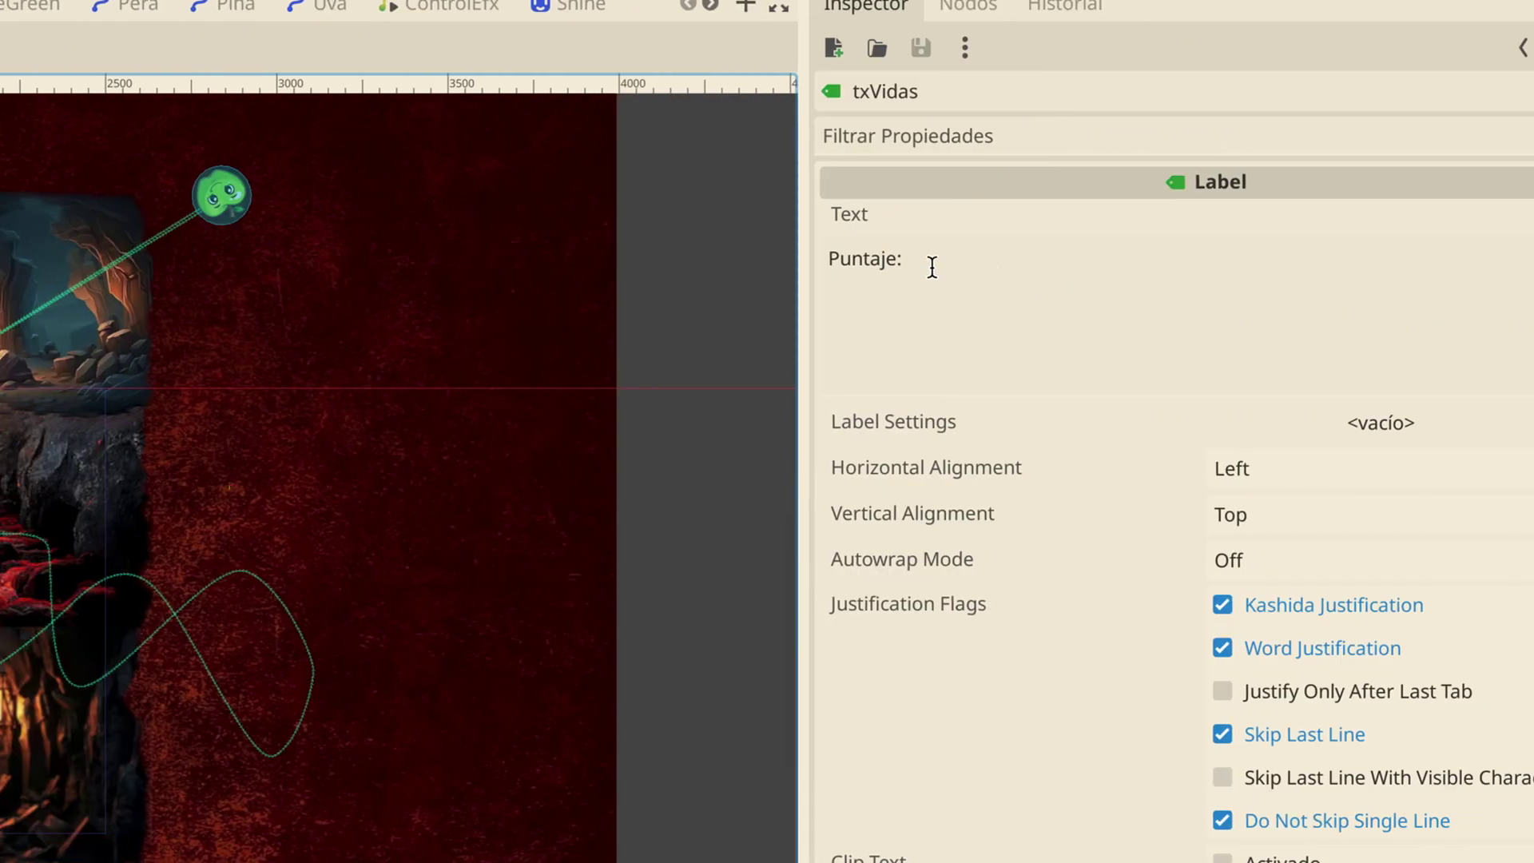
Set the txVidas Text property to 'Vidas:' and nudge it to about (1546, 25)
left_click(931, 266)
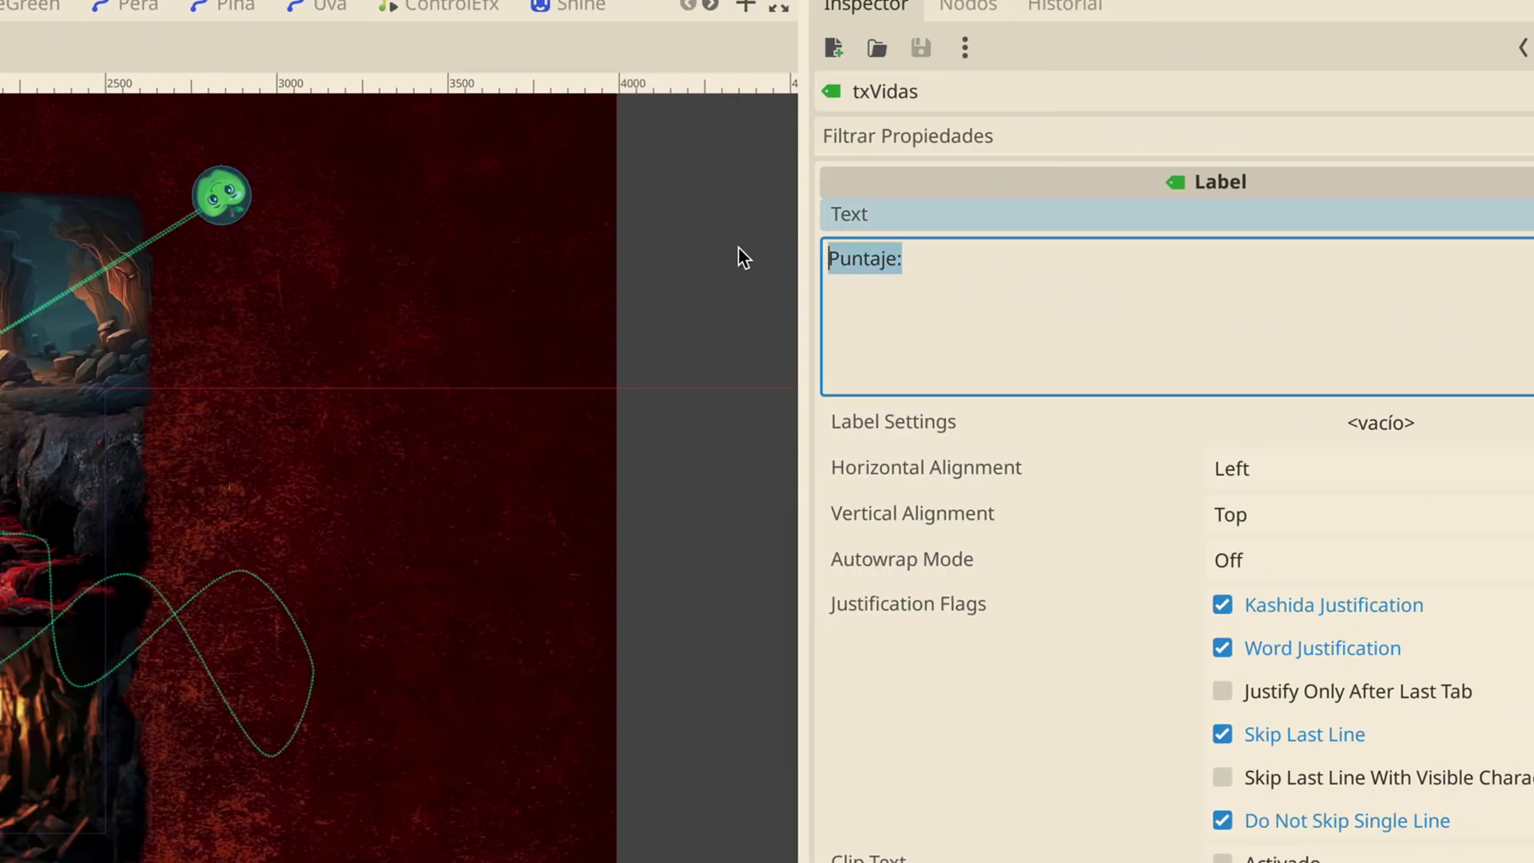
type("Vidas:")
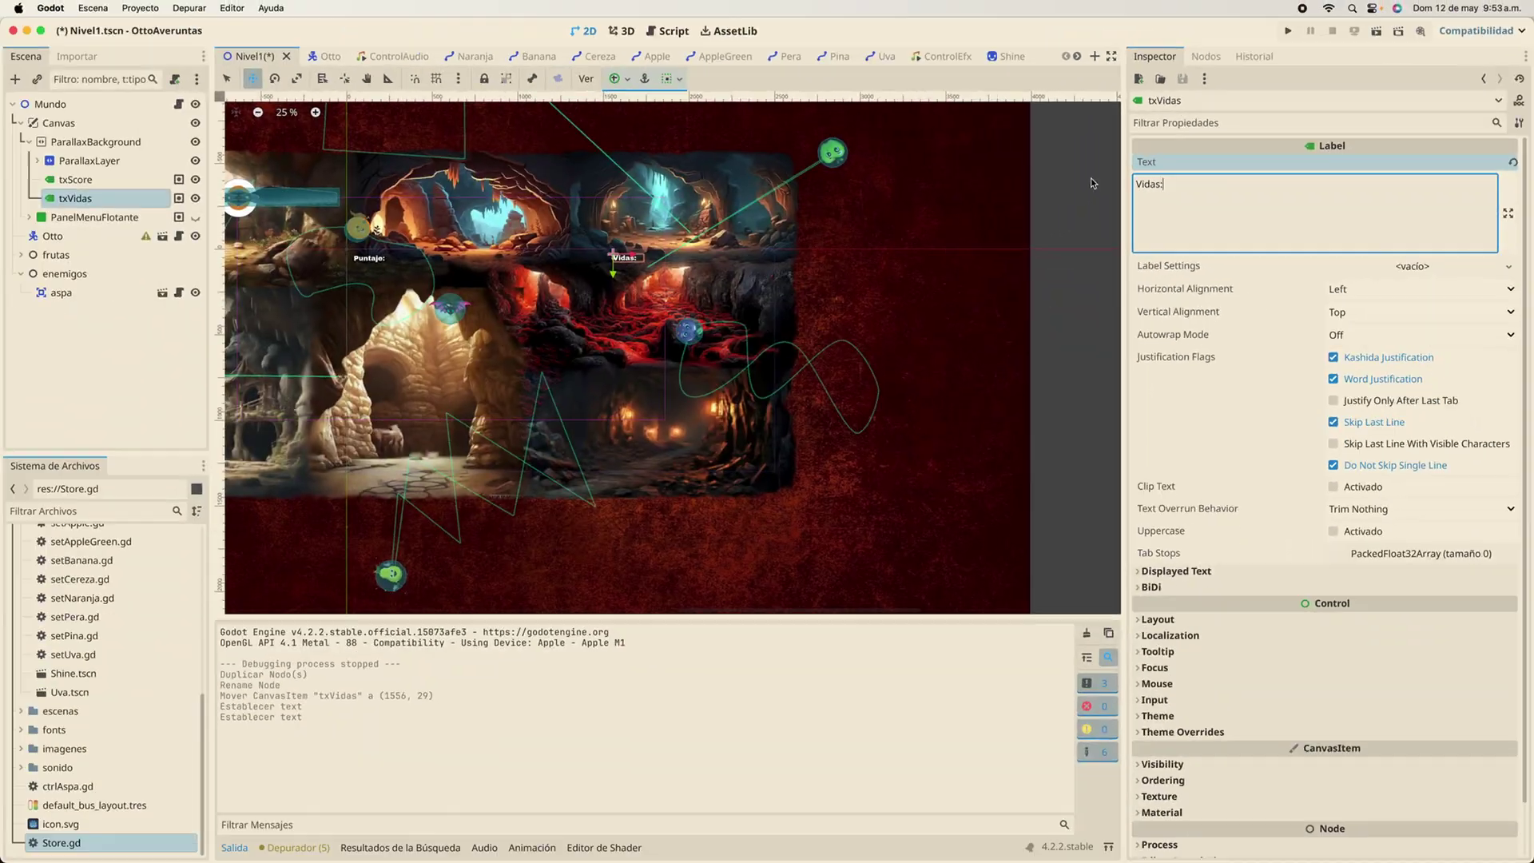
left_click_drag(730, 291, 727, 290)
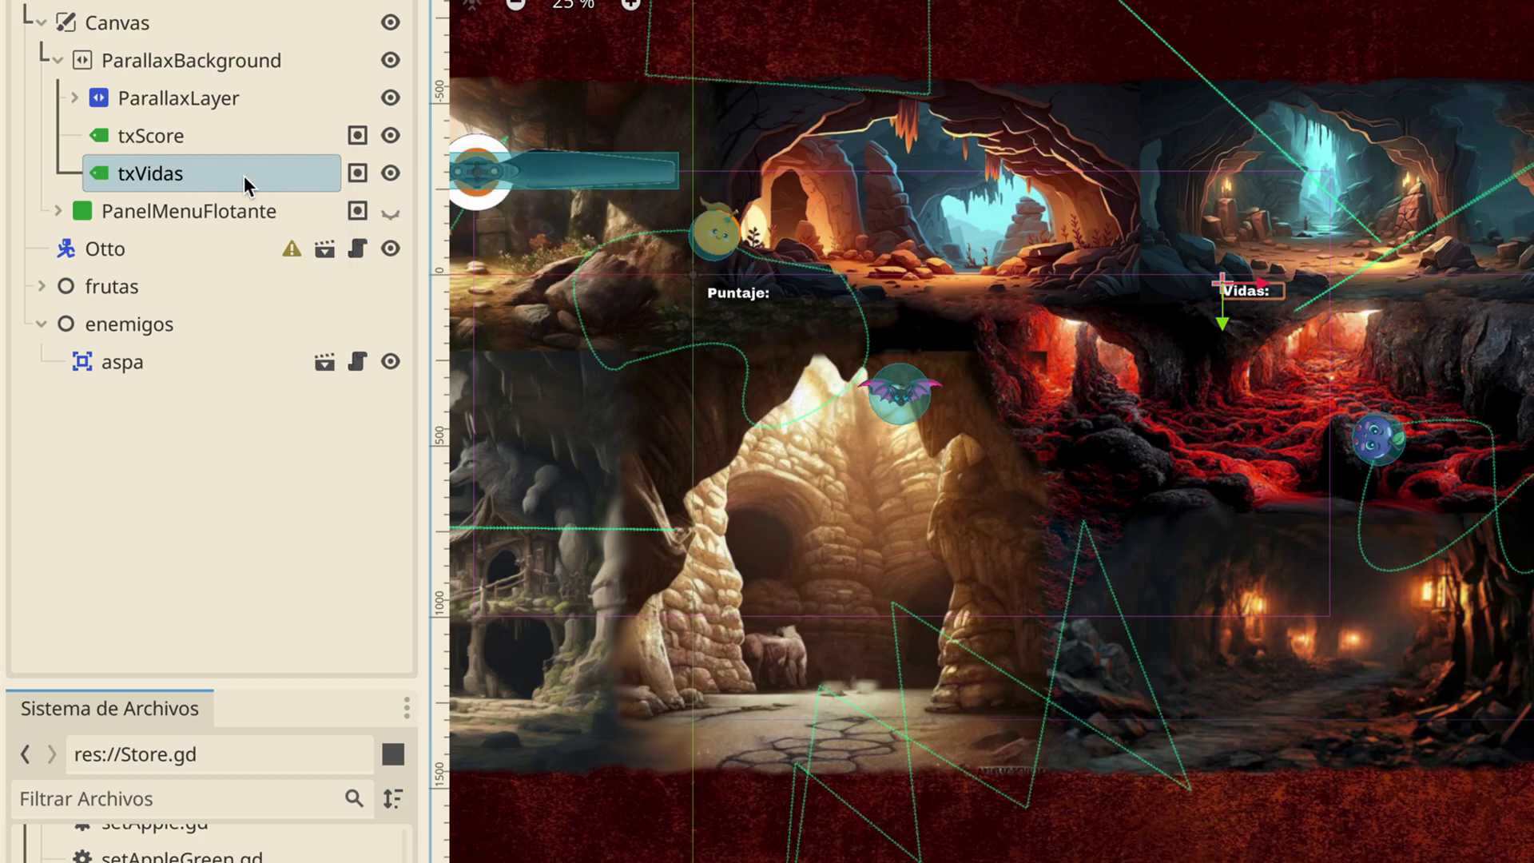
left_click(154, 183)
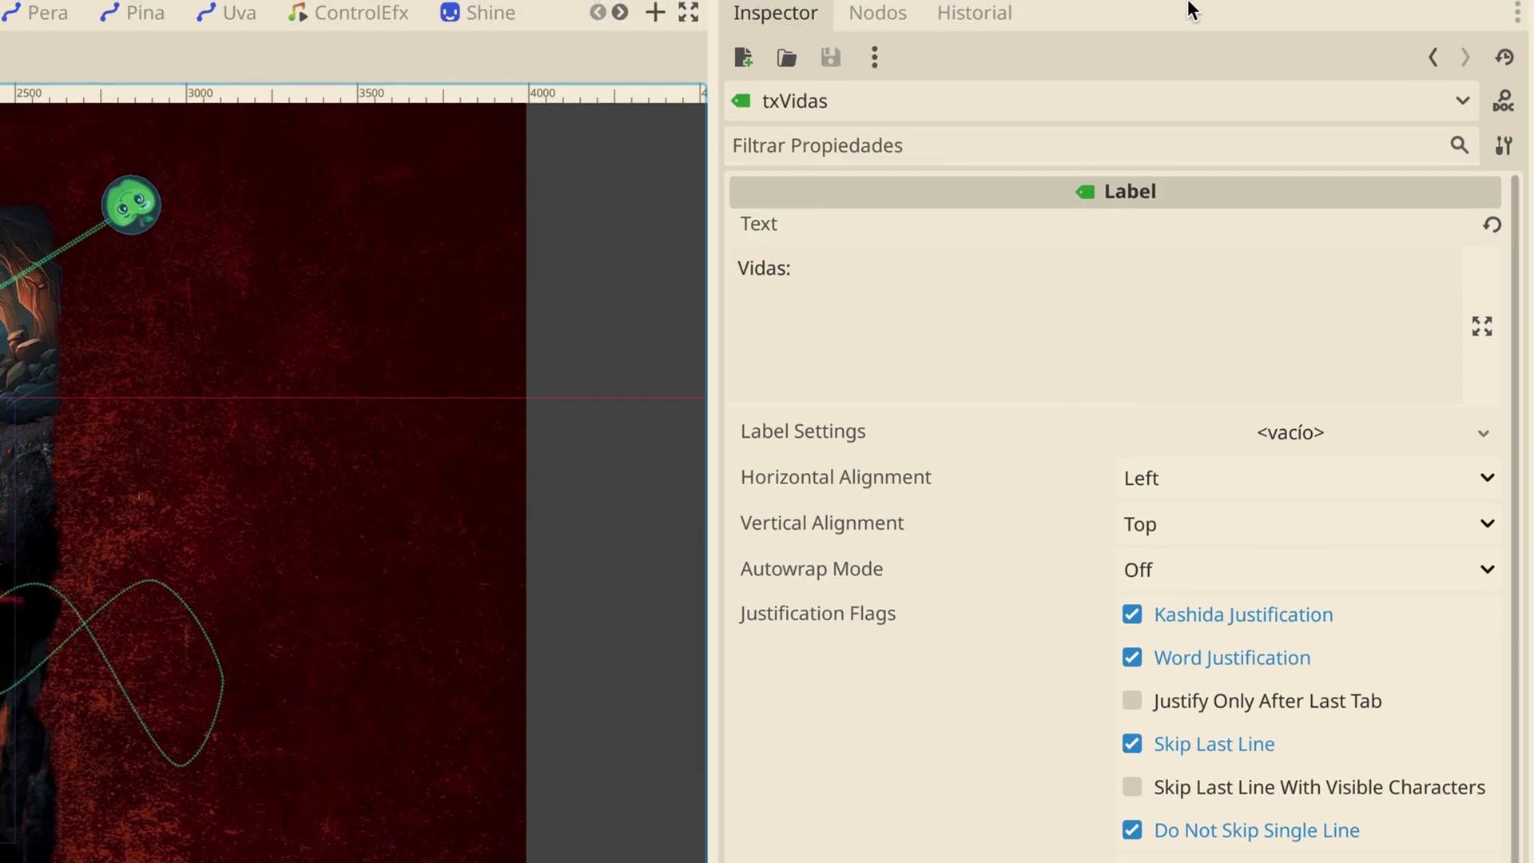
In the txVidas label's groups, remove txScore and add a txVidas group
left_click(879, 16)
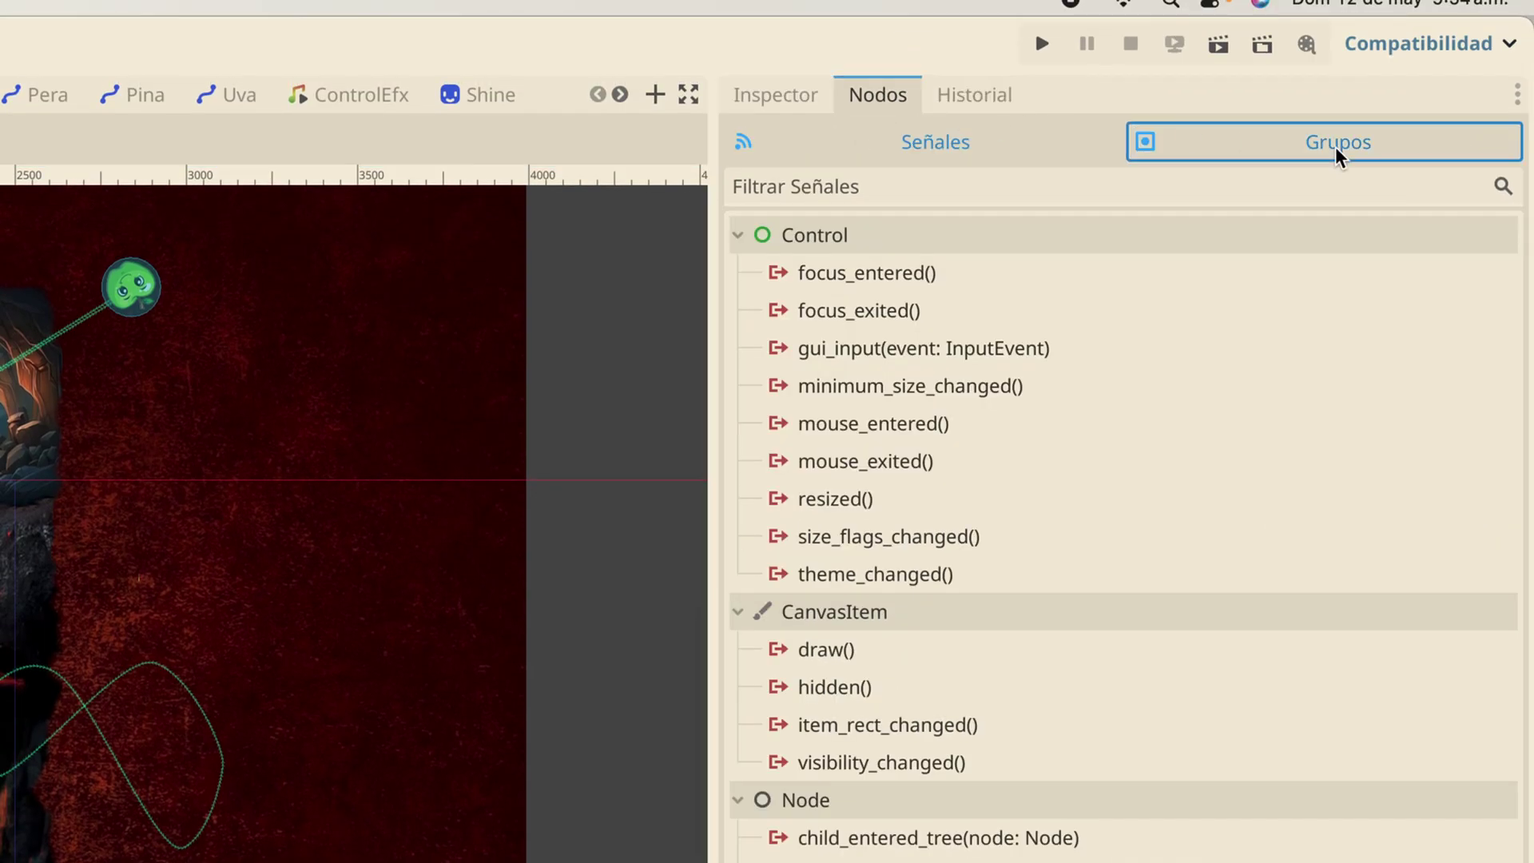
left_click(1336, 149)
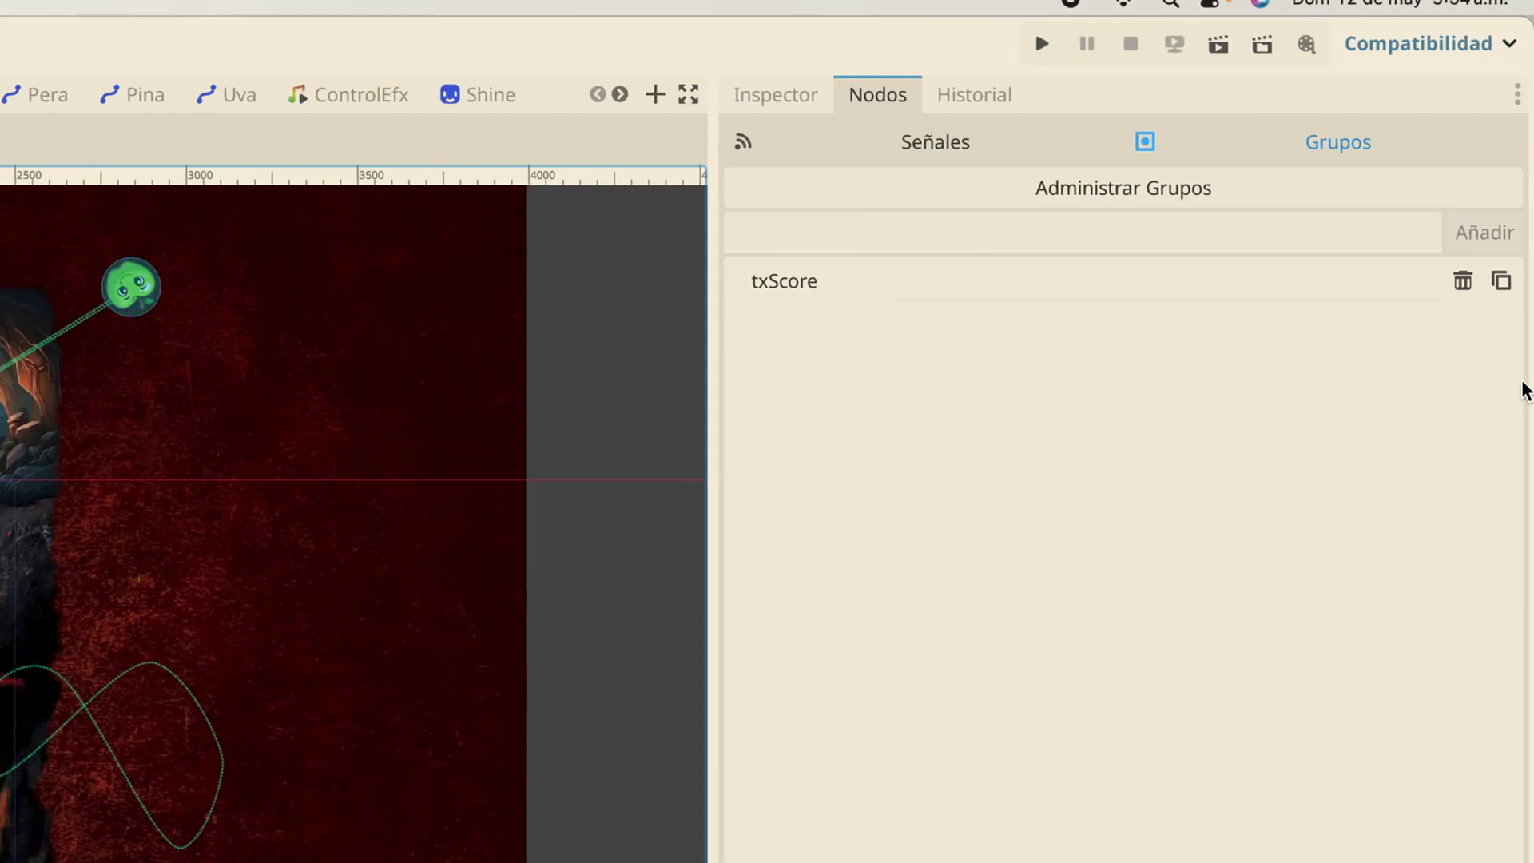
left_click(1462, 281)
left_click(774, 235)
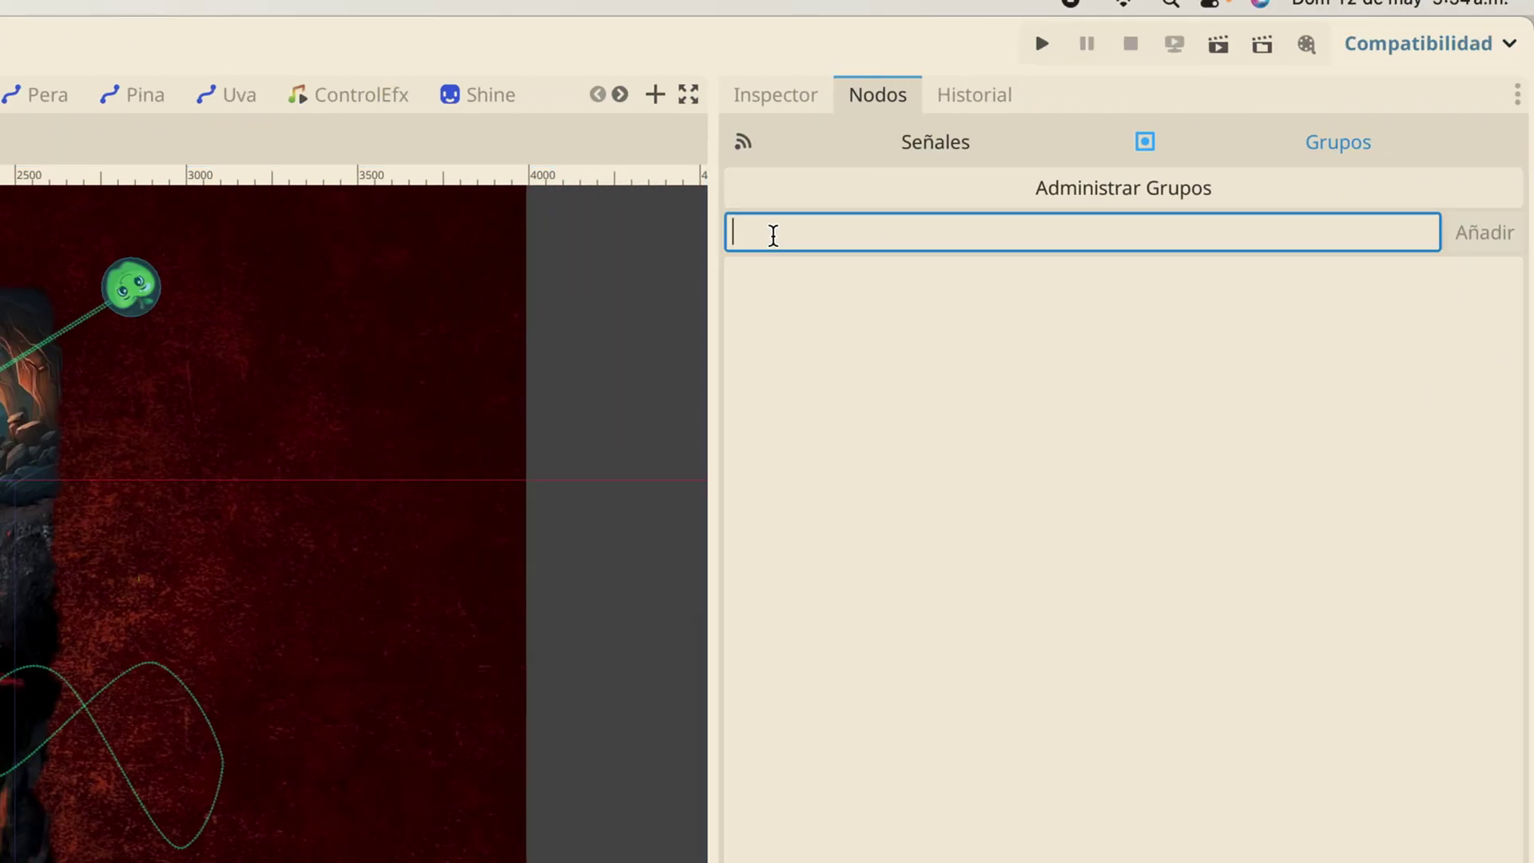
type("txV")
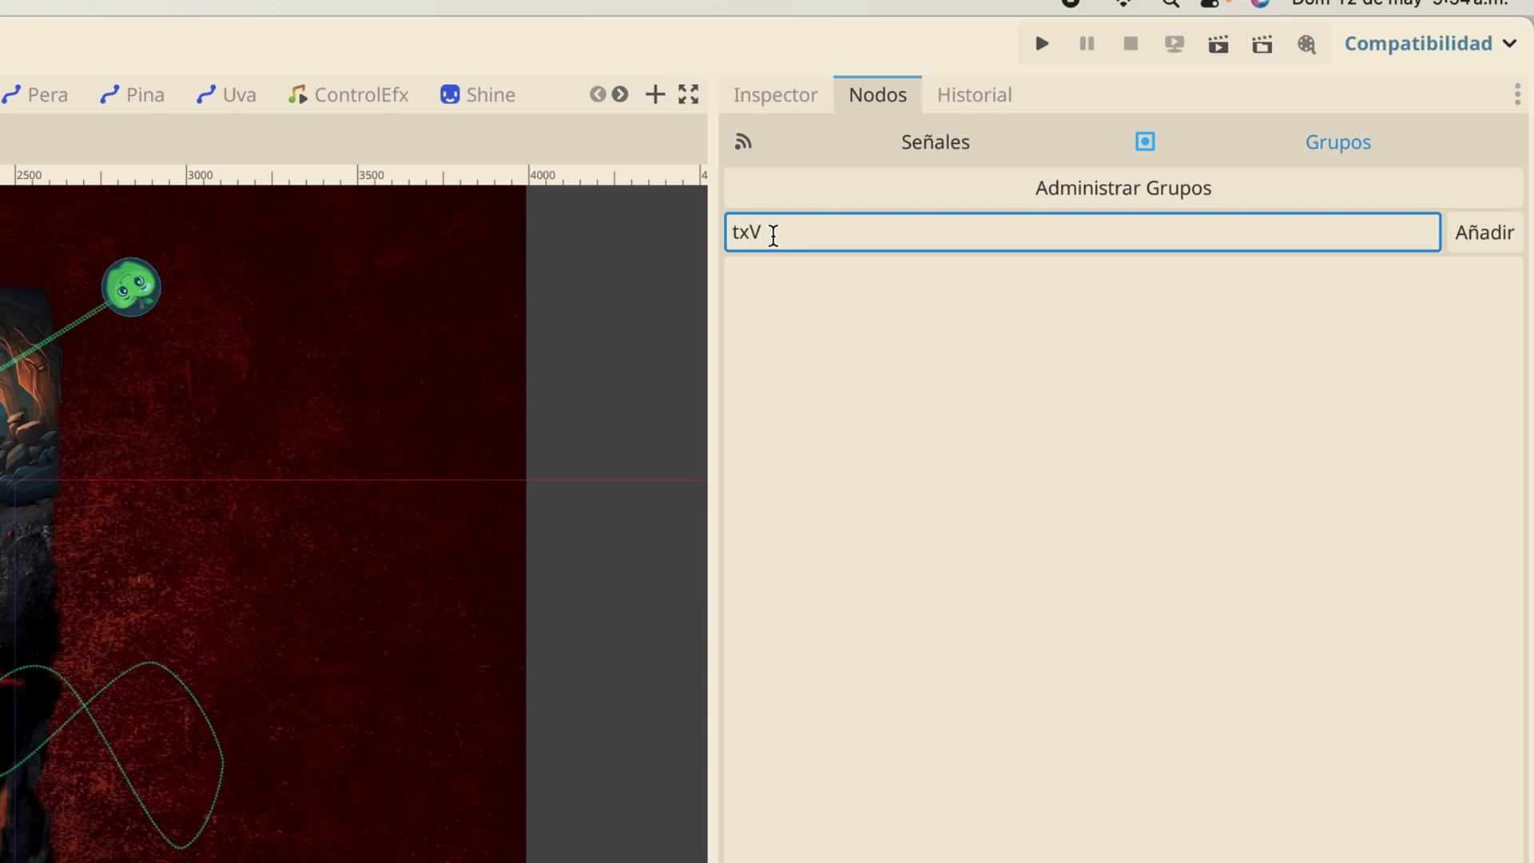
type("idas")
key("Return")
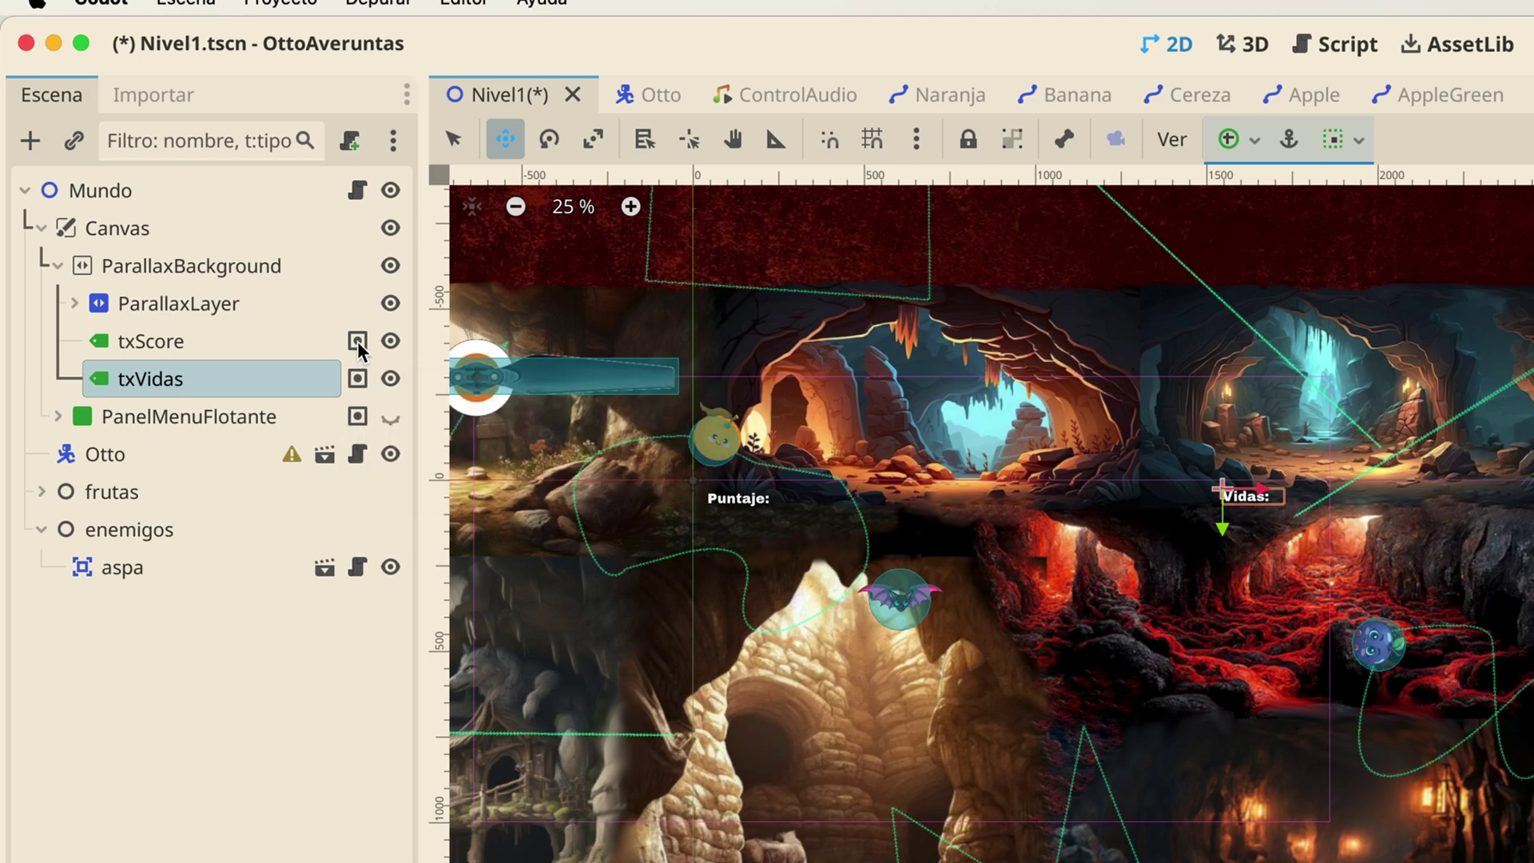
mouse_move(357, 342)
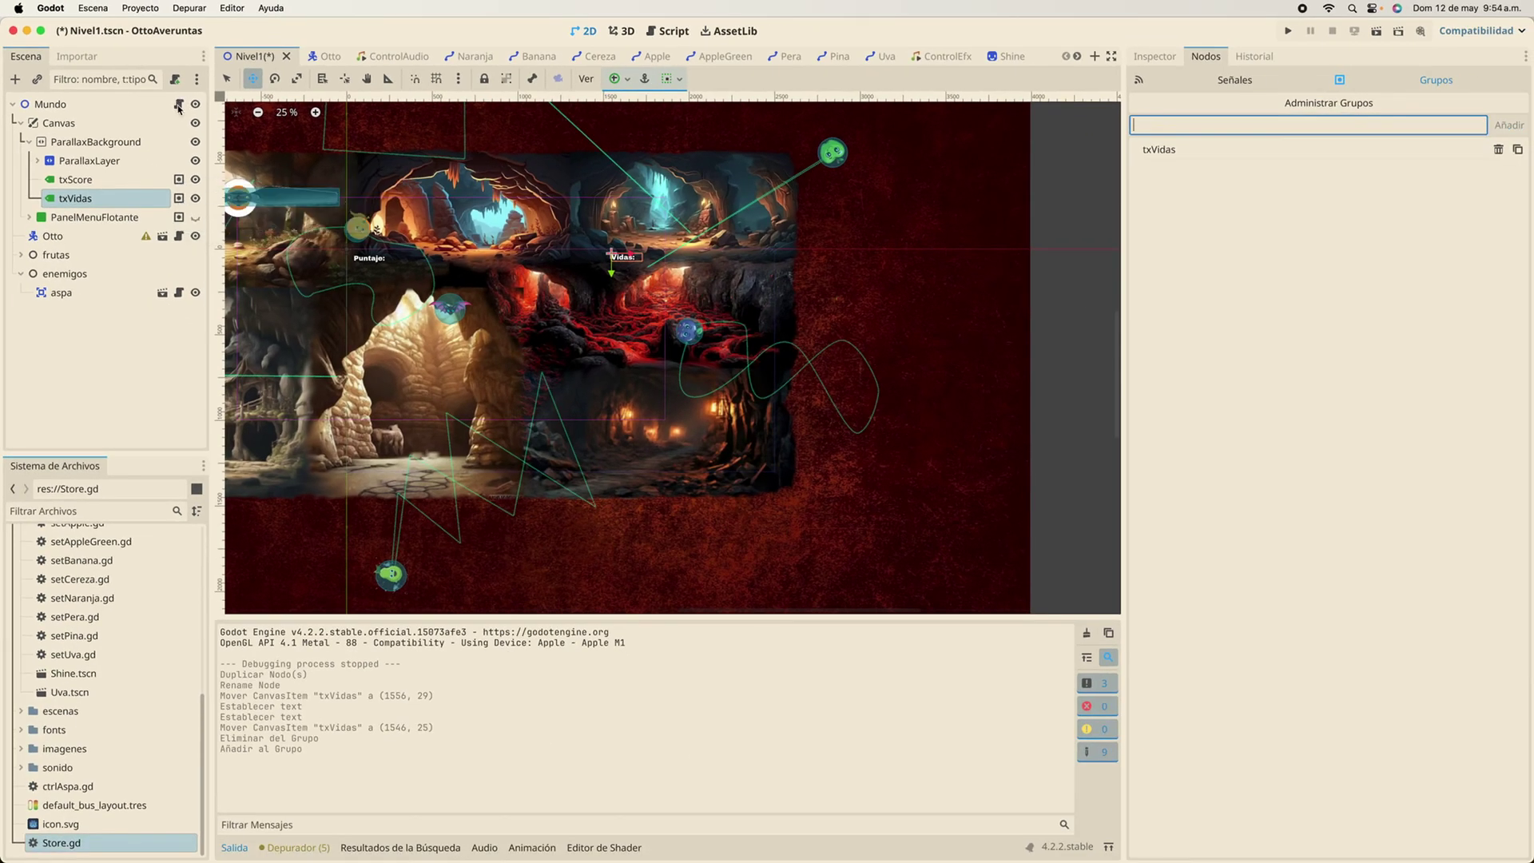
In the Mundo script, duplicate the score-label line as a new line 13
left_click(179, 106)
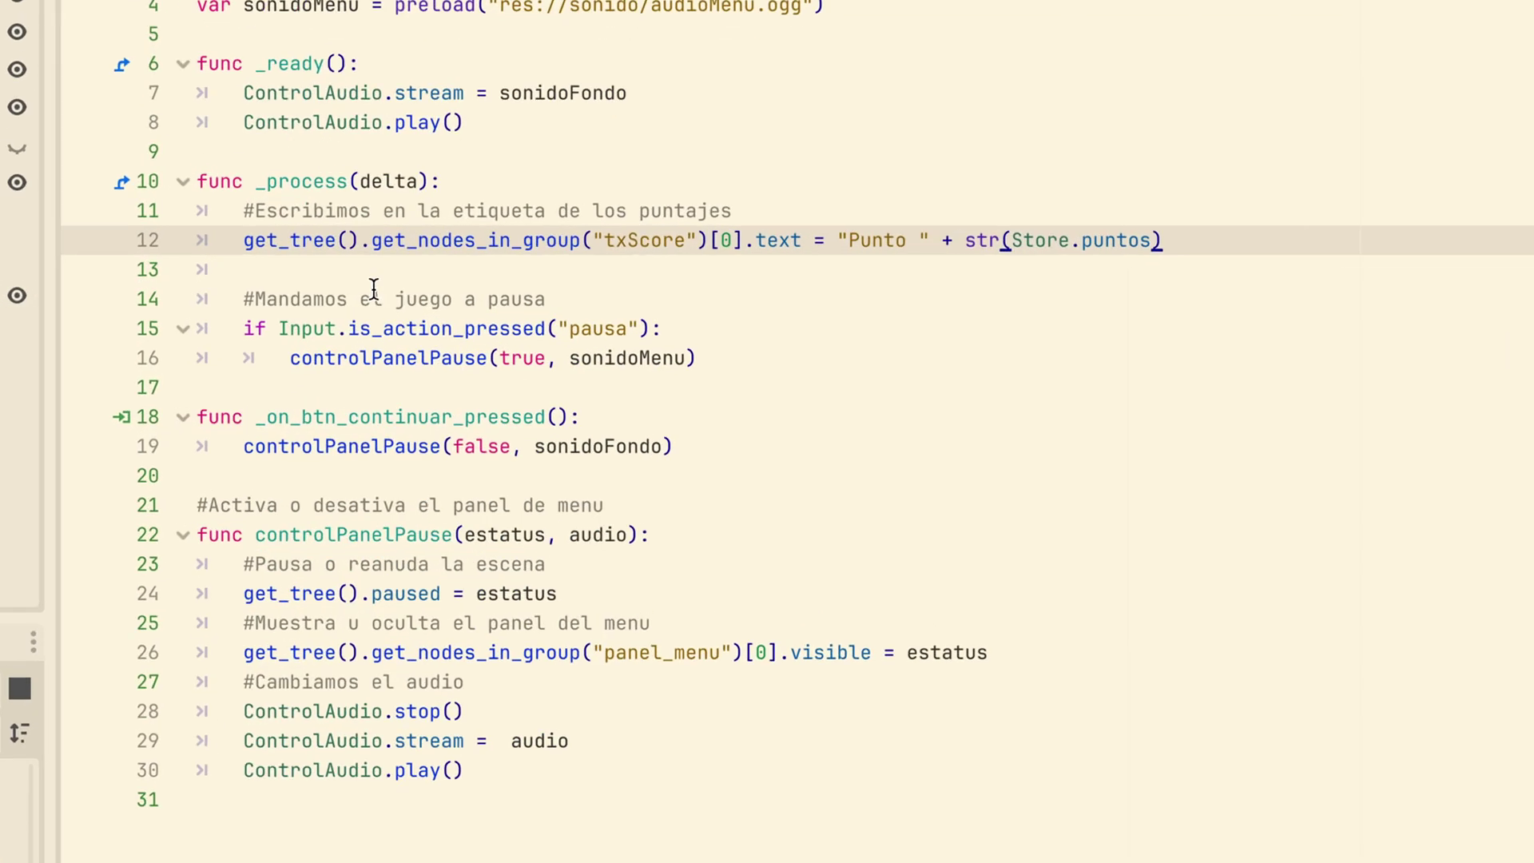
left_click_drag(1178, 243, 151, 262)
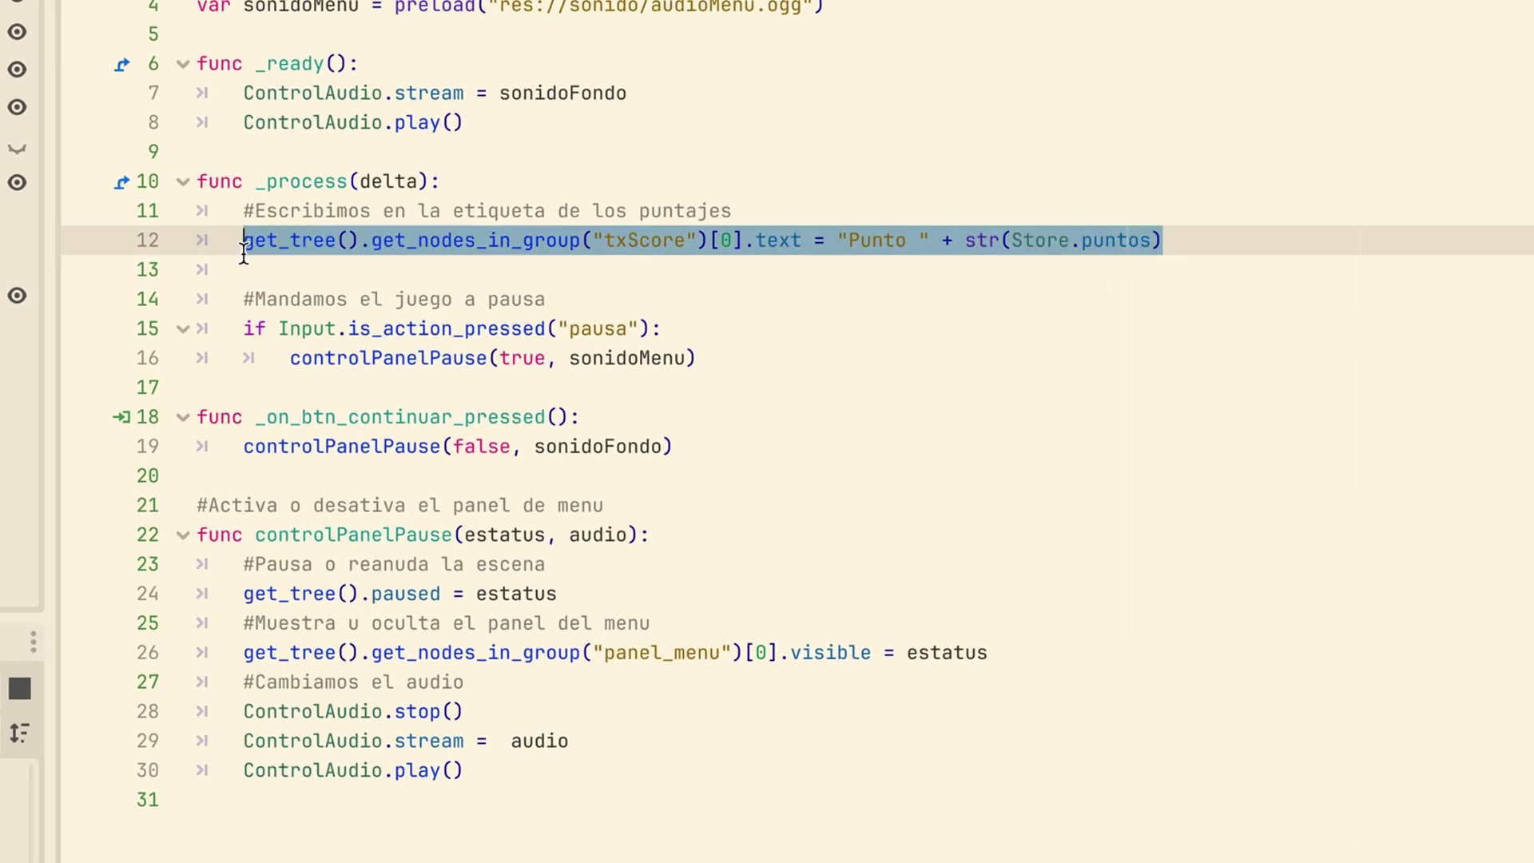
key("ctrl+c")
left_click(1171, 239)
key("Return")
key("ctrl+v")
left_click(288, 269)
key("BackSpace")
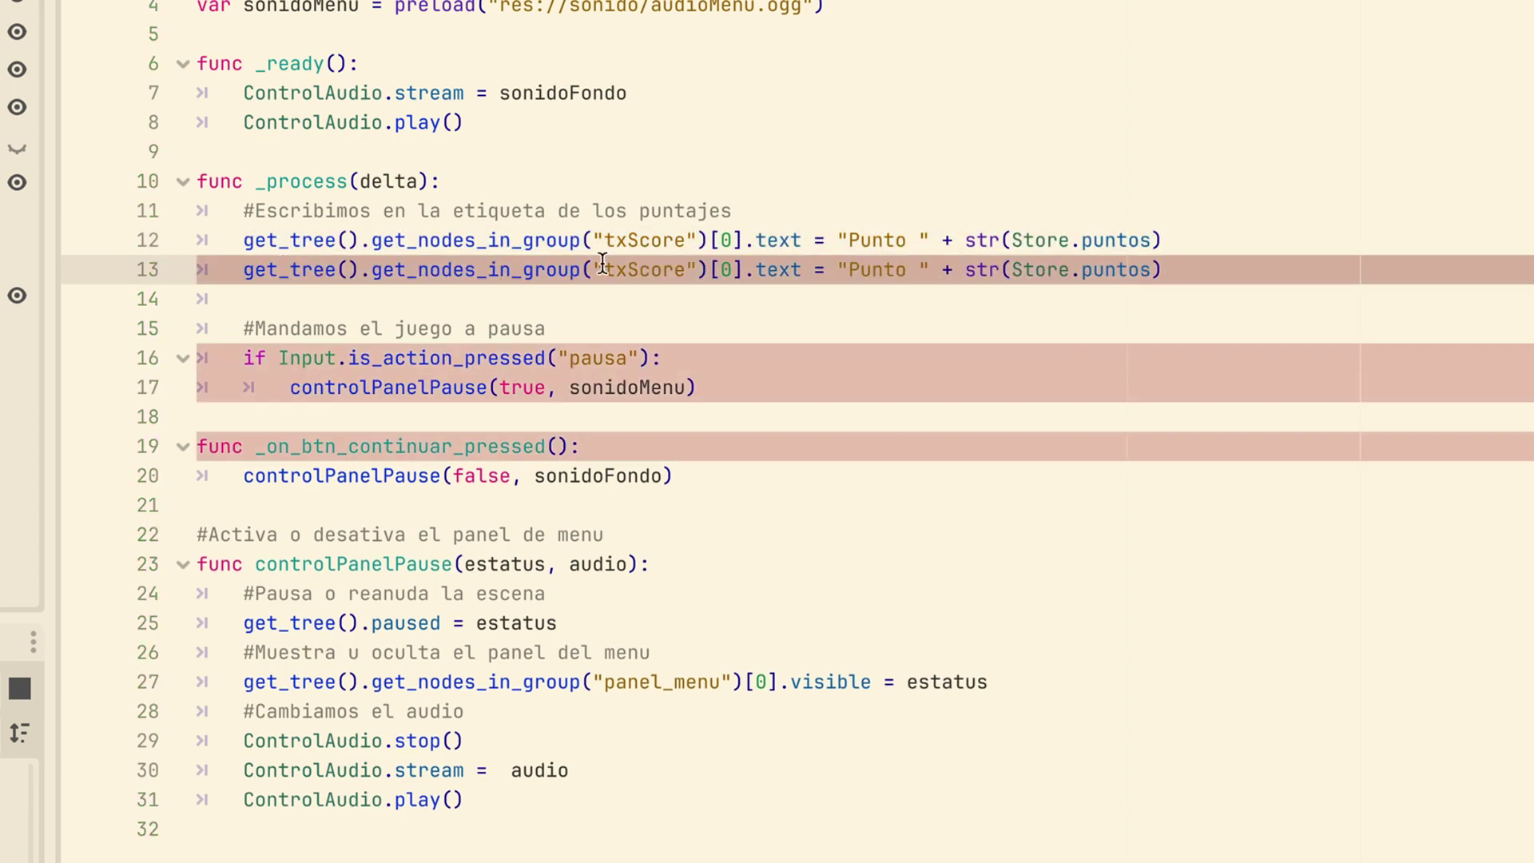
Add the comment 'Escribimos en la pantalla las vidas del jugador' above the copied line
left_click(1206, 247)
key("Return")
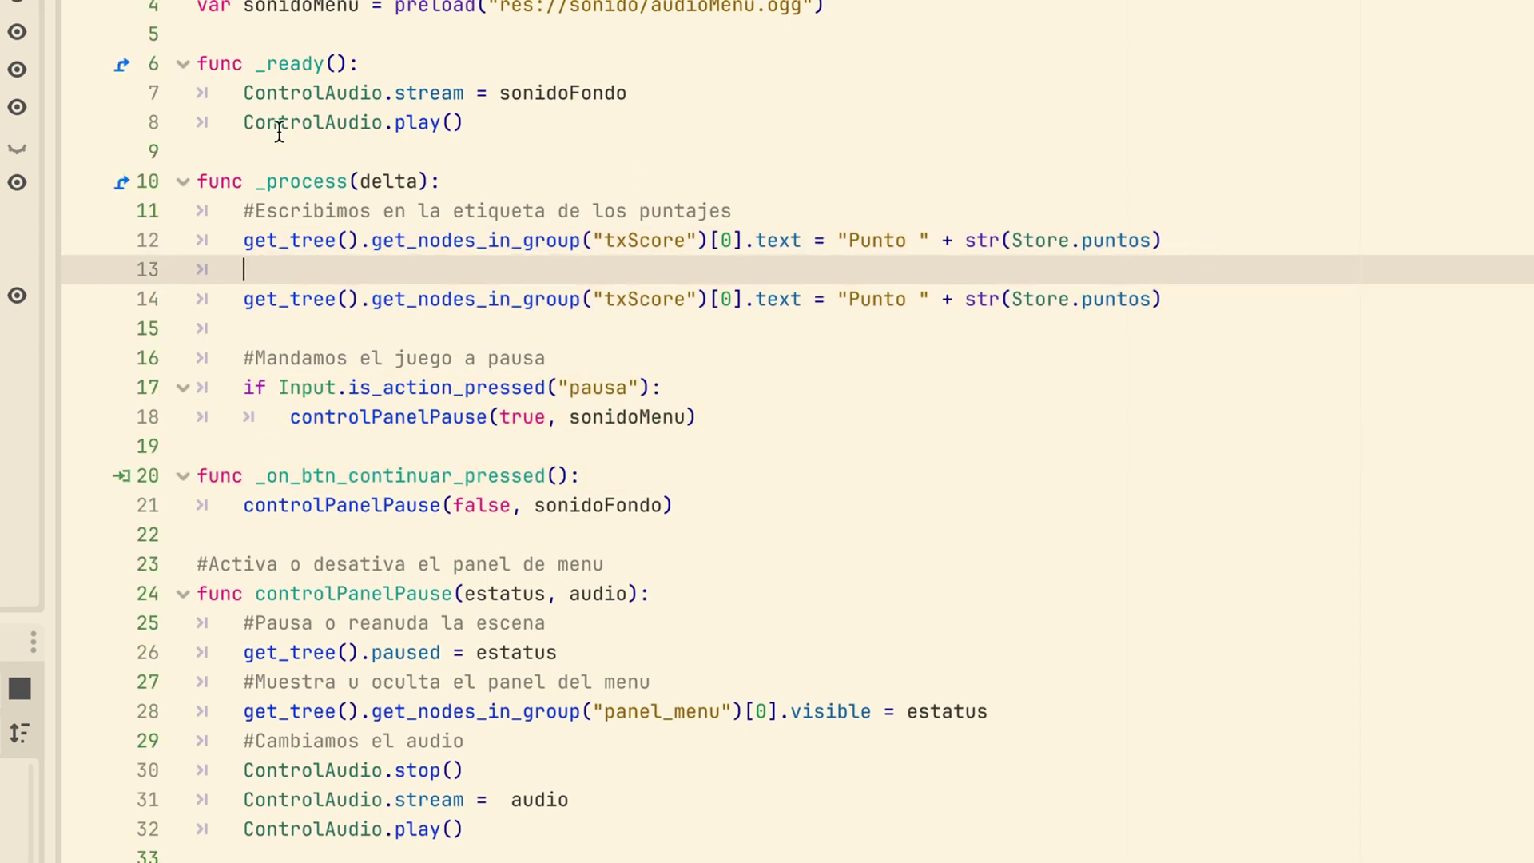
type("#Escribimos en la")
key("BackSpace")
key("BackSpace")
type("antalla")
key("BackSpace")
key("BackSpace")
key("BackSpace")
type("lla las vis")
key("BackSpace")
type("das del jugador")
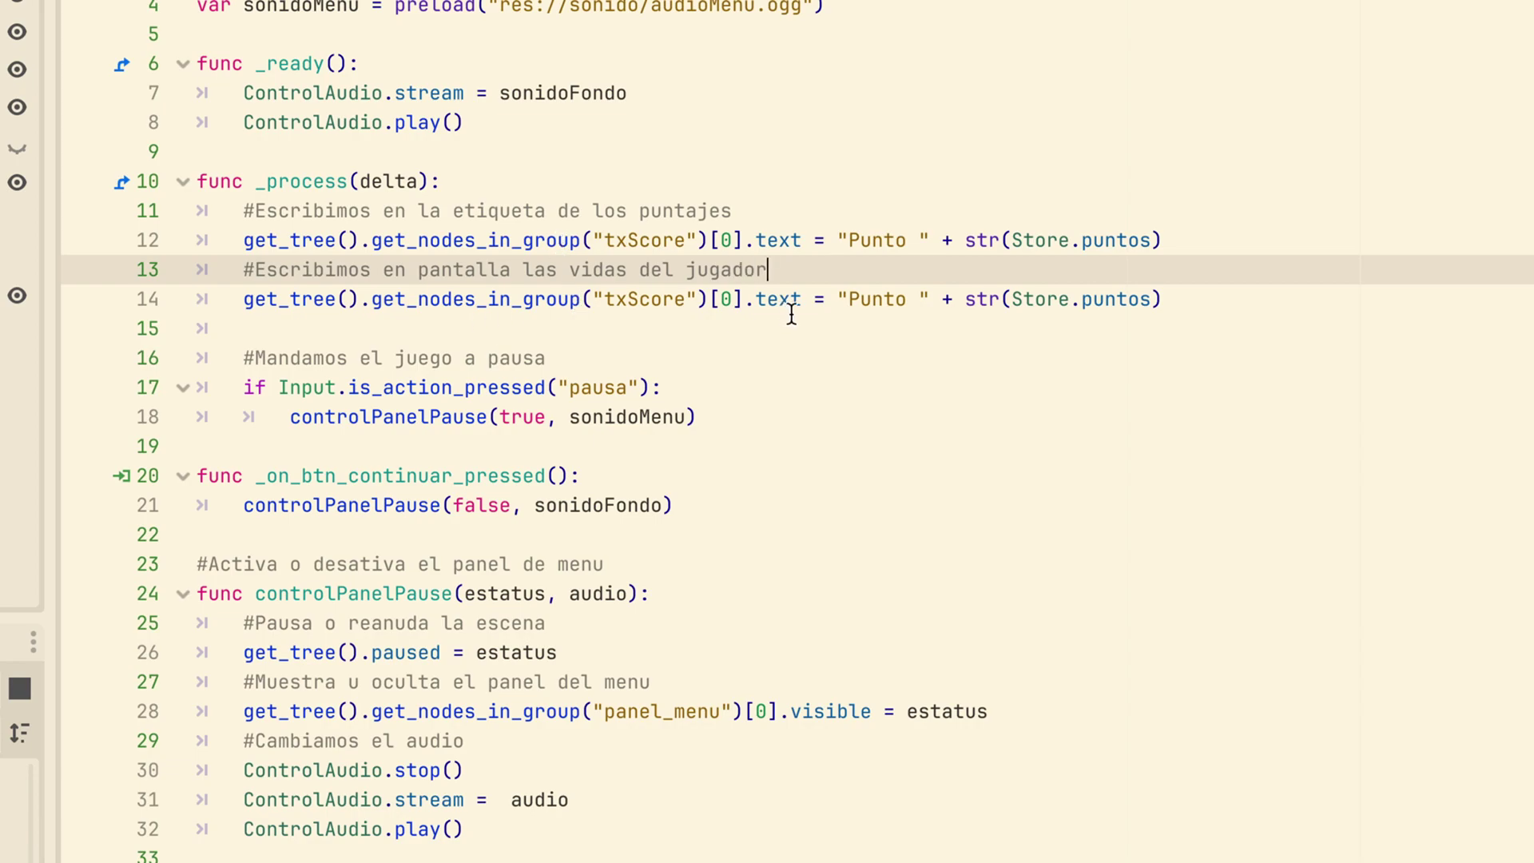
On line 14, change Punto to Vidas and puntos to vidas
double_click(872, 295)
type("V")
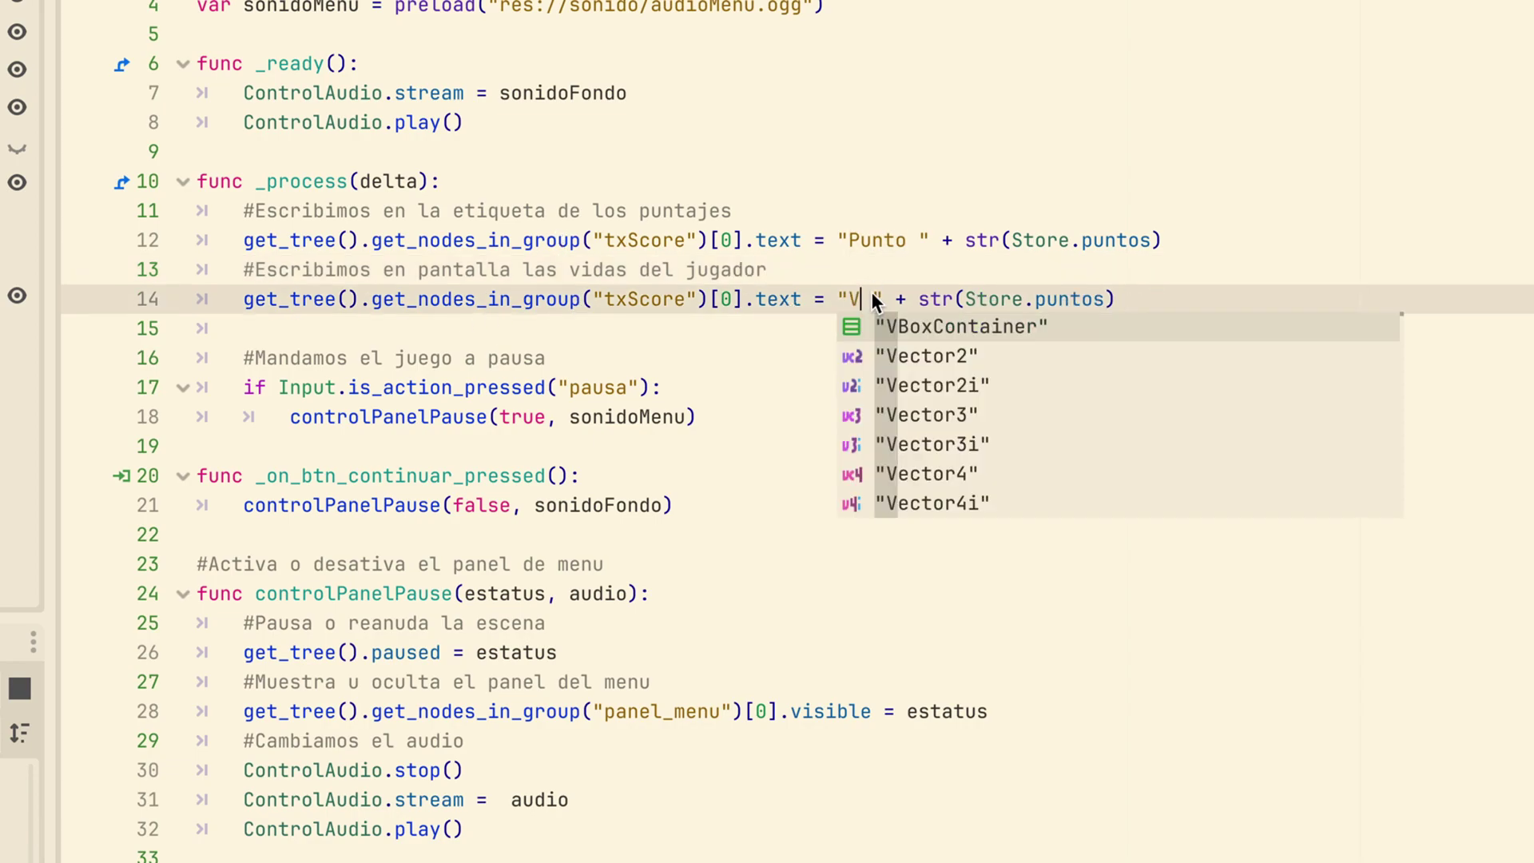
type("idas")
double_click(1096, 297)
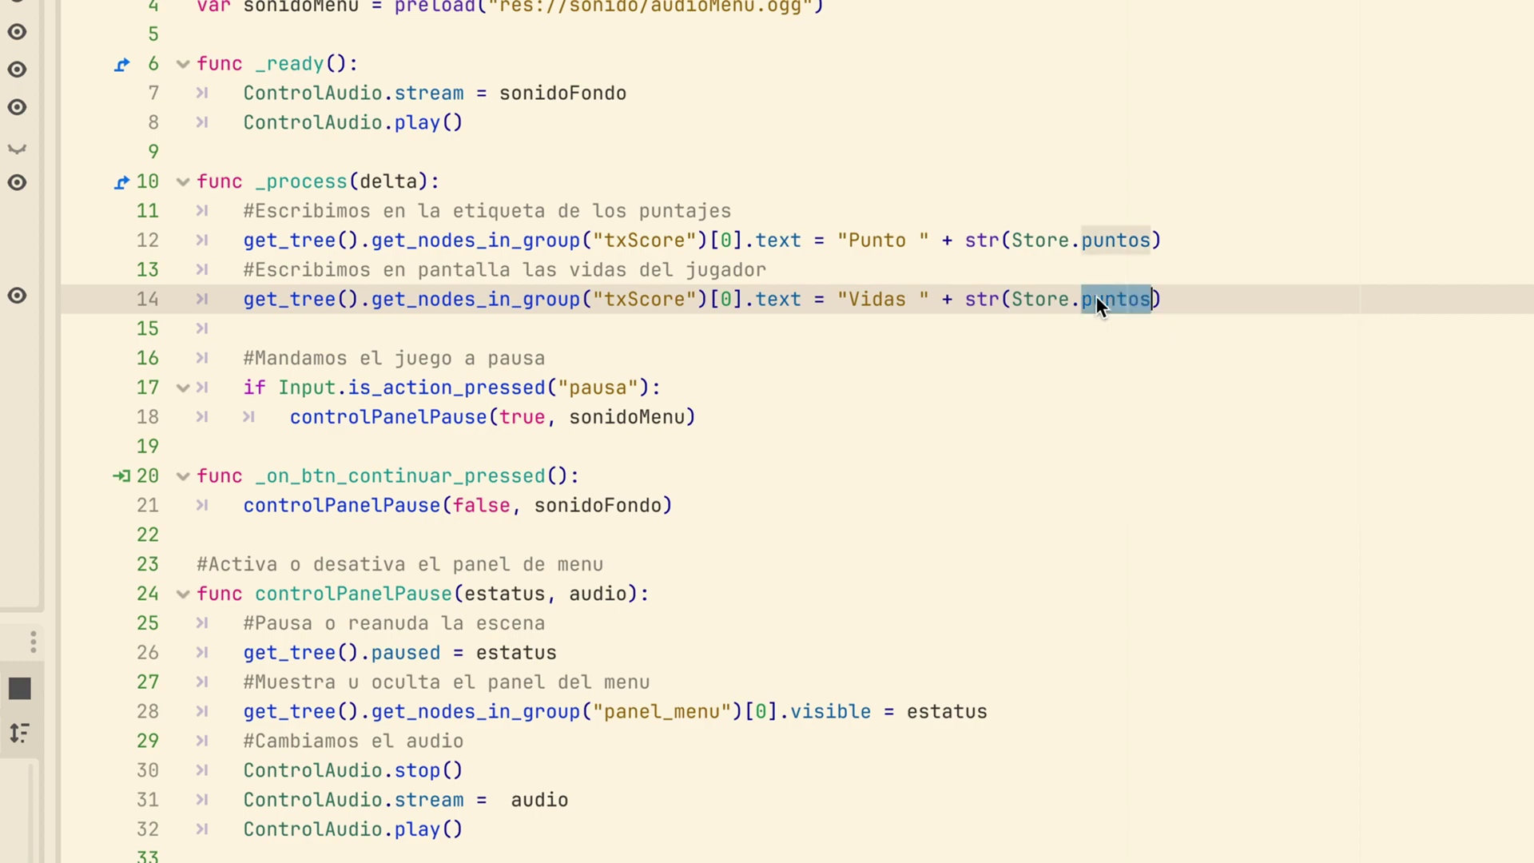
type("vidas")
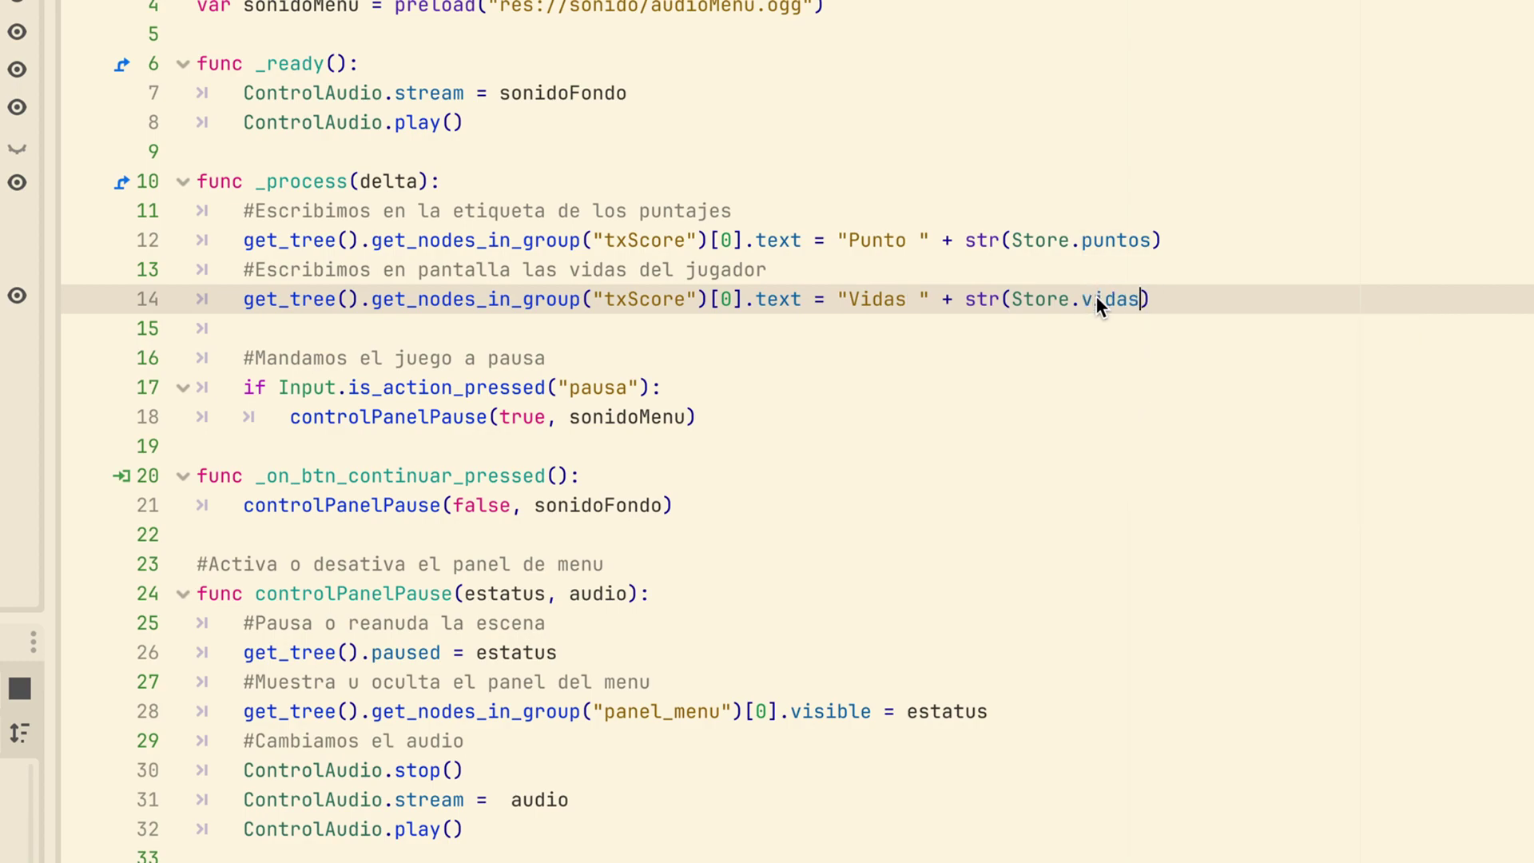
left_click(1026, 380)
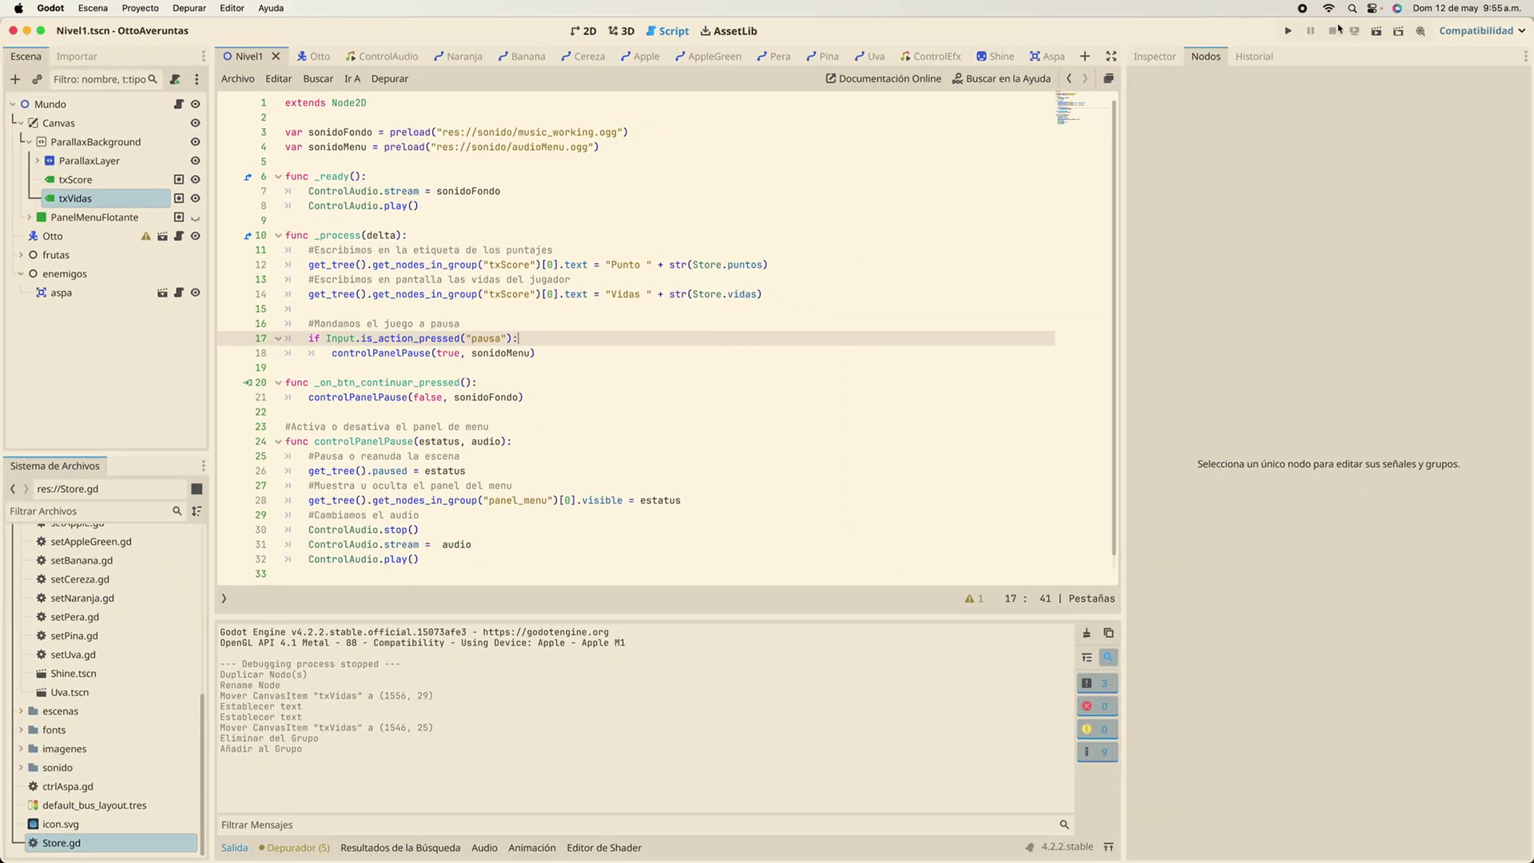
After a quick test run, change line 14's group from txScore to txVidas
left_click(1289, 33)
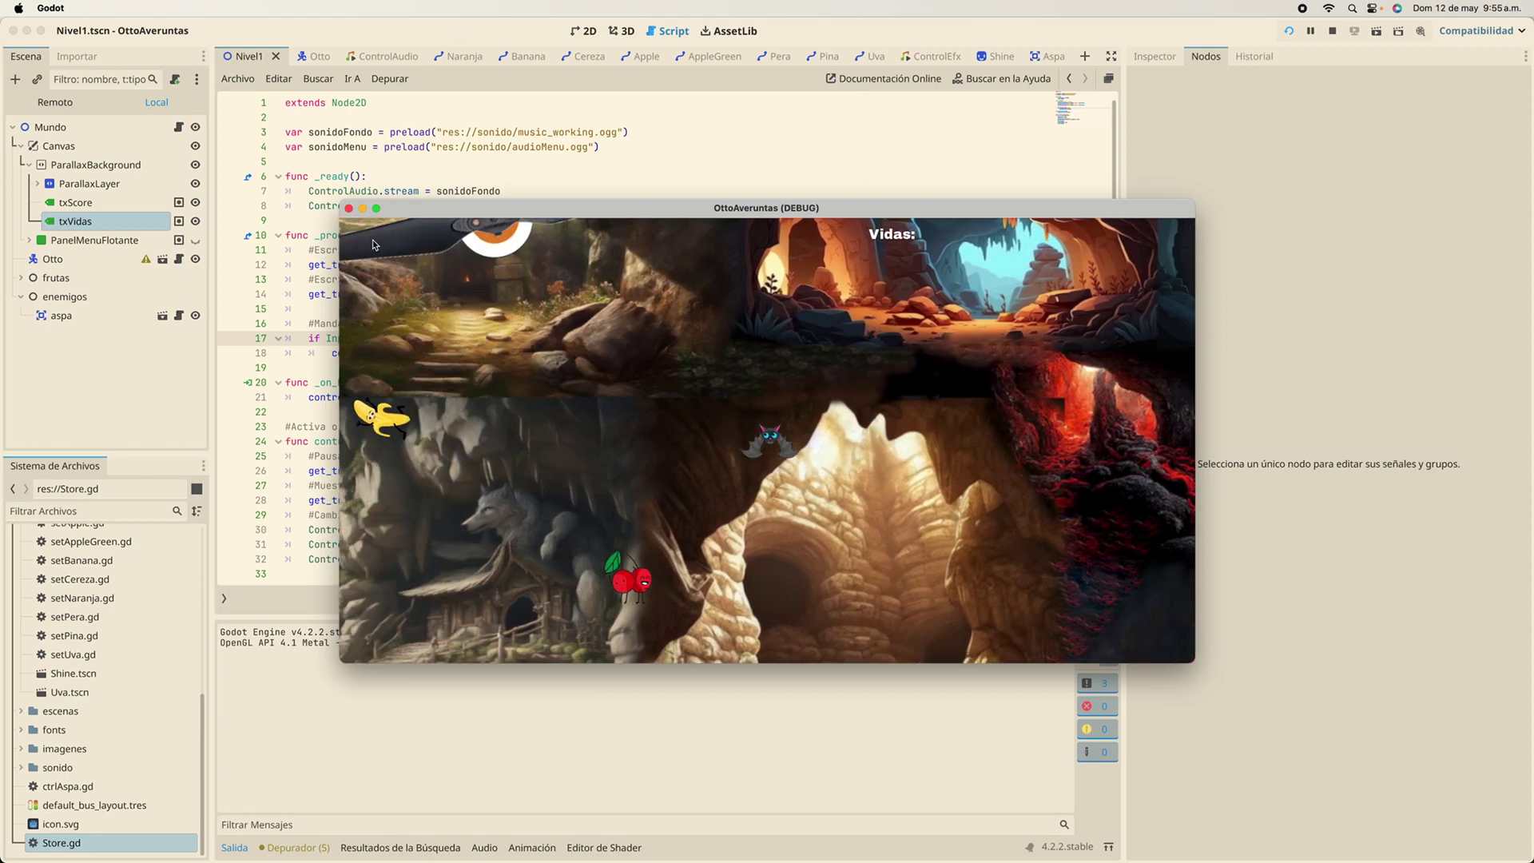
left_click(349, 208)
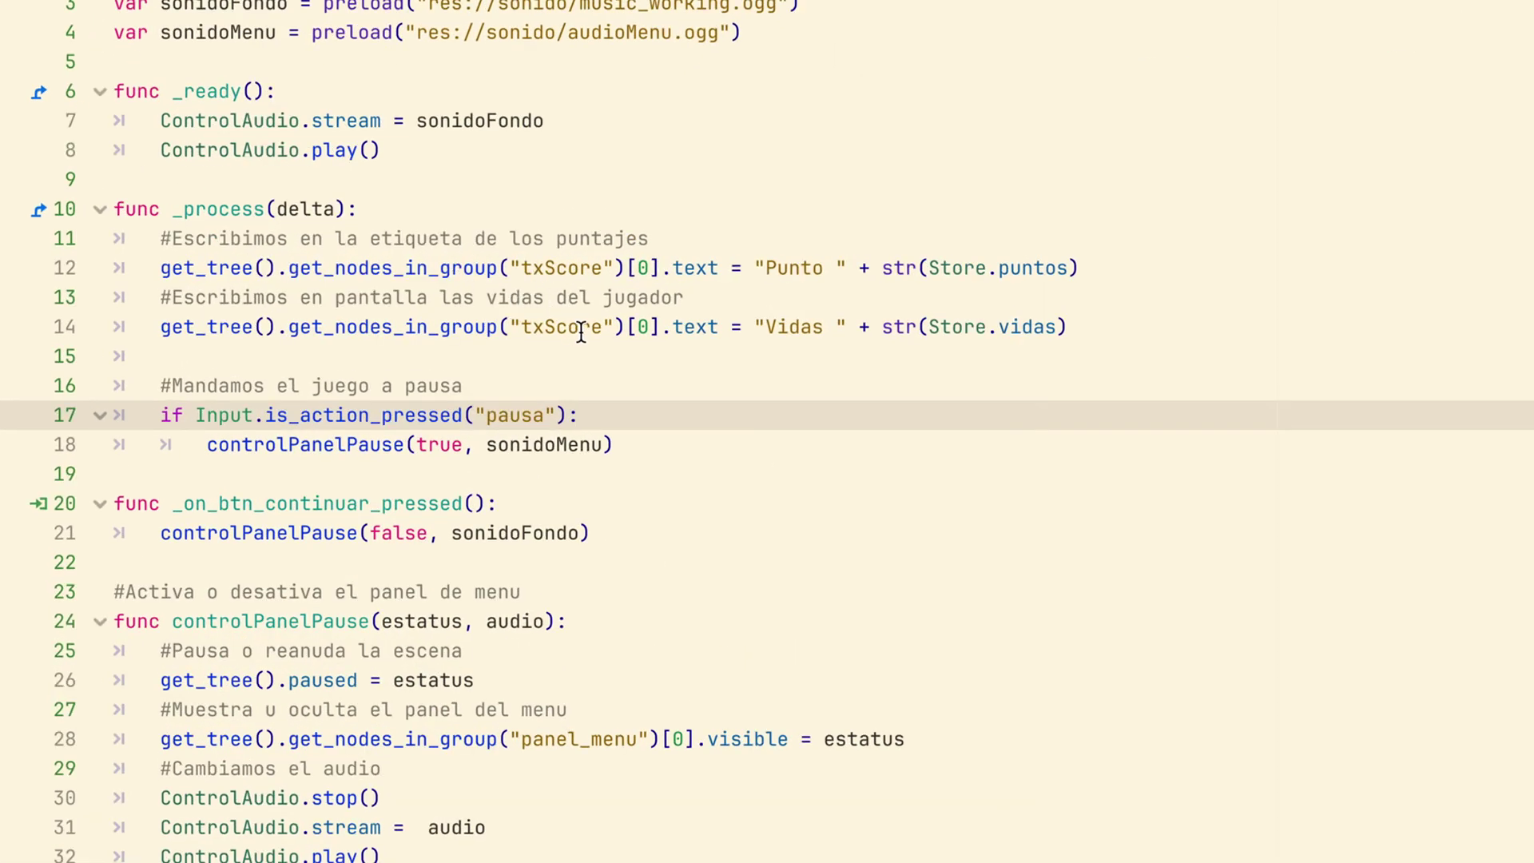
left_click(530, 294)
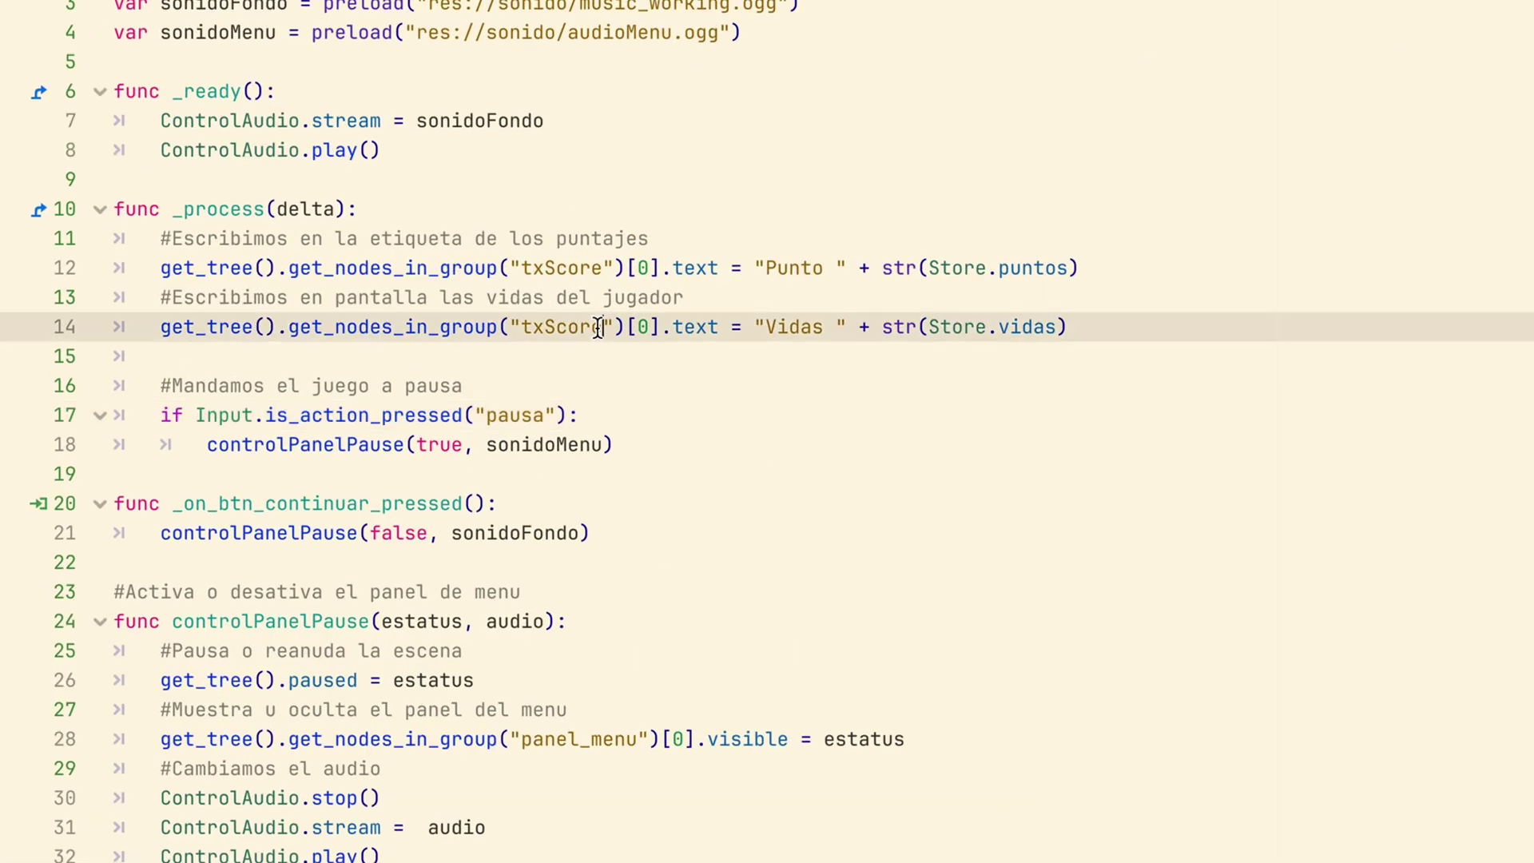
key("BackSpace")
key("BackSpace")
key("BackSpace")
key("BackSpace")
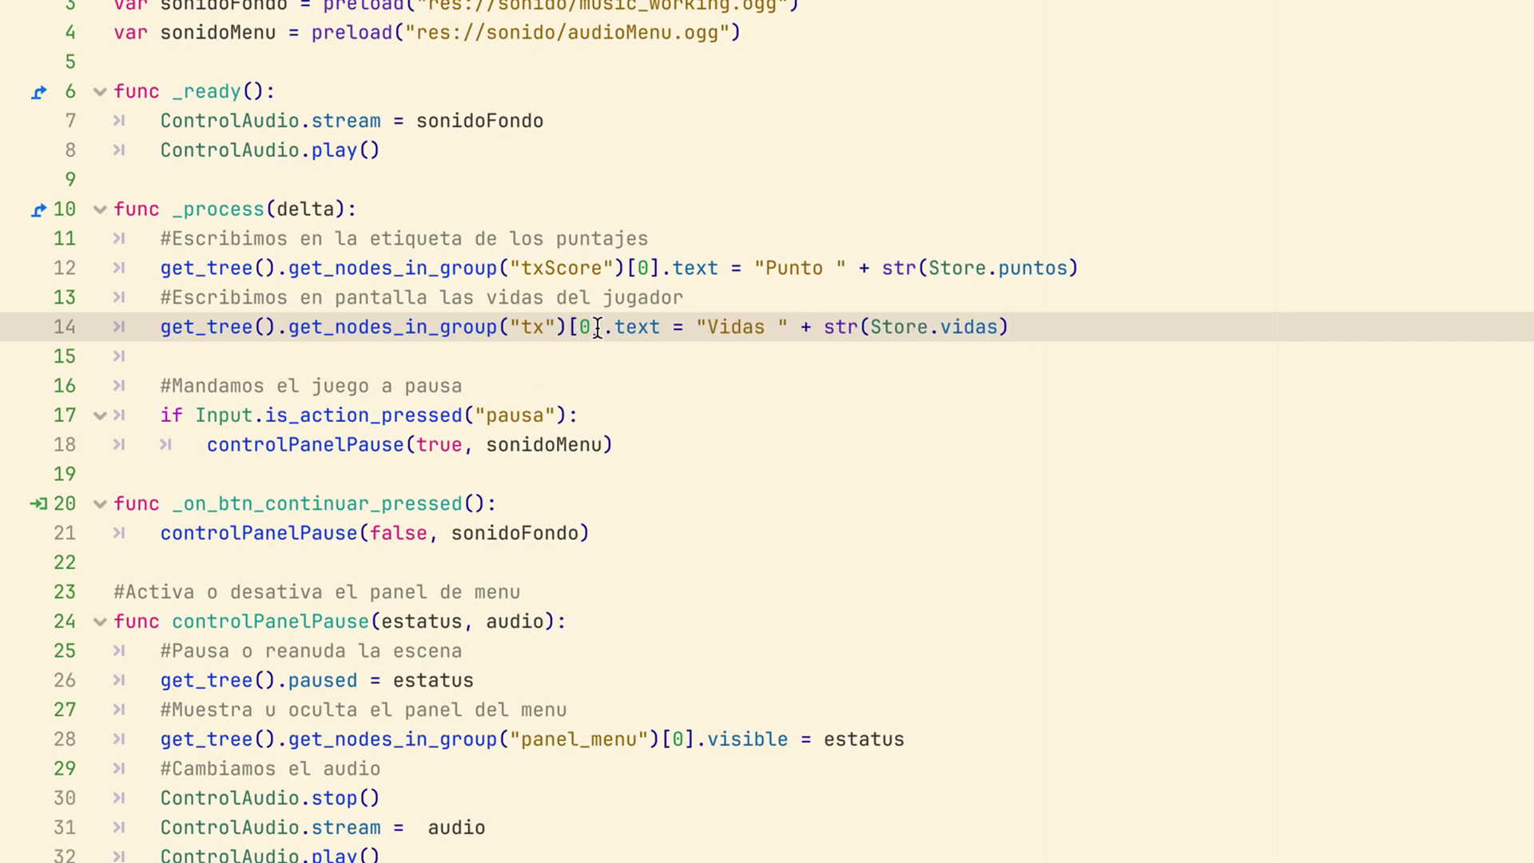
type("Vidas")
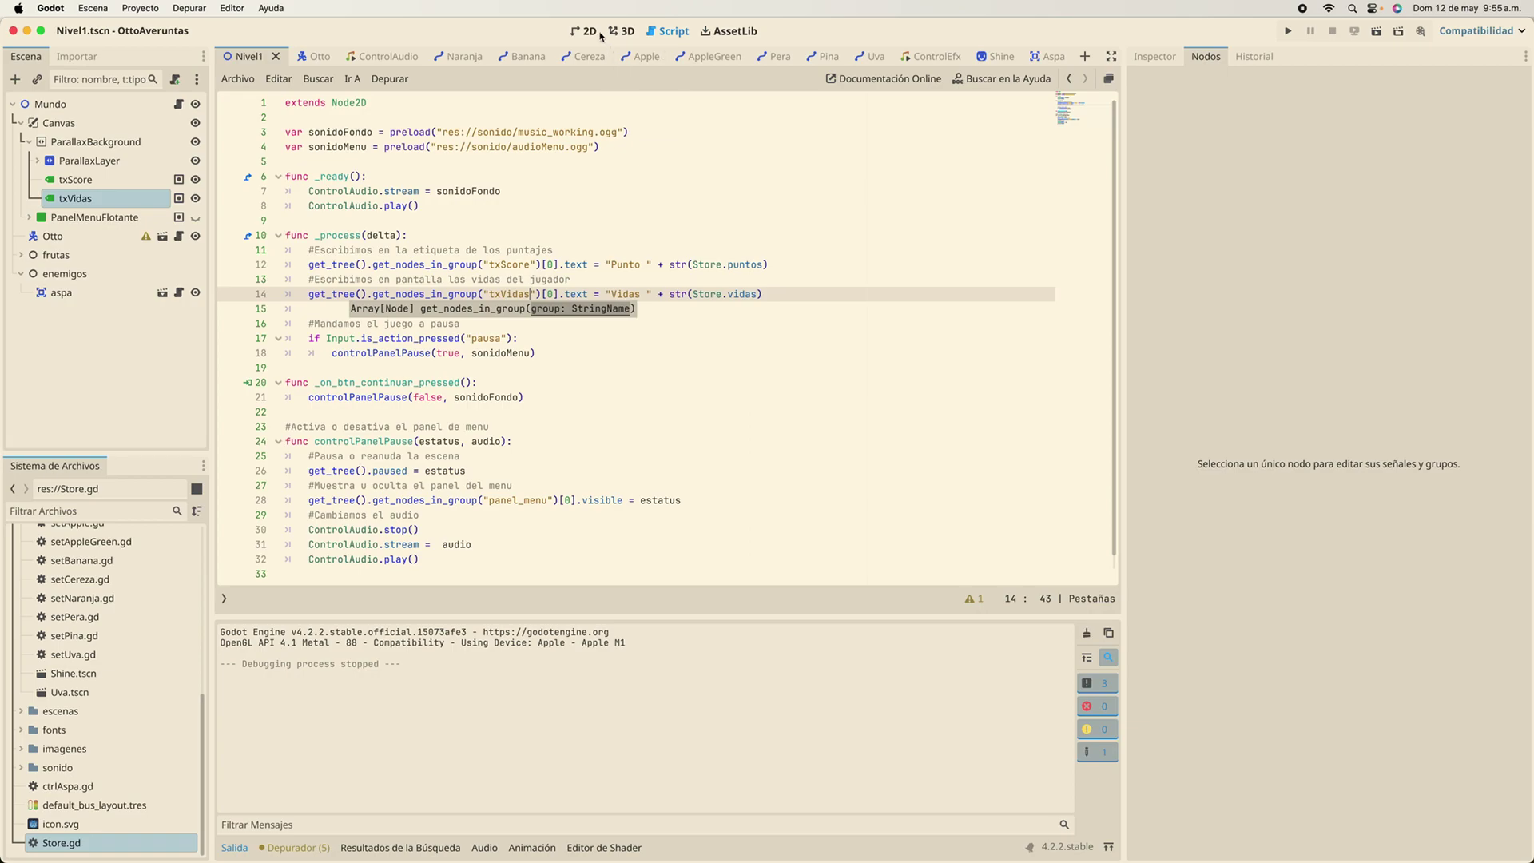
left_click(589, 31)
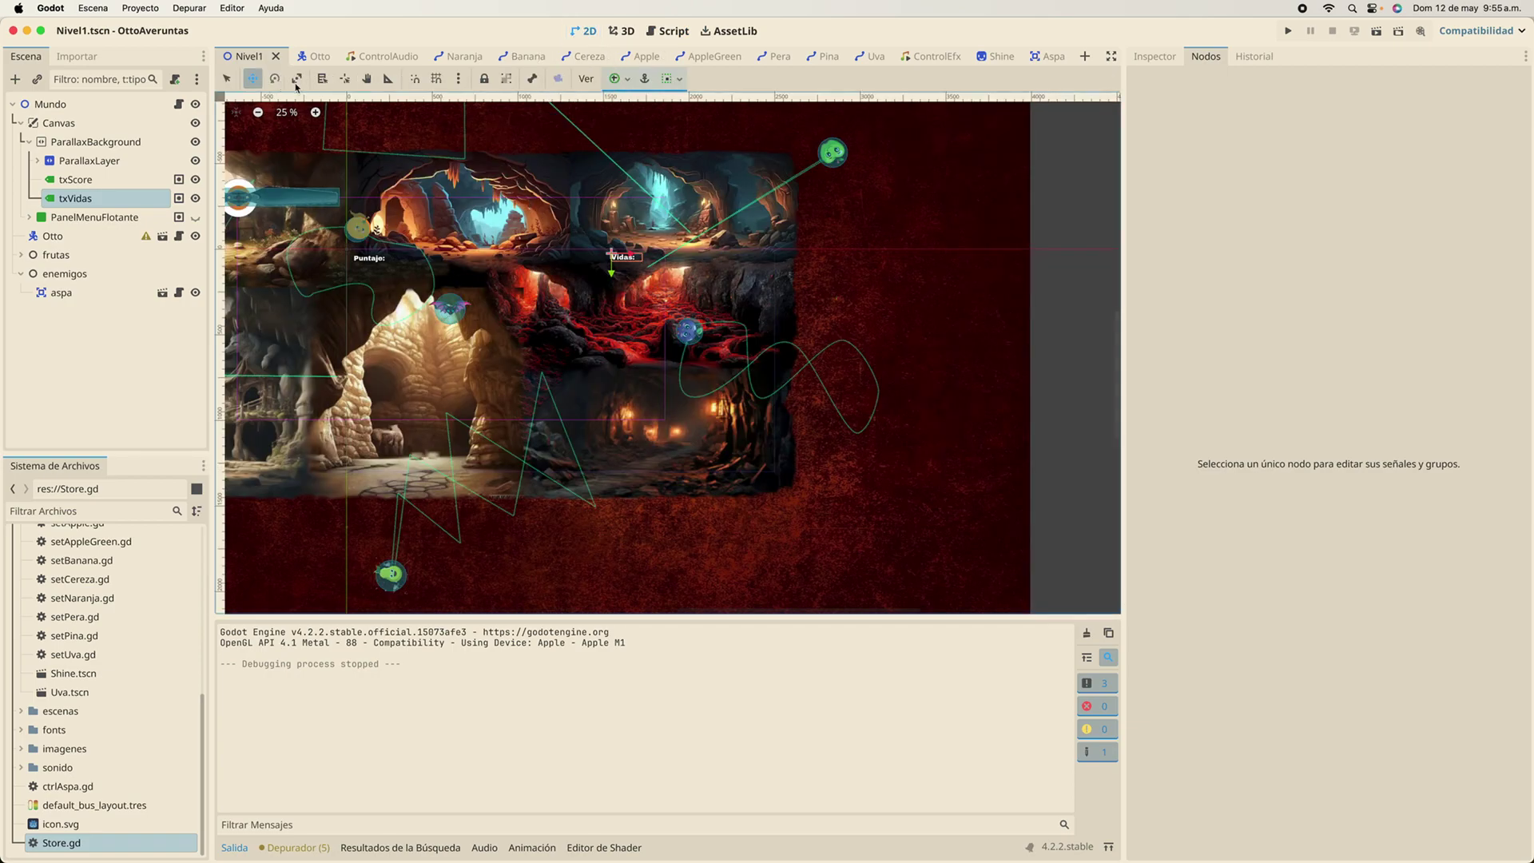
Drag the Vidas: label further right and test-run to see Punto 0 and Vidas 5
left_click(315, 112)
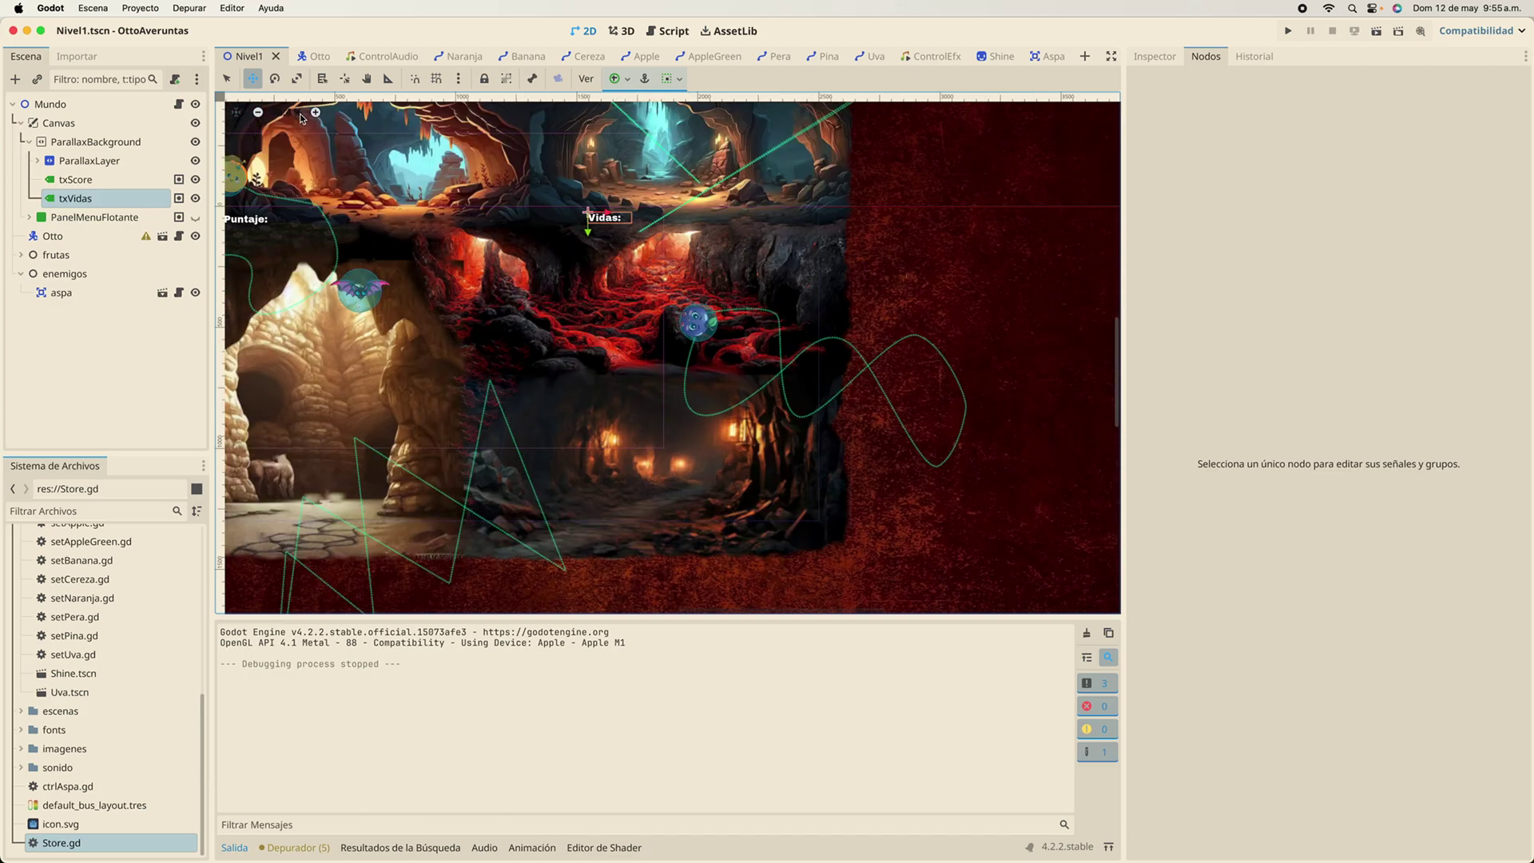
left_click(315, 113)
left_click(367, 79)
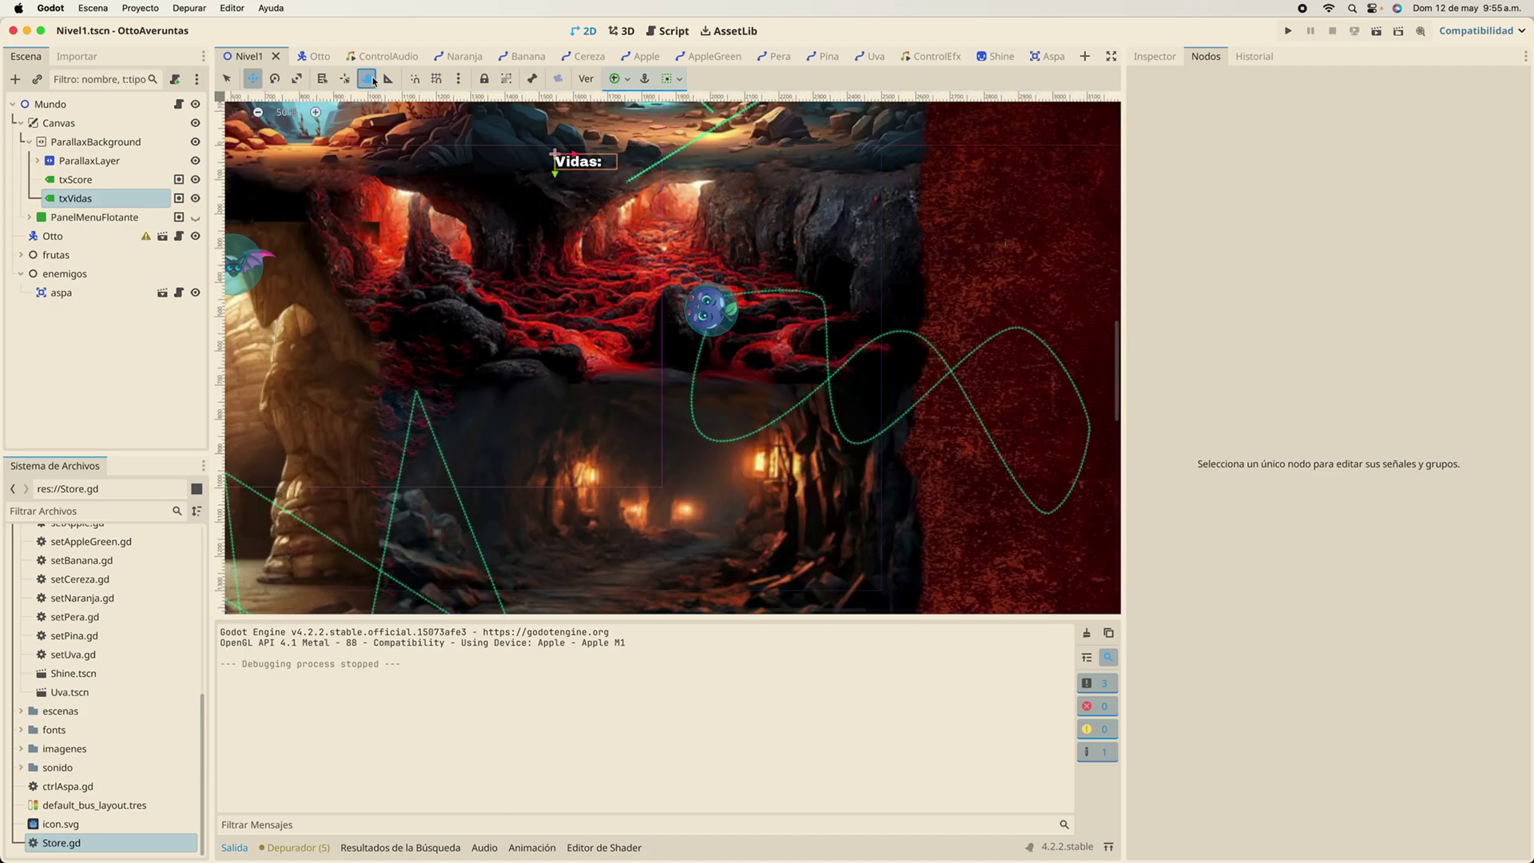
left_click_drag(337, 203, 552, 305)
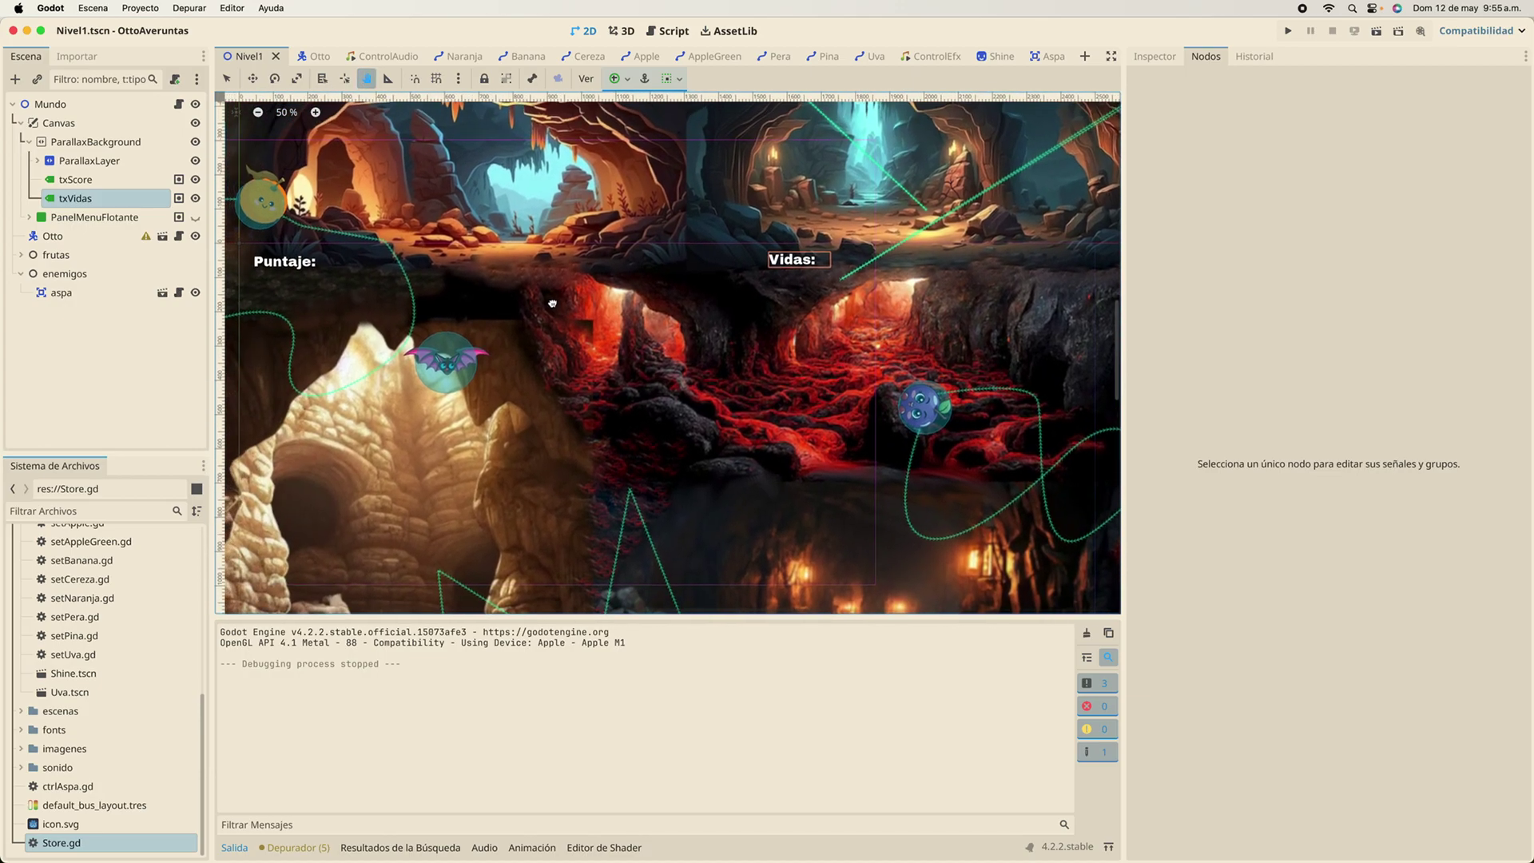
left_click(254, 79)
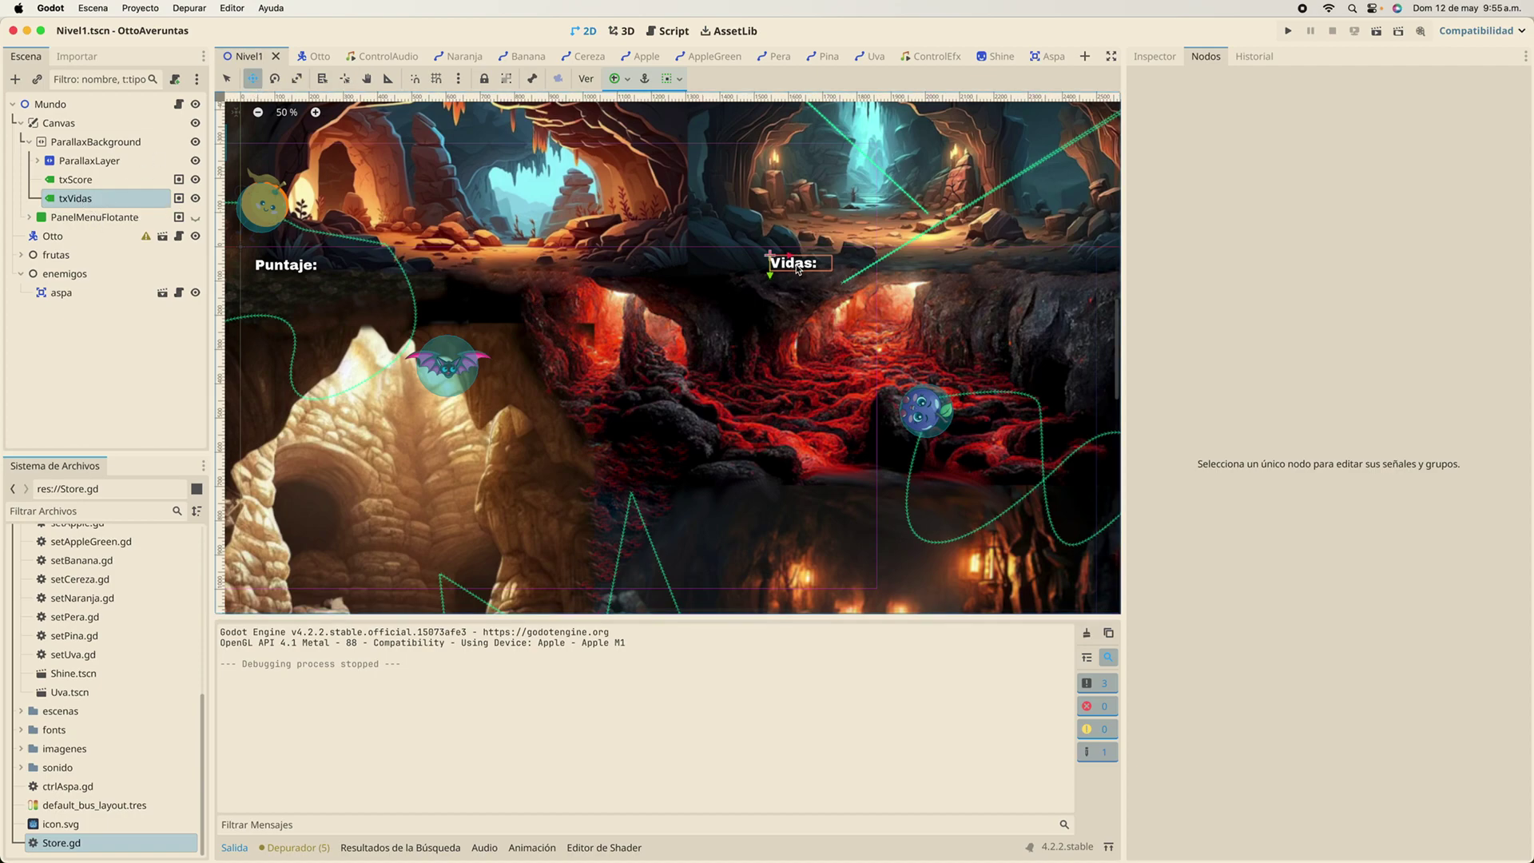
left_click_drag(797, 264, 1036, 267)
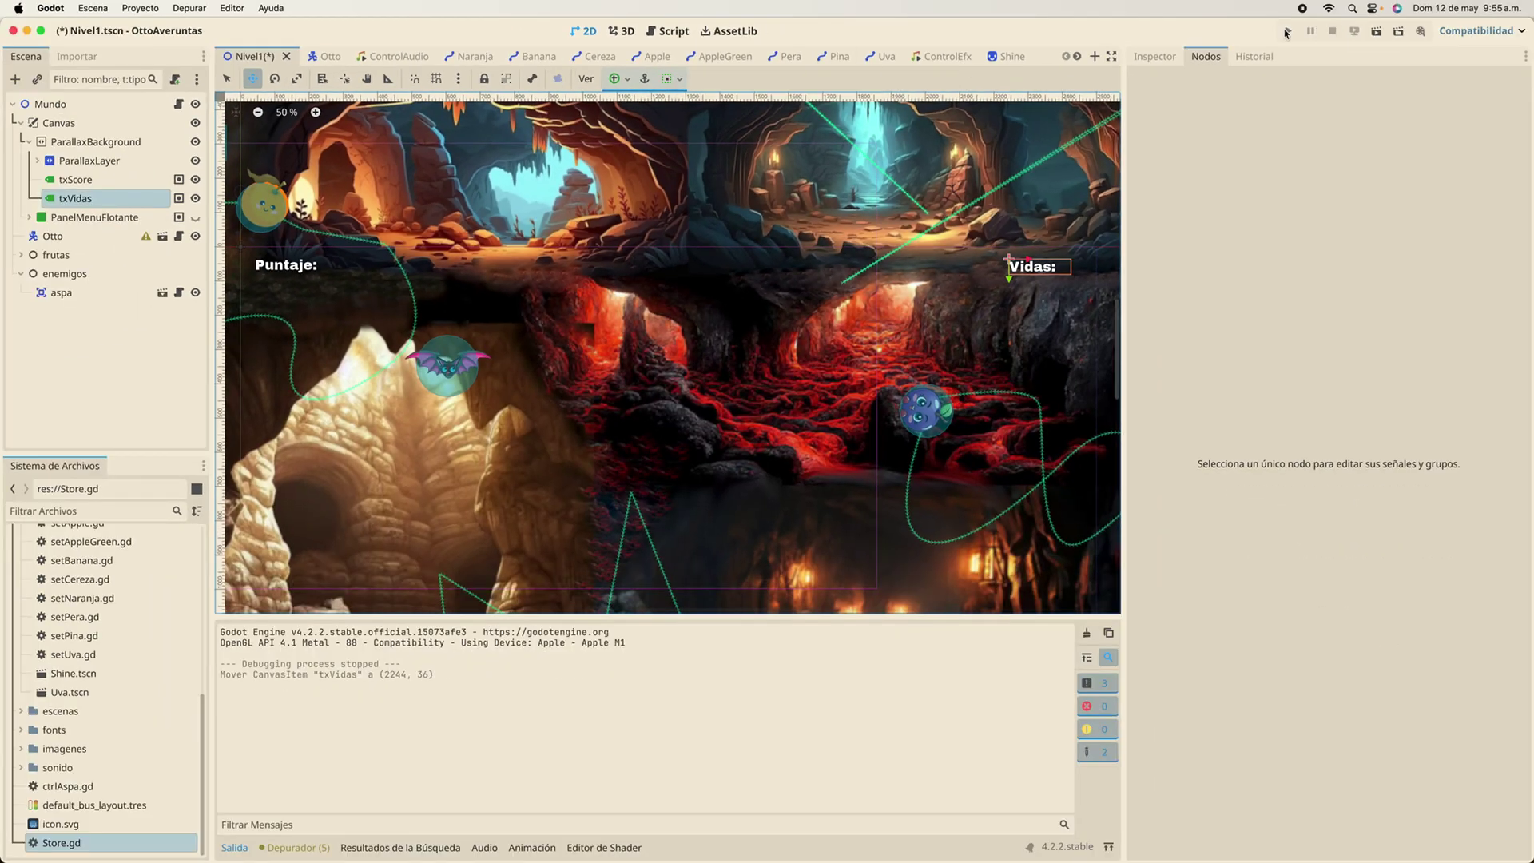
left_click(1285, 32)
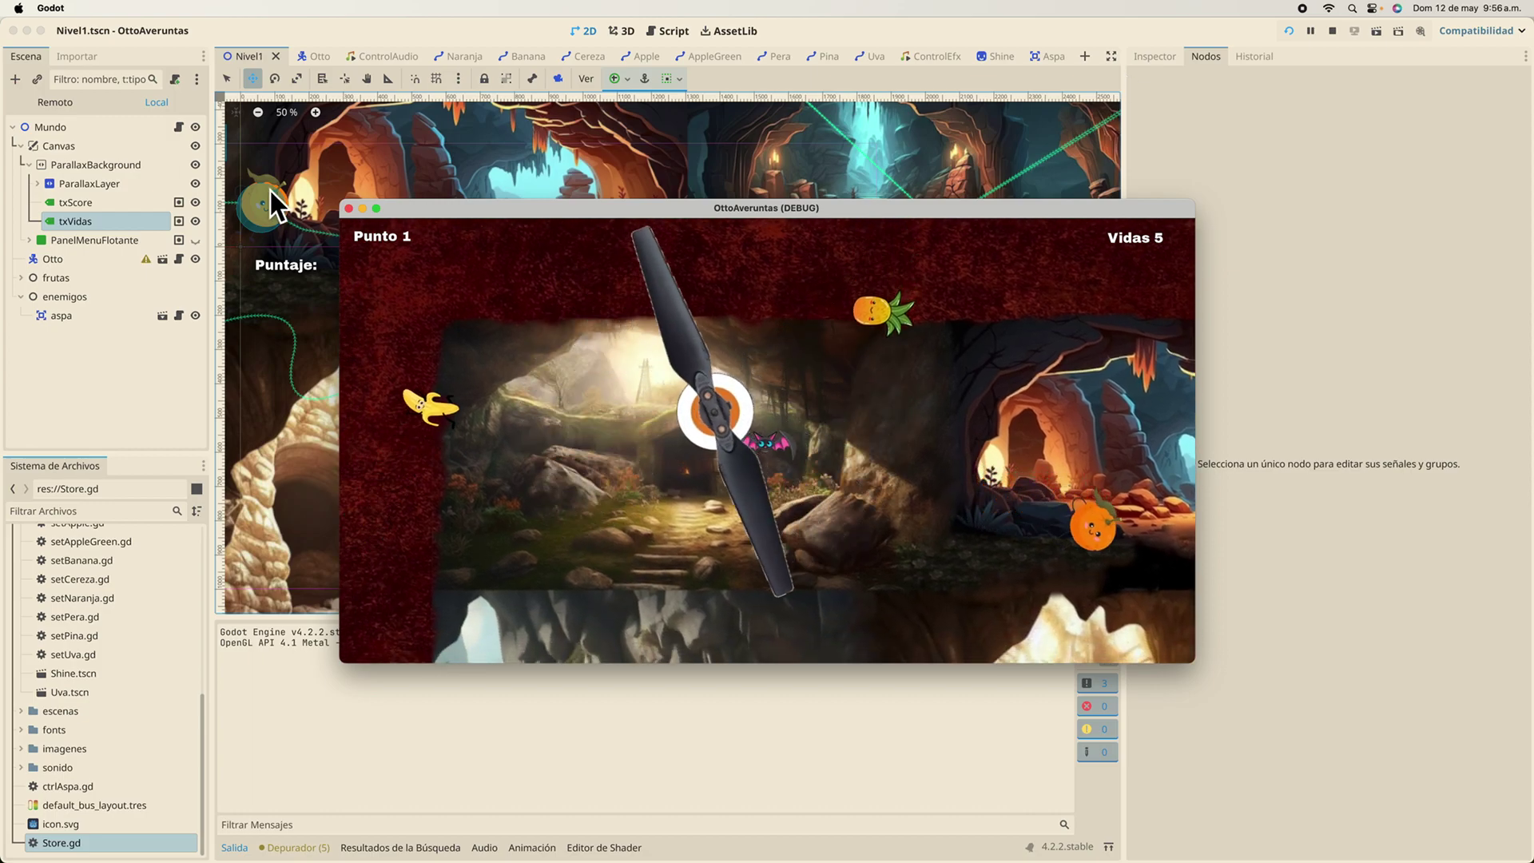
Stop the test run and switch to the Aspa enemy scene
left_click(348, 208)
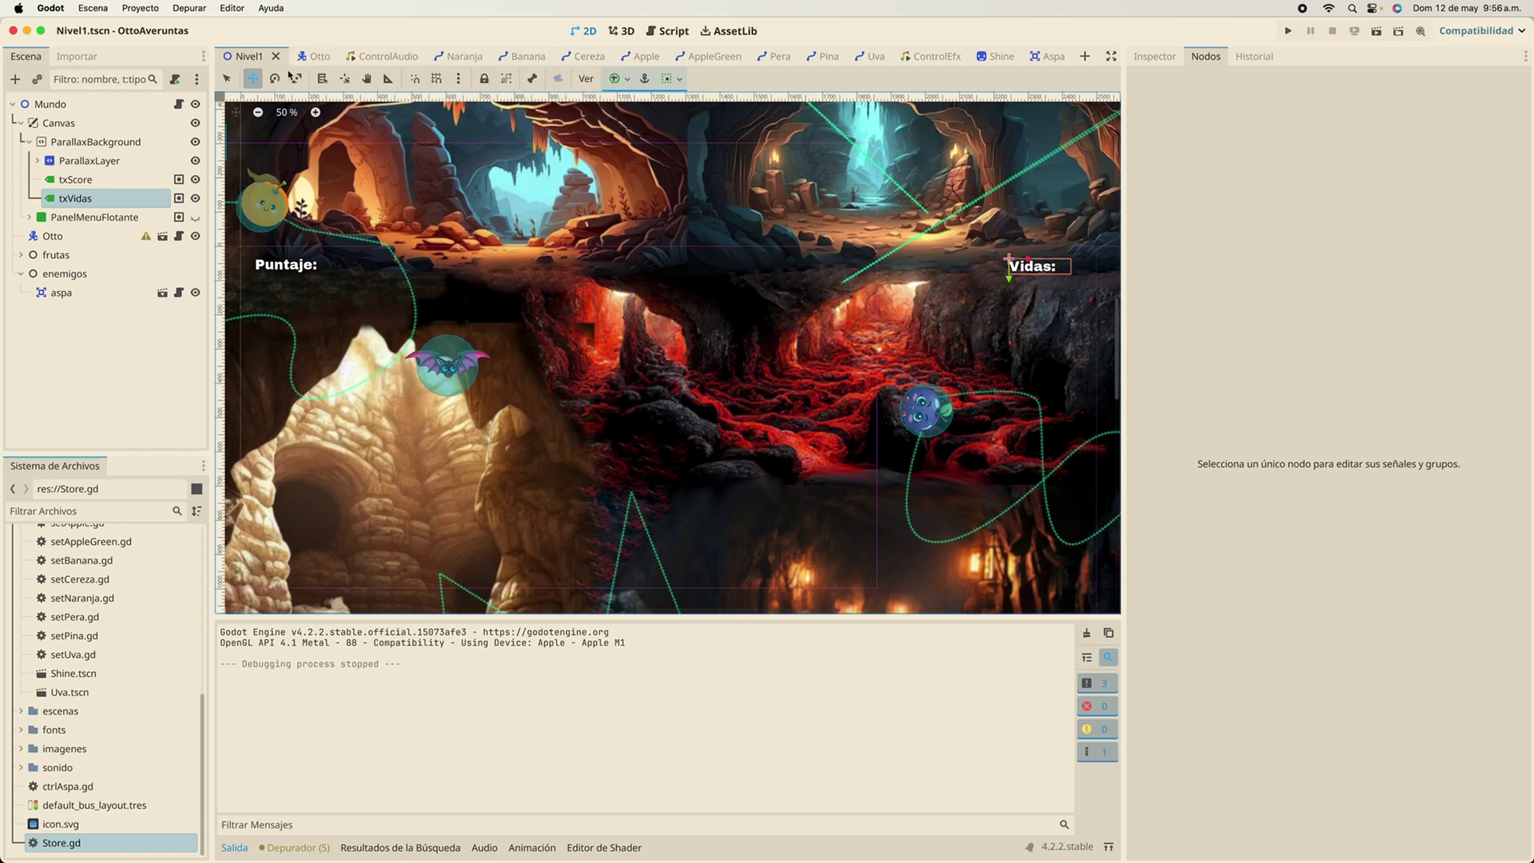
left_click(1051, 57)
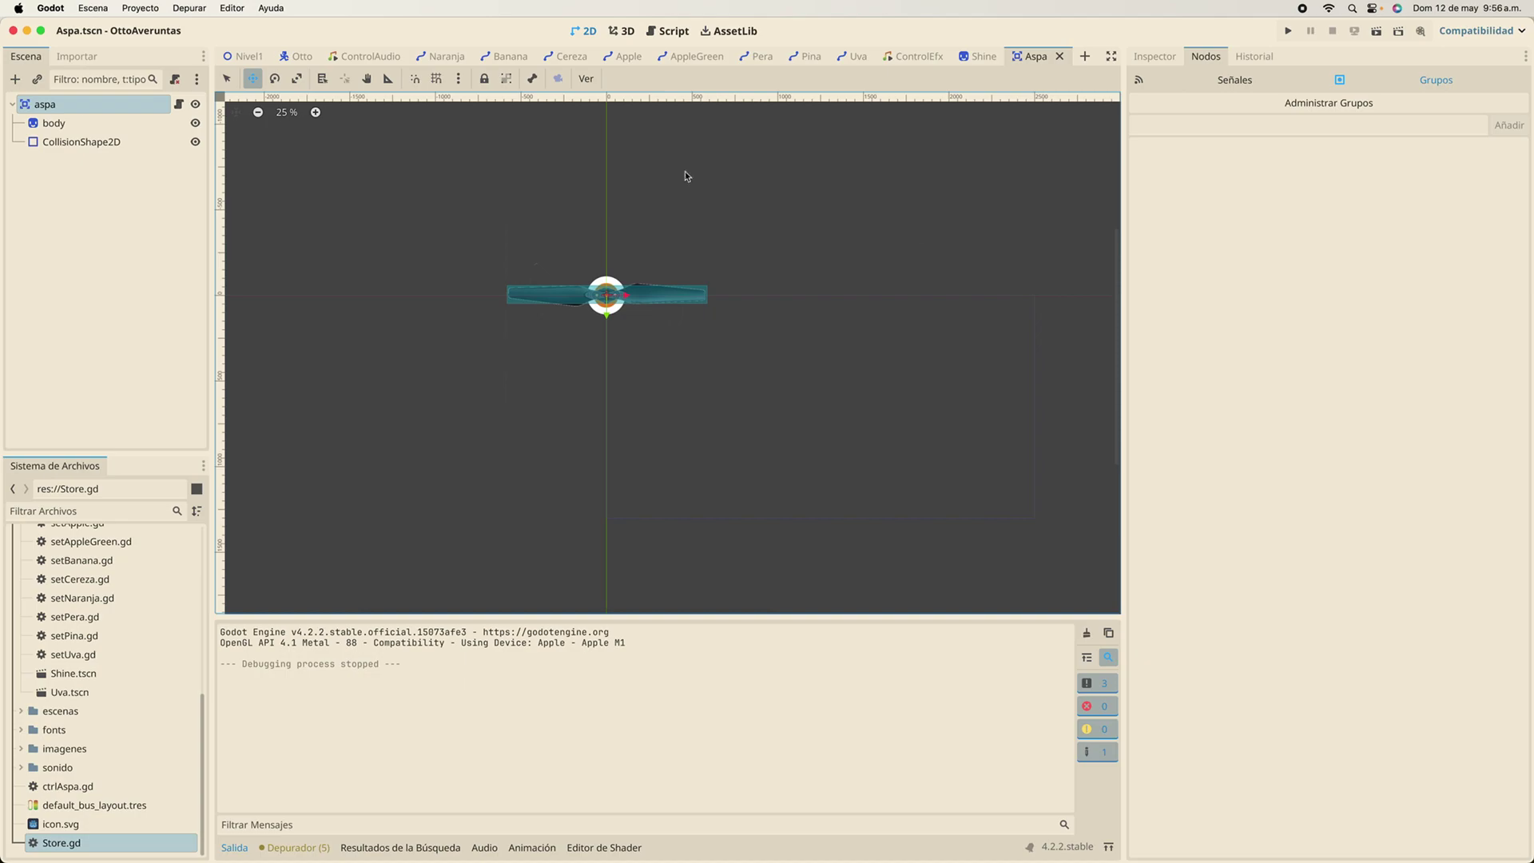
Connect the aspa's body_entered signal to a new _on_body_entered method
left_click(1227, 85)
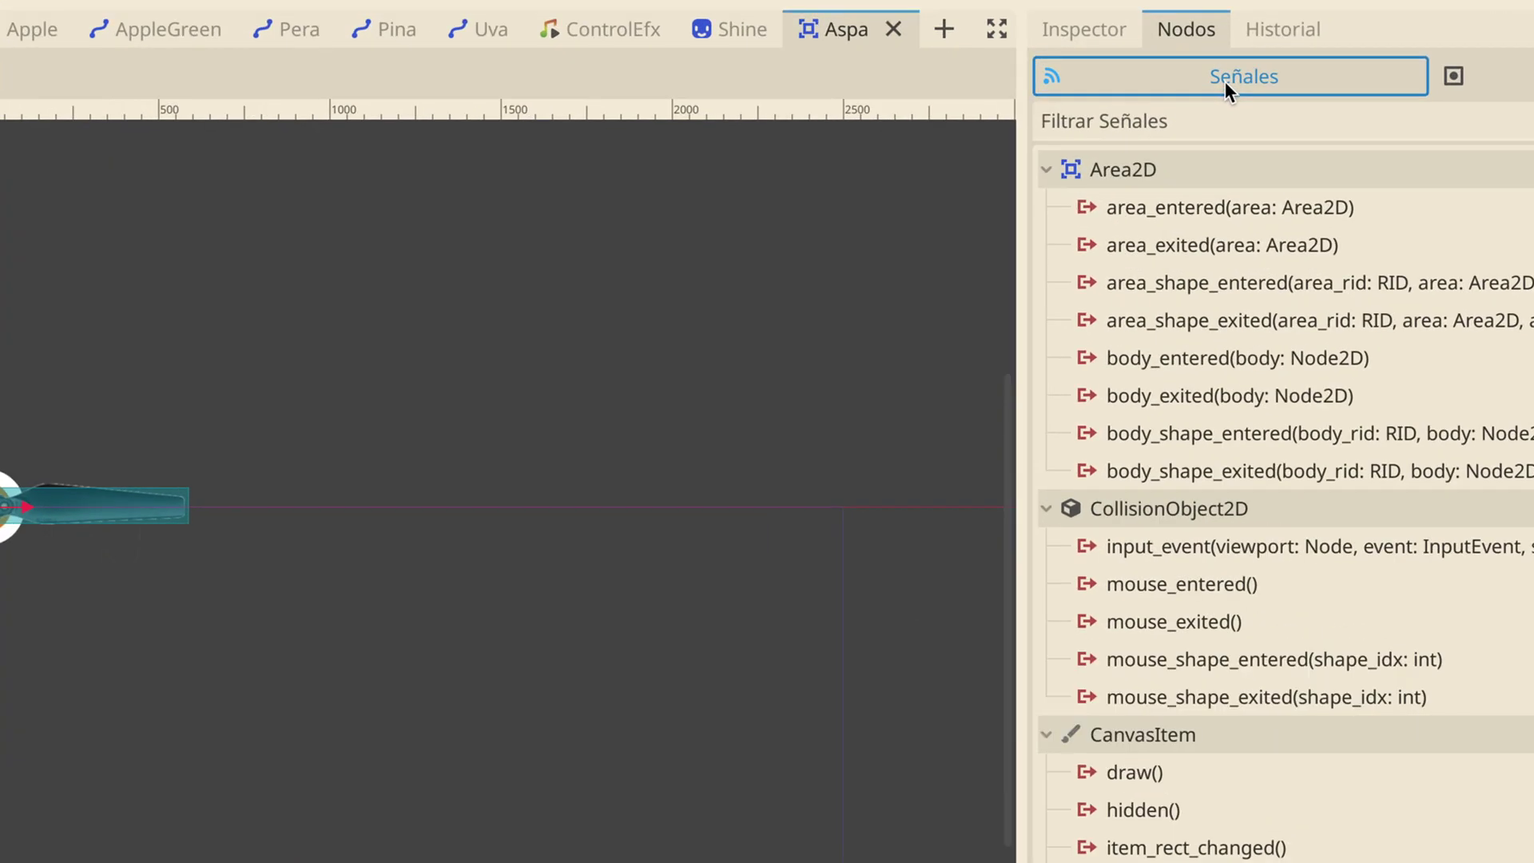
left_click(1192, 359)
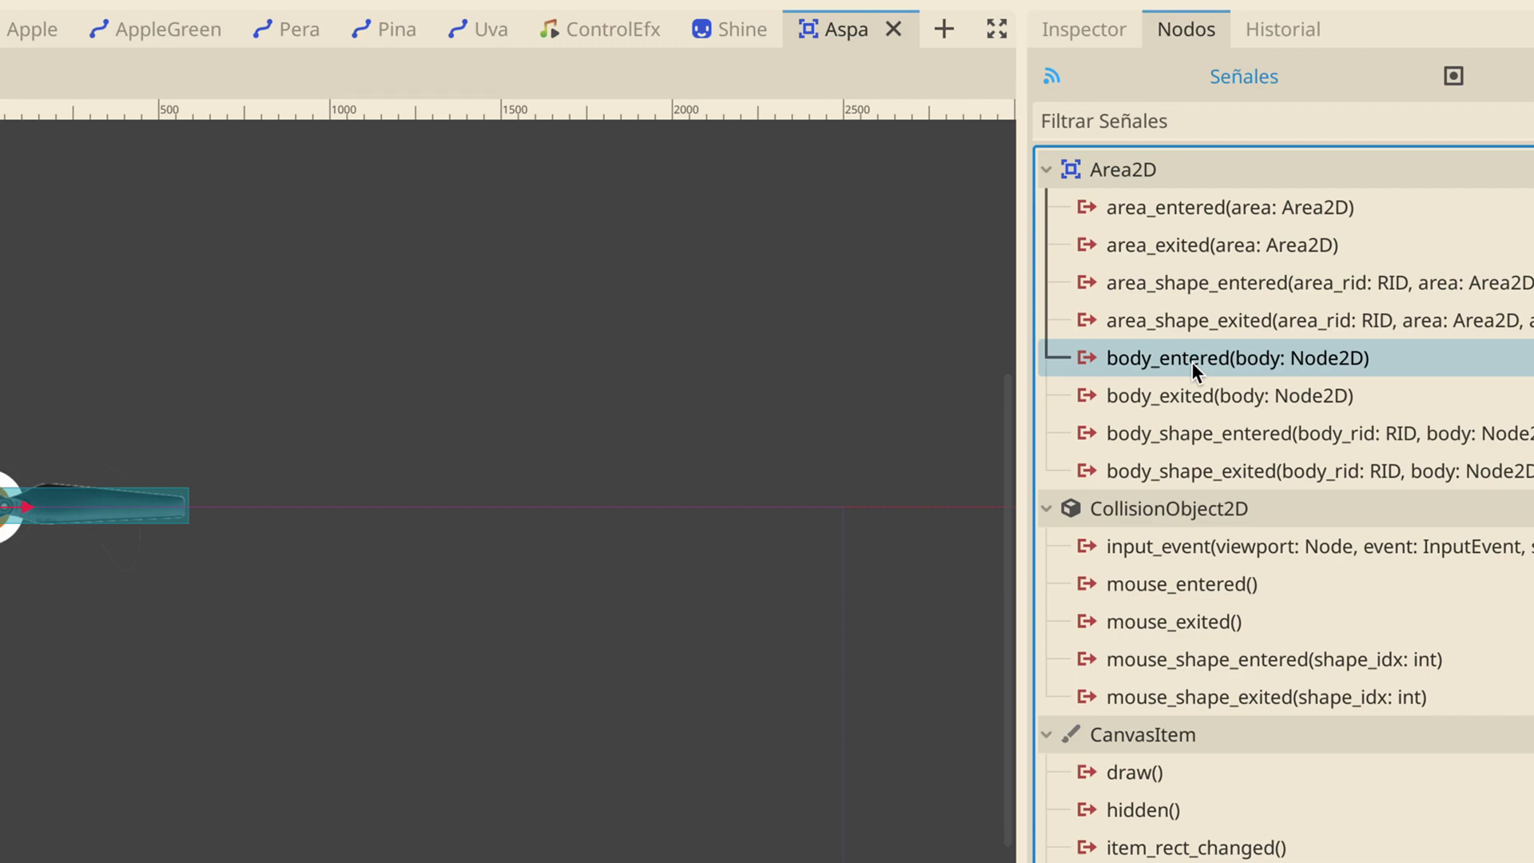
mouse_move(1189, 362)
double_click(1189, 361)
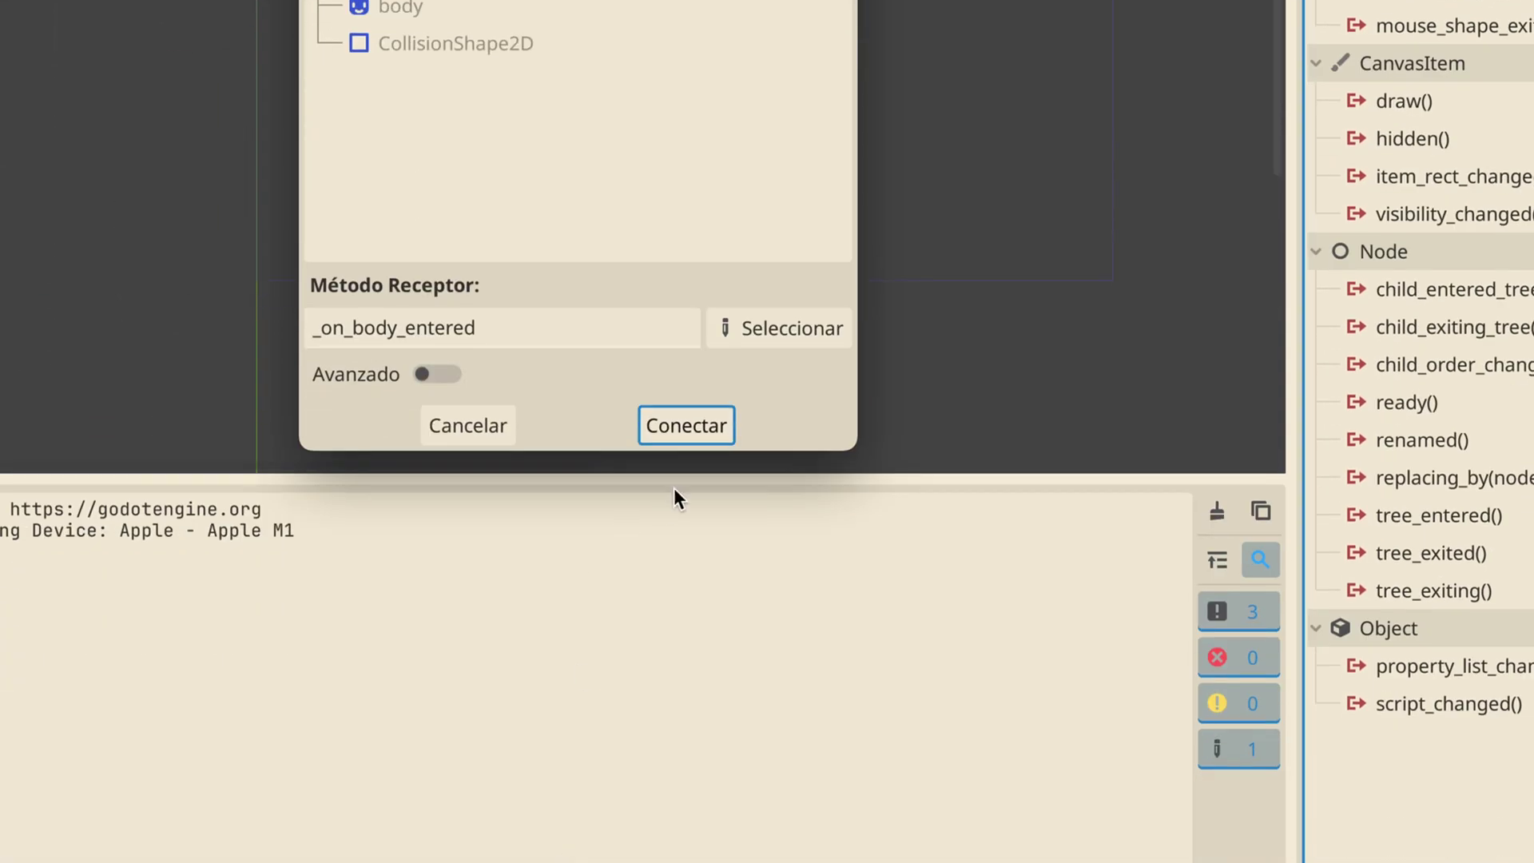
left_click(692, 435)
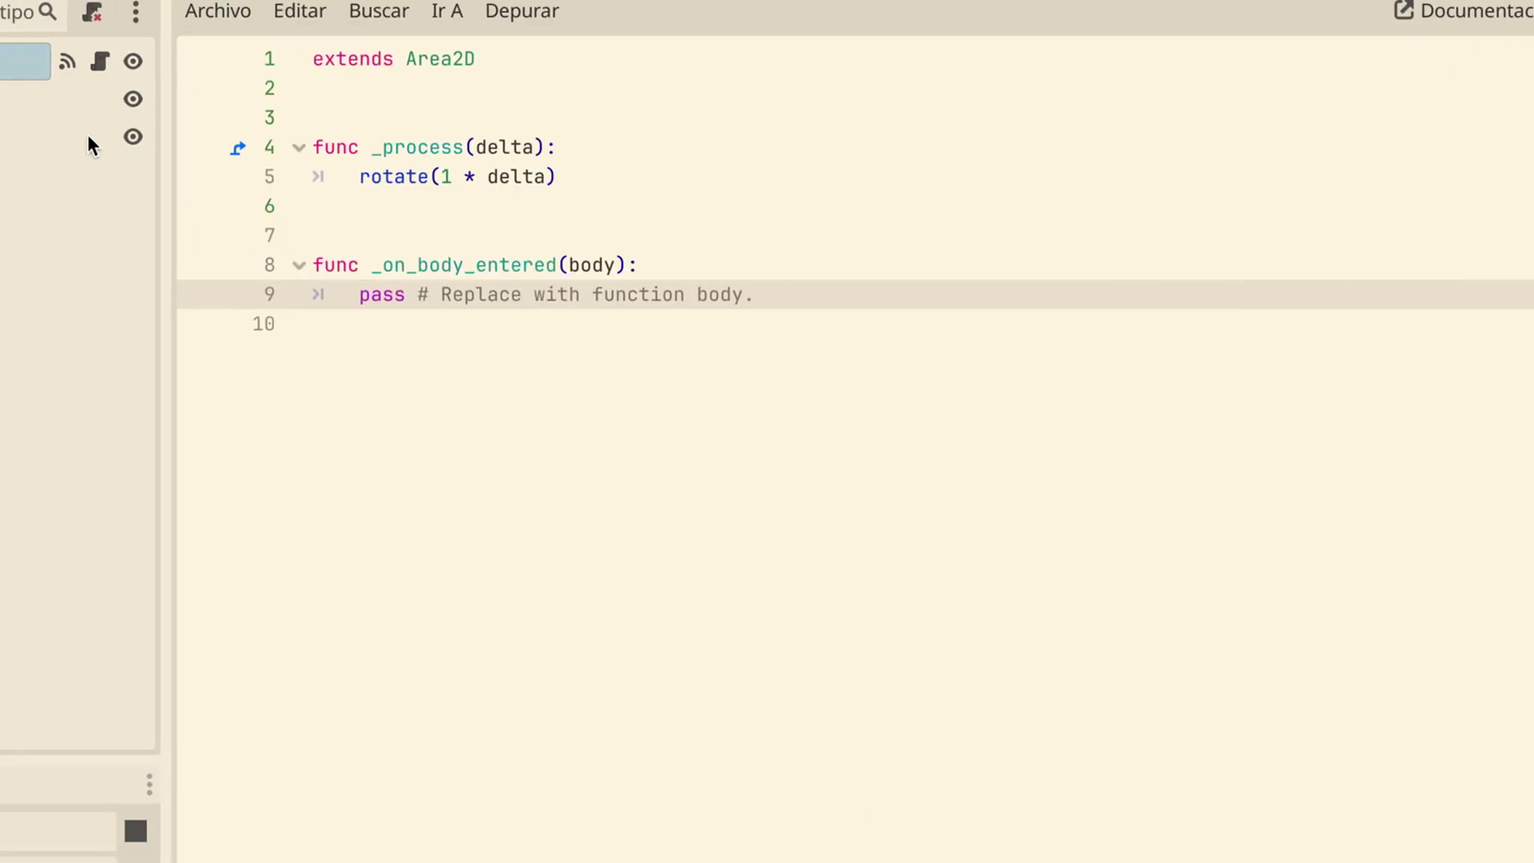
Replace pass with 'Store.vidas -= 1' and test-run the game
left_click_drag(359, 295, 777, 308)
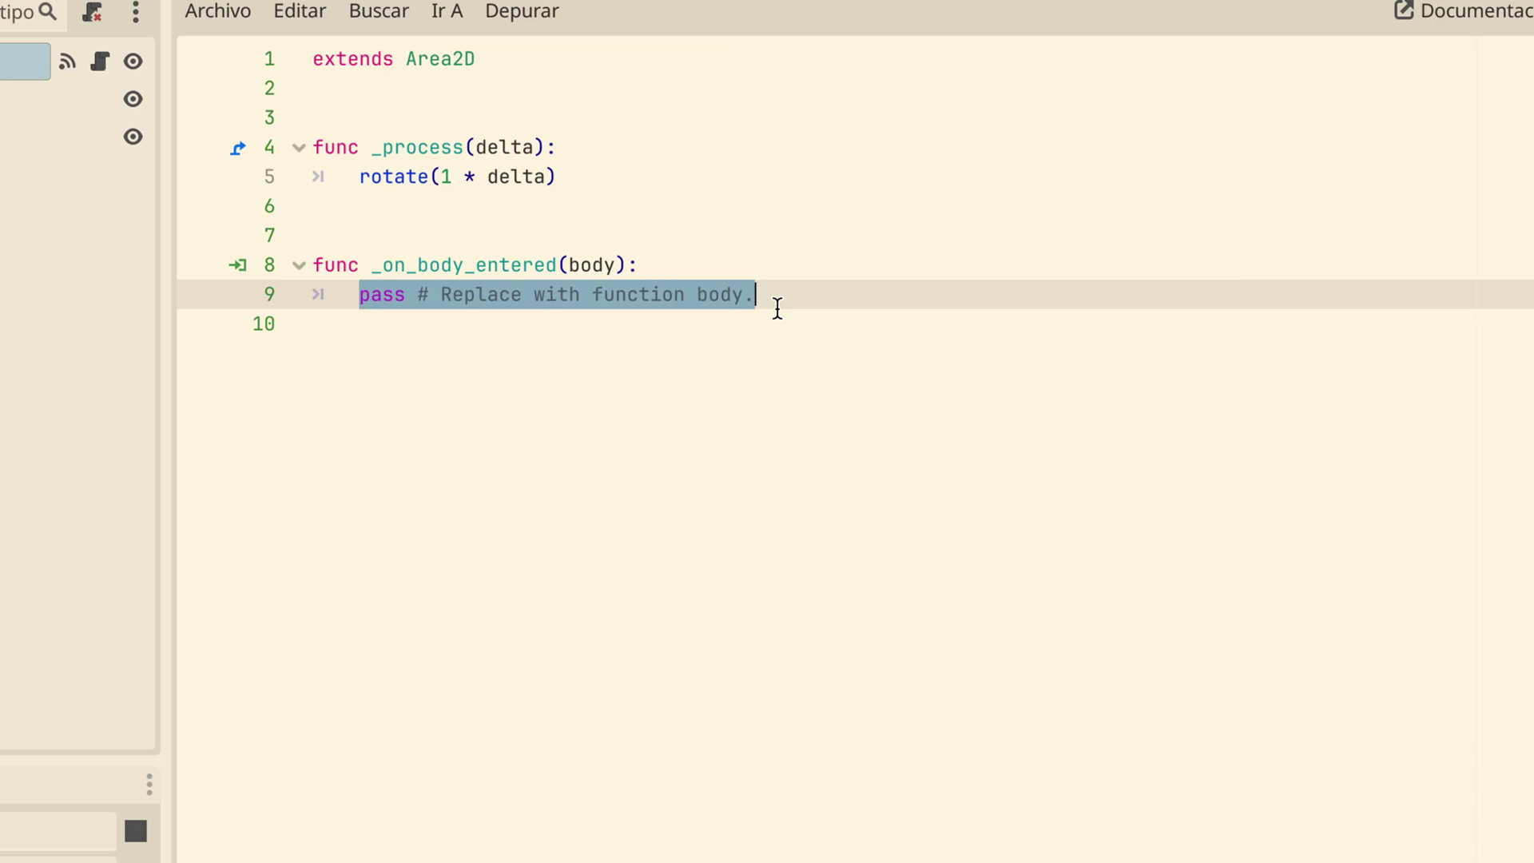
type("Con")
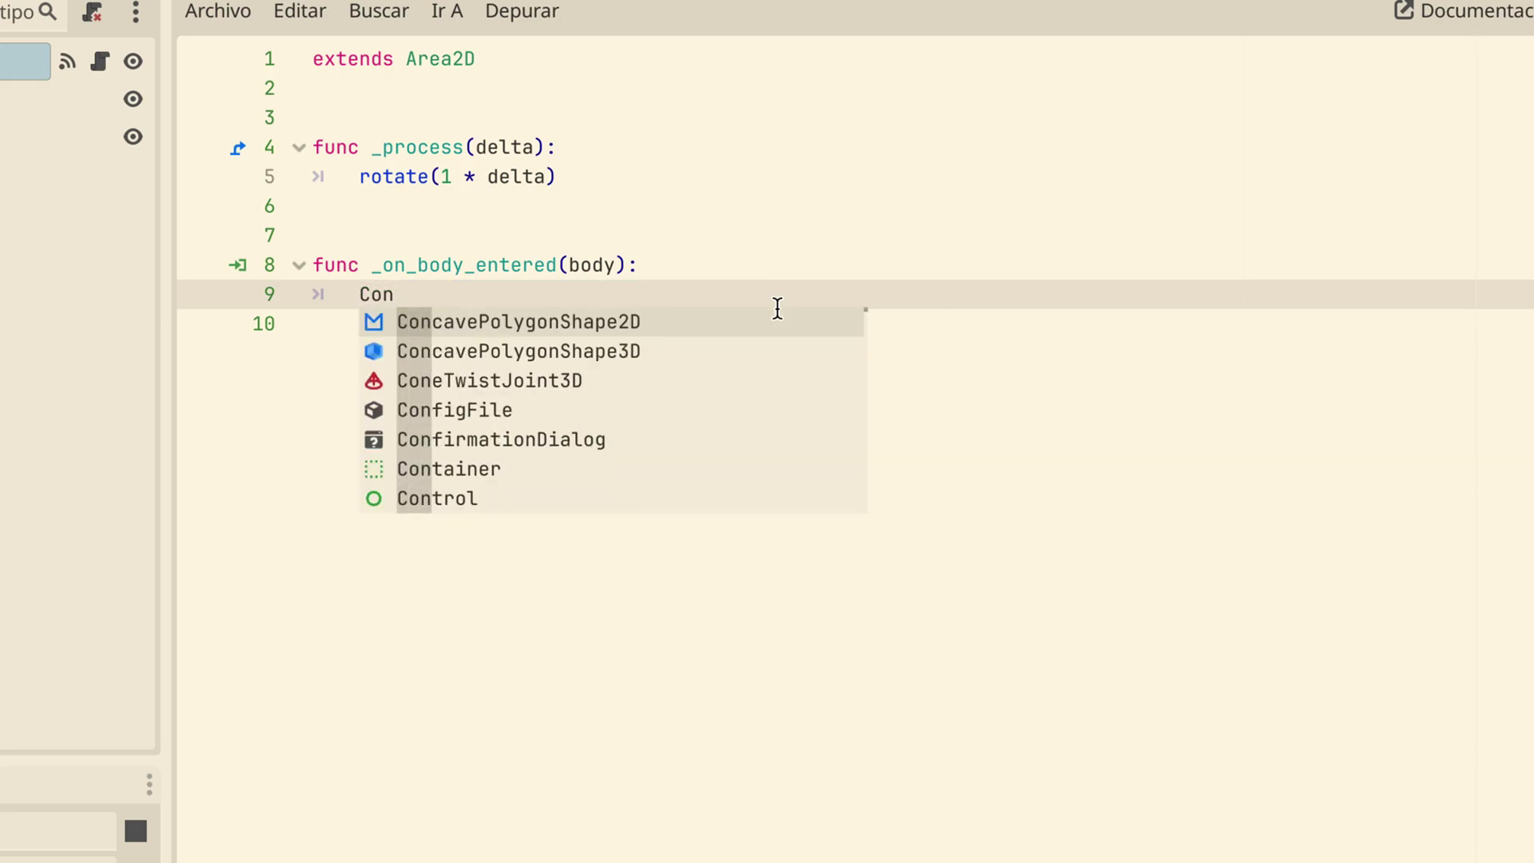
key("BackSpace")
key("BackSpace")
key("BackSpace")
type("Sto")
key("Return")
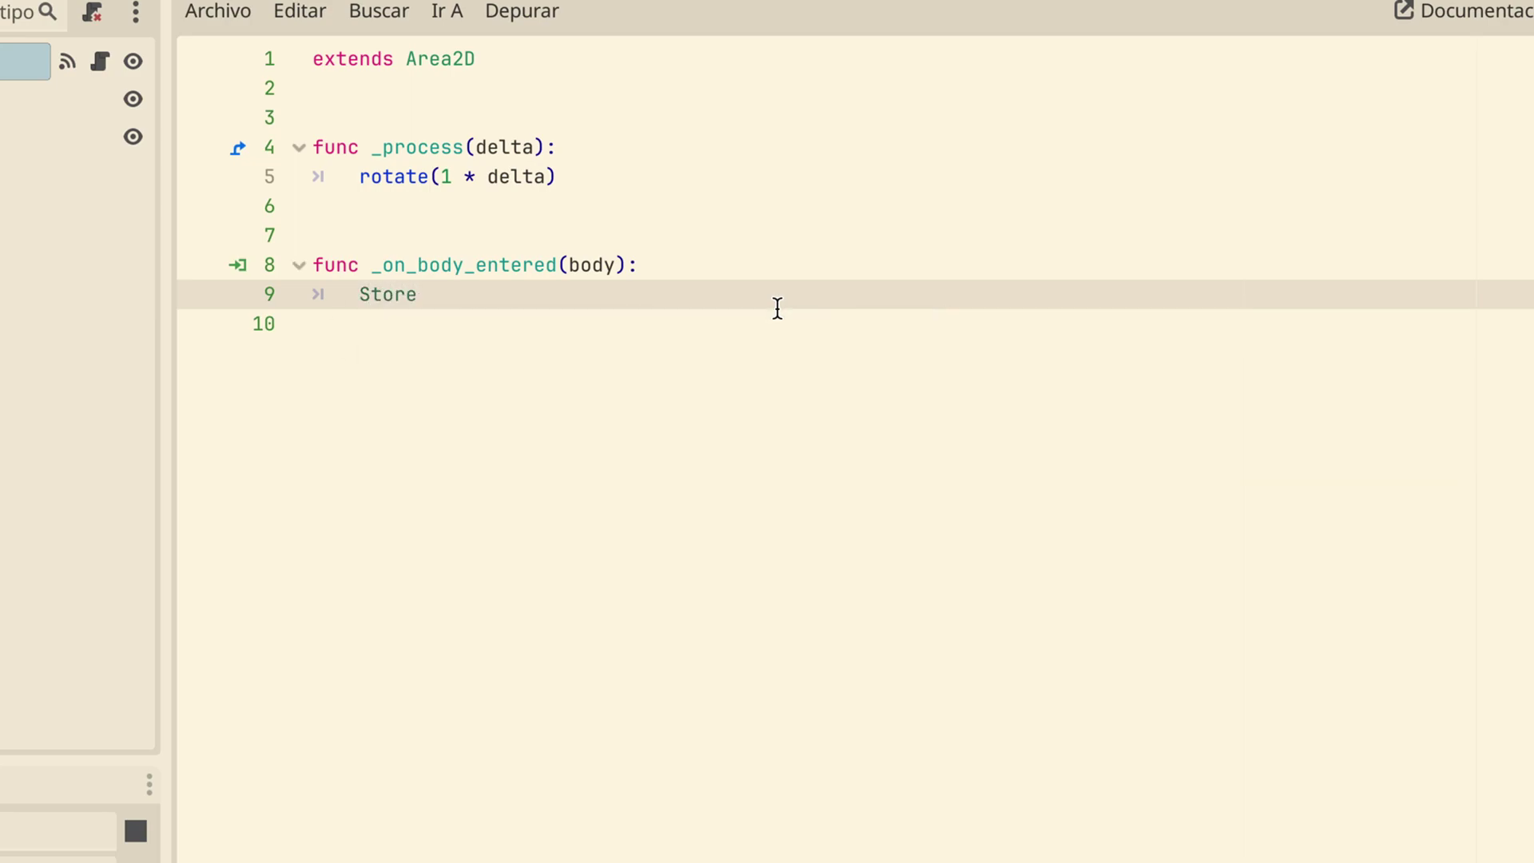
type(".v")
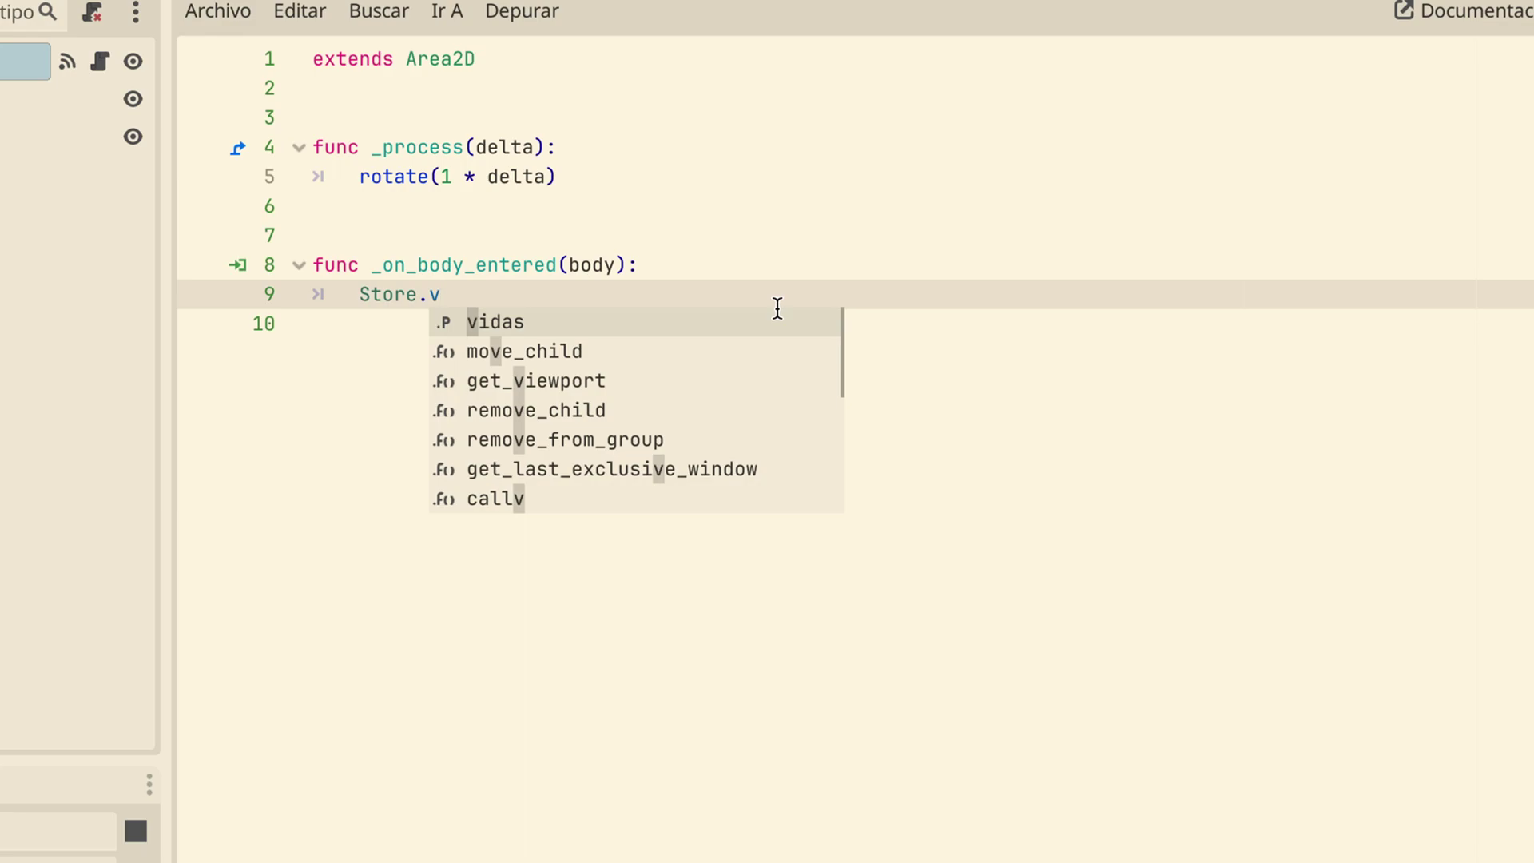
key("Return")
type("-= 1")
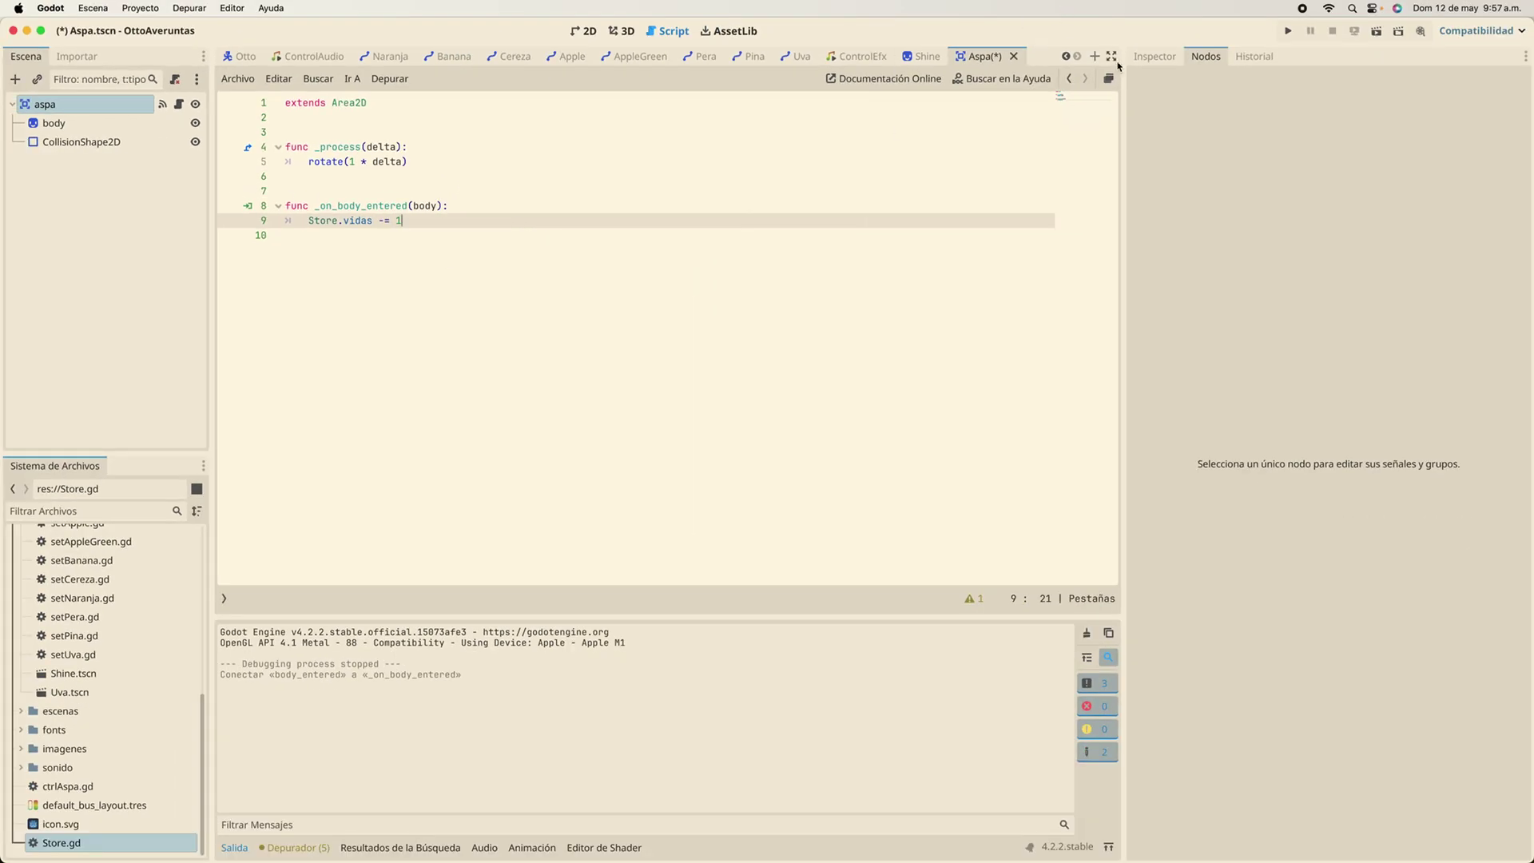
left_click(1285, 33)
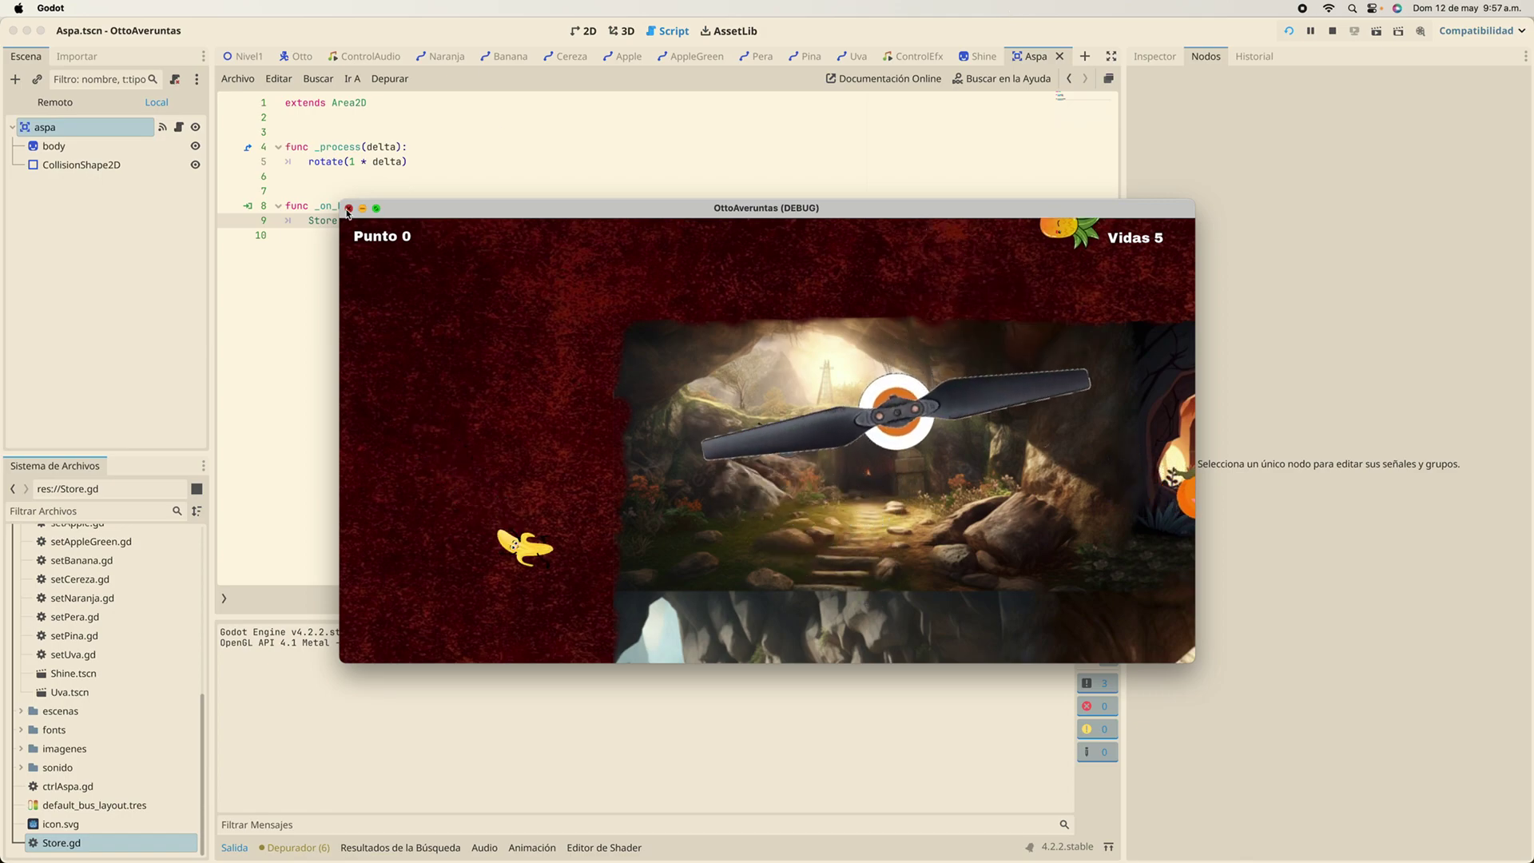
Stop the running game and select Otto's body area in the Otto scene to check its signals
key("super+q")
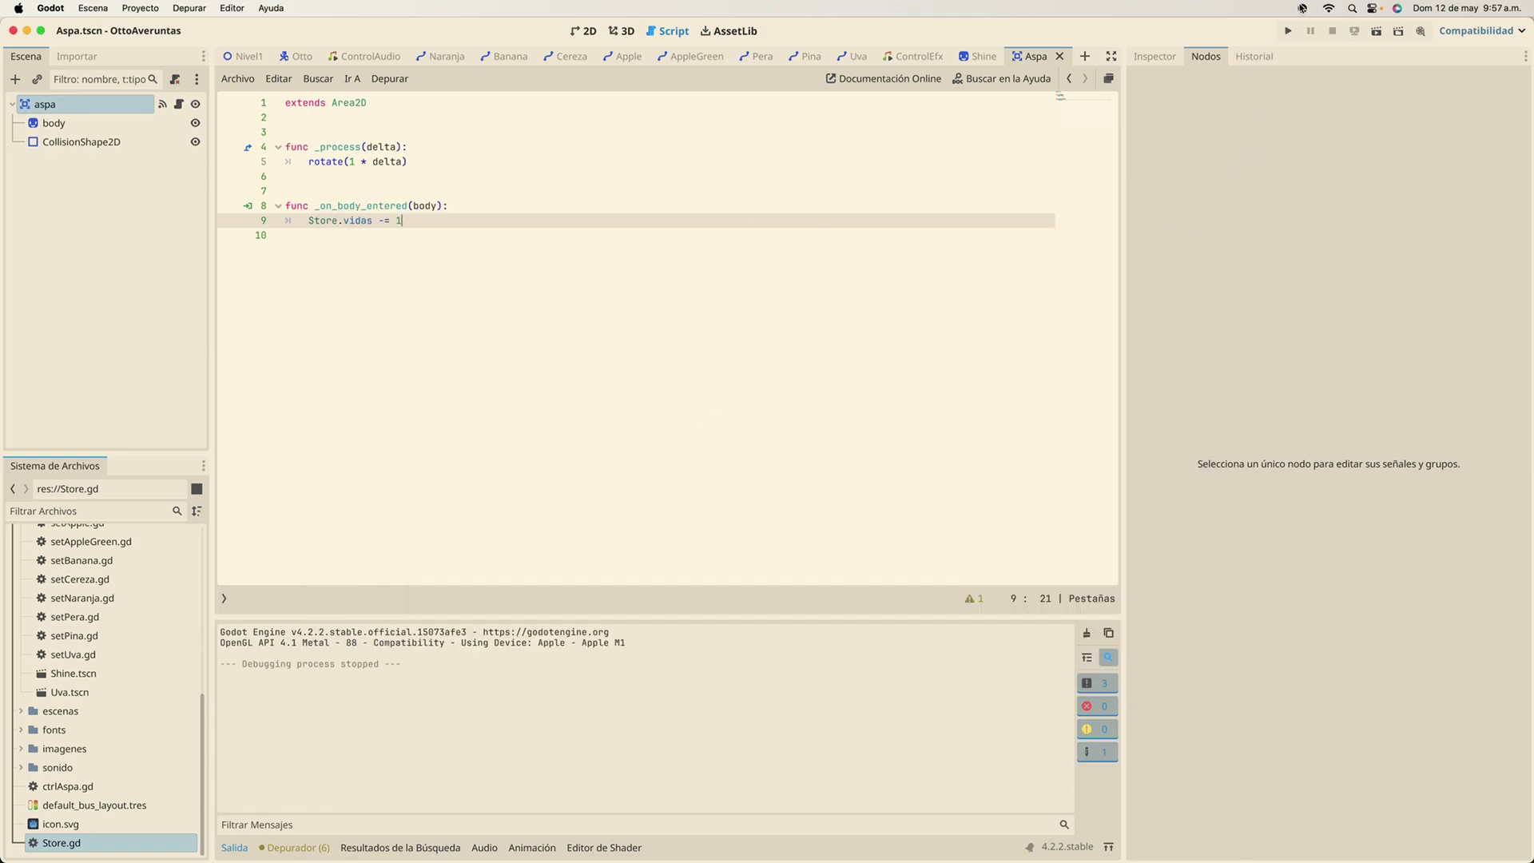
left_click(297, 56)
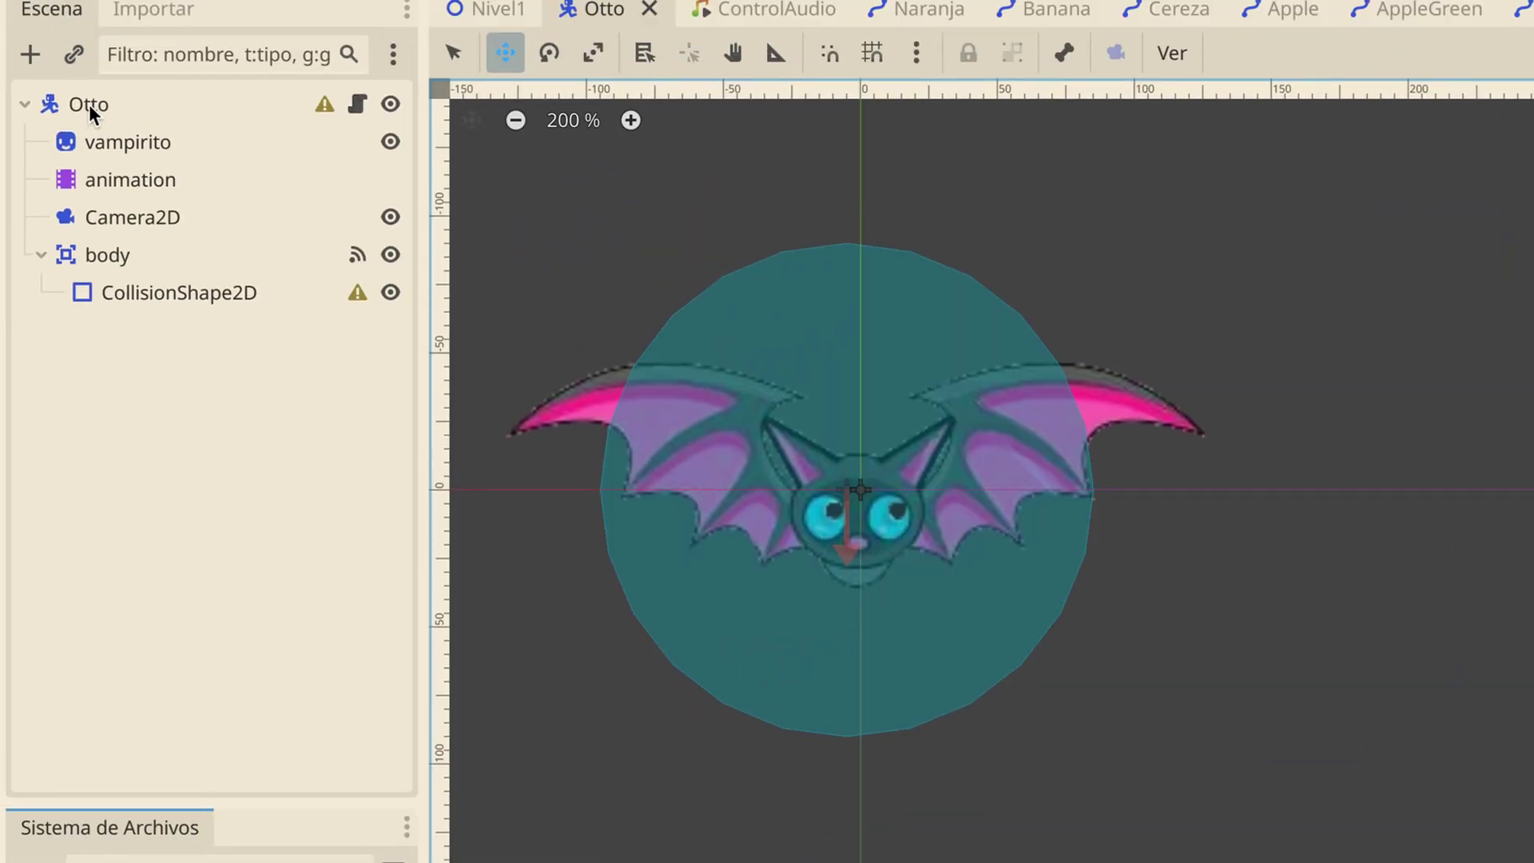
left_click(94, 104)
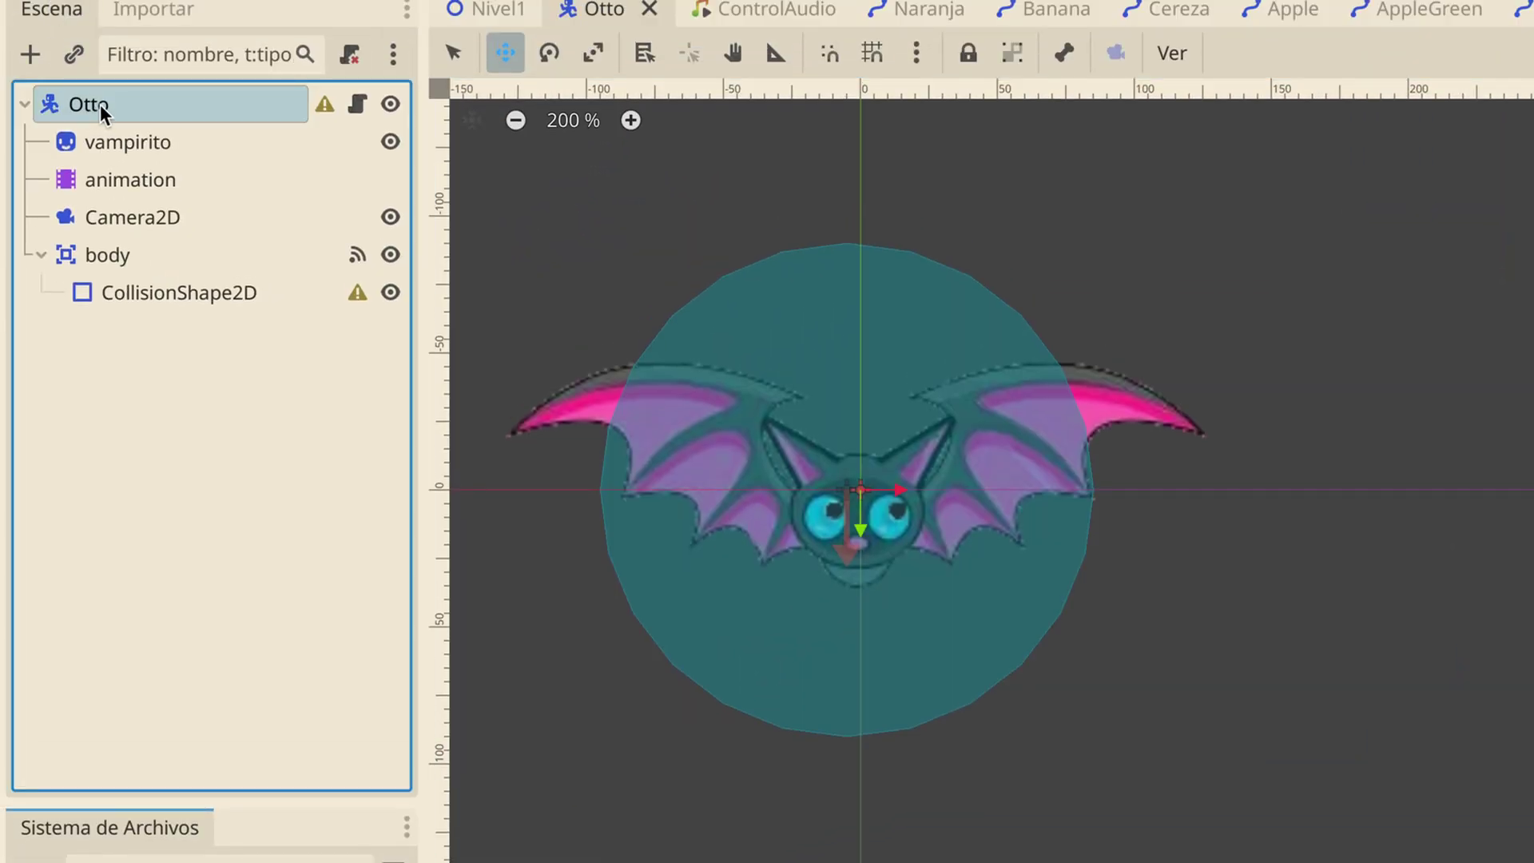
left_click(109, 259)
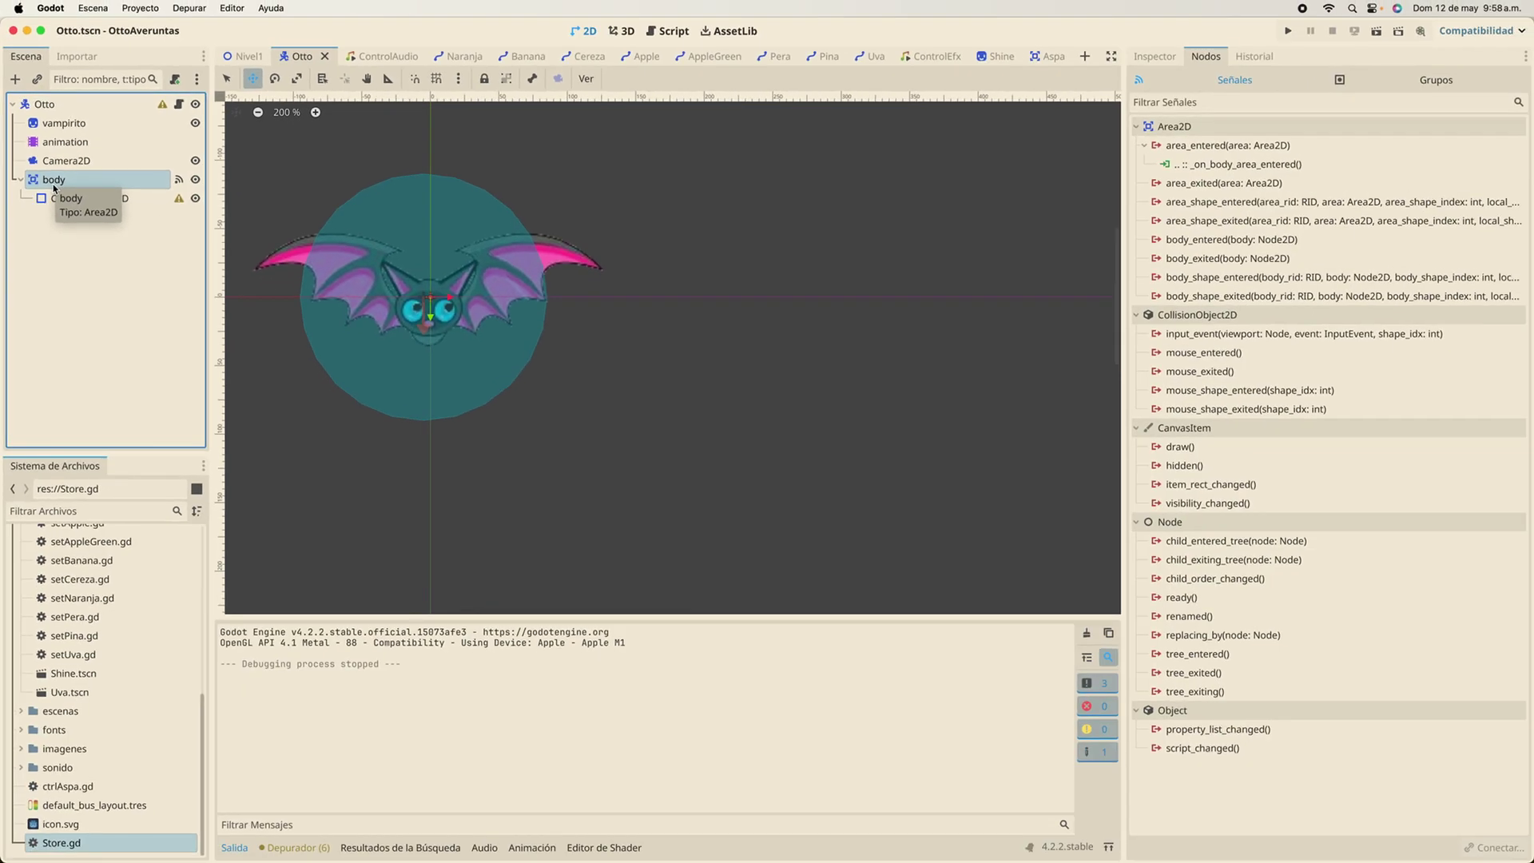
Open the Aspa scene's script and inspect its _on_body_entered function
left_click(1048, 56)
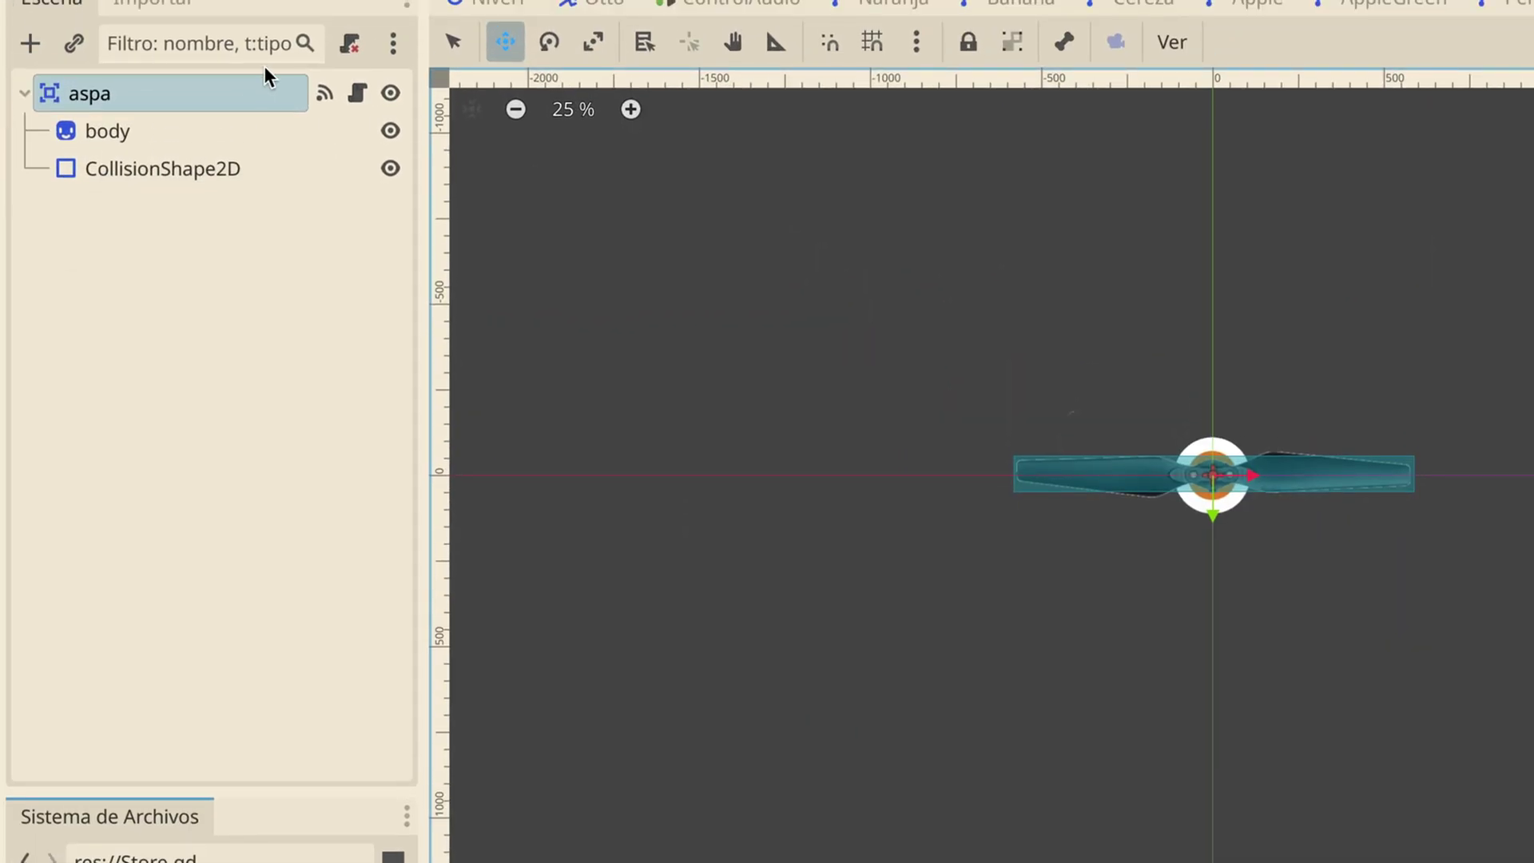
left_click(357, 93)
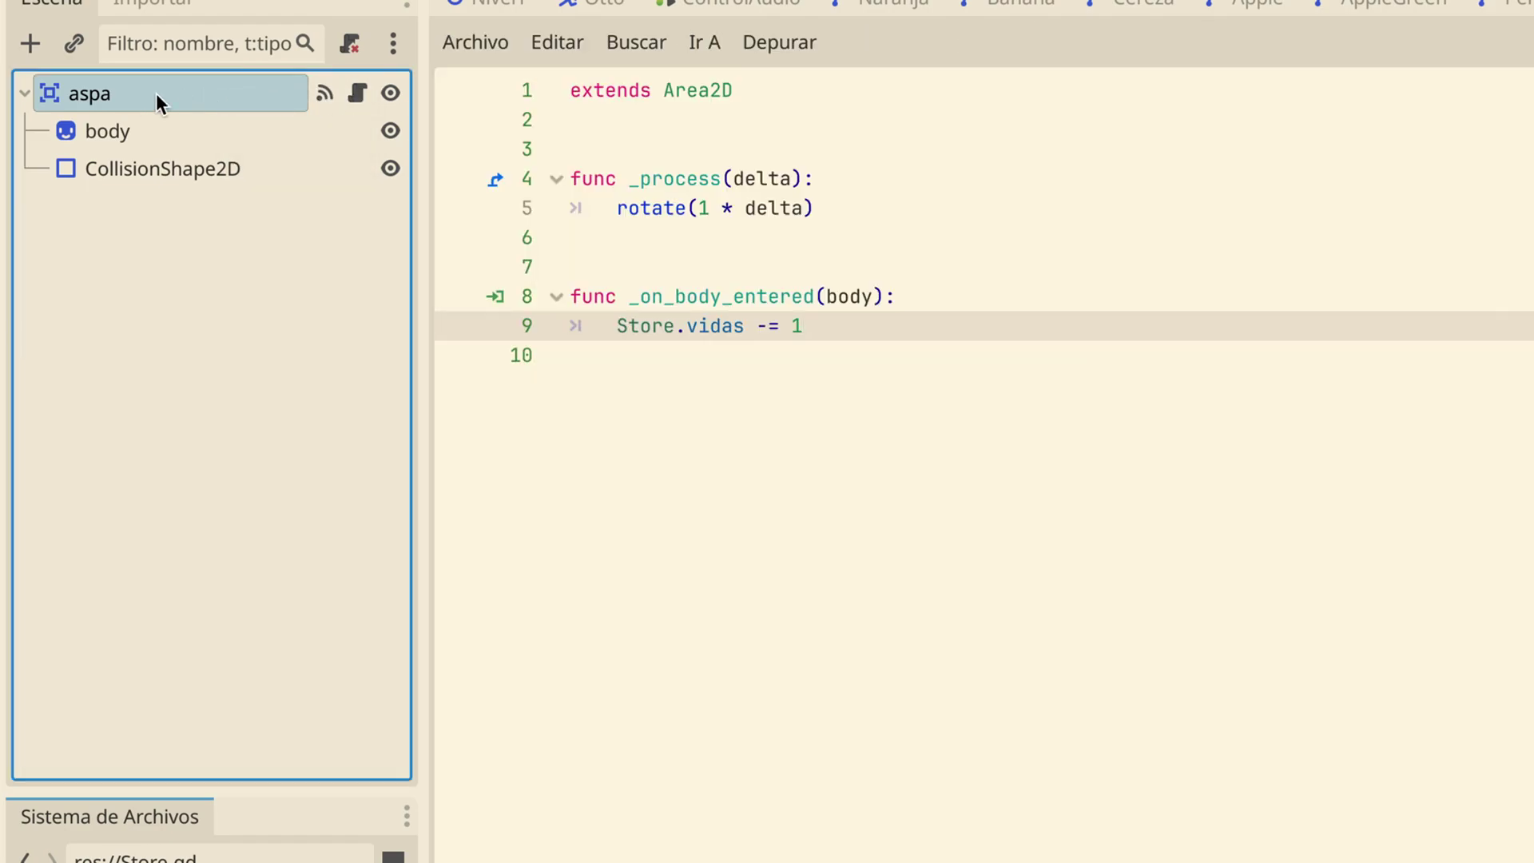
left_click(731, 300)
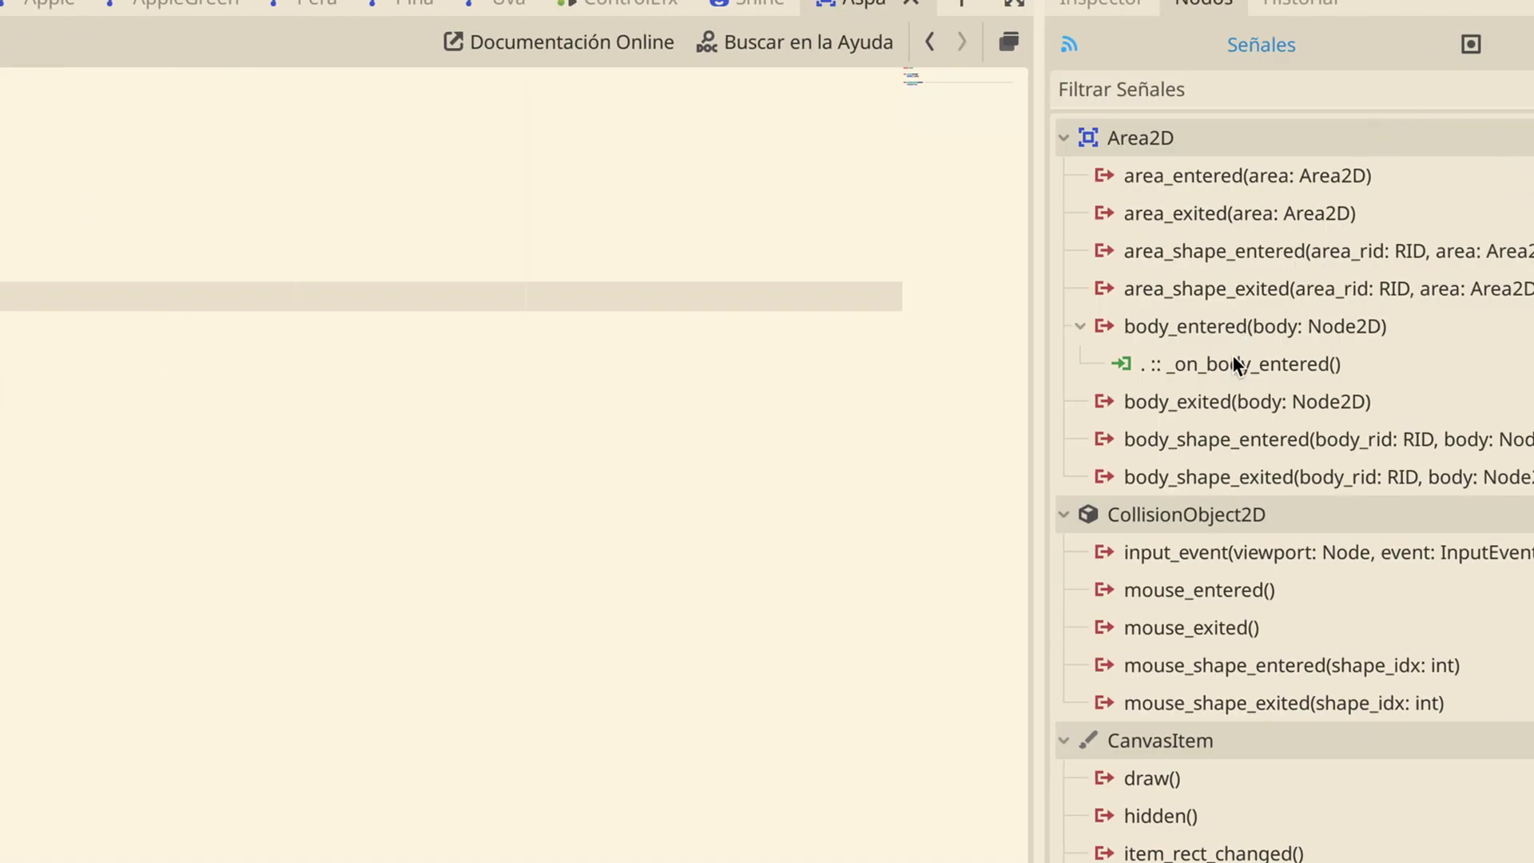
Disconnect body_entered from _on_body_entered and delete that function from the aspa script
left_click(1233, 356)
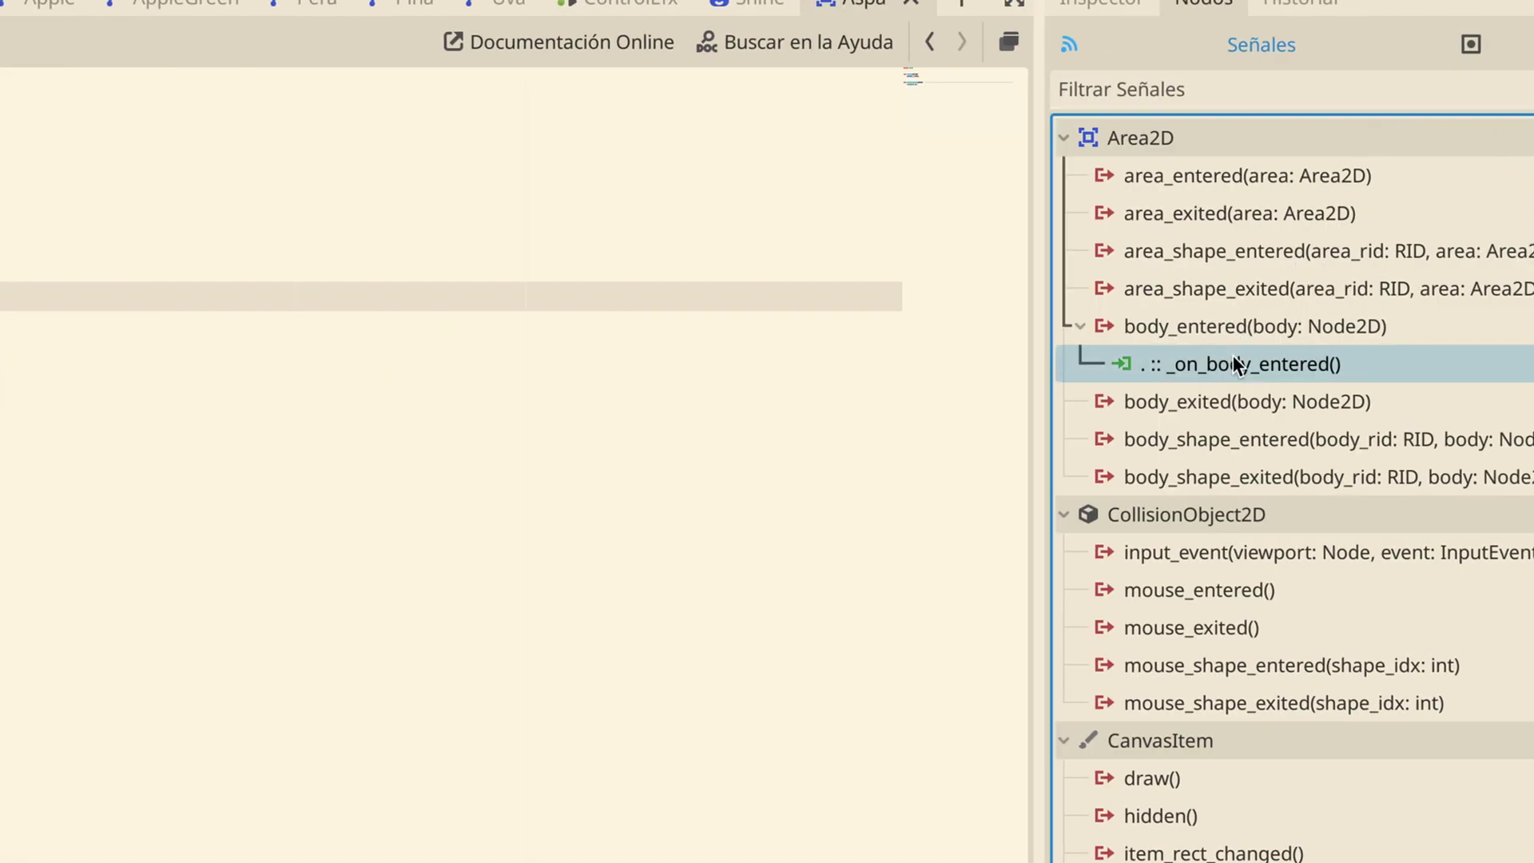
right_click(1234, 357)
left_click(1310, 449)
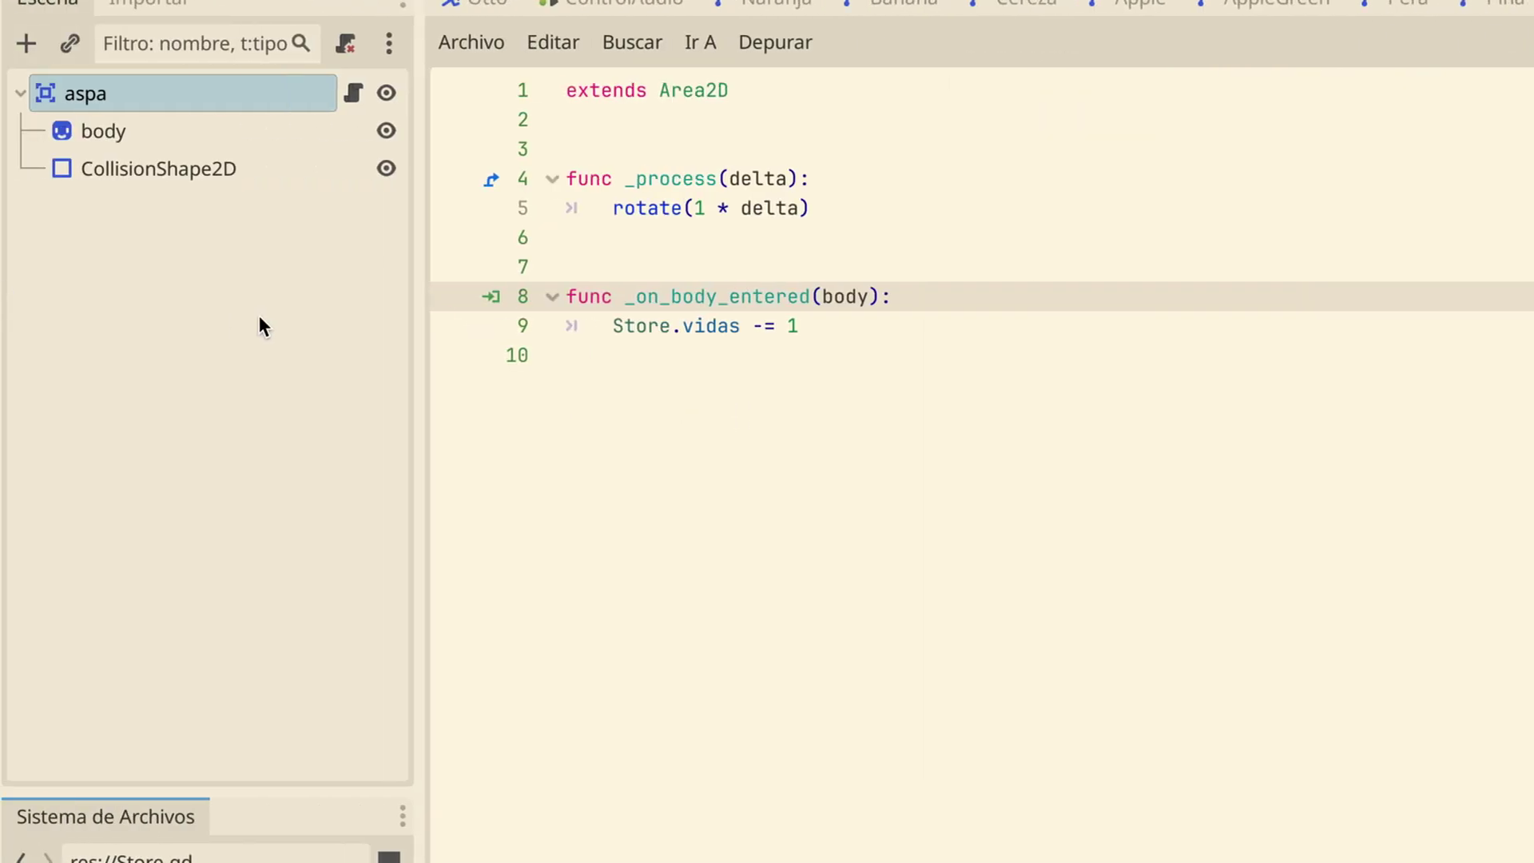
left_click_drag(839, 326, 591, 326)
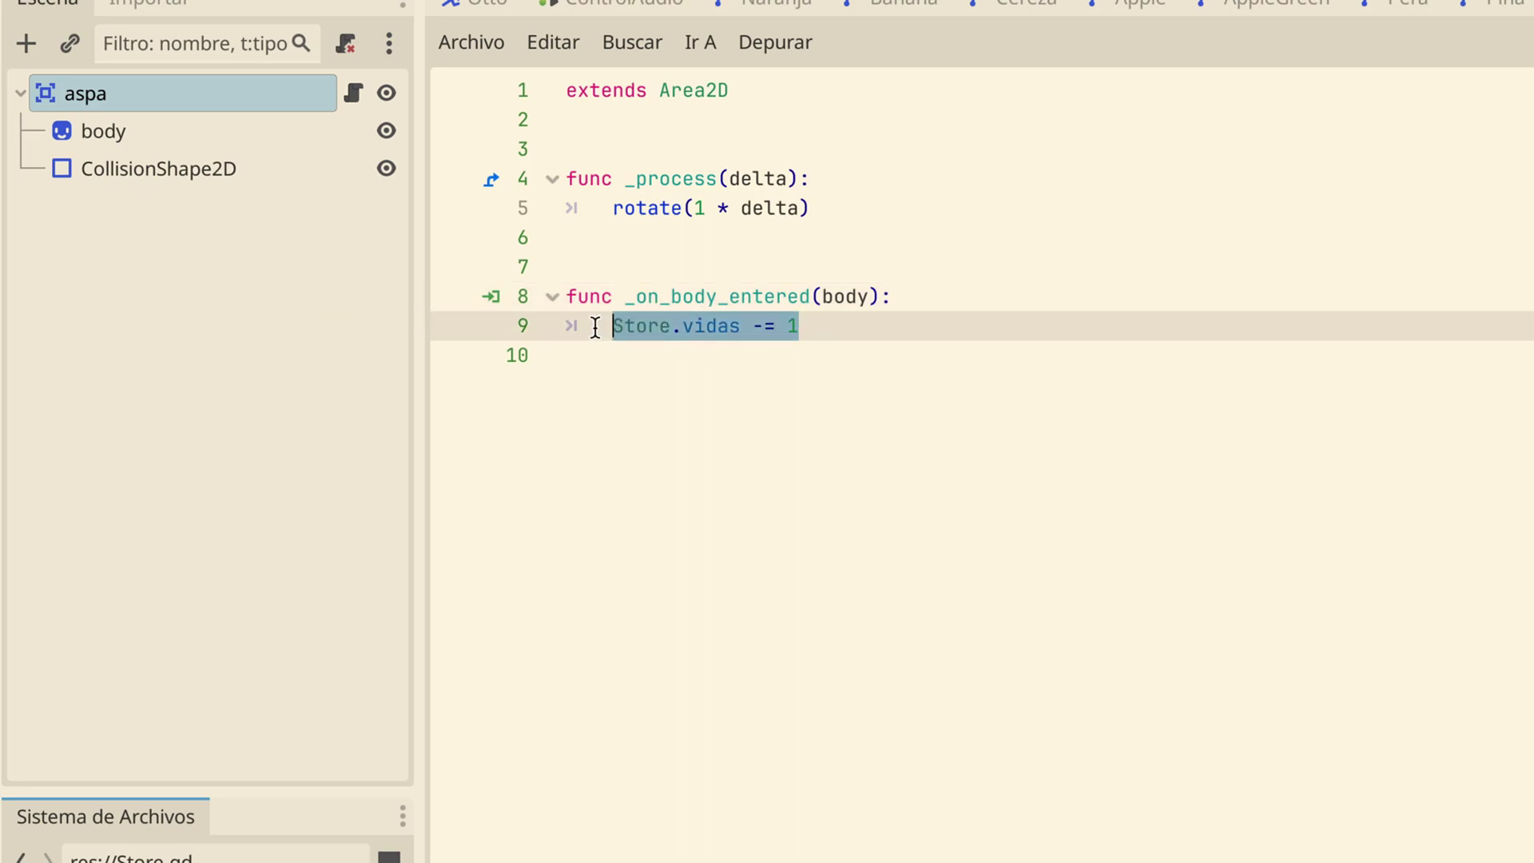
key("BackSpace")
left_click_drag(753, 330, 495, 252)
key("BackSpace")
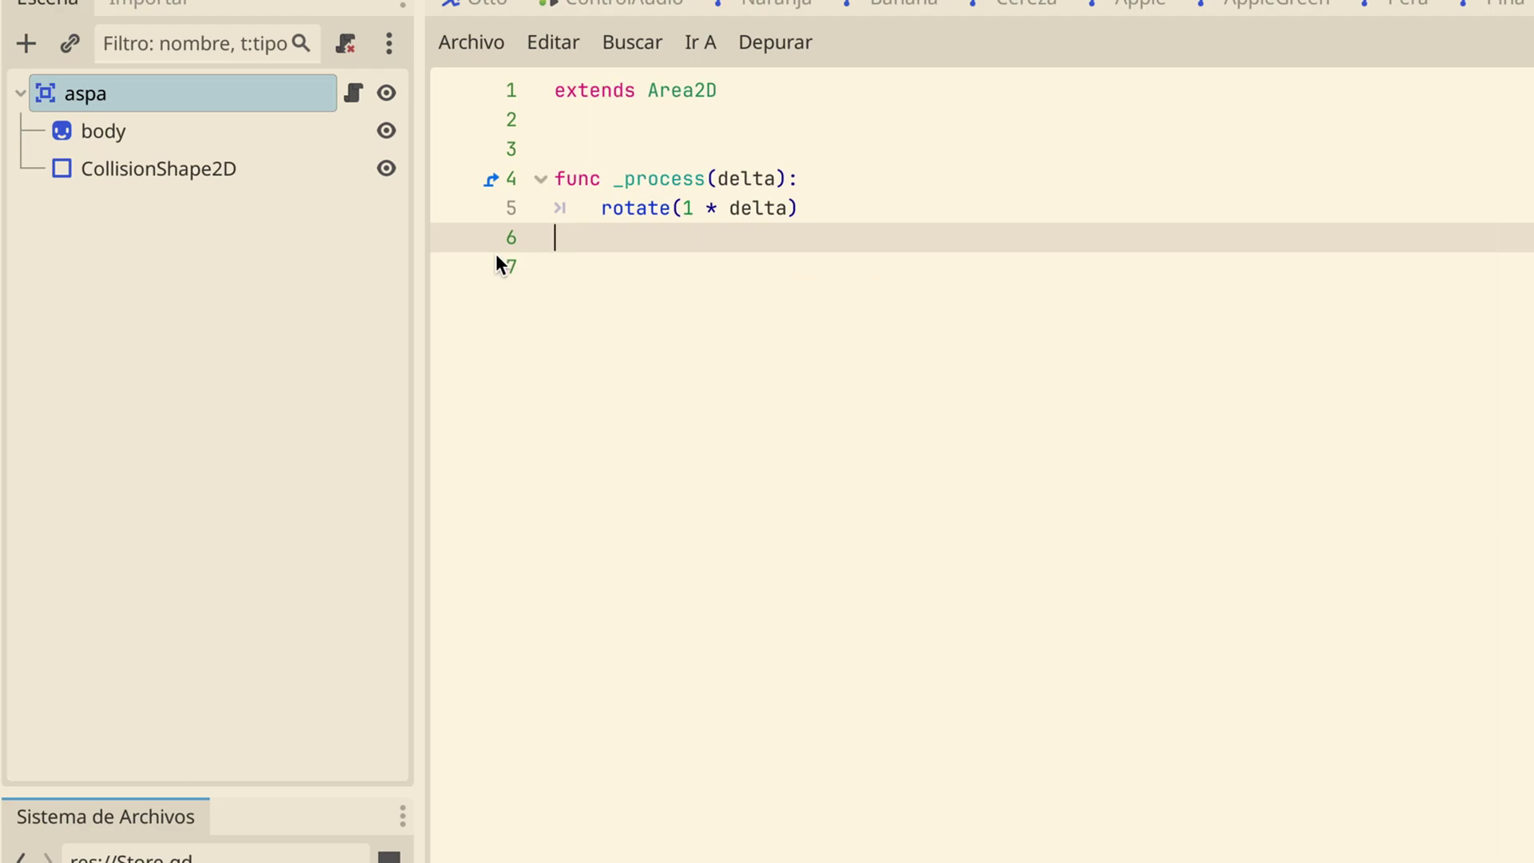
Connect aspa's area_entered signal to _on_area_entered and make it run Store.vidas -= 1
left_click(328, 265)
left_click(109, 103)
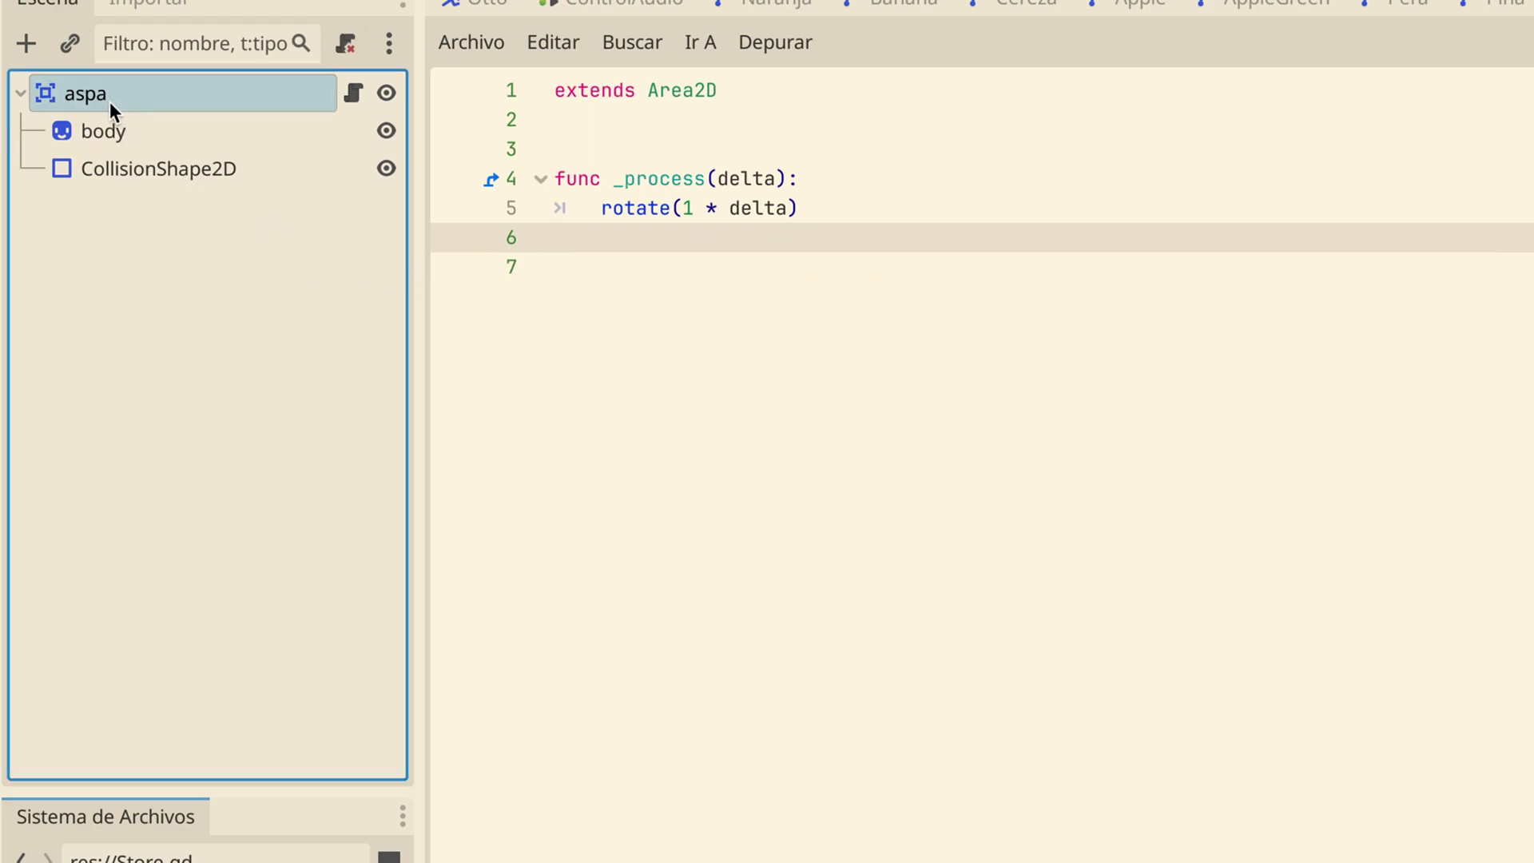
left_click(994, 179)
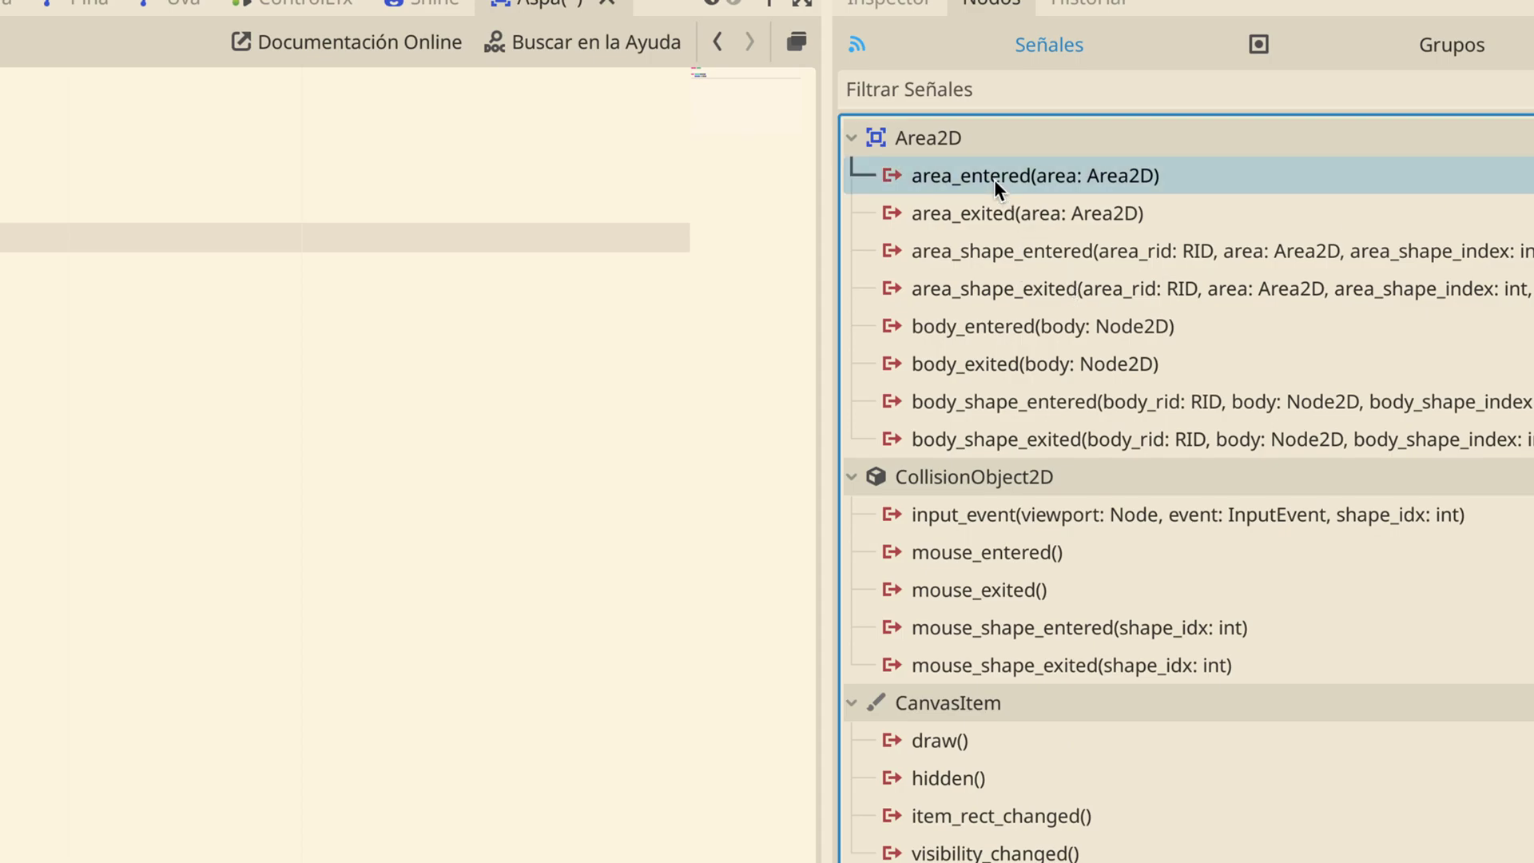
double_click(989, 176)
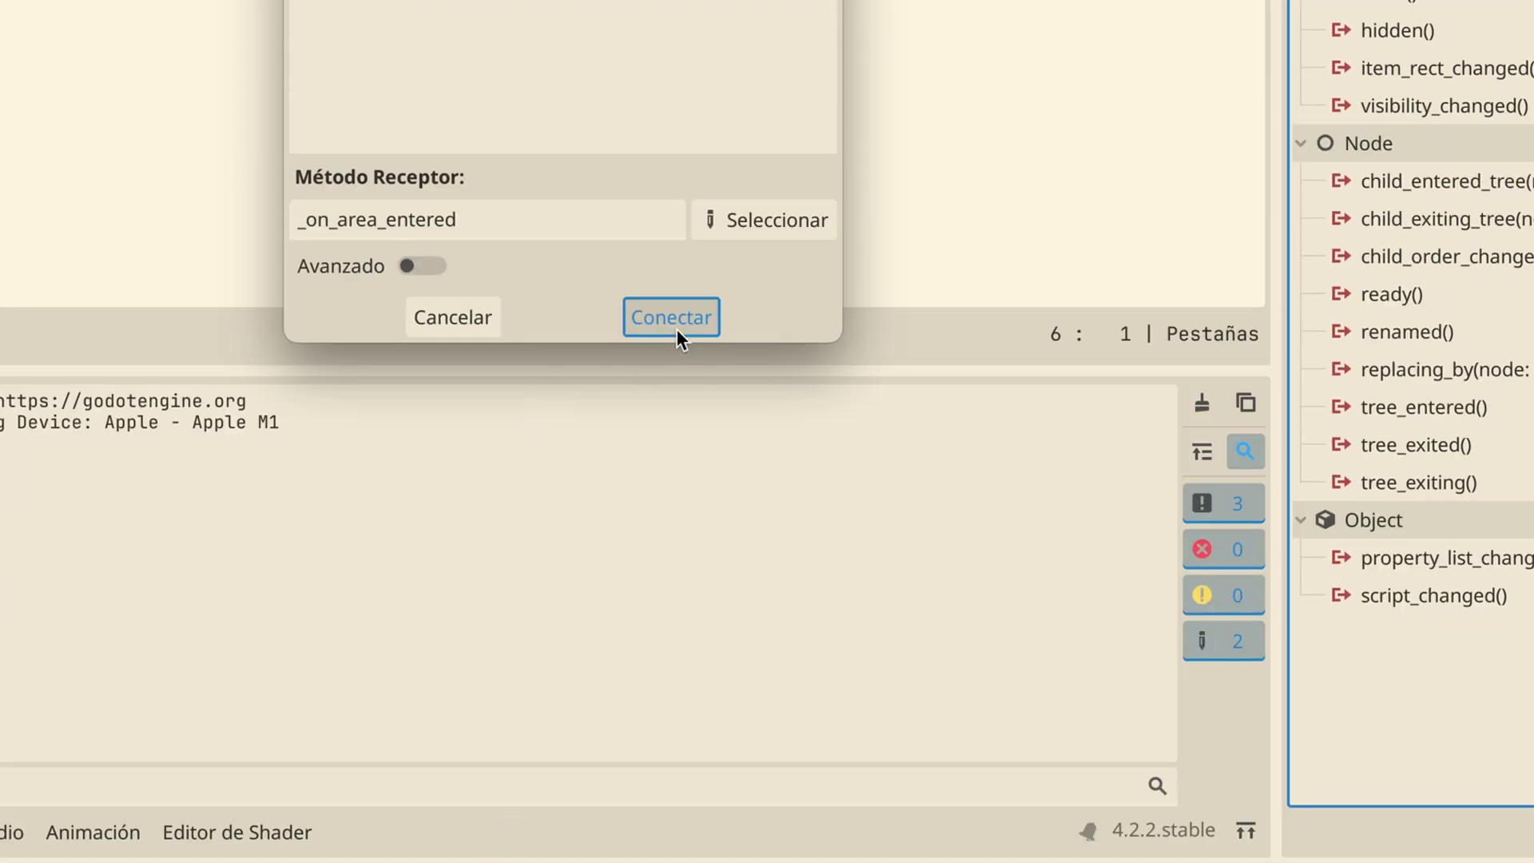
left_click(676, 329)
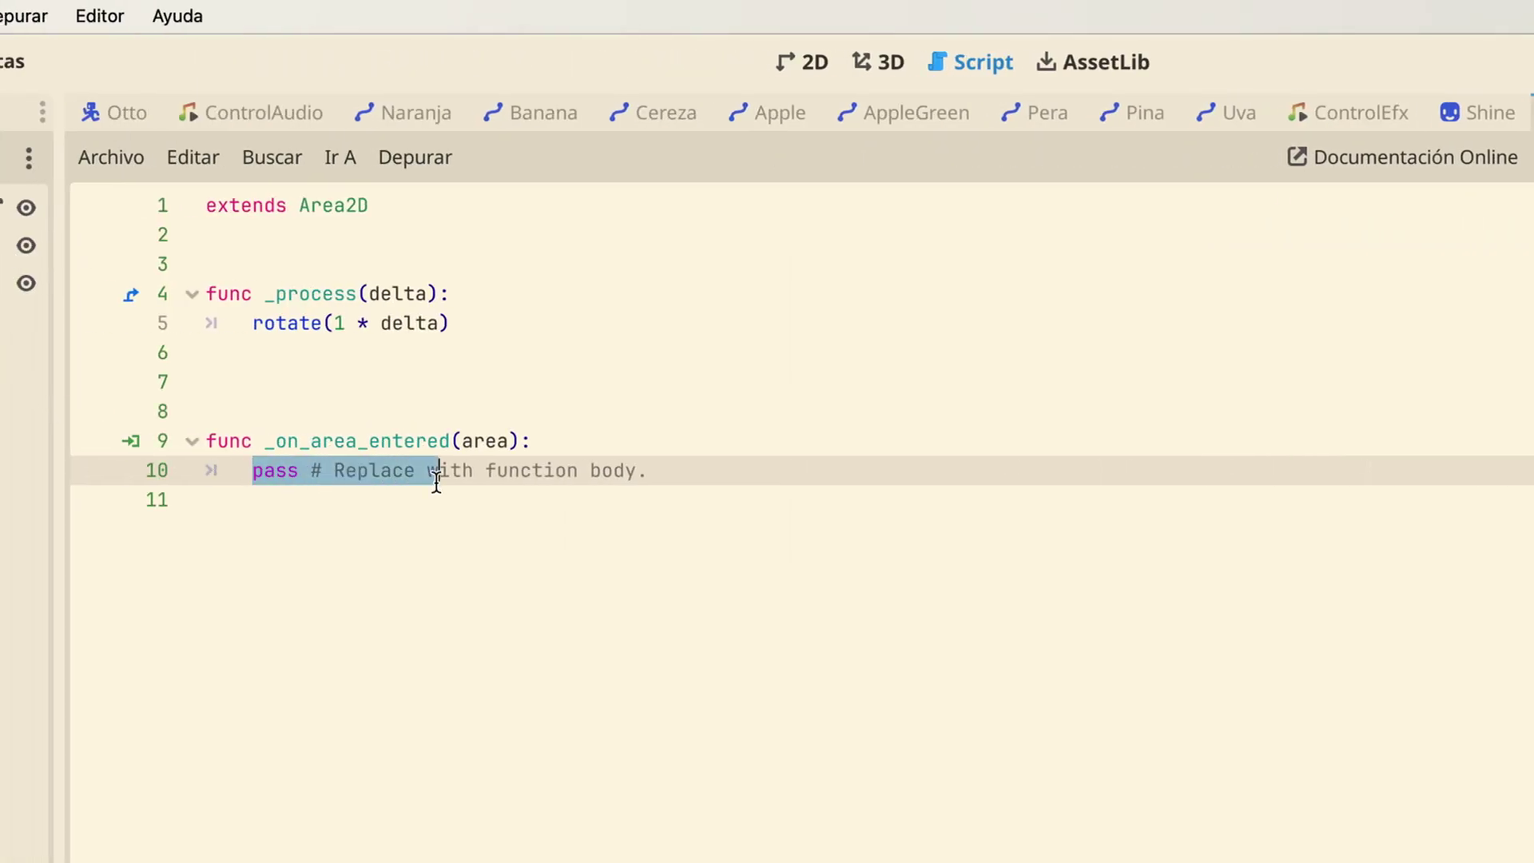
left_click_drag(255, 472, 671, 477)
type("Store.vidas -= 1")
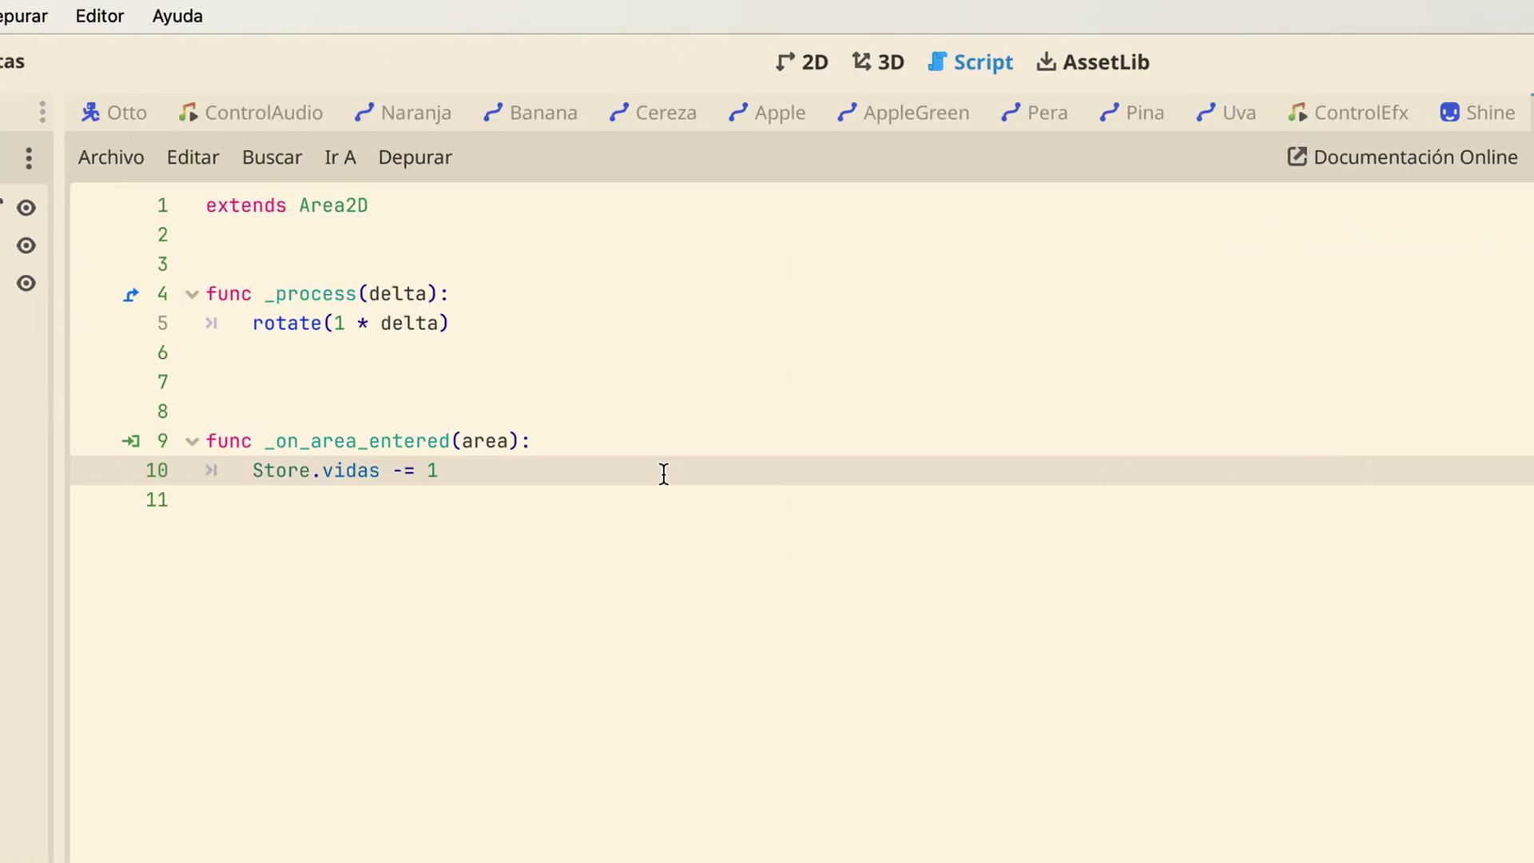
Save the scene, then test-run the game and stop it
key("ctrl+s")
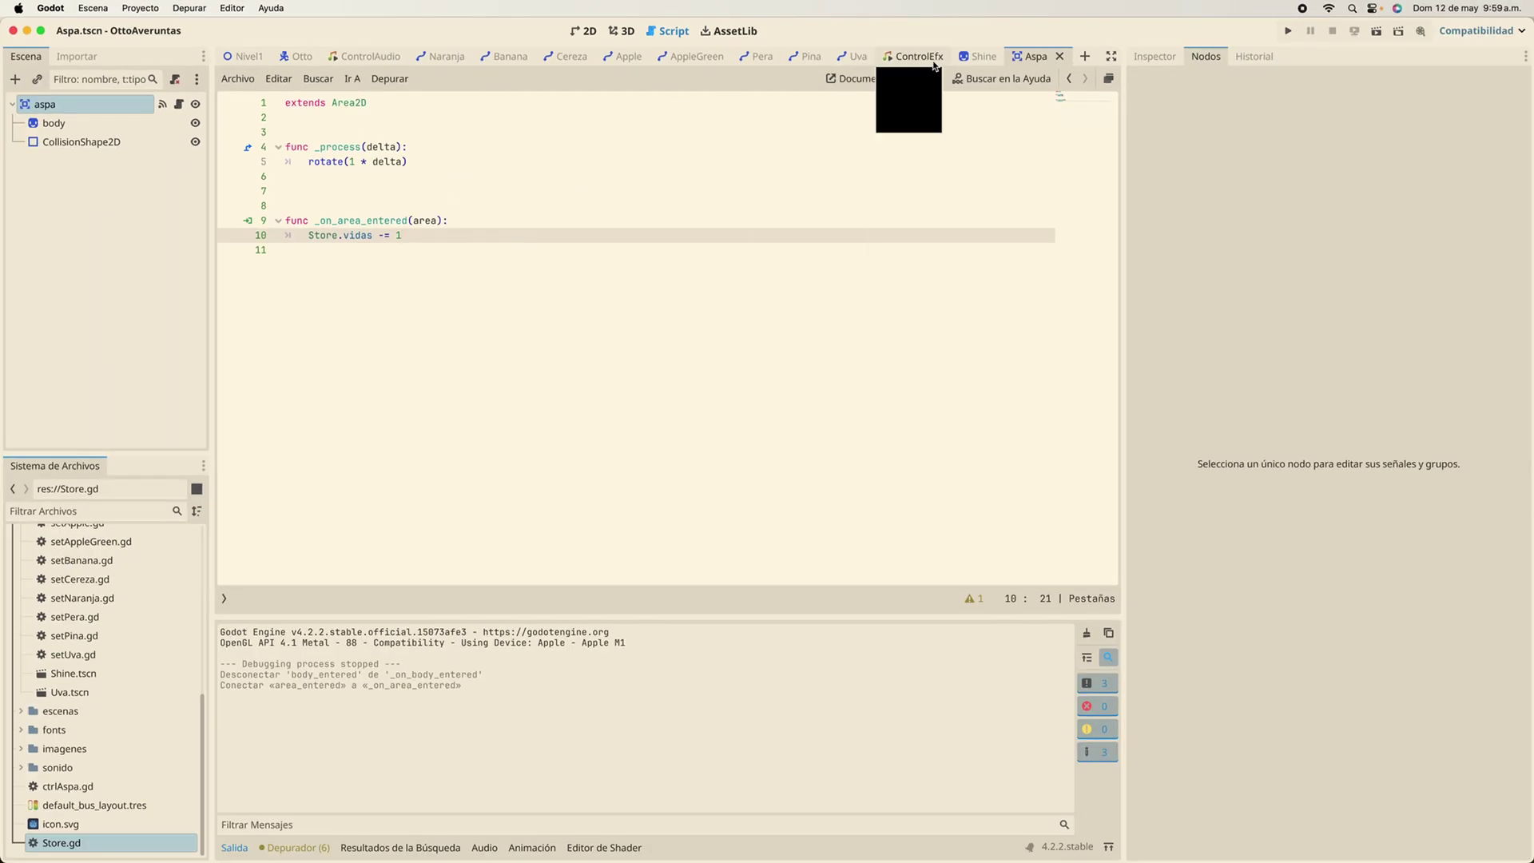
left_click(1285, 33)
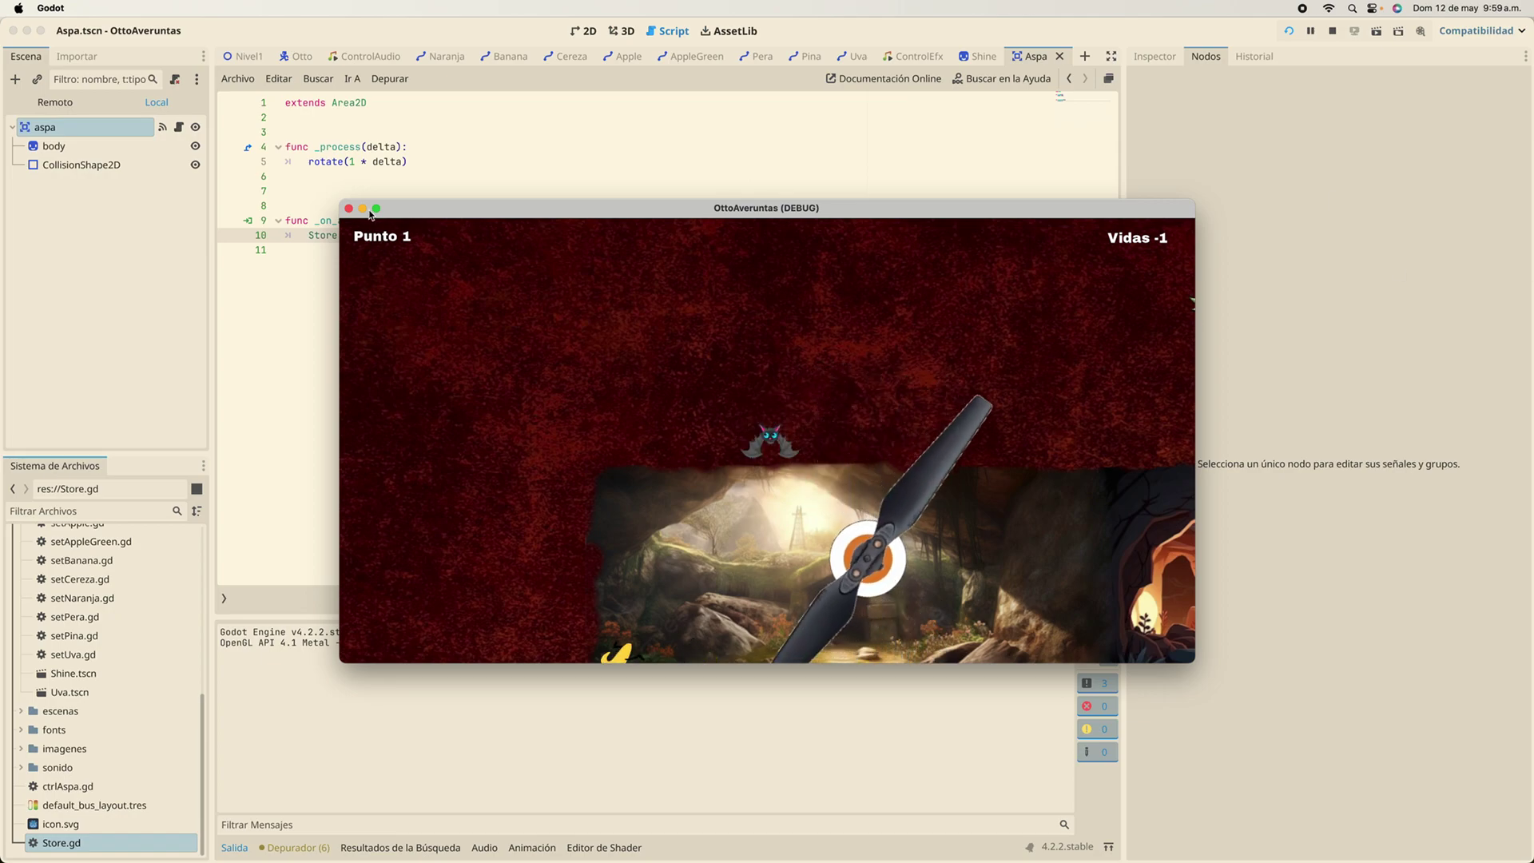
key("super+q")
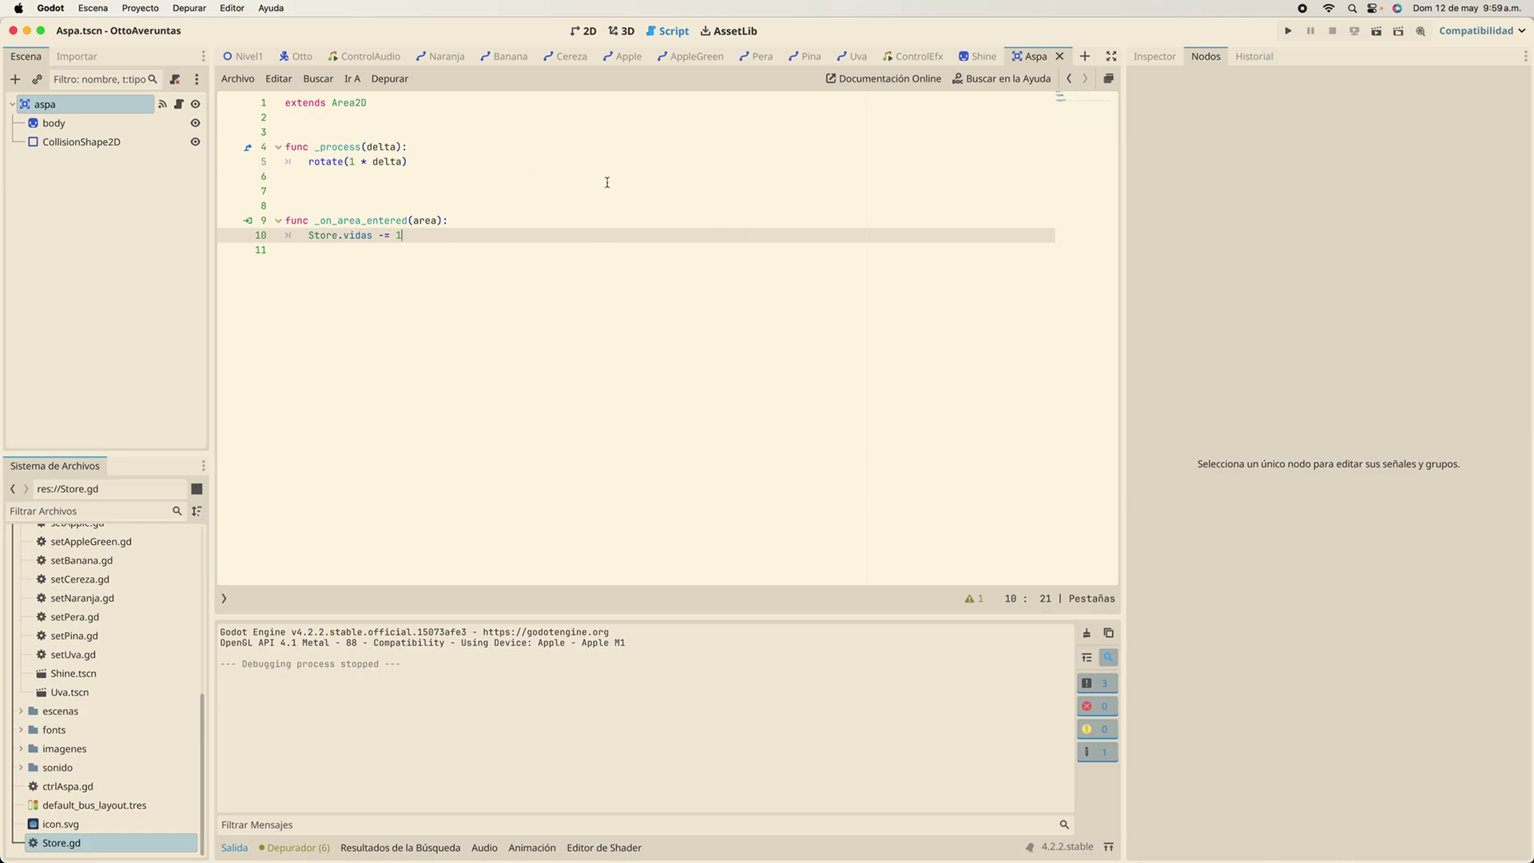
Run the game again and delete the extra blank line 7 in the aspa script
left_click(1290, 32)
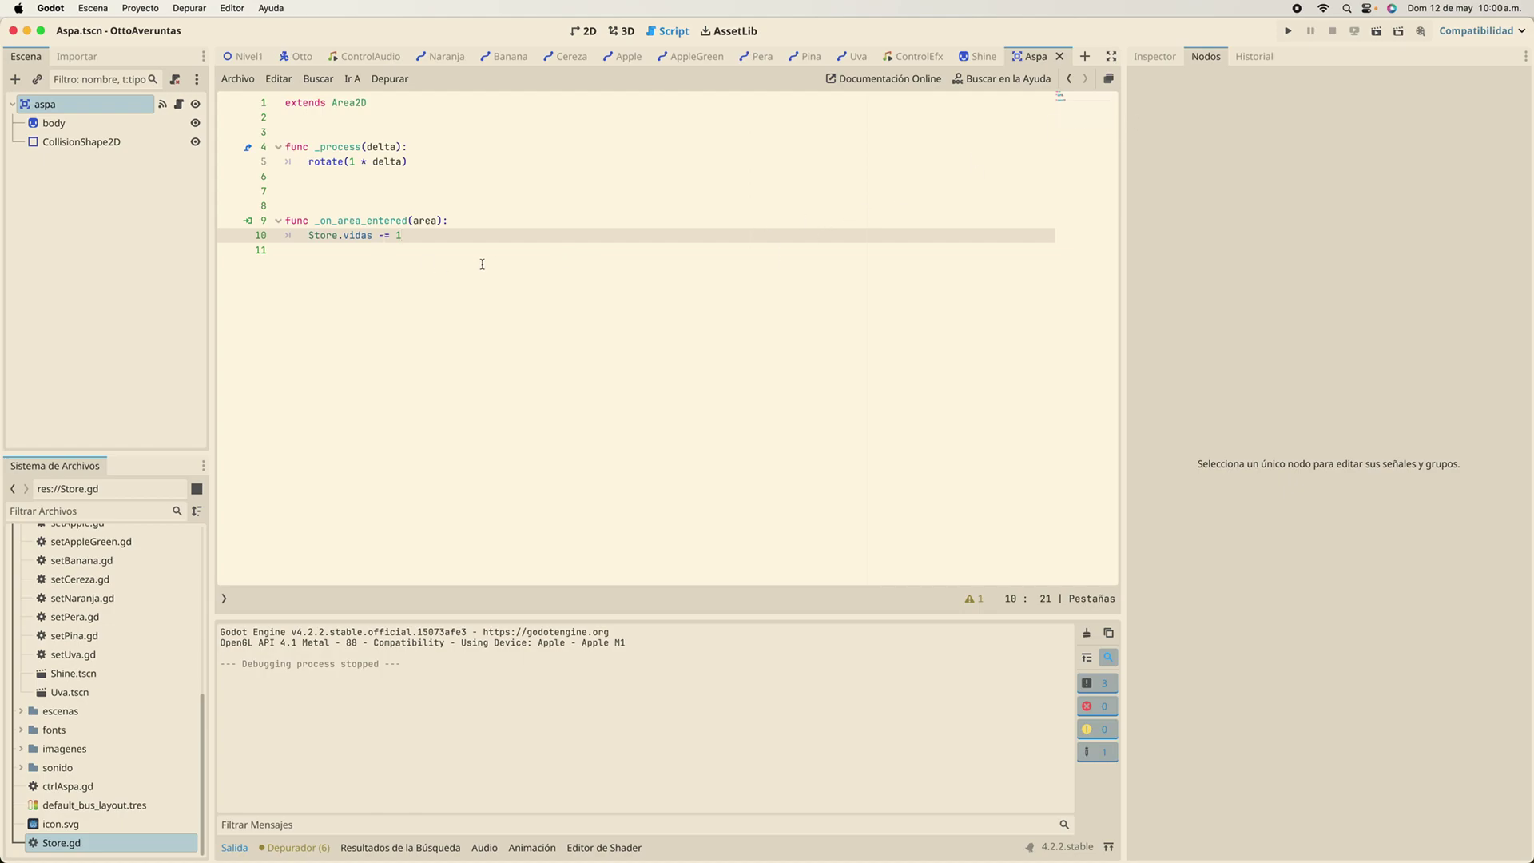
left_click(286, 193)
key("BackSpace")
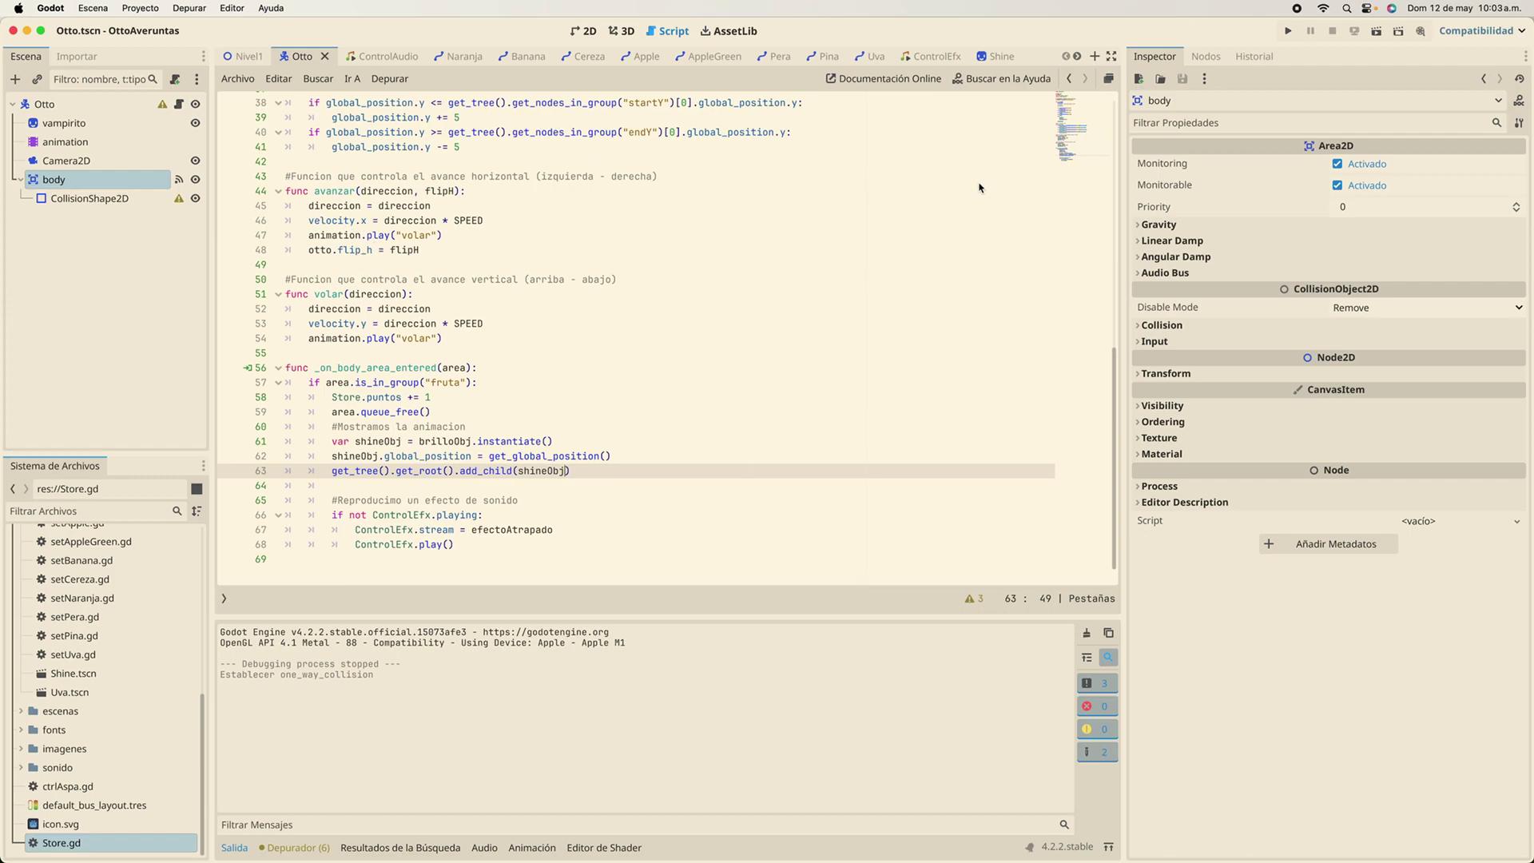
Delete empty line 6 in ctrlAspa.gd, save Aspa.tscn, and return to the aspa node's 2D view
left_click(1000, 56)
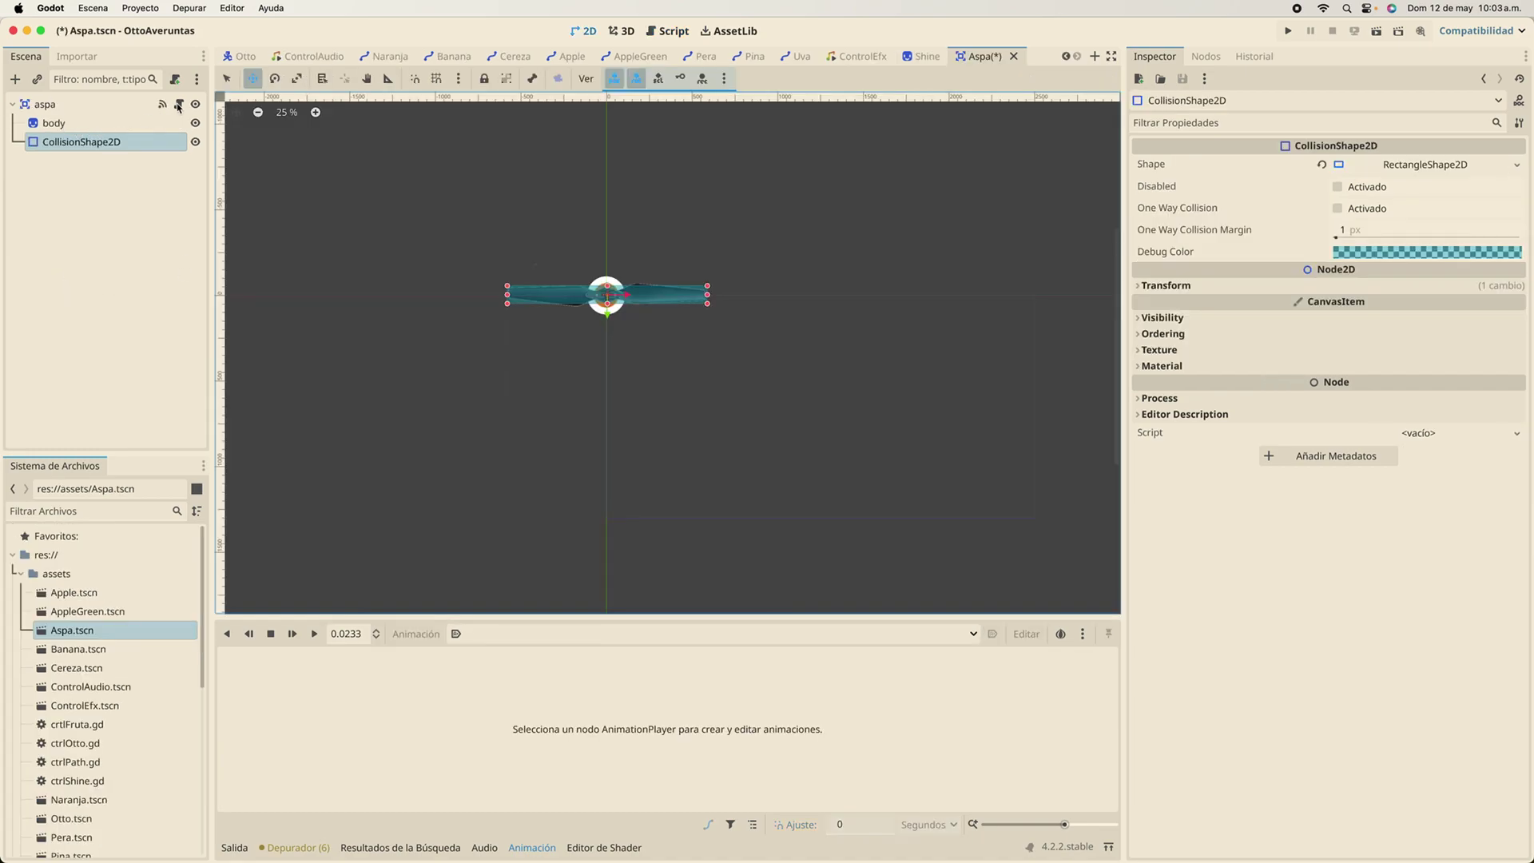
left_click(178, 104)
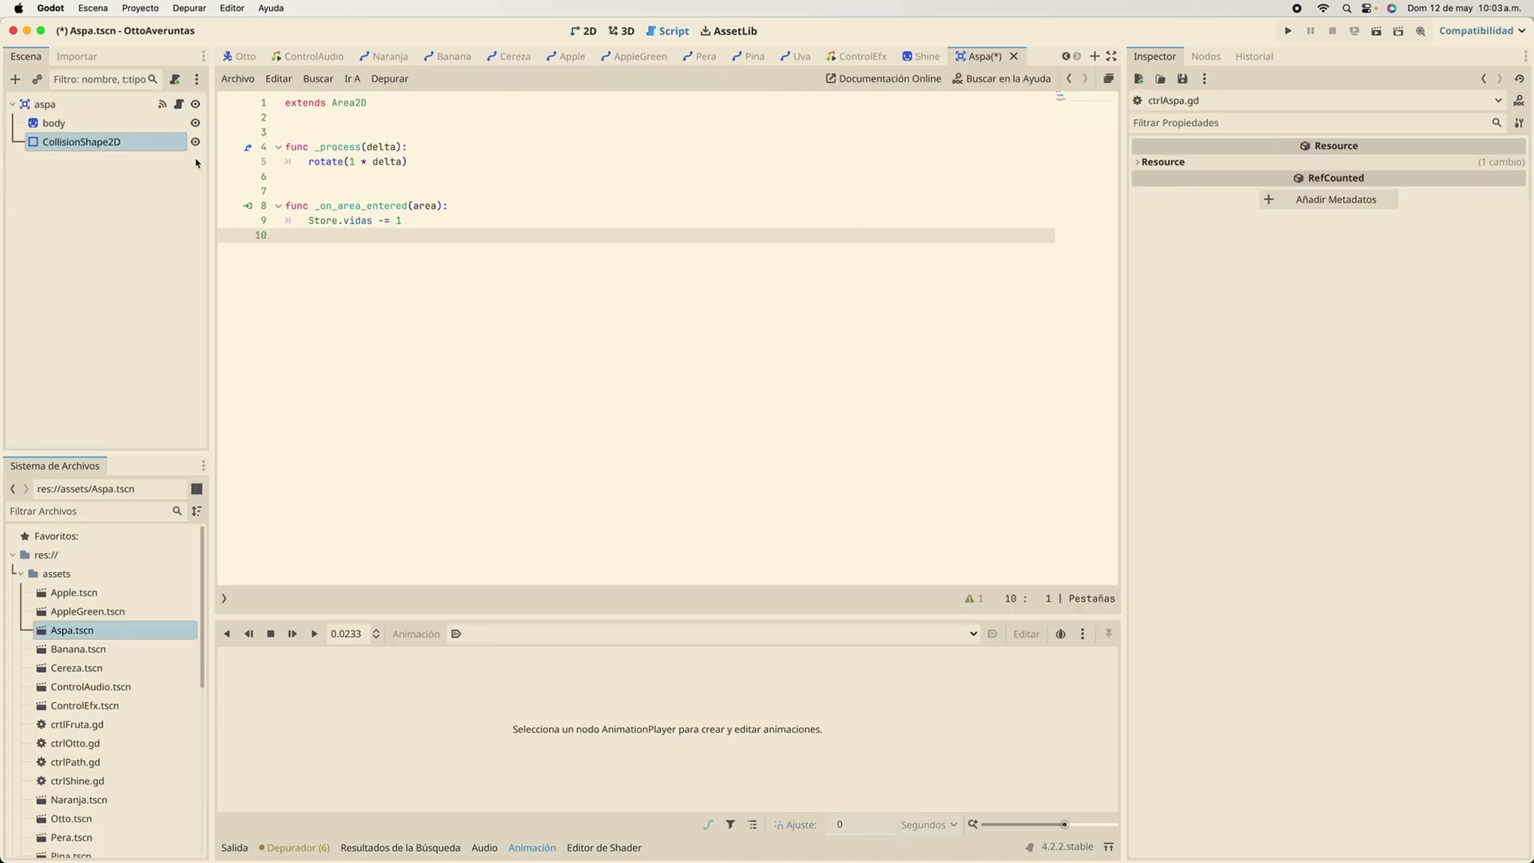
left_click(292, 179)
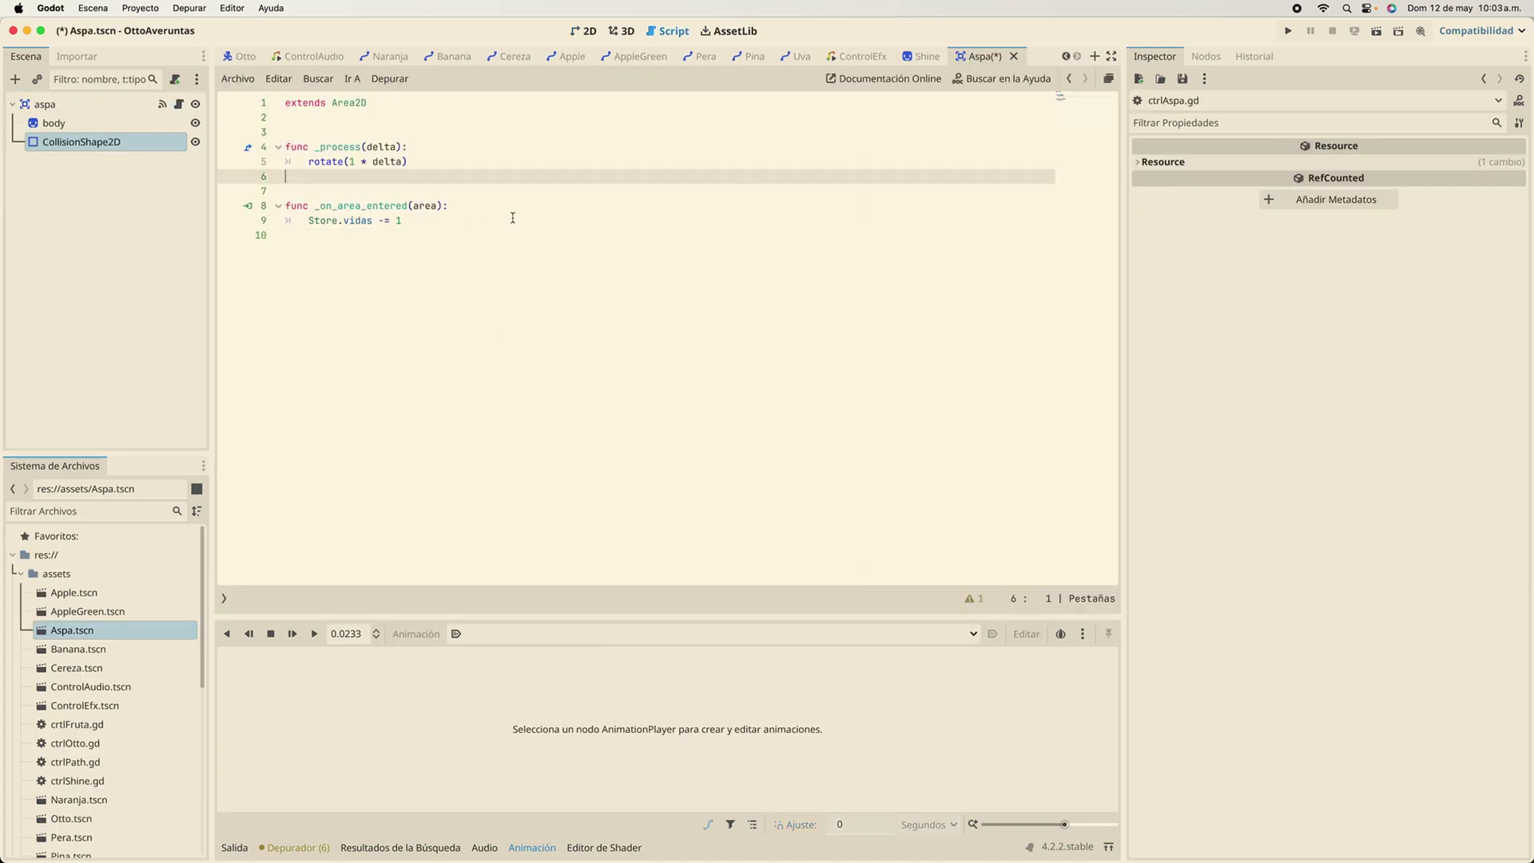
key("BackSpace")
key("super+s")
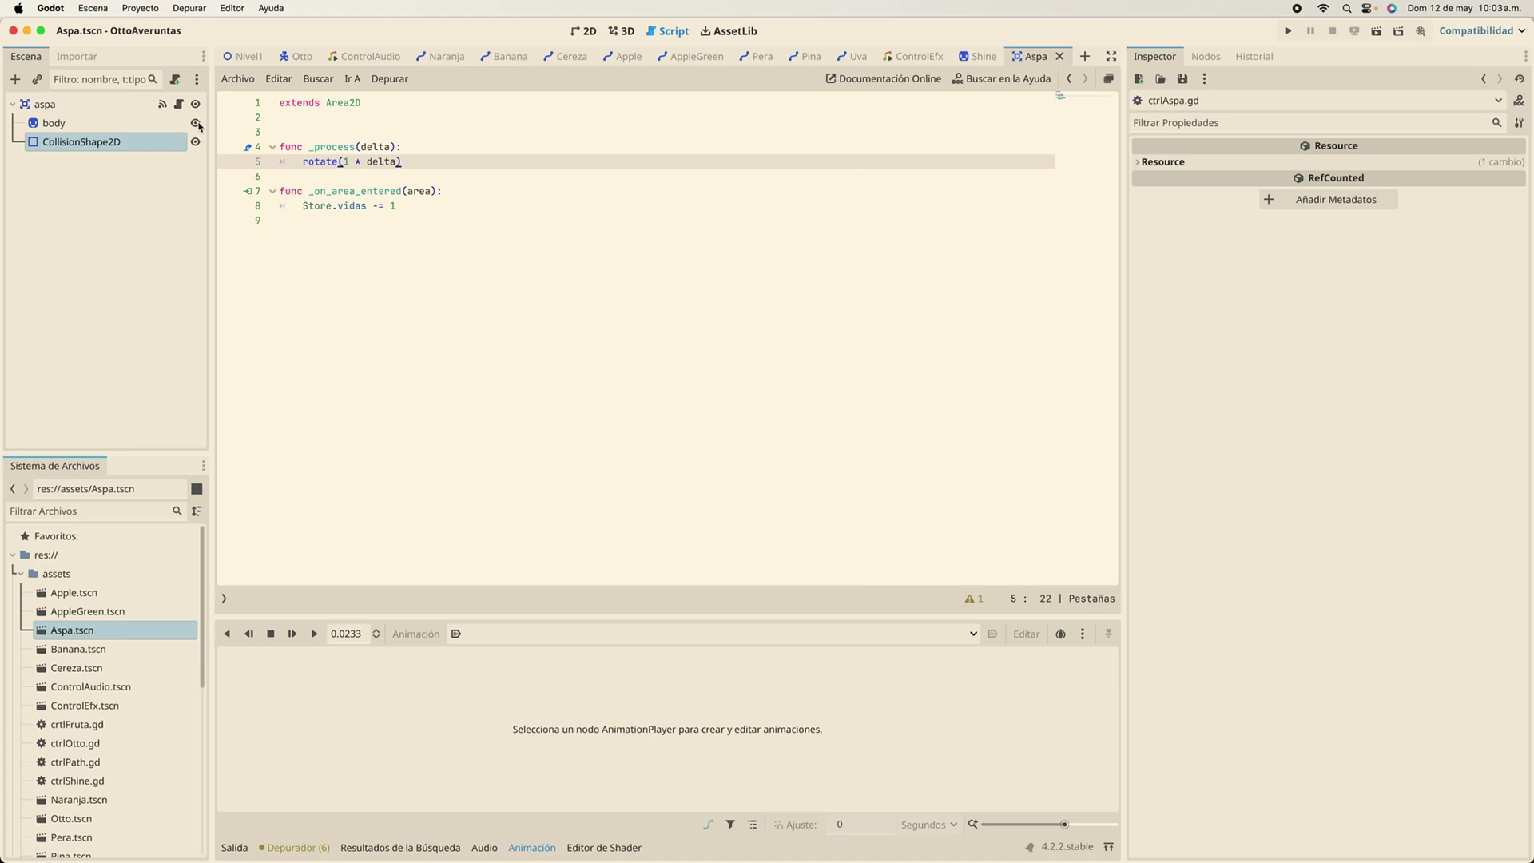
left_click(64, 106)
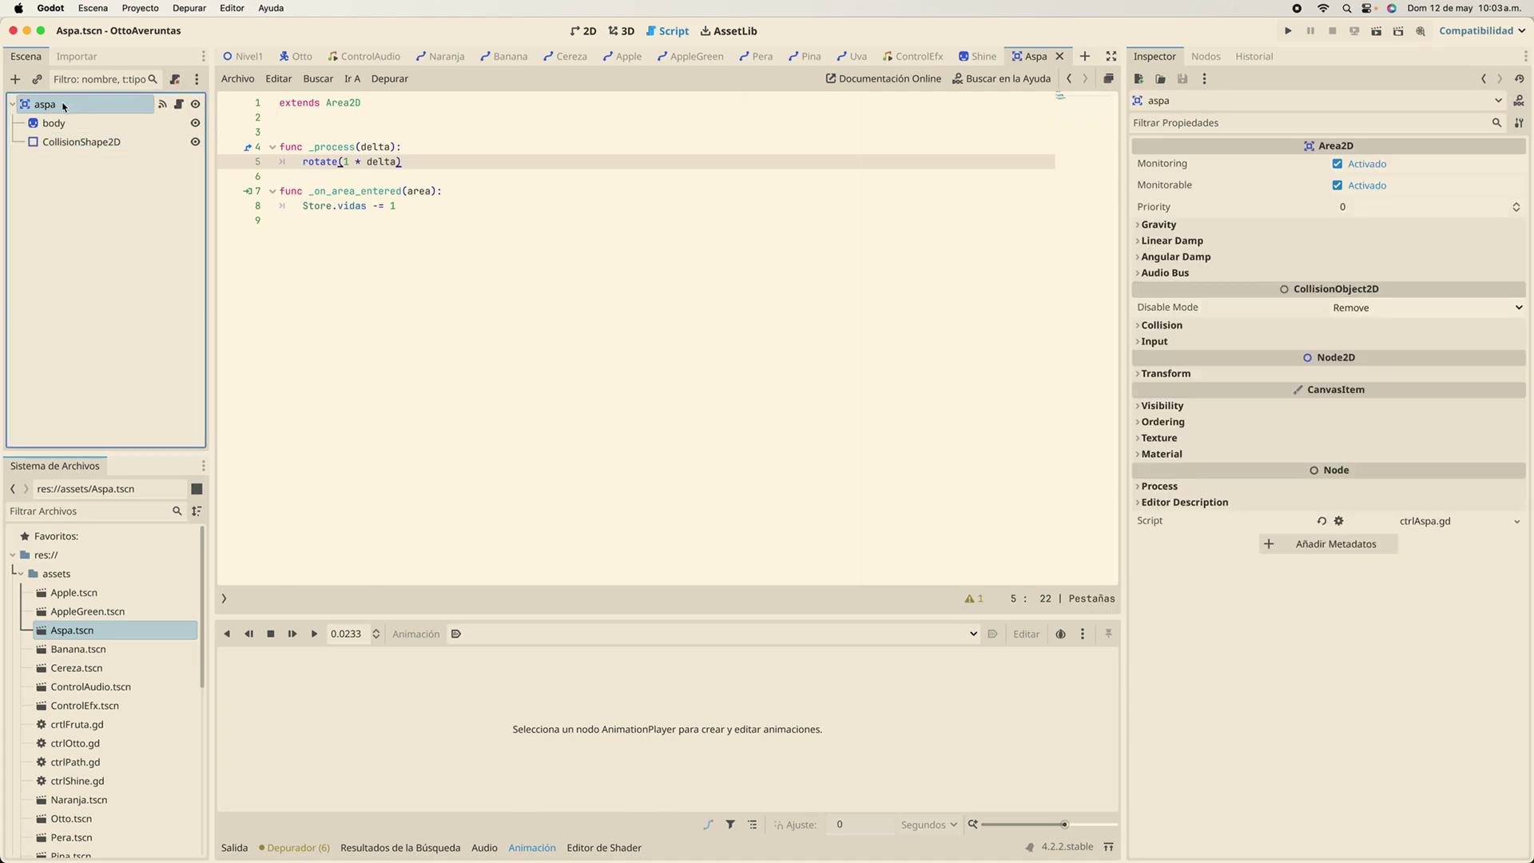
left_click(583, 30)
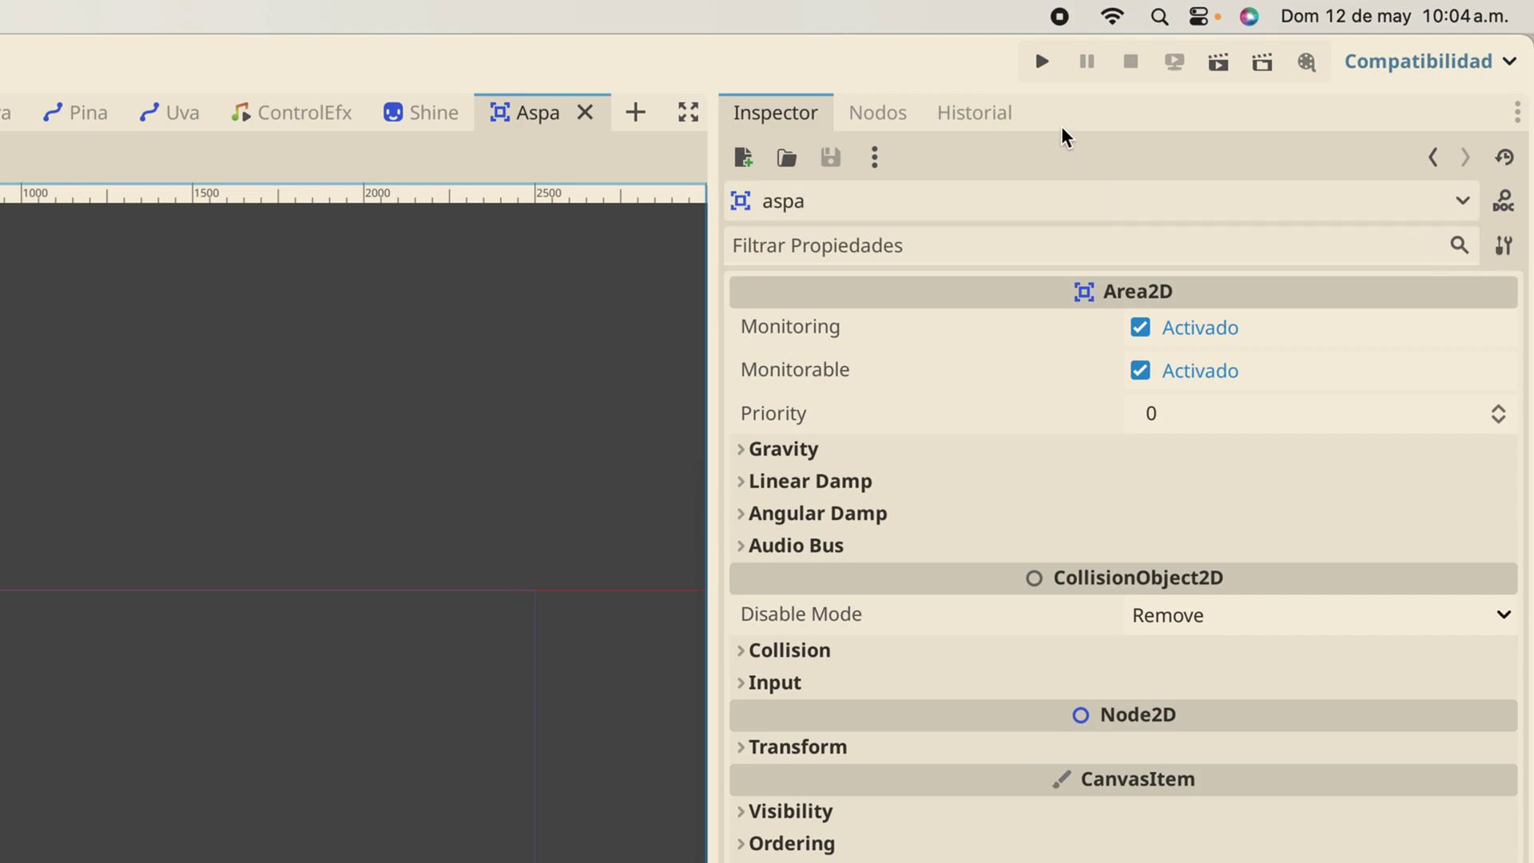
Add the aspa node to a group named enemigo
left_click(901, 116)
left_click(1257, 177)
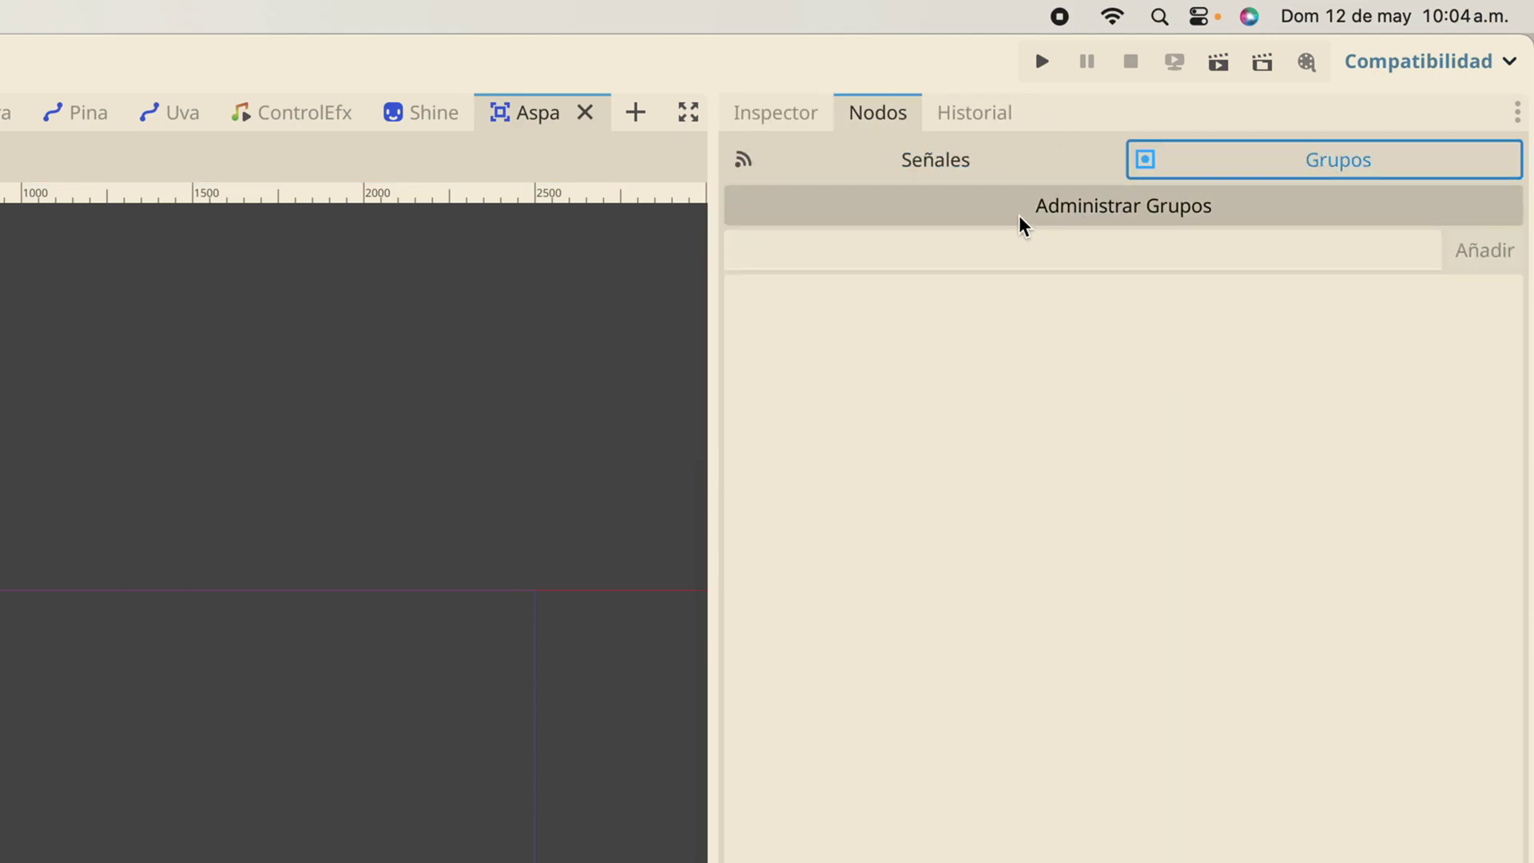
left_click(942, 247)
type("enemi")
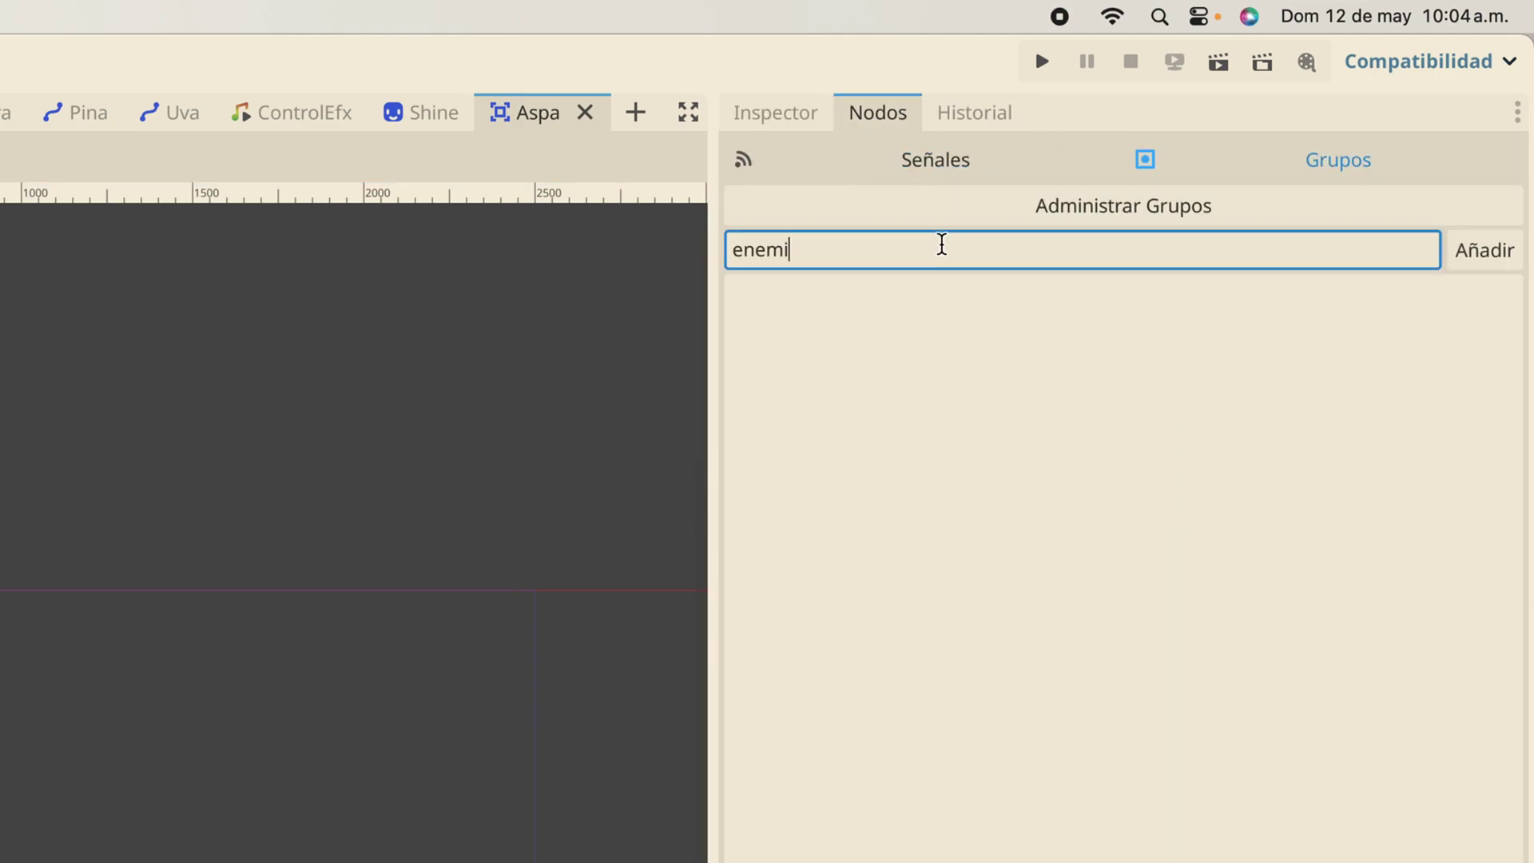
type("go")
key("Return")
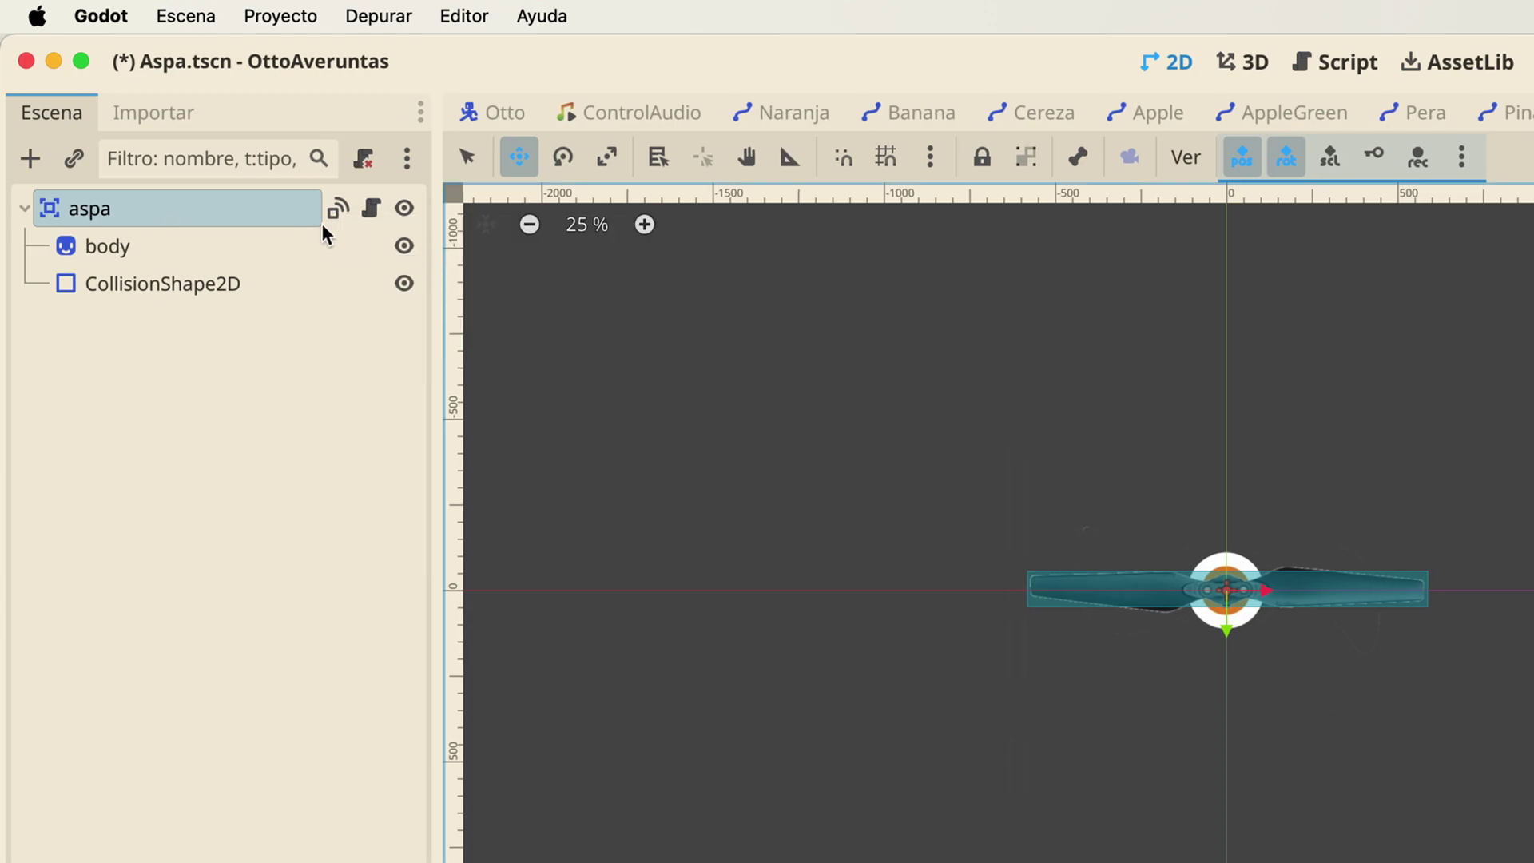
Switch to the Nivel1 level scene and pan the view to bring the propeller into view
mouse_move(335, 218)
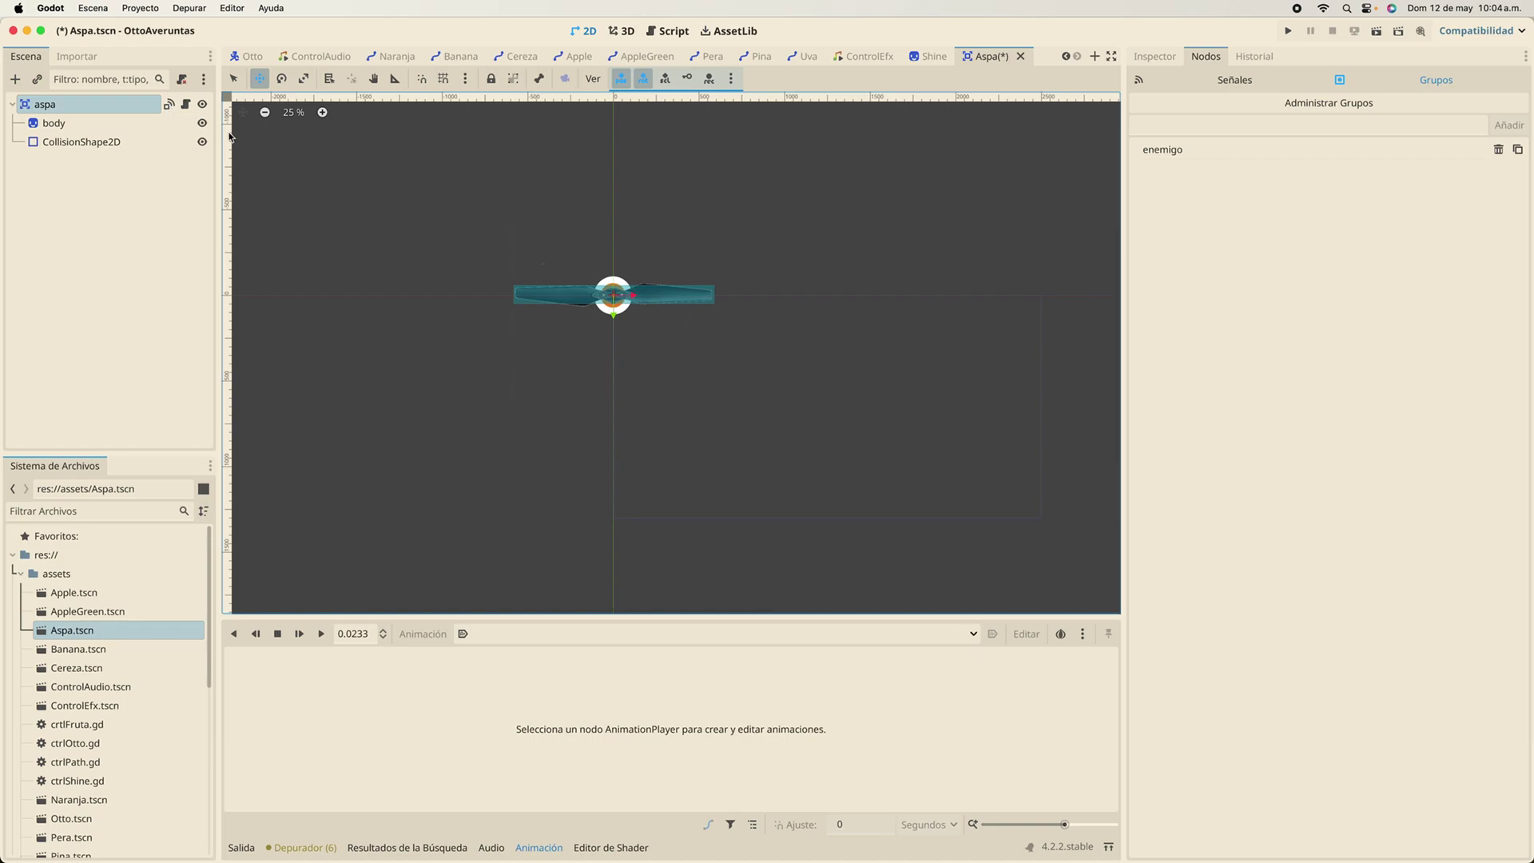
left_click(258, 57)
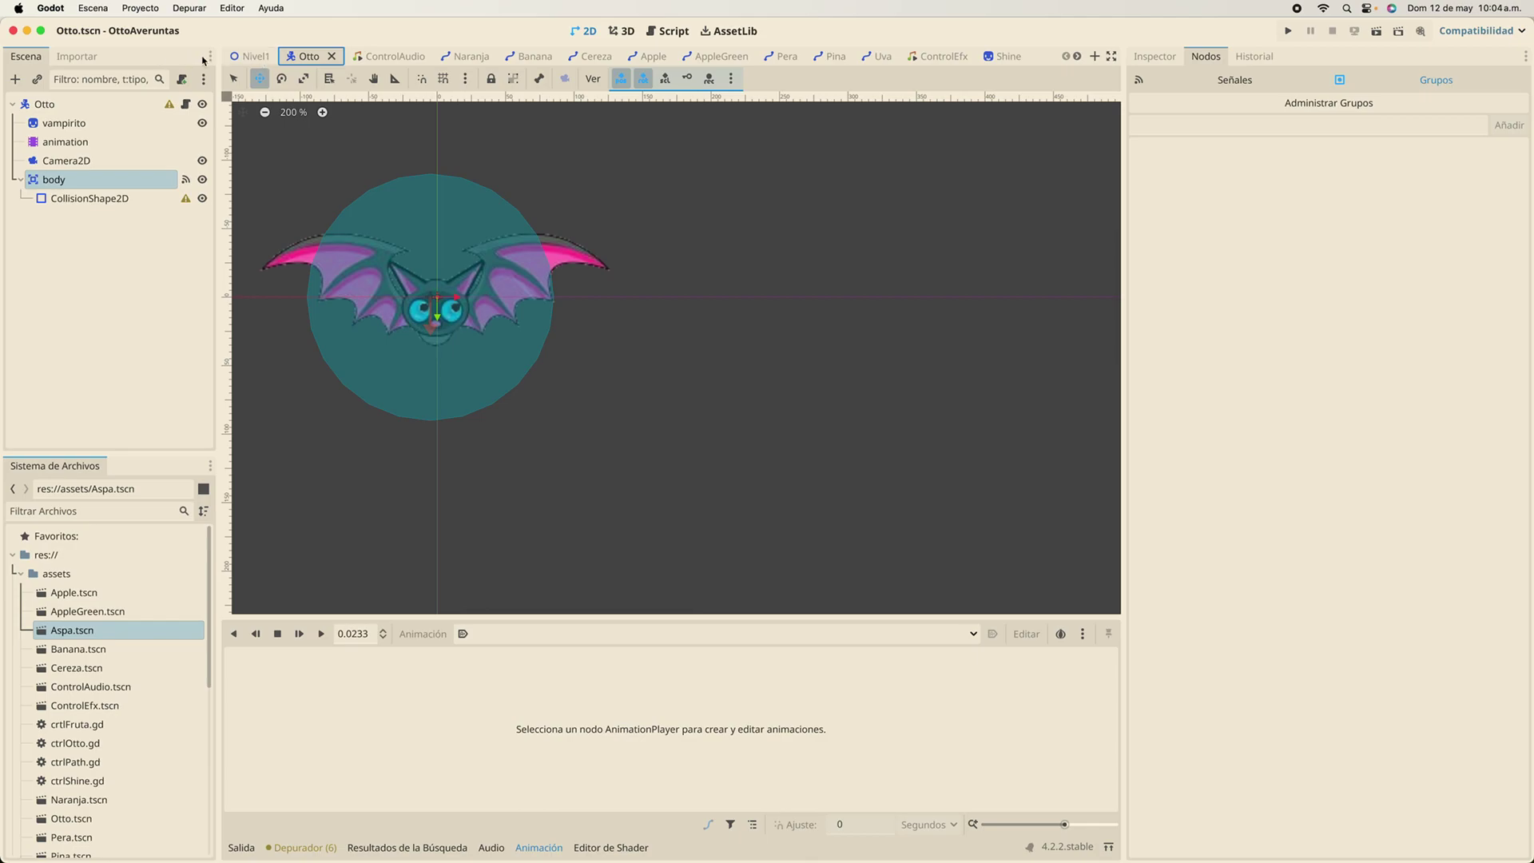
left_click(249, 57)
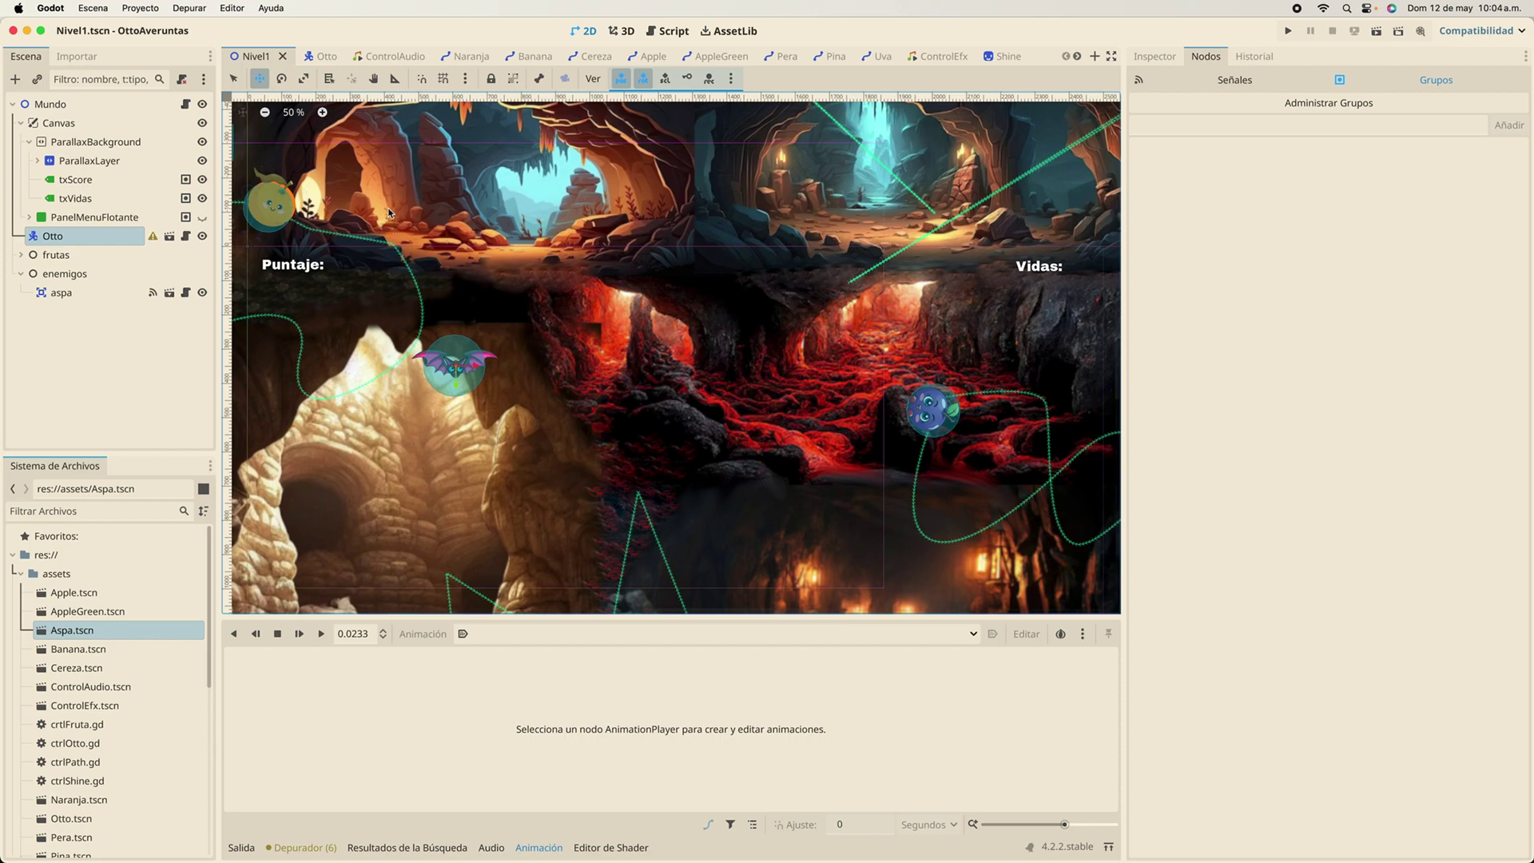
left_click(373, 78)
left_click_drag(354, 198, 536, 328)
left_click_drag(333, 343, 523, 419)
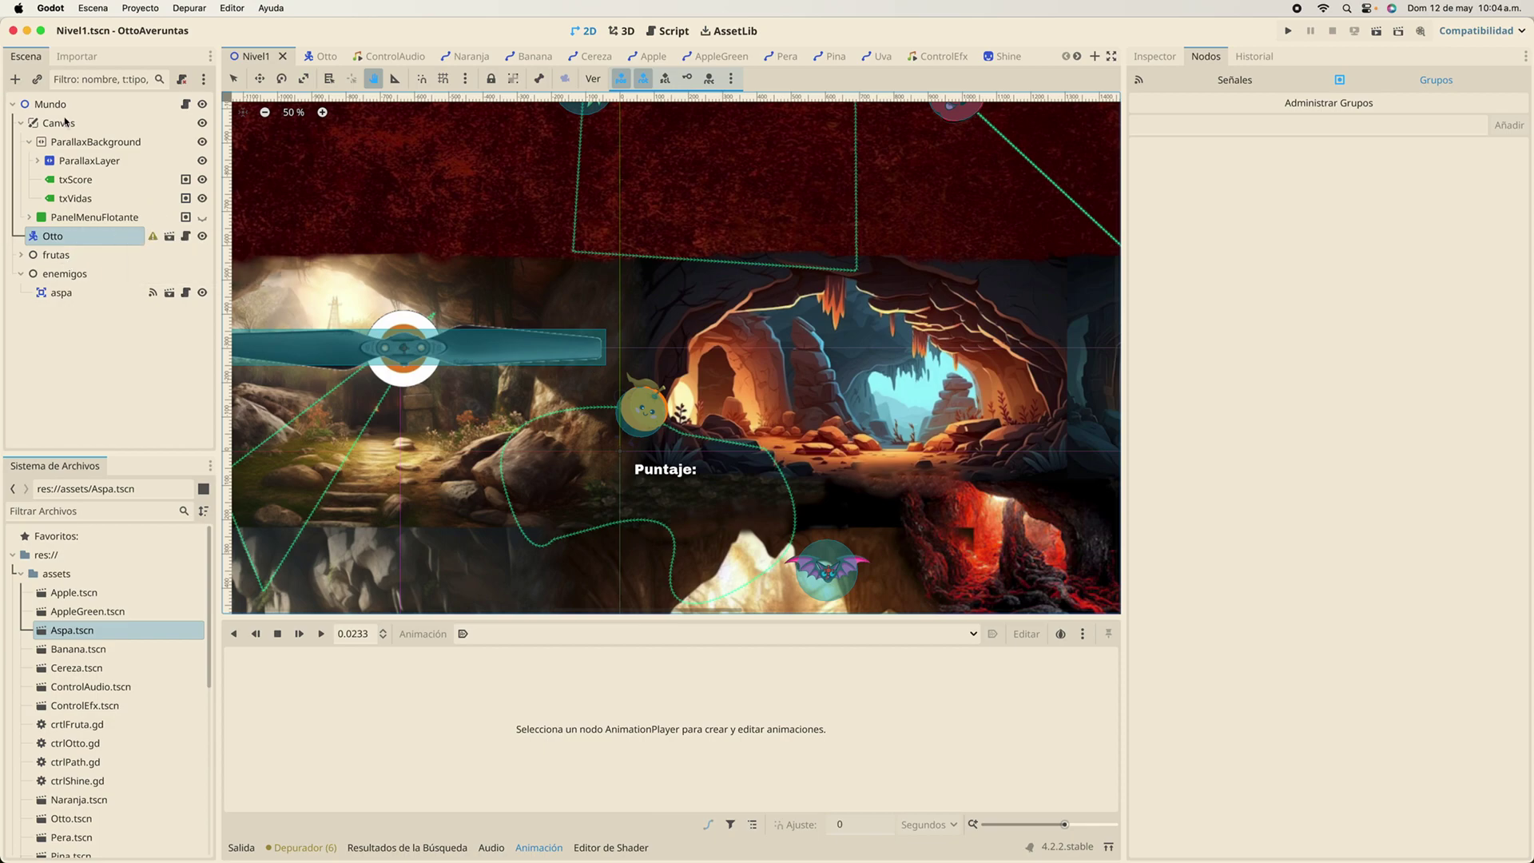
Collapse Canvas in the scene tree and select the enemigos node
left_click(21, 122)
left_click(40, 180)
left_click(20, 180)
Add a Marker2D node under enemigos in Nivel1
left_click(21, 181)
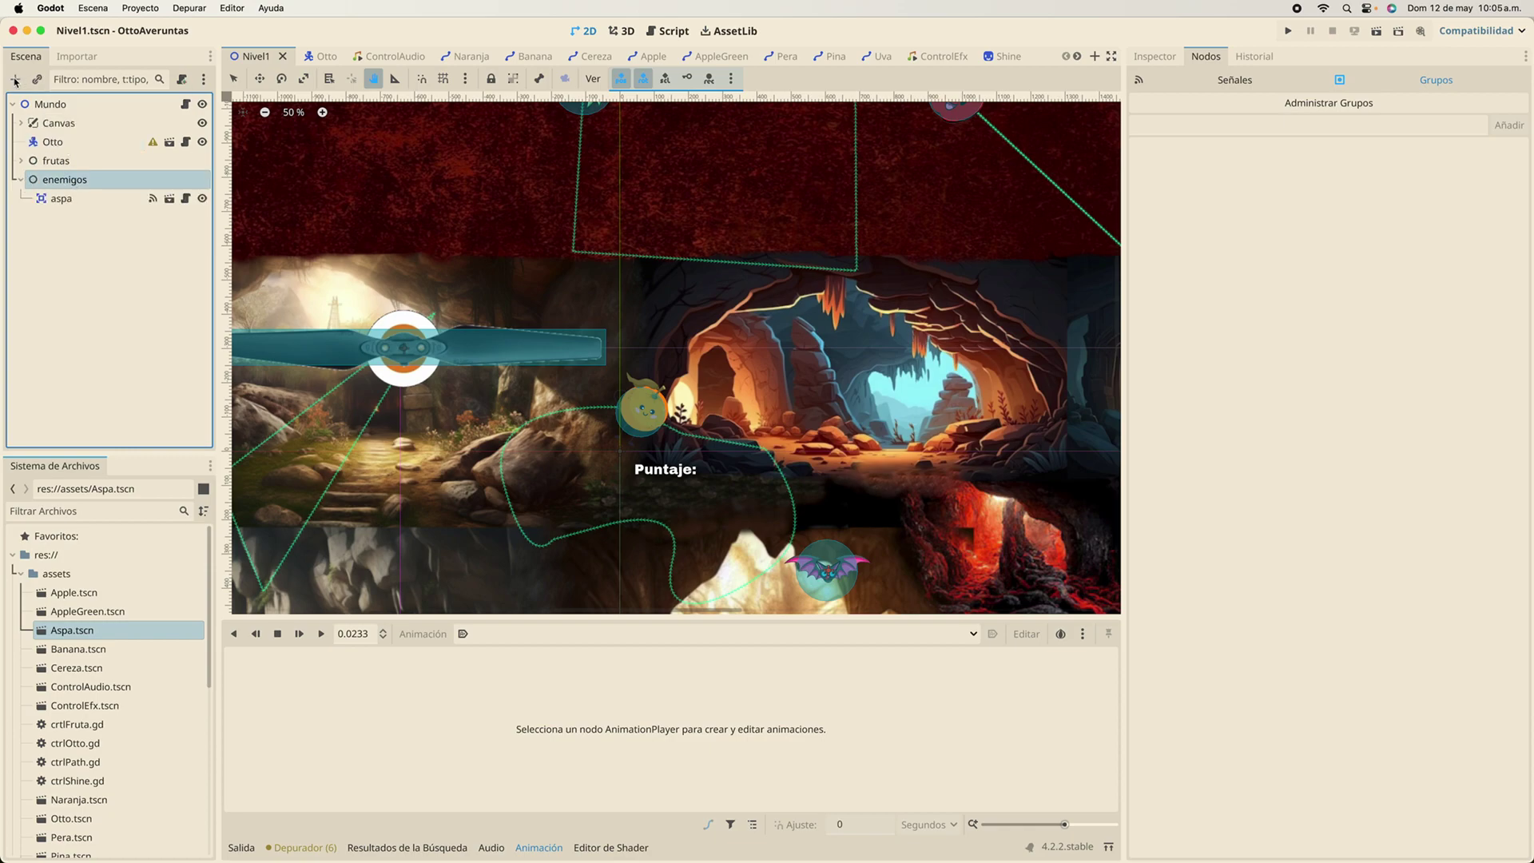
left_click(15, 81)
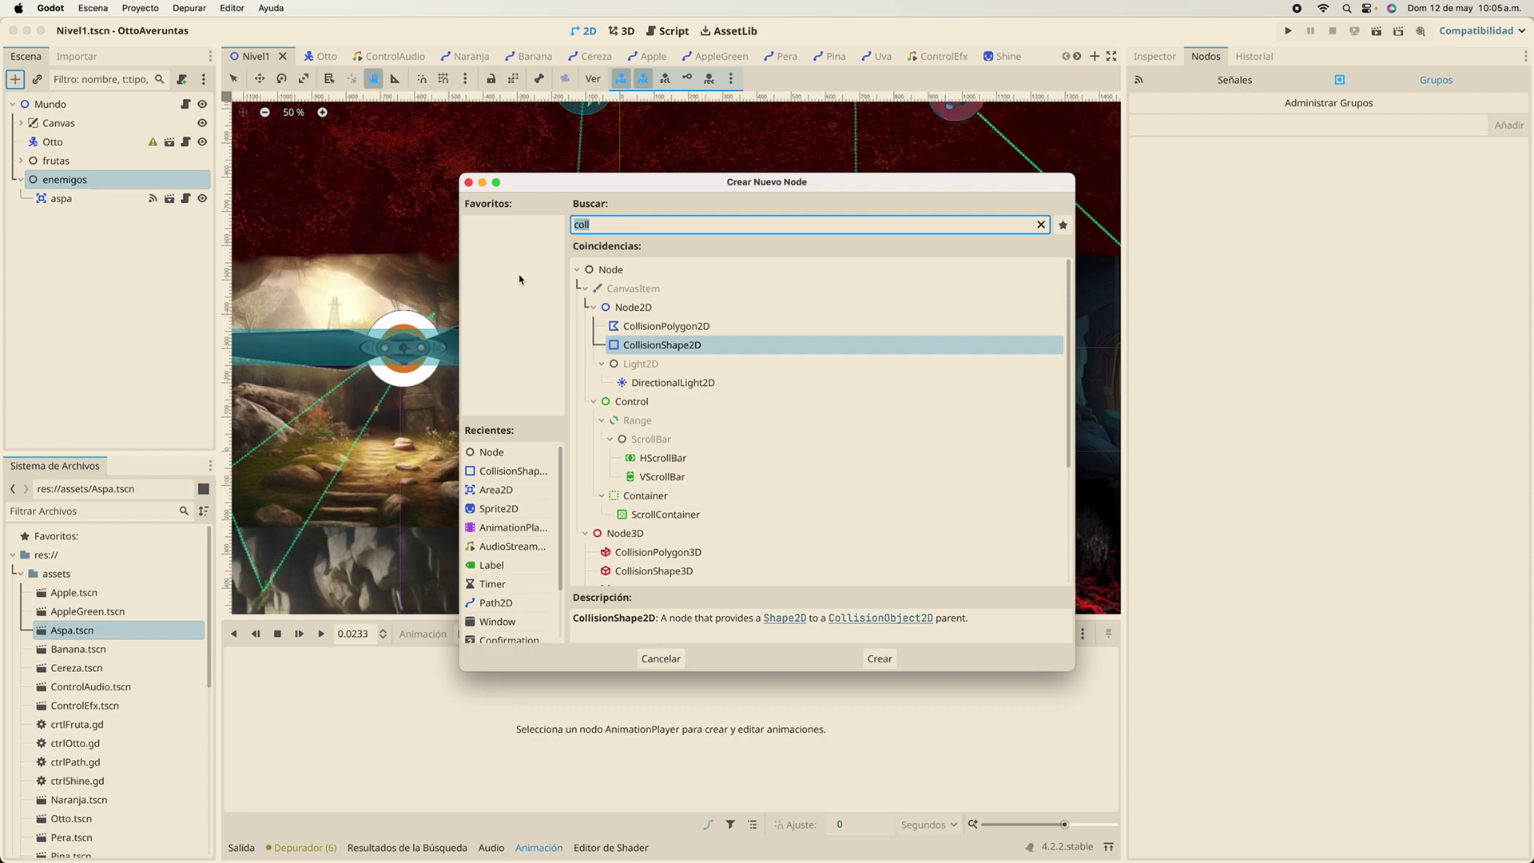
type("mar")
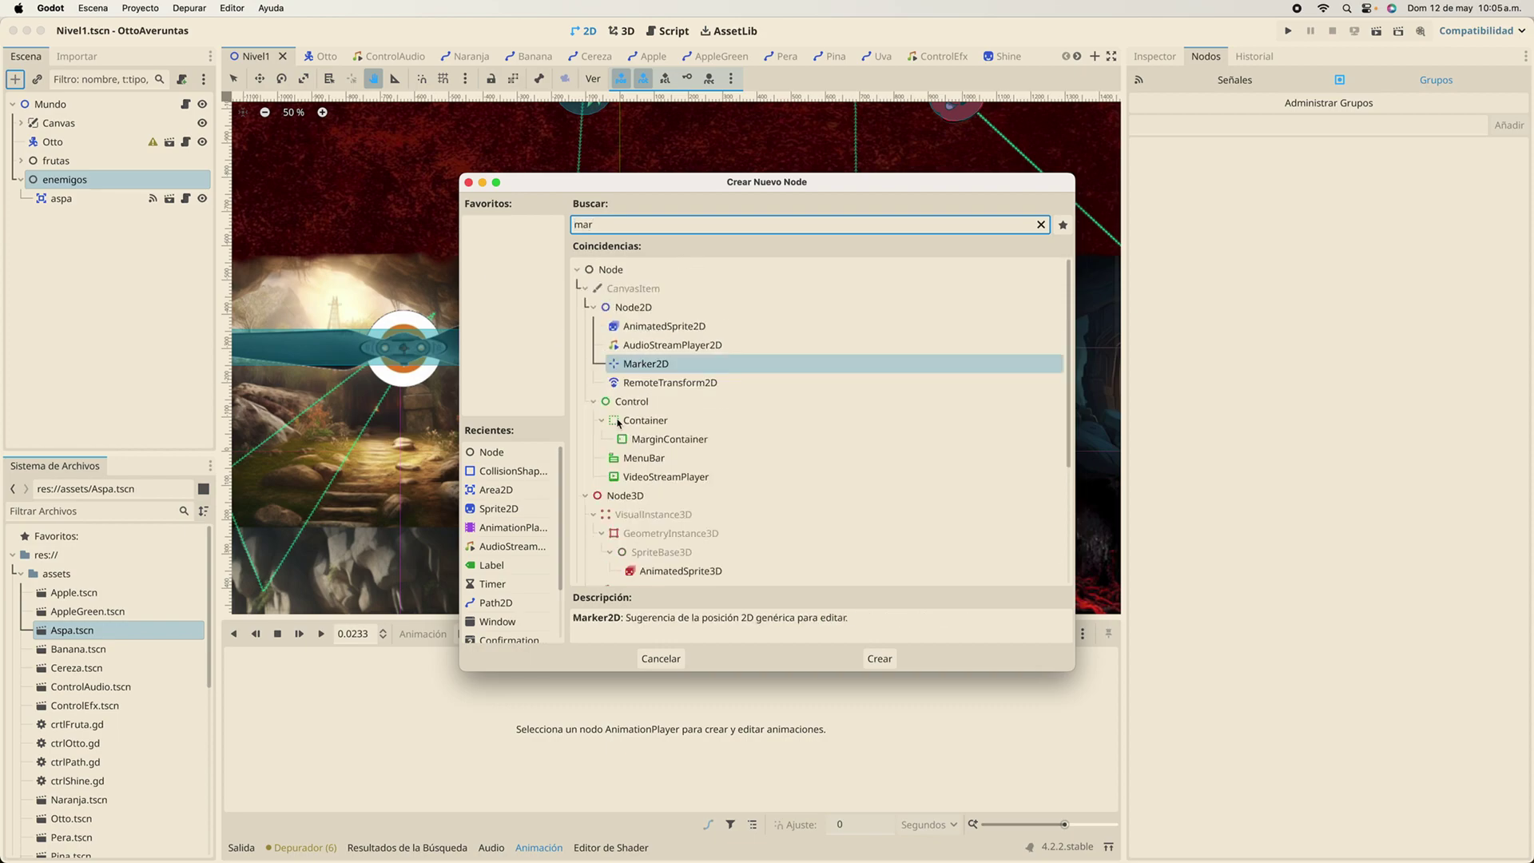
double_click(655, 369)
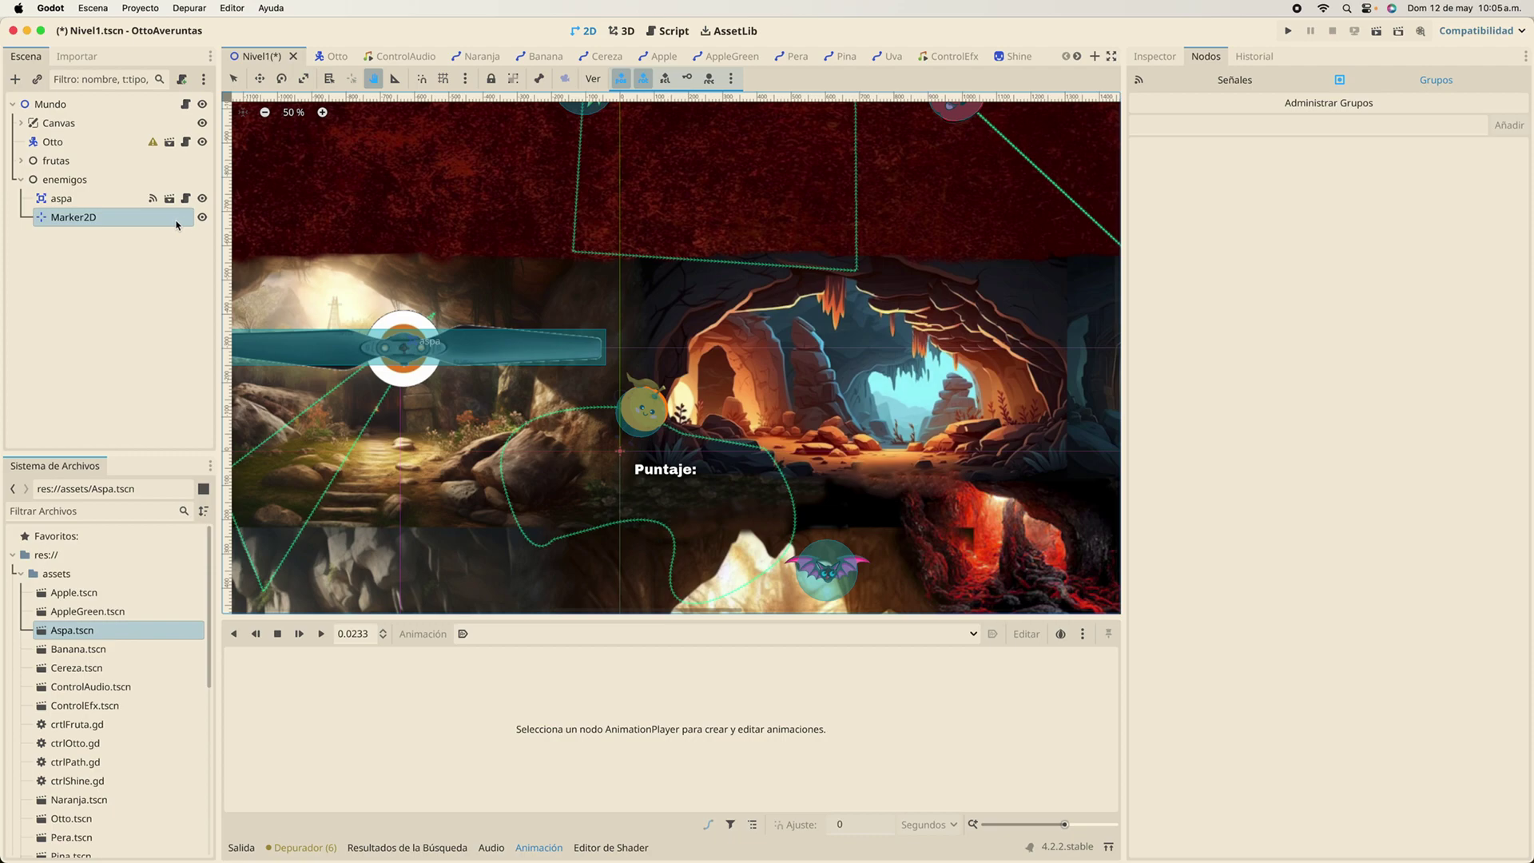
left_click(203, 220)
left_click(203, 219)
double_click(78, 219)
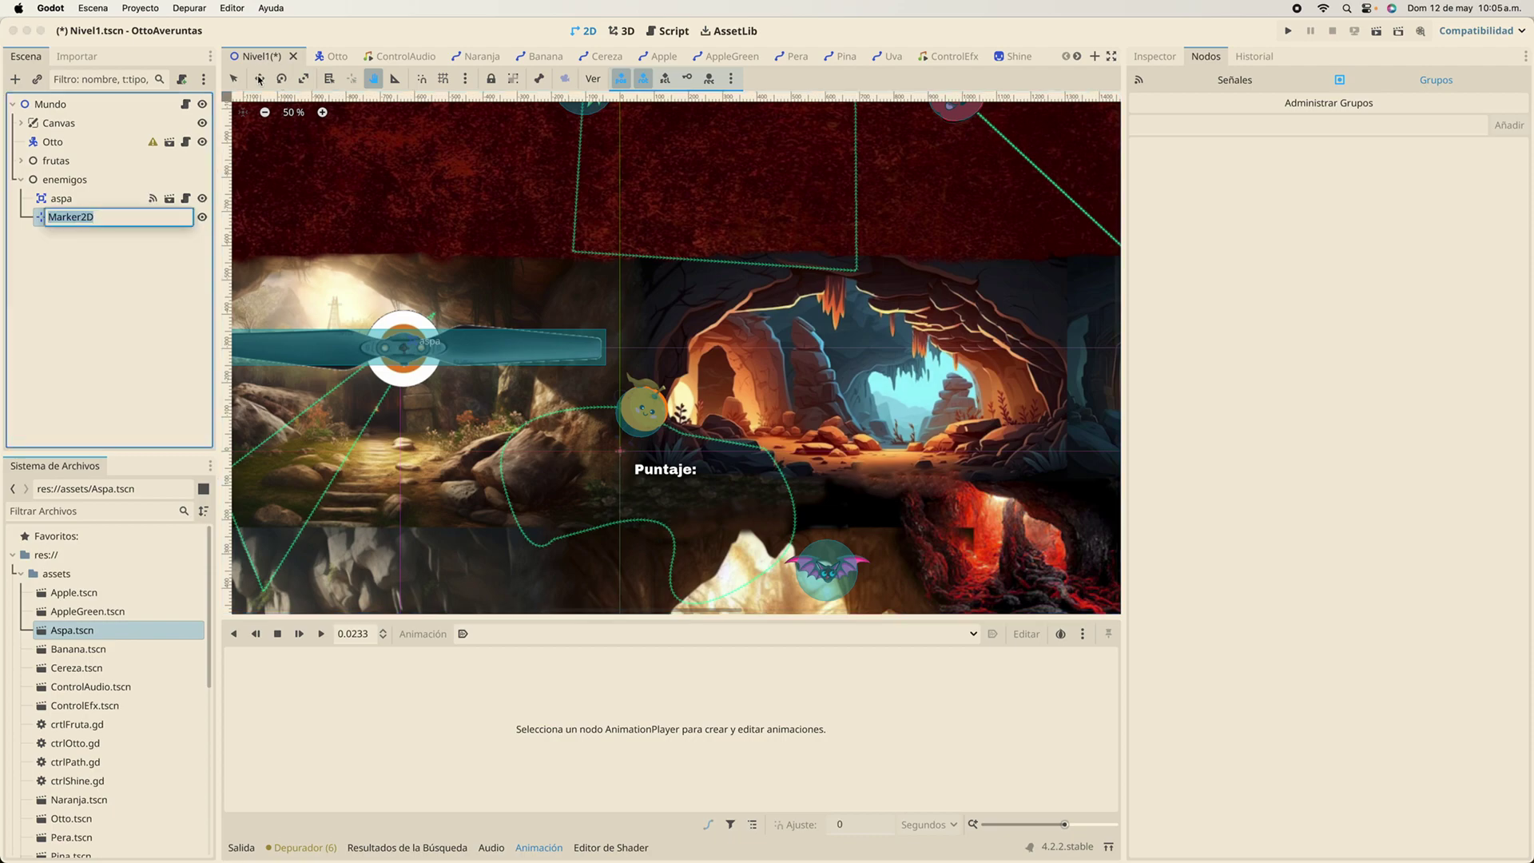
key("Return")
Move the marker up beside the propeller and rename it realoadOtto
left_click_drag(615, 453, 624, 386)
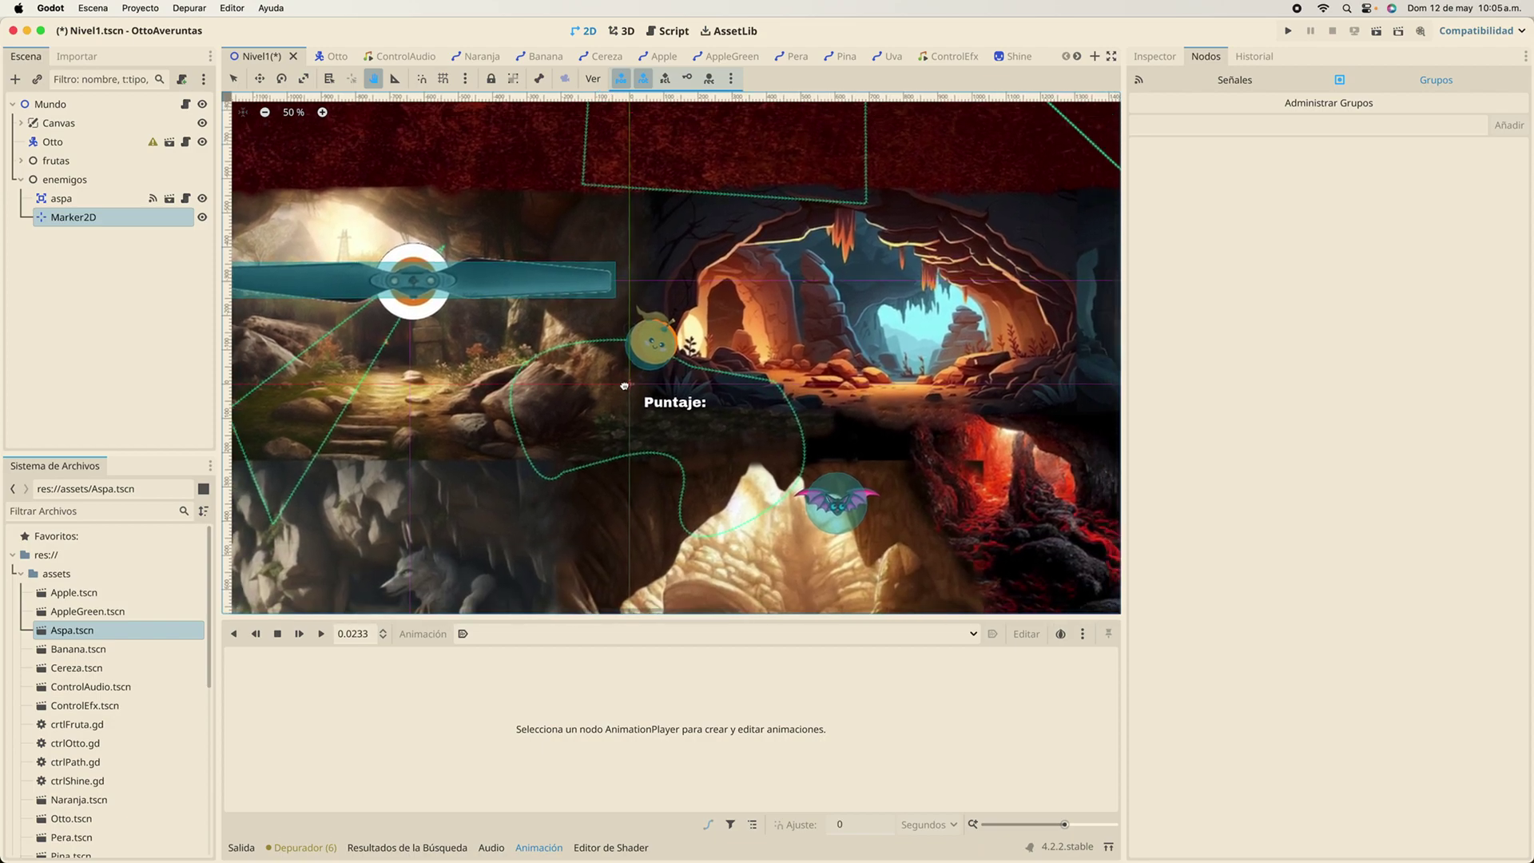
left_click(260, 77)
left_click_drag(638, 412, 673, 278)
double_click(64, 218)
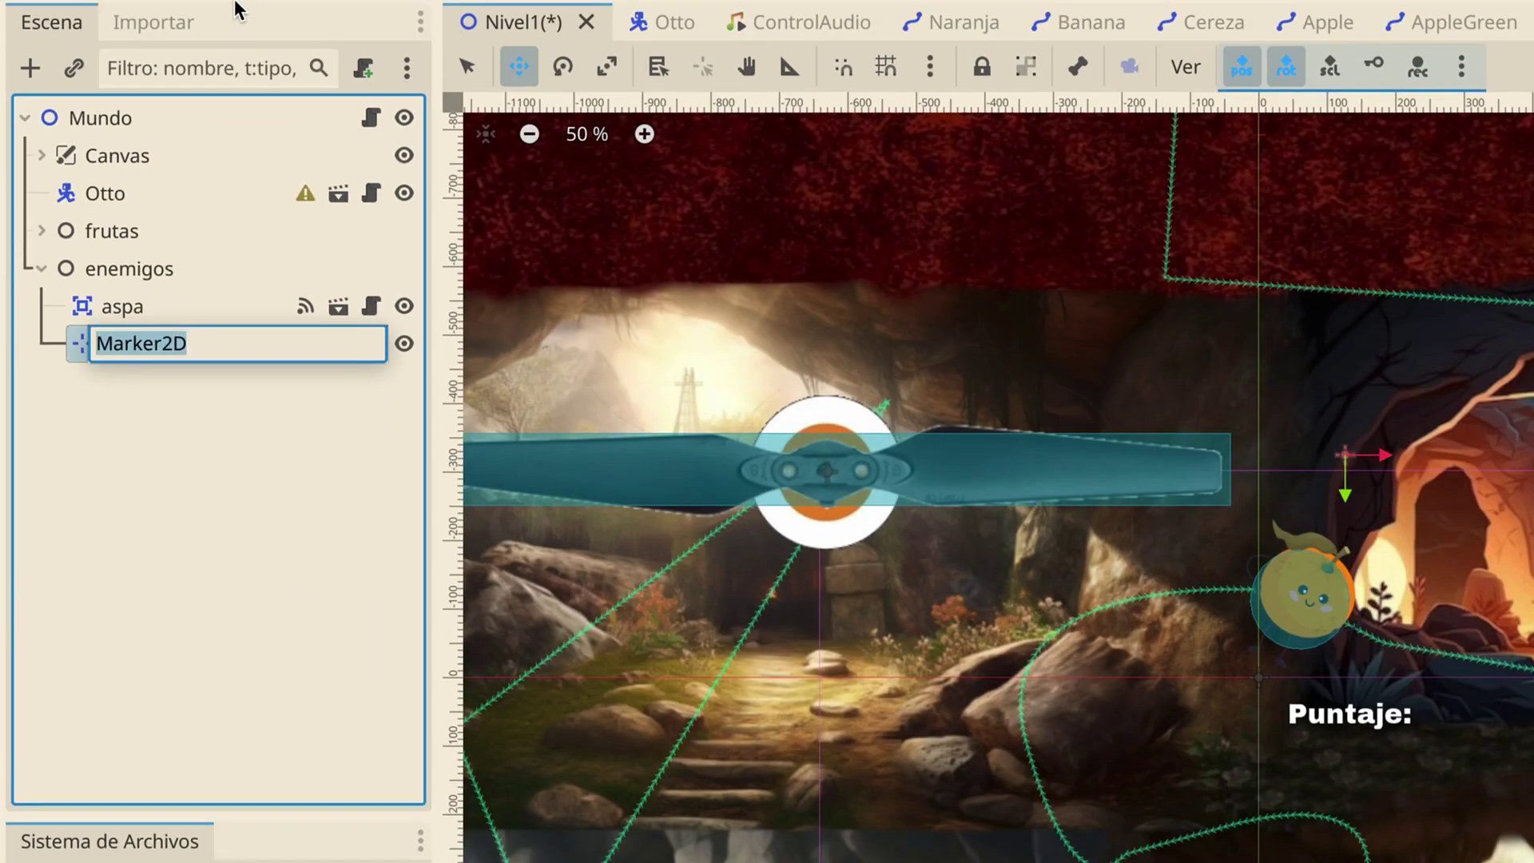
type("reaload")
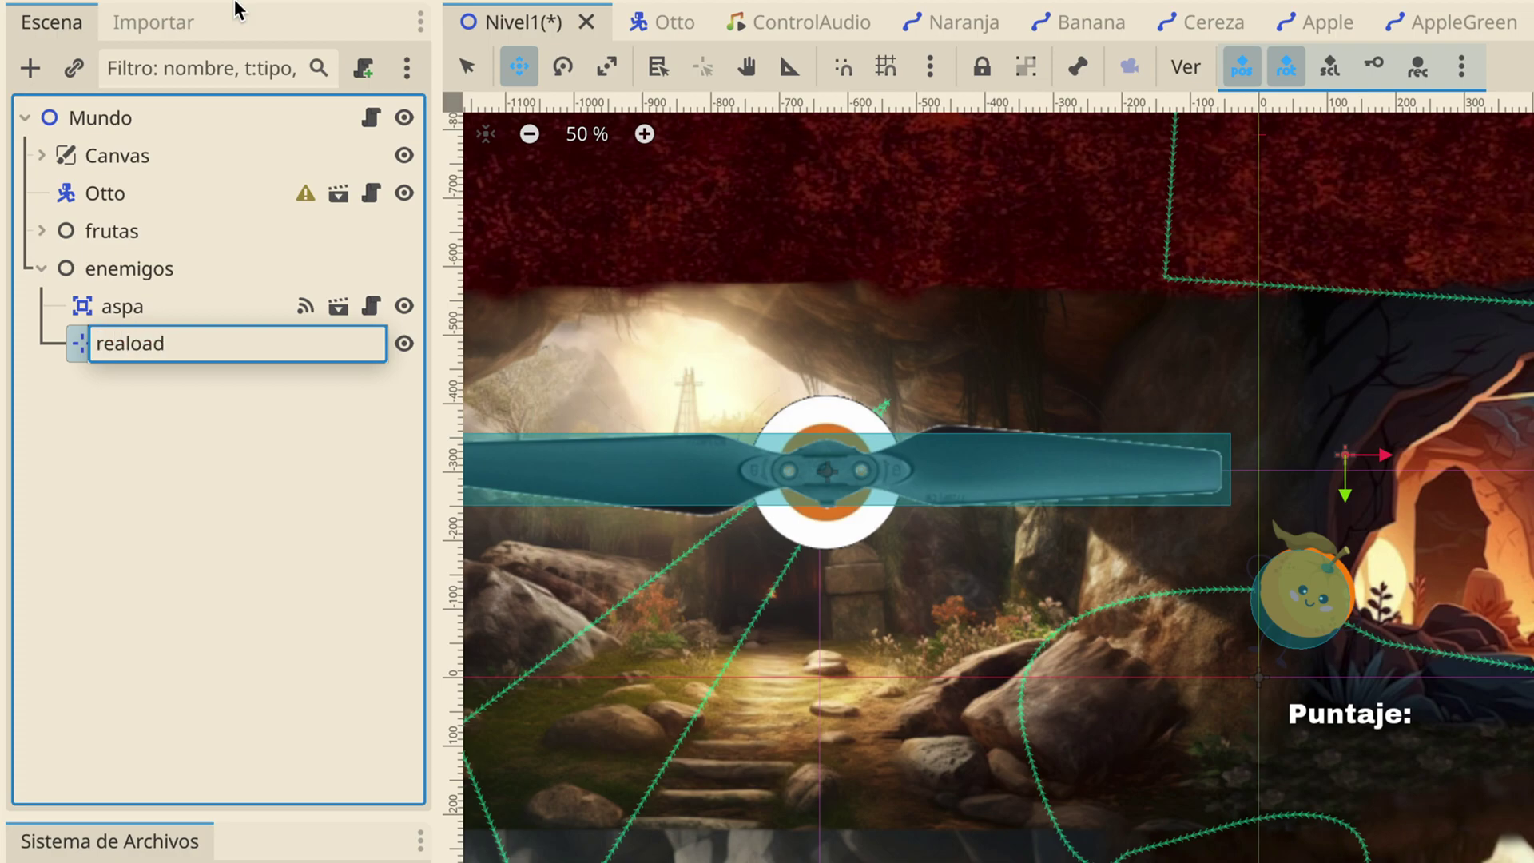
type("Otto")
key("Return")
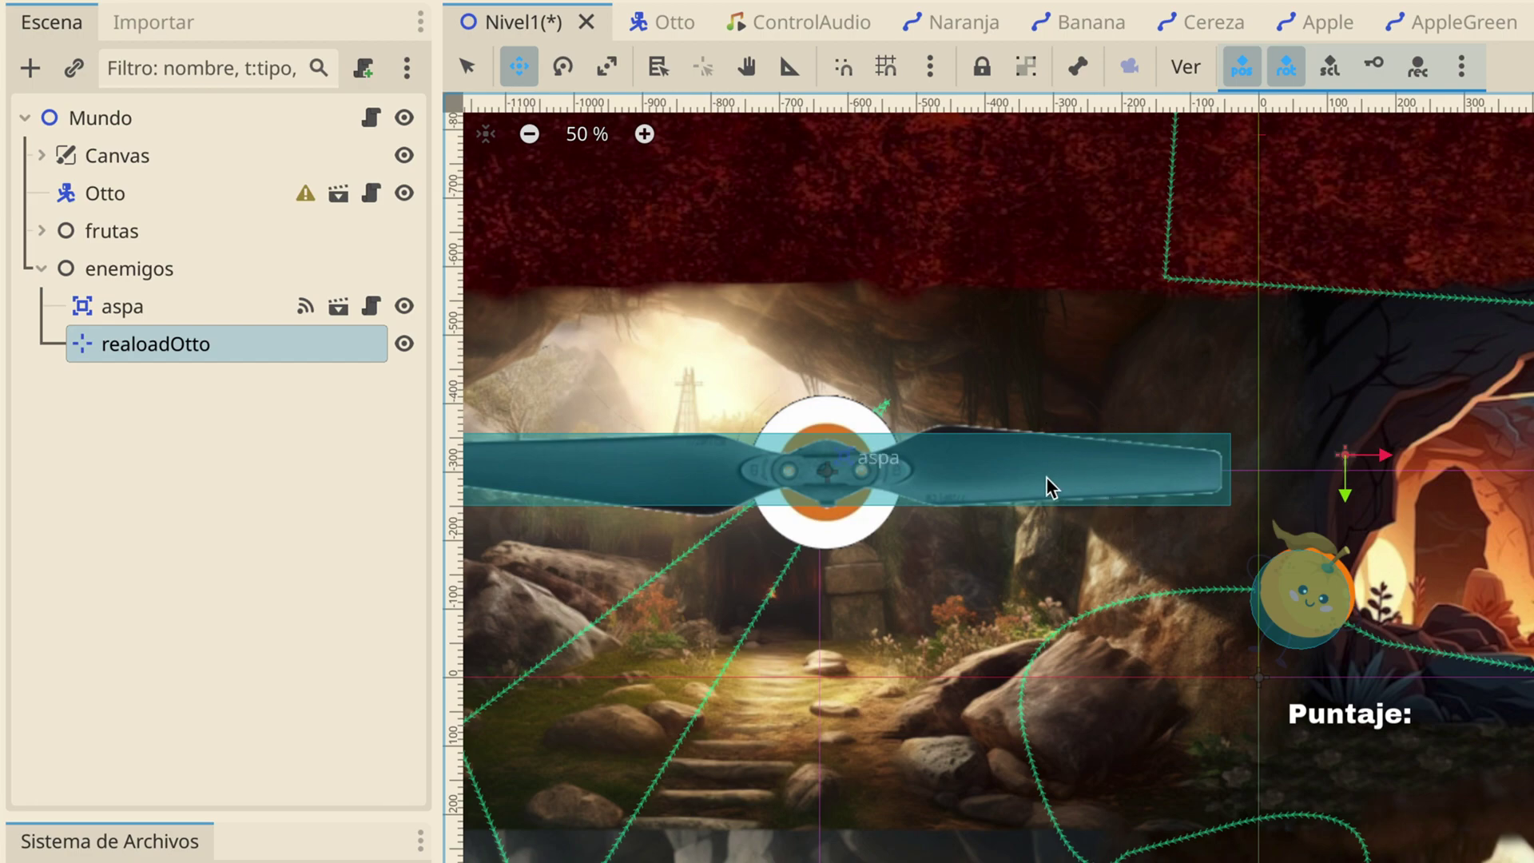
Add the realoadOtto marker to a new group named realoadOtto
scroll(1101, 473, "left", 1)
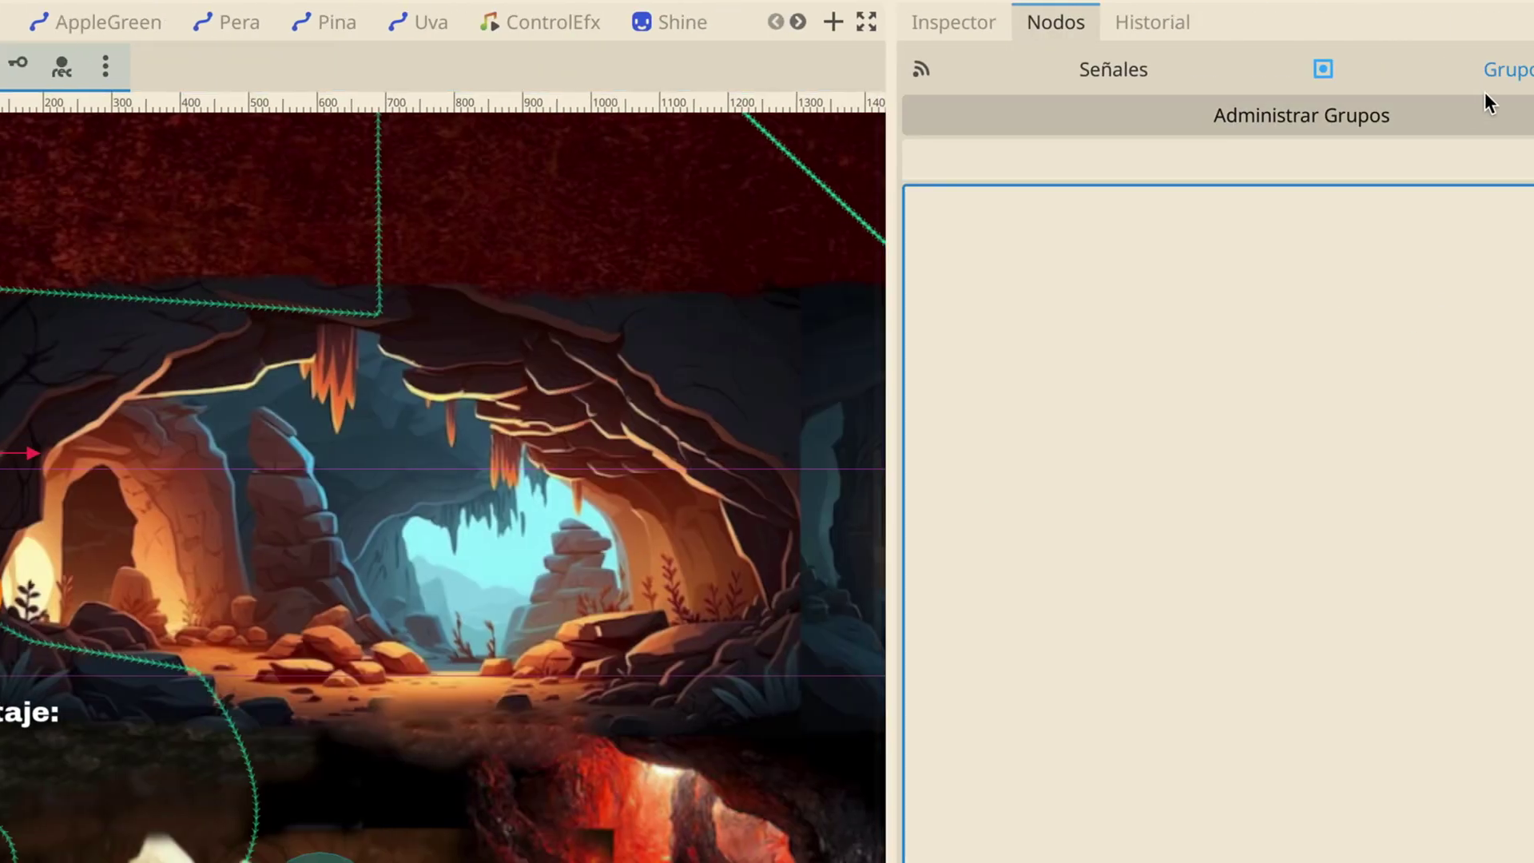
left_click(1099, 152)
type("realoadOtto")
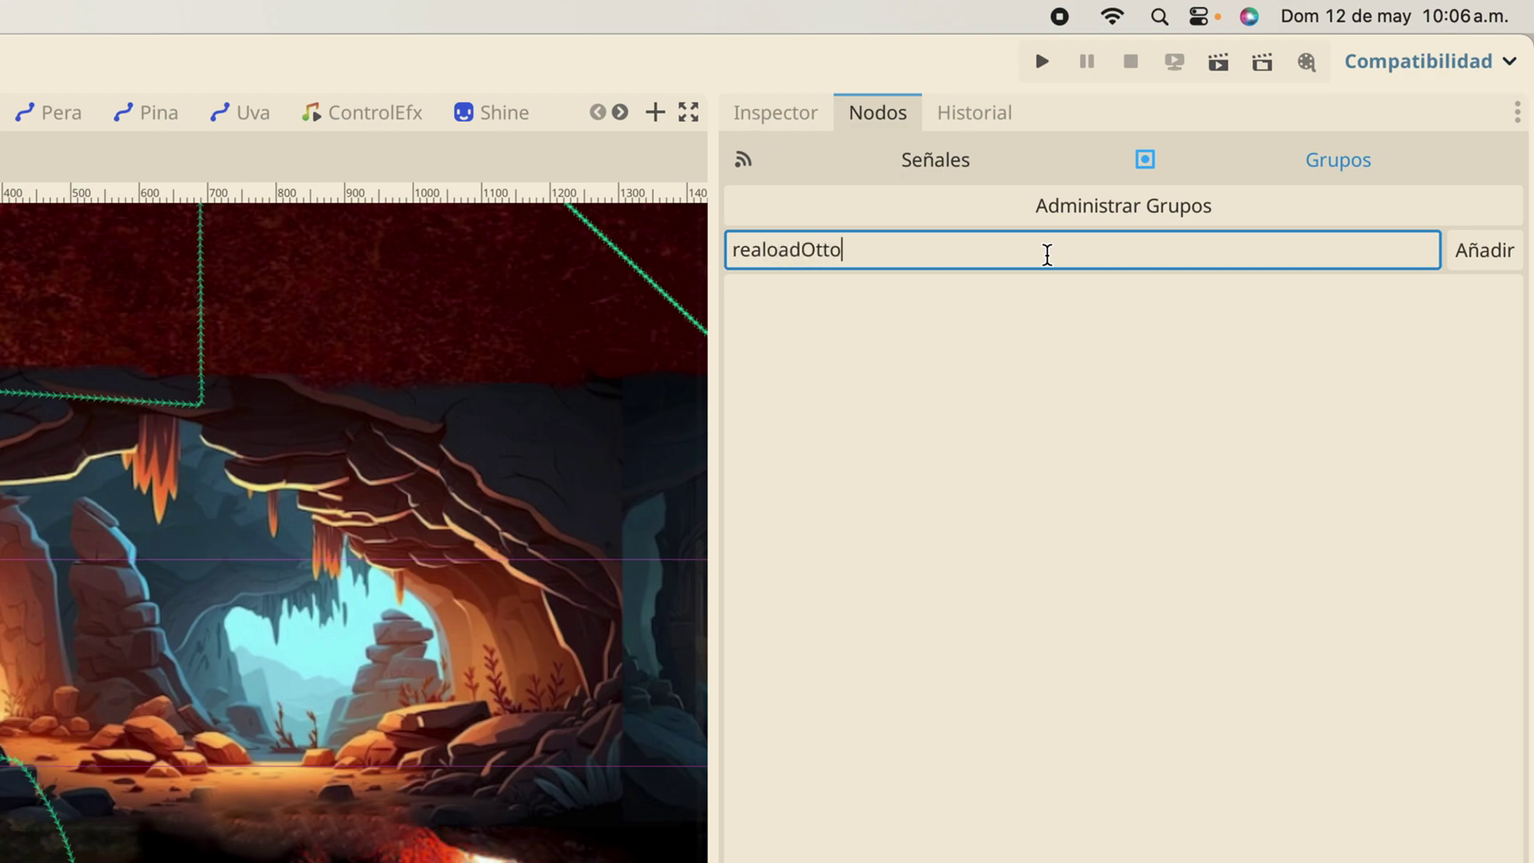
key("Return")
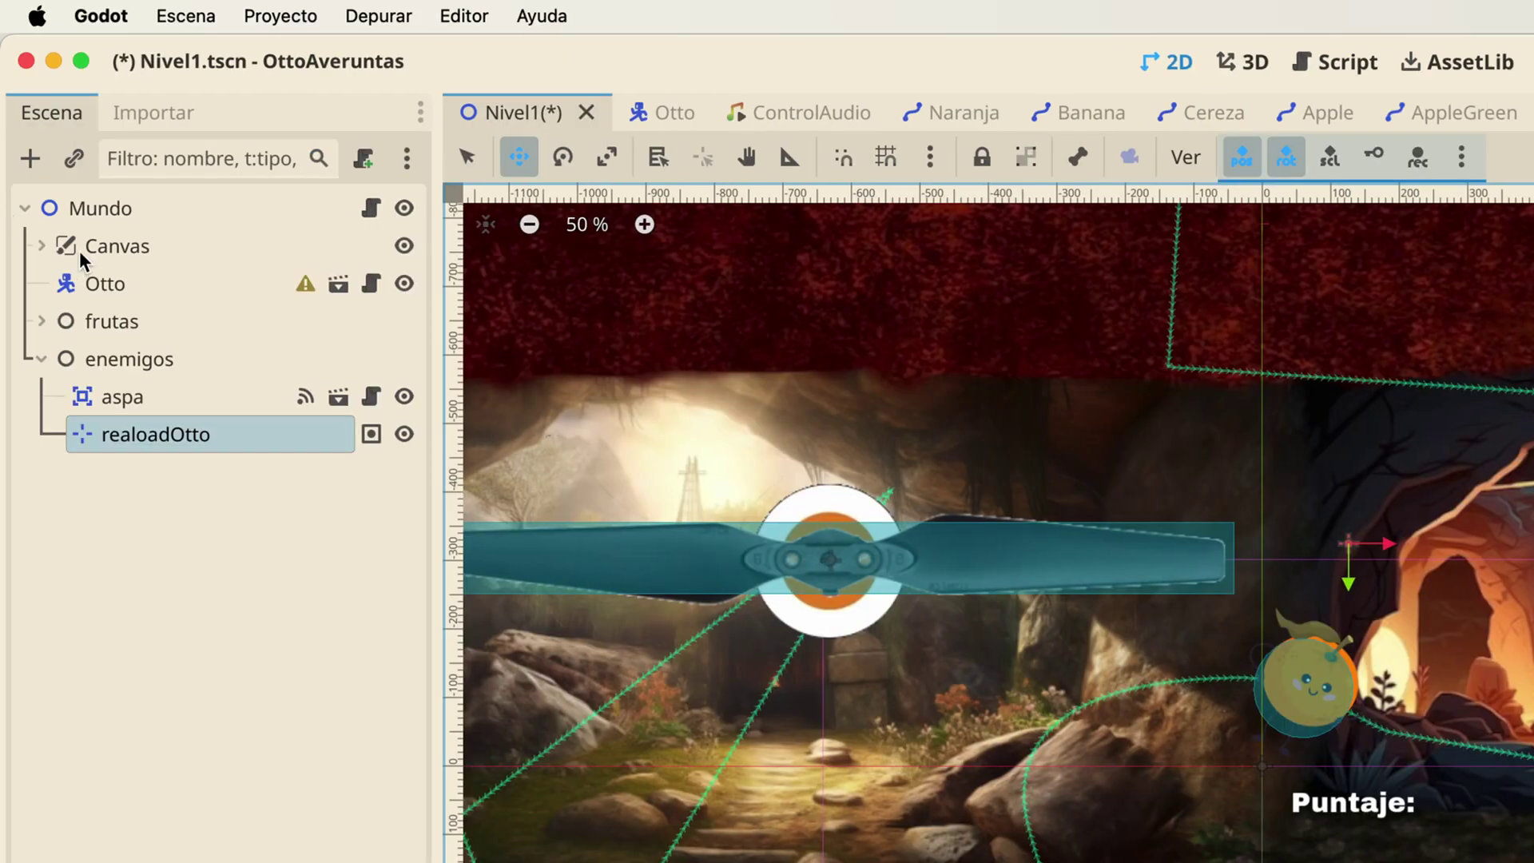
mouse_move(372, 435)
Save Nivel1 and add a '#Cuando 0TTO choca con una fruta' comment in Otto's collision function
key("super+s")
left_click(663, 113)
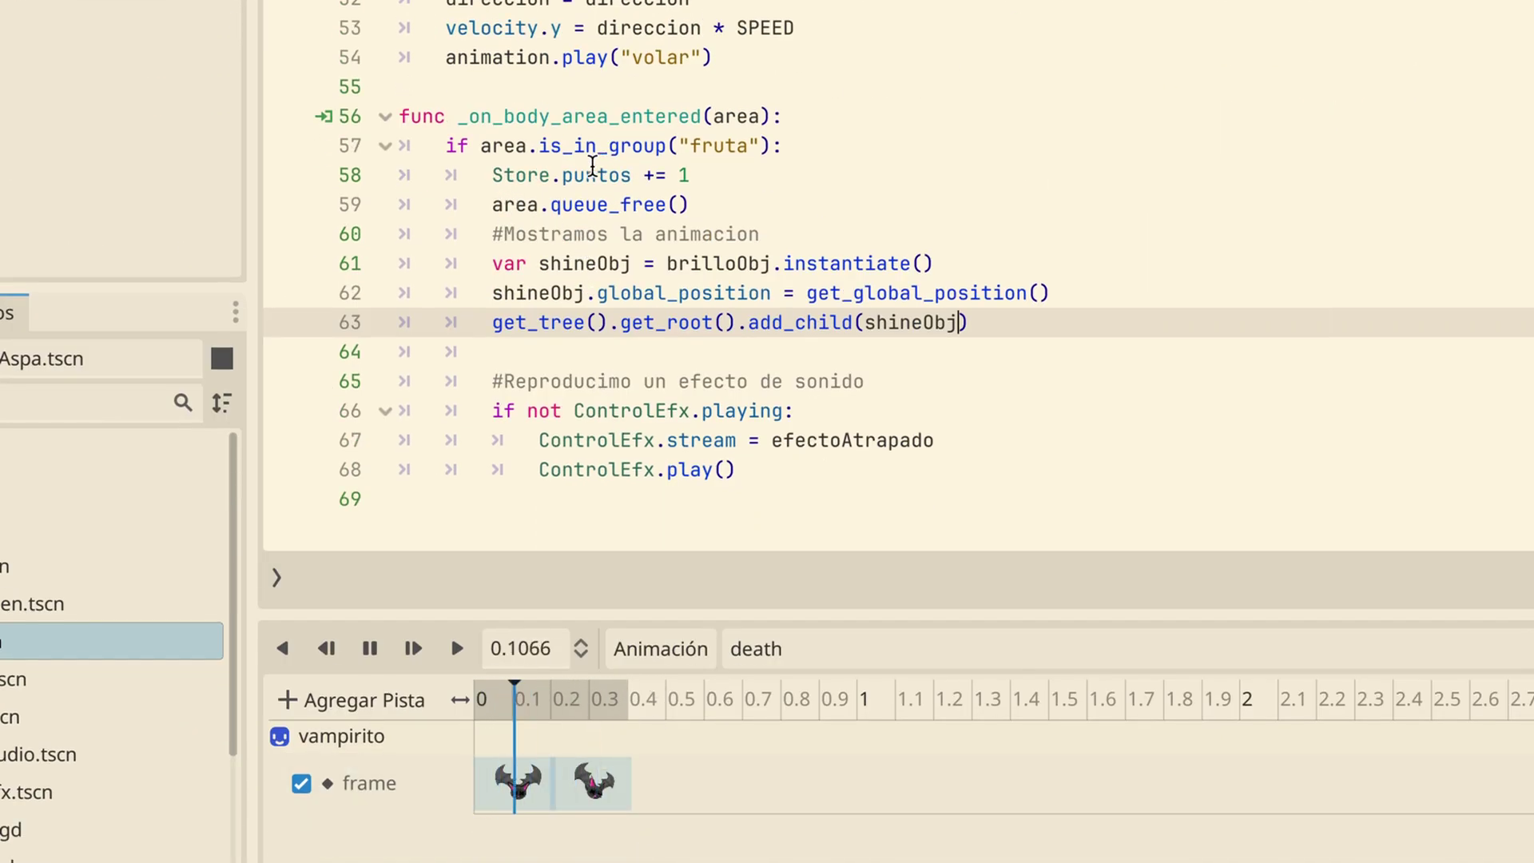
left_click(369, 649)
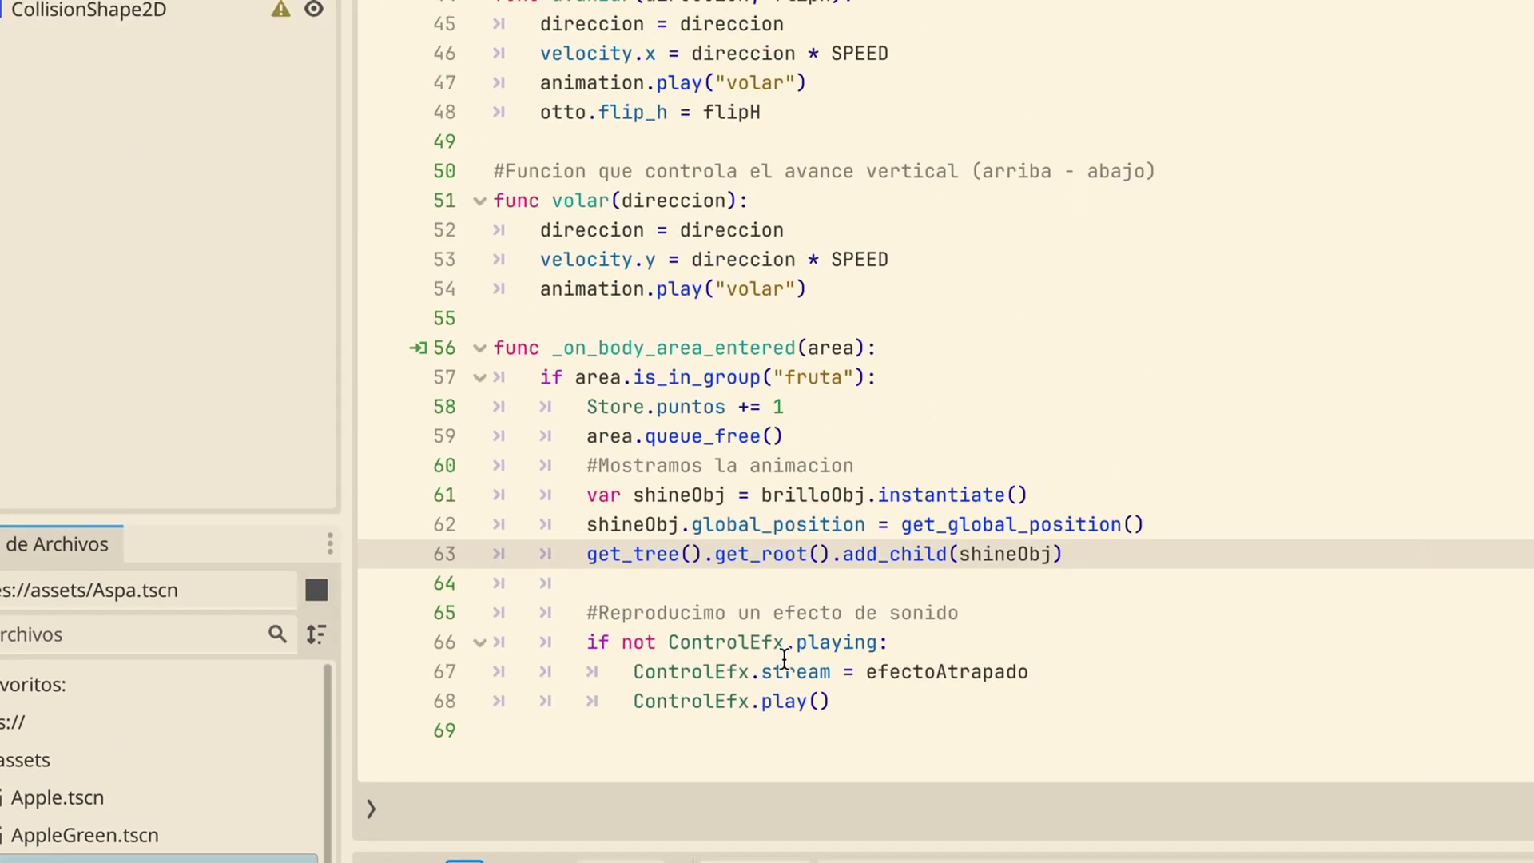
left_click(845, 703)
key("Return")
key("BackSpace")
key("BackSpace")
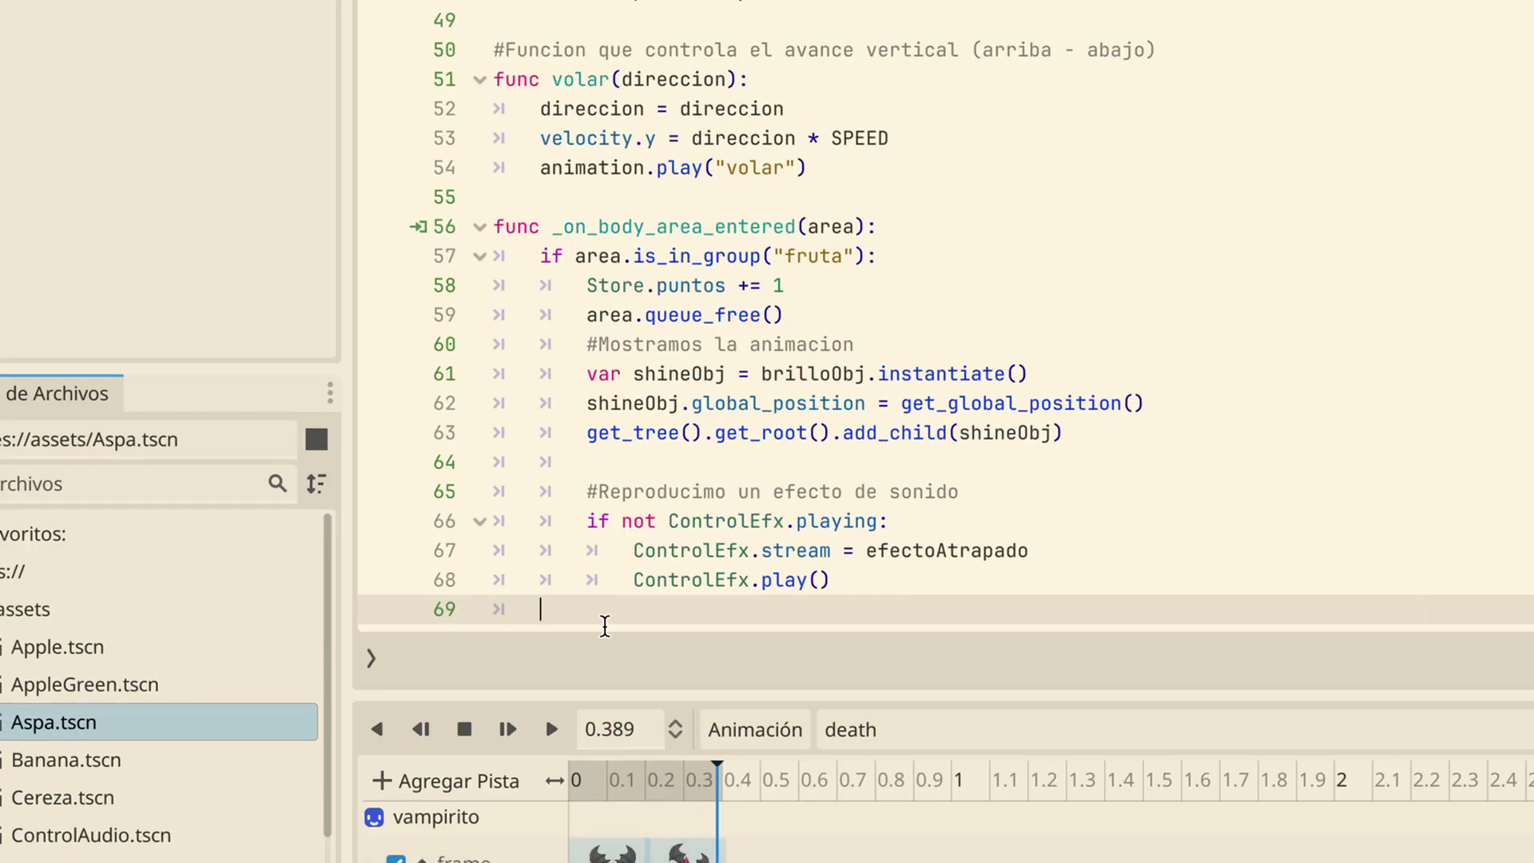
left_click(888, 229)
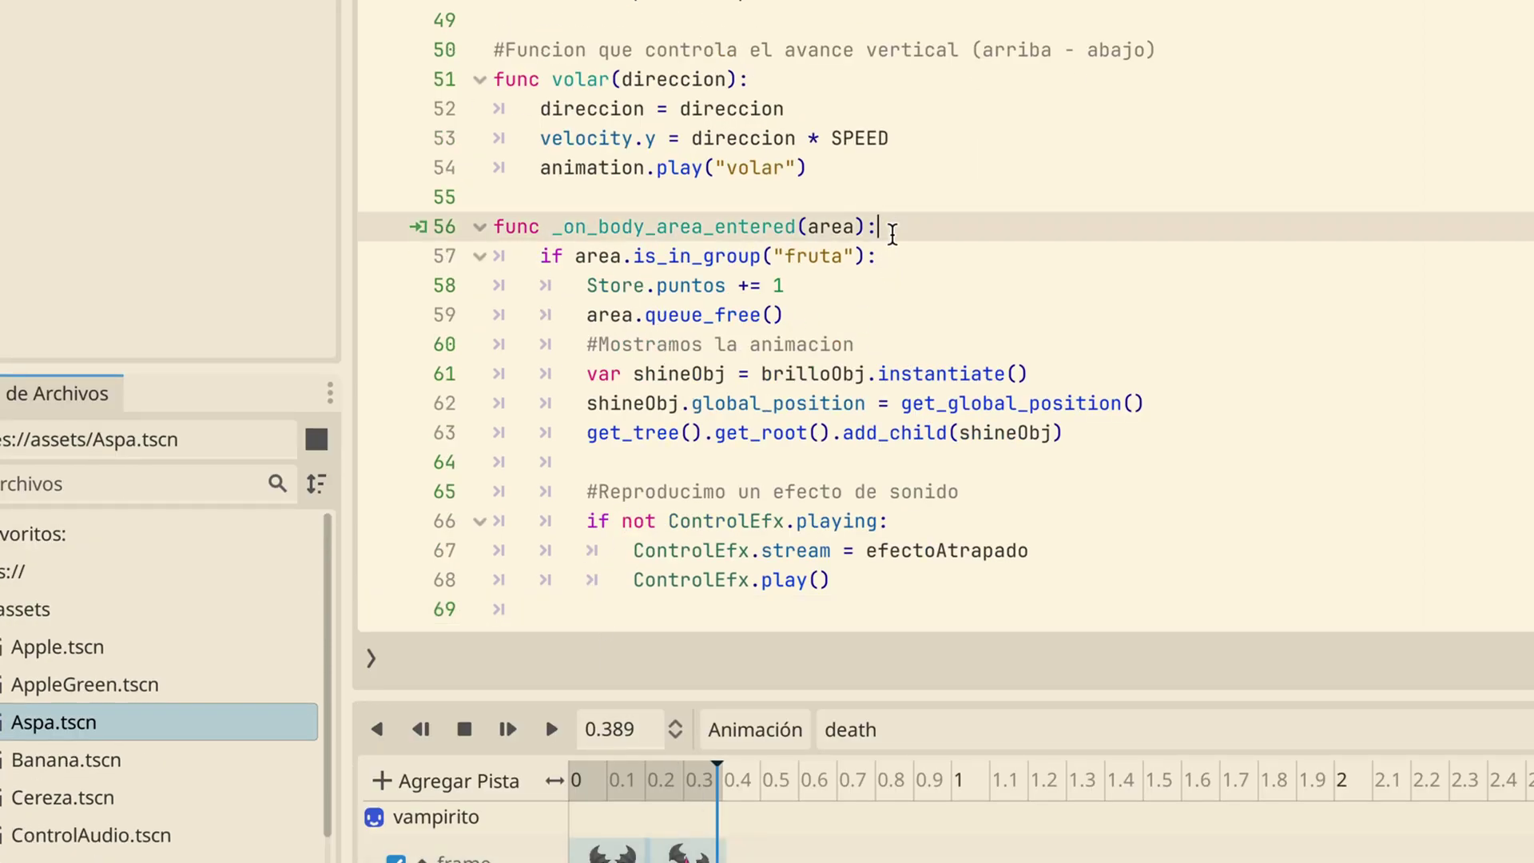
key("Return")
type("#Cuando 0TTO choca con una fr")
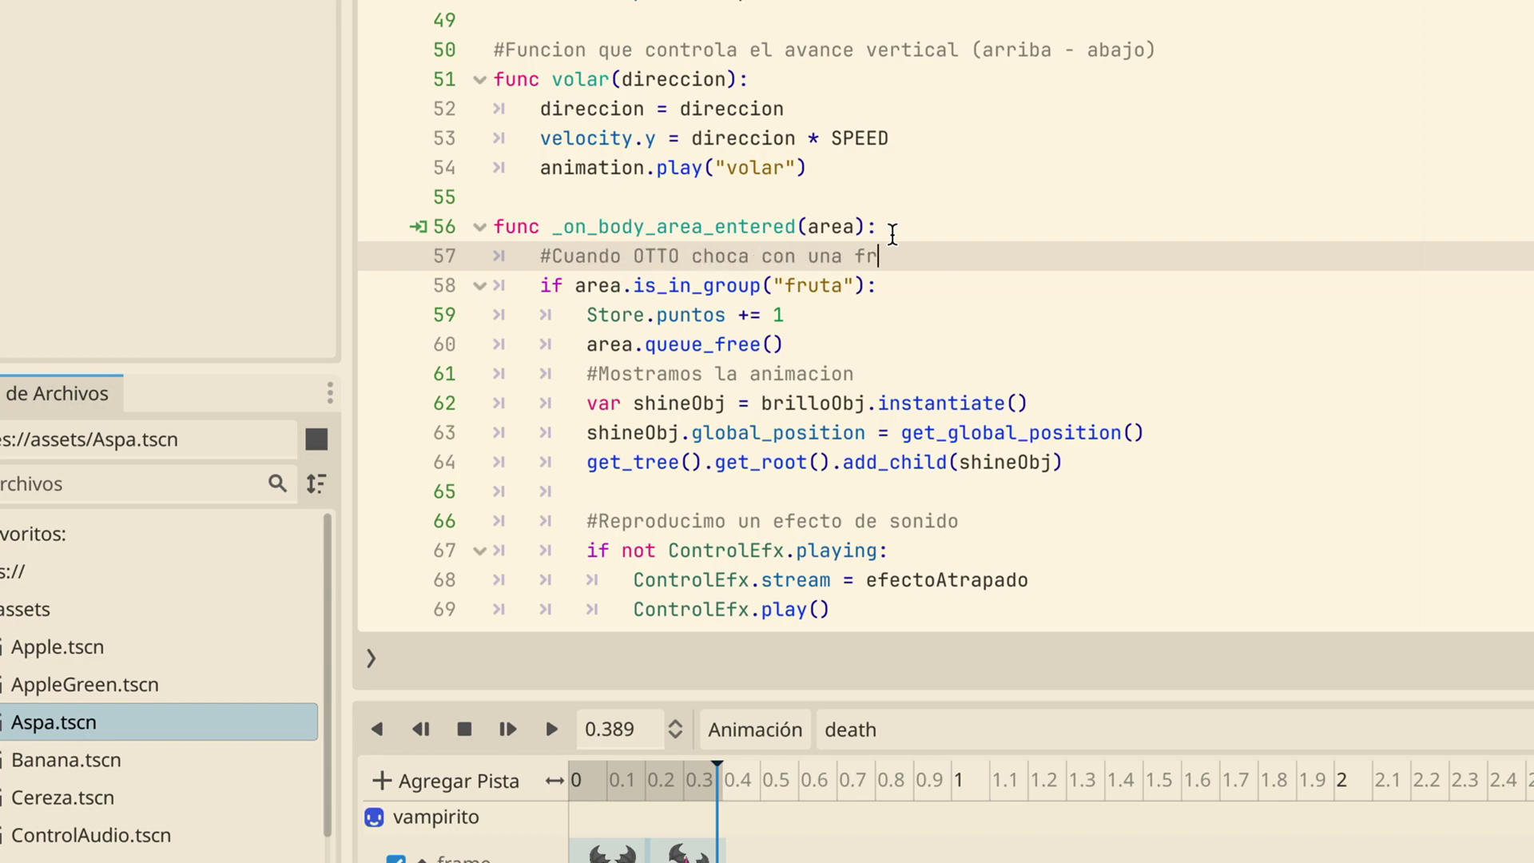
type("uta")
Add an asterisk separator line and a '#Cuando OTTO choca con un enemigo' comment below it
scroll(889, 313, "down", 1)
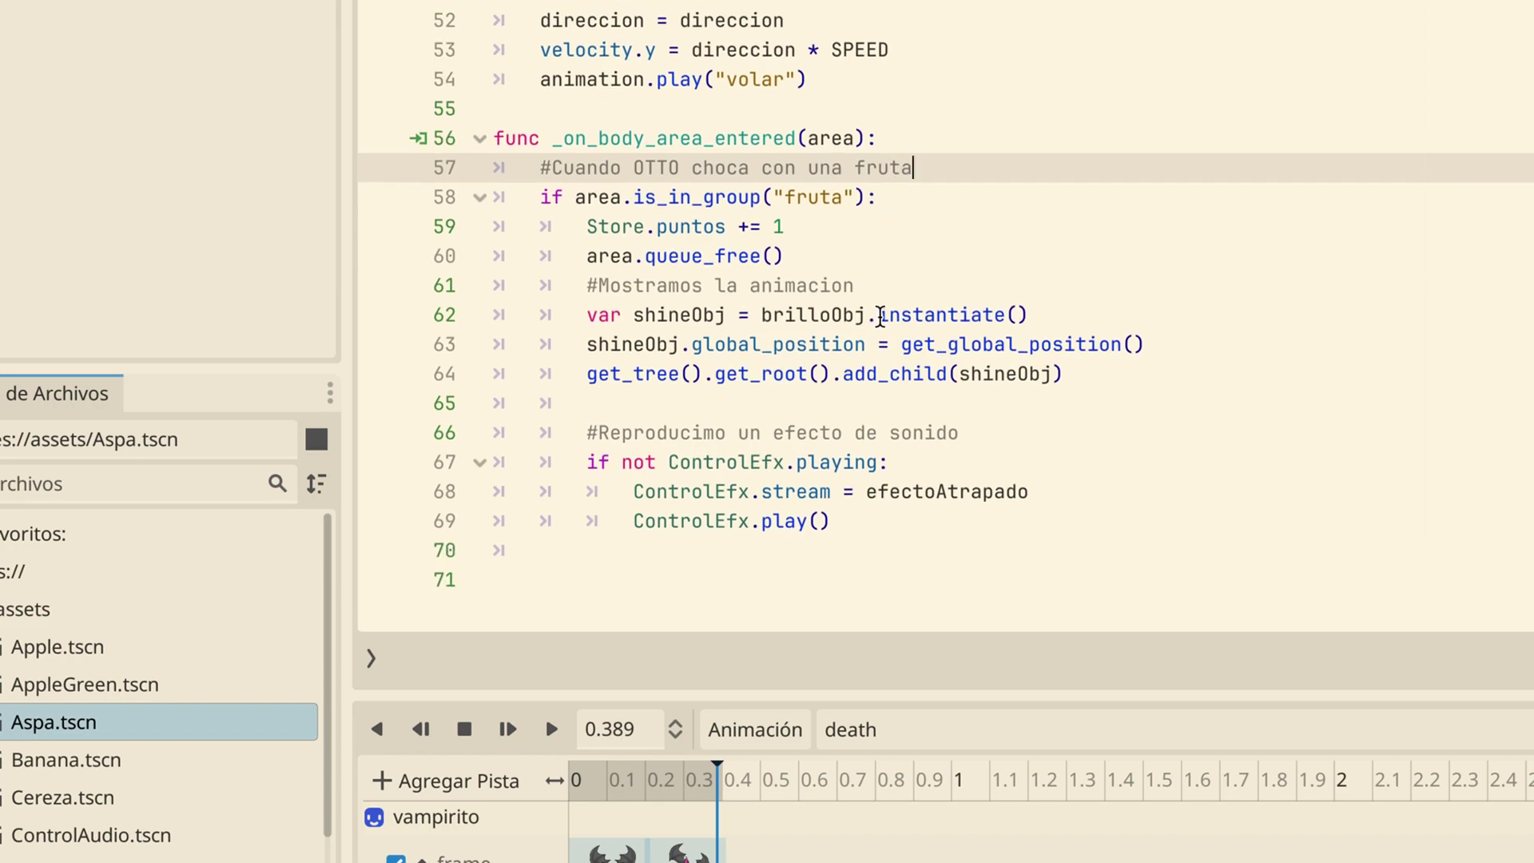
left_click(540, 551)
type("#***************************************")
key("Return")
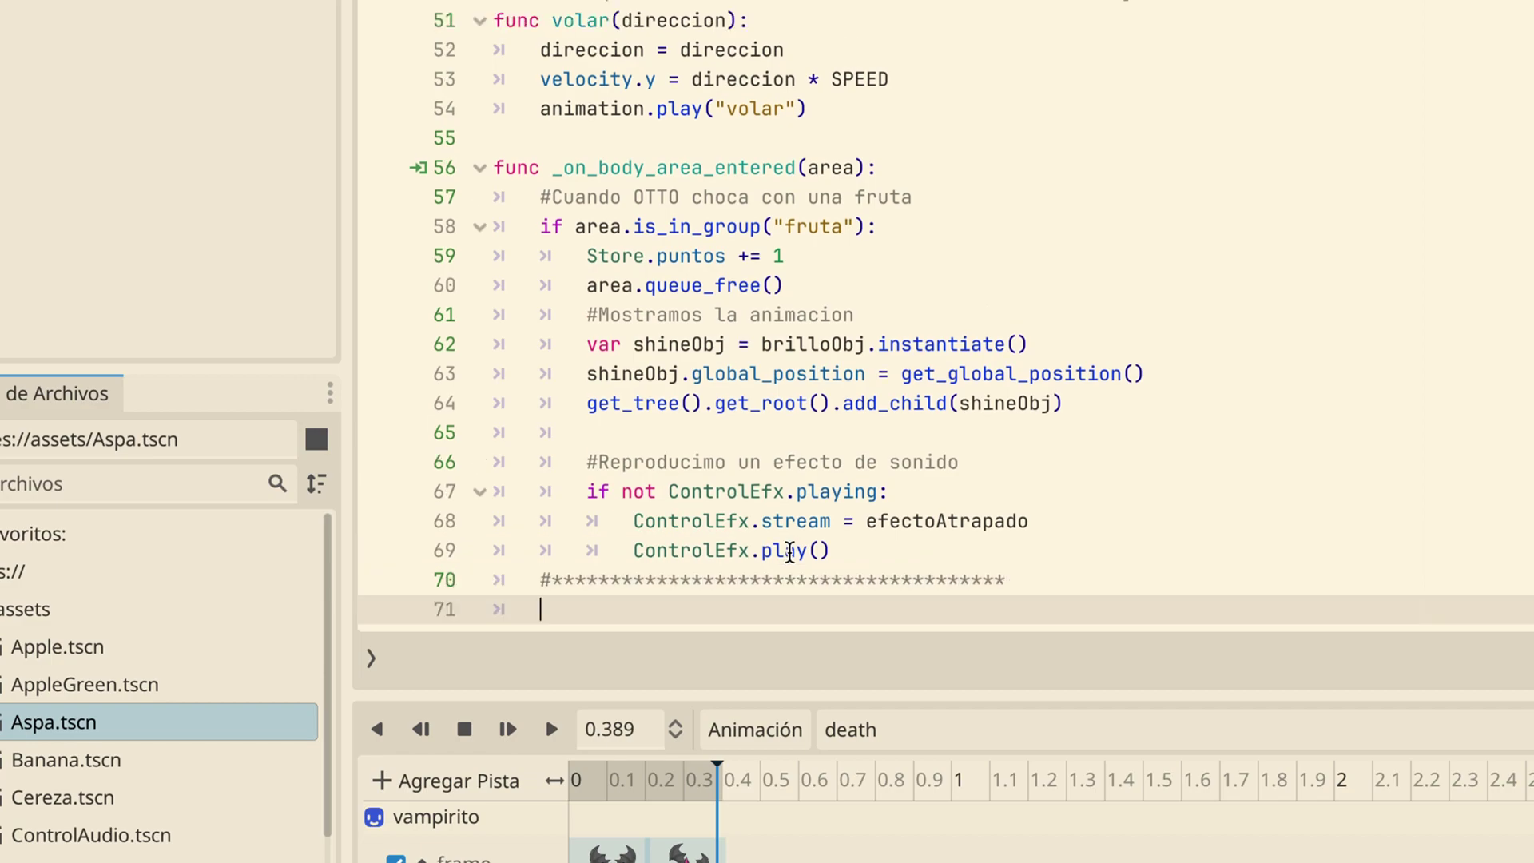
key("Return")
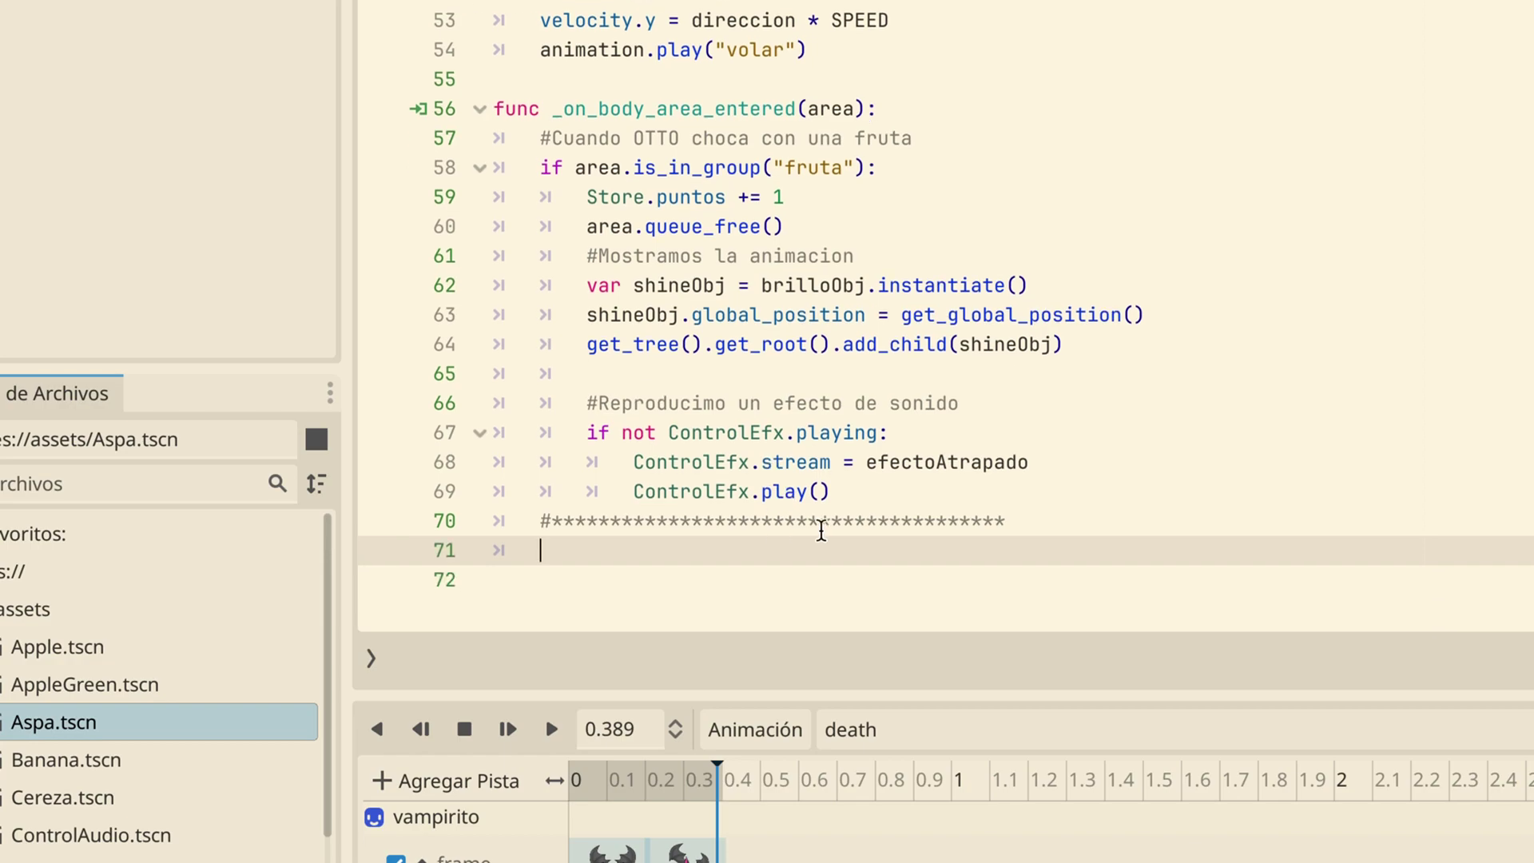
type("#Cuando OTTO choca ccon un enemigo")
key("Return")
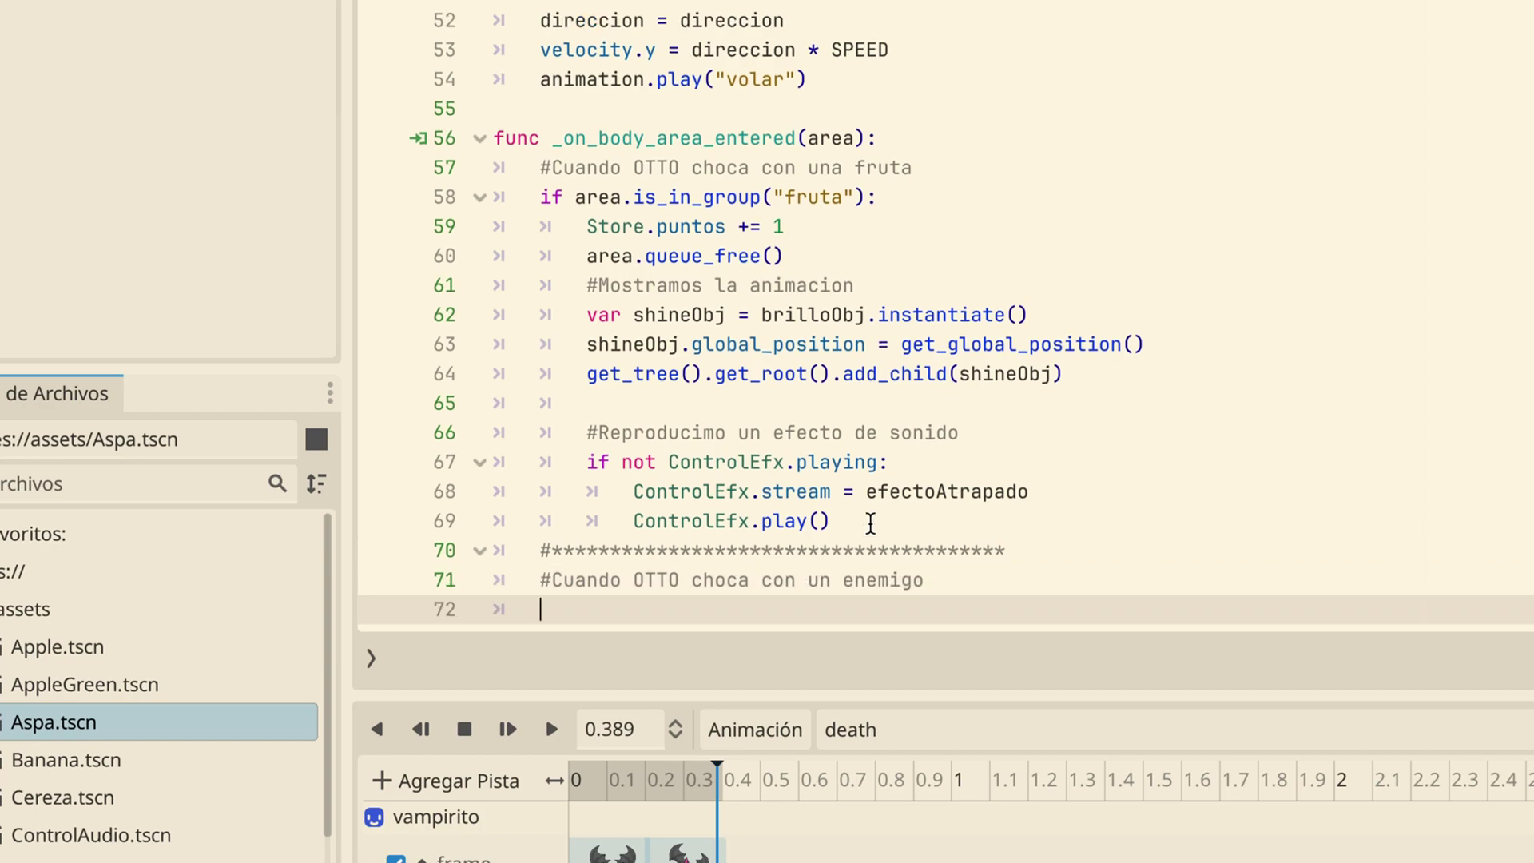
Begin the enemy check by typing if area.is_in_group("
scroll(861, 523, "down", 1)
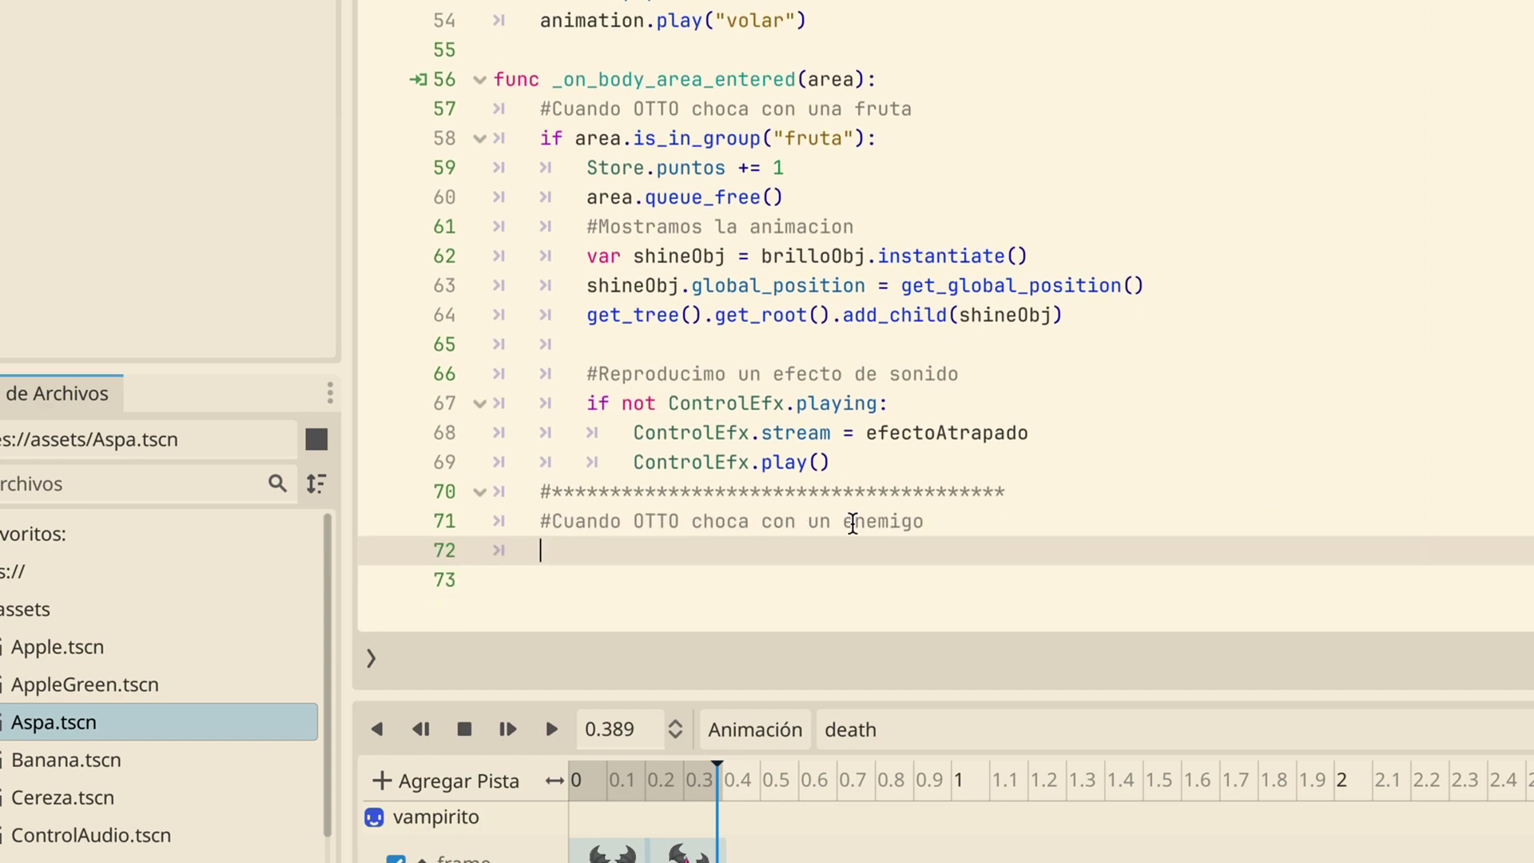
type("if")
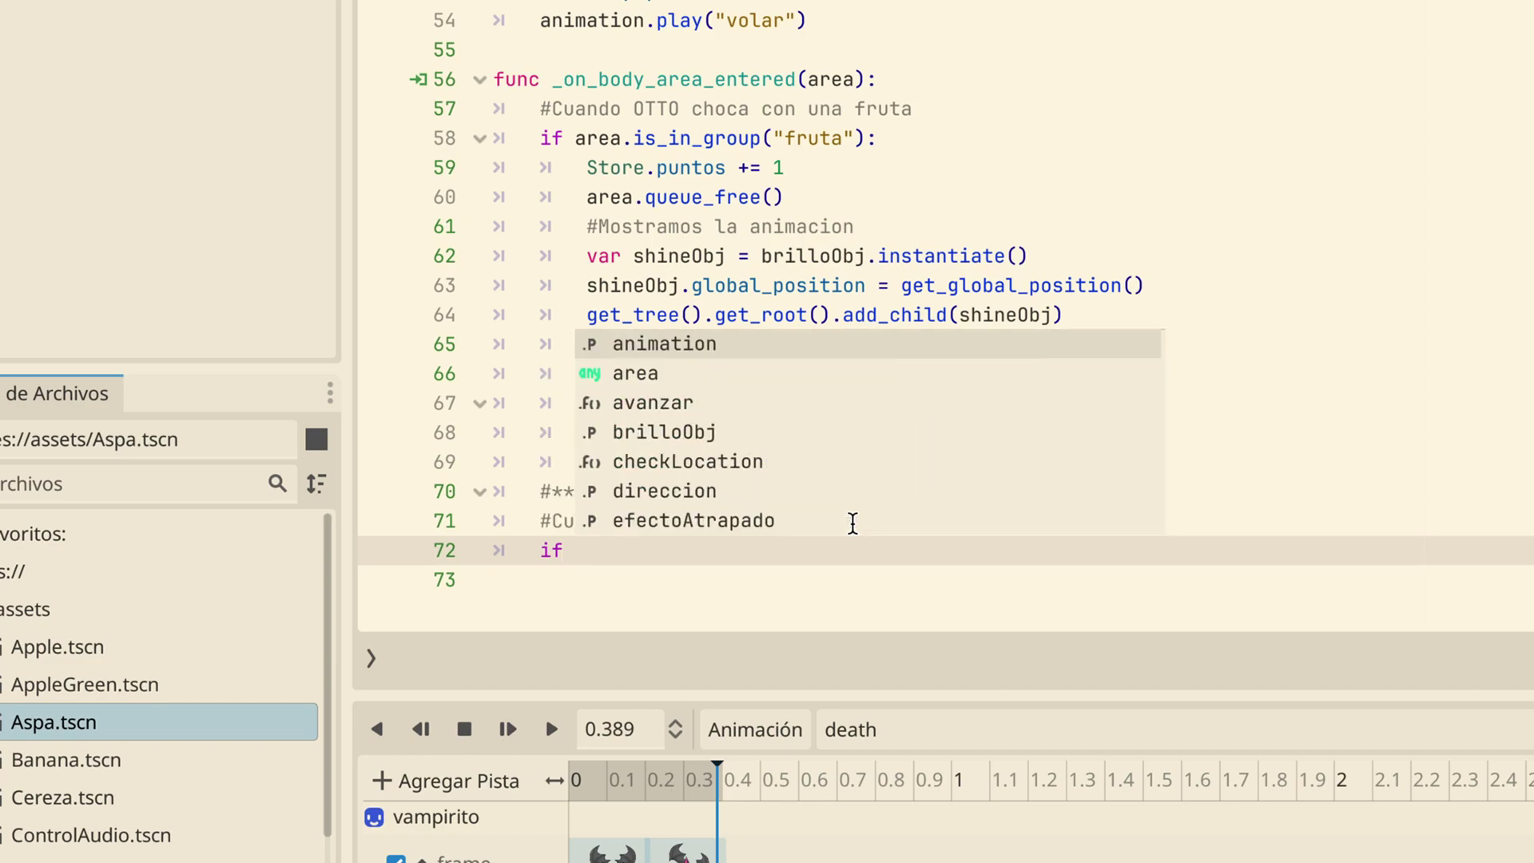
type(" are")
key("Return")
type("is_in")
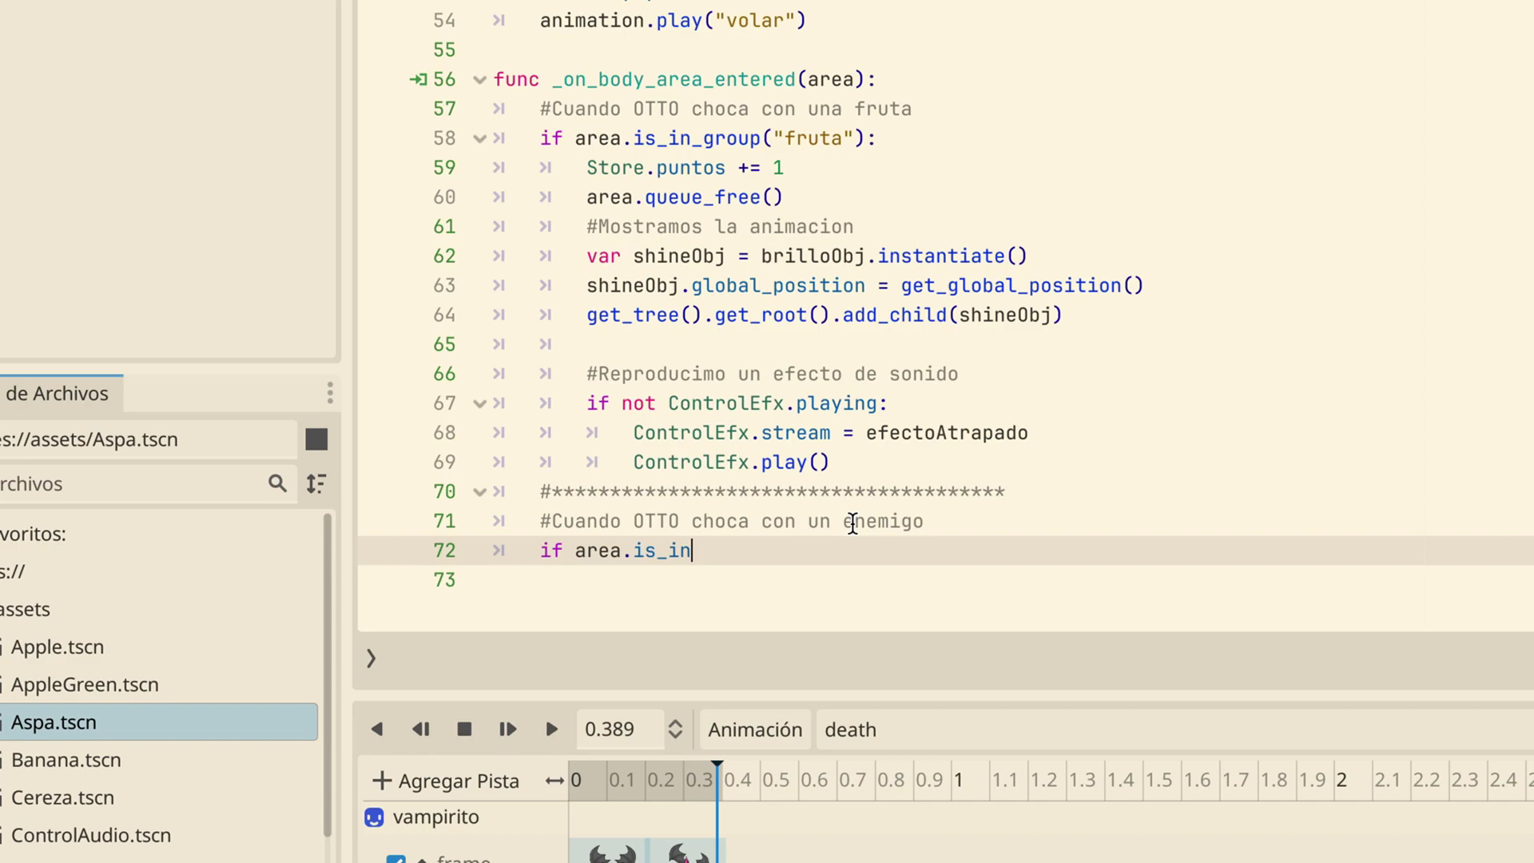
type("_gro")
type("up(")
type("\"")
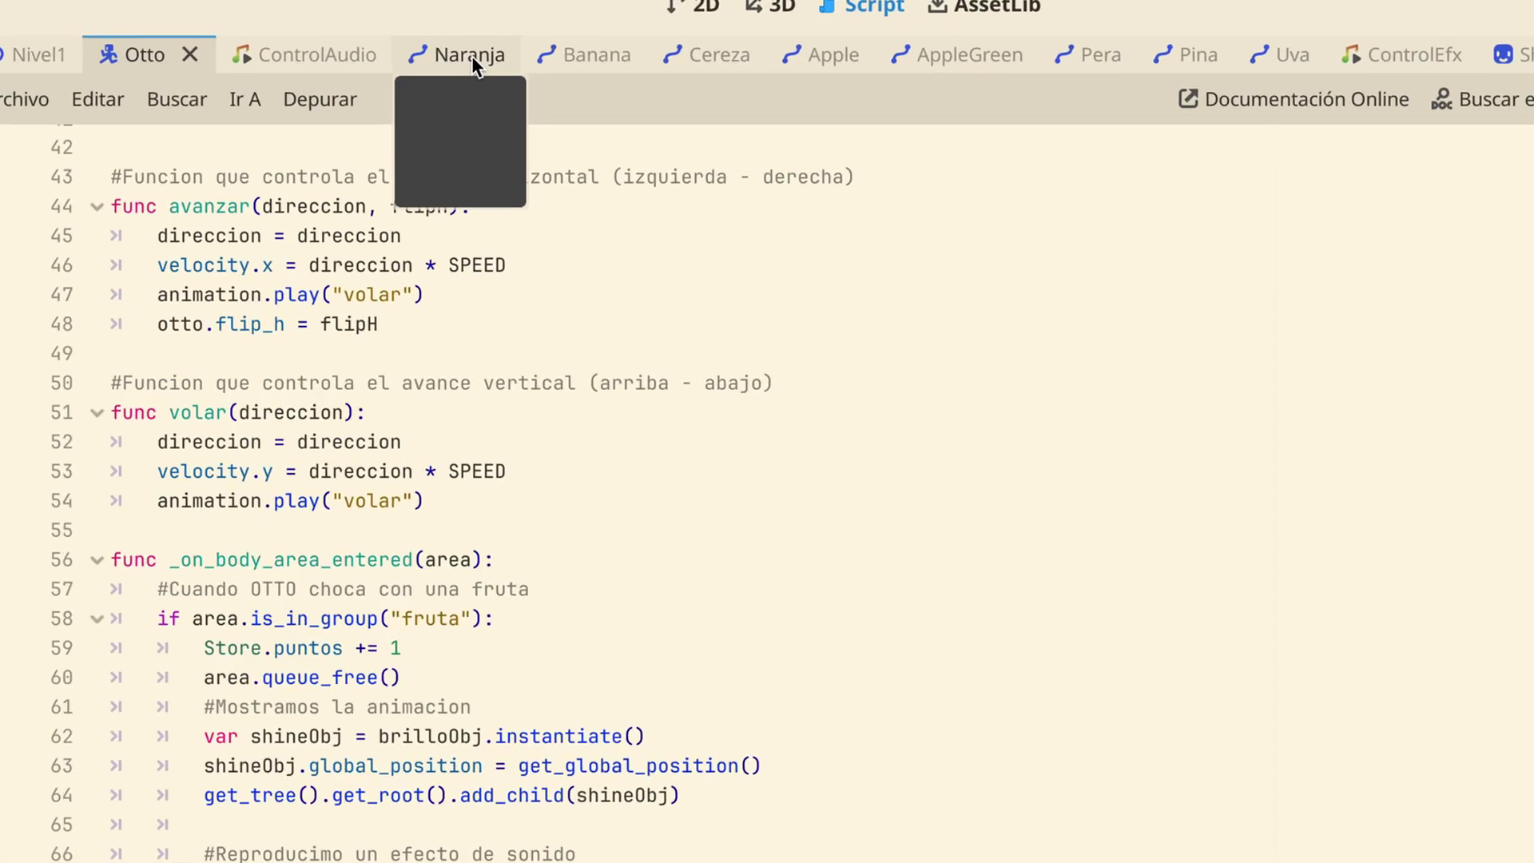
Close the Naranja, Banana, Cereza, Apple, AppleGreen, Pera, Pina and Uva script tabs
left_click(472, 58)
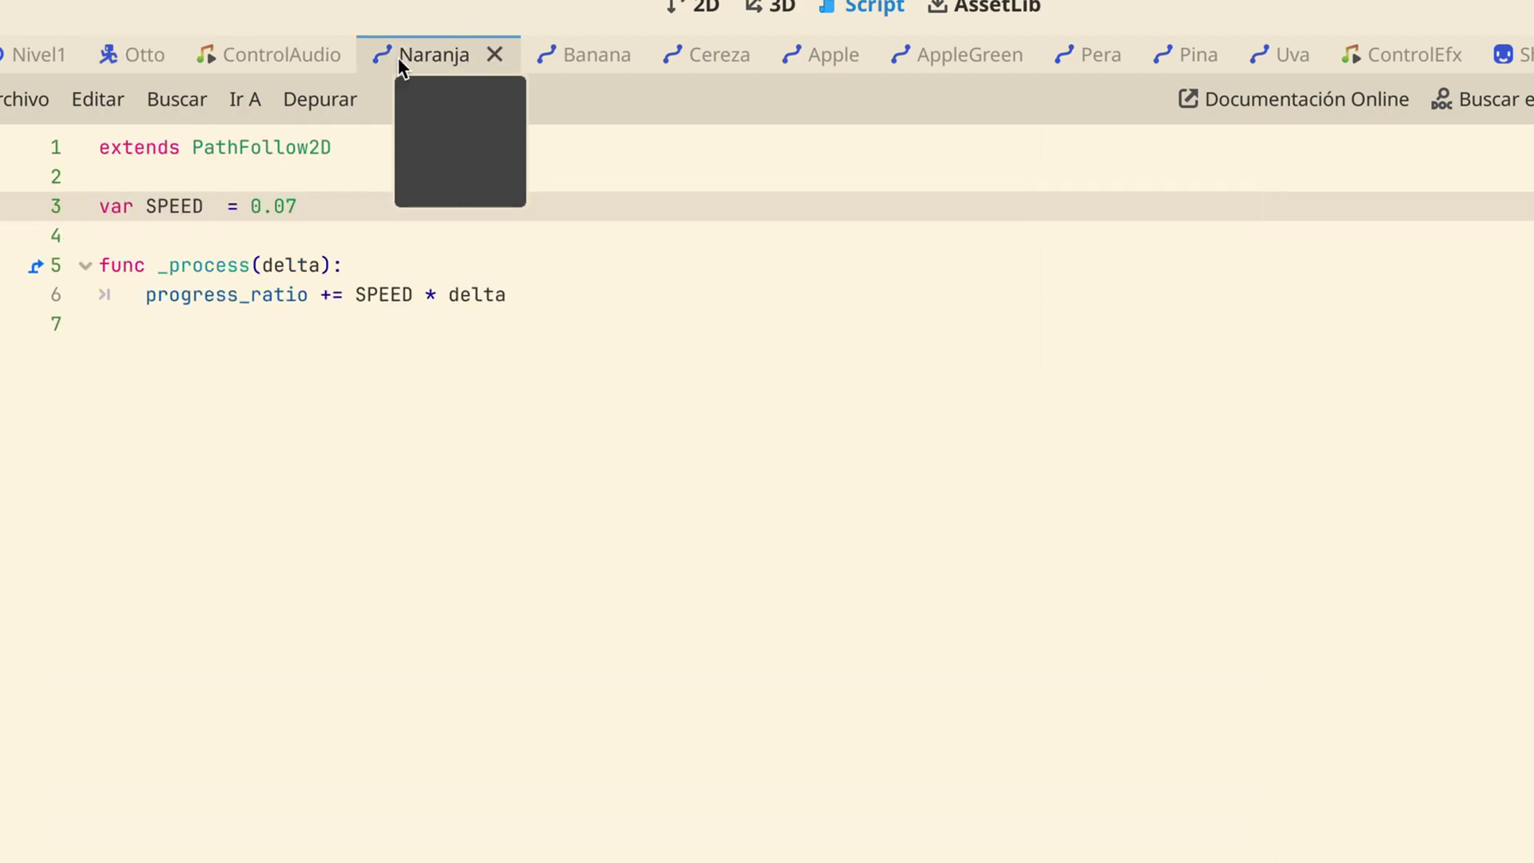
left_click(496, 56)
left_click(479, 56)
left_click(491, 56)
left_click(486, 54)
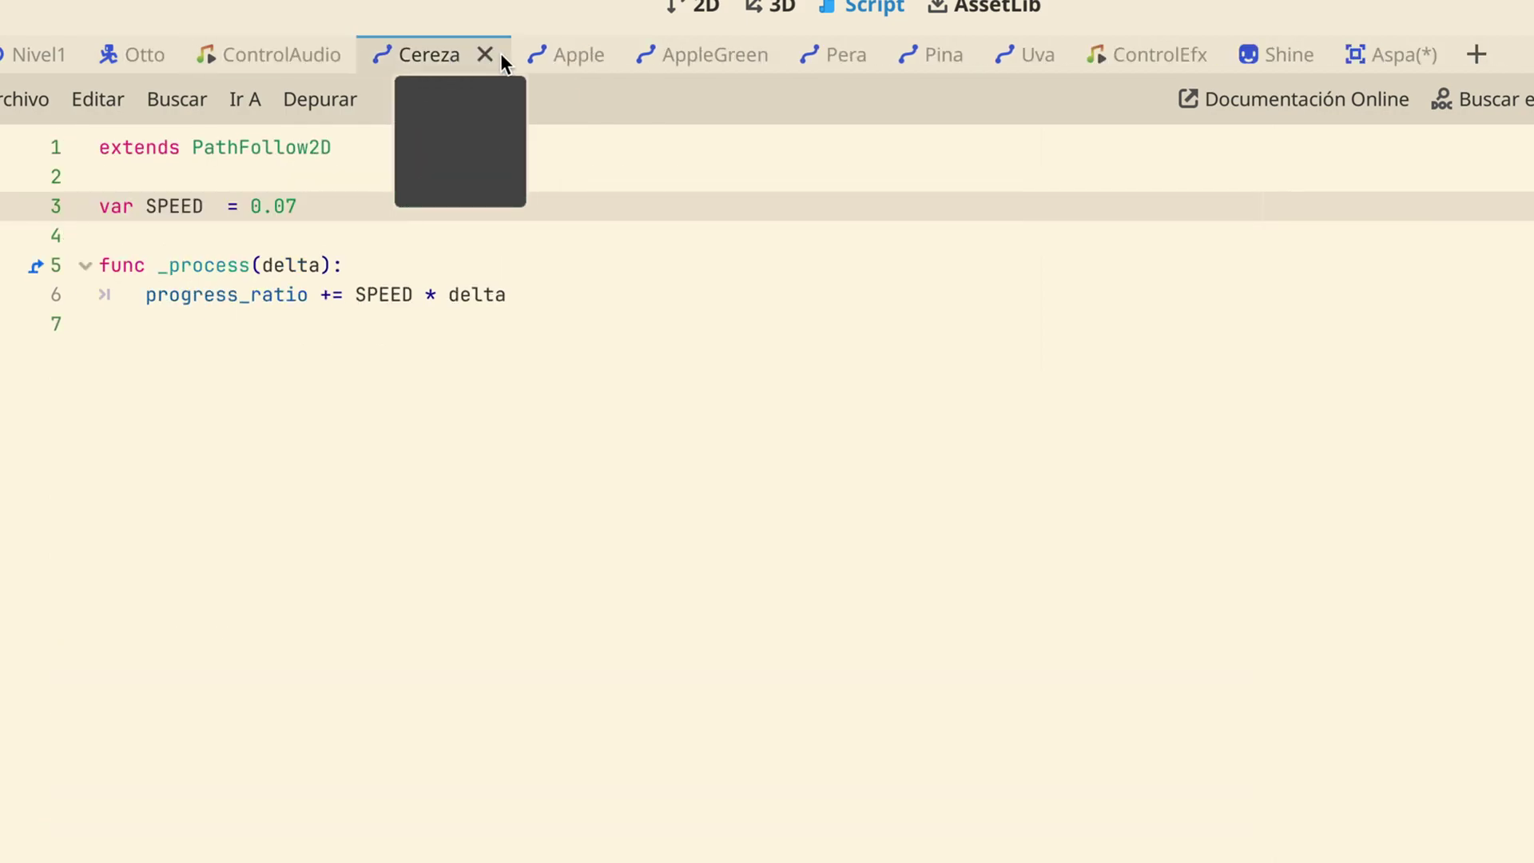
left_click(489, 54)
left_click(487, 53)
left_click(493, 51)
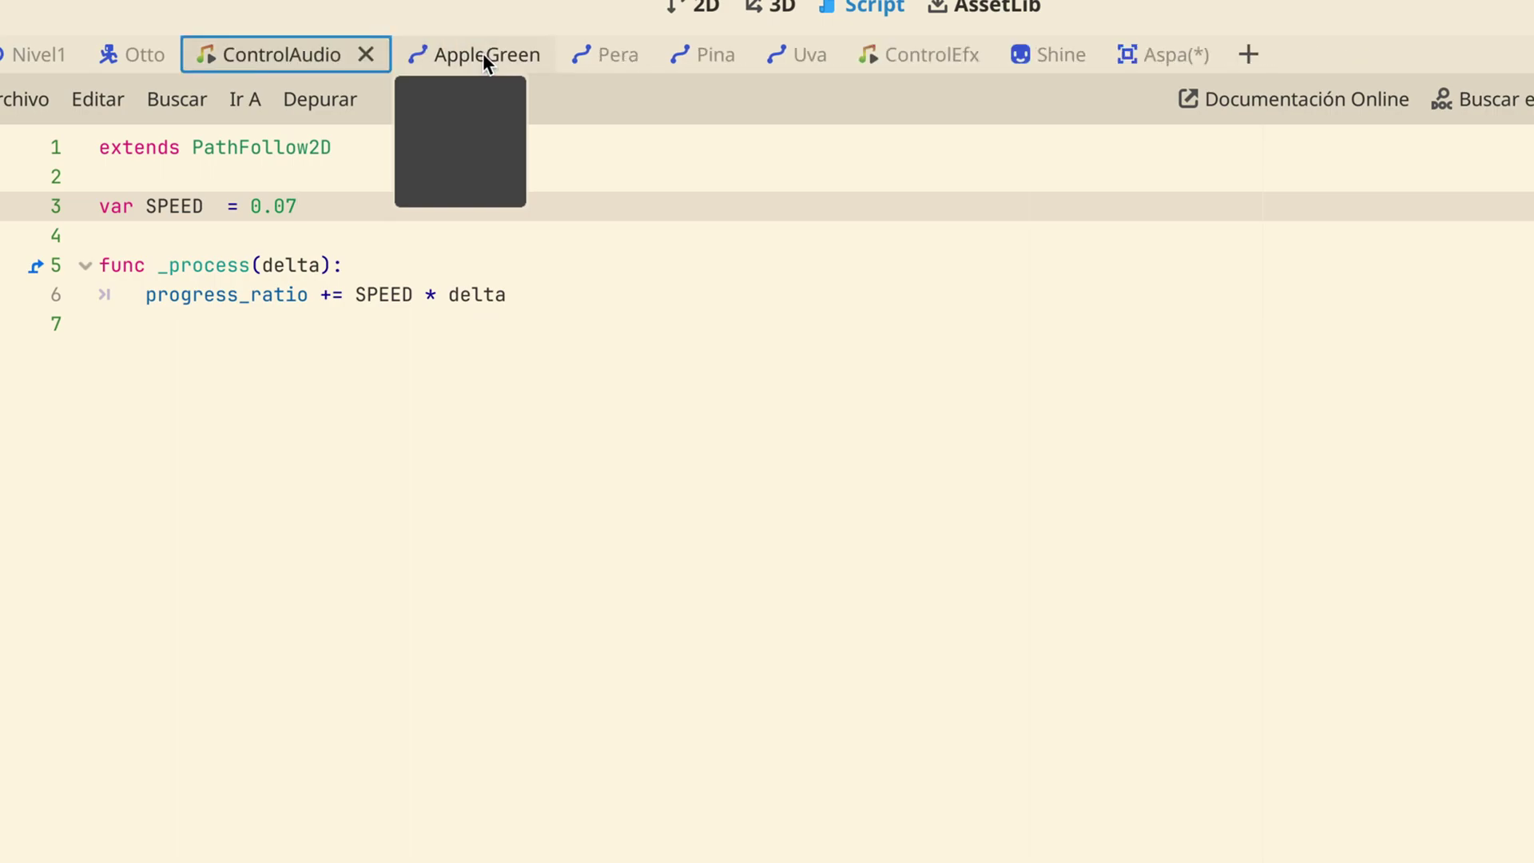
left_click(530, 56)
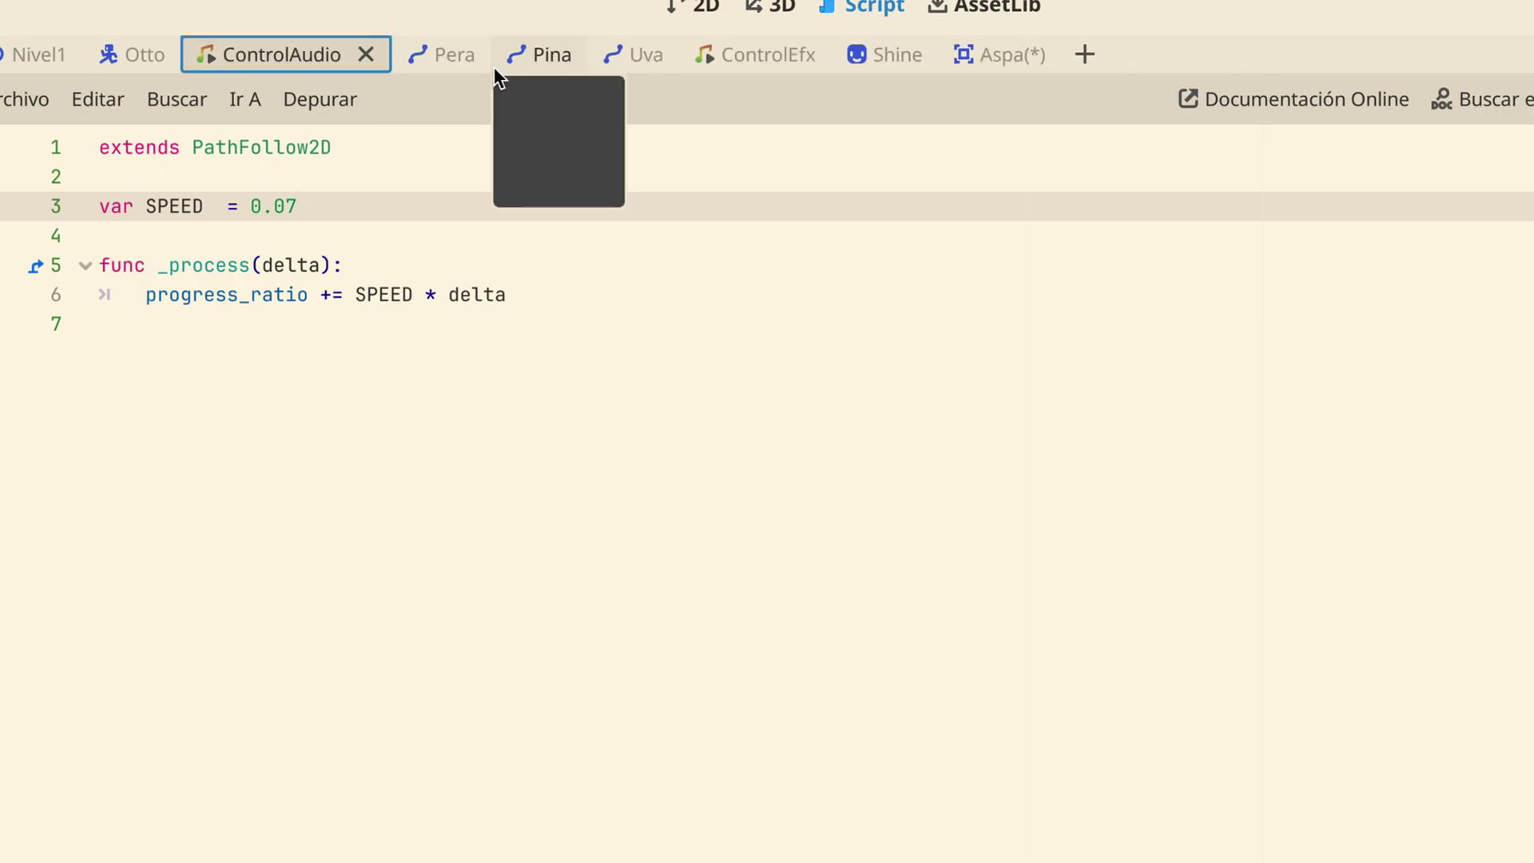
left_click(464, 54)
left_click(480, 56)
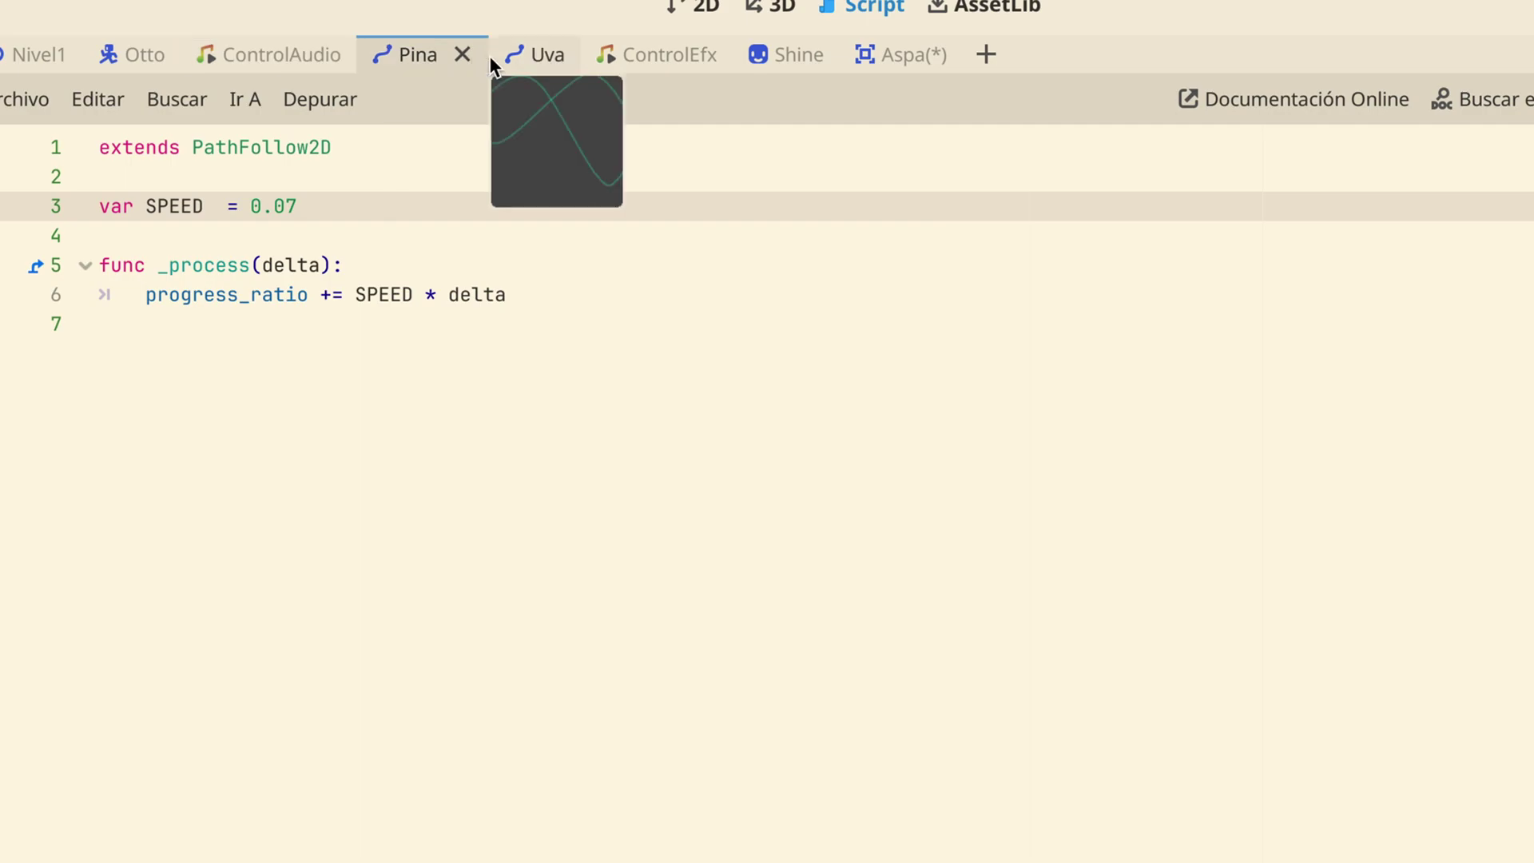
left_click(467, 53)
left_click(462, 56)
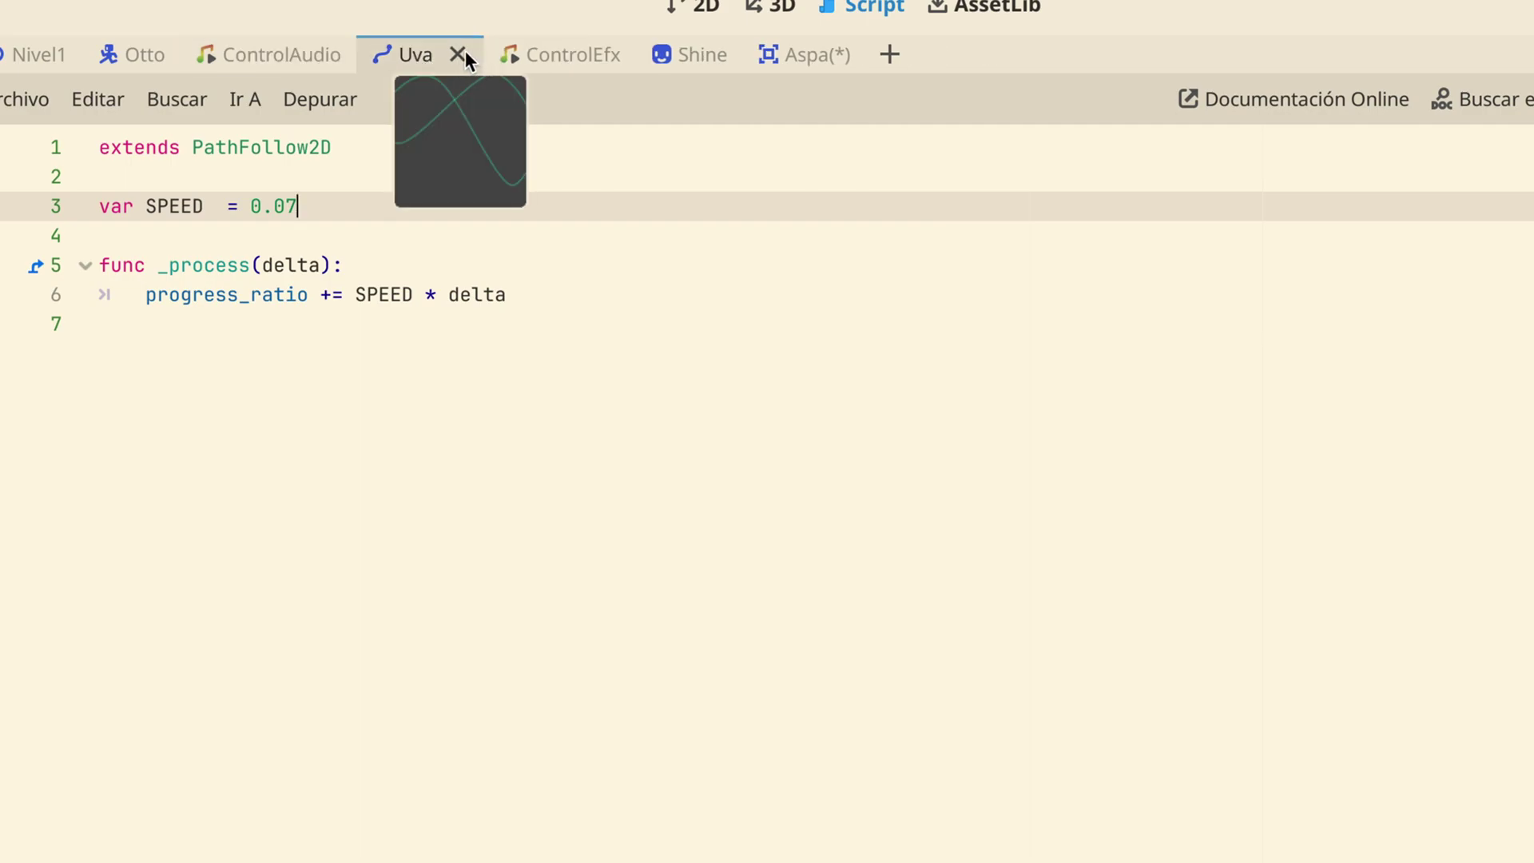
left_click(465, 53)
Complete Otto's check as if area.is_in_group("enemigo"): with a new indented line below
left_click(712, 55)
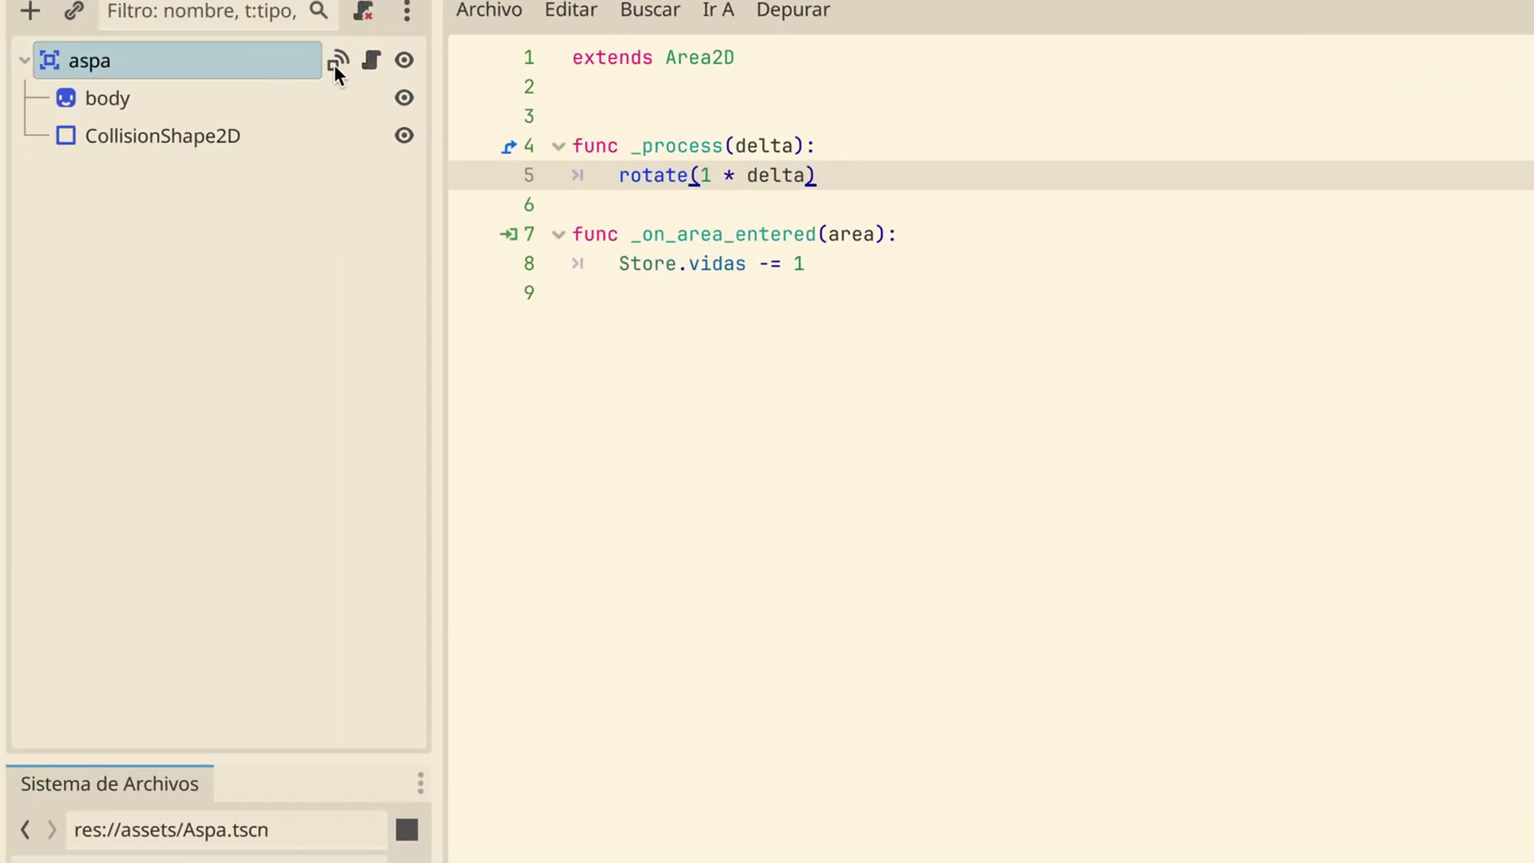
mouse_move(334, 64)
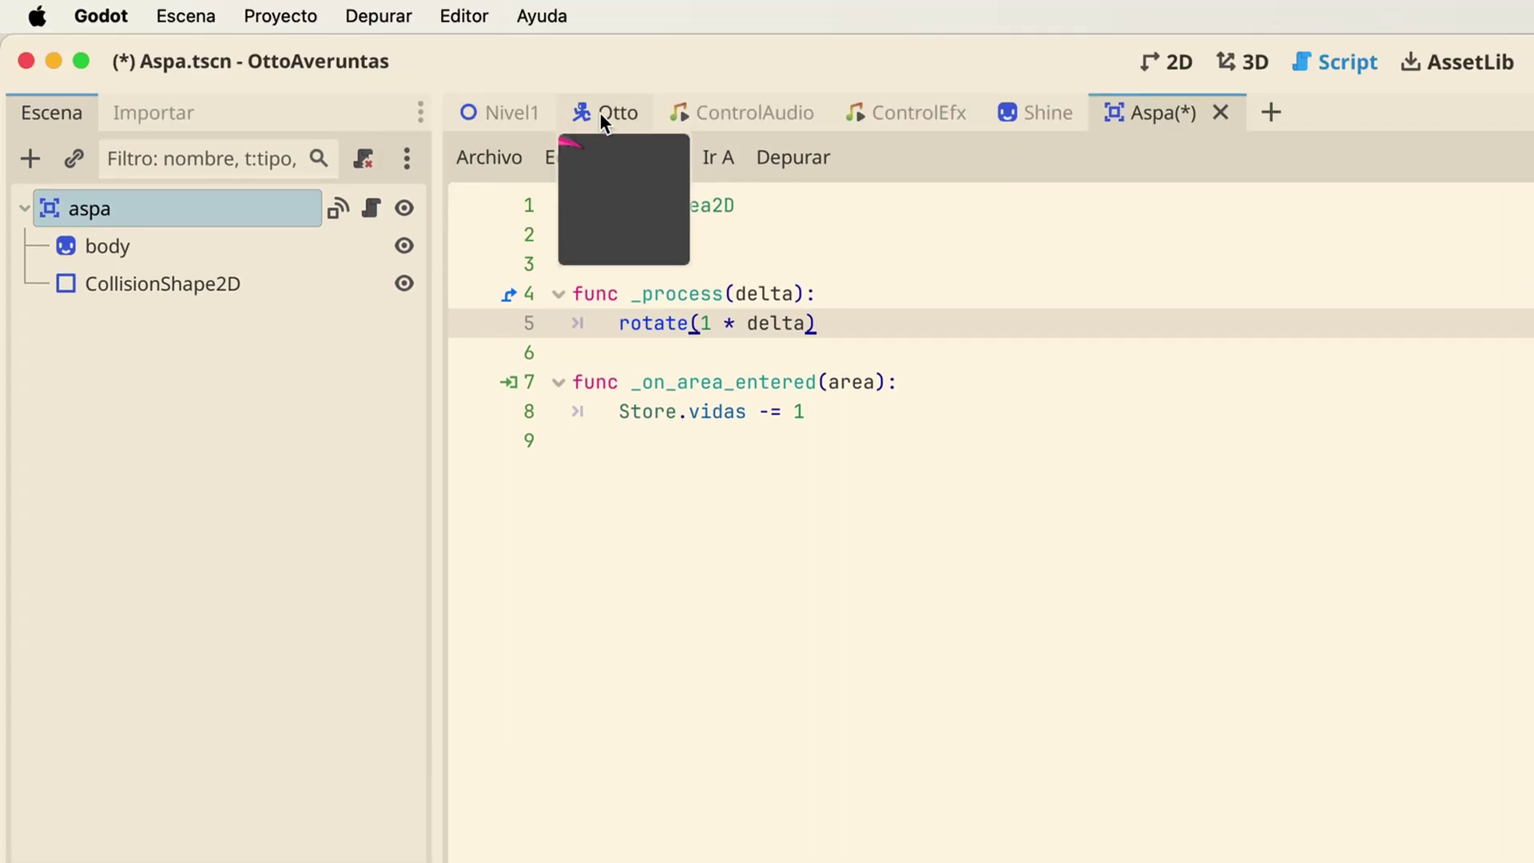
left_click(599, 112)
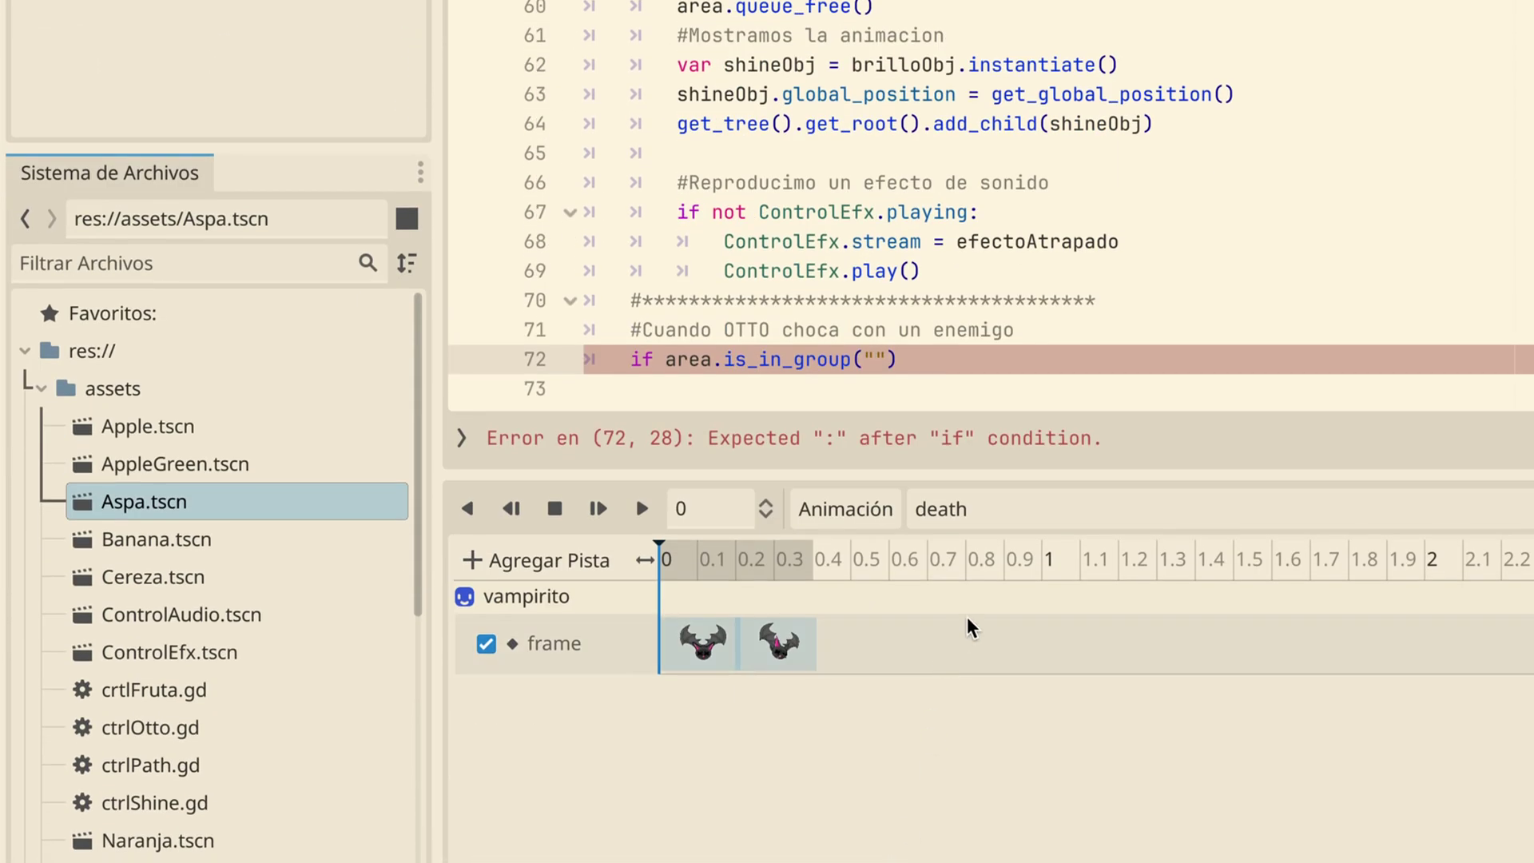
type("enemigo")
left_click(1009, 368)
type(":")
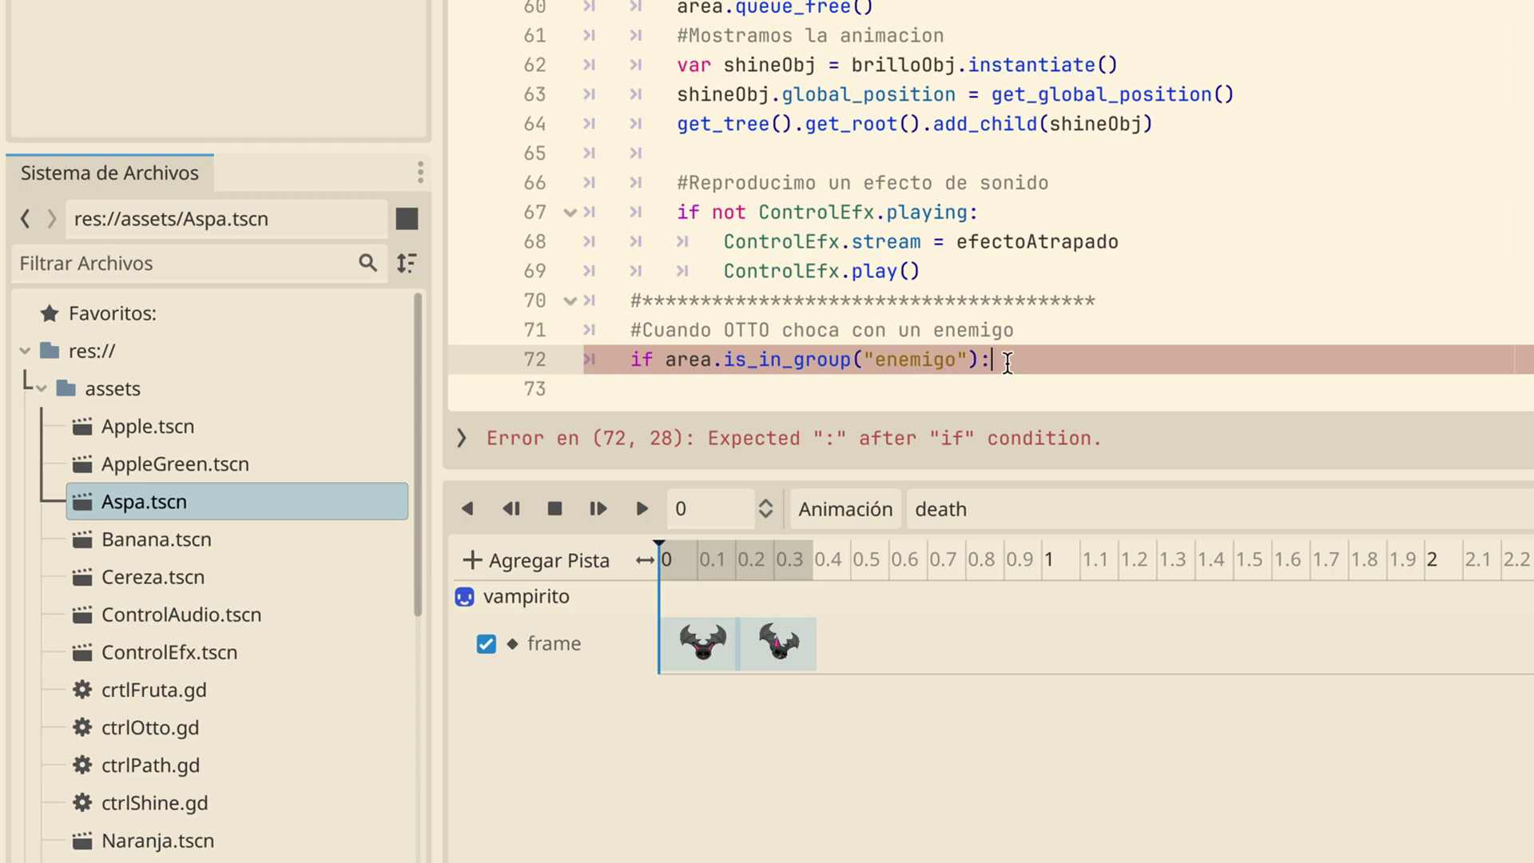
key("Return")
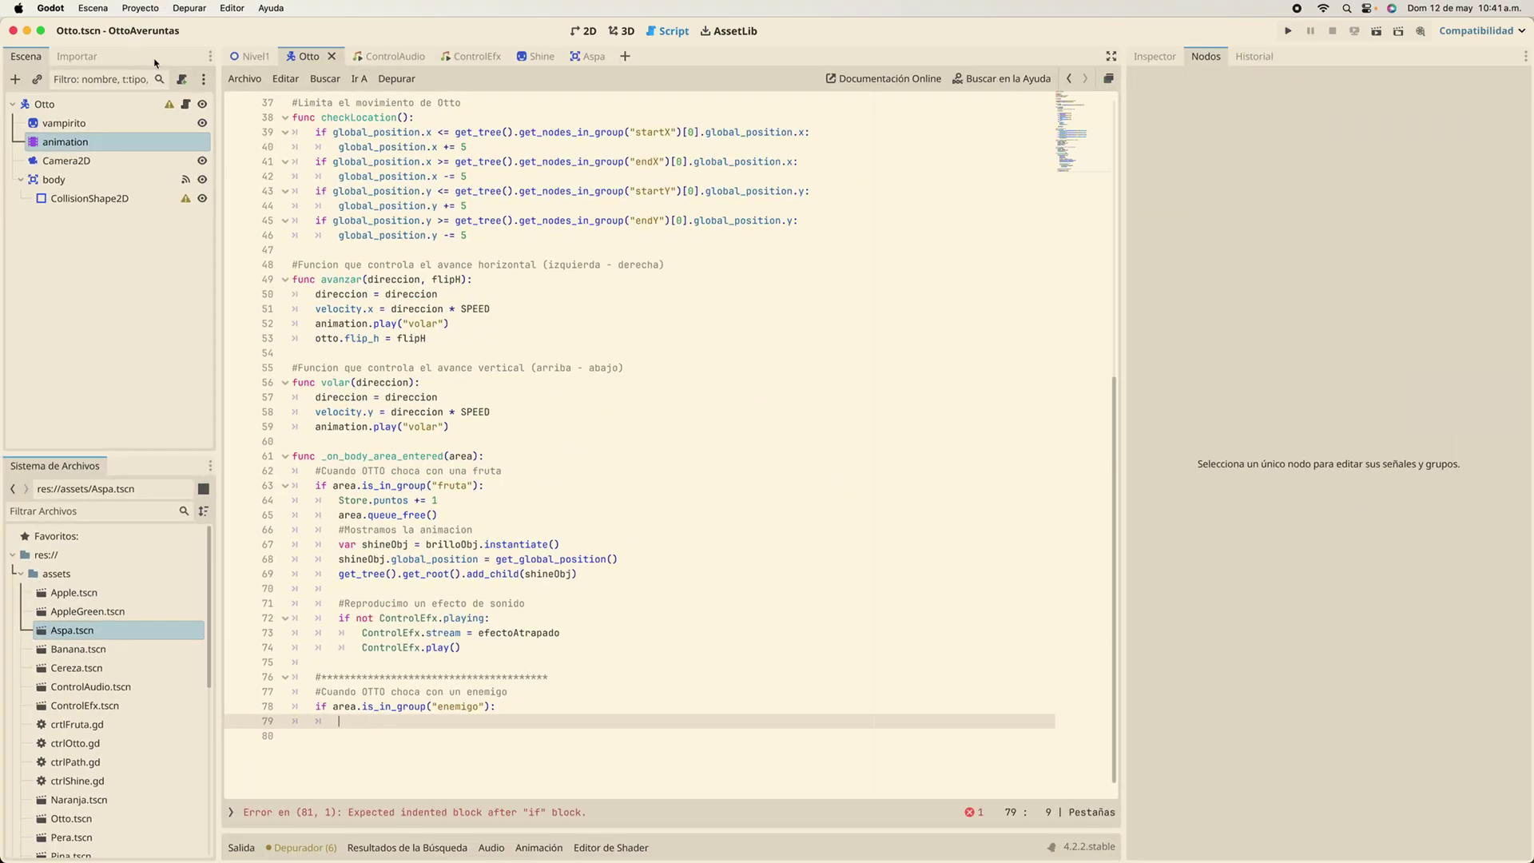
left_click(251, 56)
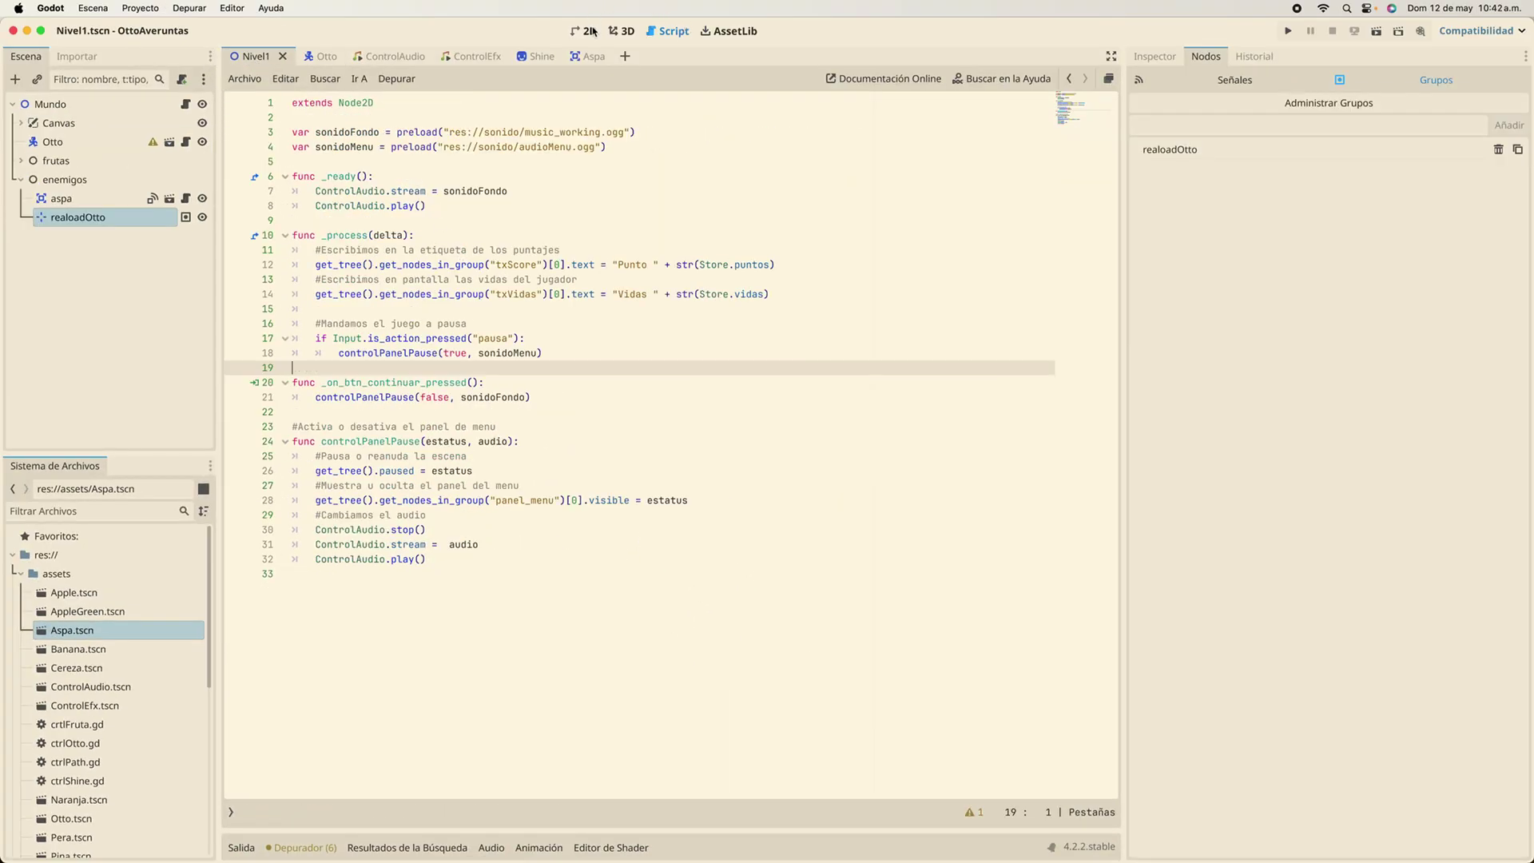
In Nivel1's 2D view, drag the realoadOtto marker up and right into the cave beside Otto
left_click(592, 30)
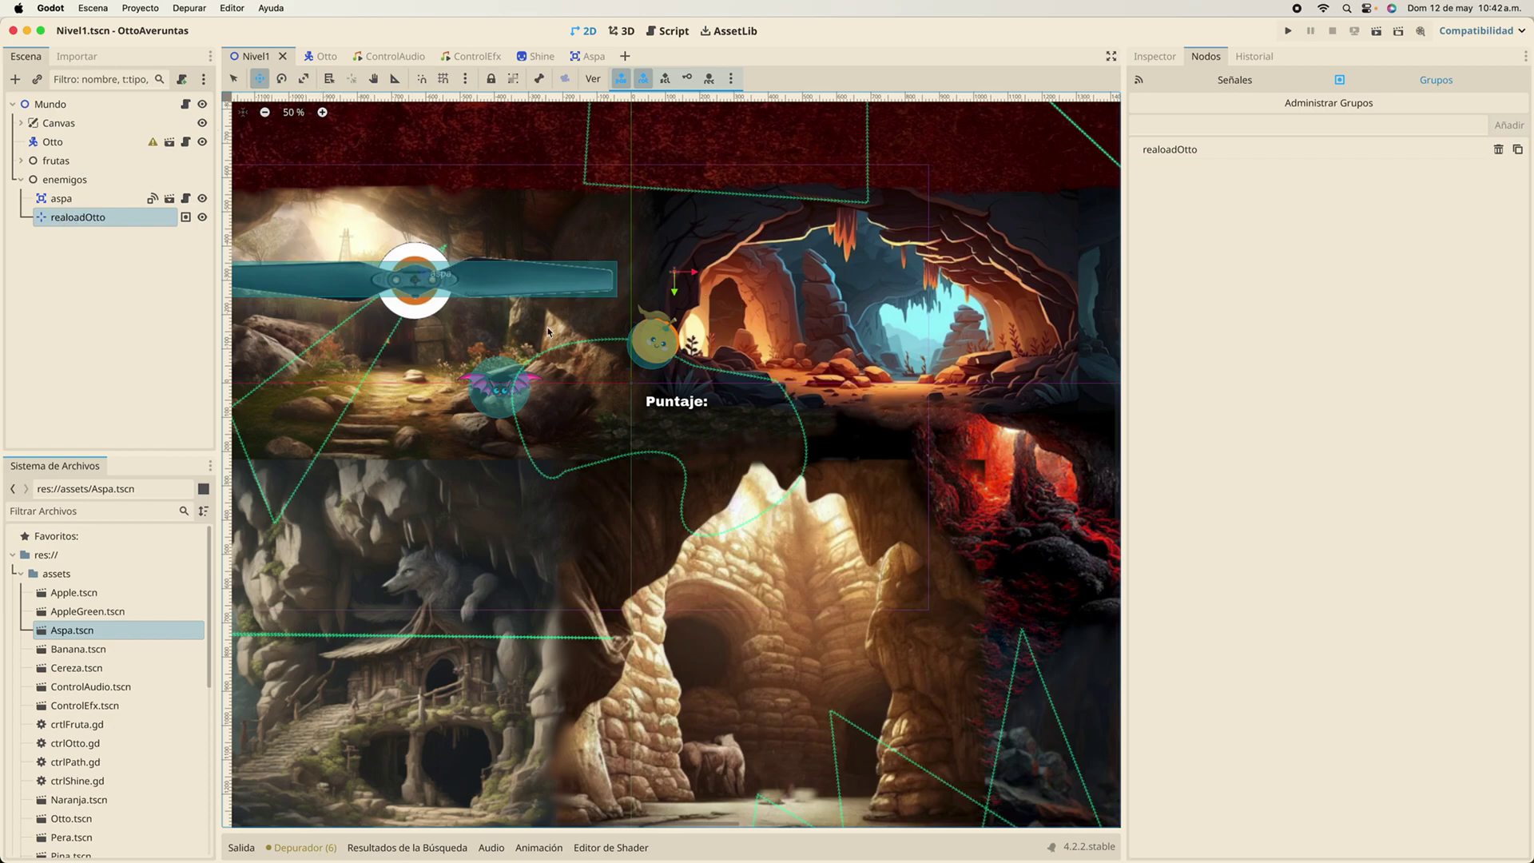
left_click_drag(695, 279, 603, 419)
left_click_drag(603, 420, 761, 283)
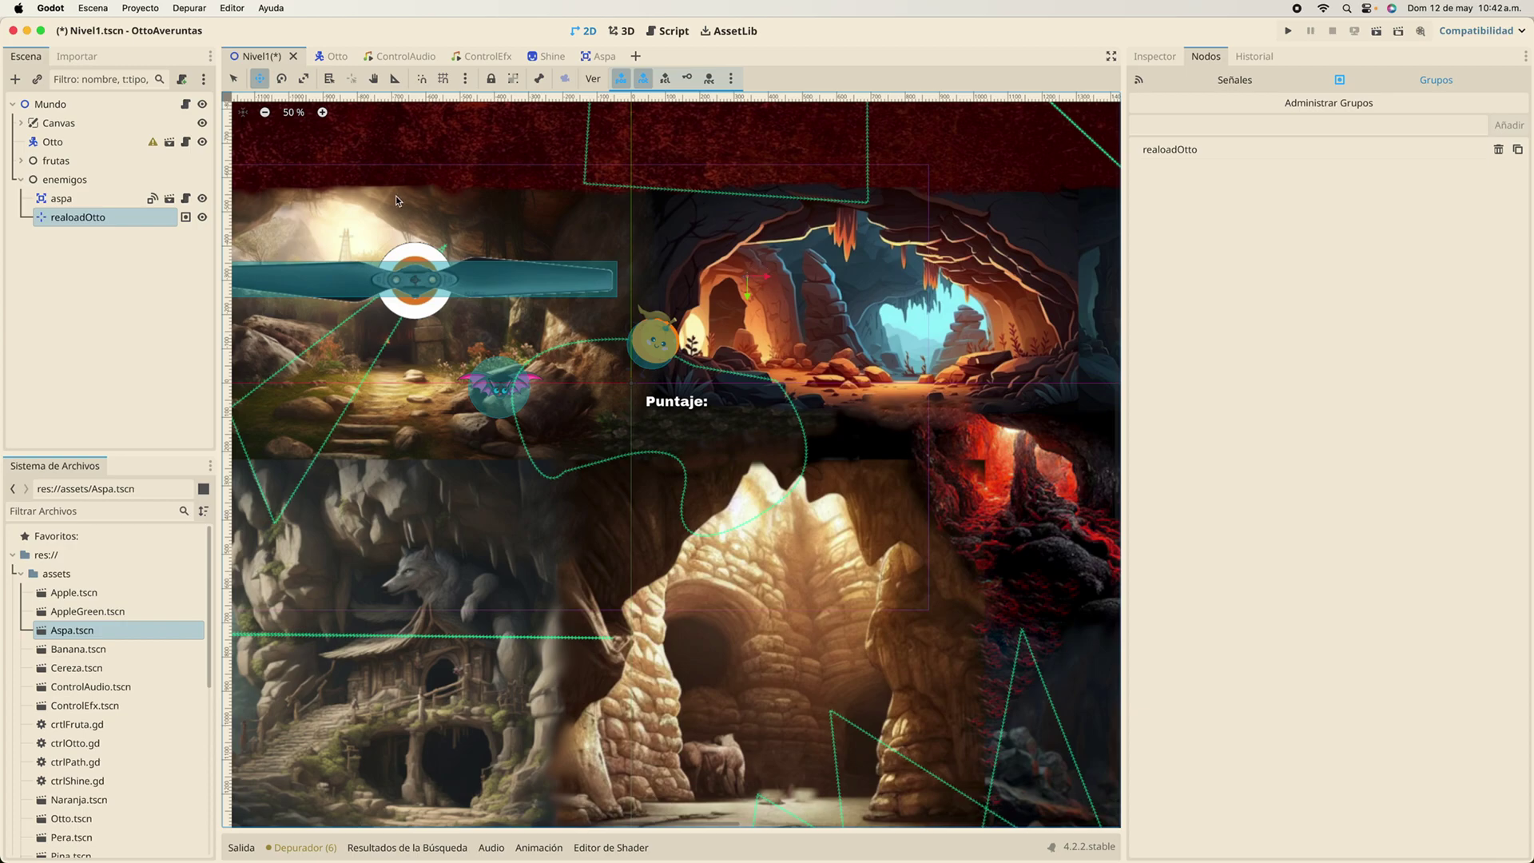
scroll(772, 314, "right", 2)
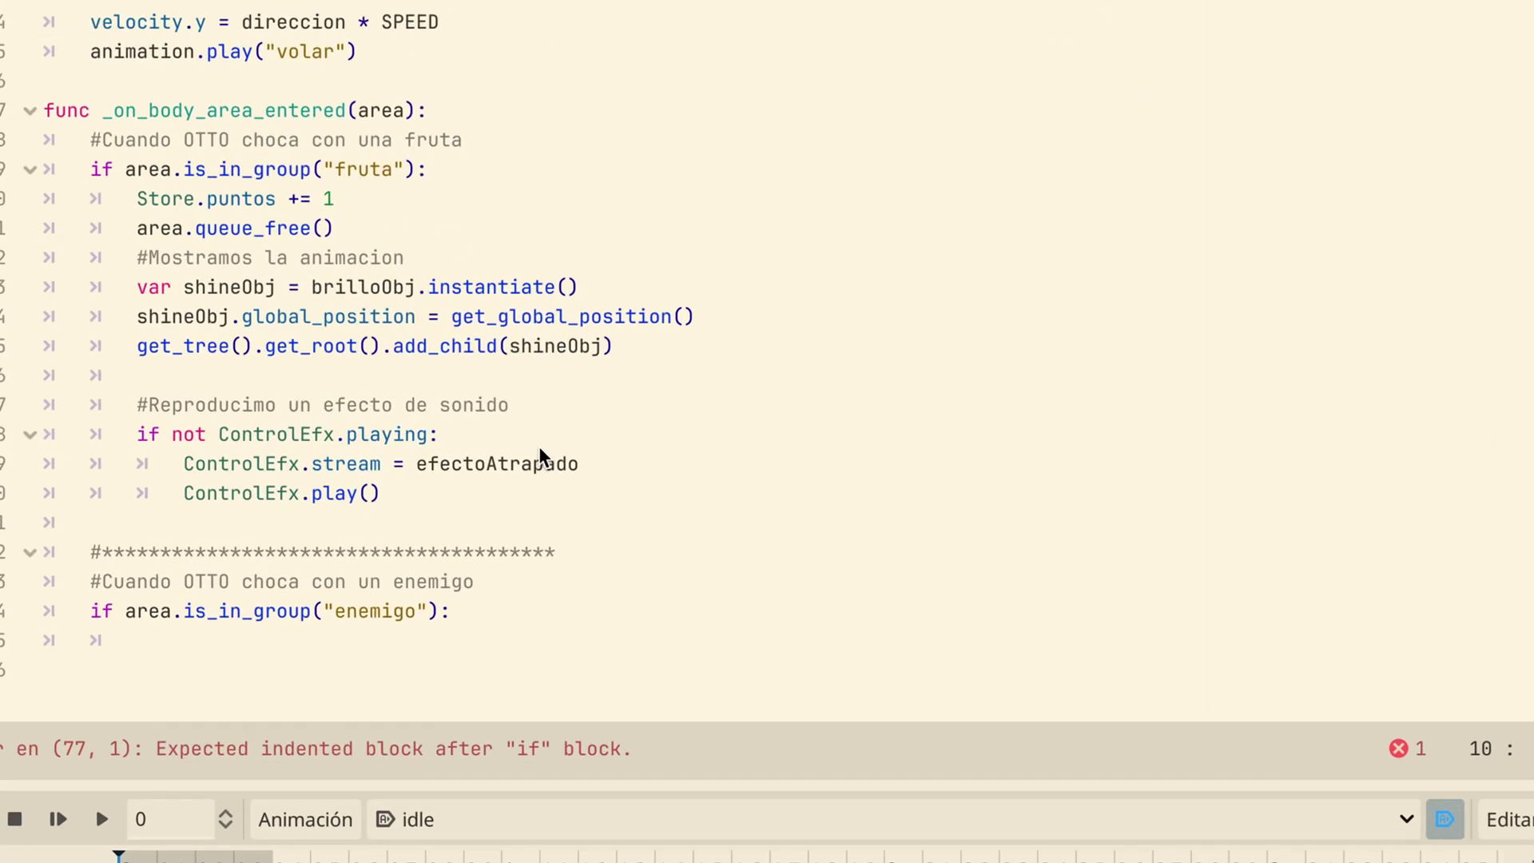
Declare var newPosition in Otto's script with blank lines around it
scroll(332, 511, "up", 1)
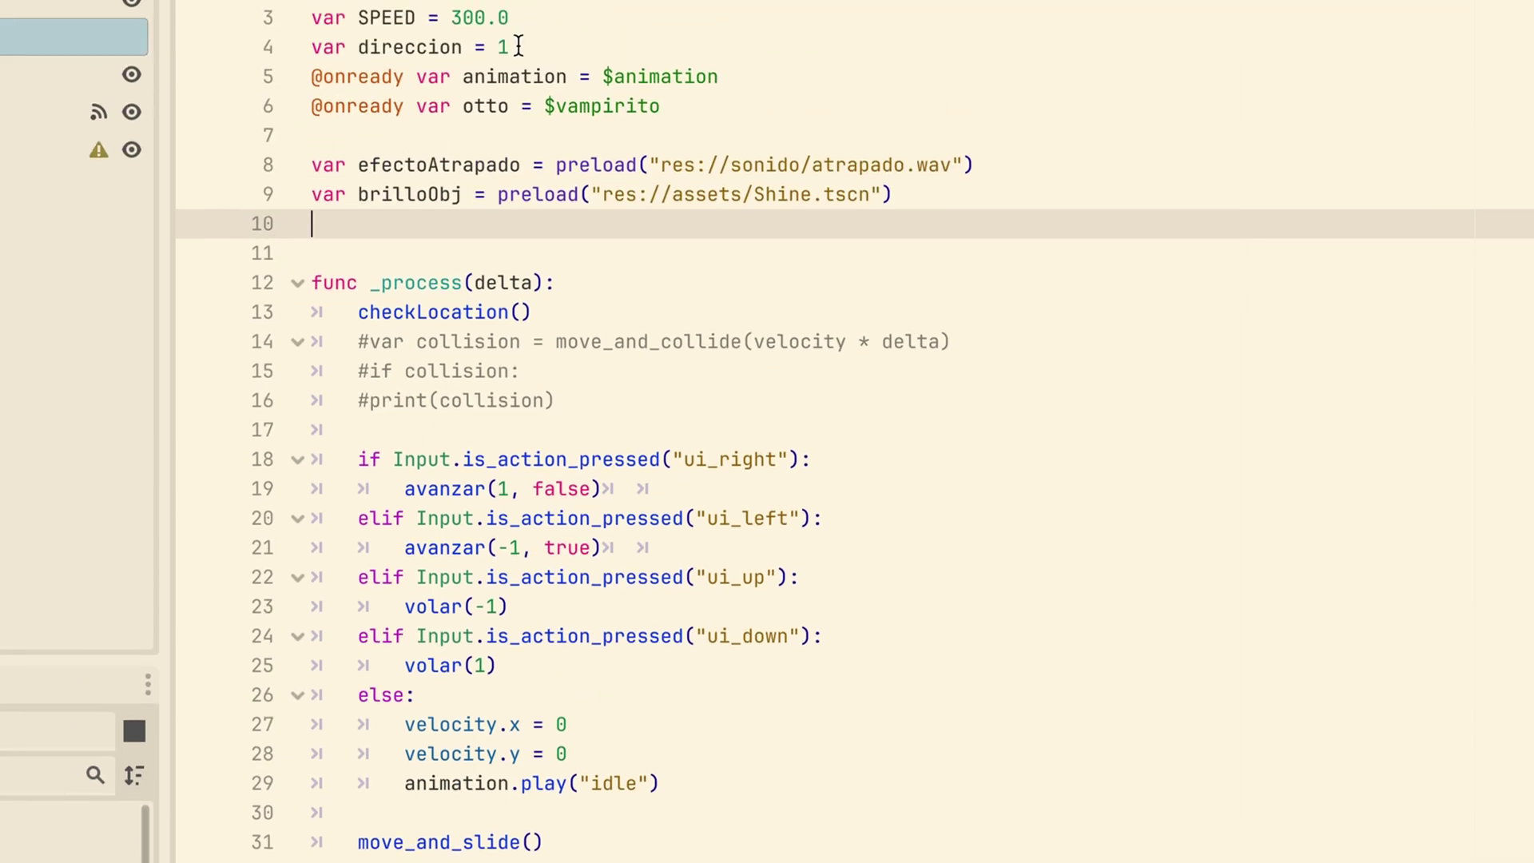
type("var ")
type("newPosition")
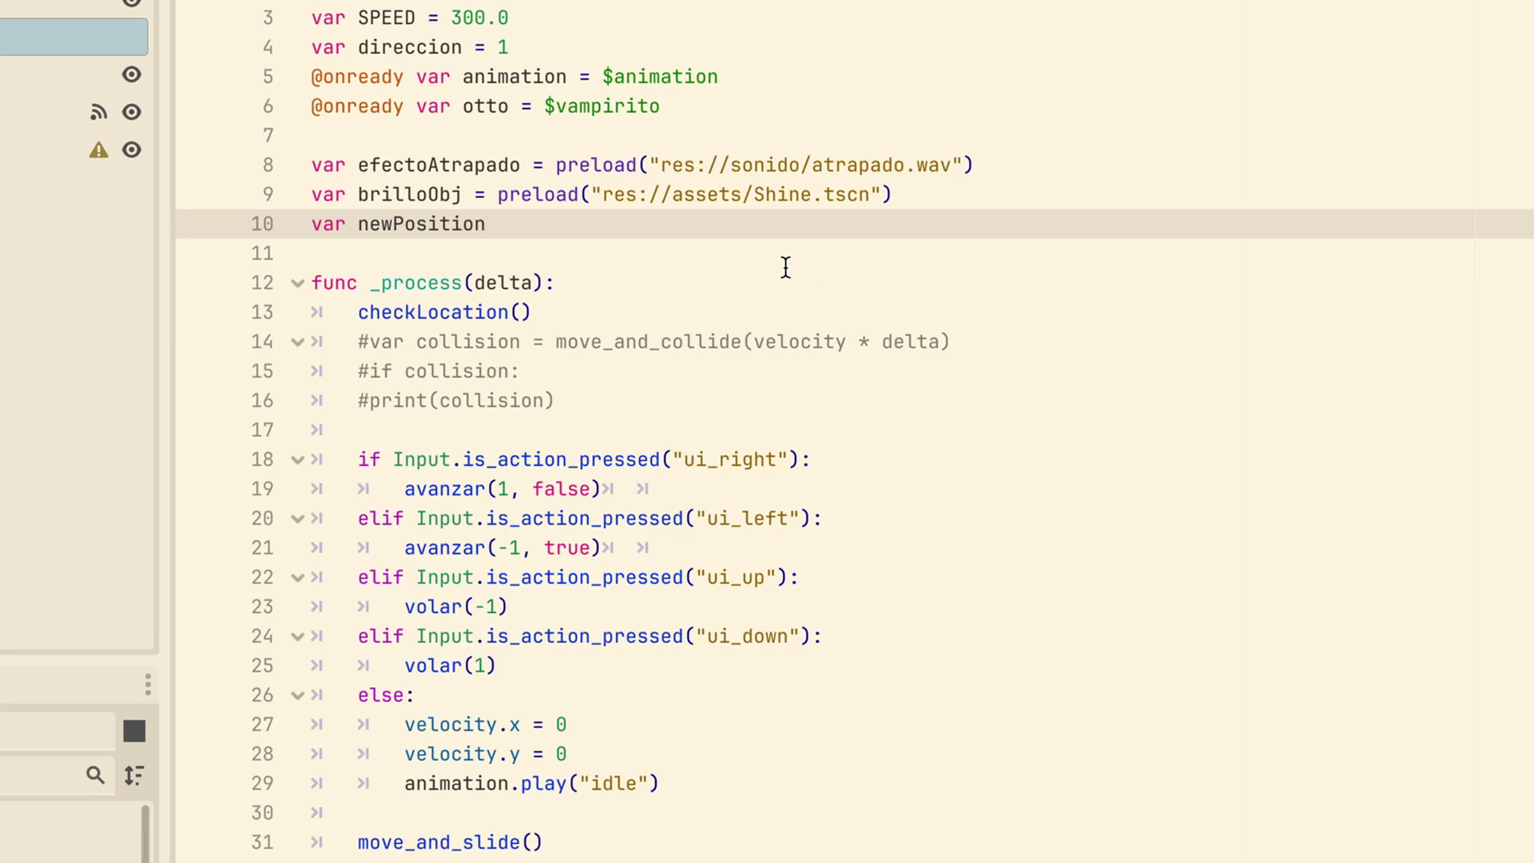
key("Return")
key("Return")
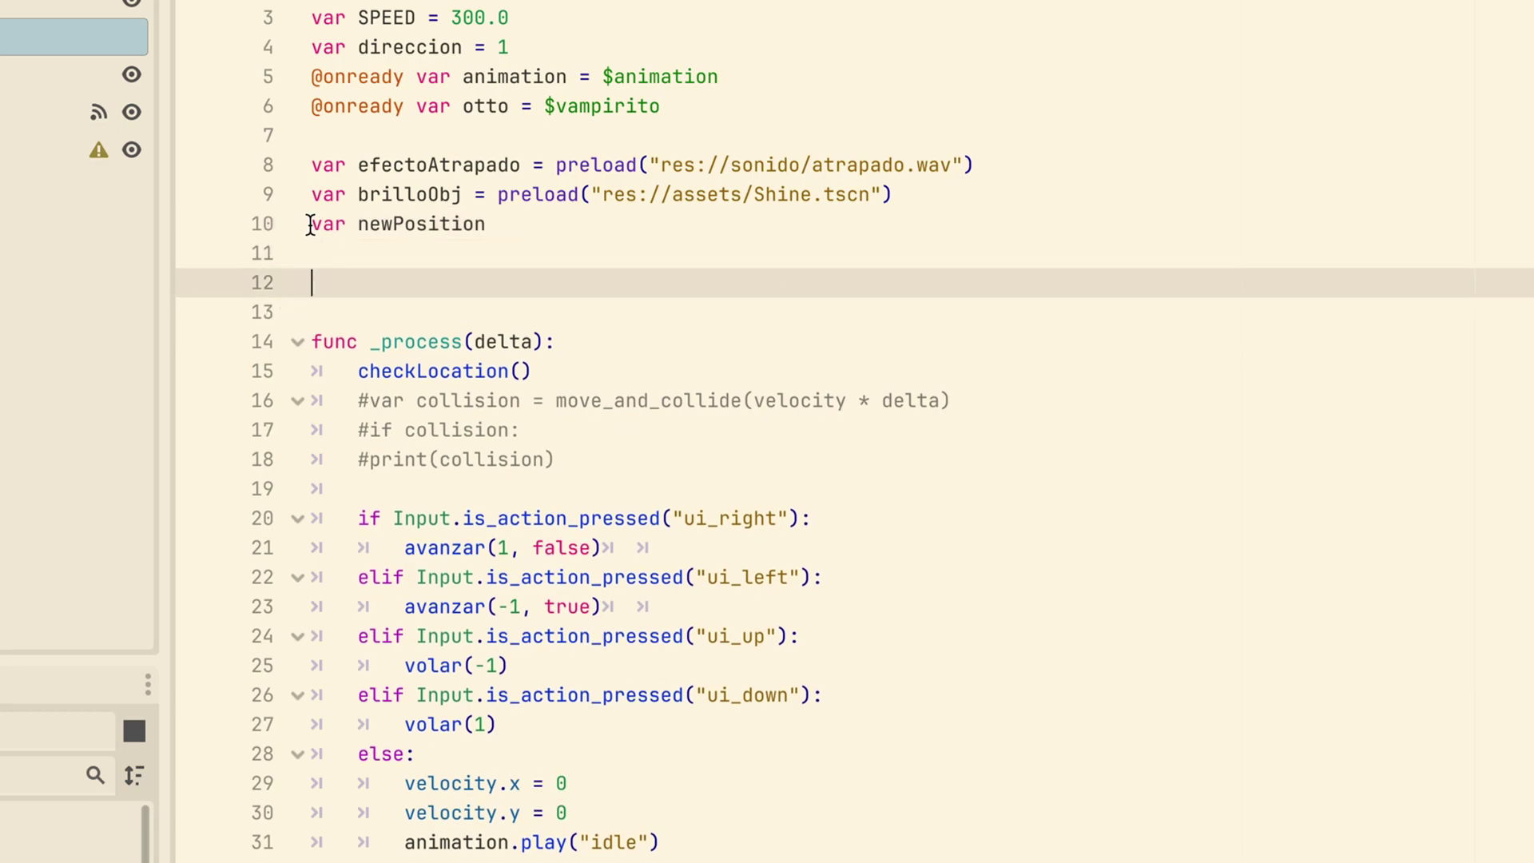
key("Return")
left_click(311, 224)
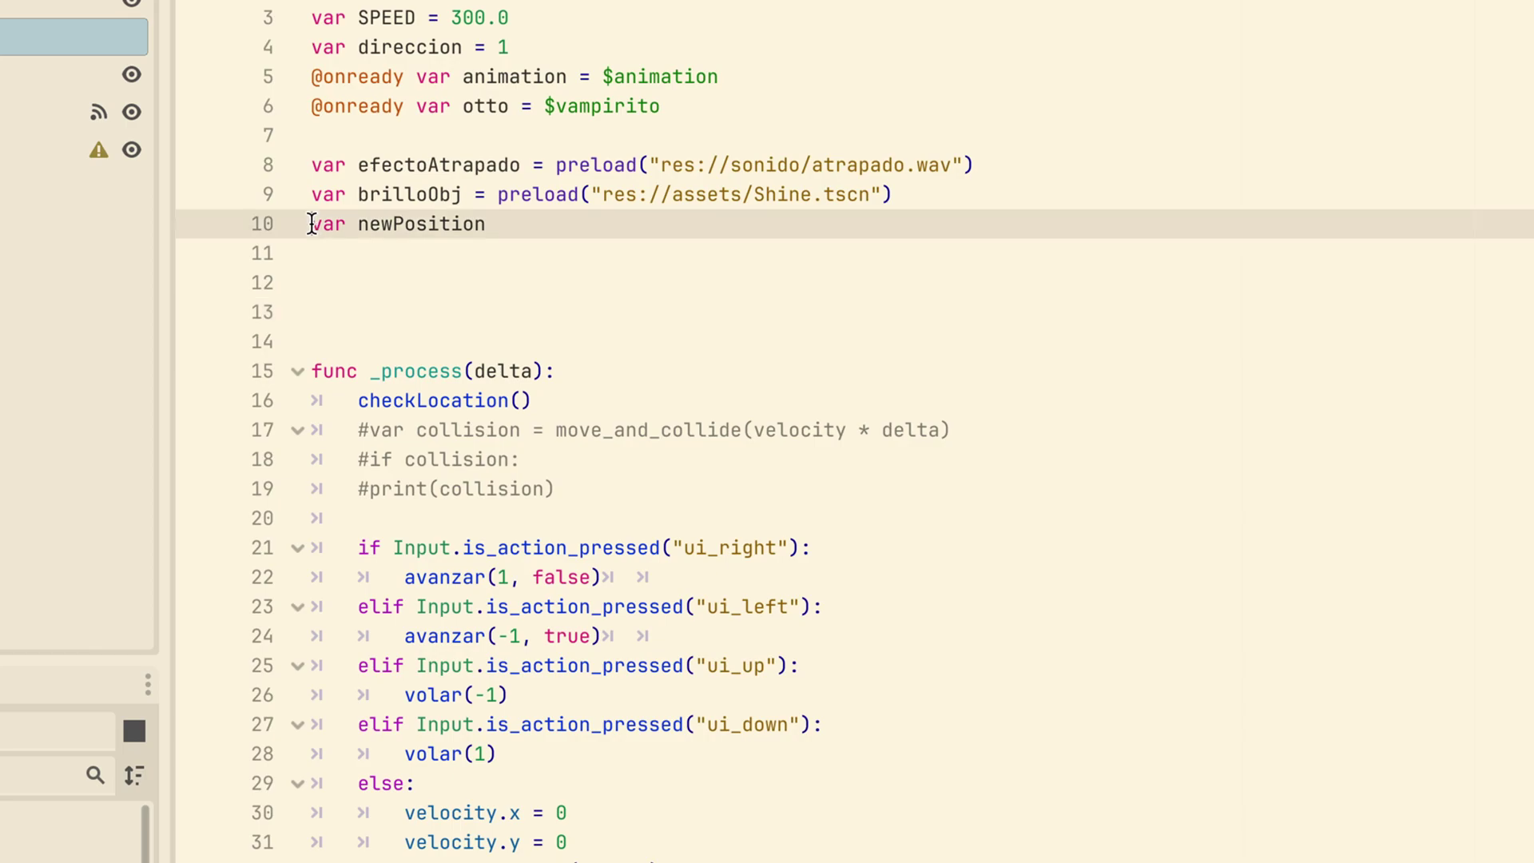
key("Return")
left_click(321, 287)
key("Return")
Add a func _ready(): function below the newPosition declaration
type("fun _")
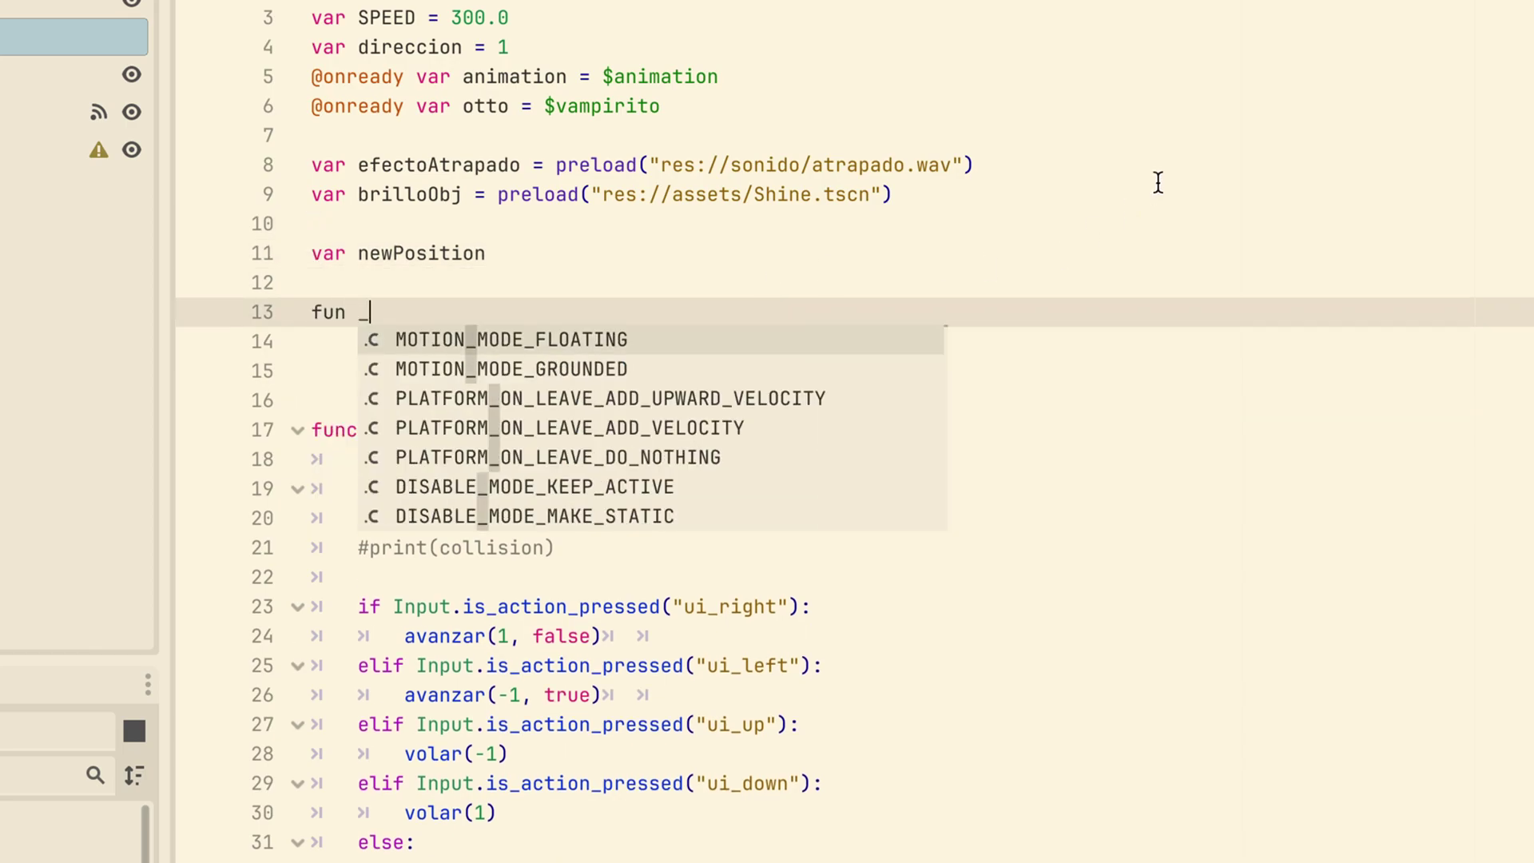
type("re")
key("BackSpace")
key("BackSpace")
type("onr")
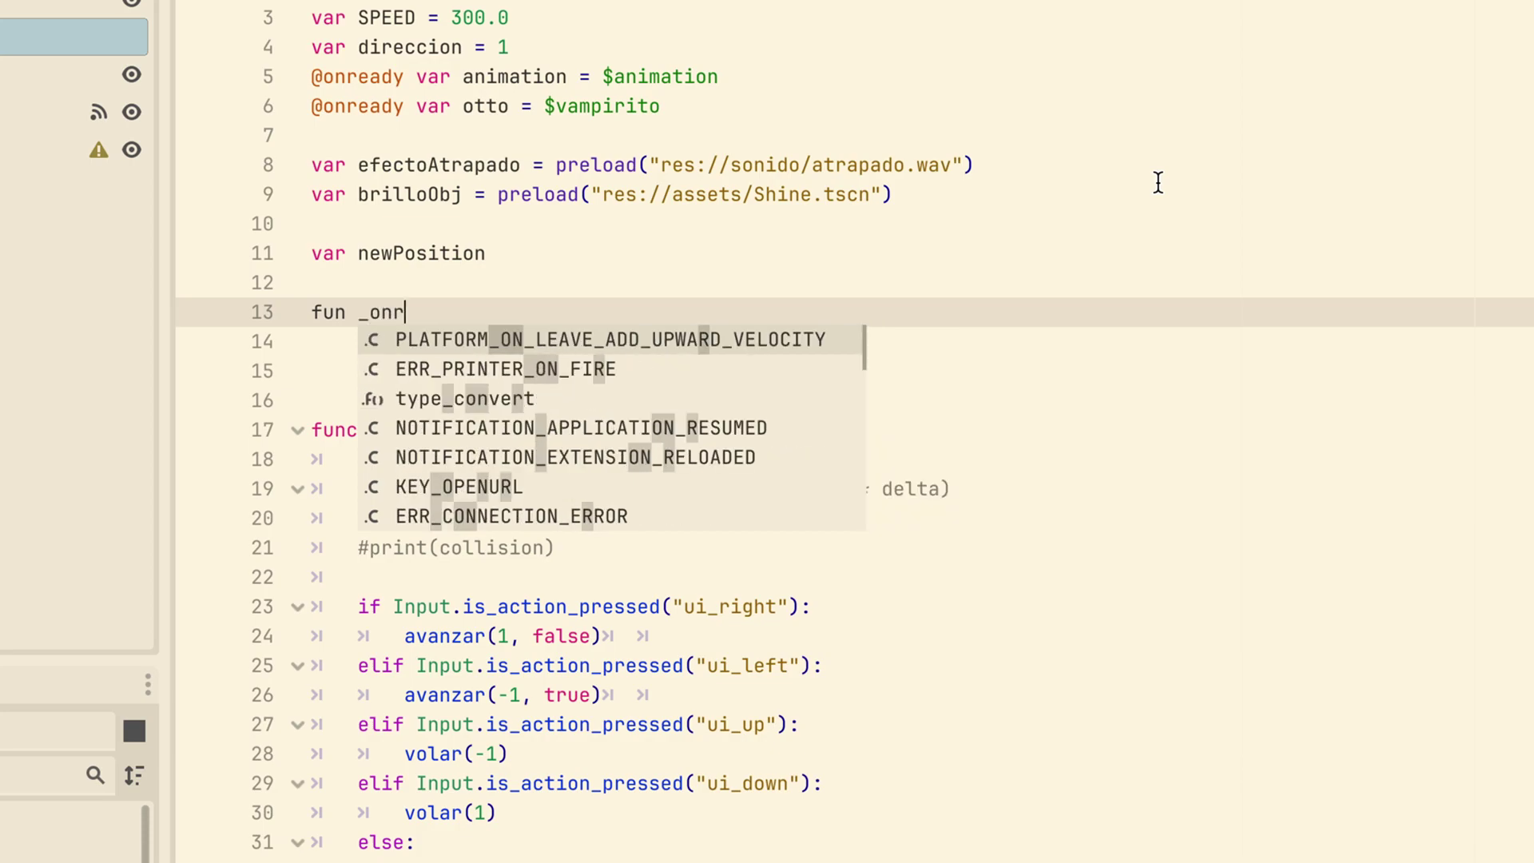
key("BackSpace")
key("BackSpace")
key("BackSpace")
key("BackSpace")
key("BackSpace")
type("c ")
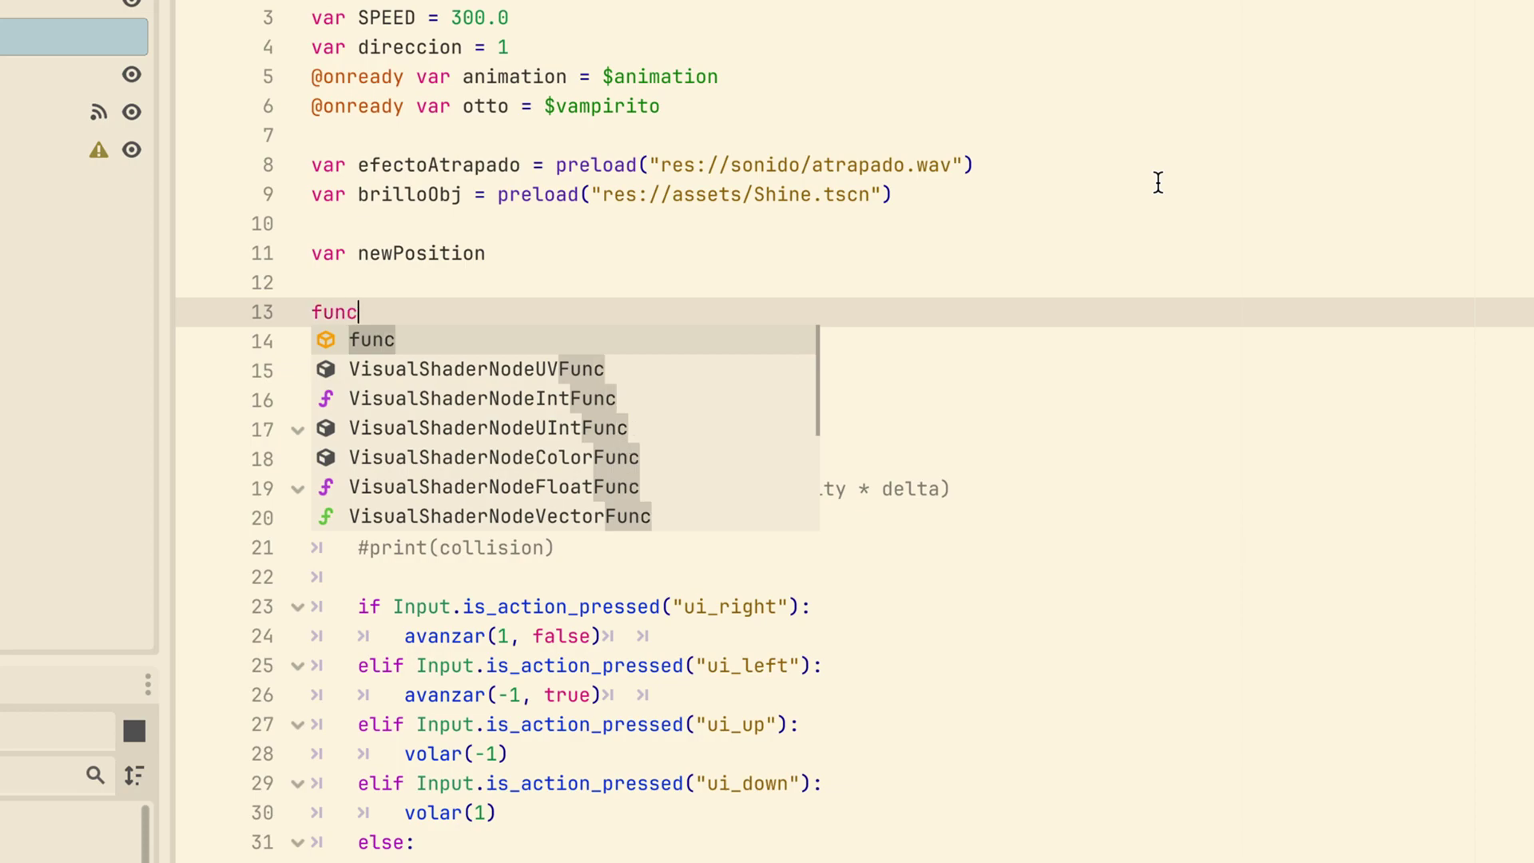
type("_on")
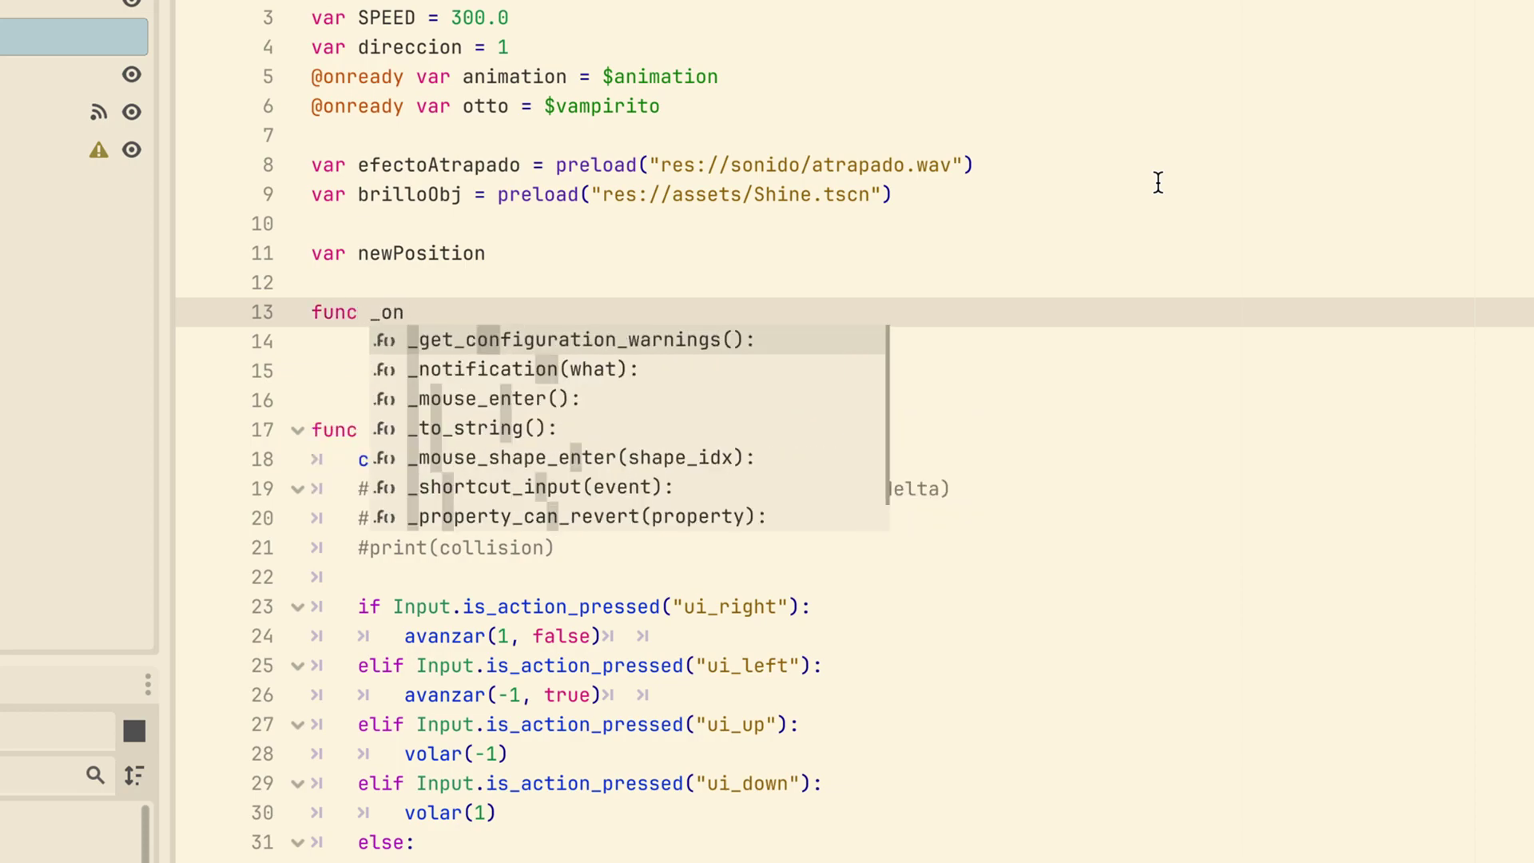
type("re")
key("BackSpace")
key("BackSpace")
key("BackSpace")
key("BackSpace")
type("re")
key("Return")
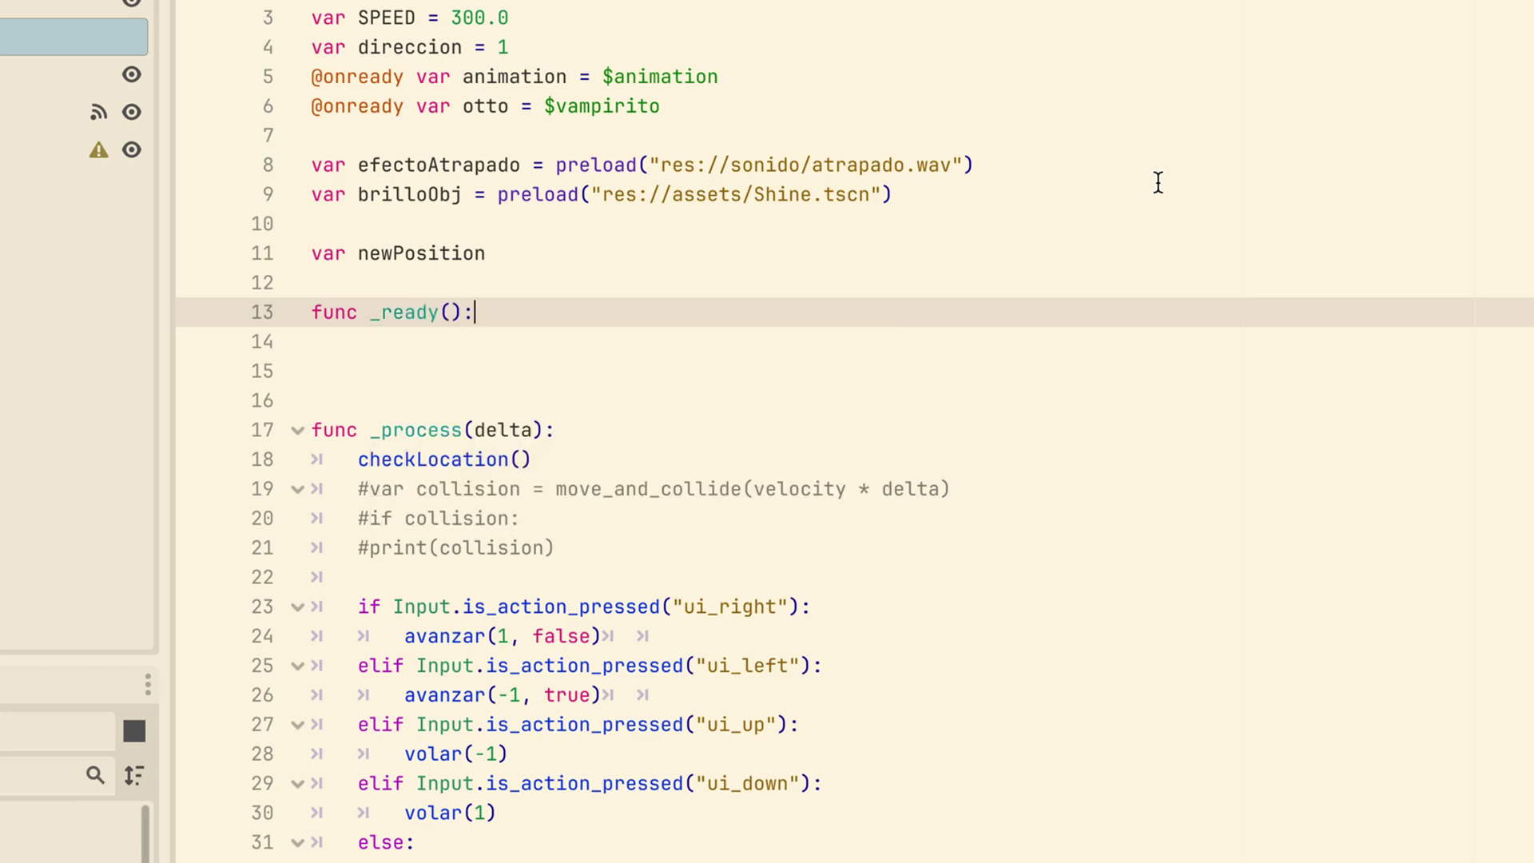
key("Down")
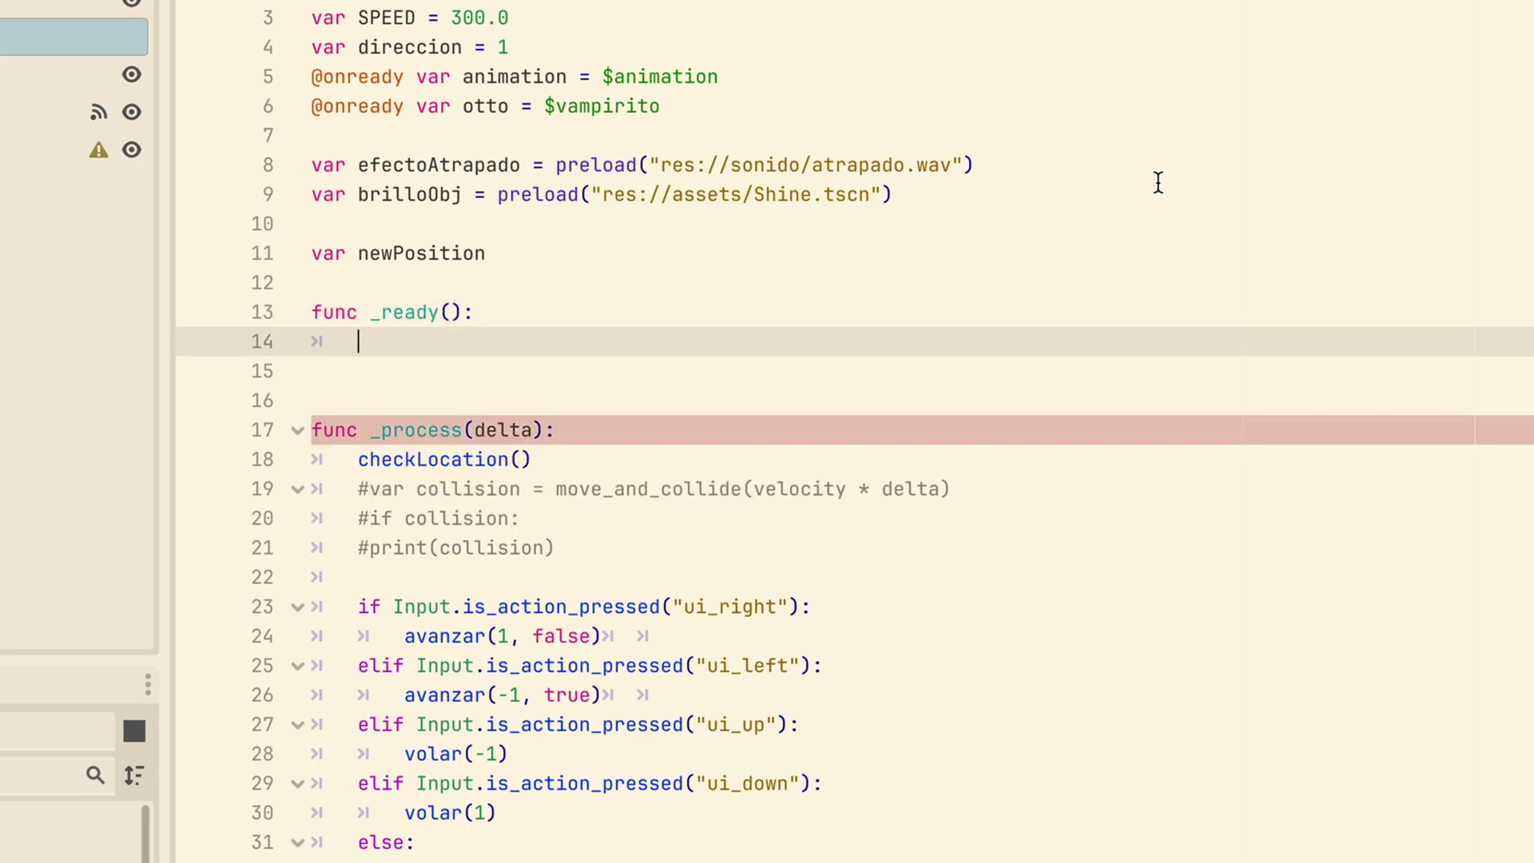
Start _ready's body with newPosition = get_tree().get_nodes_in_group("") using autocomplete
type("new")
key("Return")
type("= get")
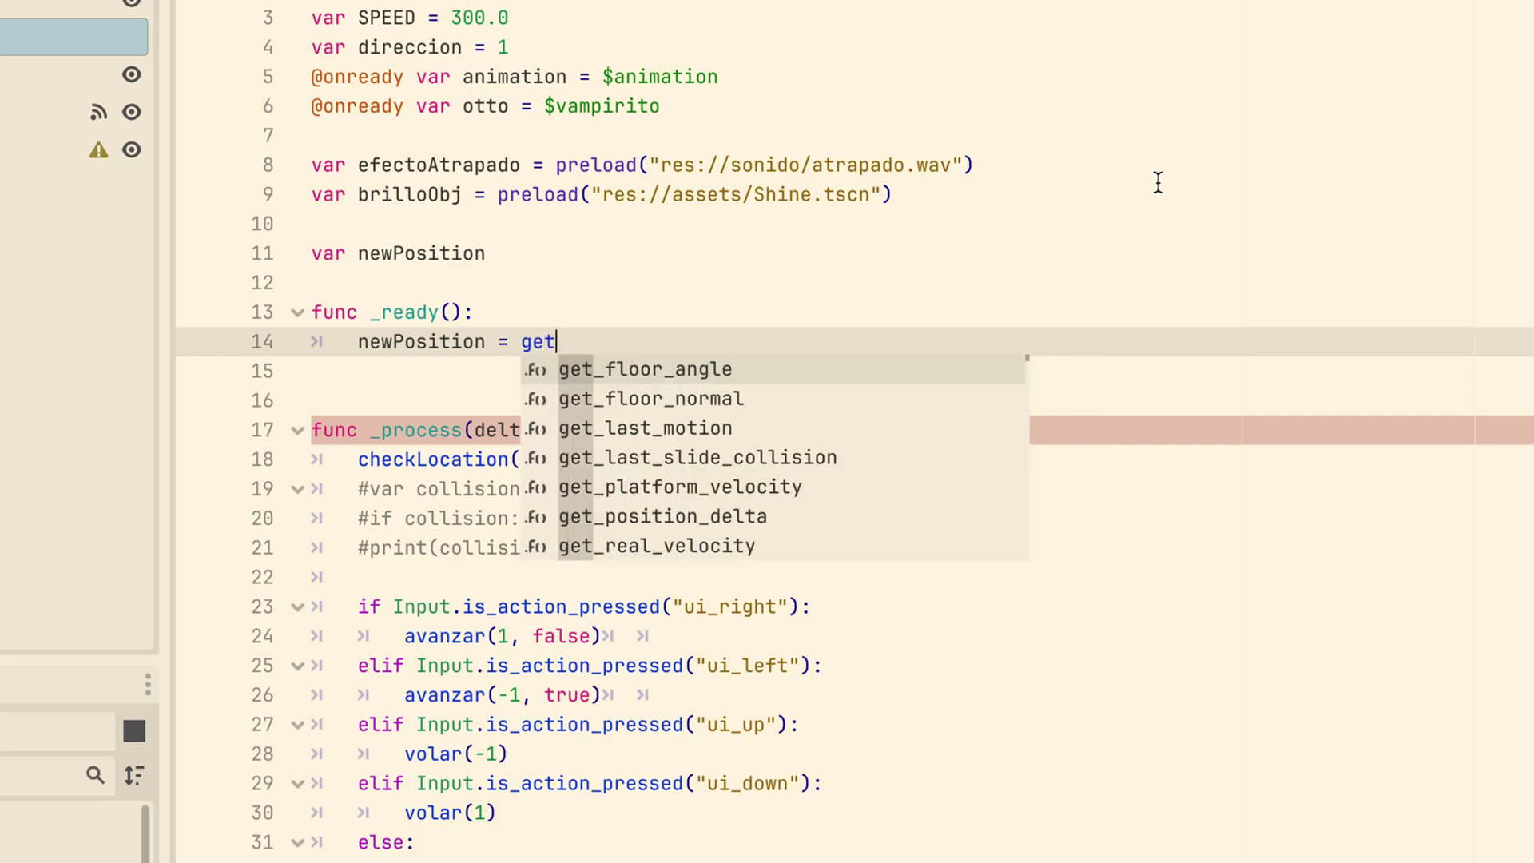
type("_tre")
key("Return")
type(".get")
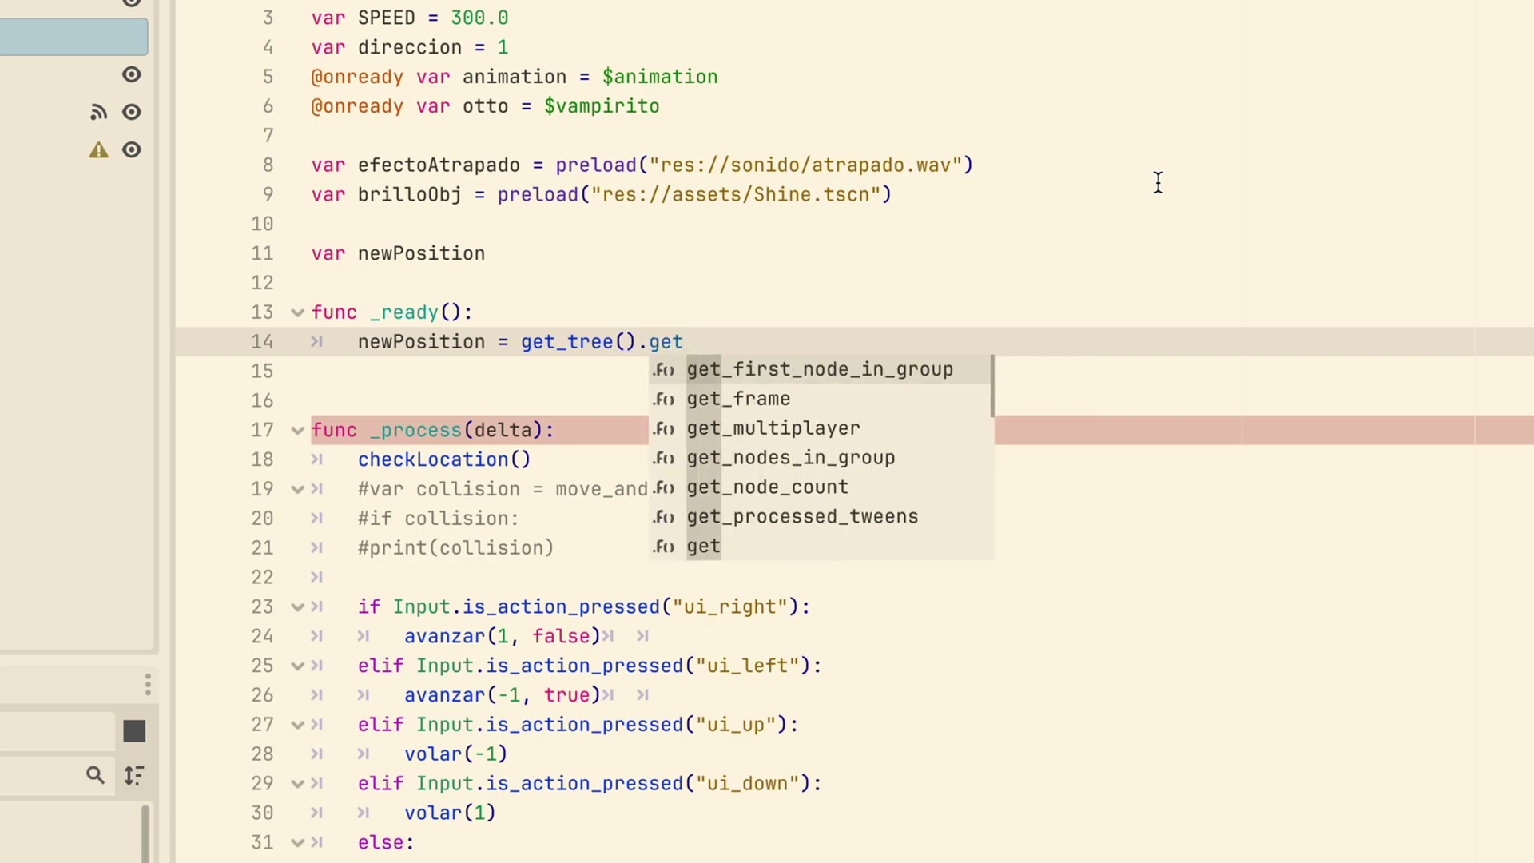
key("Down")
key("Down")
key("Down")
key("Down")
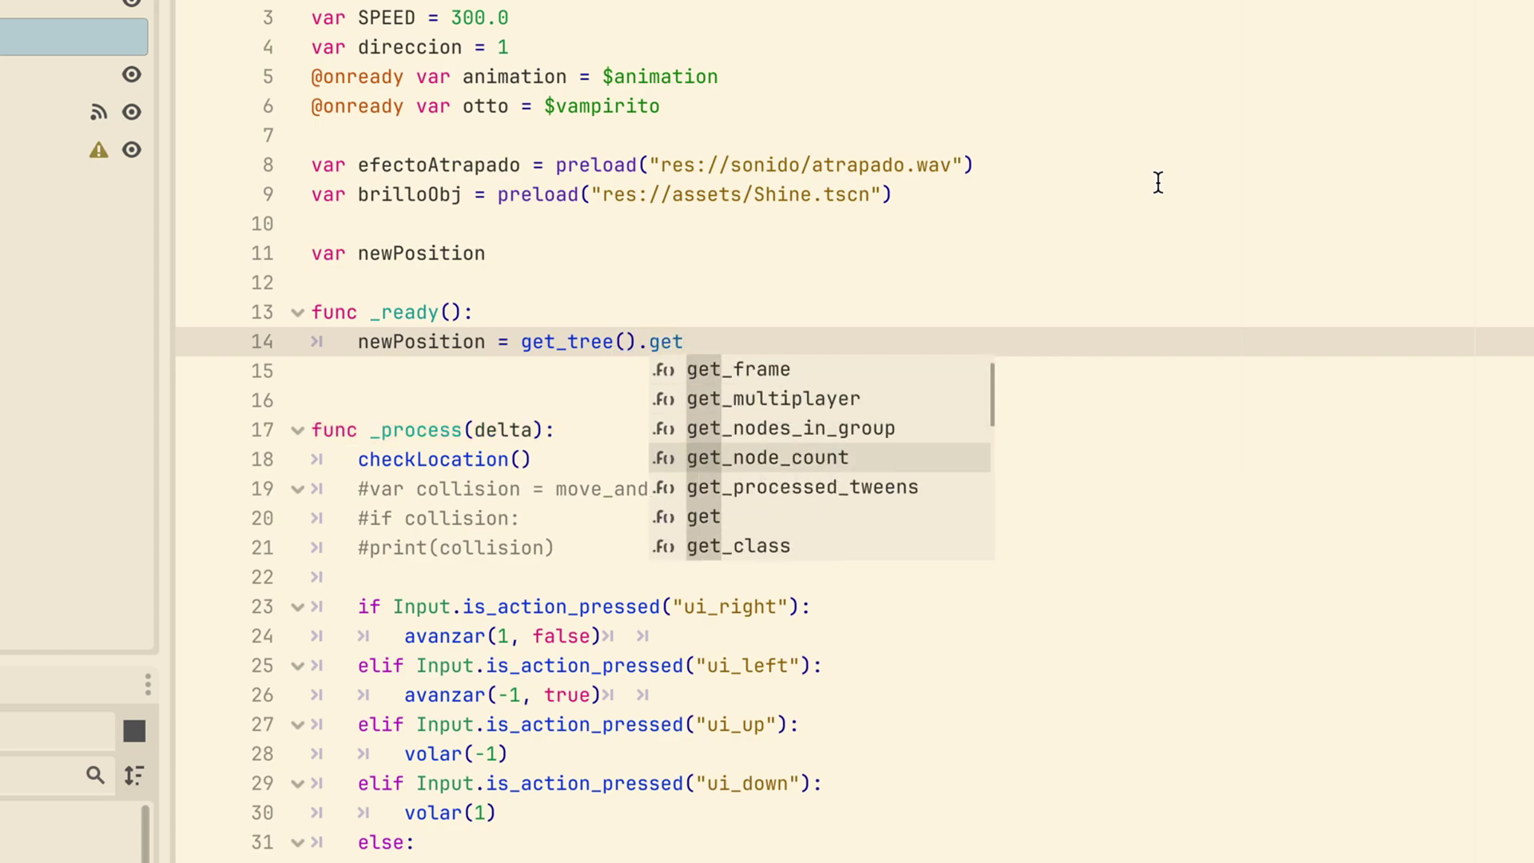
type("_node")
key("Return")
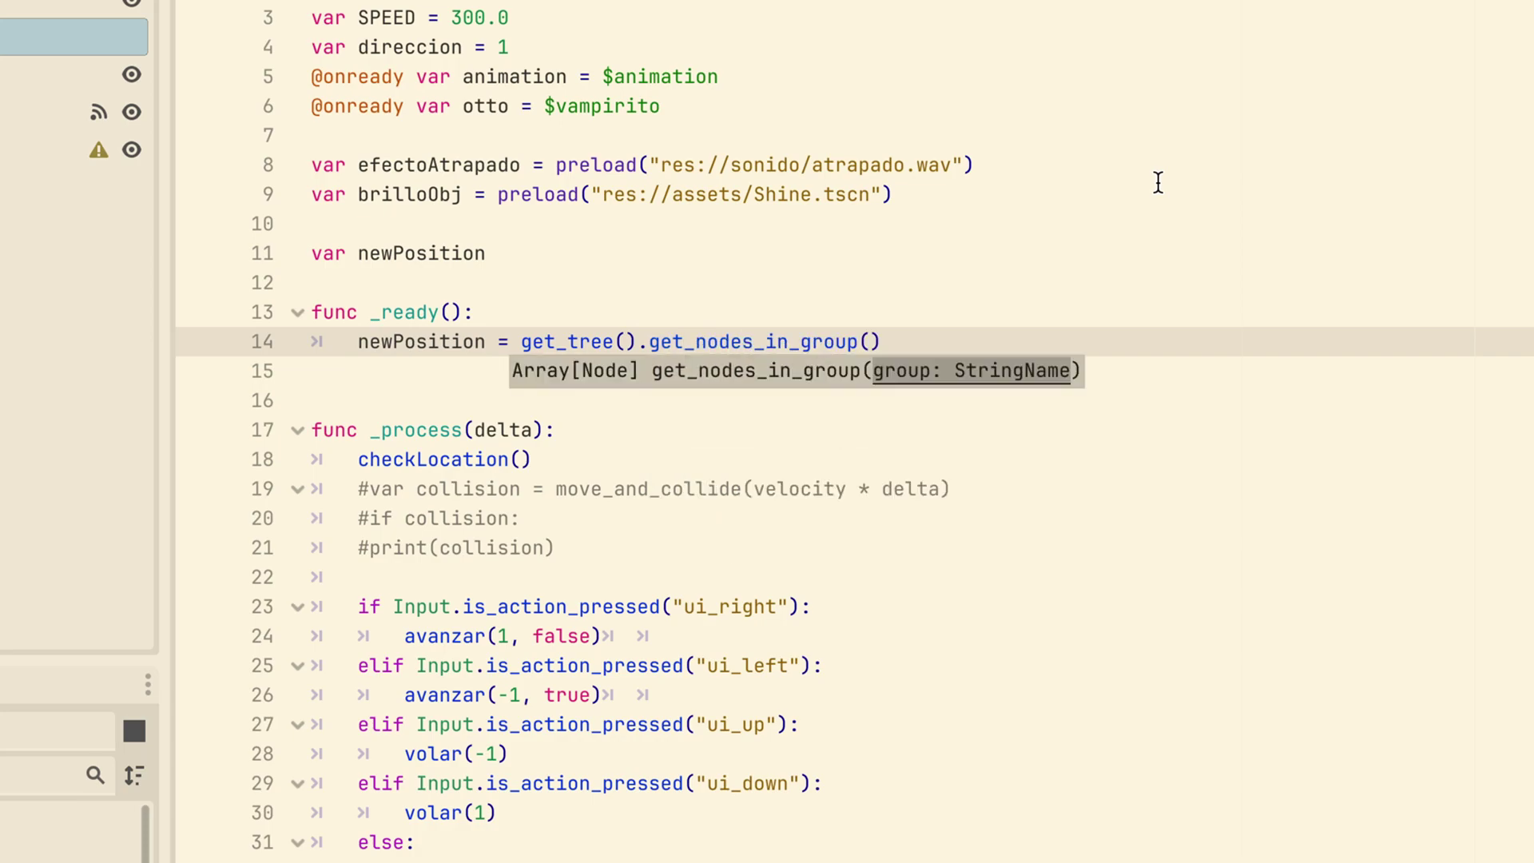
type("\"")
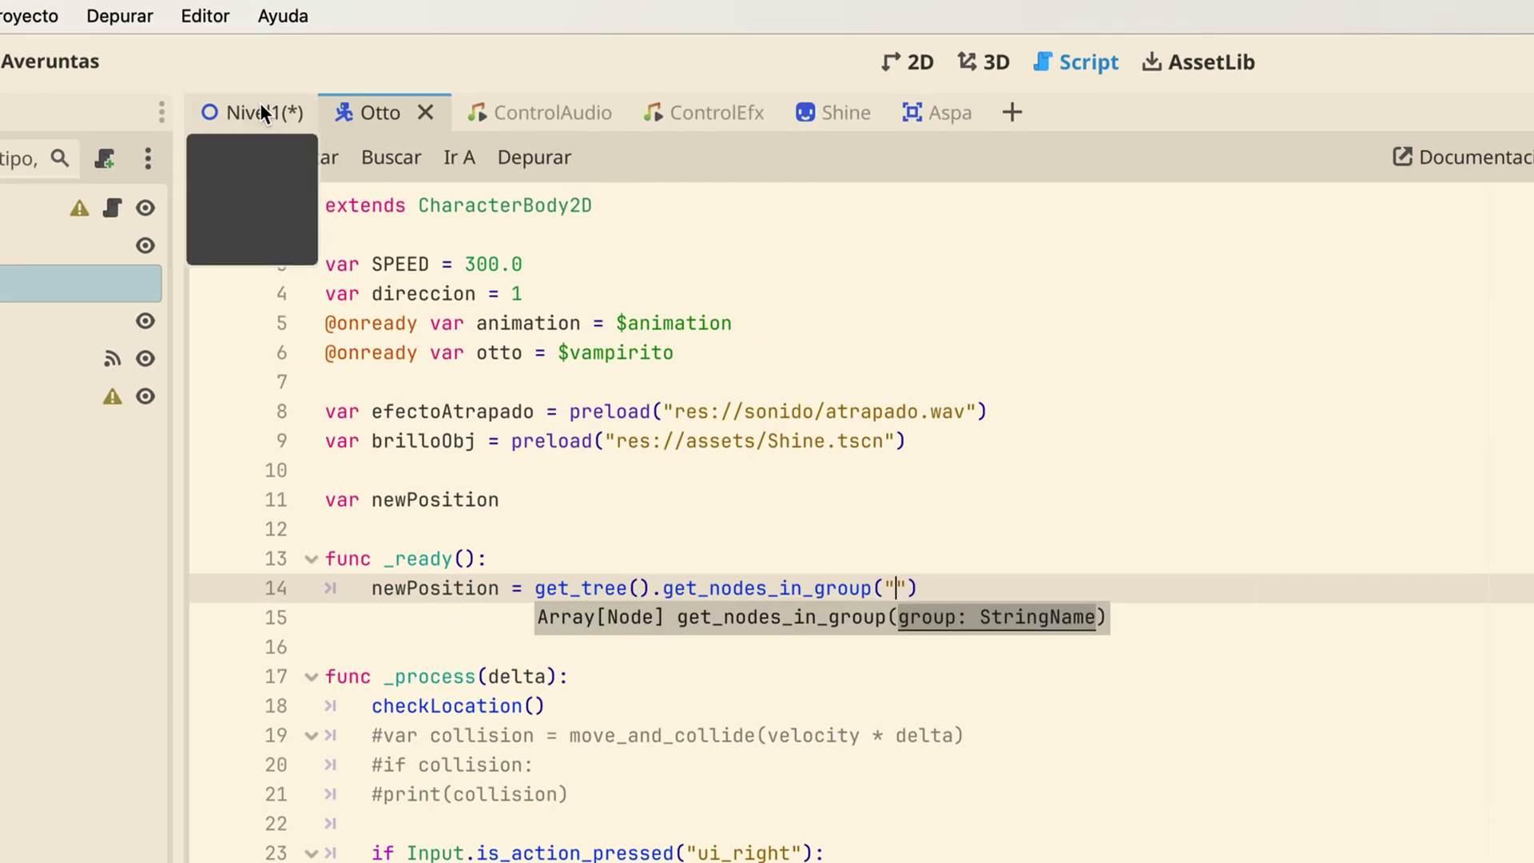
Type "reloadOtto" as the group name inside get_nodes_in_group's quotes
left_click(261, 106)
mouse_move(368, 434)
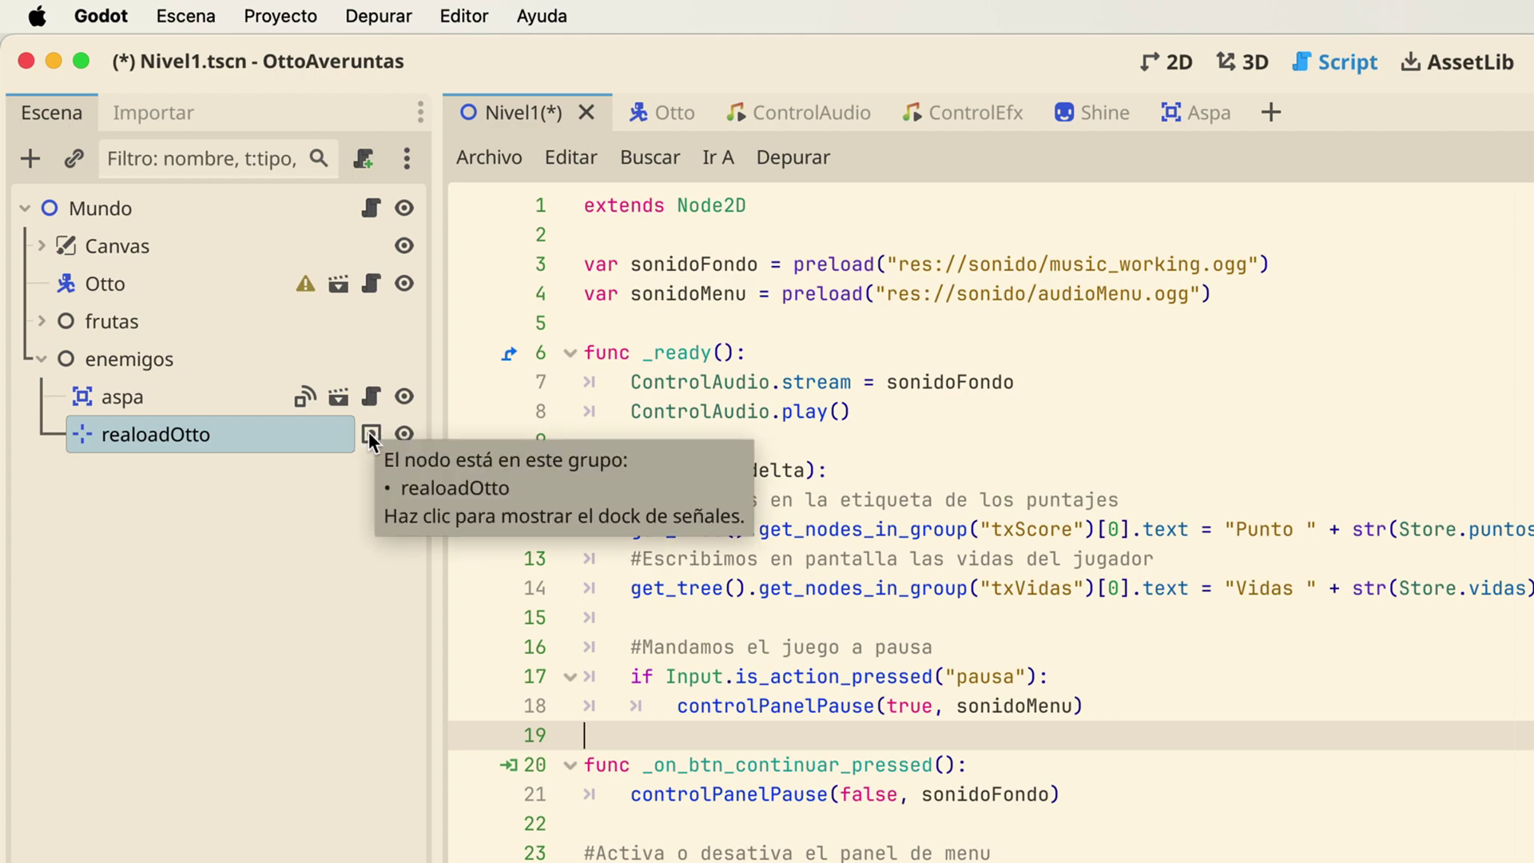
left_click(663, 112)
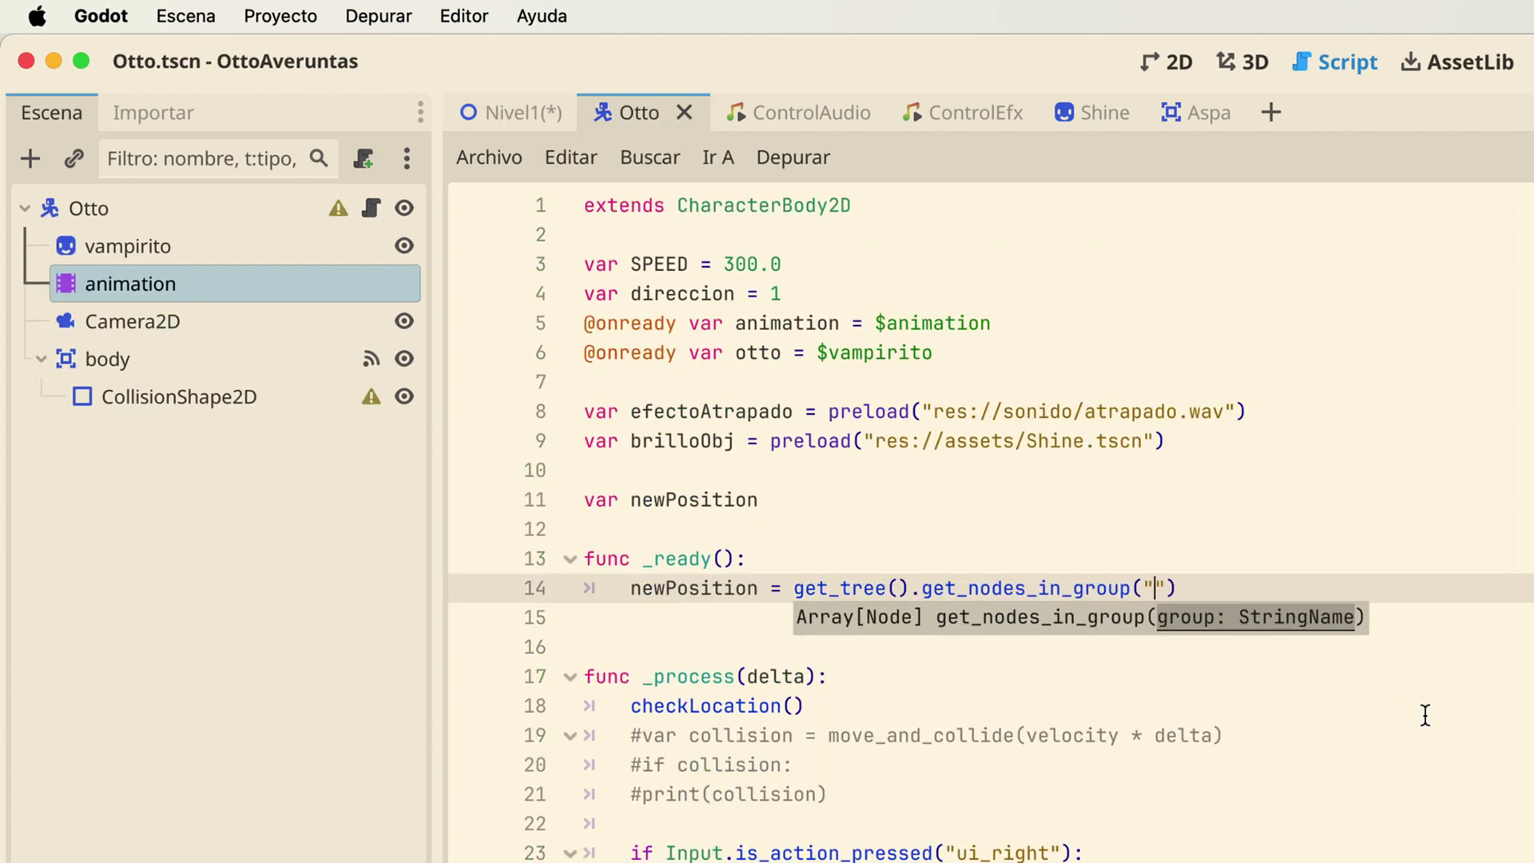
type("reloa")
key("BackSpace")
type("loadOtto")
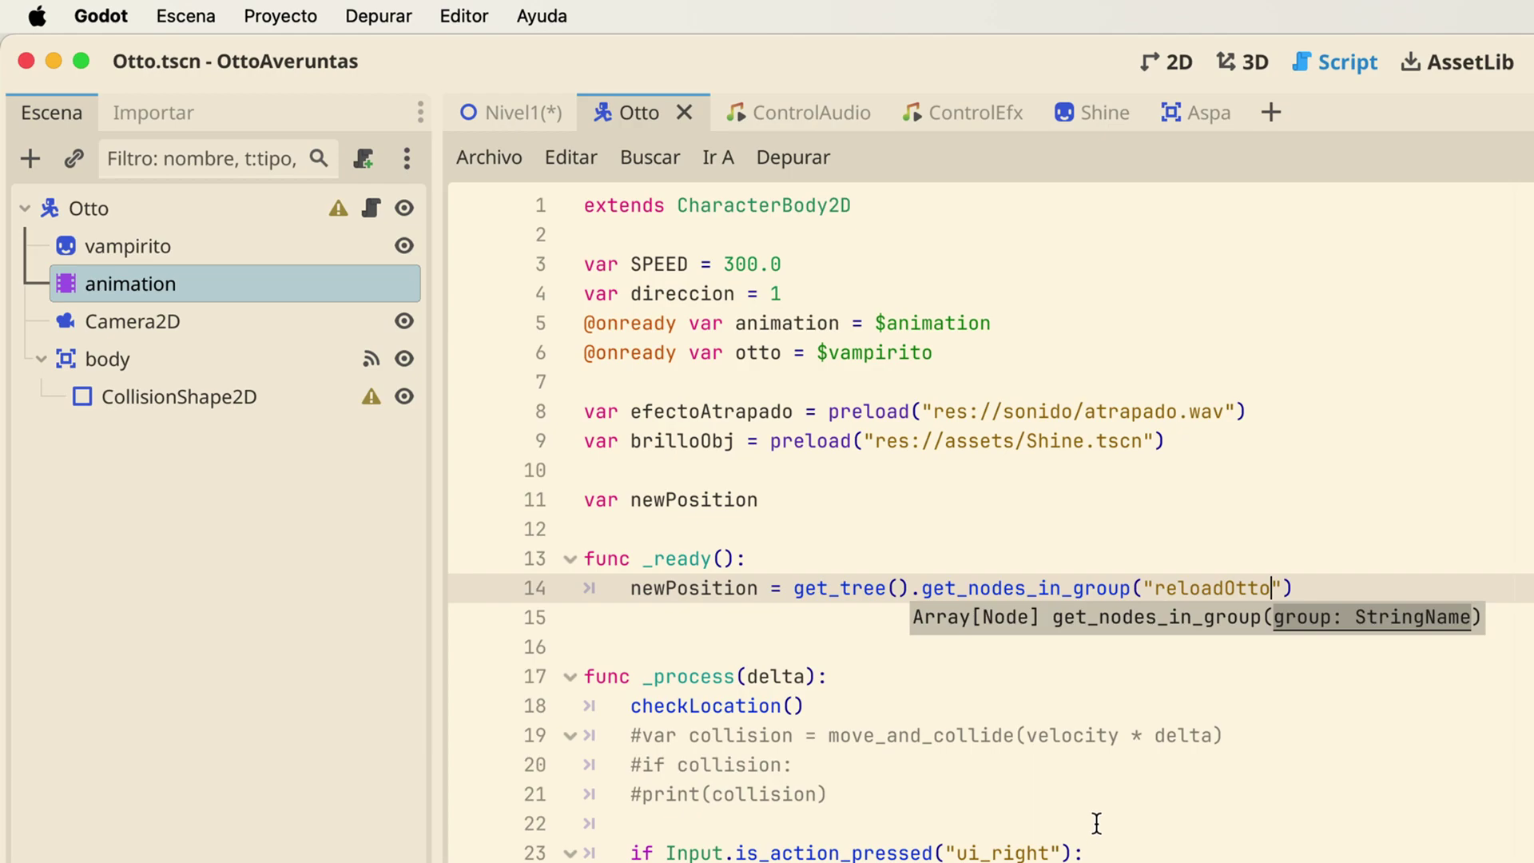
Check the realoadOtto node's group name in Nivel1, then select the group name on line 14
left_click(510, 113)
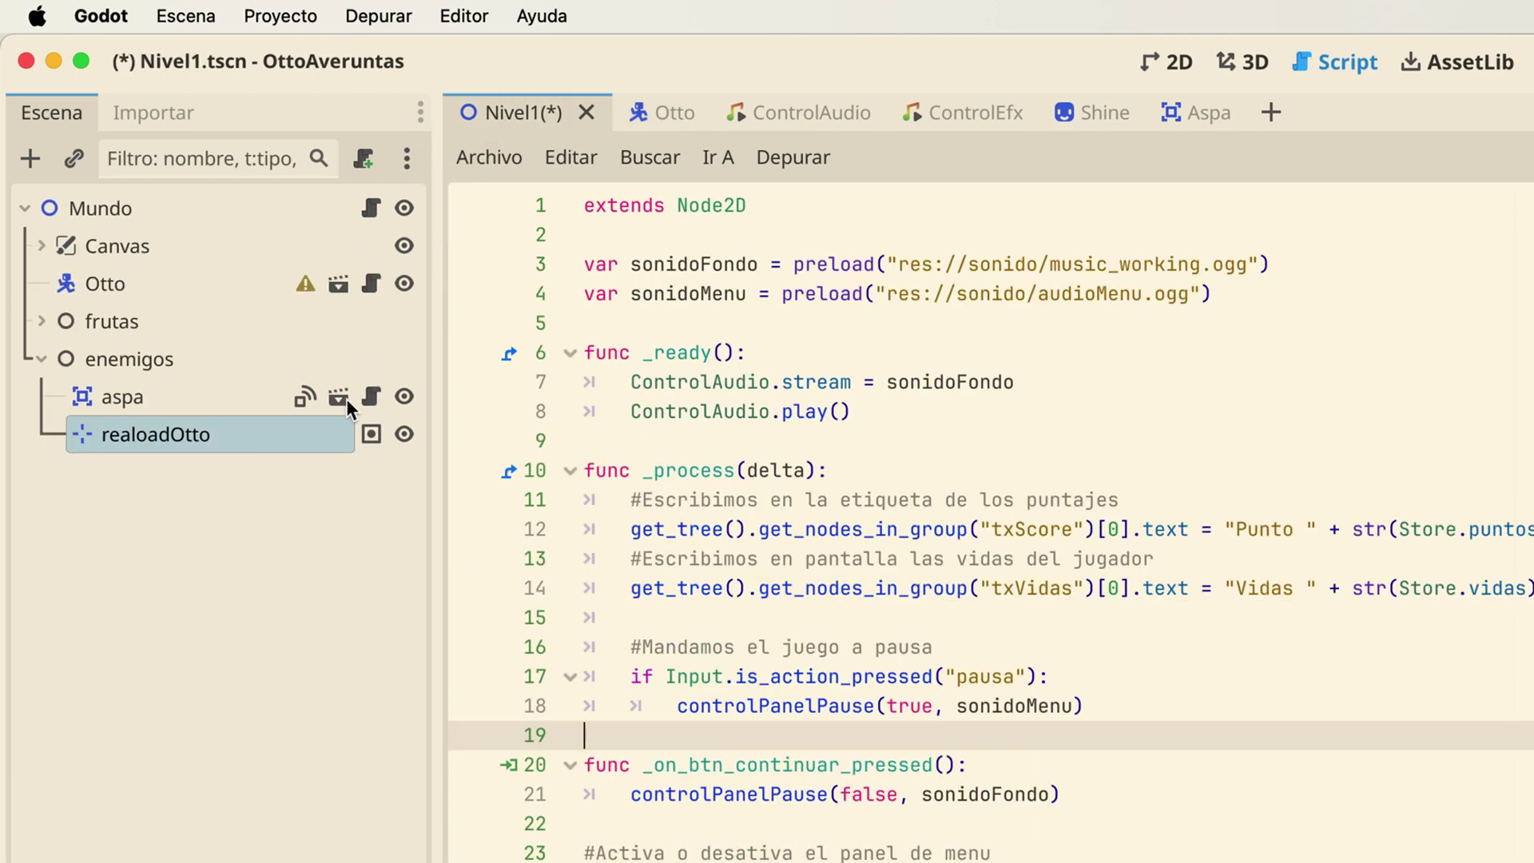
left_click(370, 434)
left_click(867, 311)
left_click(867, 312)
left_click(661, 117)
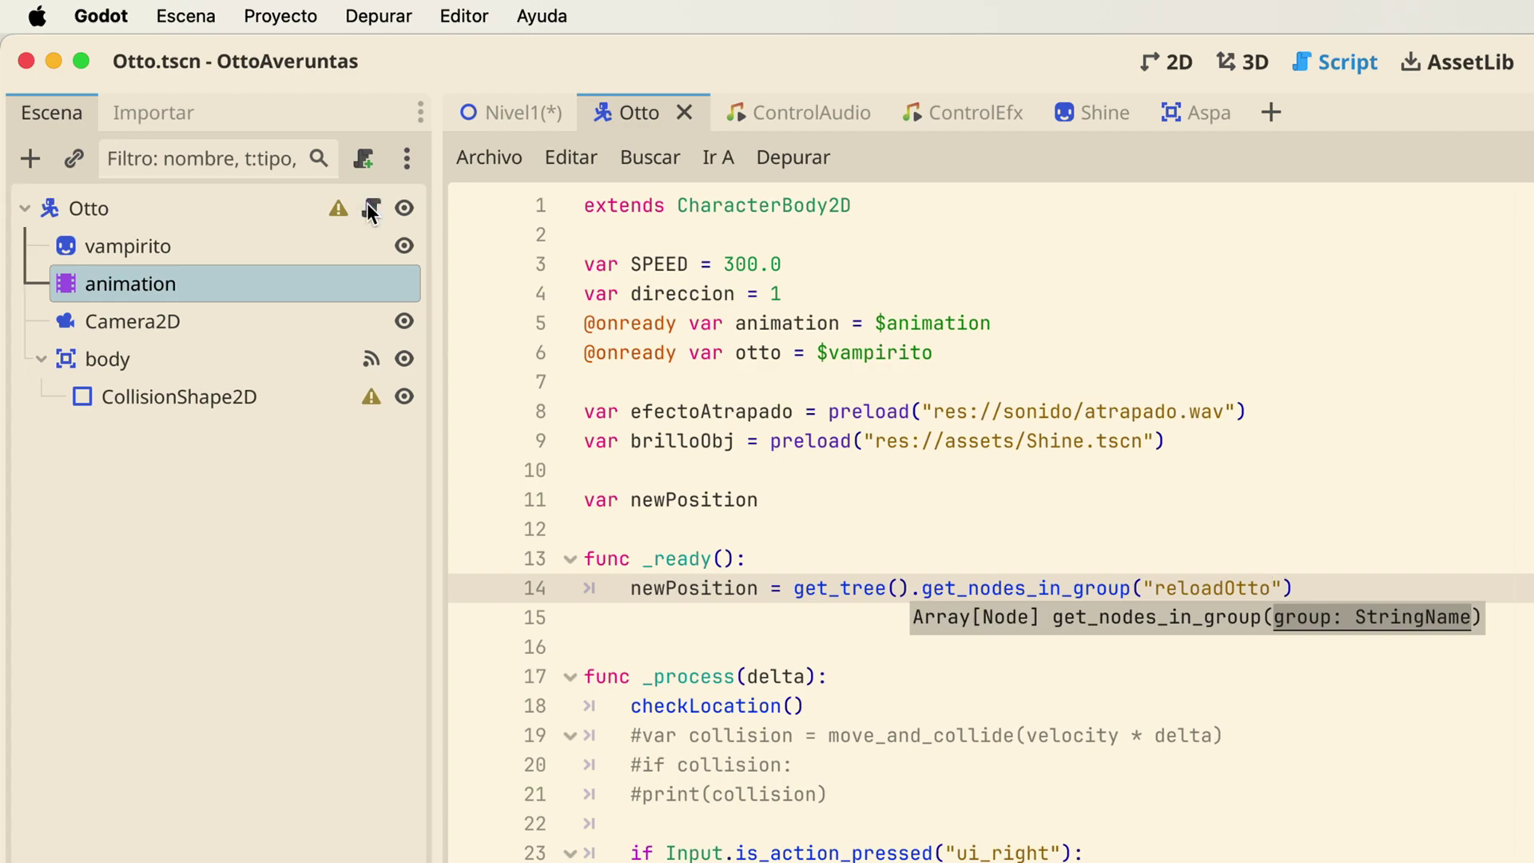
double_click(1194, 589)
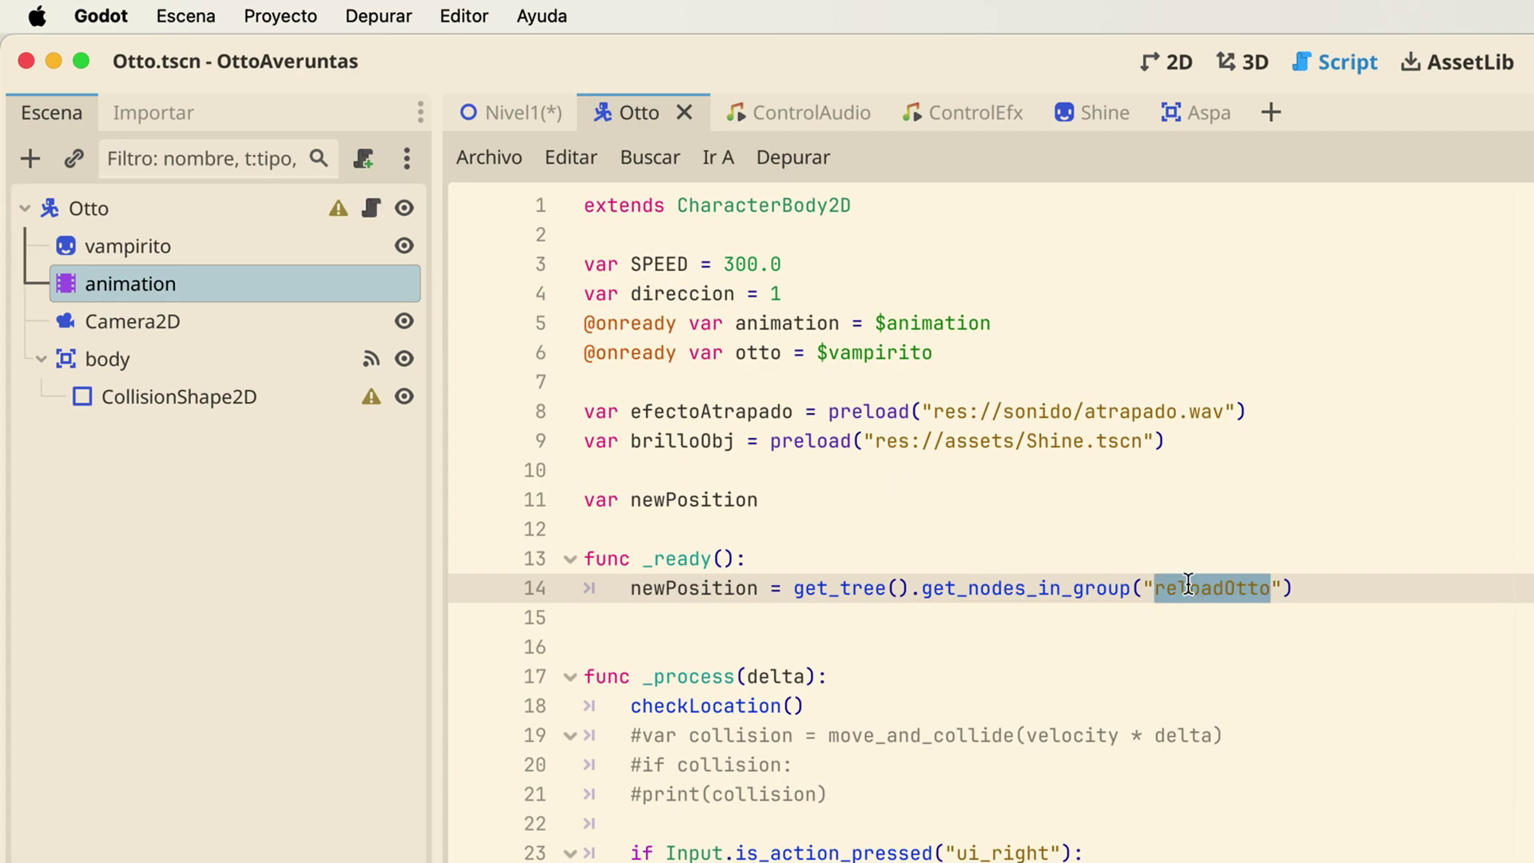
Paste 'realoadOtto' over the group name on line 14
type("realoadOtto")
scroll(987, 548, "down", 5)
scroll(968, 521, "up", 3)
left_click(1023, 391)
scroll(1018, 419, "down", 5)
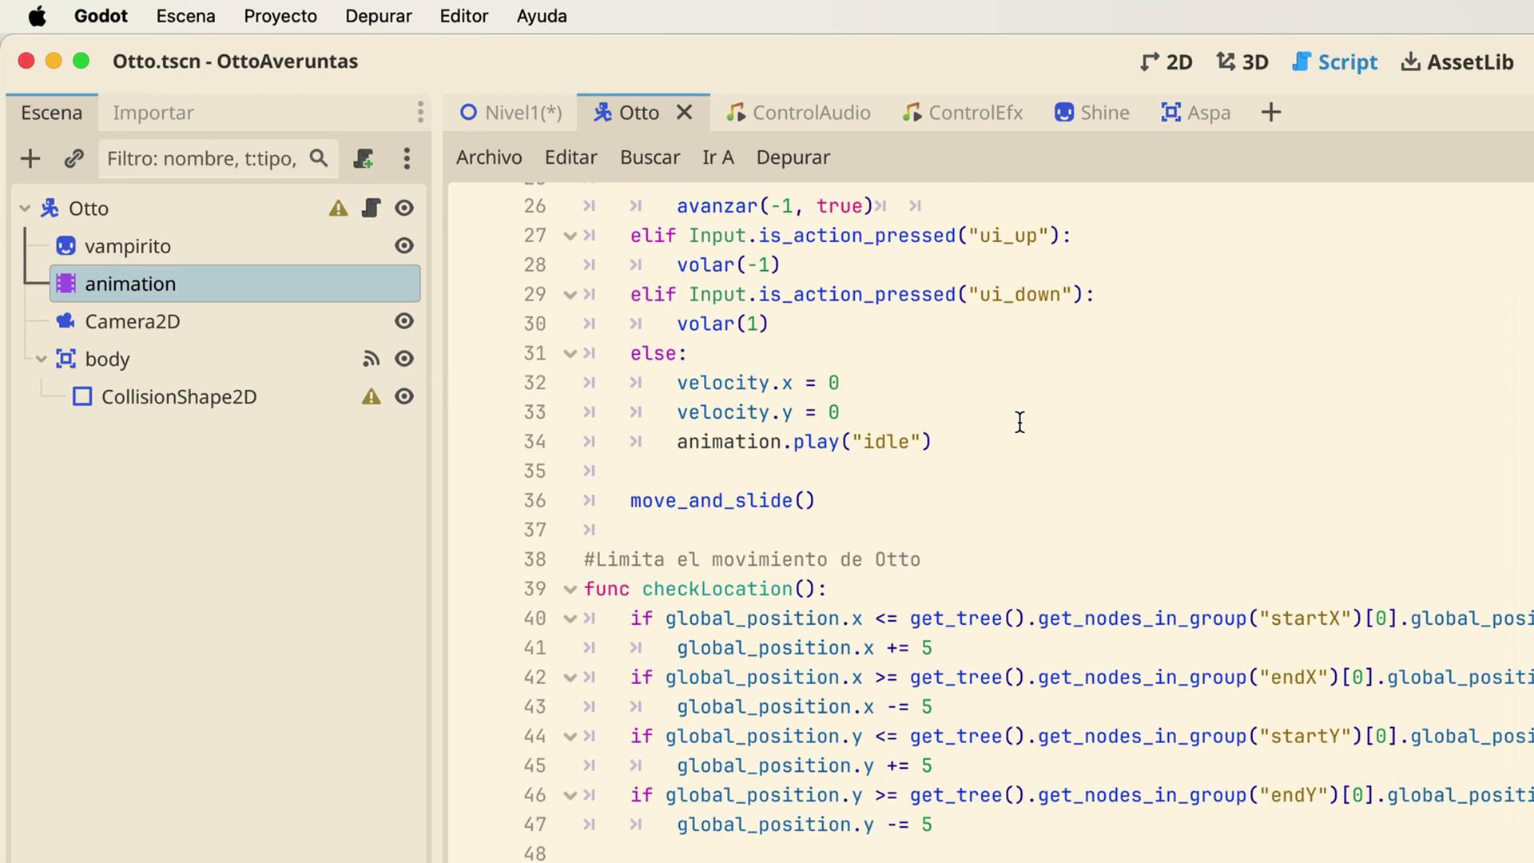
scroll(1020, 421, "down", 8)
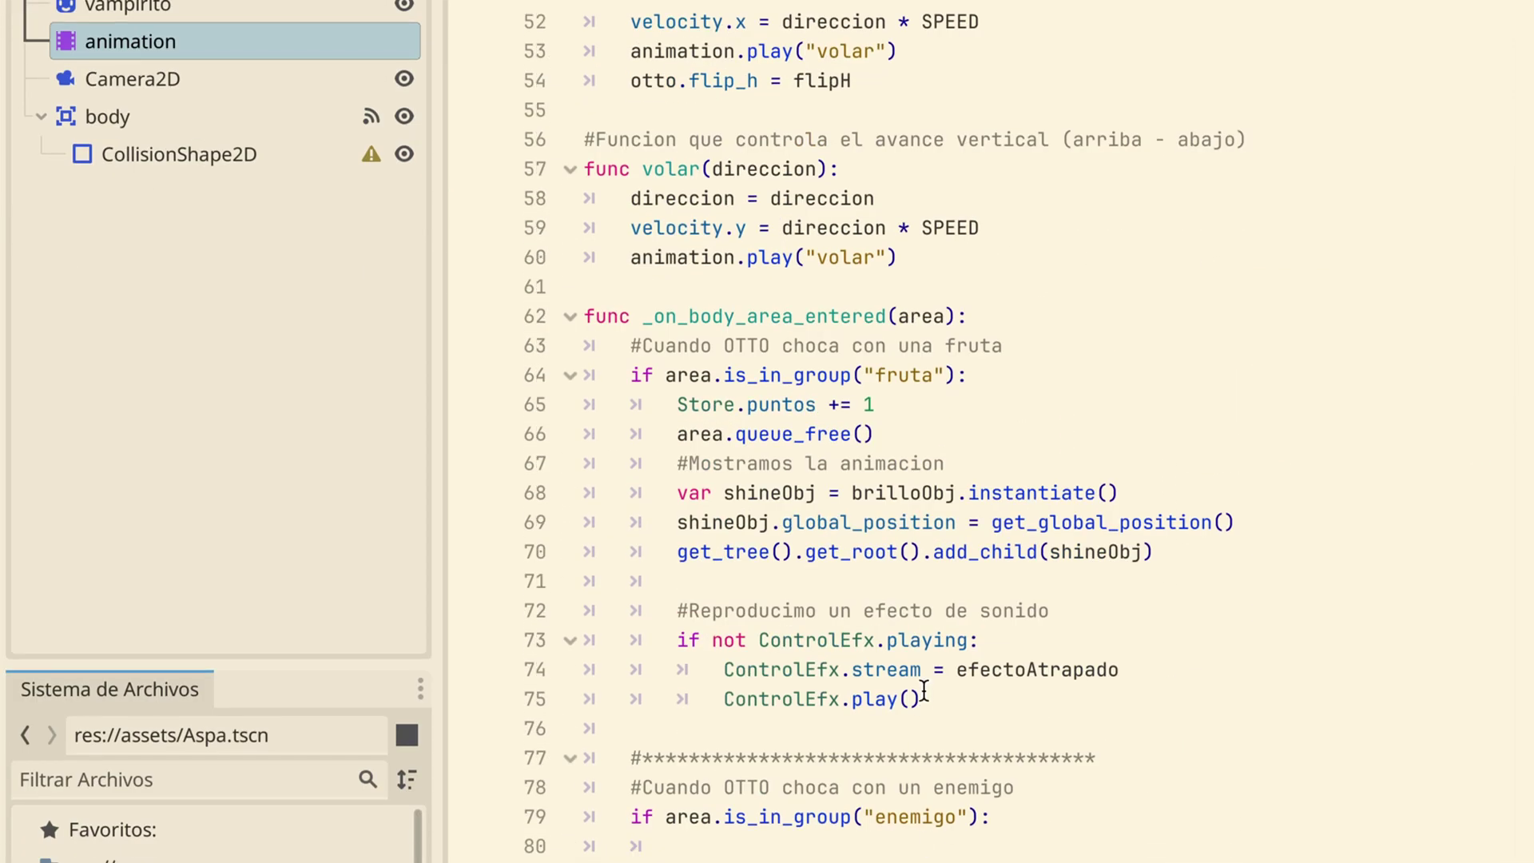
Add a 'position =' line inside the enemigo check on line 80
left_click(1027, 530)
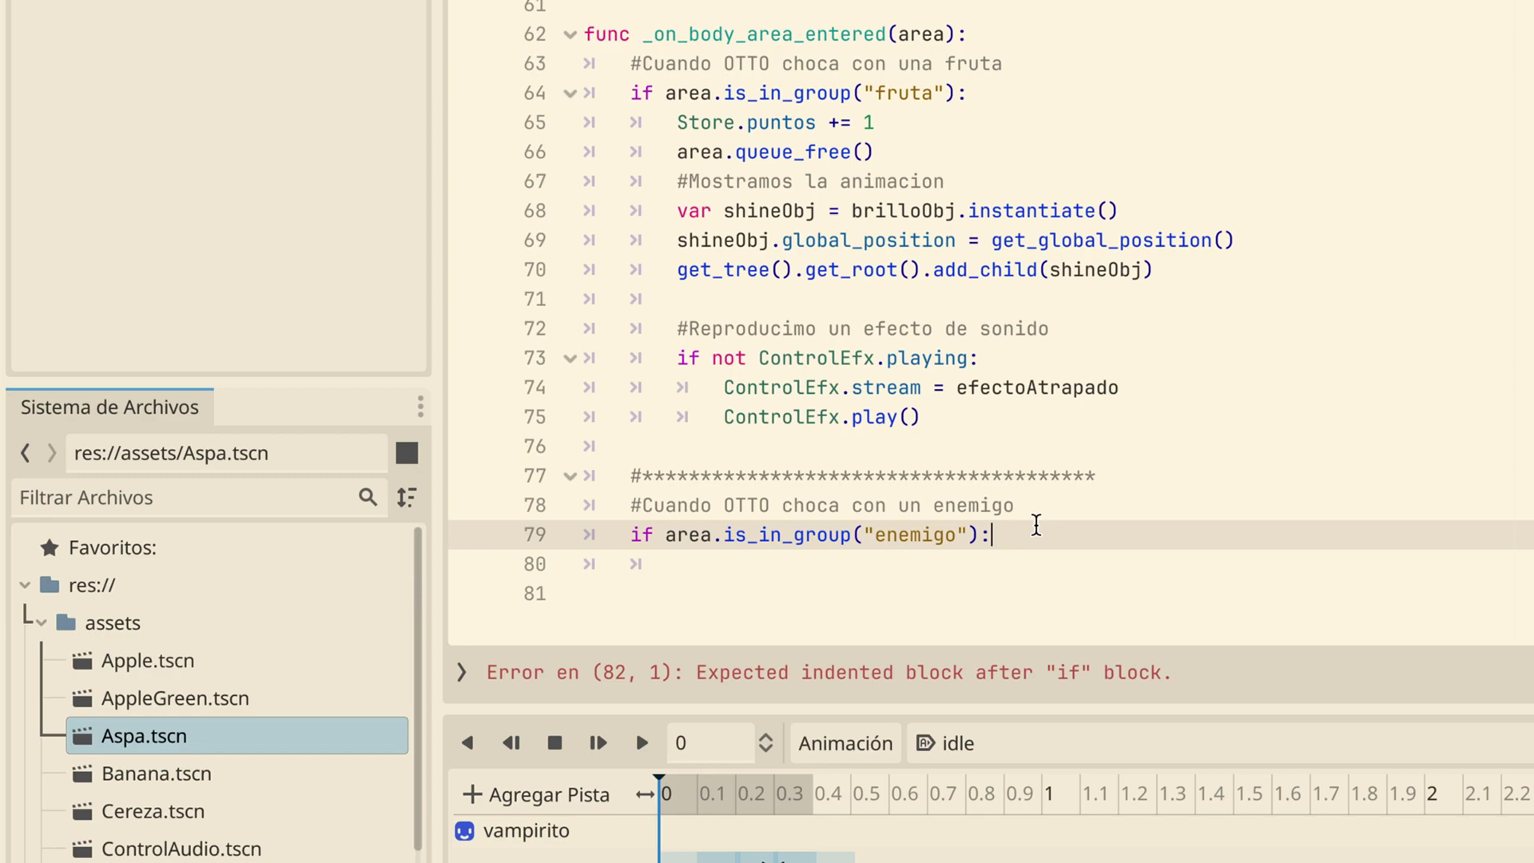
key("Return")
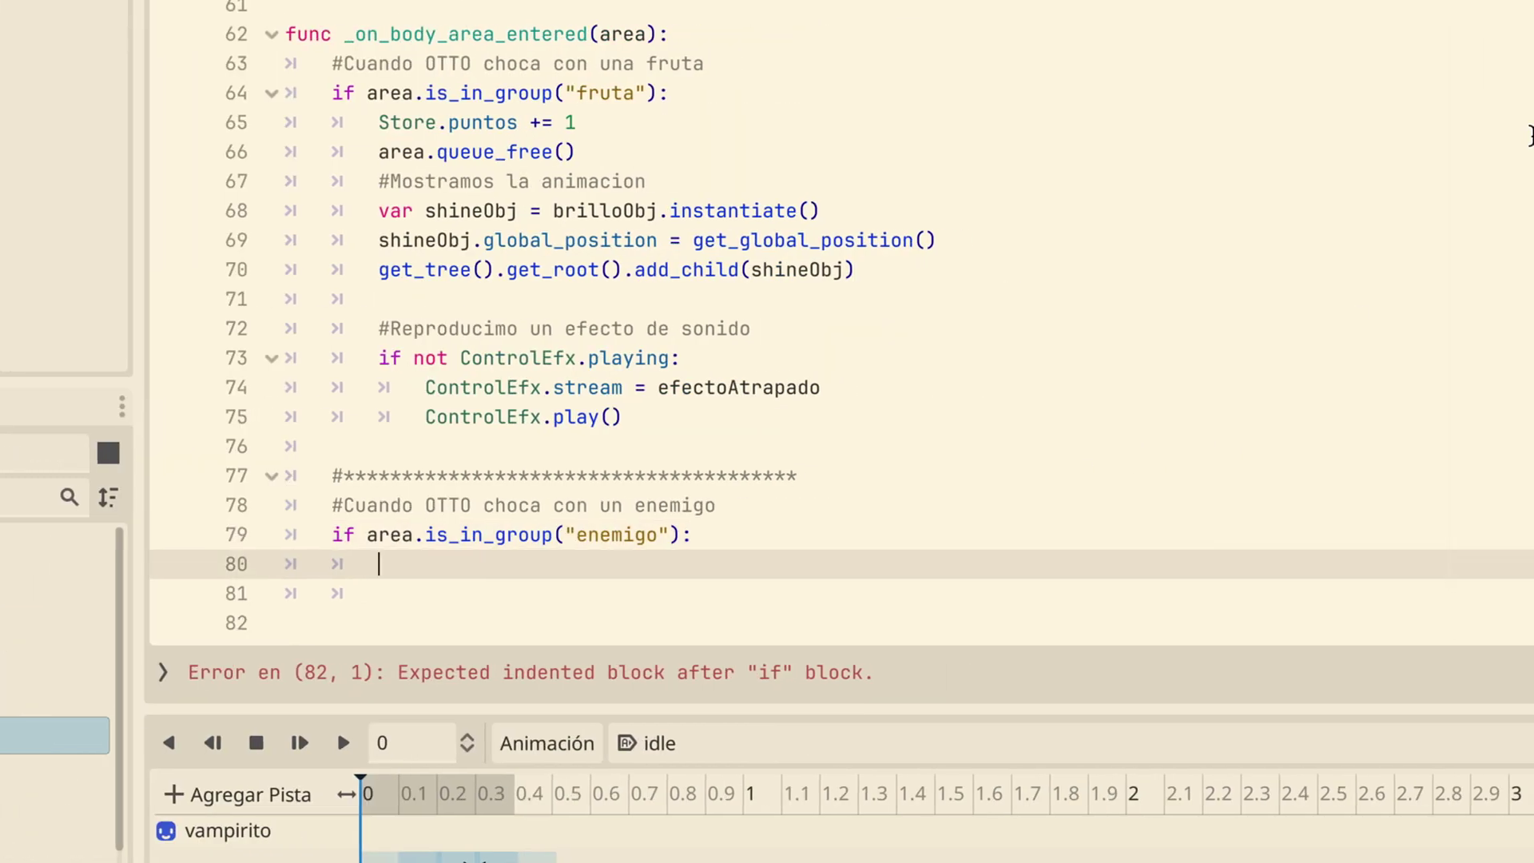
type("posi")
key("Return")
type("=")
Append [0].global_position to the newPosition assignment on line 14
scroll(956, 314, "up", 8)
scroll(910, 367, "up", 8)
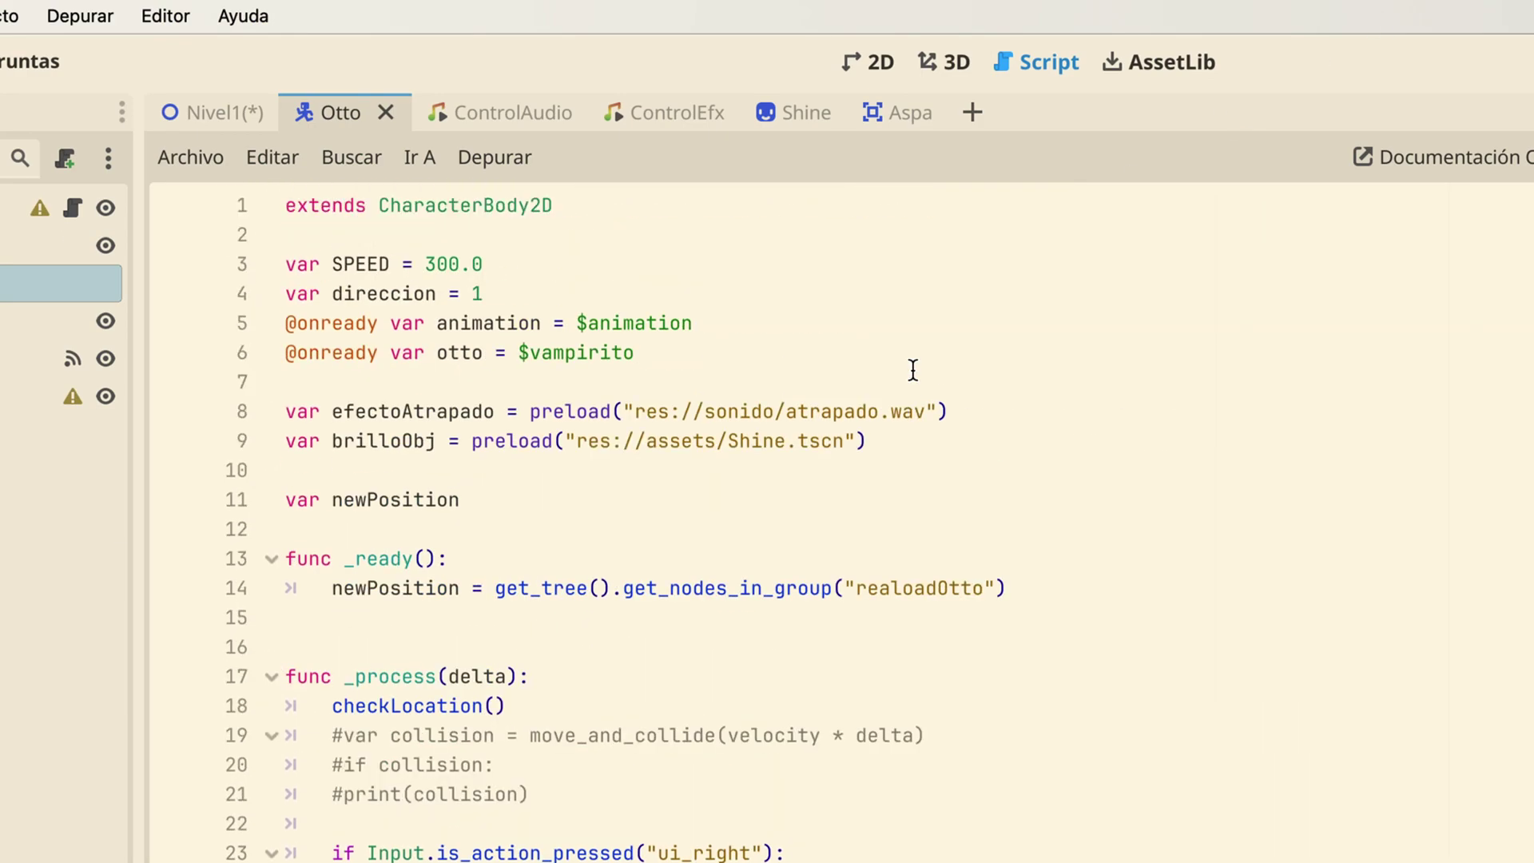
left_click(1054, 597)
type("[0].")
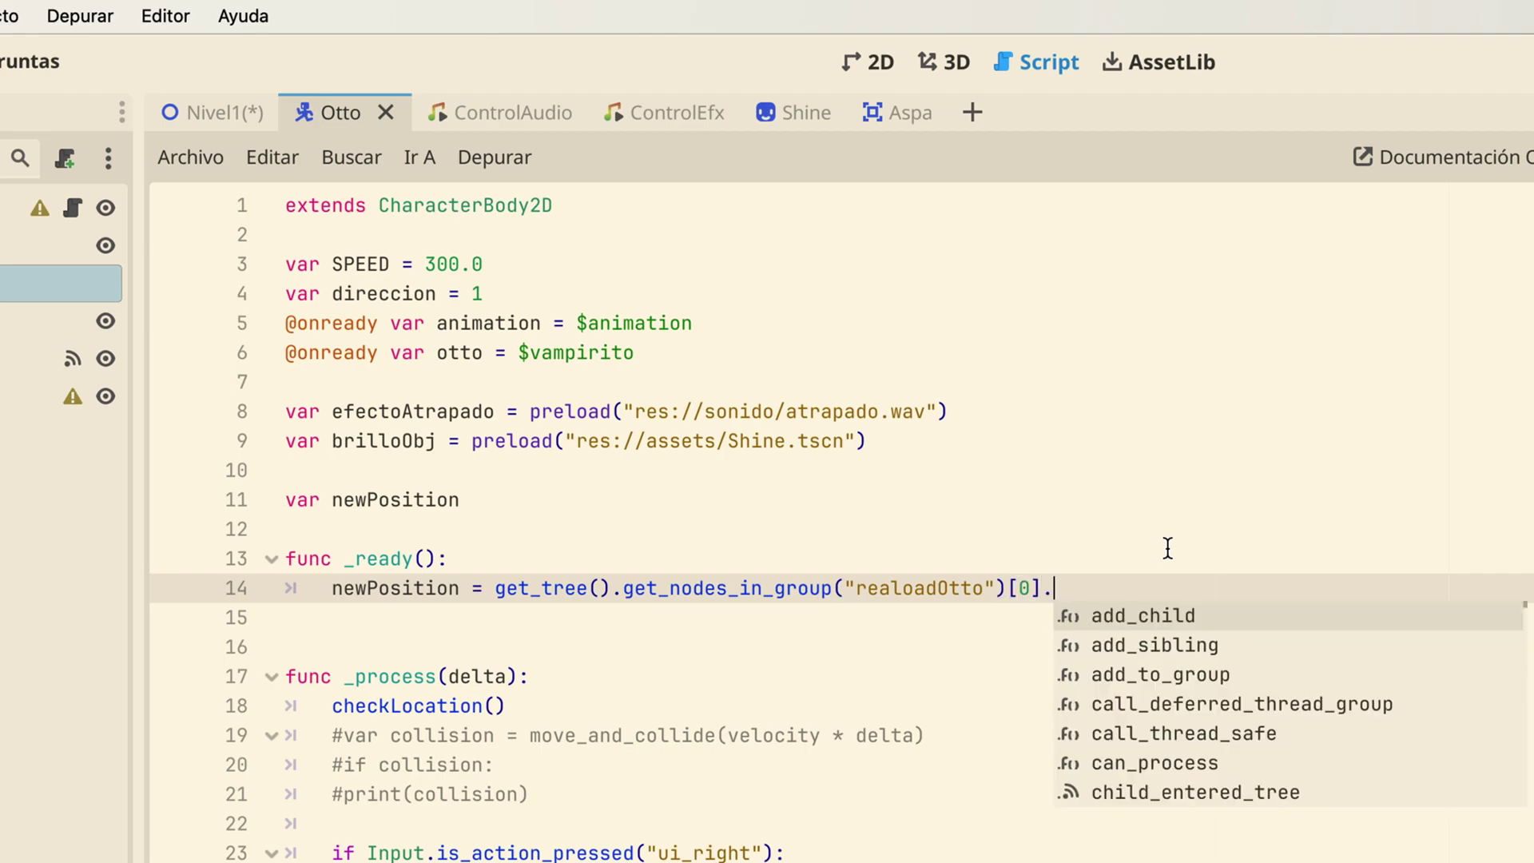
type("glo")
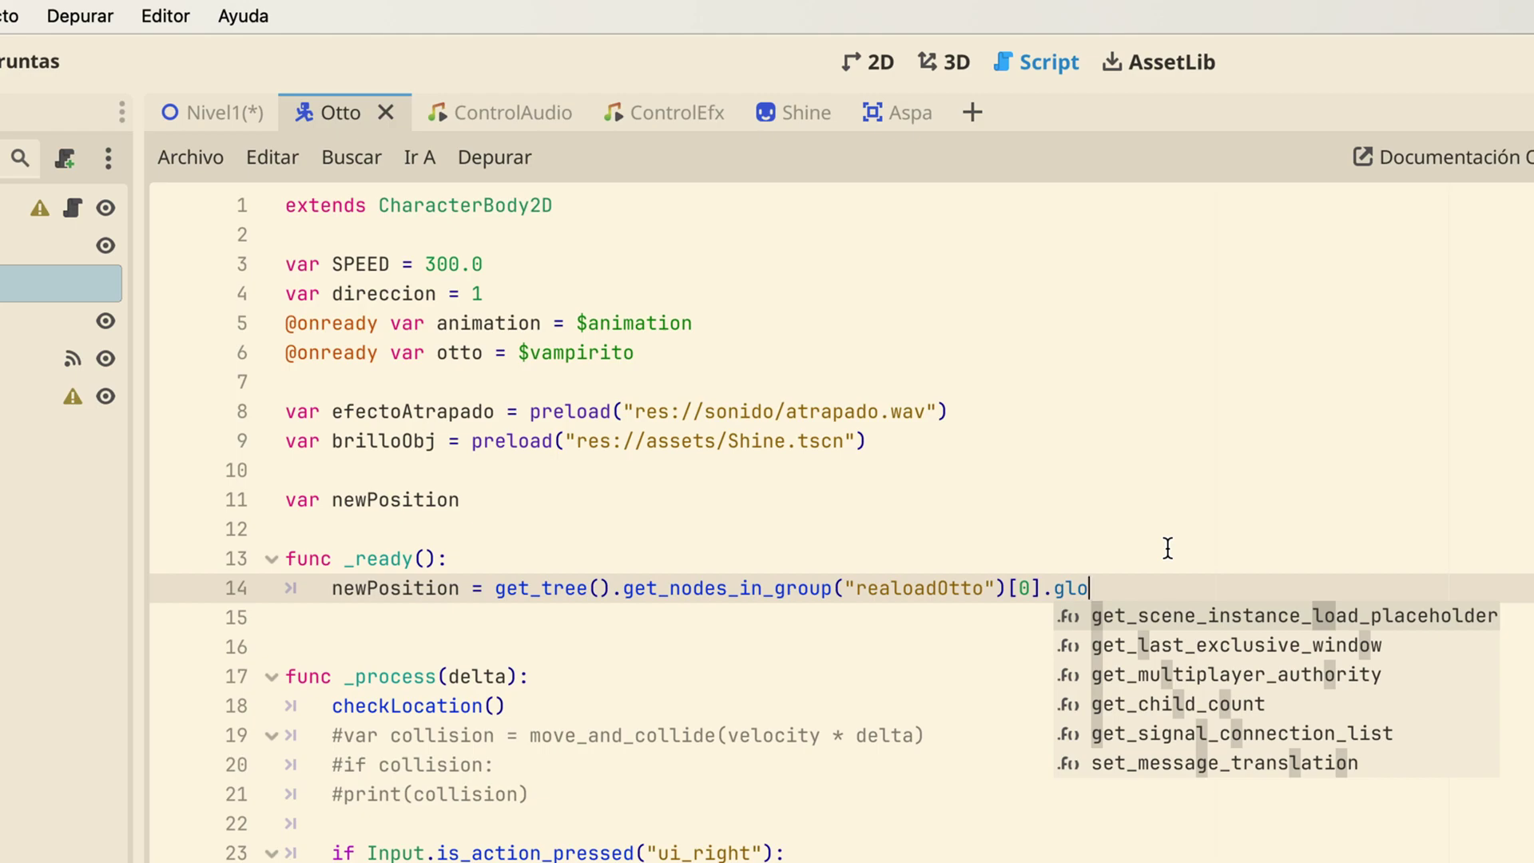
type("bal_")
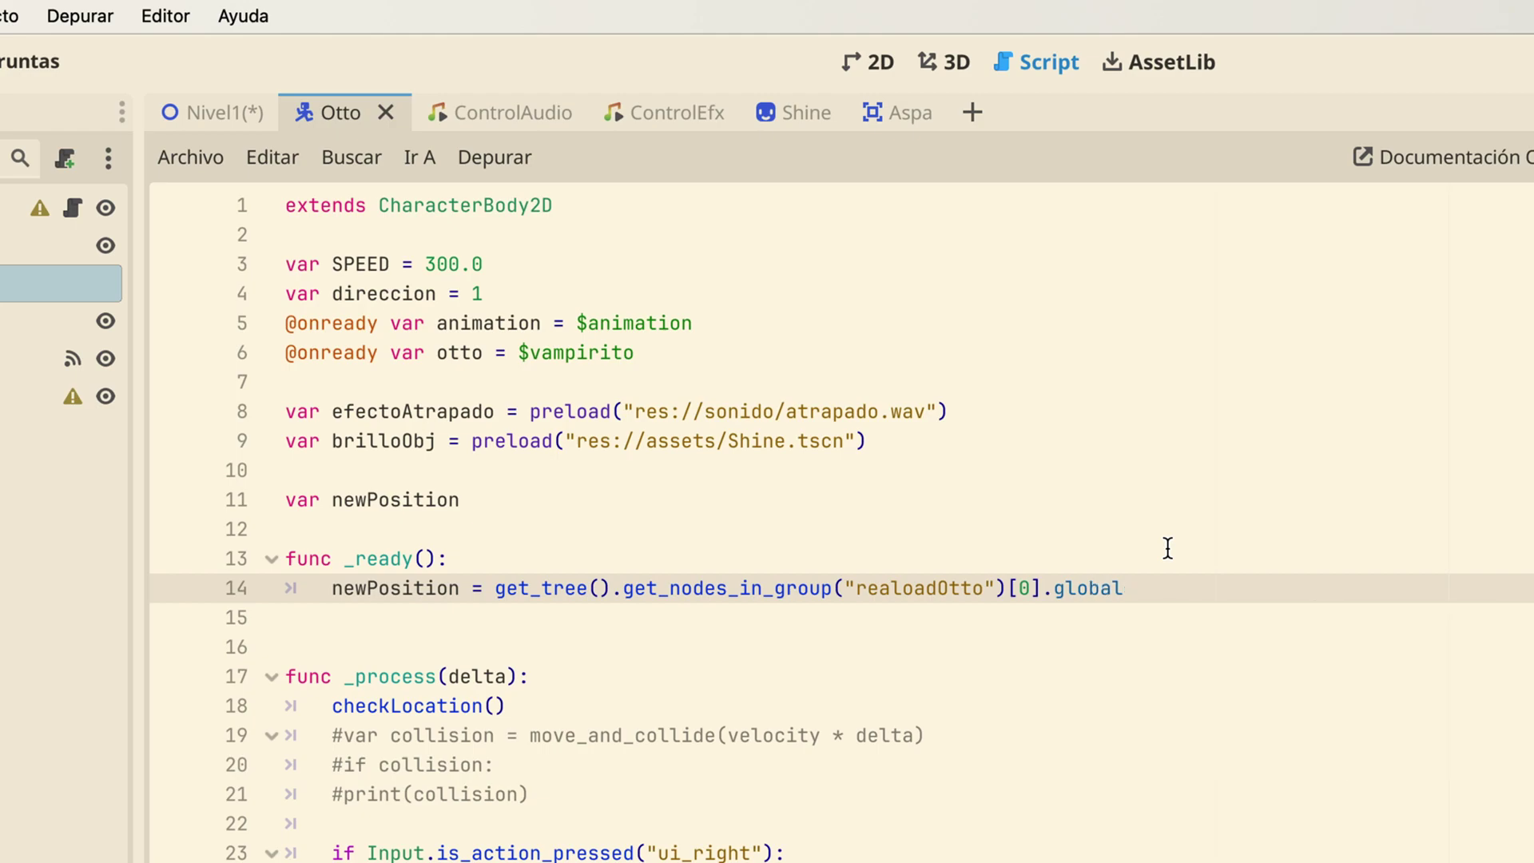
type("position")
scroll(907, 610, "down", 2)
scroll(907, 614, "down", 7)
scroll(910, 616, "down", 9)
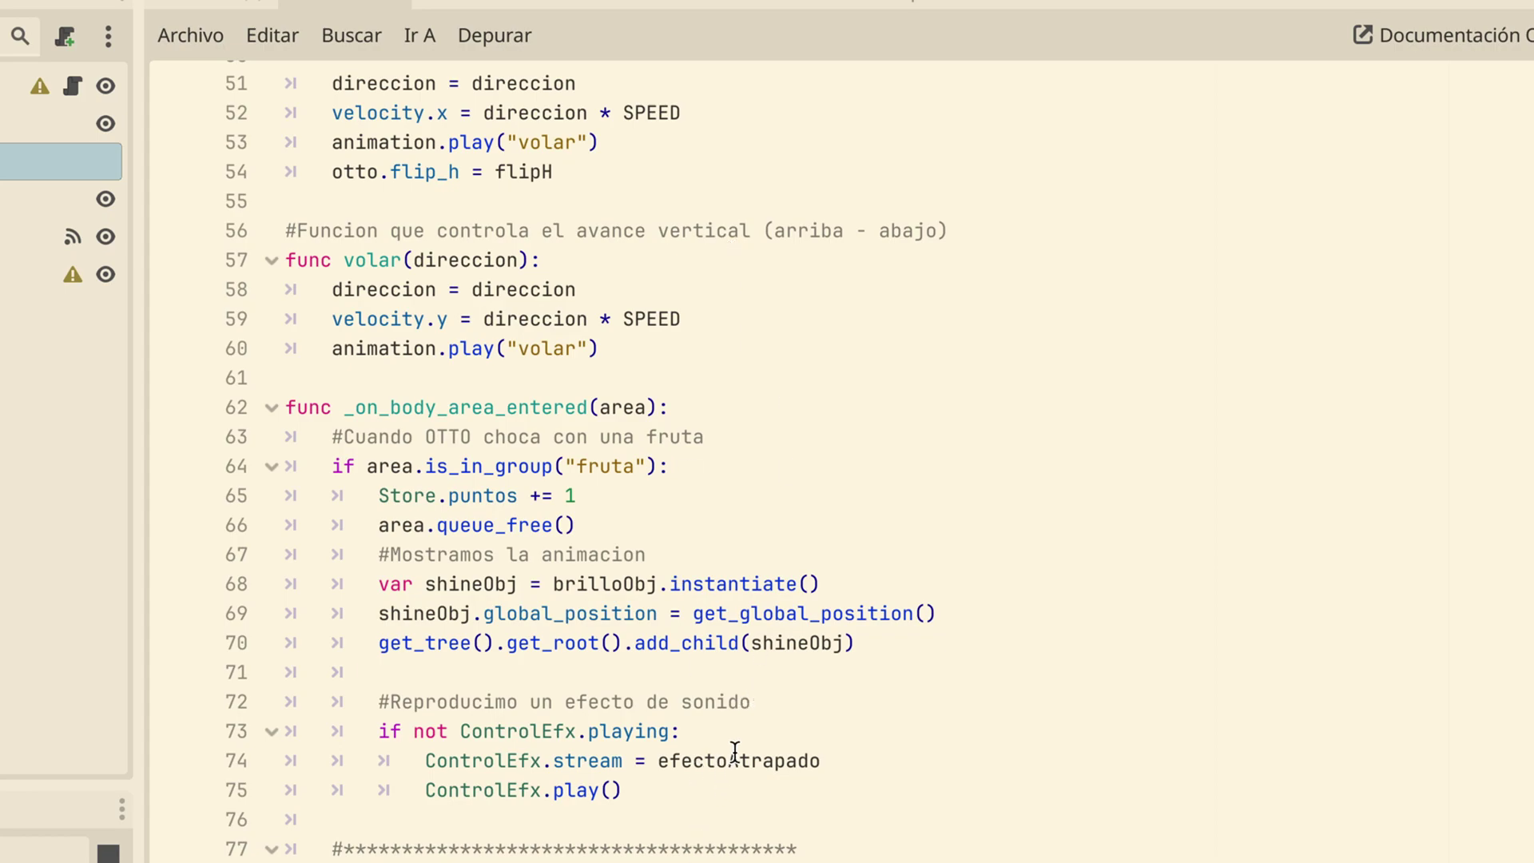
Finish the enemigo check with position = newPosition and run the project to test it
left_click(732, 724)
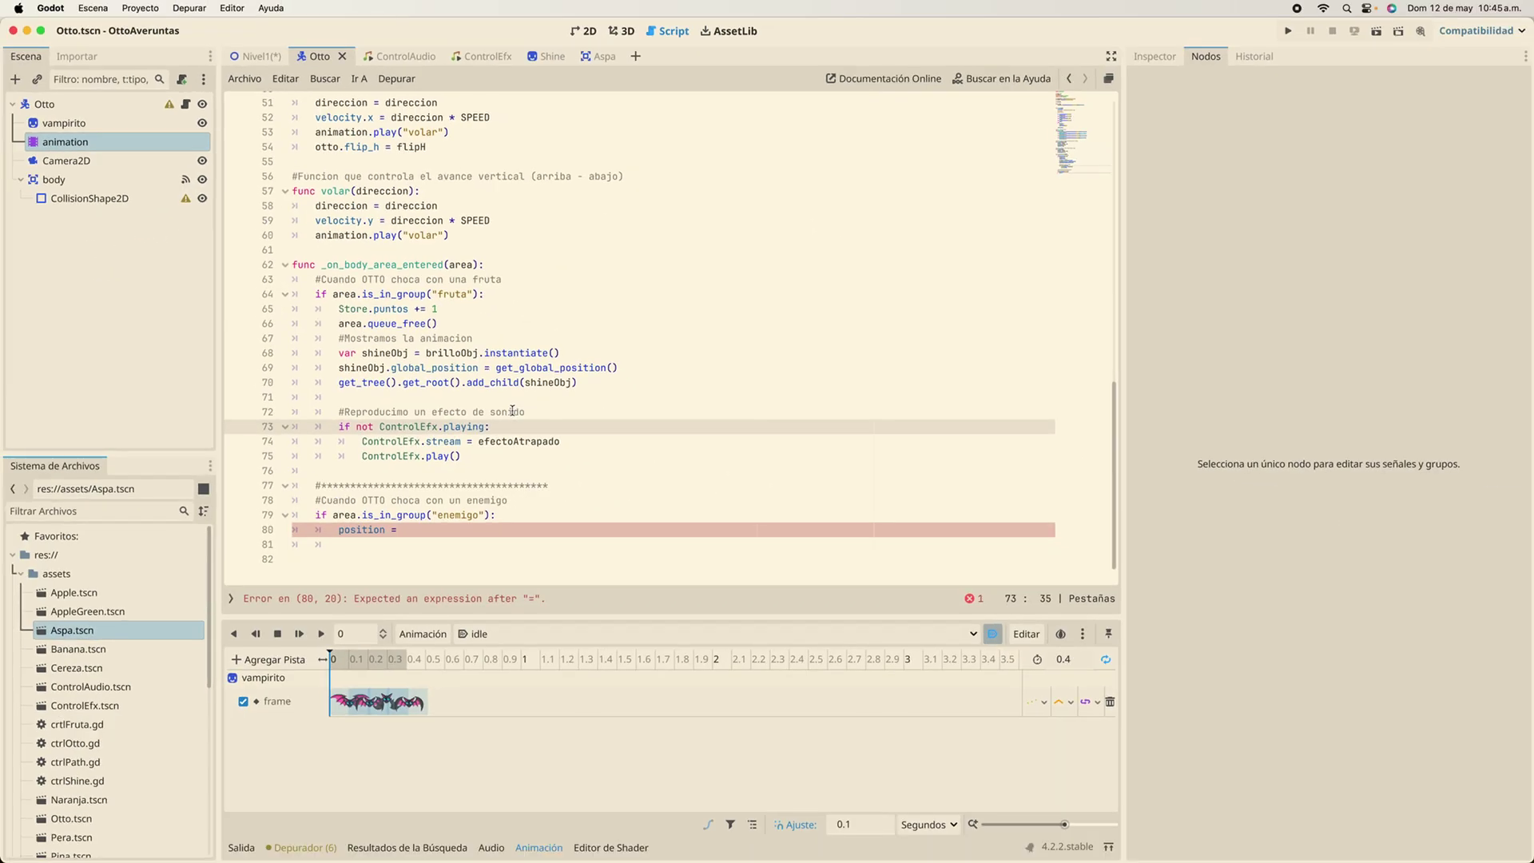
left_click(441, 529)
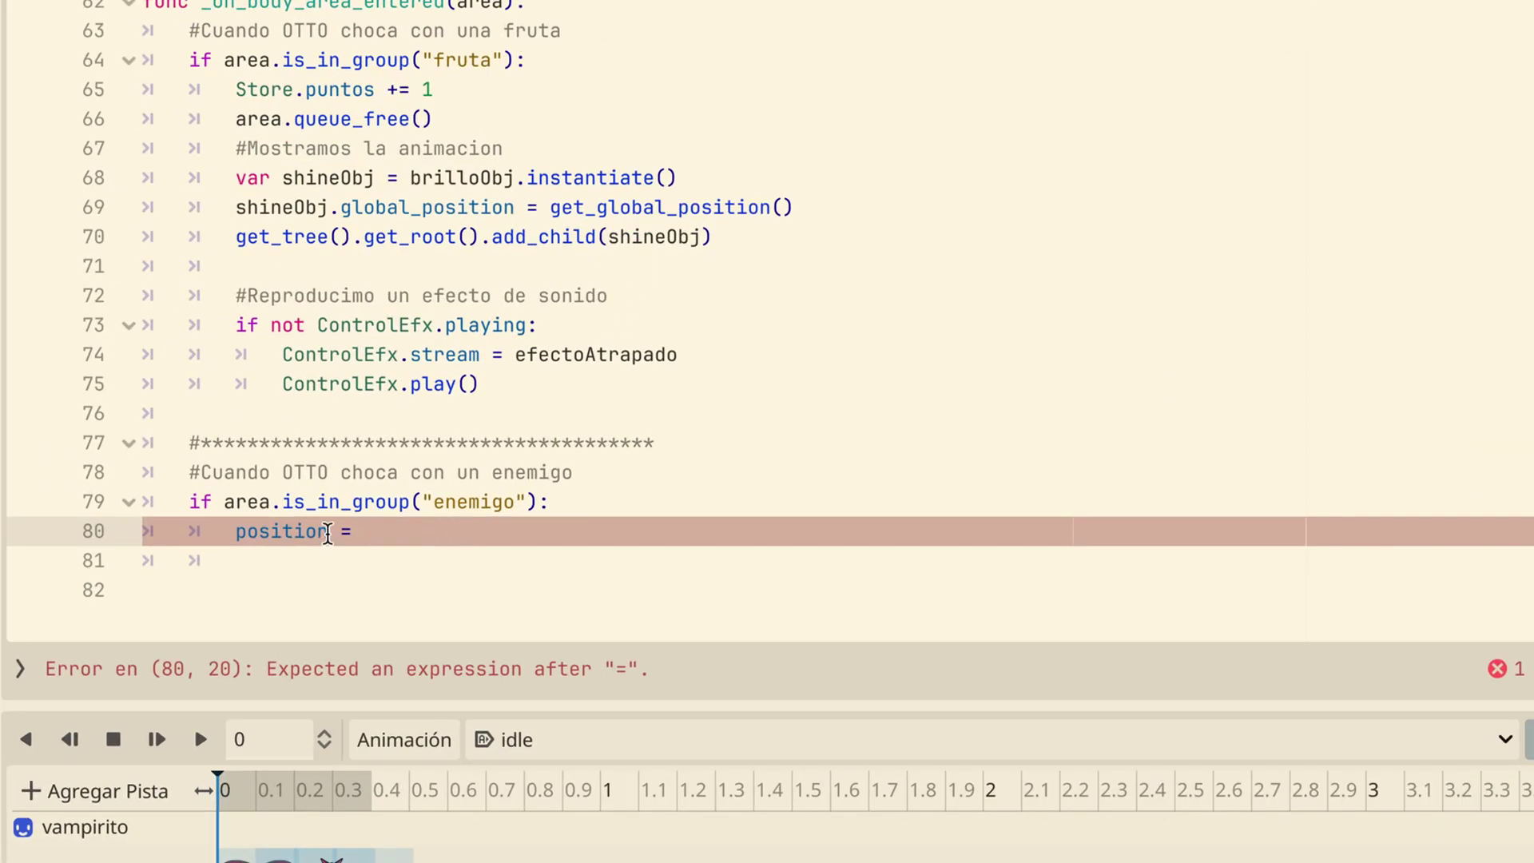
type("new")
key("Return")
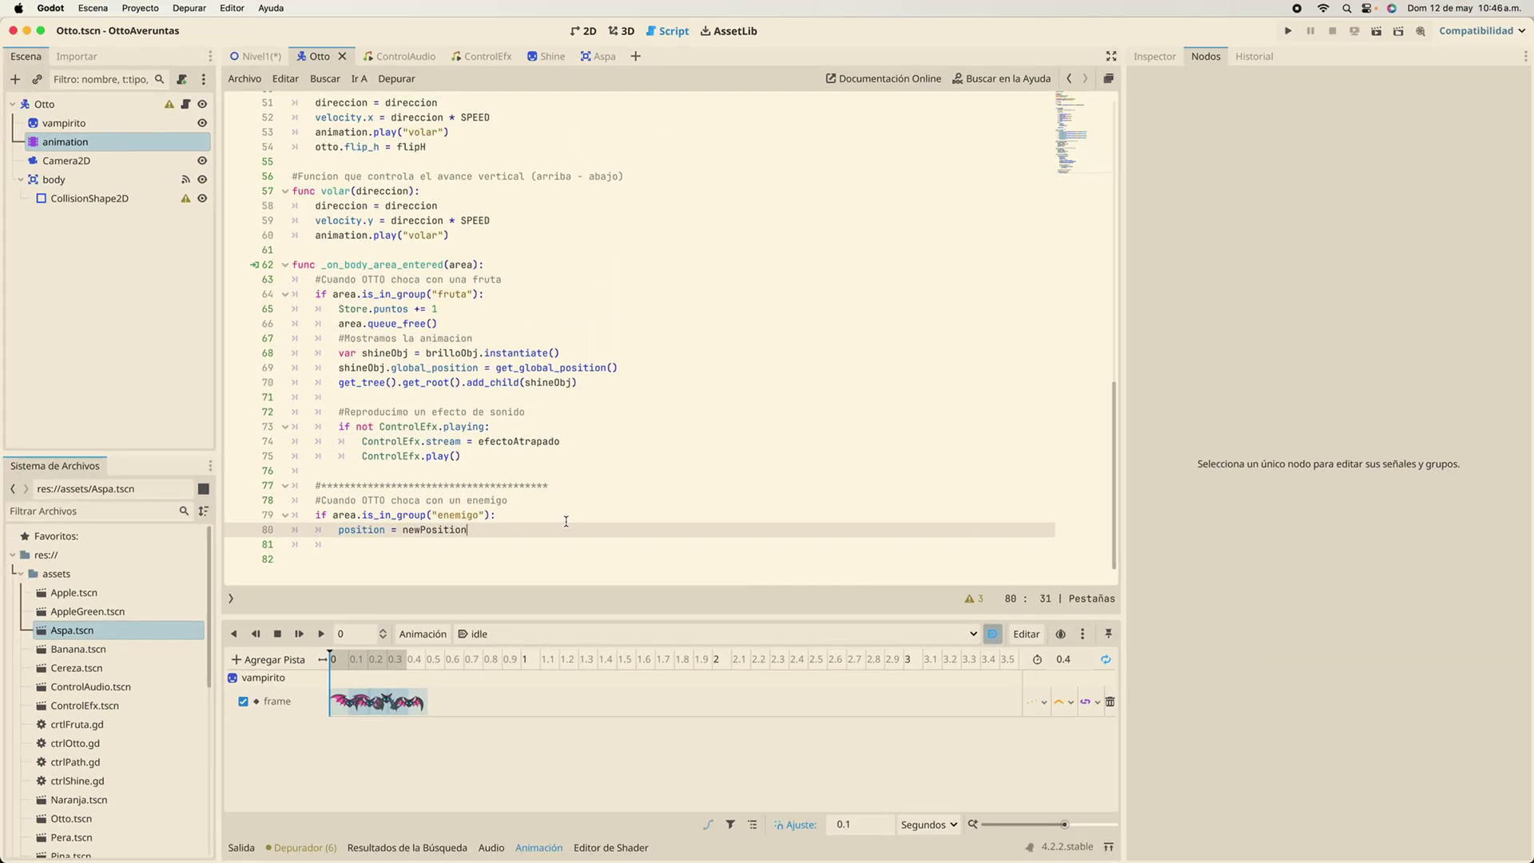
left_click(1290, 32)
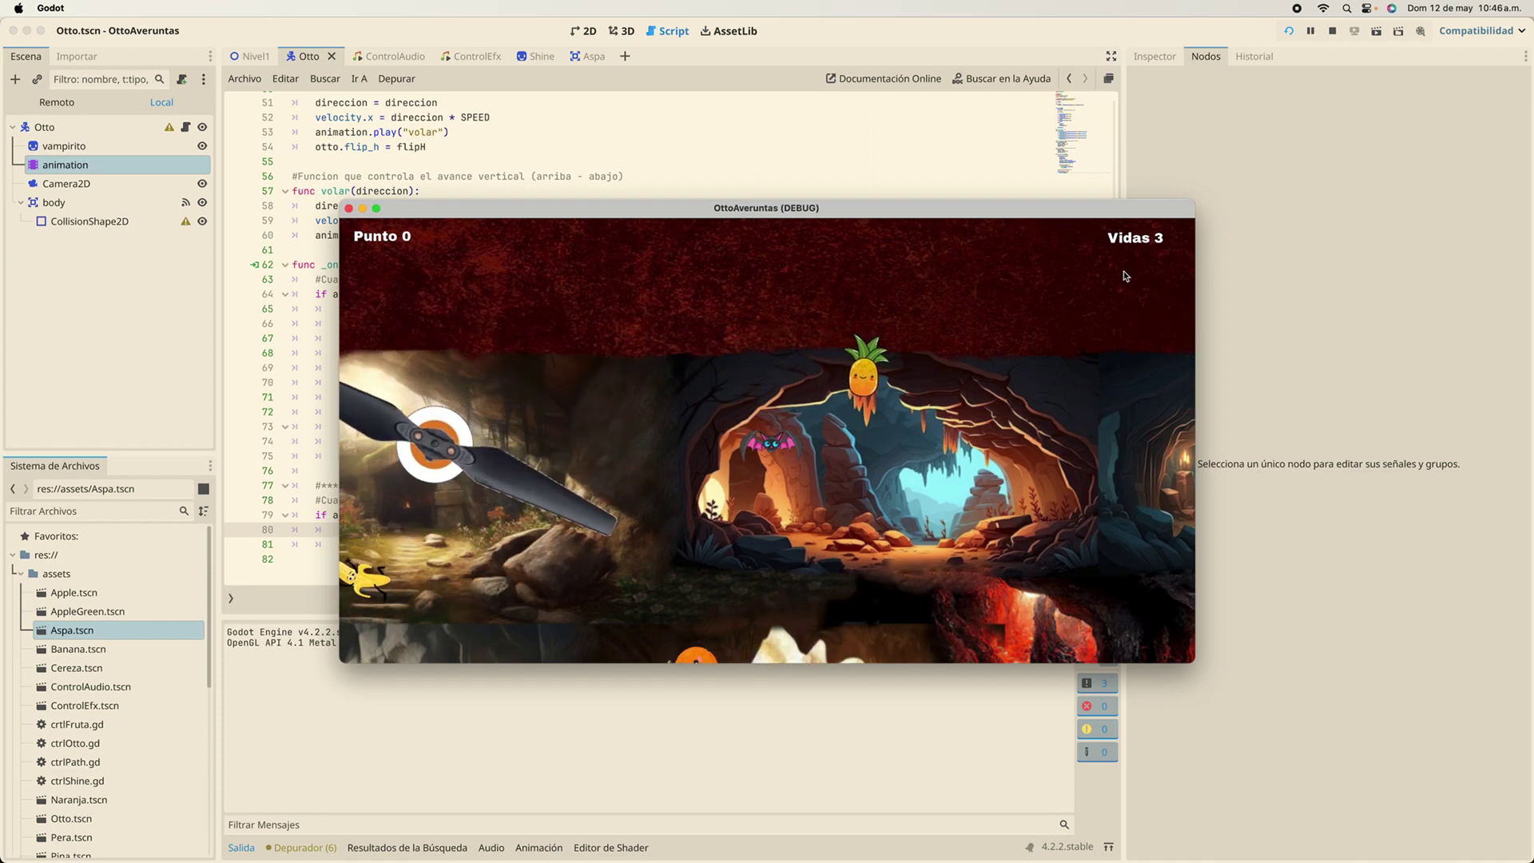
Play-test the game twice with the arrow keys, stopping each run as lives drop to Vidas 1
key("Left")
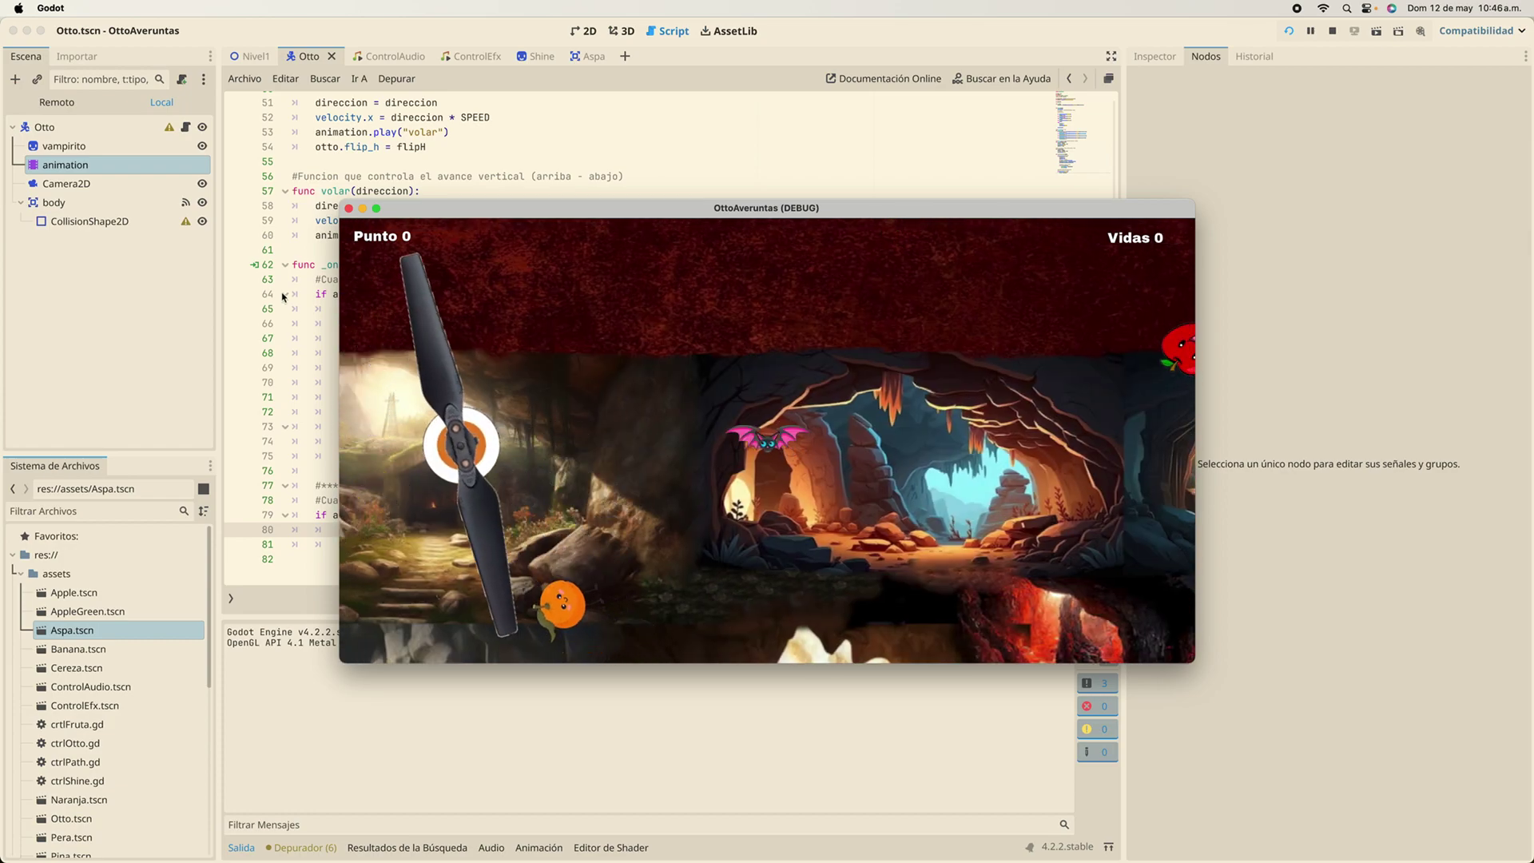
left_click(348, 209)
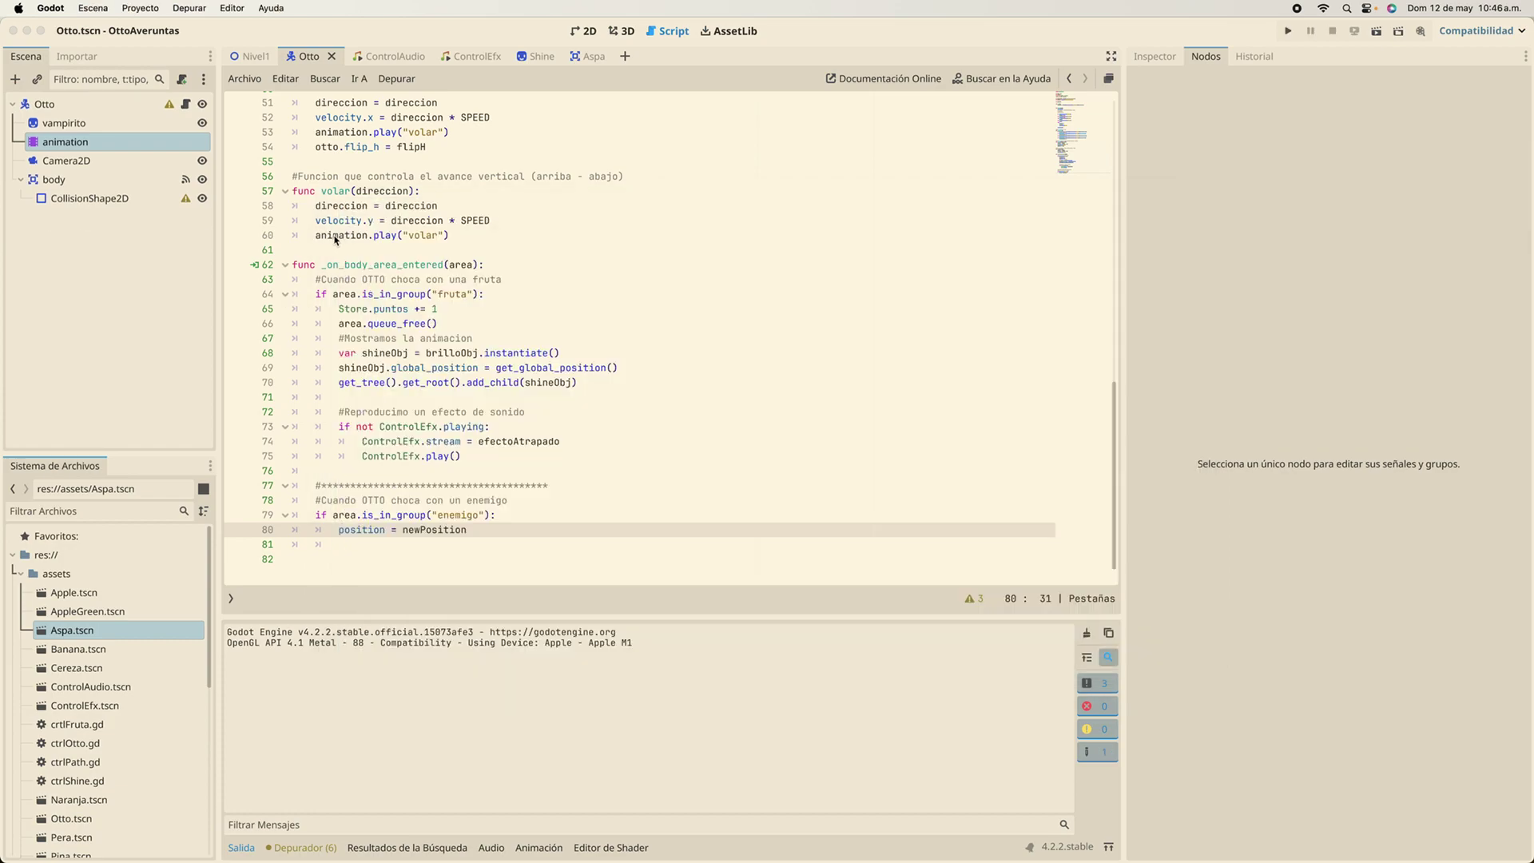
left_click(1286, 35)
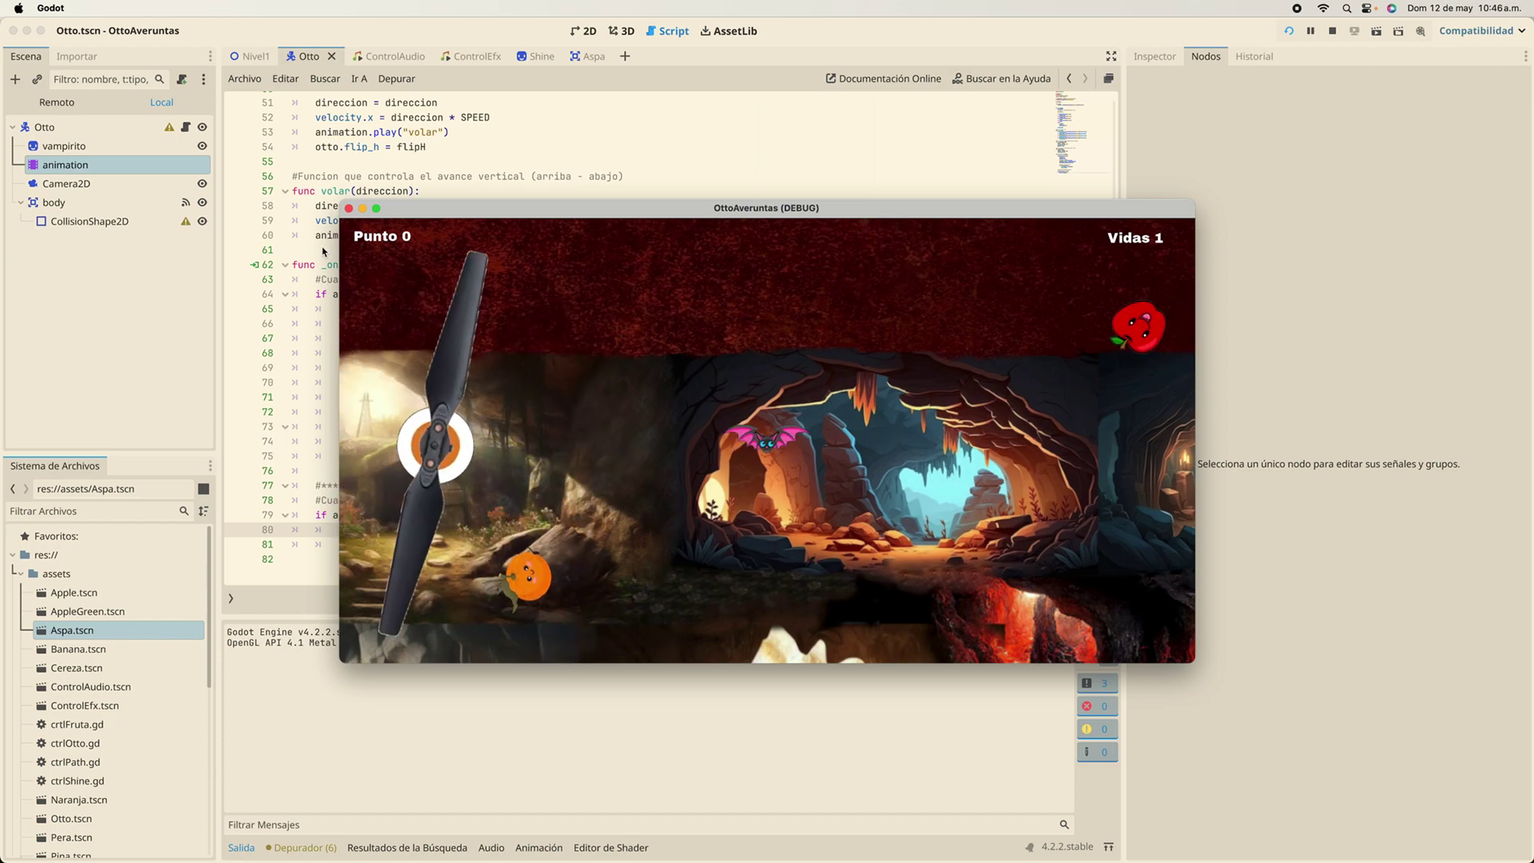
left_click(348, 208)
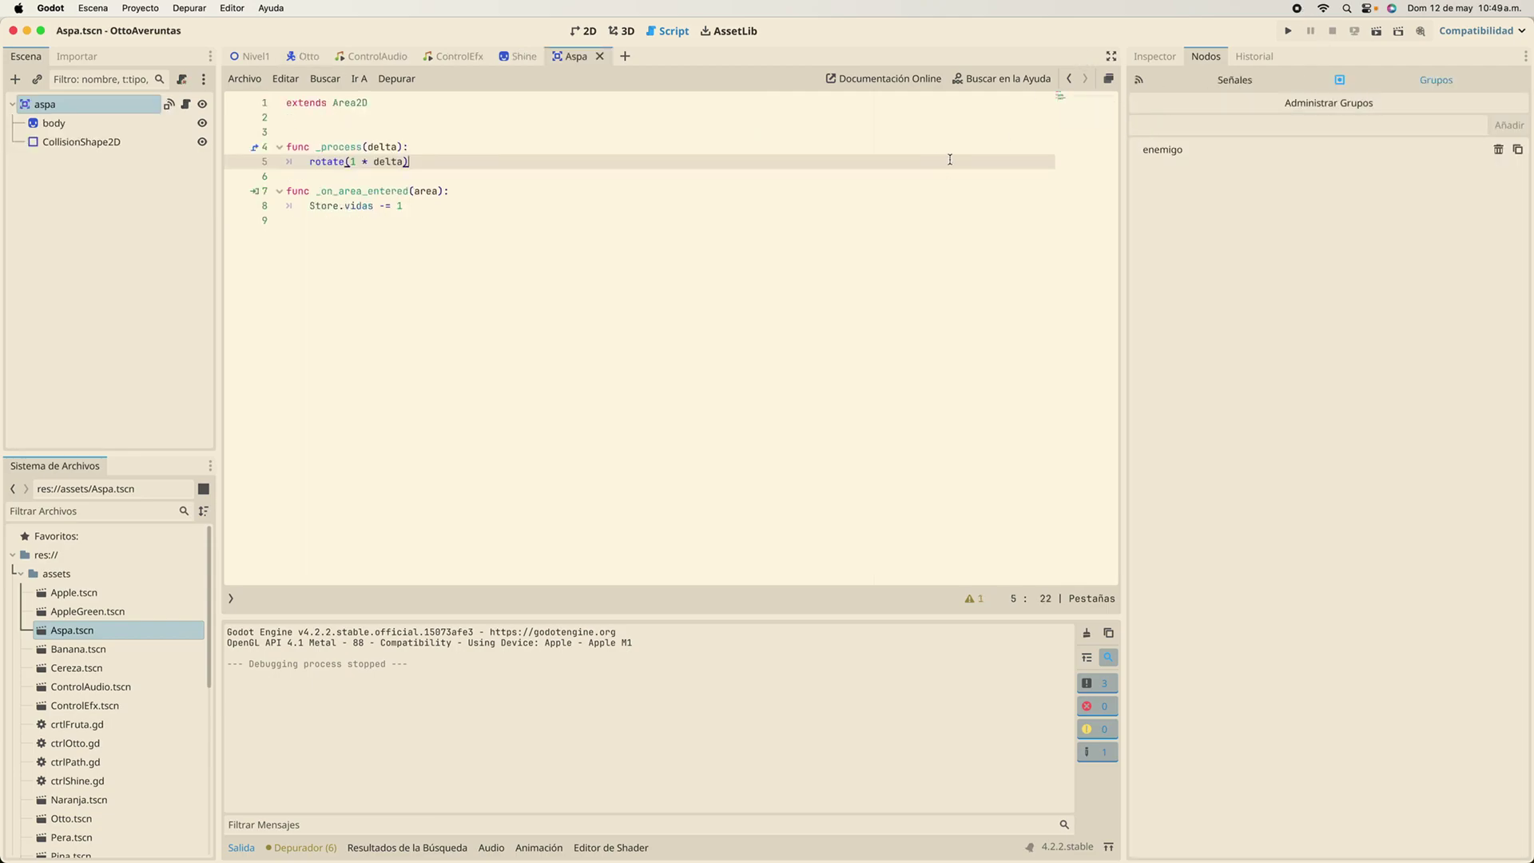
Run the game for another test, close it, and return to Otto's script
left_click(1287, 31)
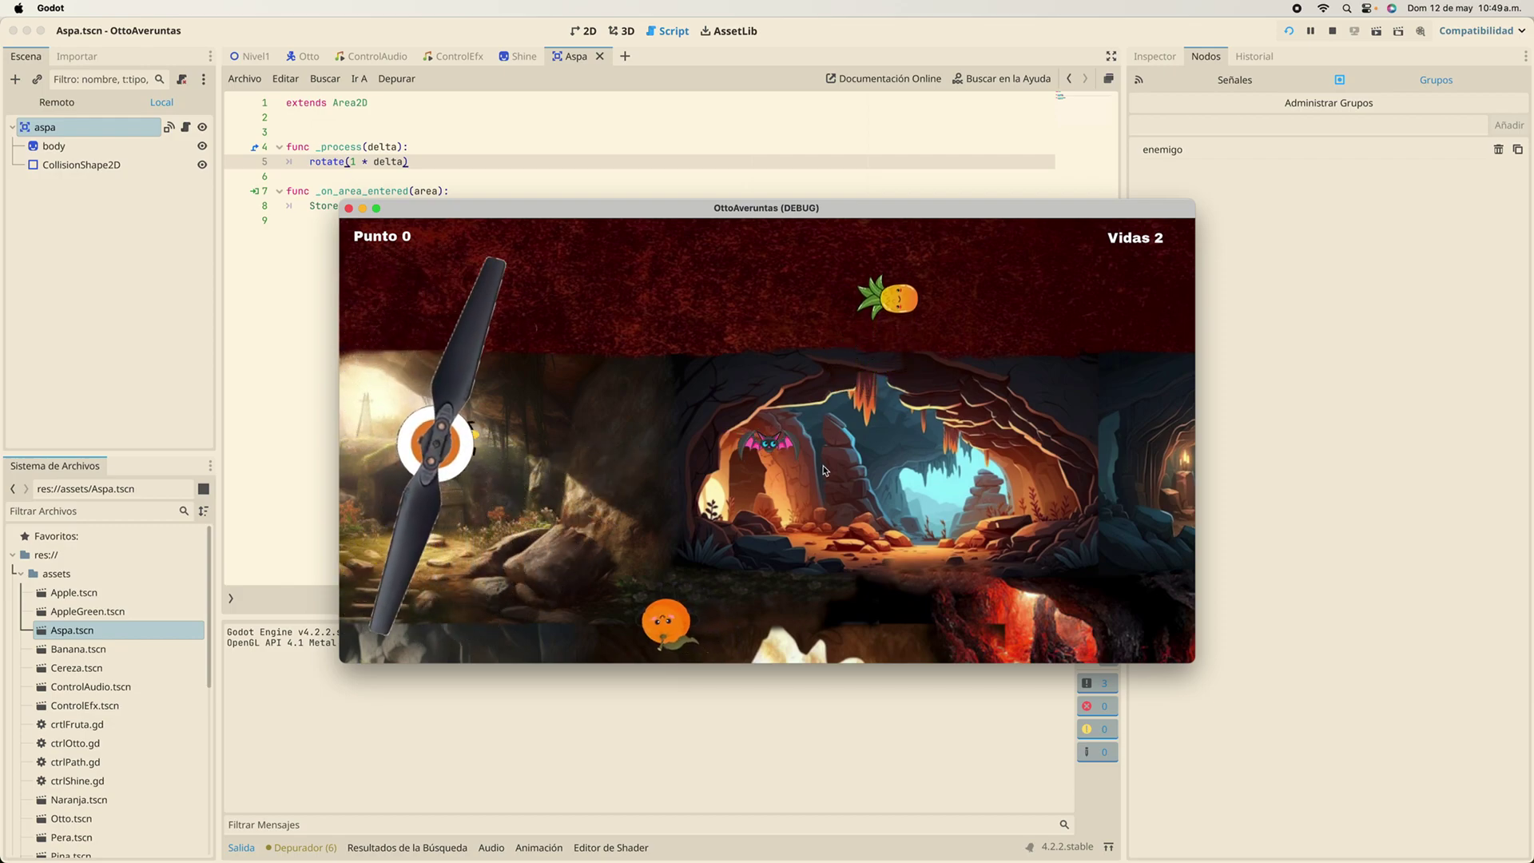
left_click(348, 208)
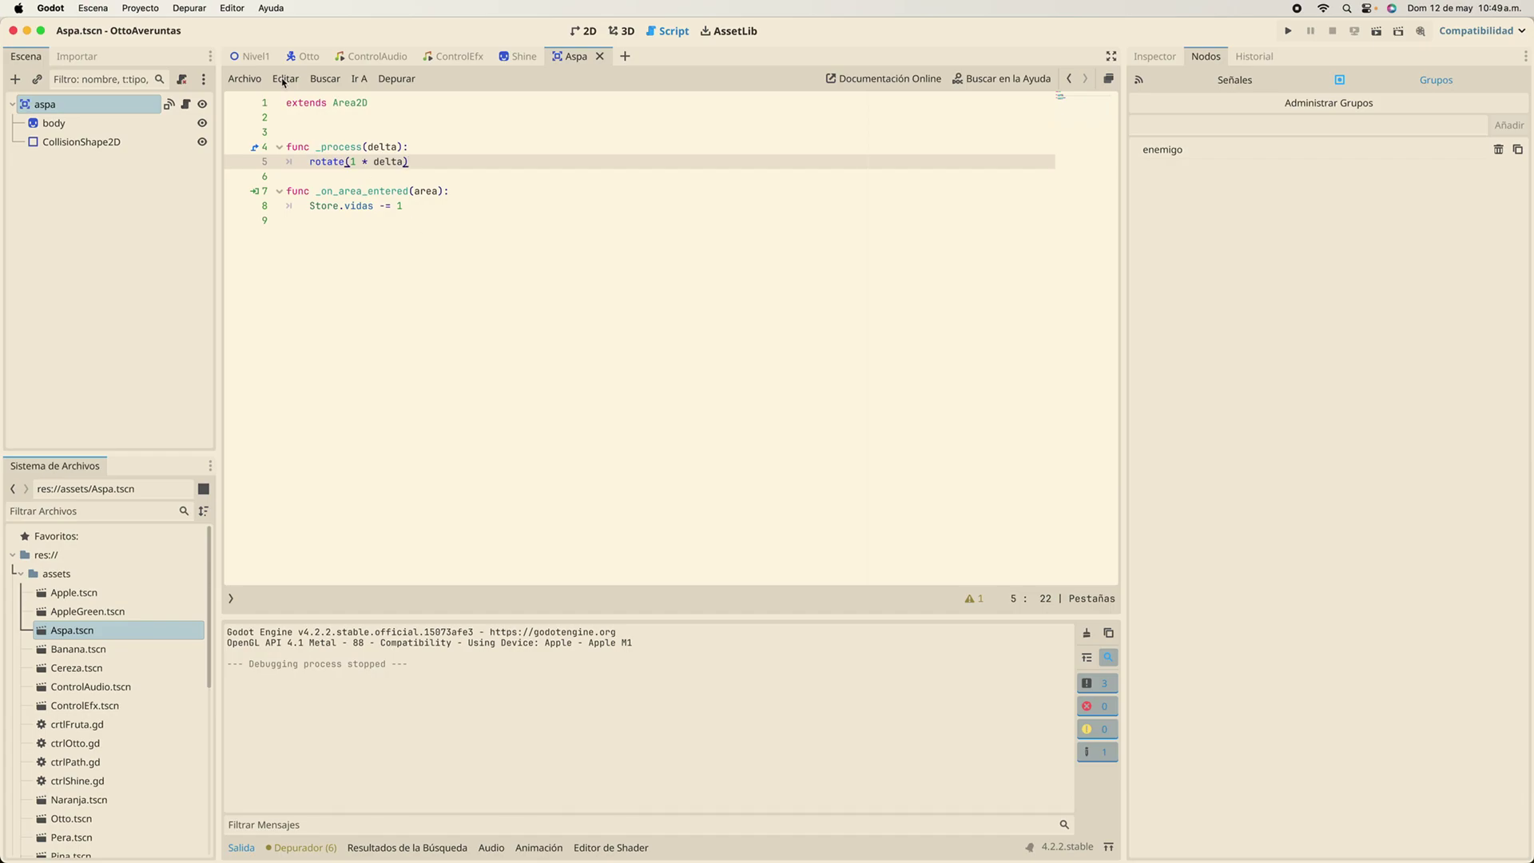
left_click(303, 55)
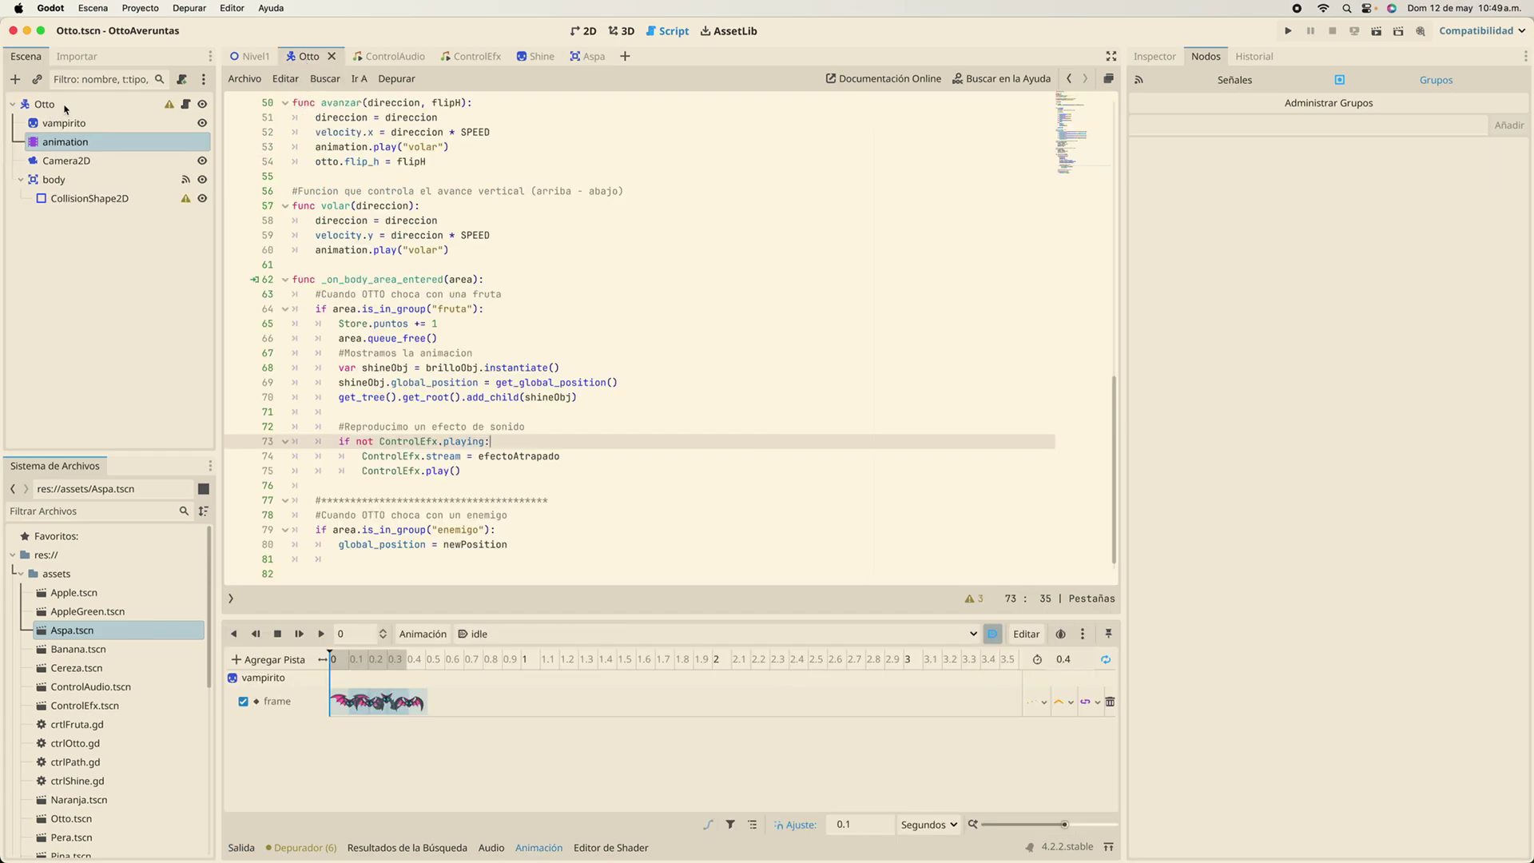
Add Otto's body node to the 'player' group and save the Otto scene
left_click(61, 183)
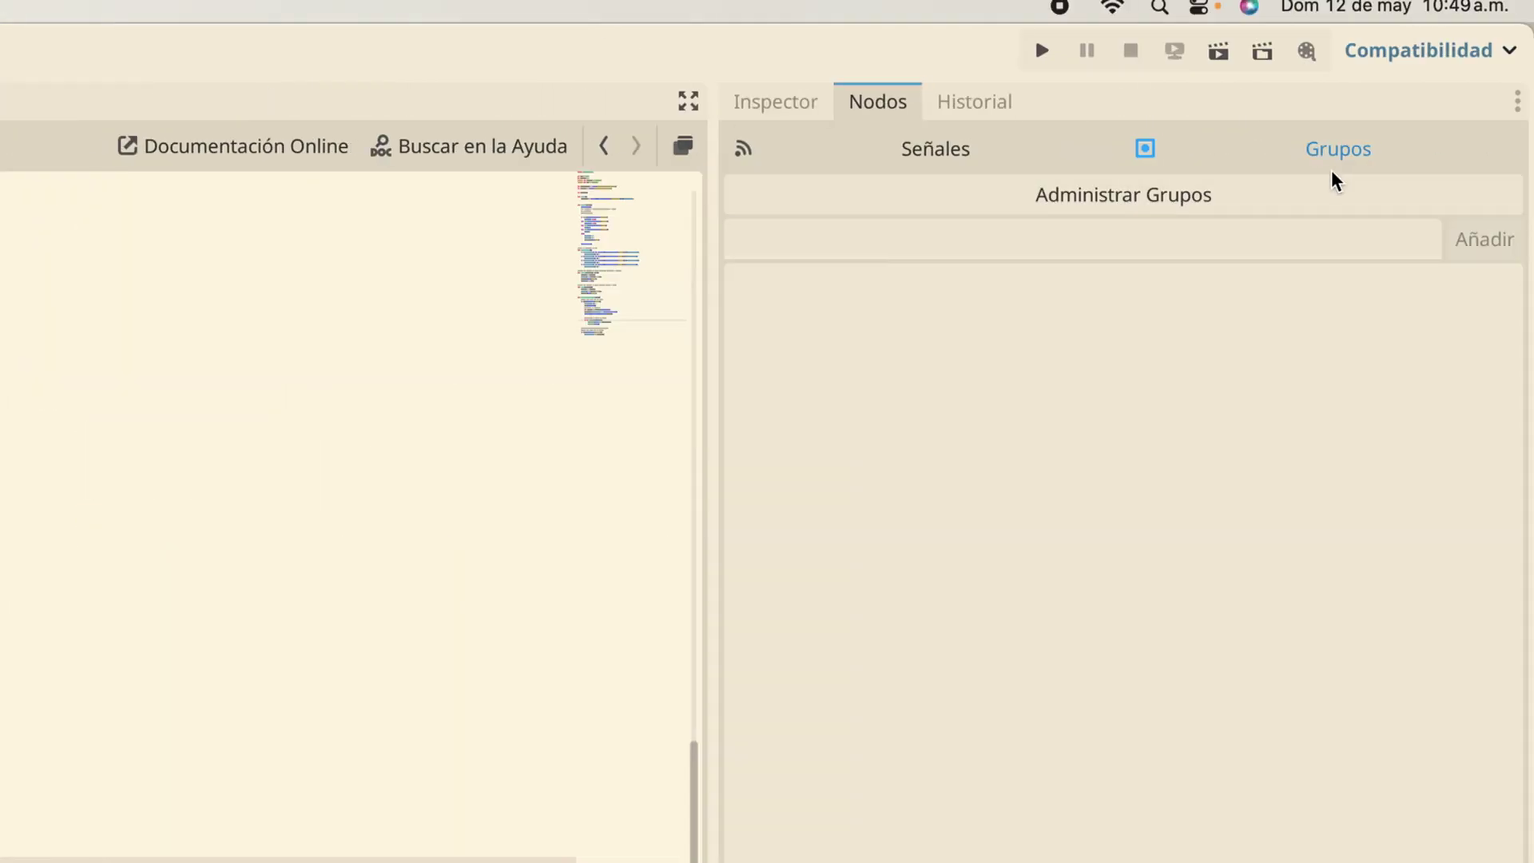
left_click(1331, 178)
left_click(1173, 246)
type("player")
left_click(1484, 244)
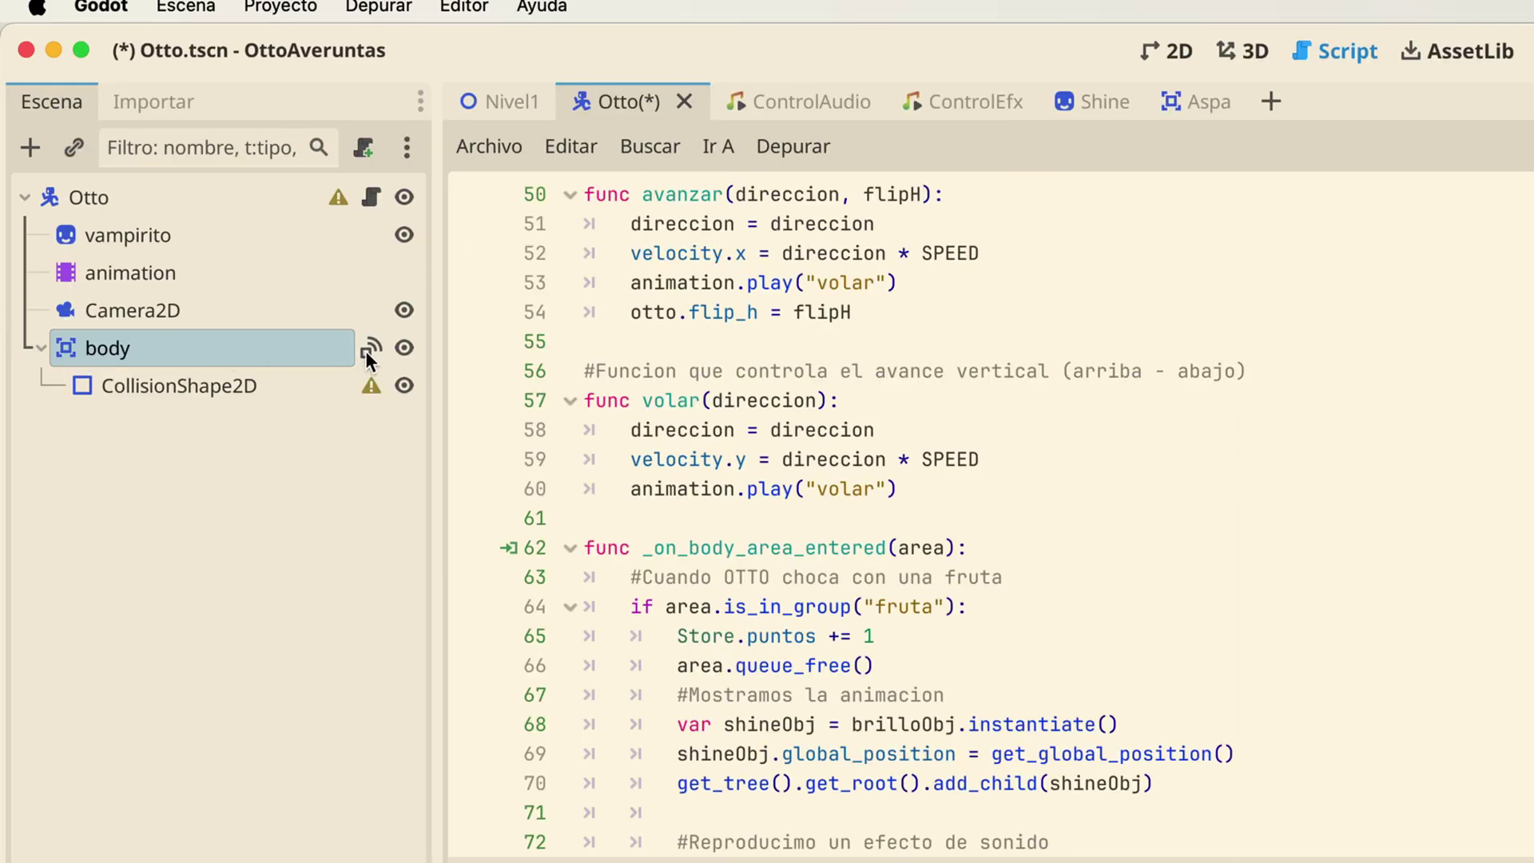
key("super+s")
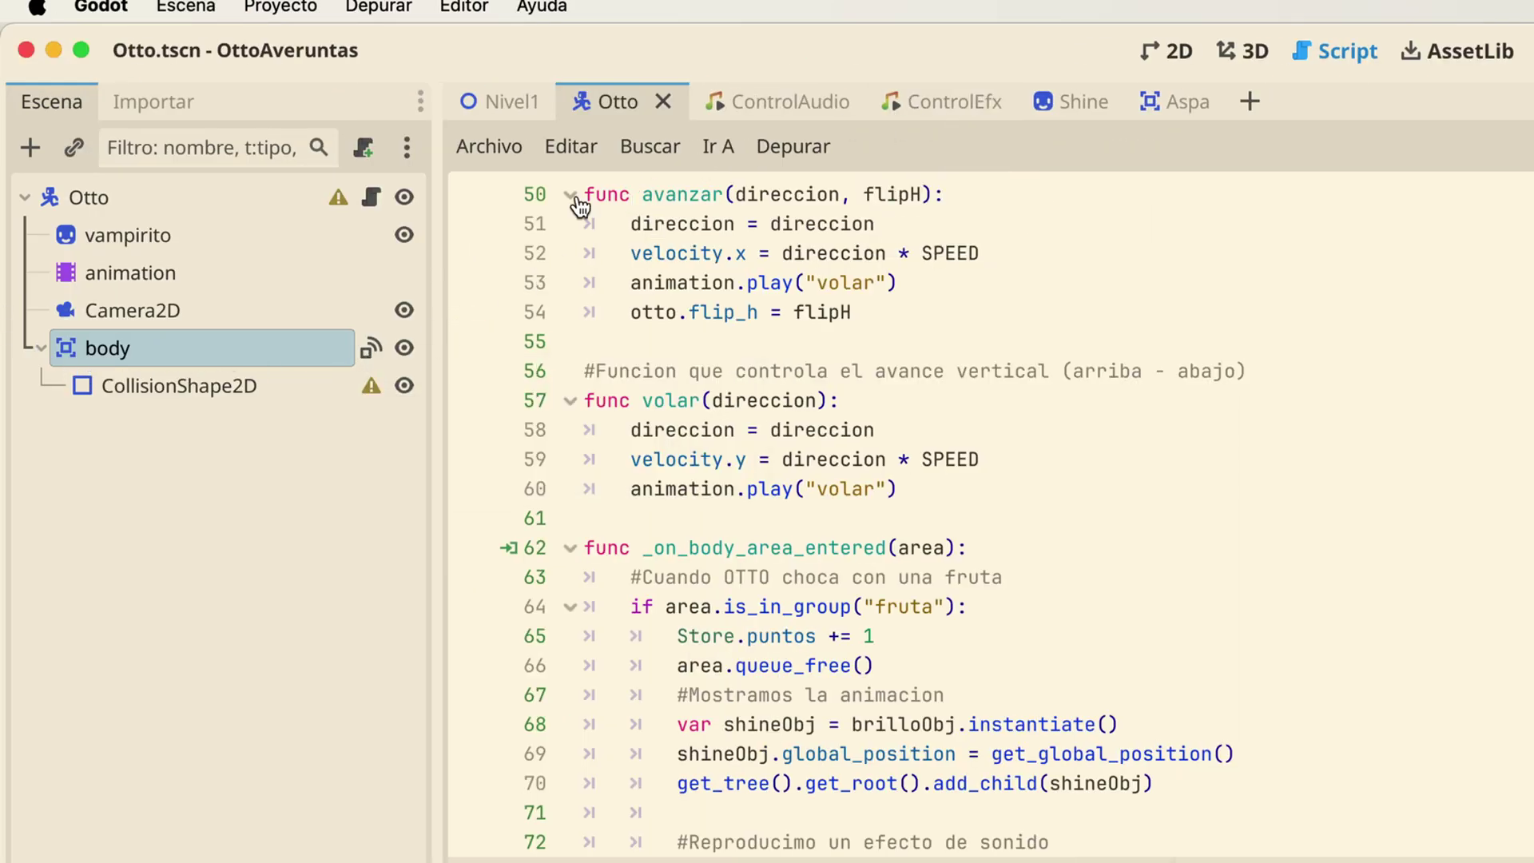
In the Aspa script, write if area.is_in_group("player"): on line 8 of _on_area_entered
left_click(1184, 104)
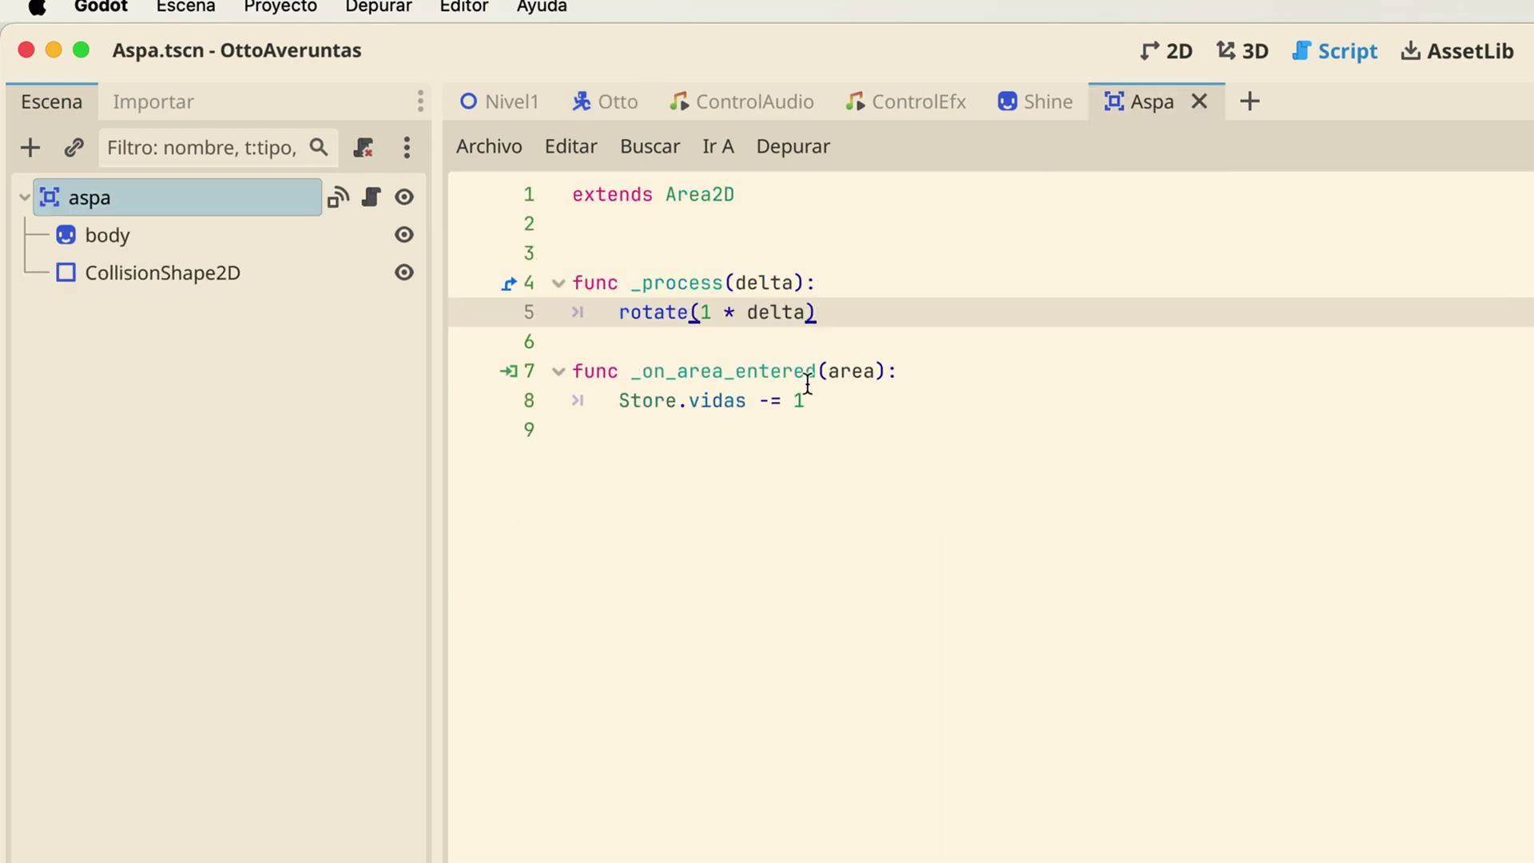
left_click(994, 370)
key("Return")
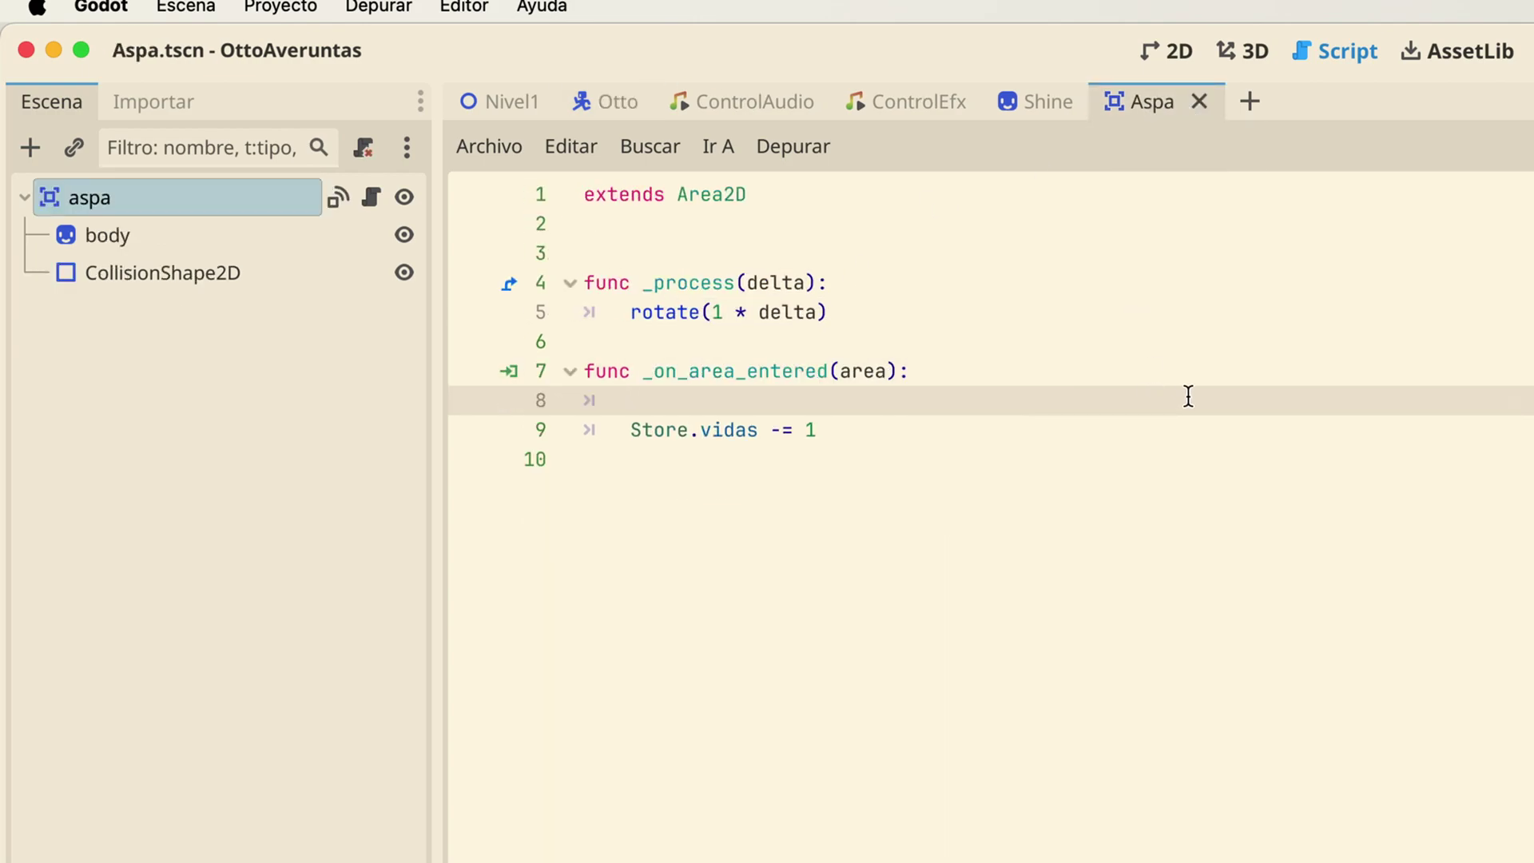
type("ara")
key("BackSpace")
key("BackSpace")
key("BackSpace")
type("rea ")
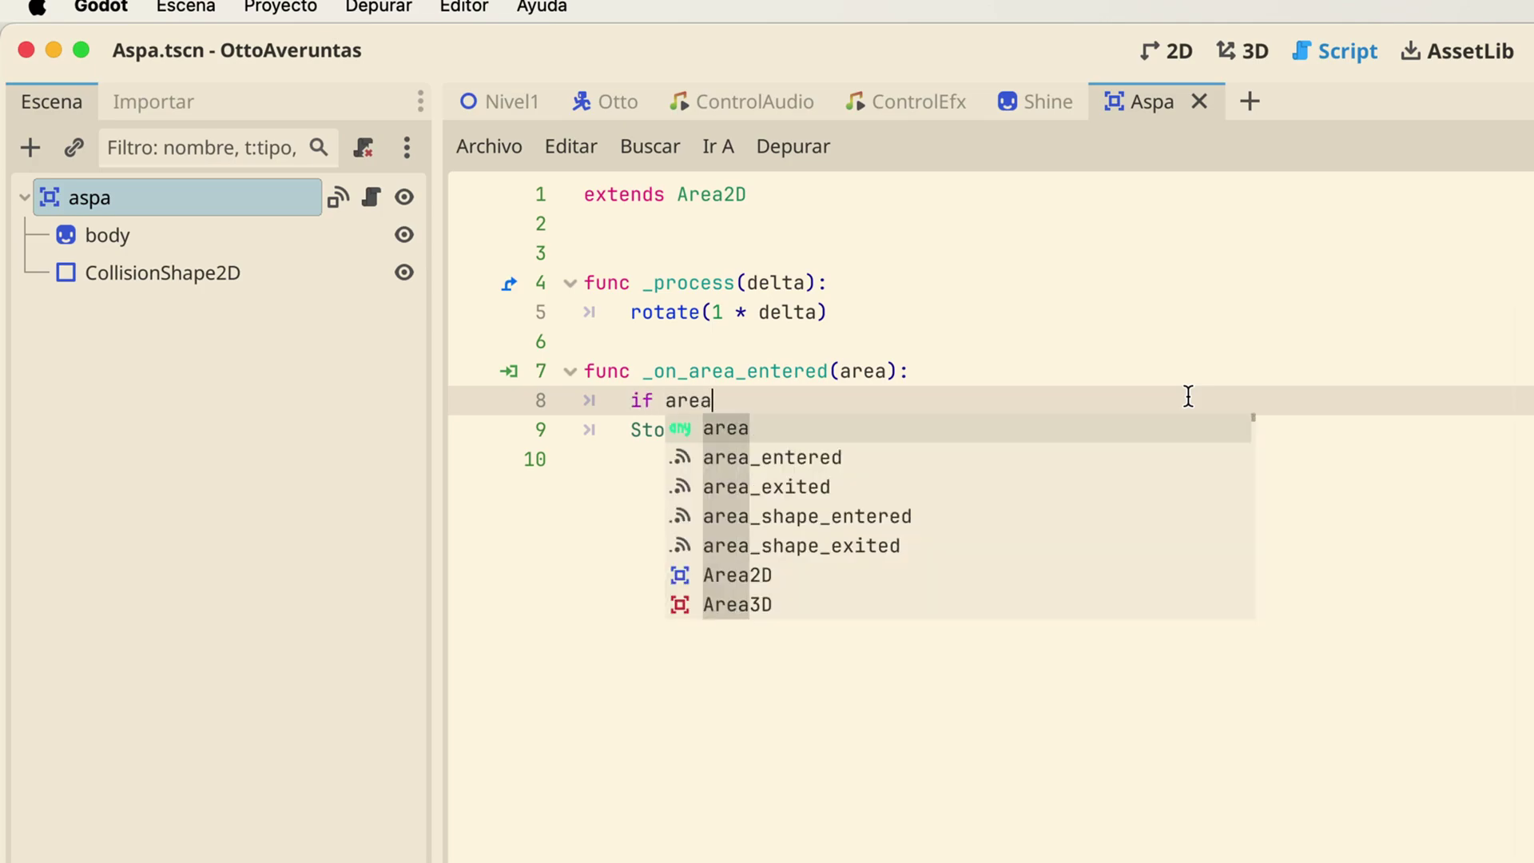
type(".is")
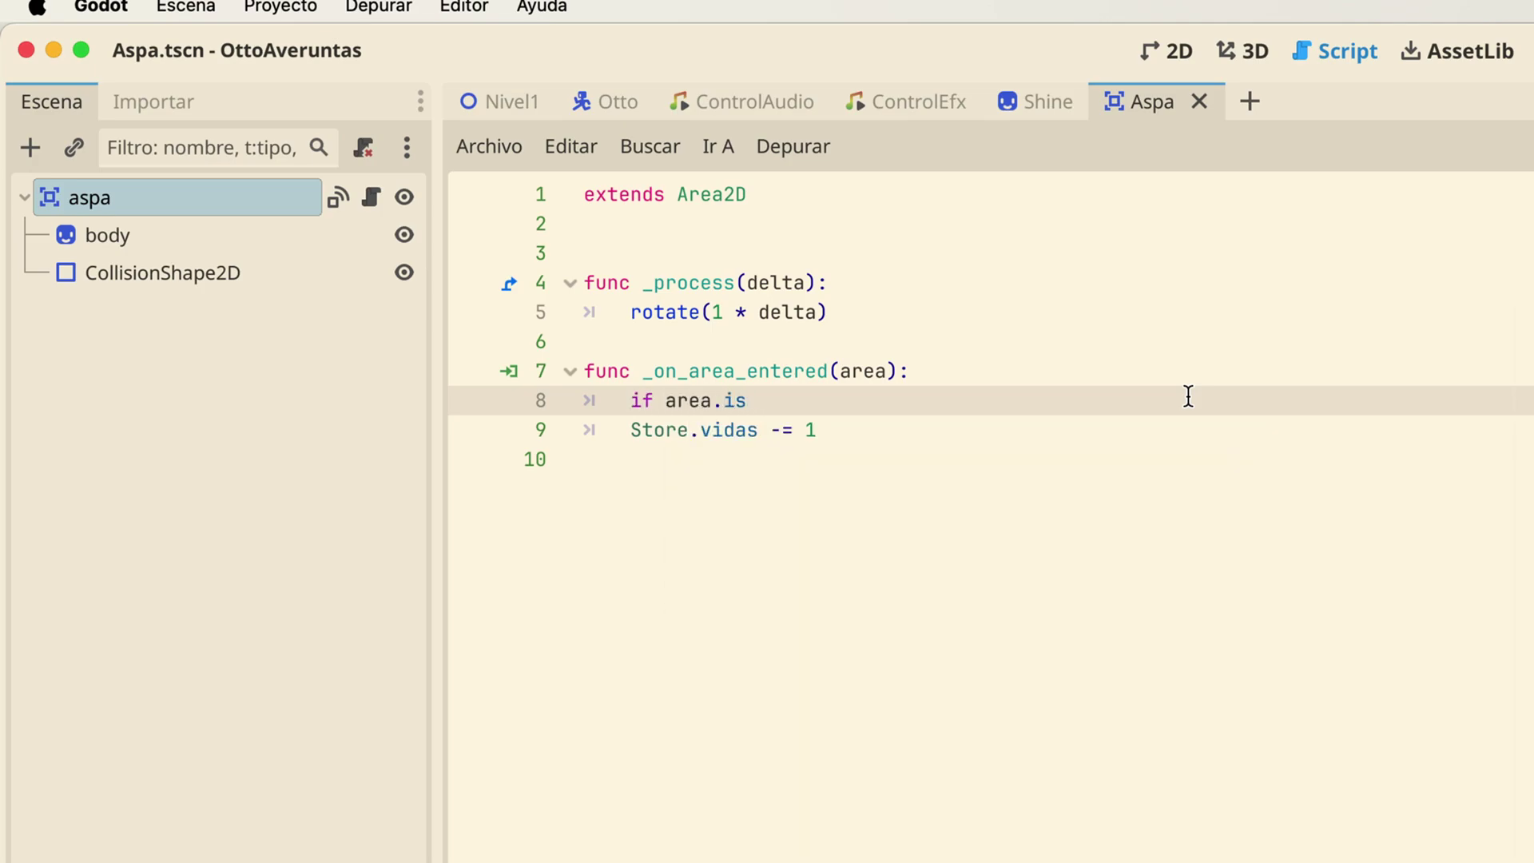
type("group(")
type("\"player")
left_click(1000, 399)
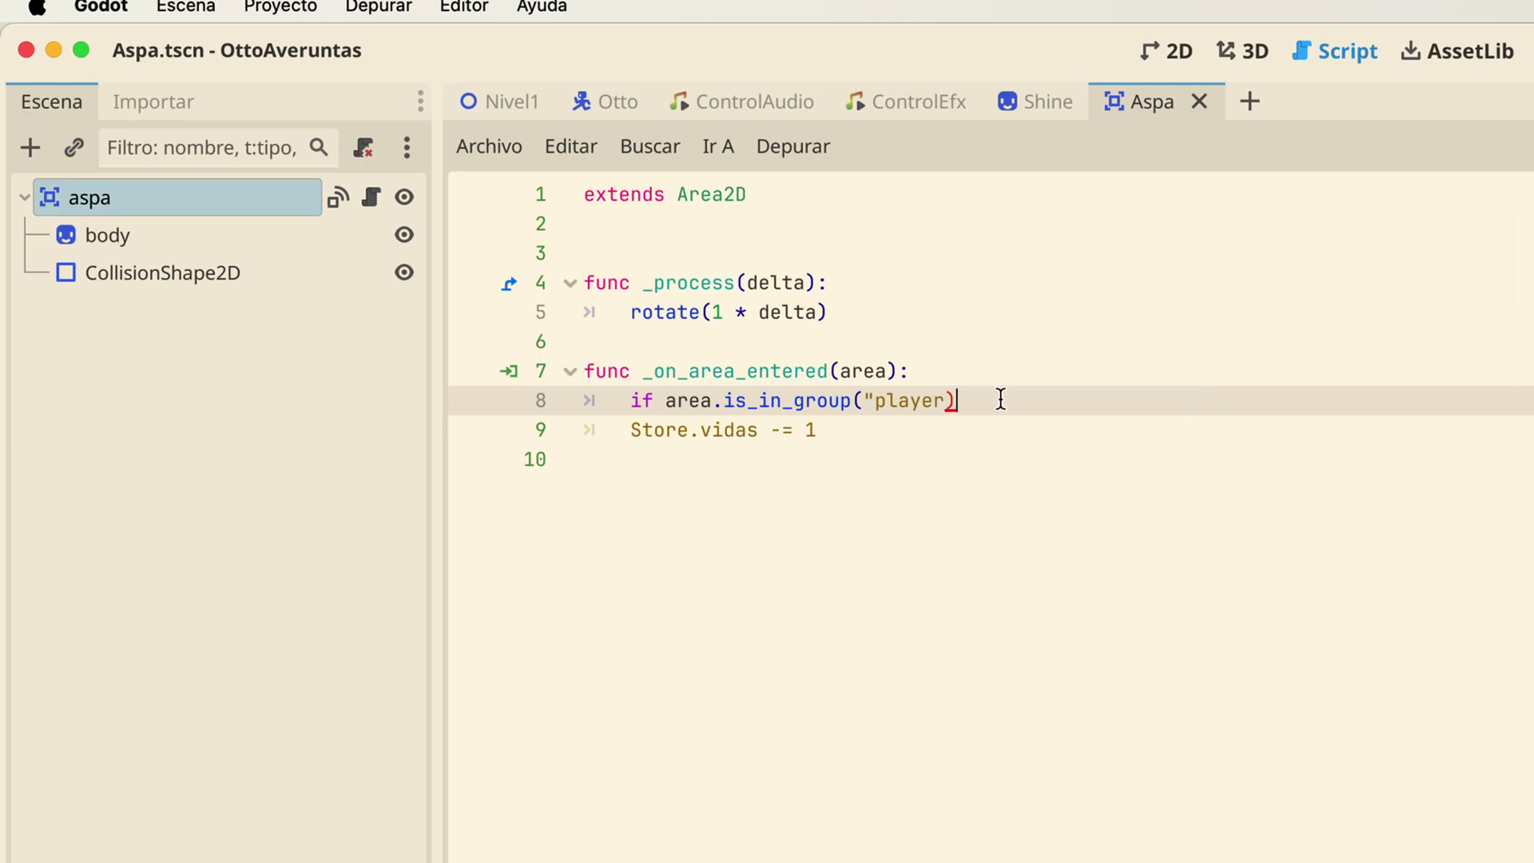
type(":")
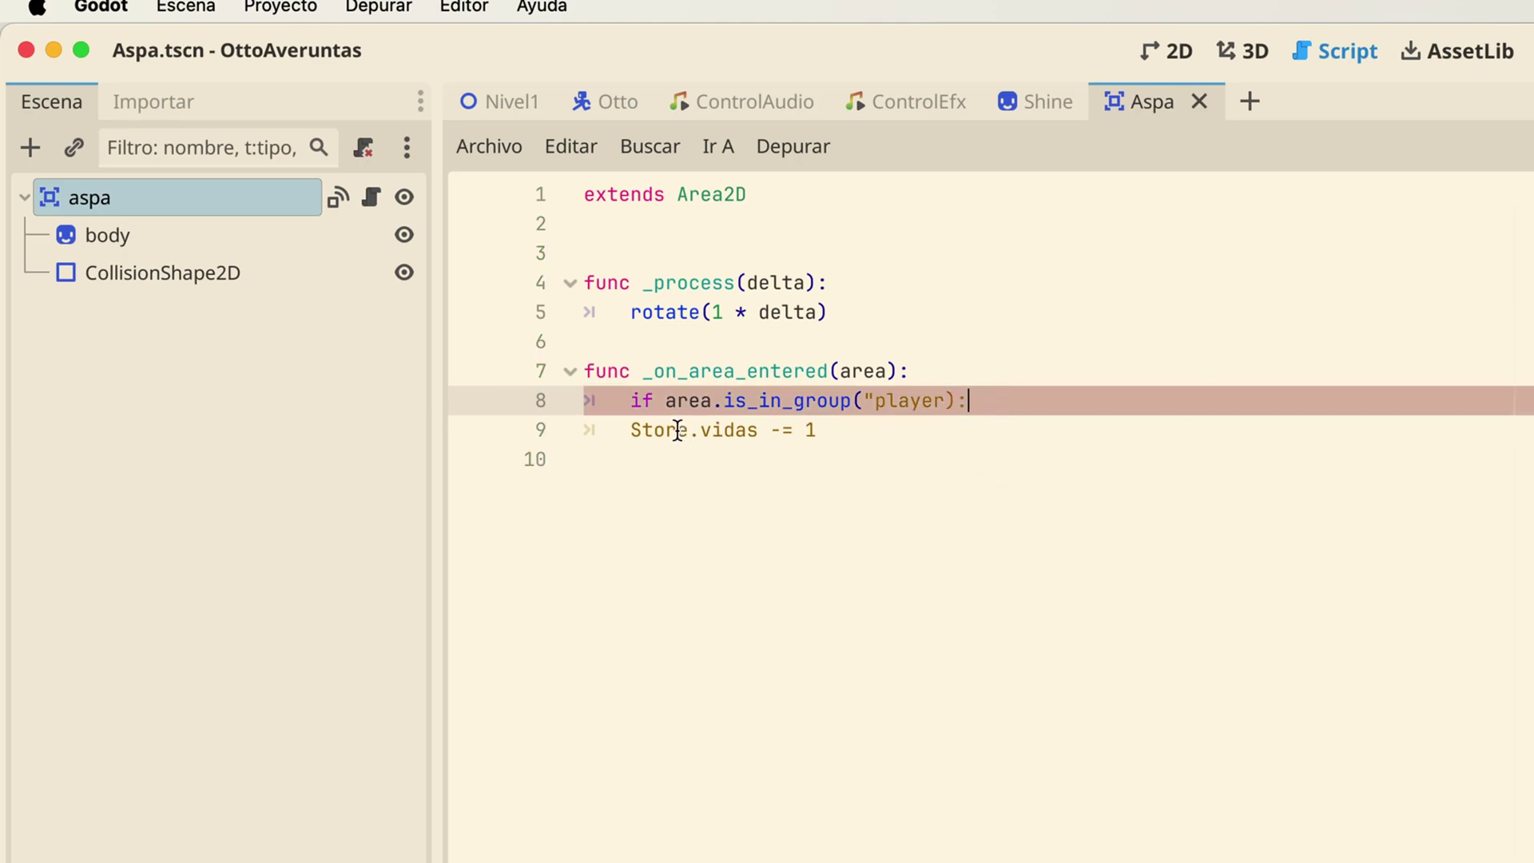
Indent Store.vidas -= 1 under the player check and close the missing quote after player
left_click(631, 429)
key("Tab")
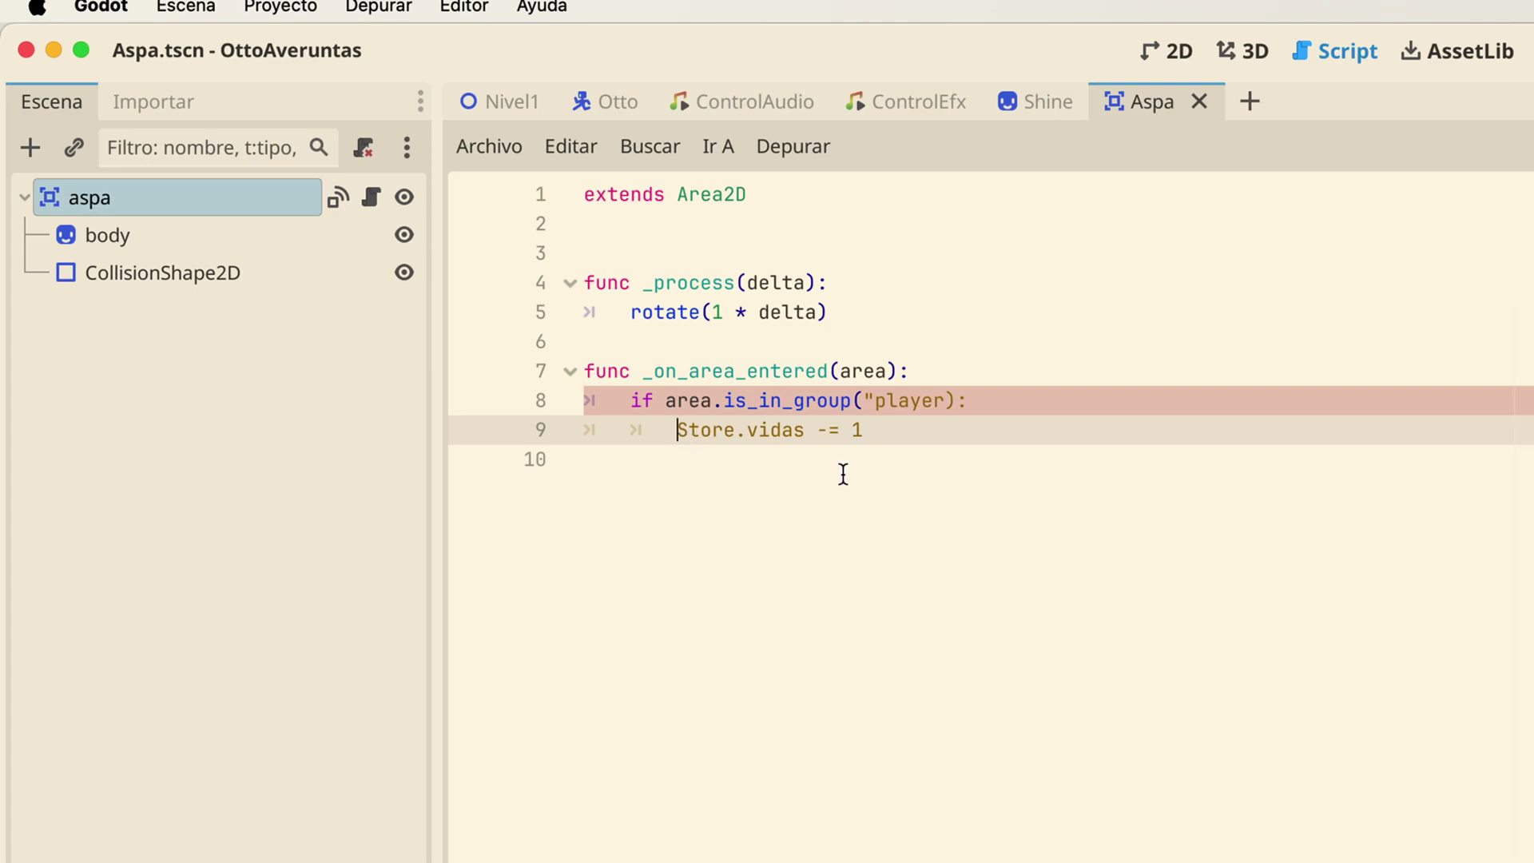
left_click(842, 473)
left_click(949, 396)
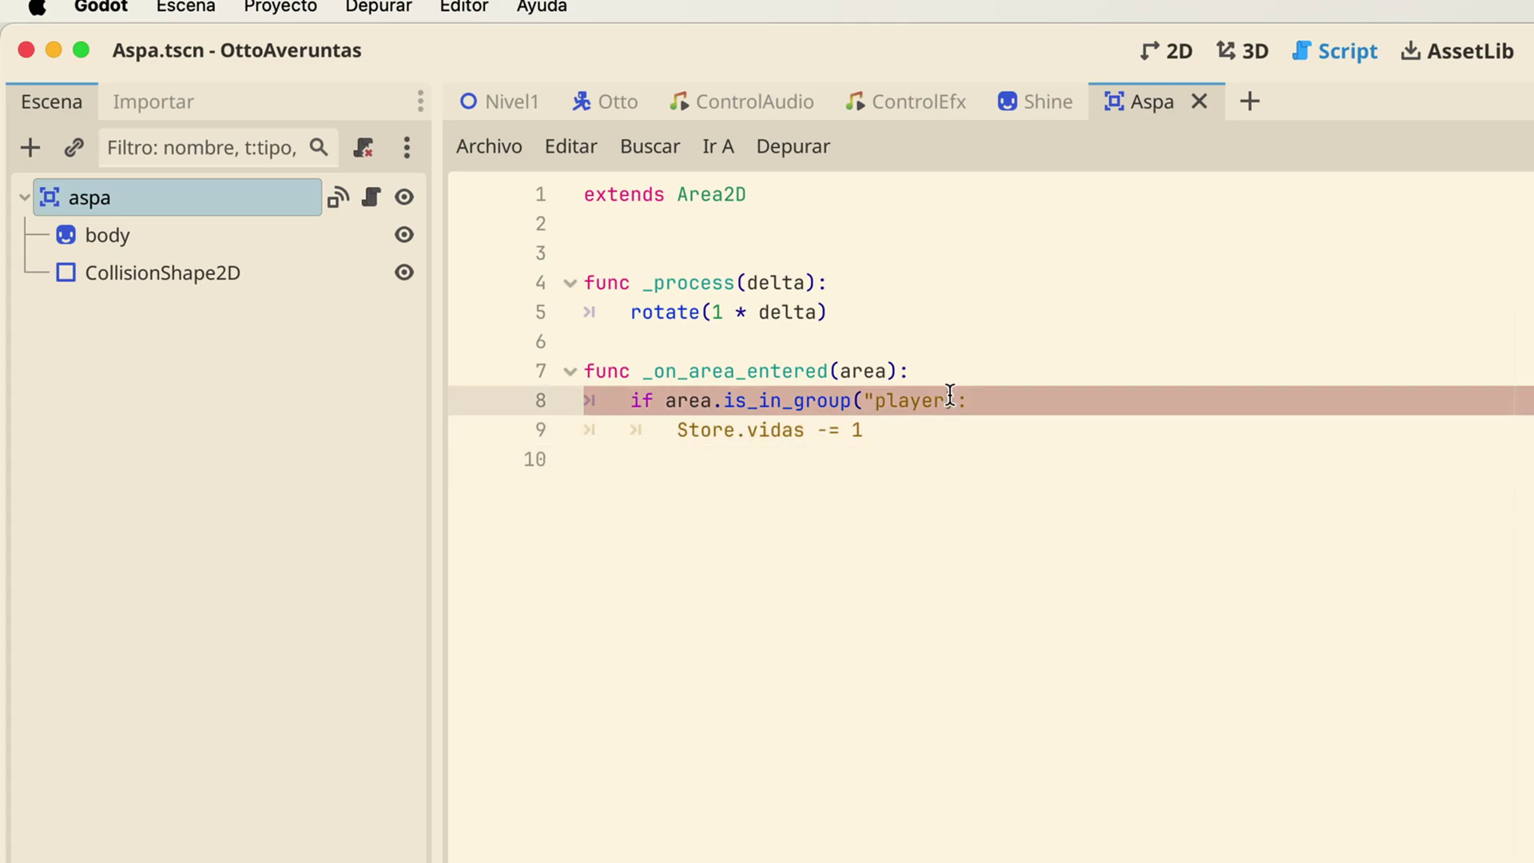
type("\"")
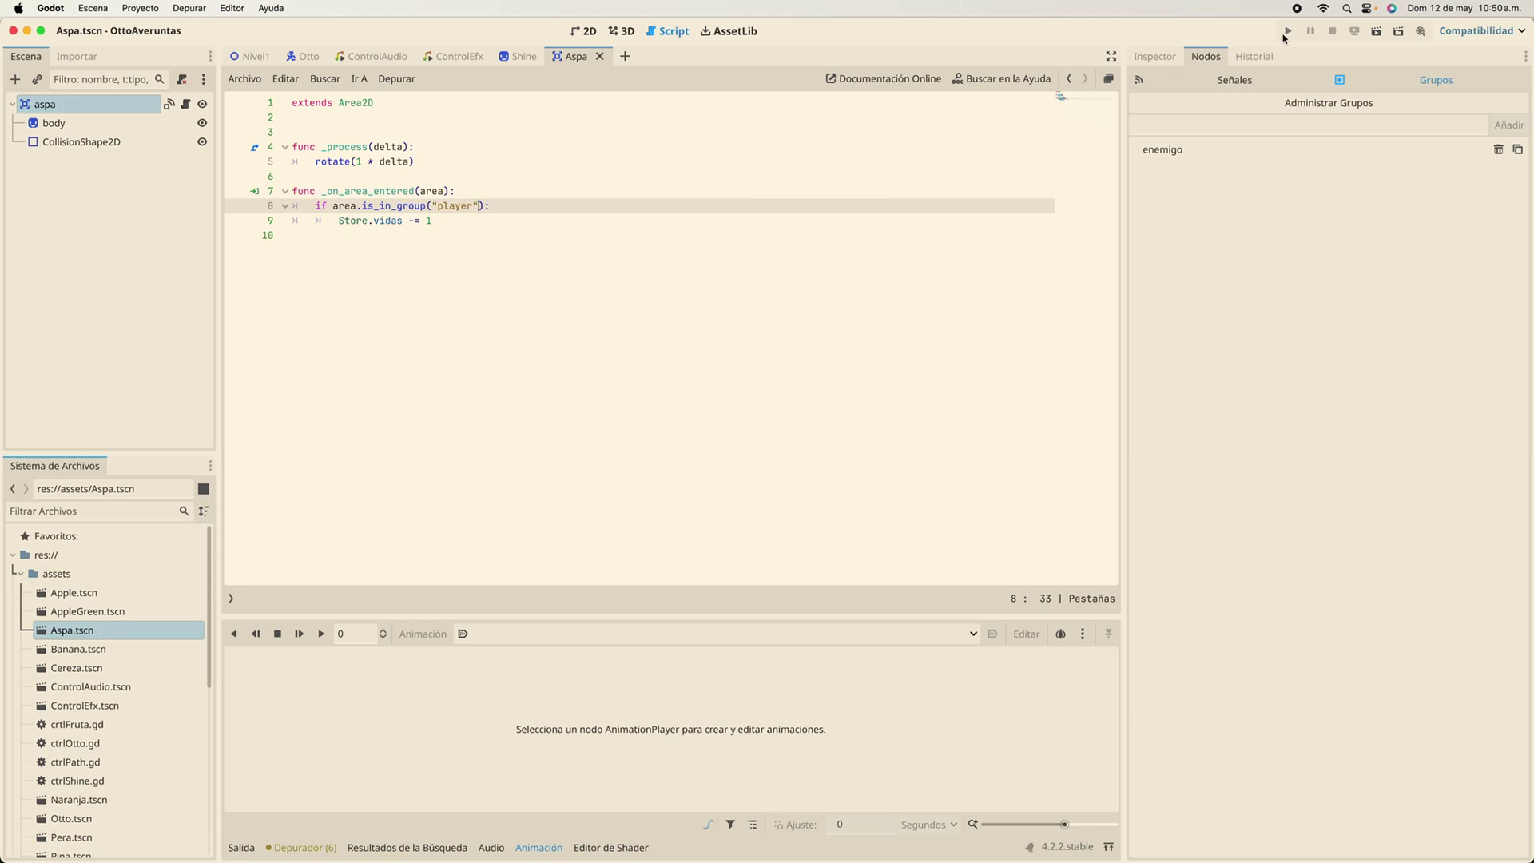
Test-run the game with the player-group check, stop it, and show all open windows
left_click(1286, 32)
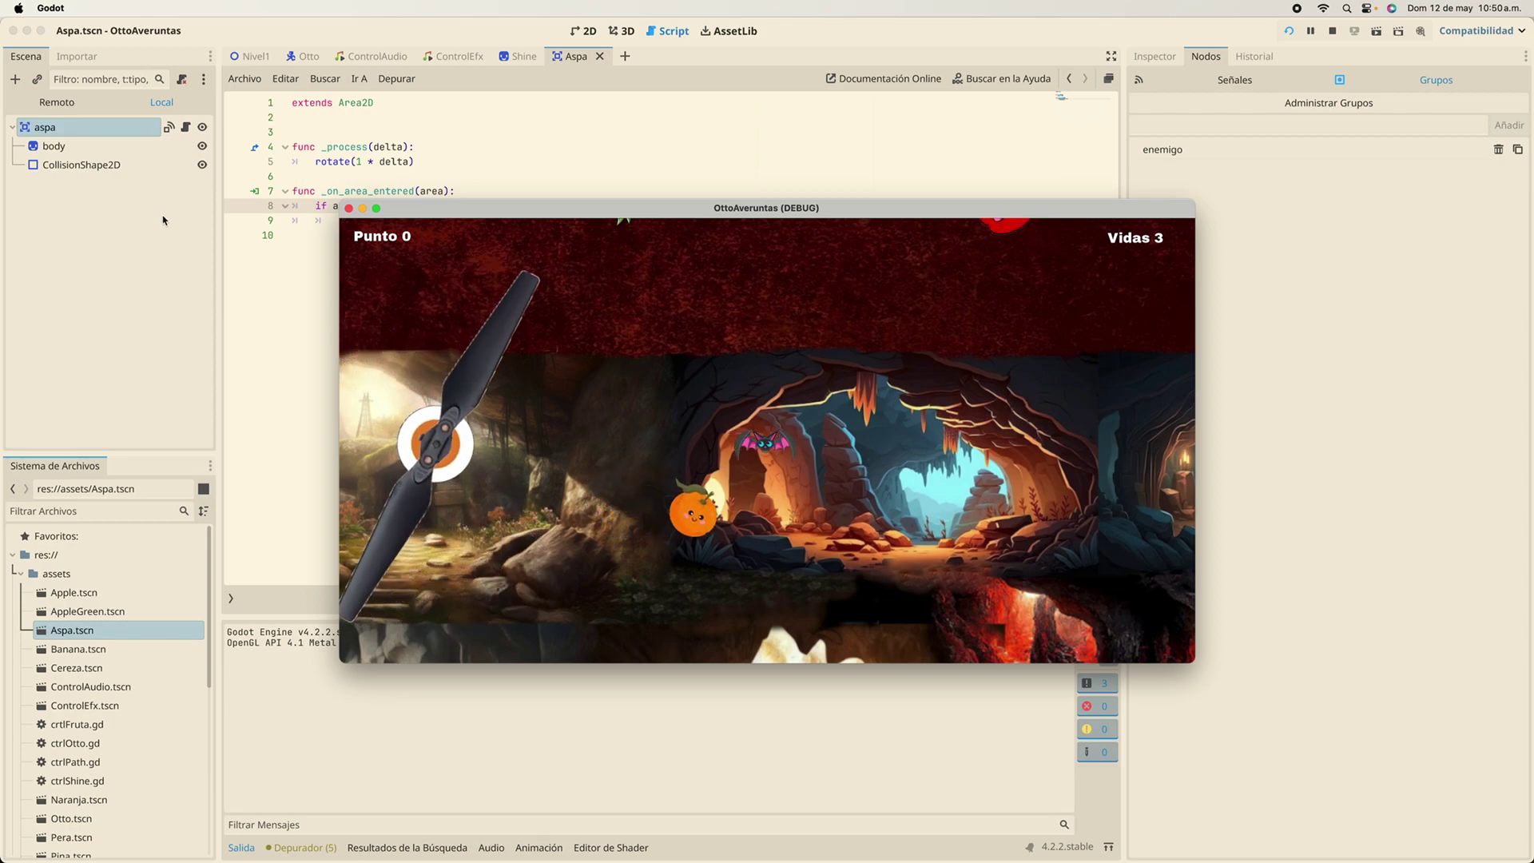
left_click(348, 207)
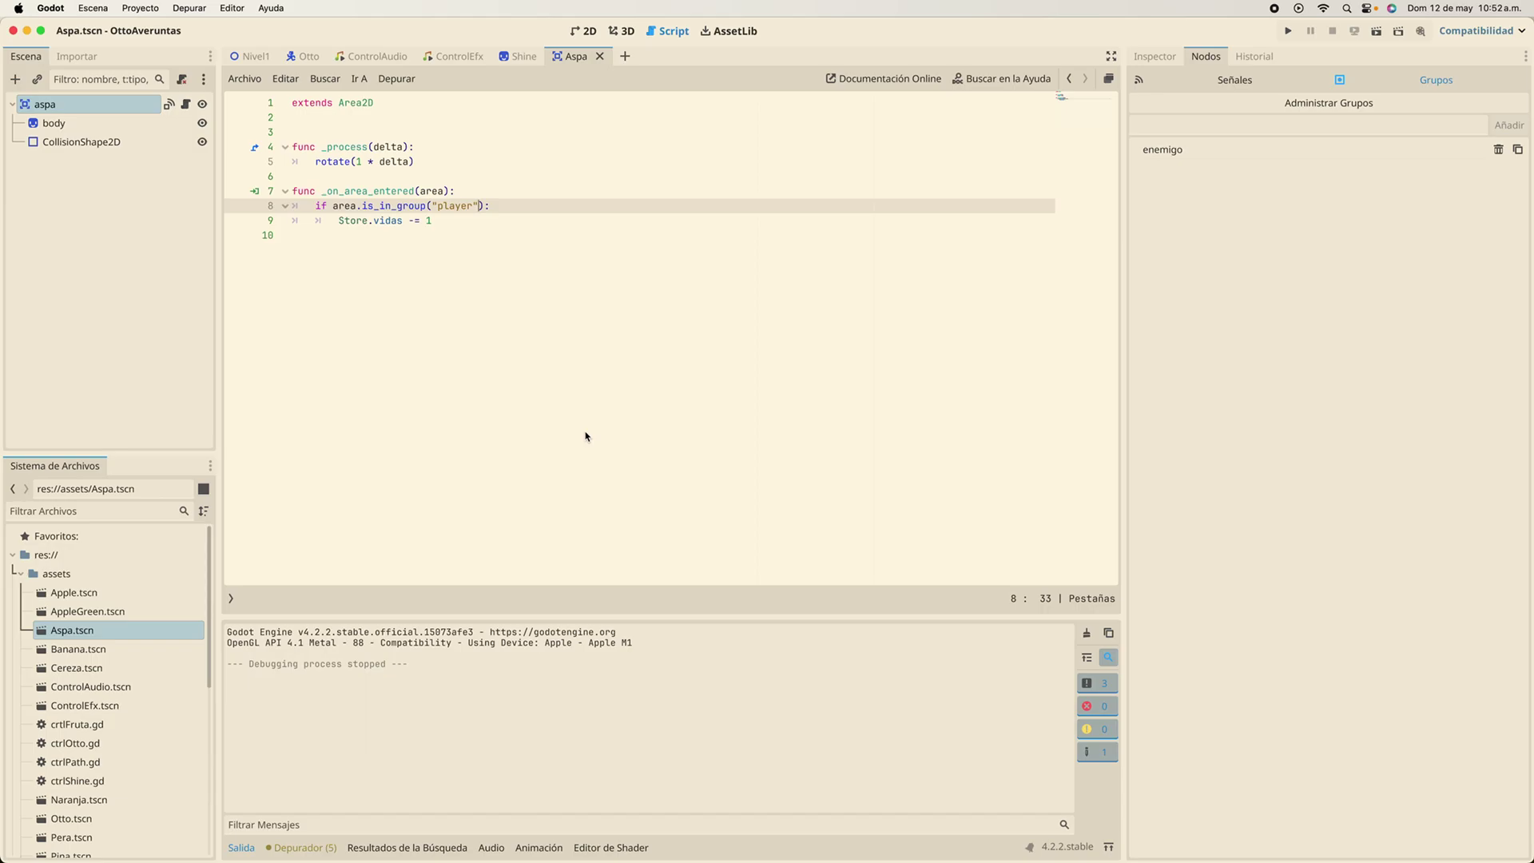
key("ctrl+Up")
Collapse the assets folder and expand and select res://sonido in Godot's FileSystem dock
left_click(1260, 667)
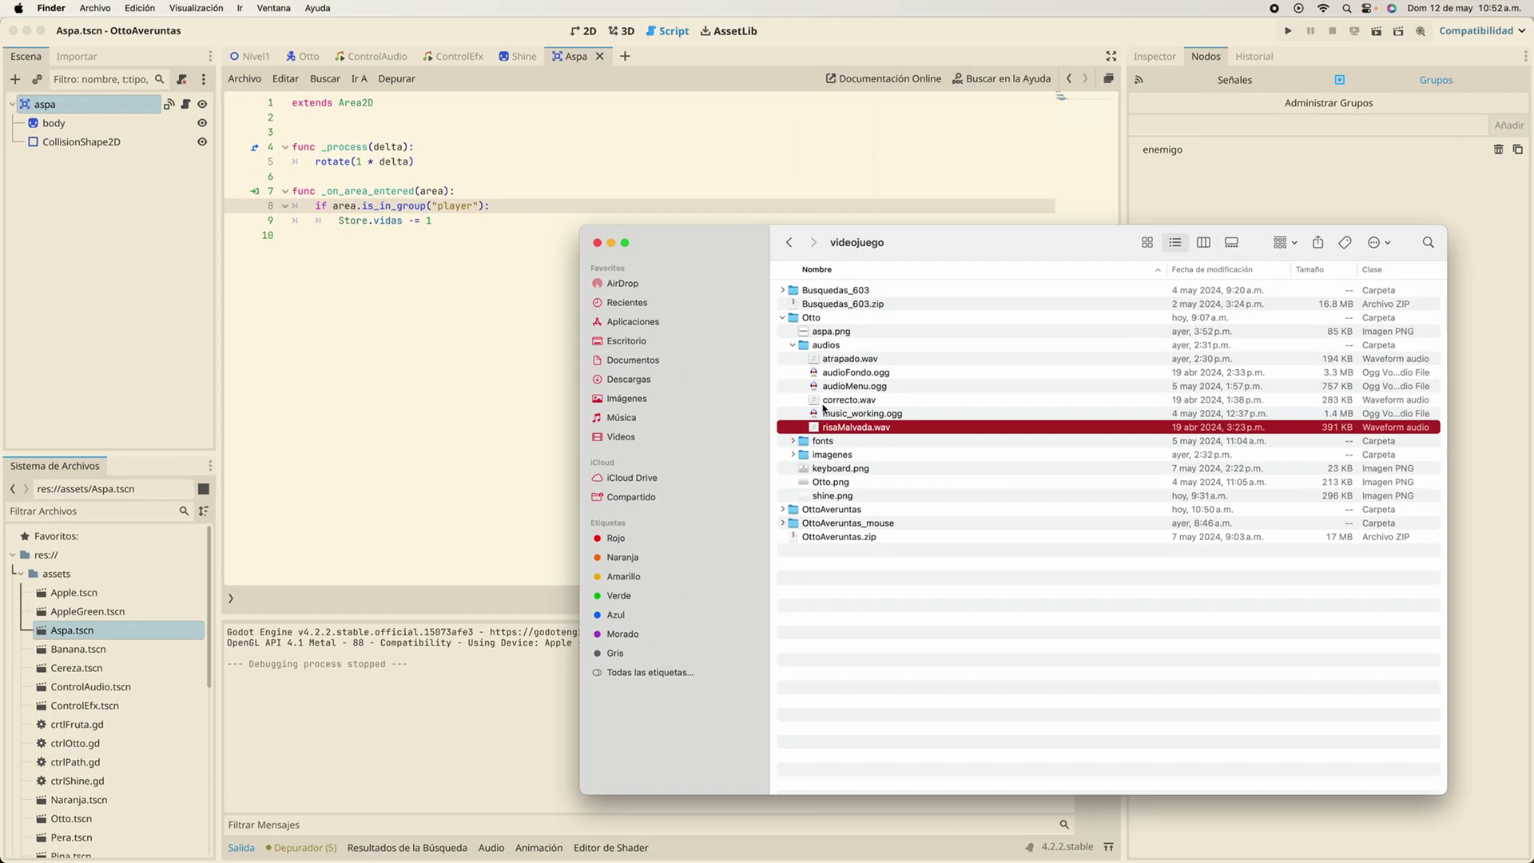
left_click(23, 585)
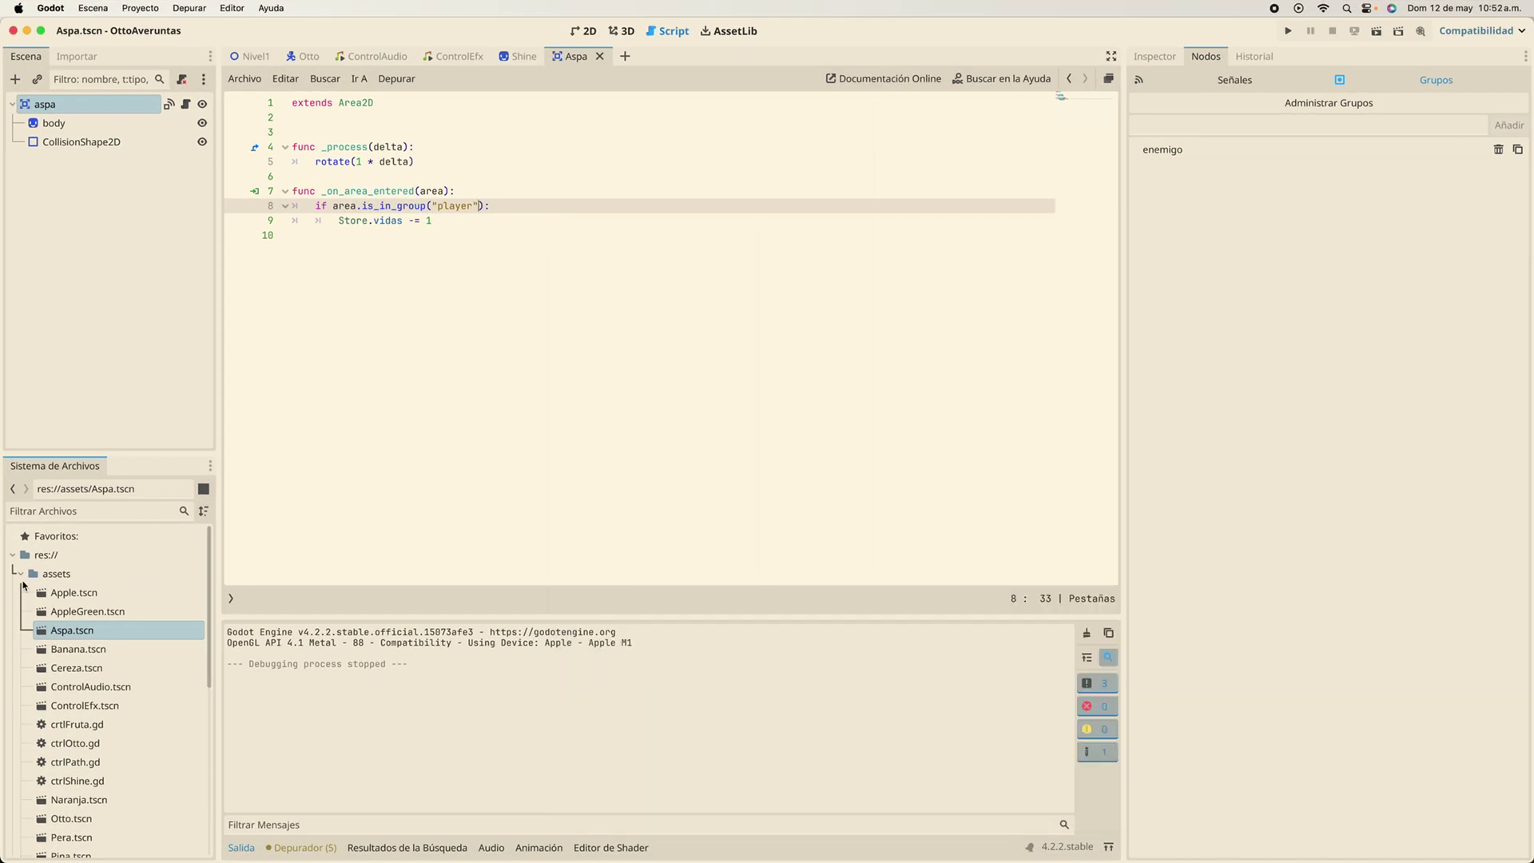
left_click(20, 574)
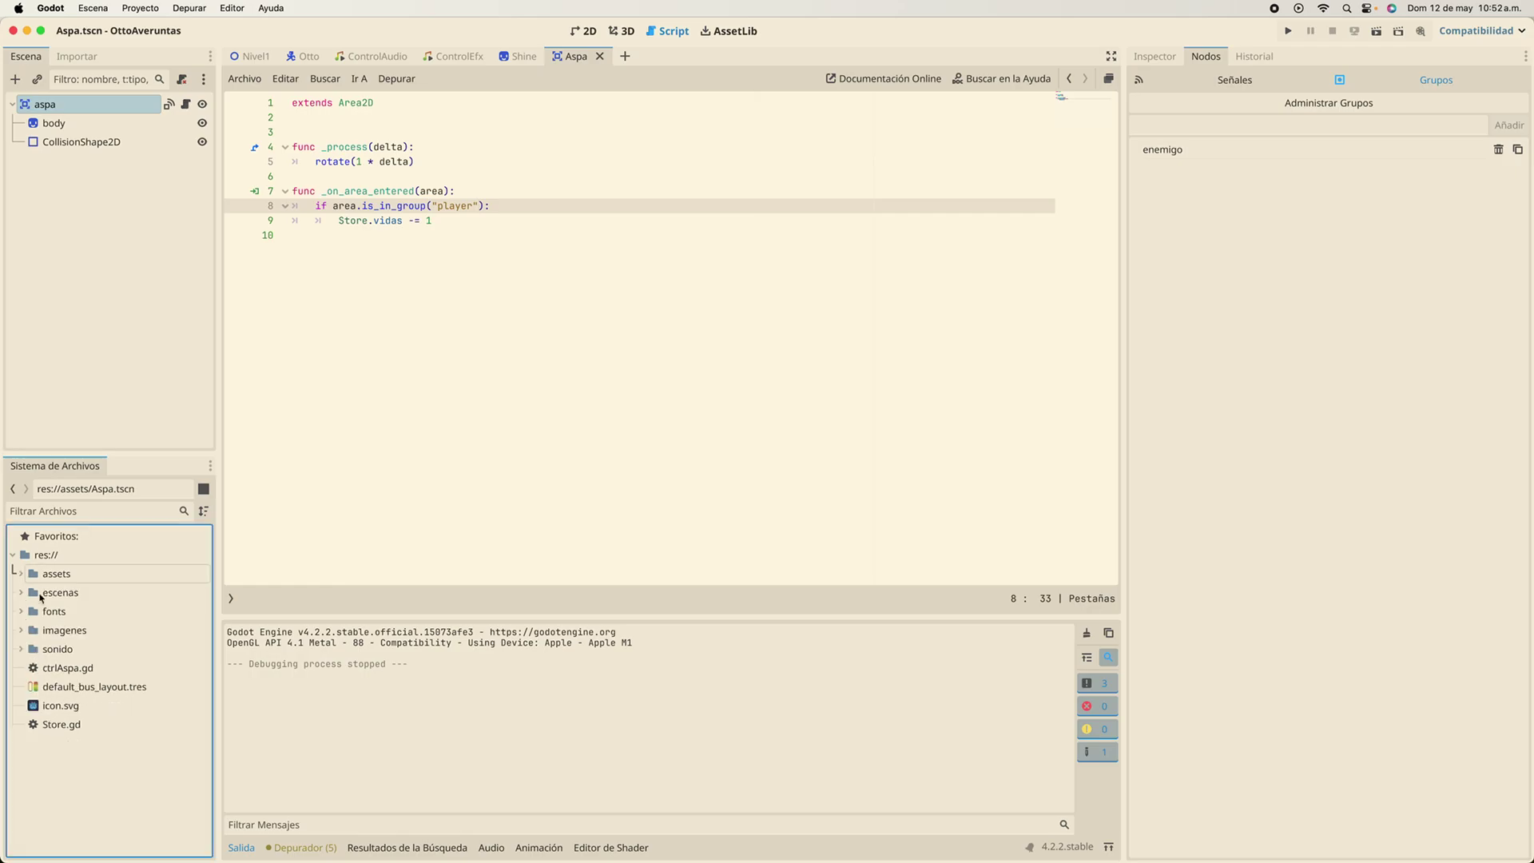
left_click(21, 650)
left_click(68, 651)
Drag risaMalvada.wav from the Finder audios folder into the sonido folder
key("ctrl+Up")
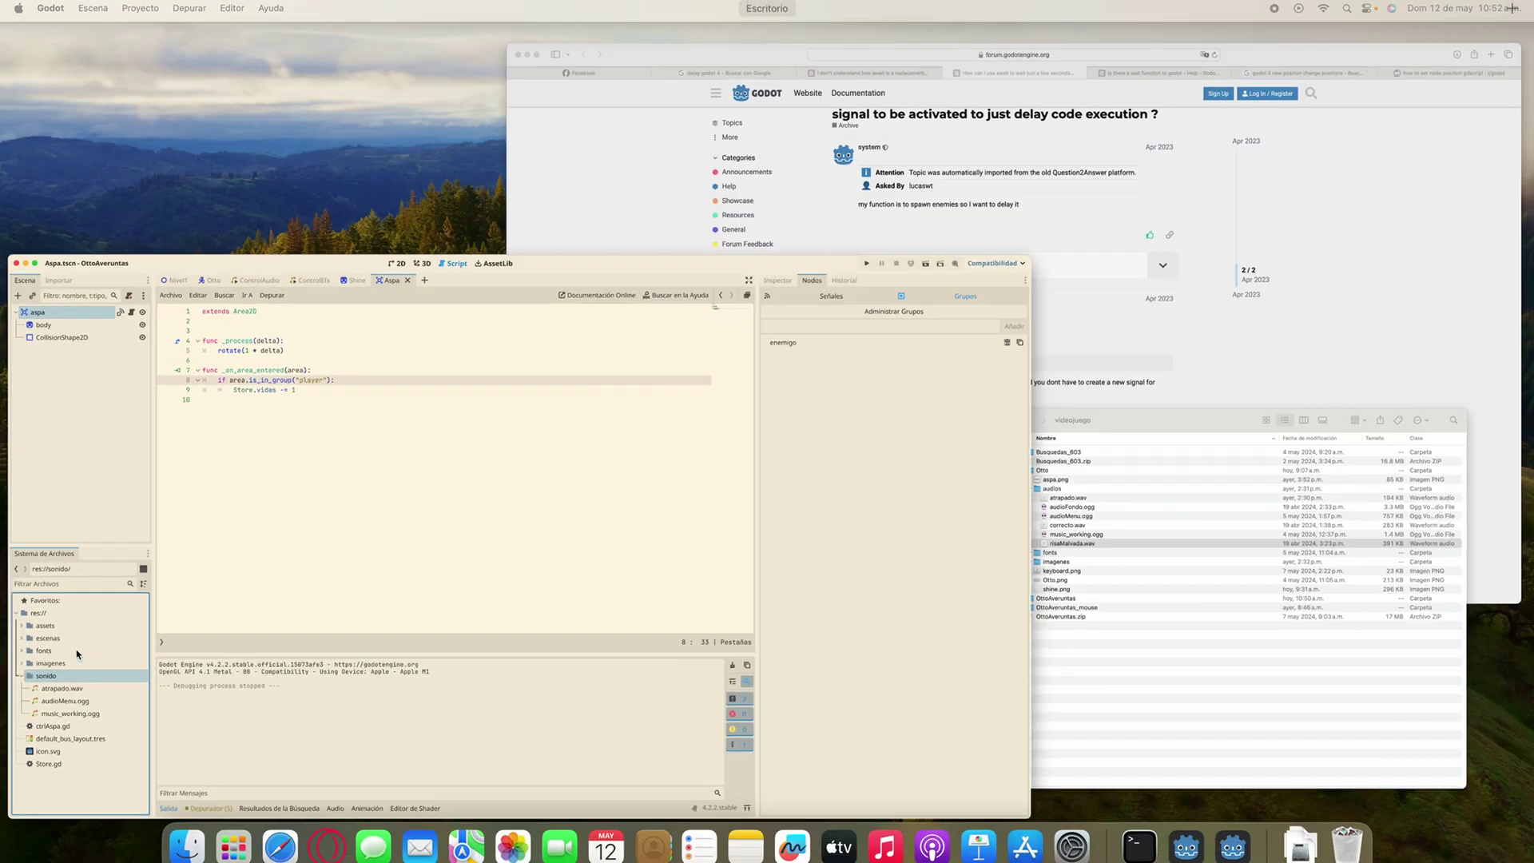
left_click(1107, 689)
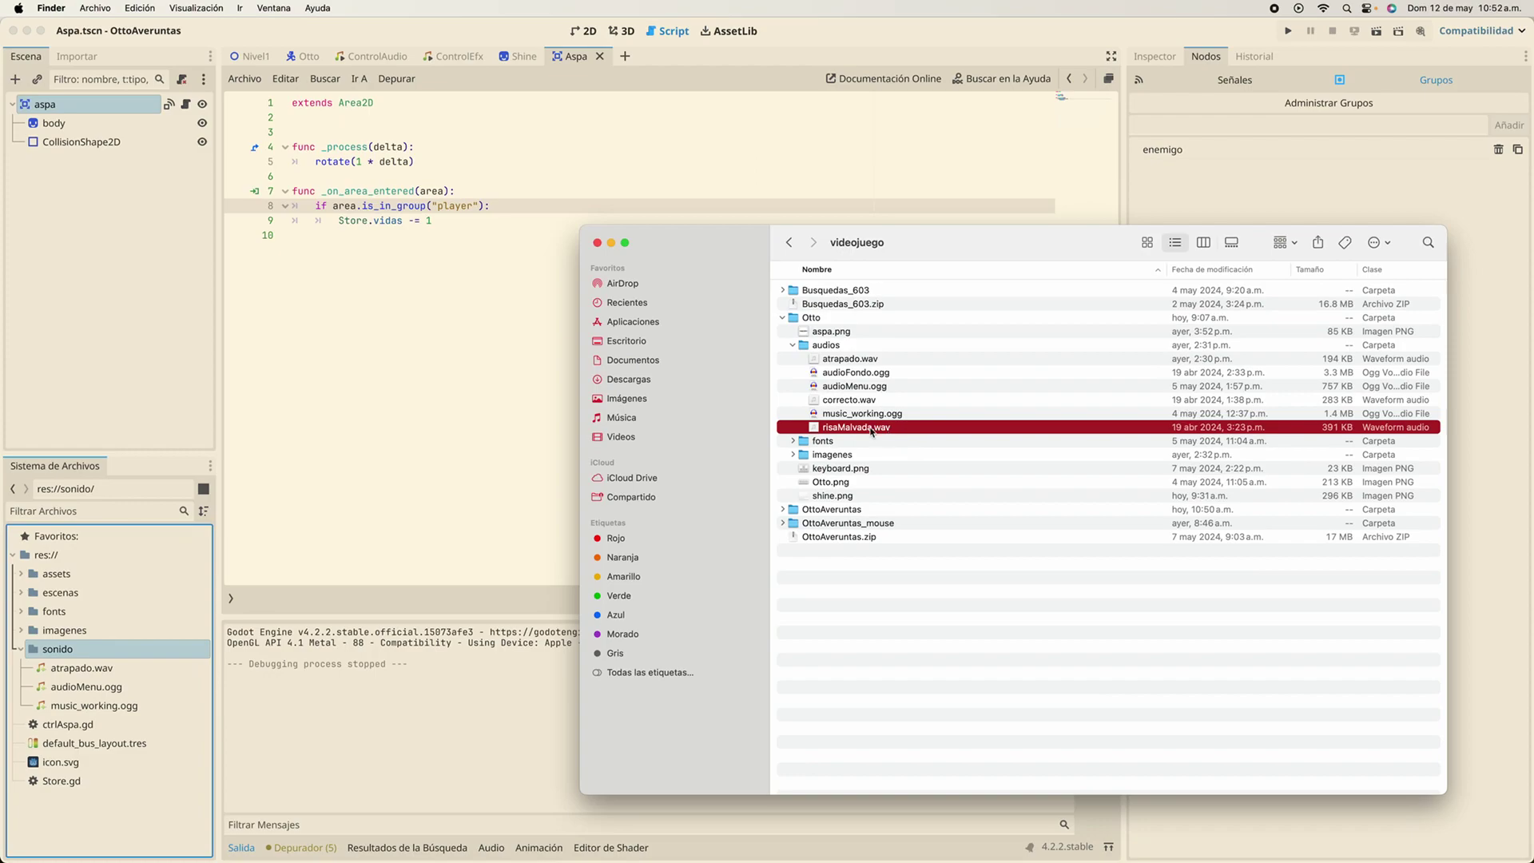
left_click_drag(751, 438, 57, 649)
left_click(94, 731)
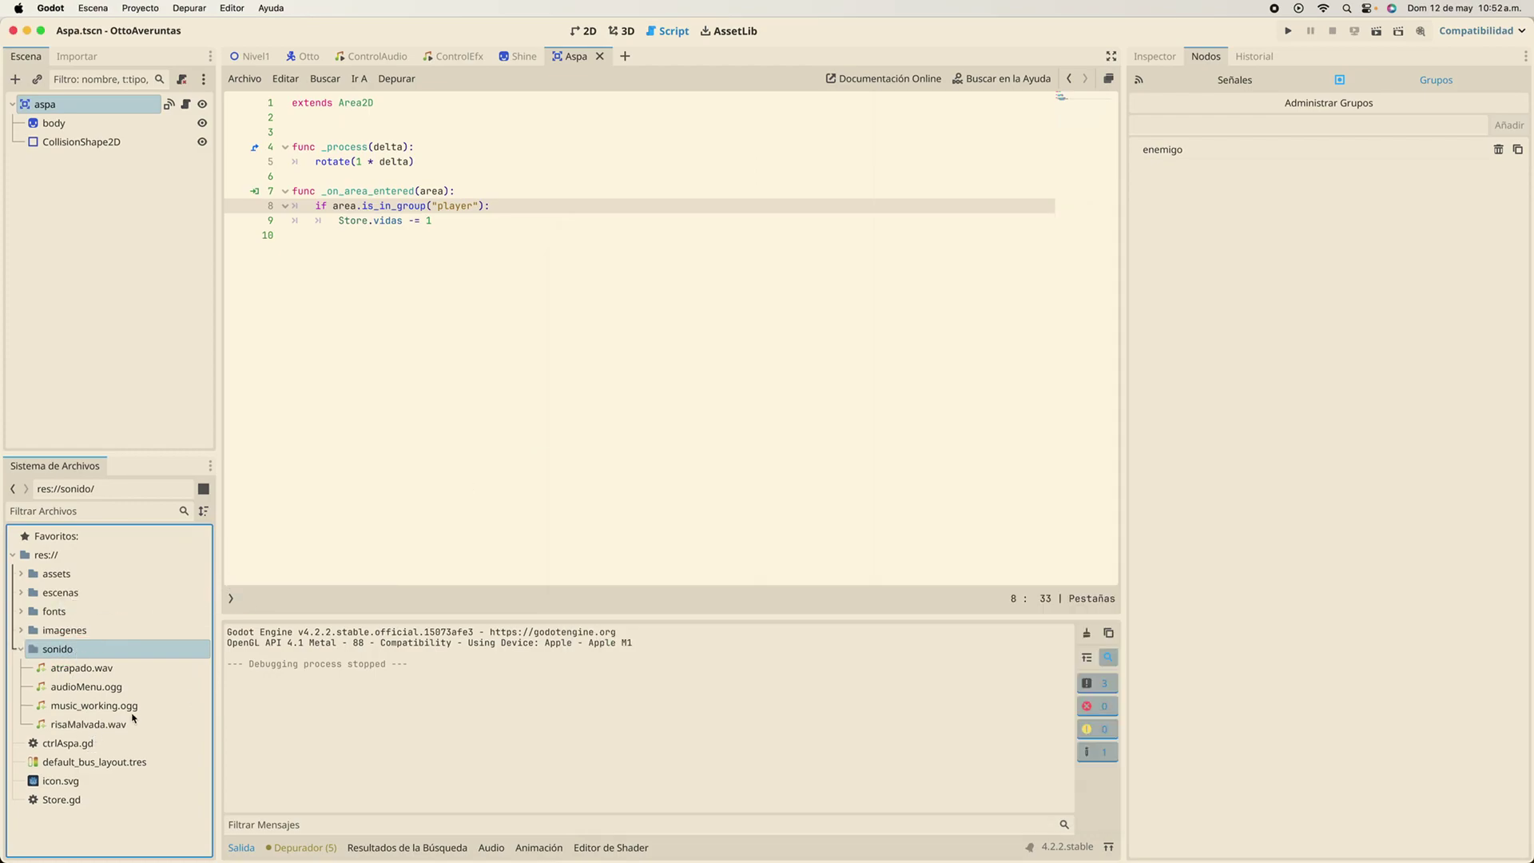
Open Otto's script and insert an empty line 80 inside the enemigo check
left_click(307, 56)
scroll(475, 419, "down", 1)
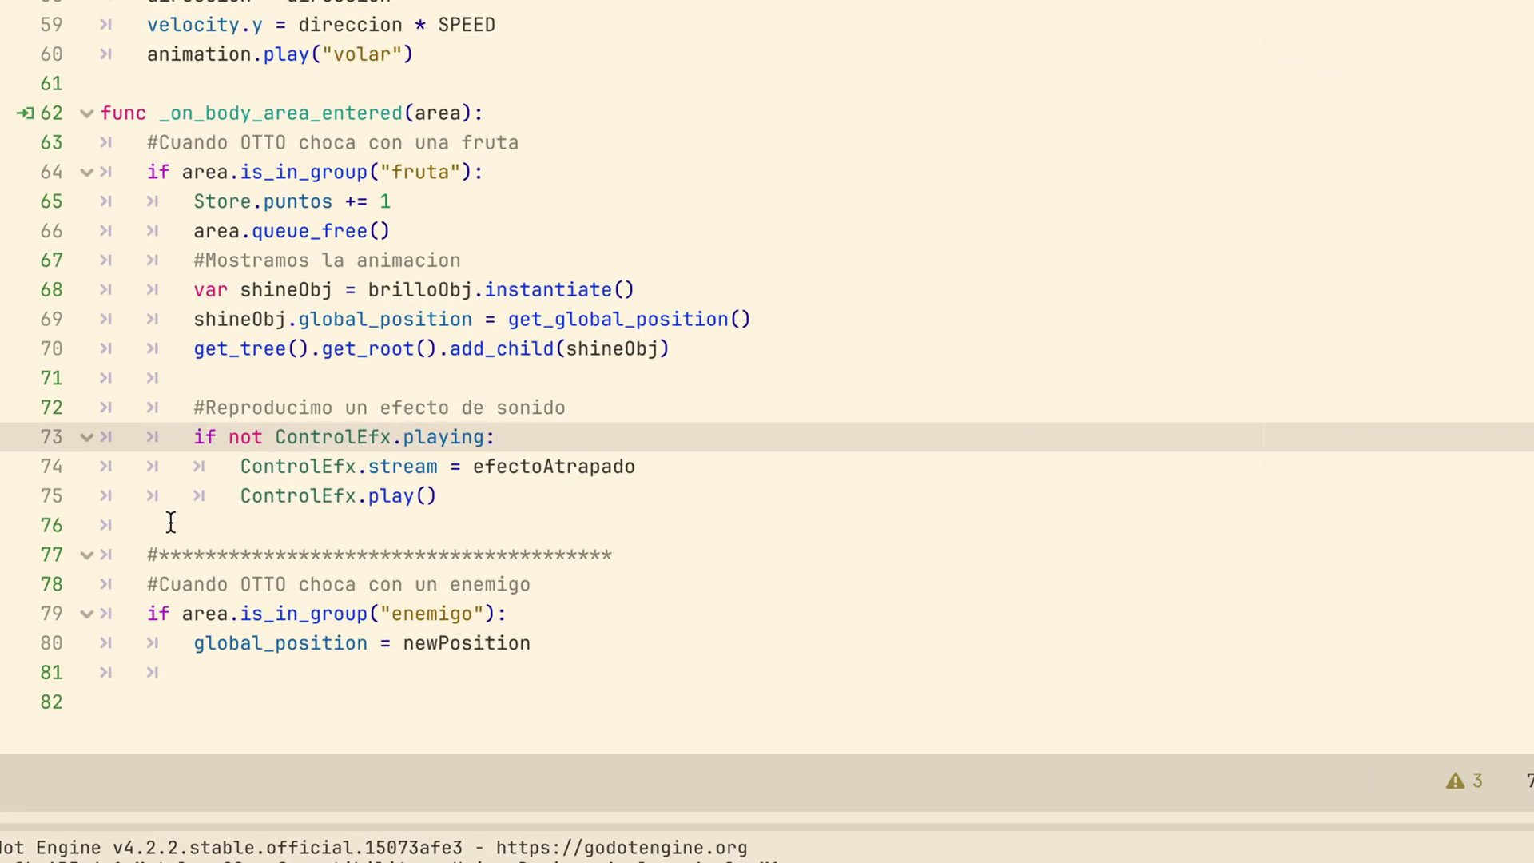
left_click(517, 622)
key("Return")
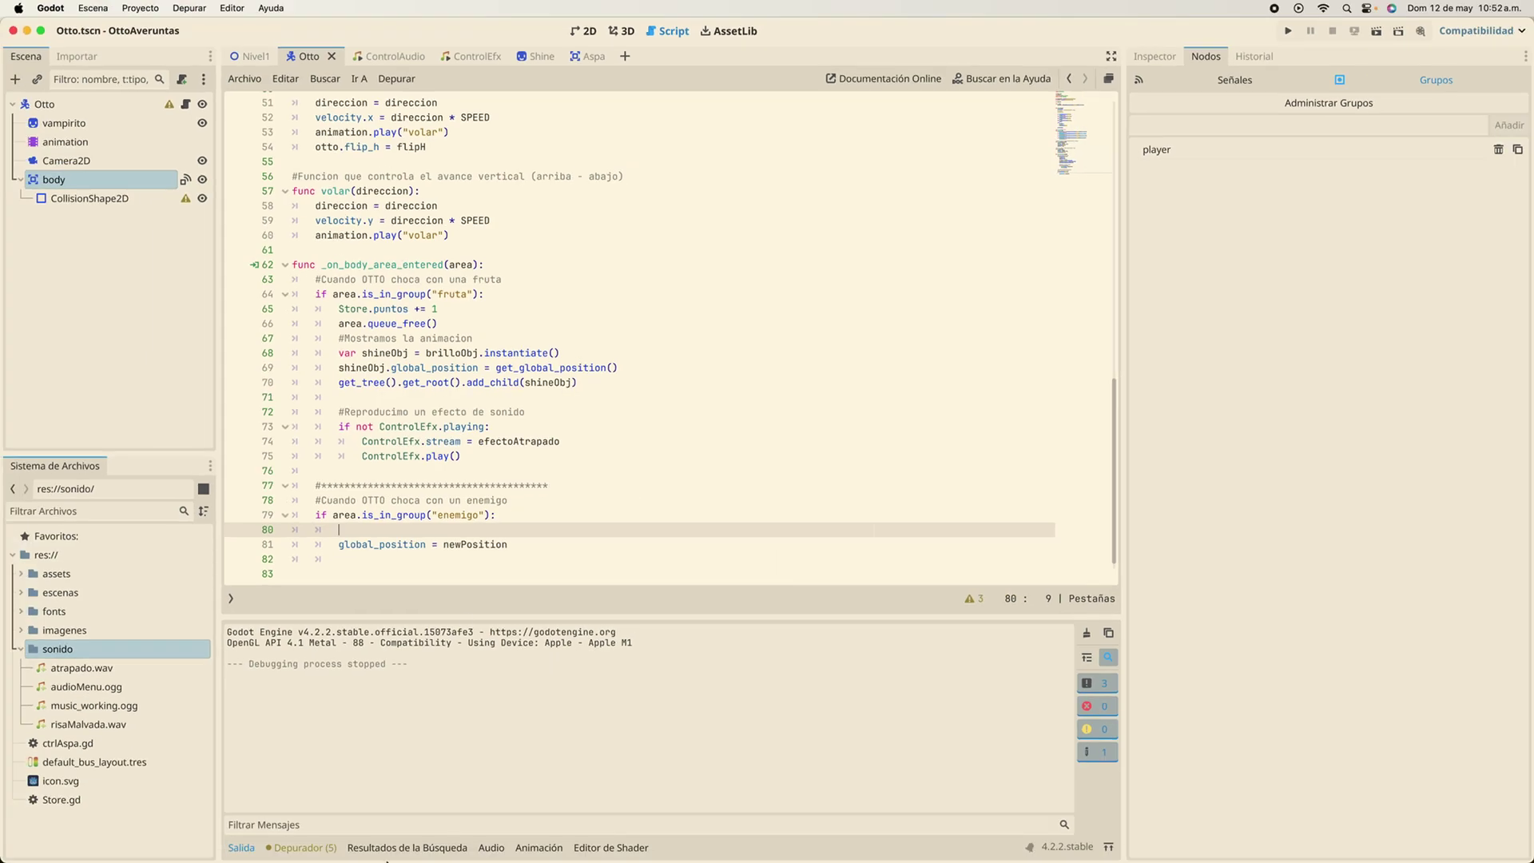
Check the Autoload list in Proyecto > Configuración del Proyecto, then close it
left_click(142, 10)
left_click(146, 36)
left_click(706, 205)
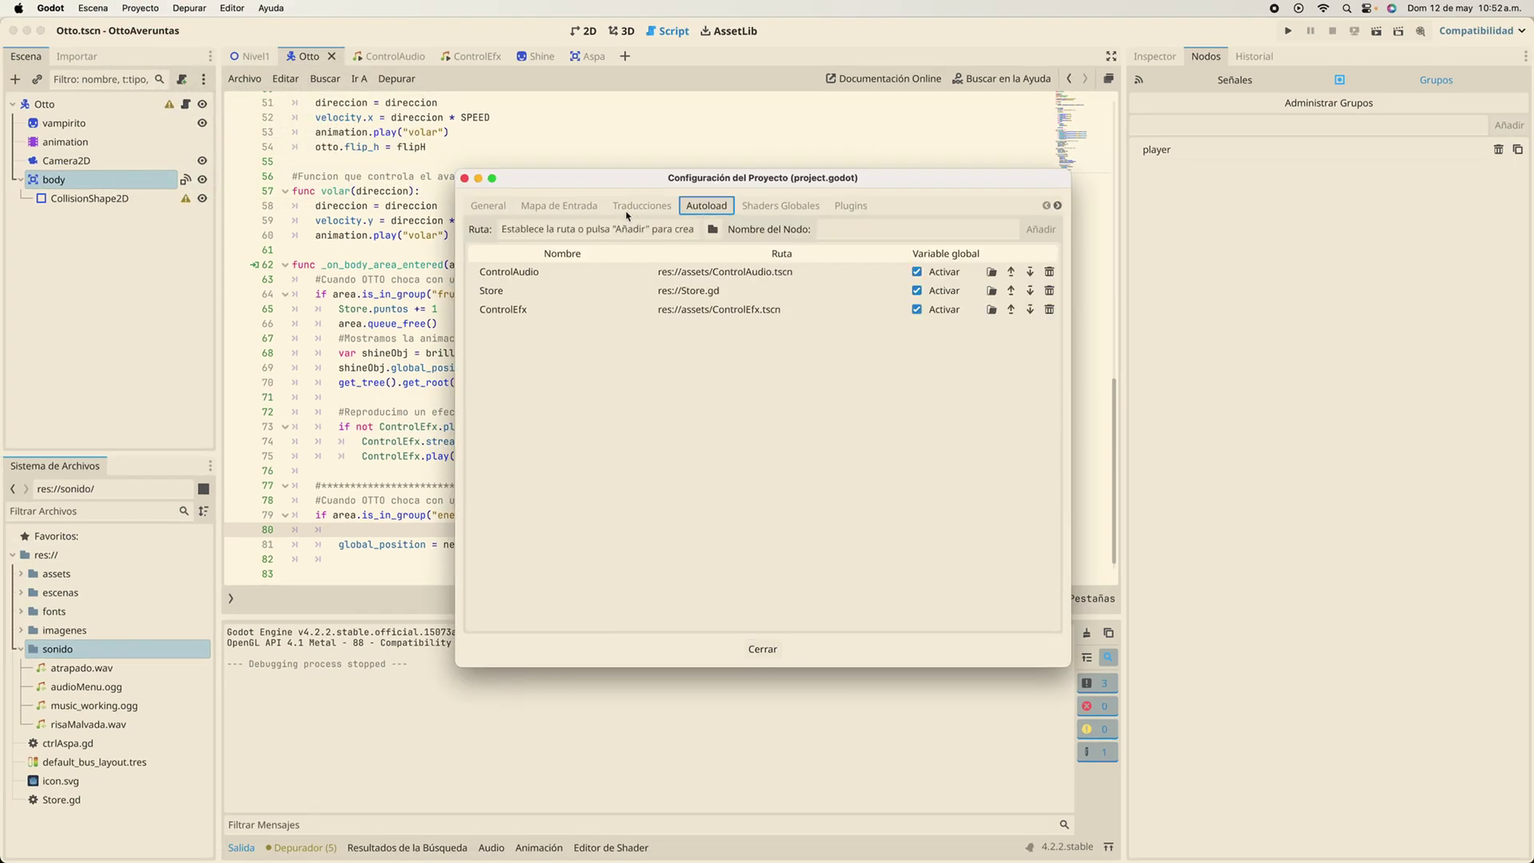
left_click(464, 178)
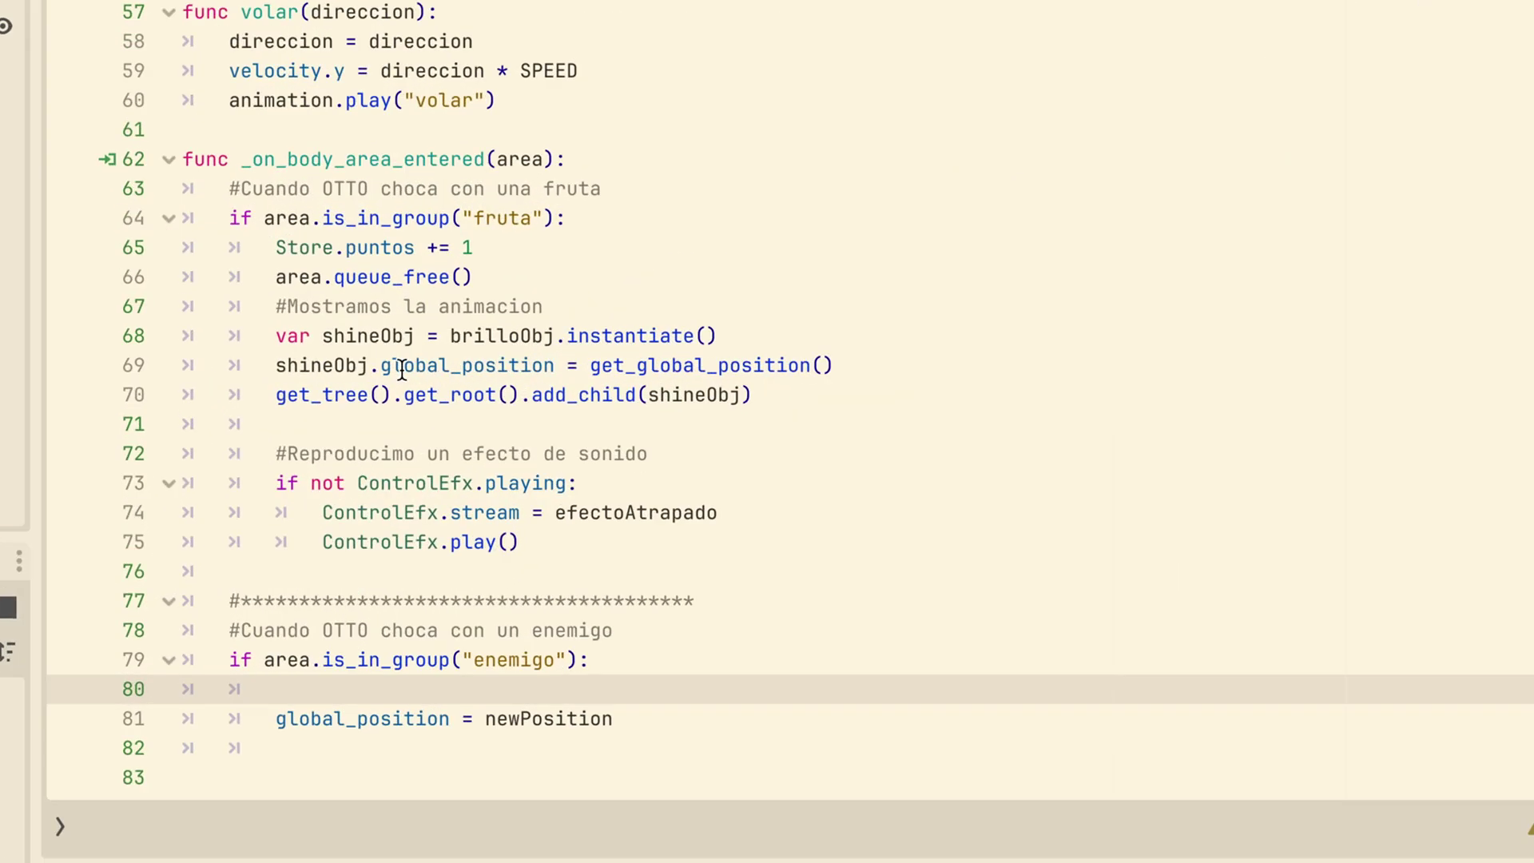
scroll(404, 369, "up", 5)
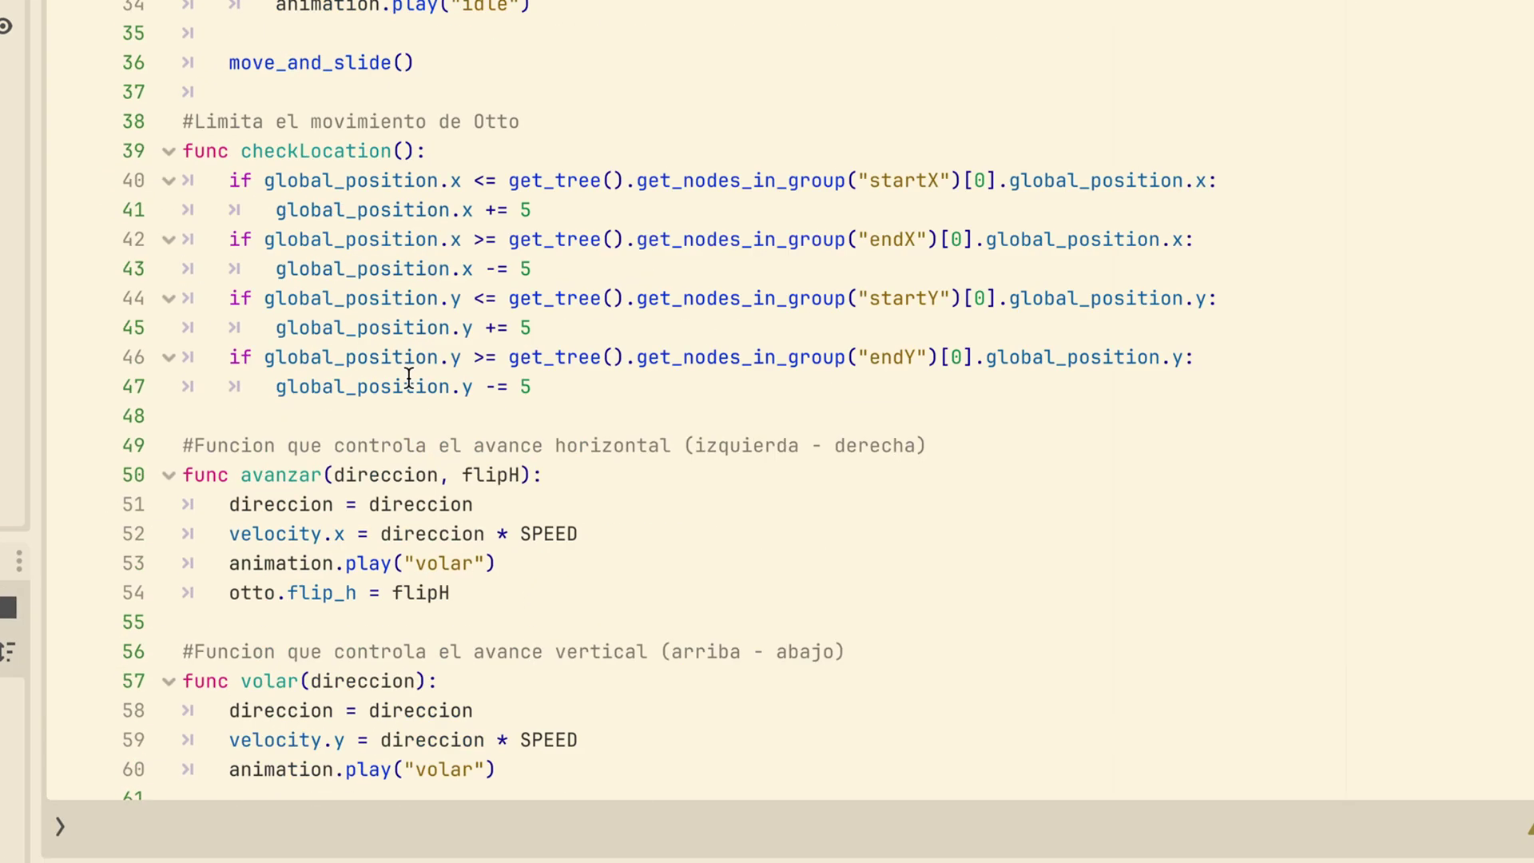
scroll(407, 369, "up", 5)
Add line 9 declaring risaMalvada = preload("res://sonido/risaMalvada.wav") below the atrapado sound
left_click(860, 44)
key("Return")
type("var")
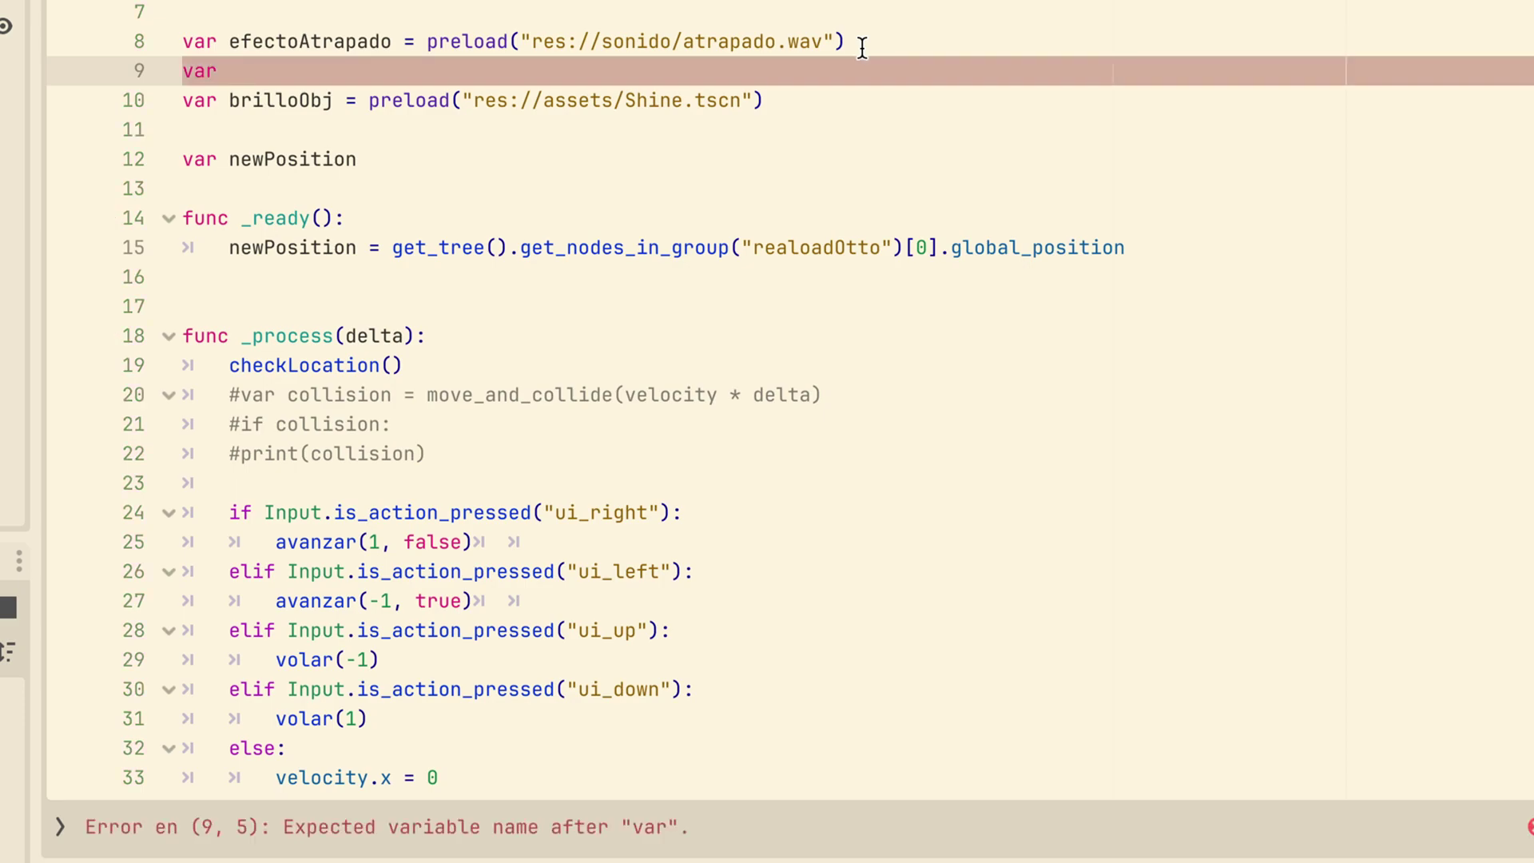
type(" risa")
type("Malvdad")
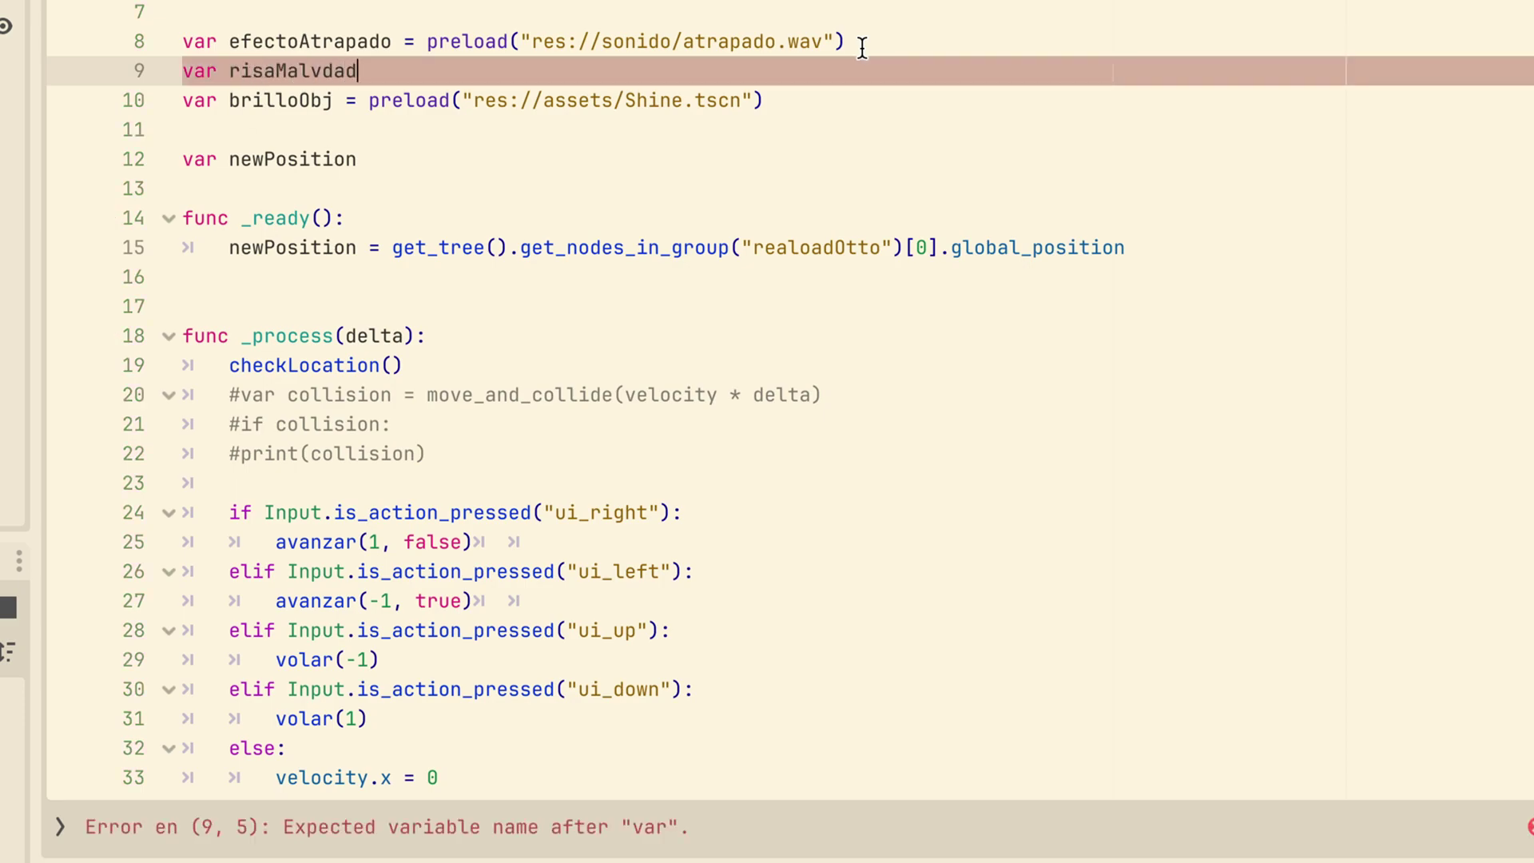
type("ada ")
type(" prelo")
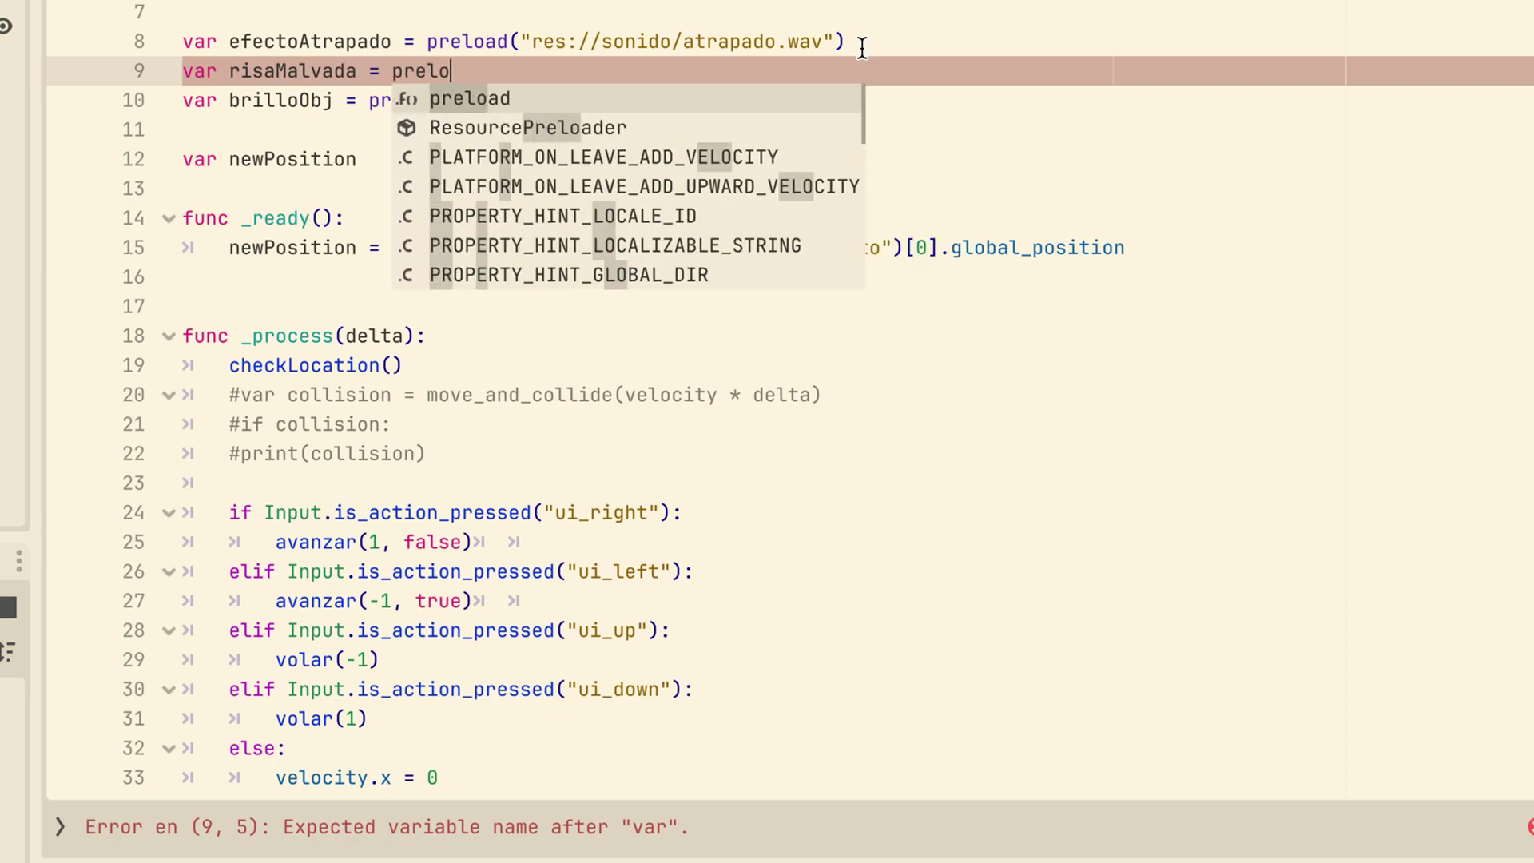
key("Return")
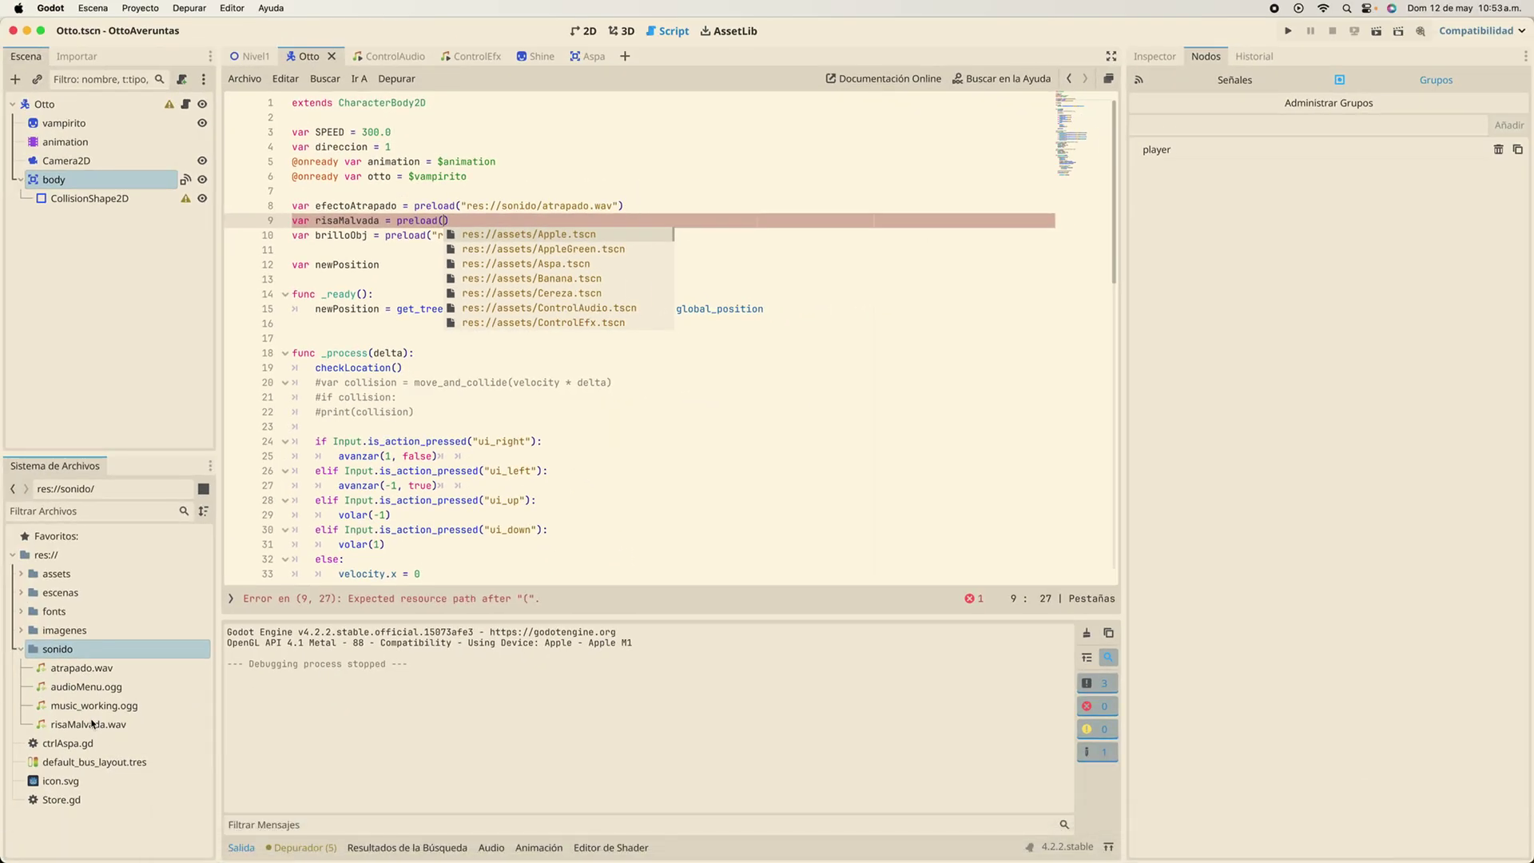
left_click(88, 724)
left_click_drag(83, 725, 445, 222)
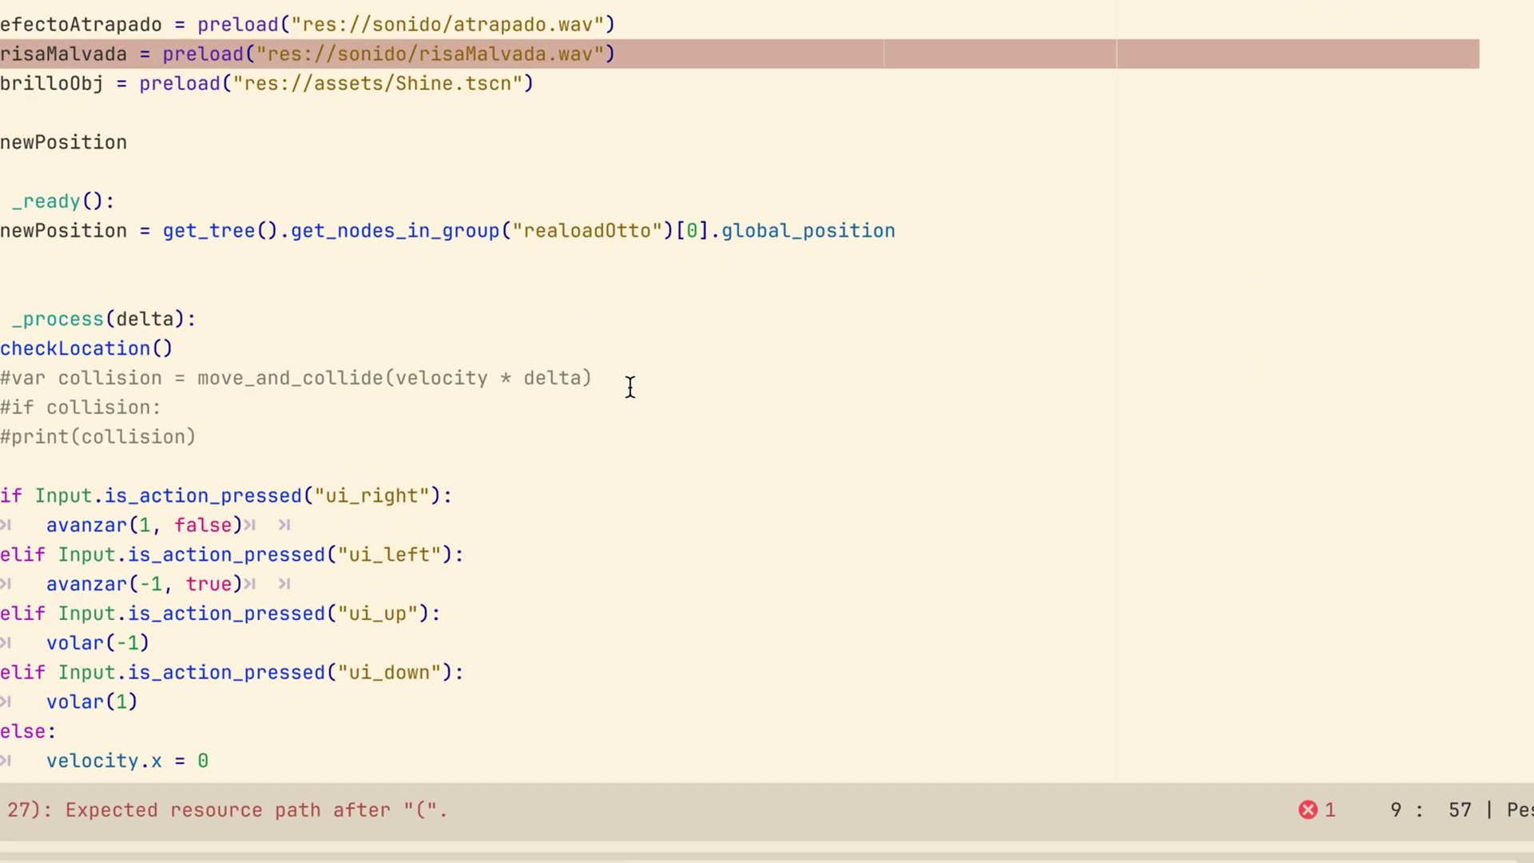
Write line 81 as if(not AudioEffect.playing): and begin line 82 with AudioEf
scroll(485, 554, "down", 15)
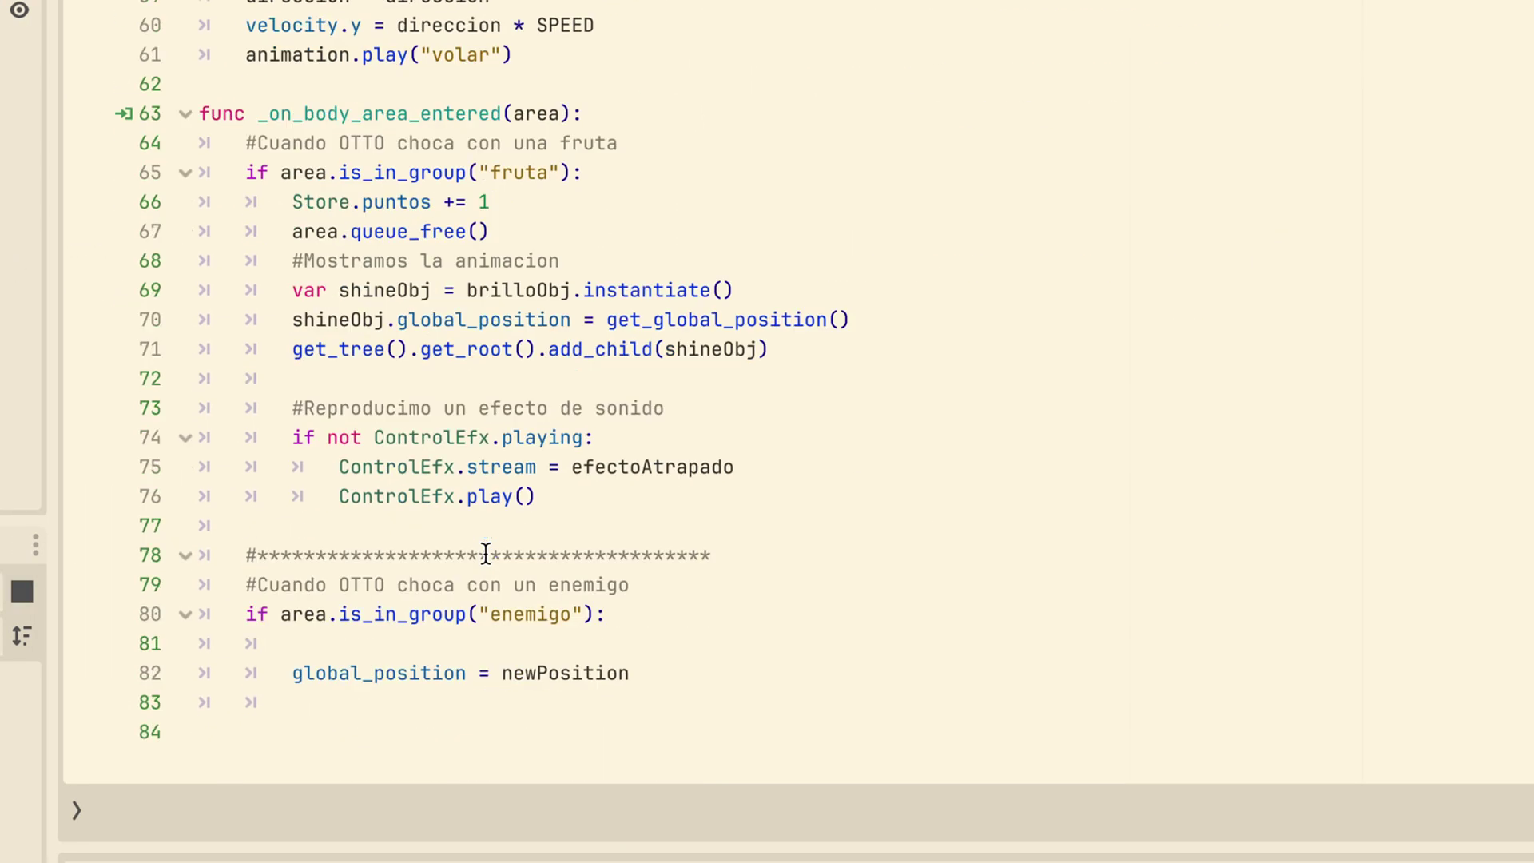
left_click(463, 639)
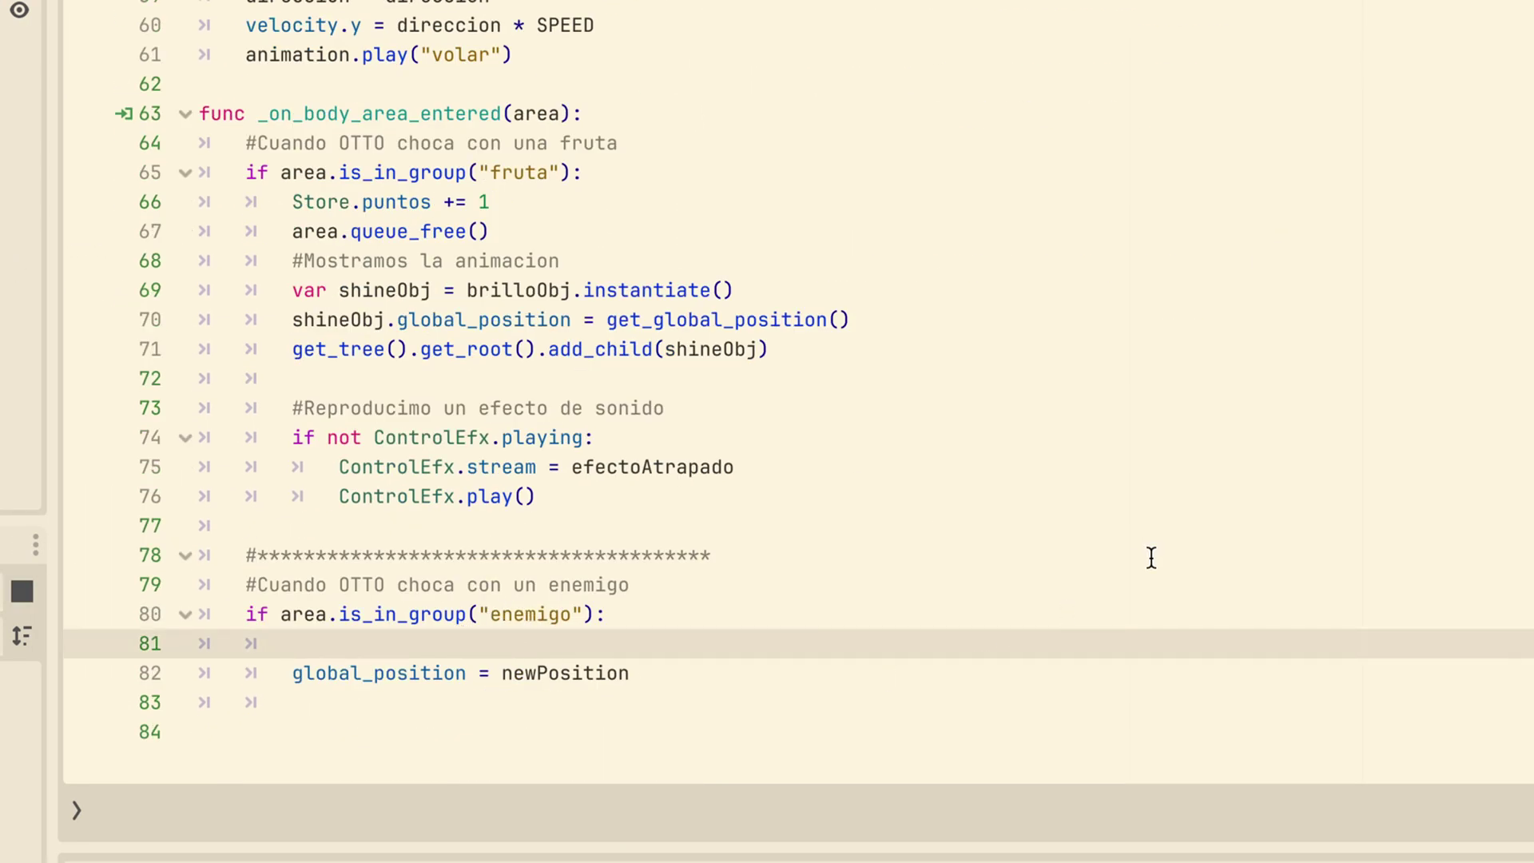
type("if(")
type("Audio")
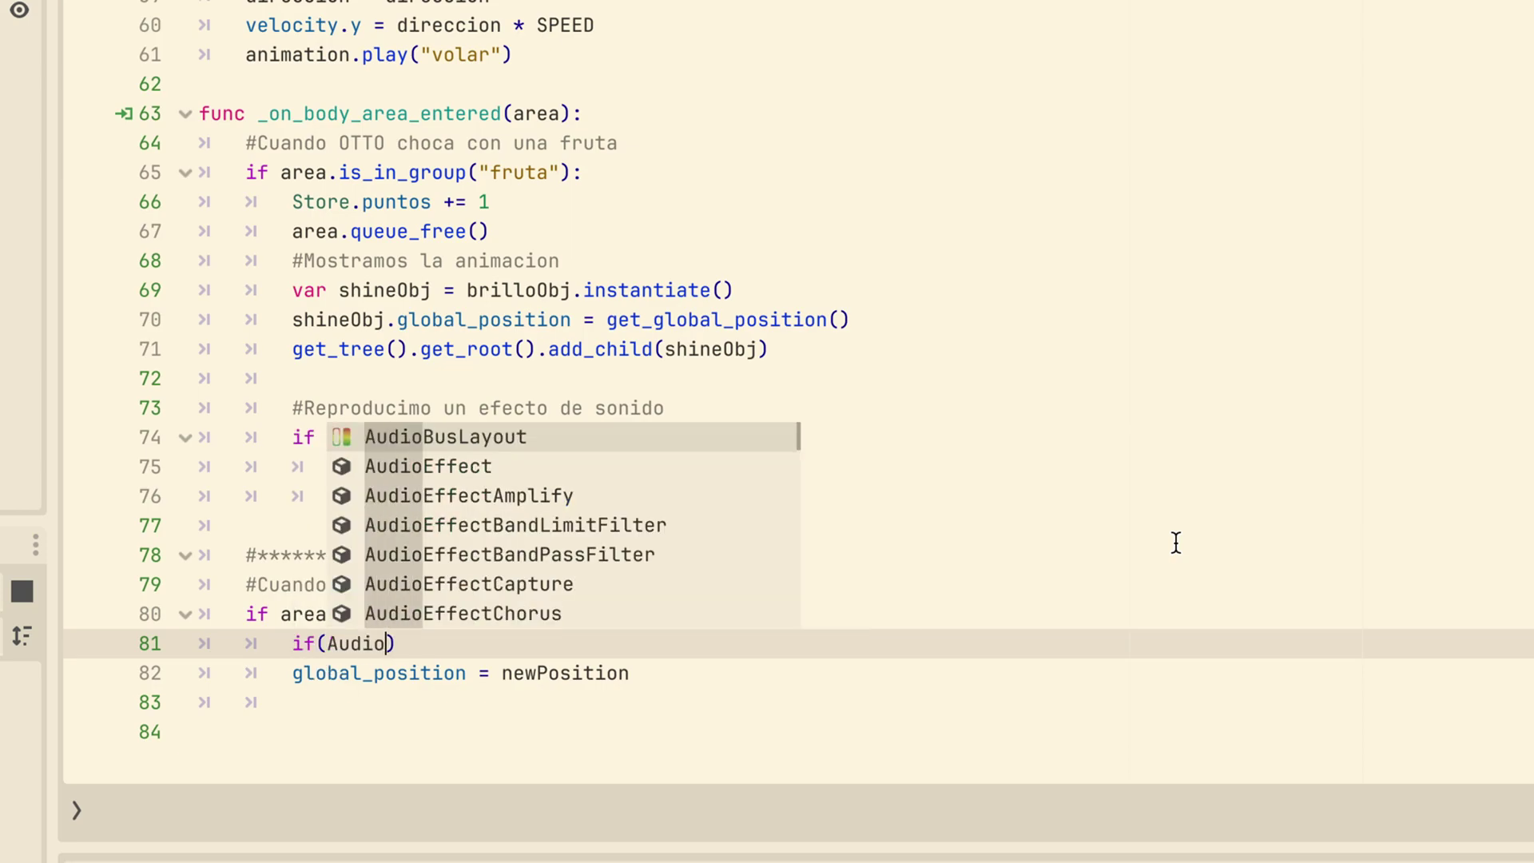
type("E")
key("Return")
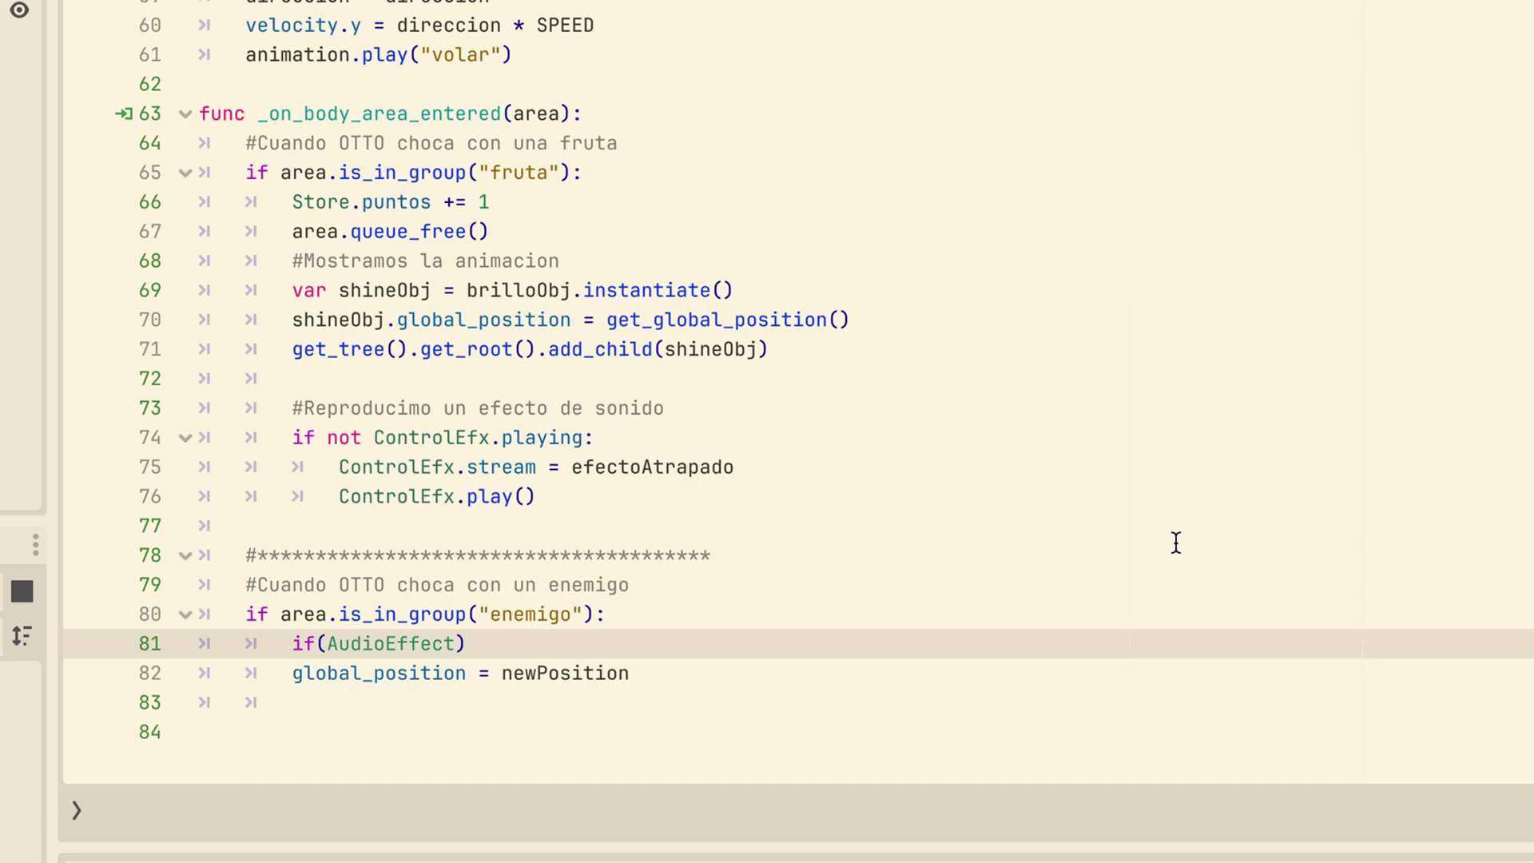
key("Left")
key("Left")
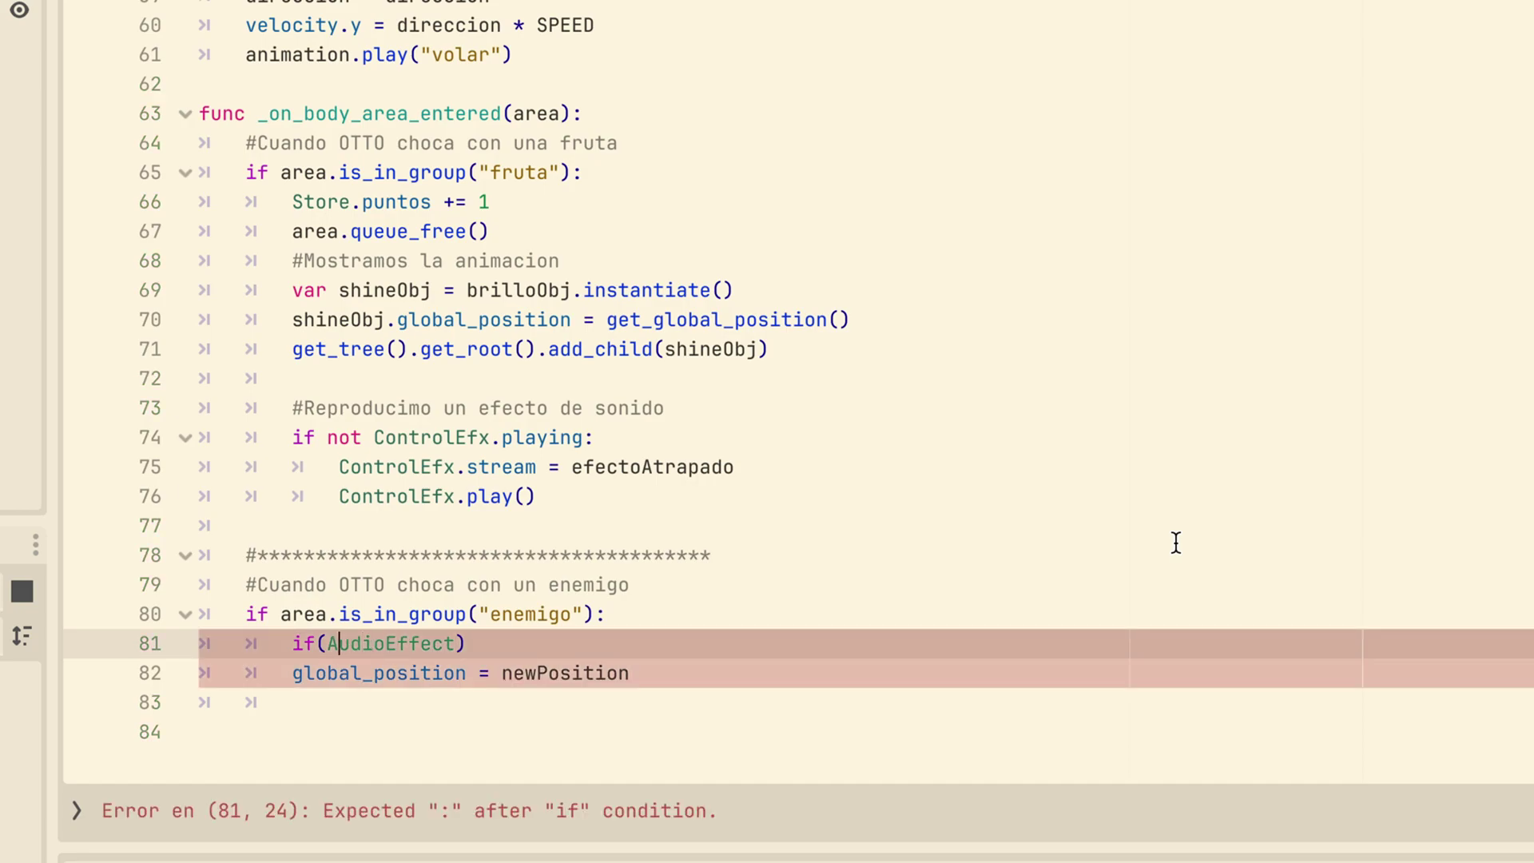
type("not ")
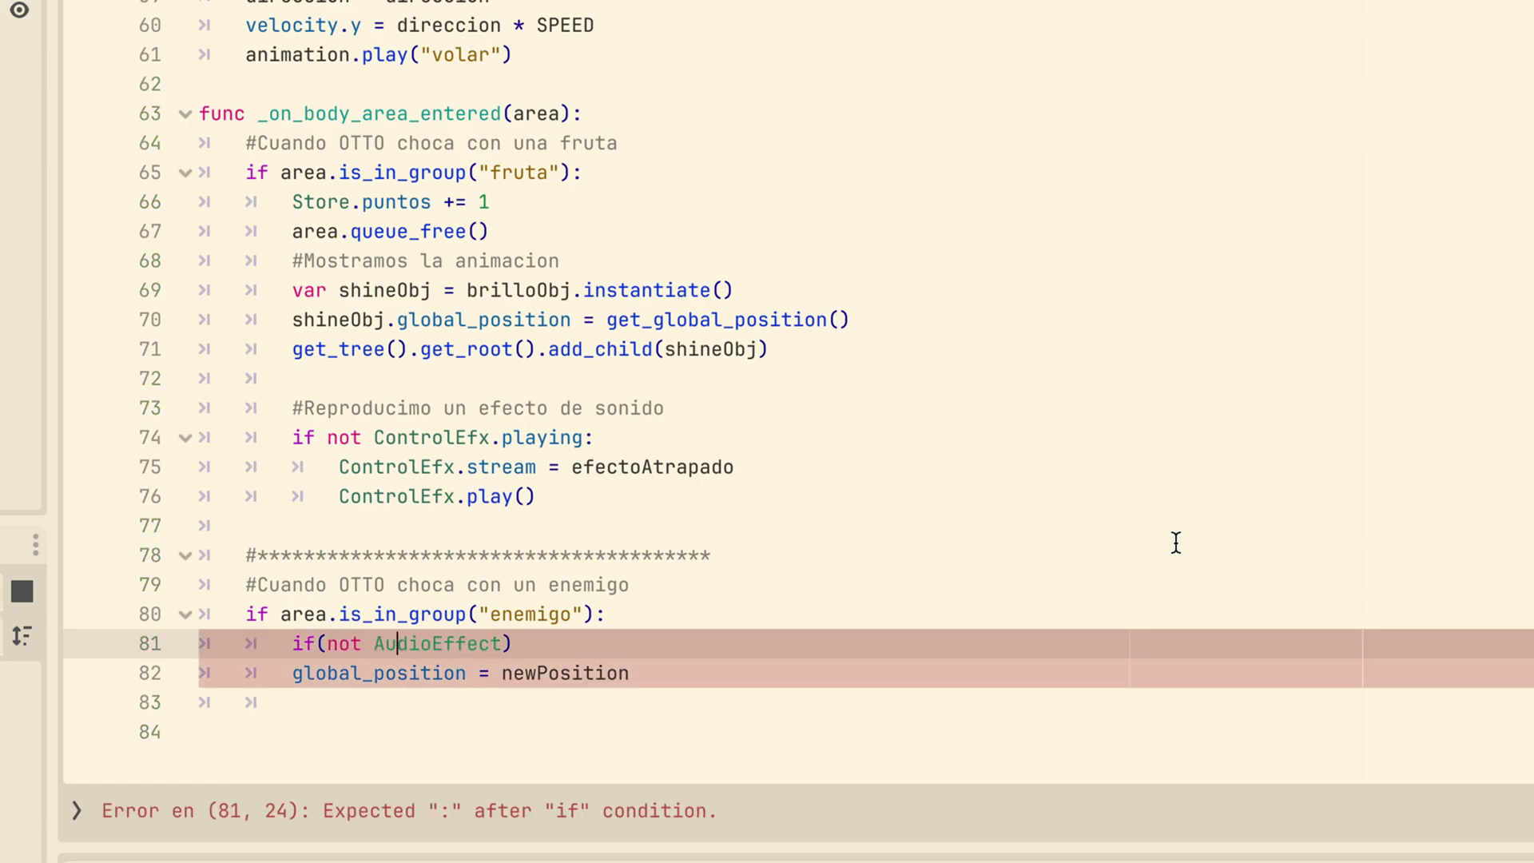
type("playing")
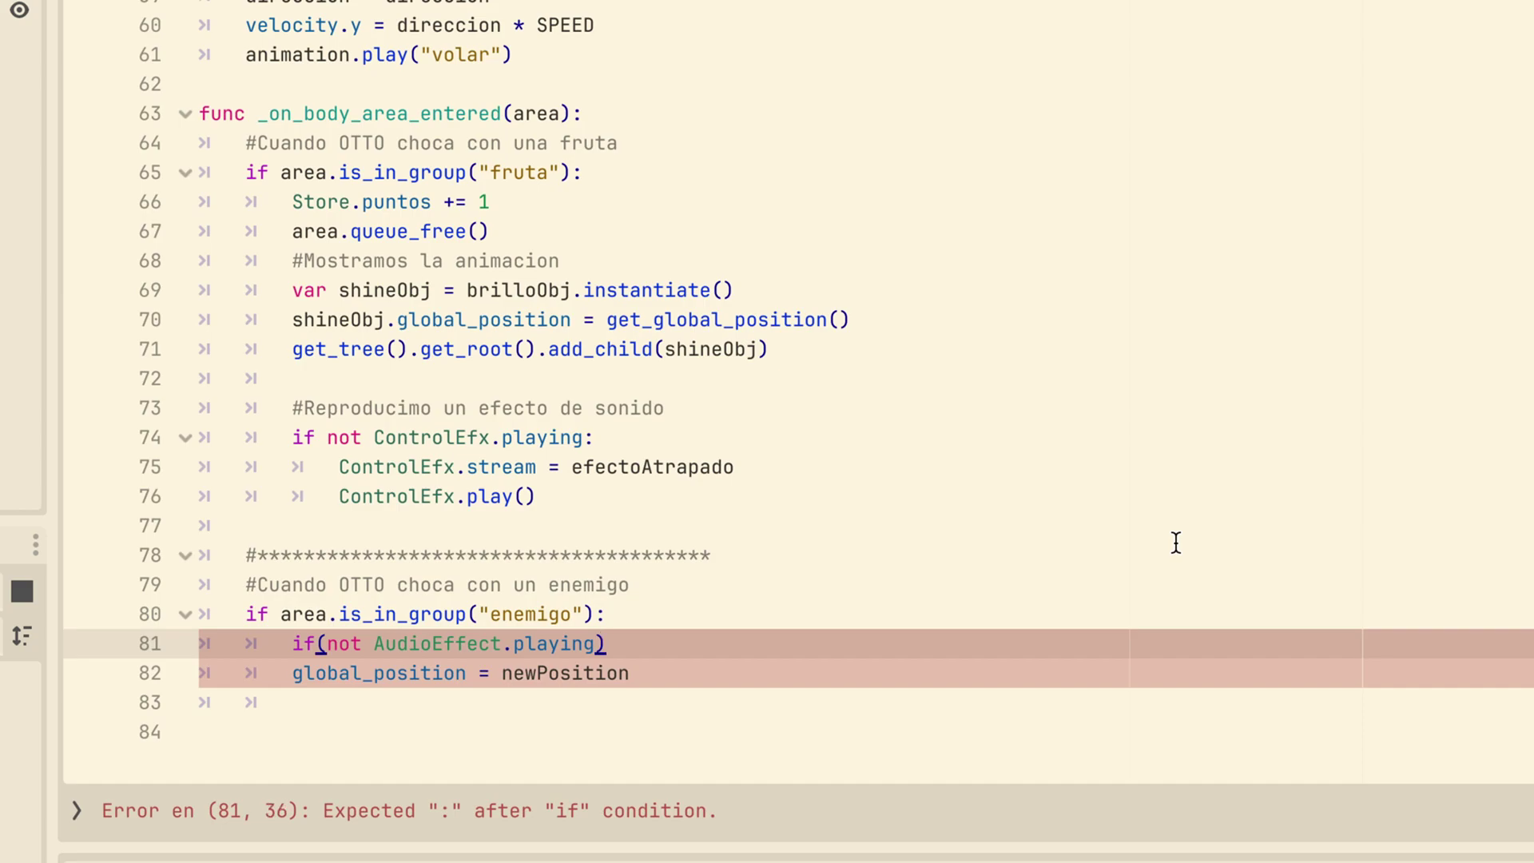
type(":")
key("Return")
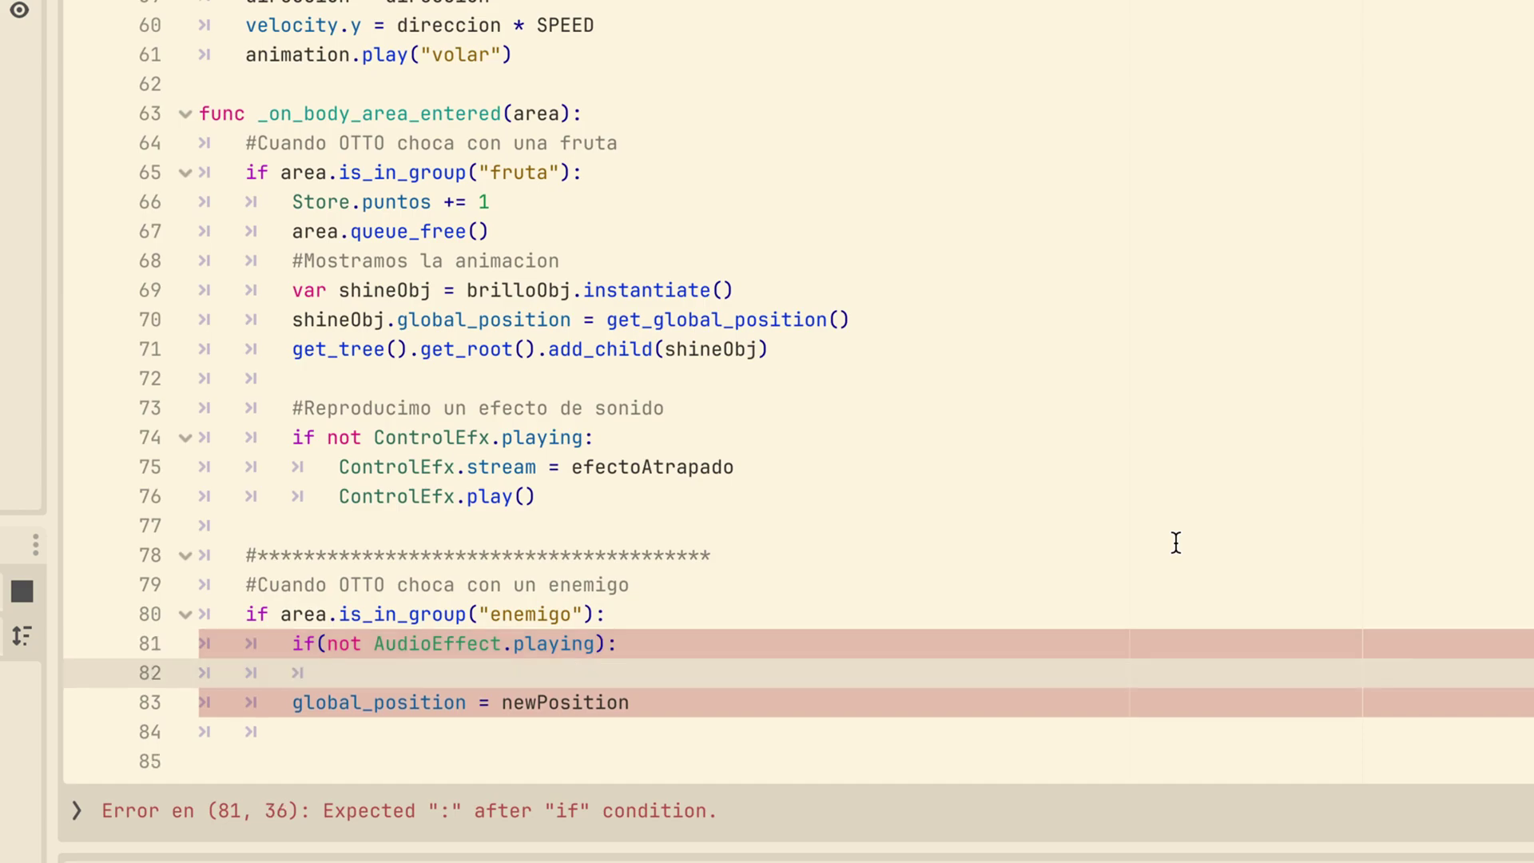
key("Caps_Lock")
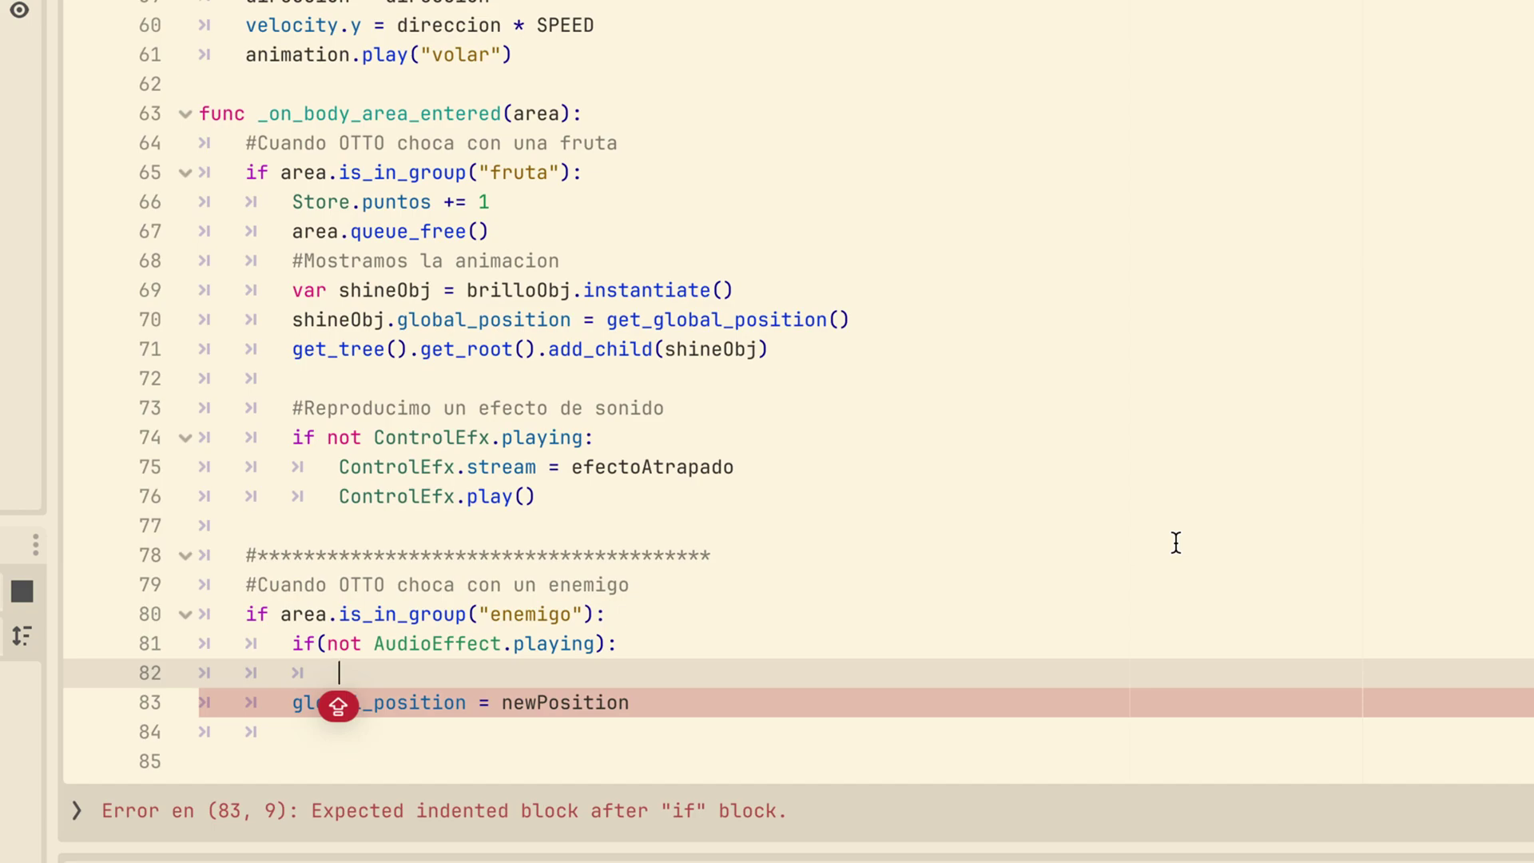
type("Audio")
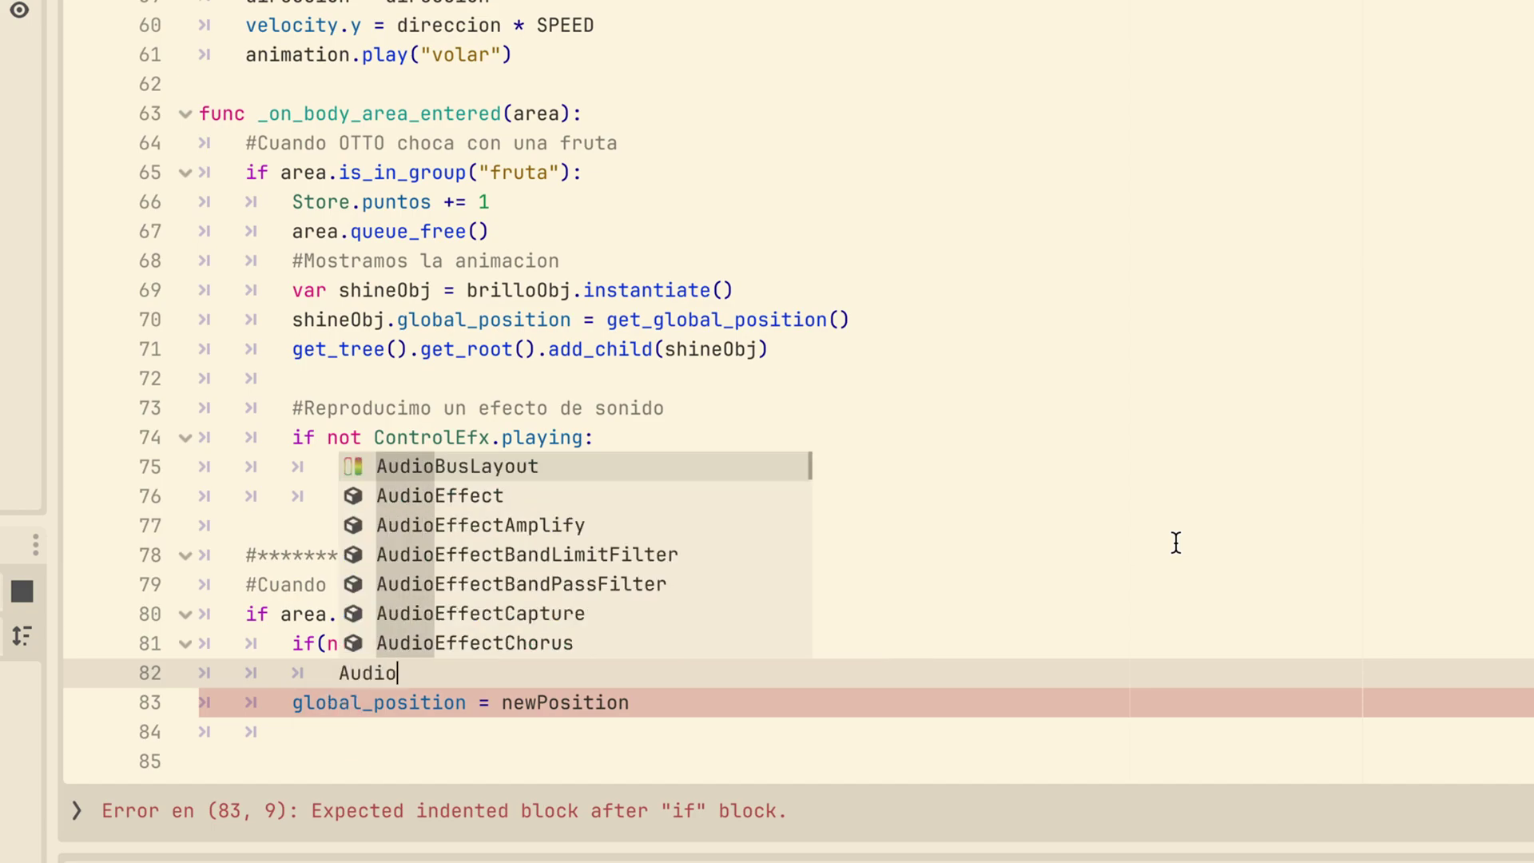
type("E")
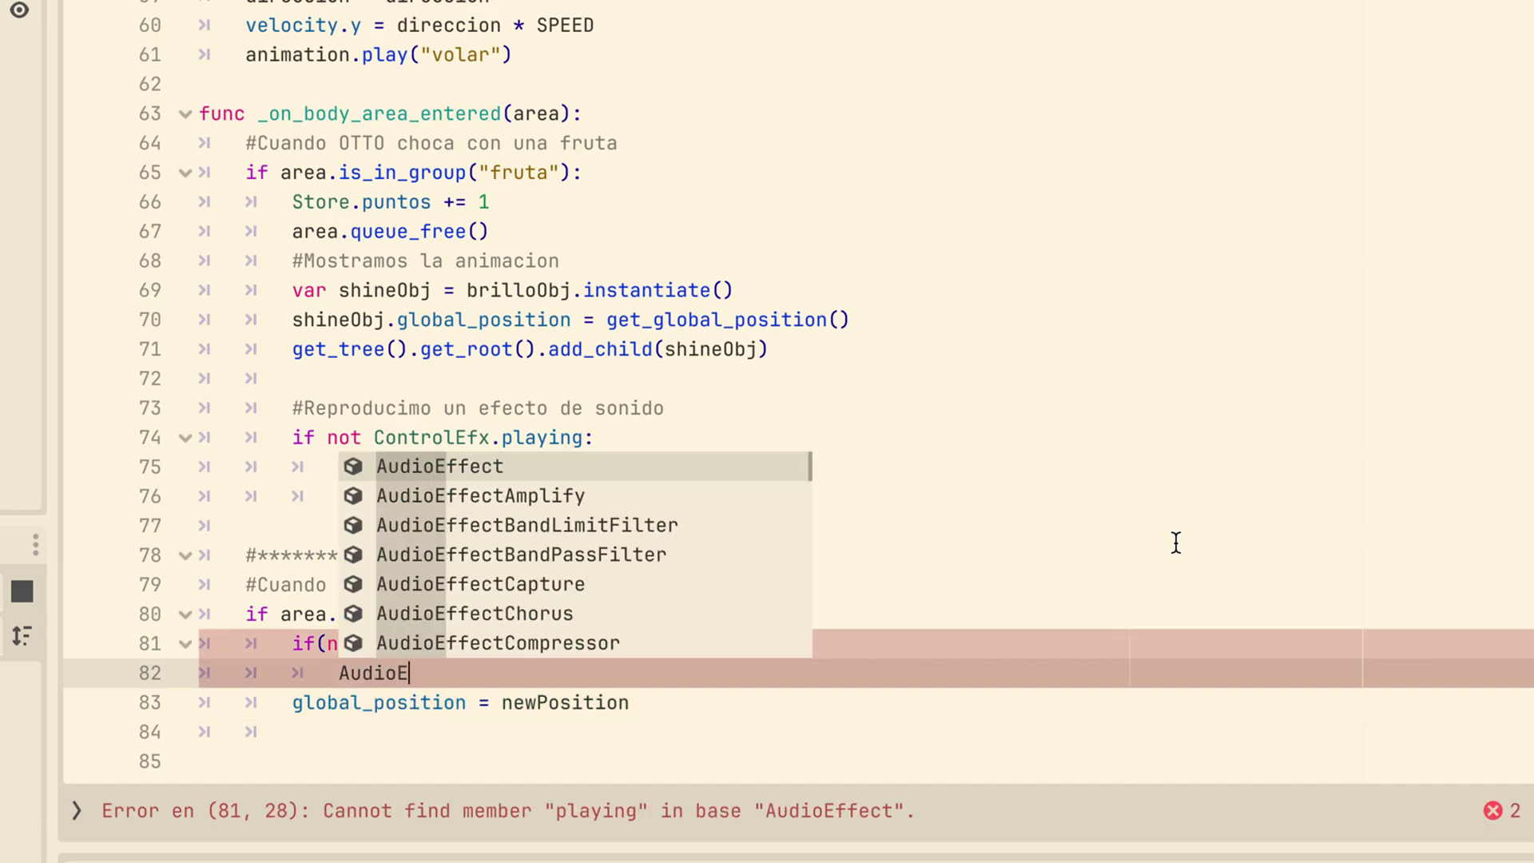
type("f")
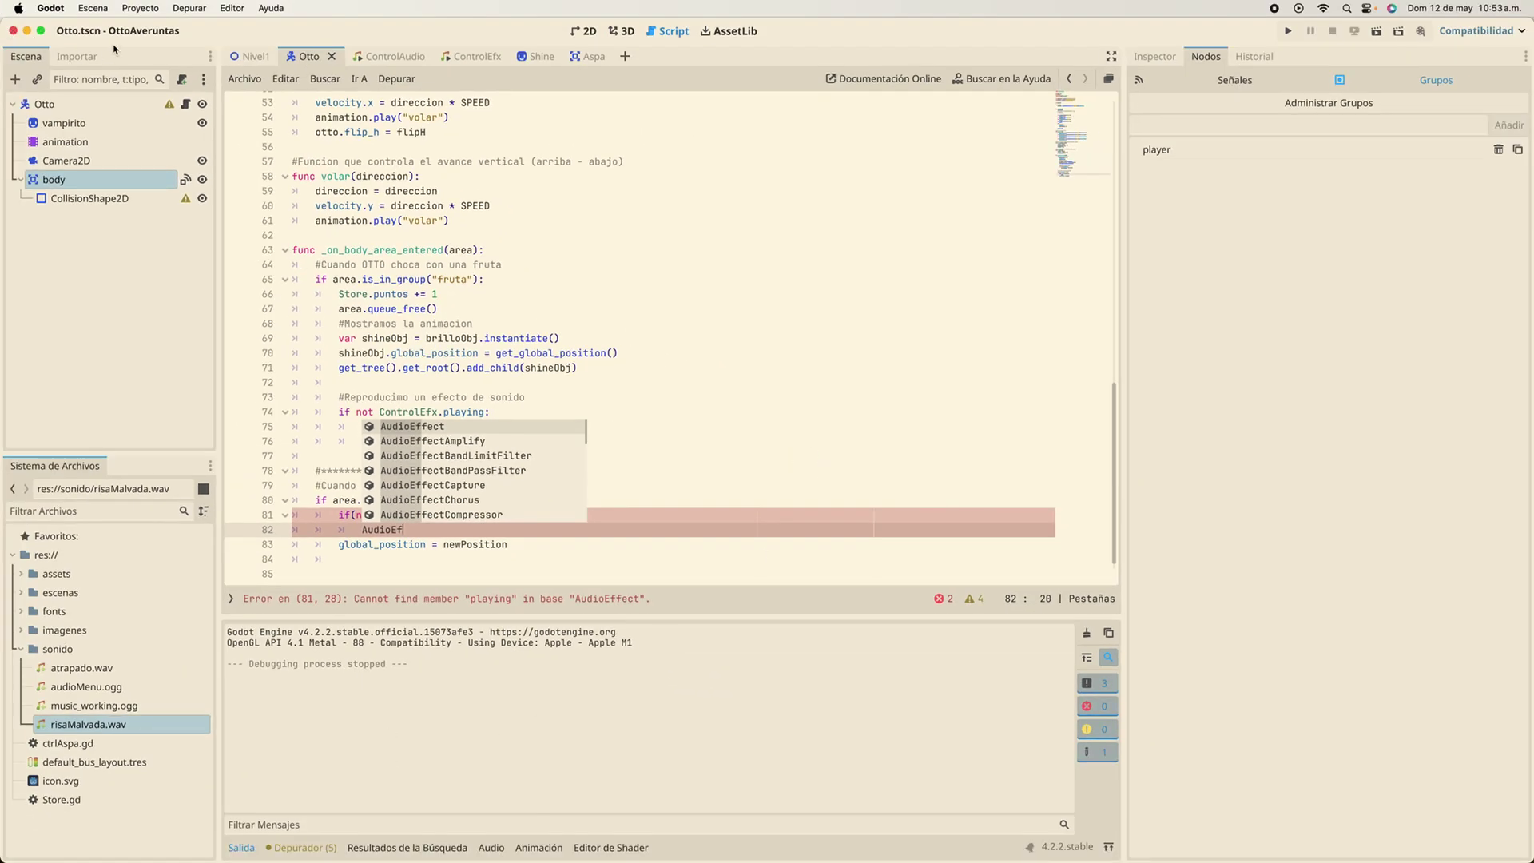
Confirm the ControlEfx autoload name in Project Settings > Autoload
left_click(140, 9)
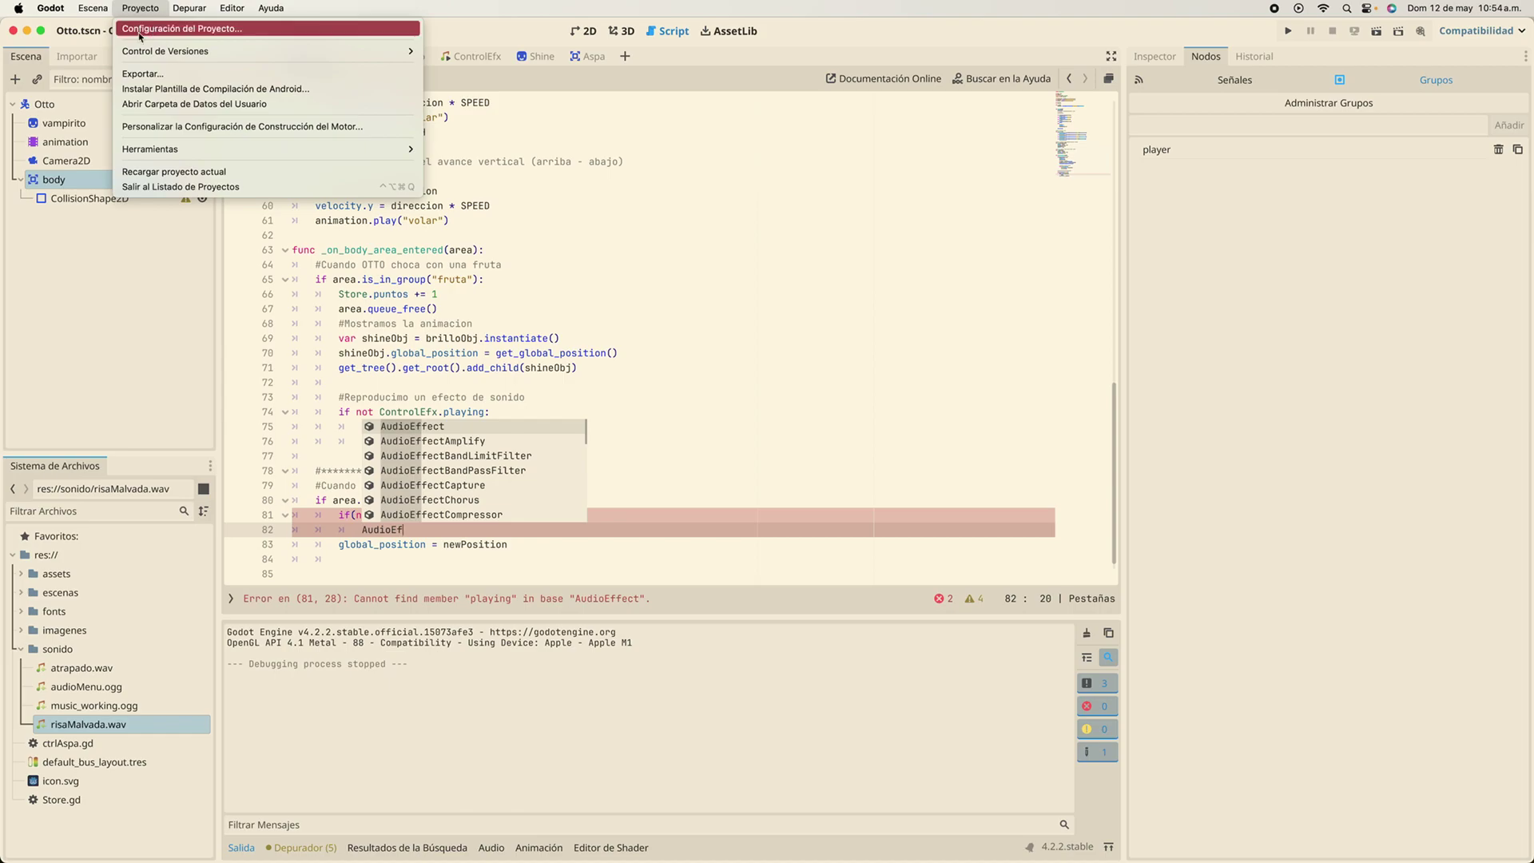
left_click(470, 388)
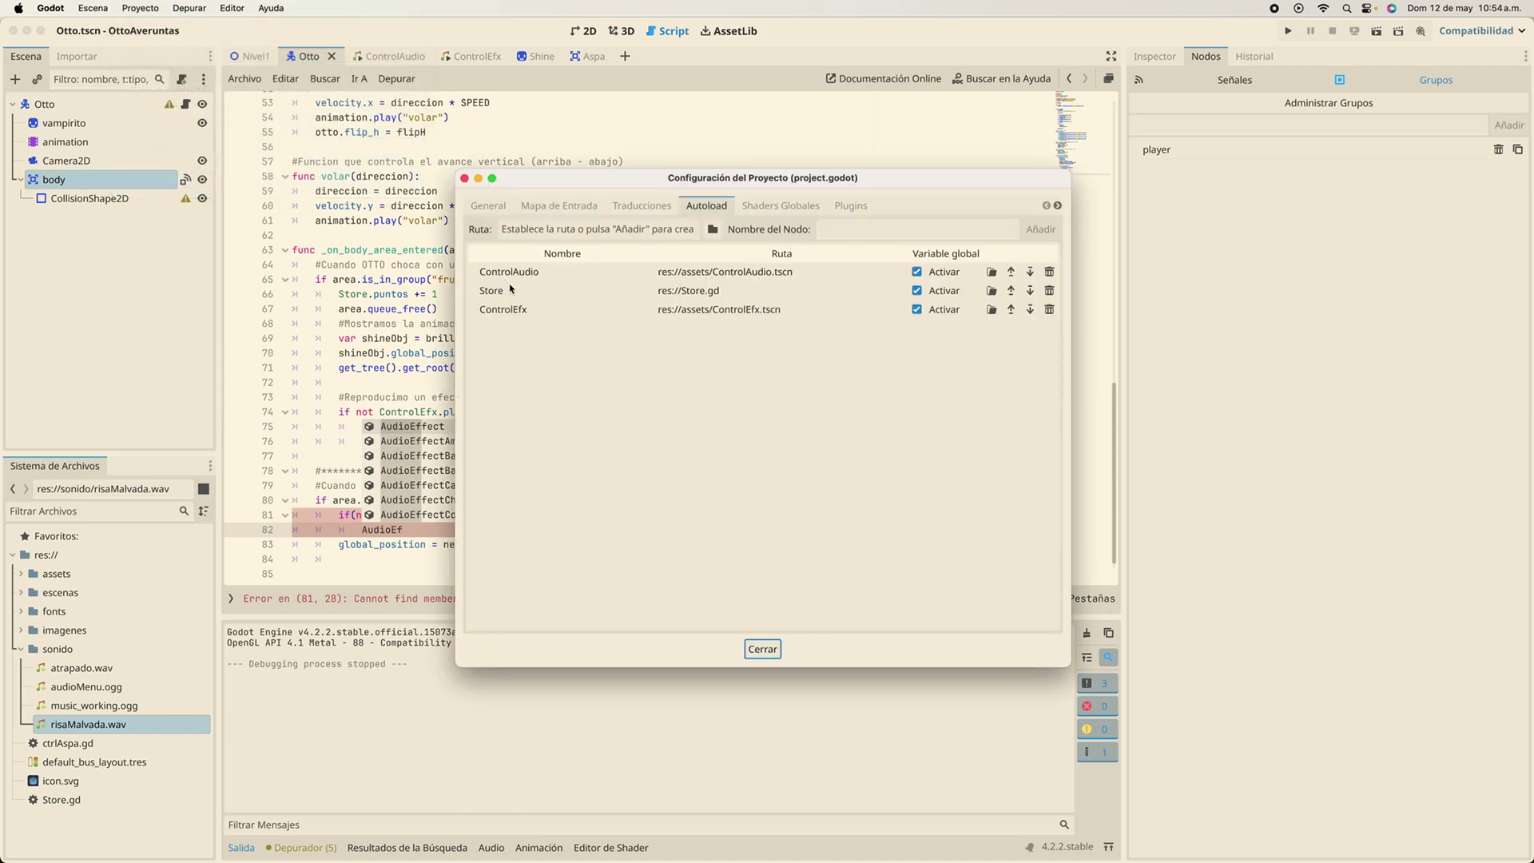
left_click(505, 318)
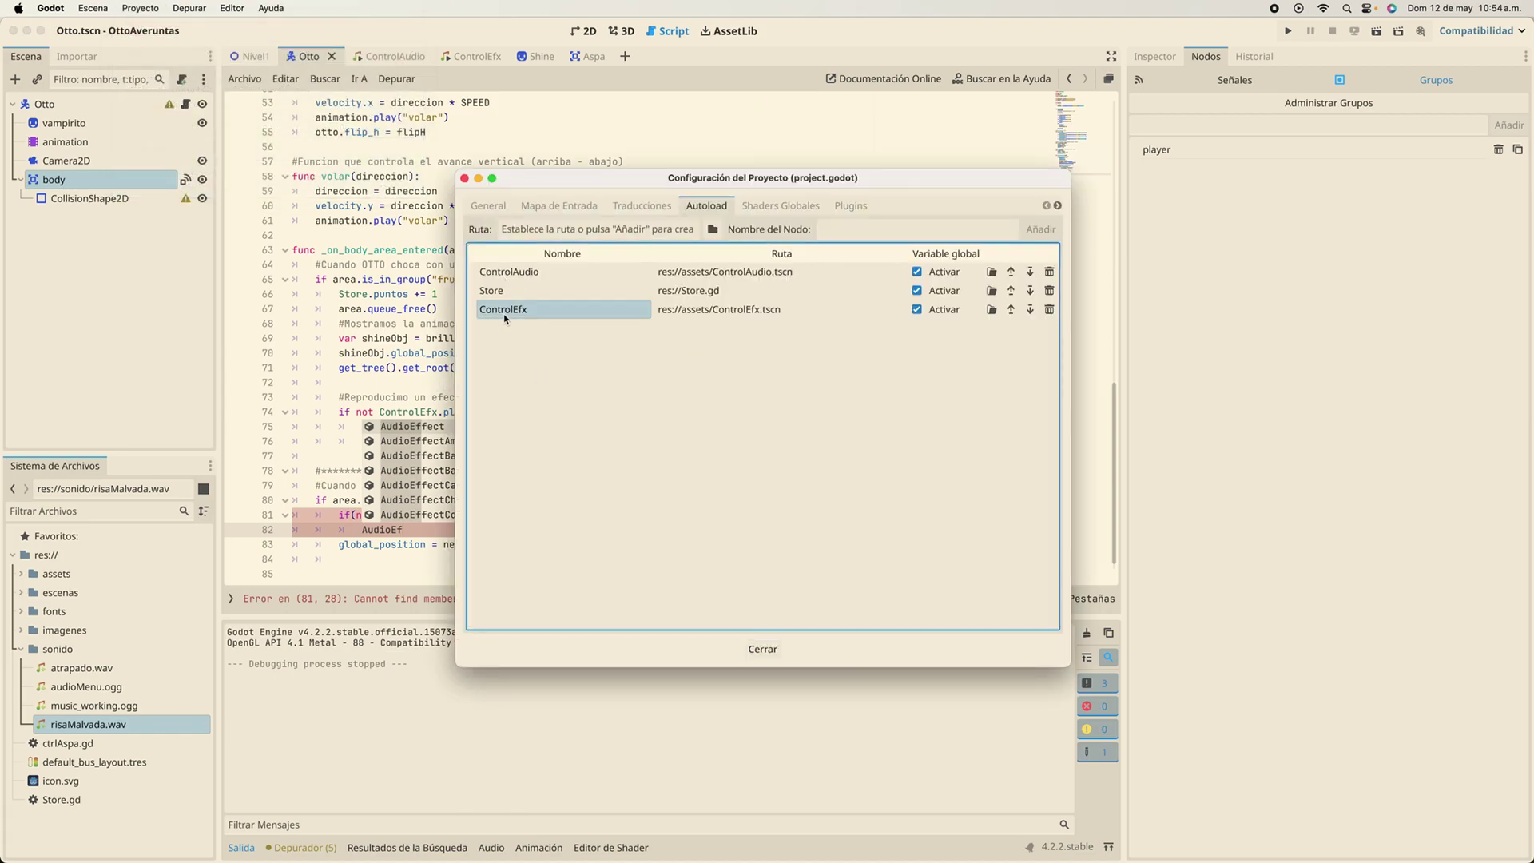
left_click(391, 349)
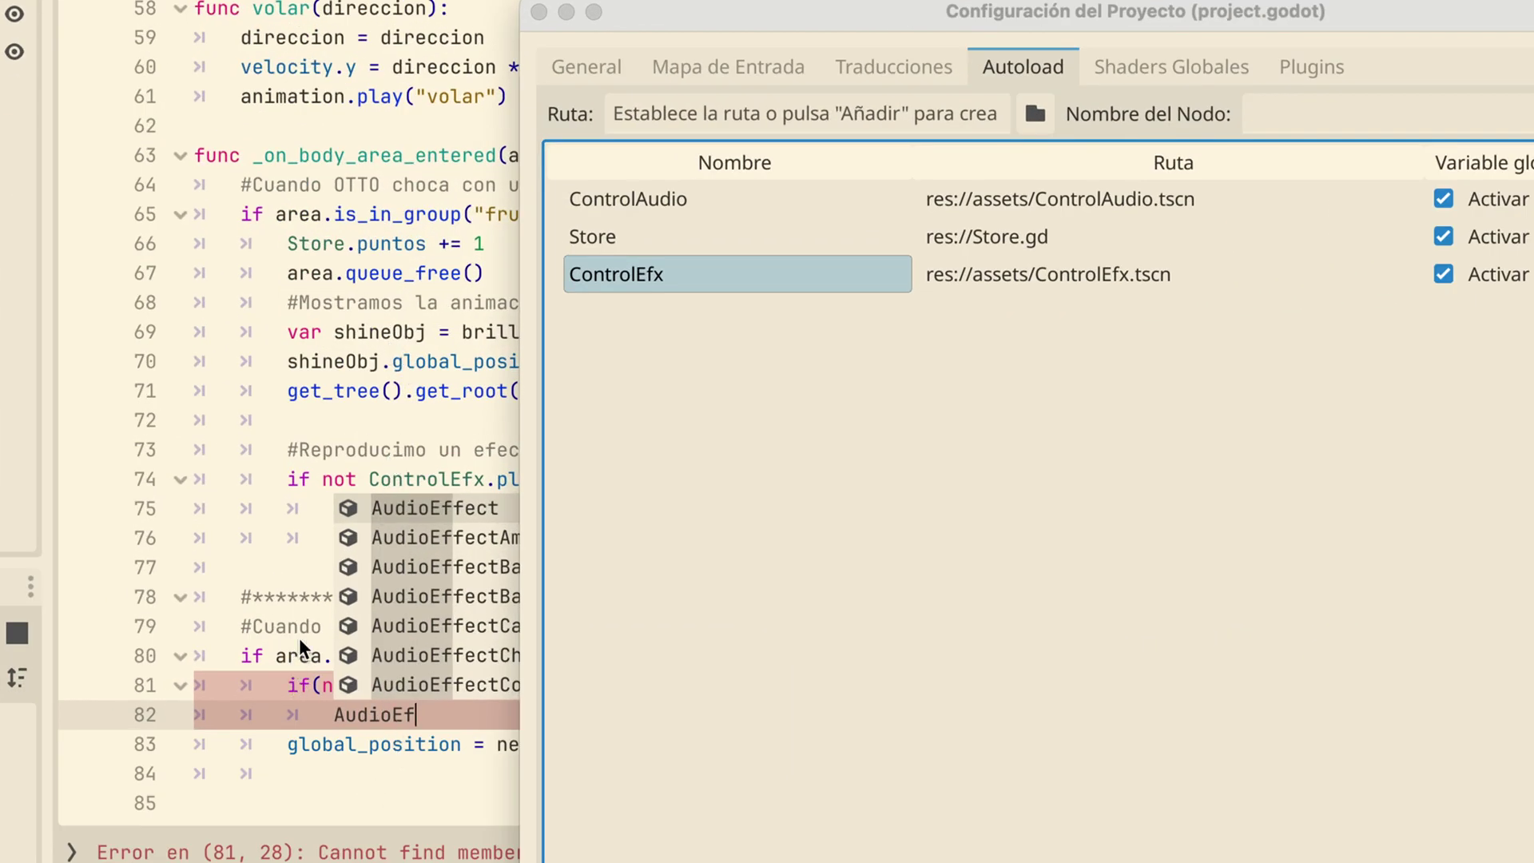
left_click(540, 12)
Replace AudioEffect with ControlEfx in the line 81 condition
left_click(281, 482)
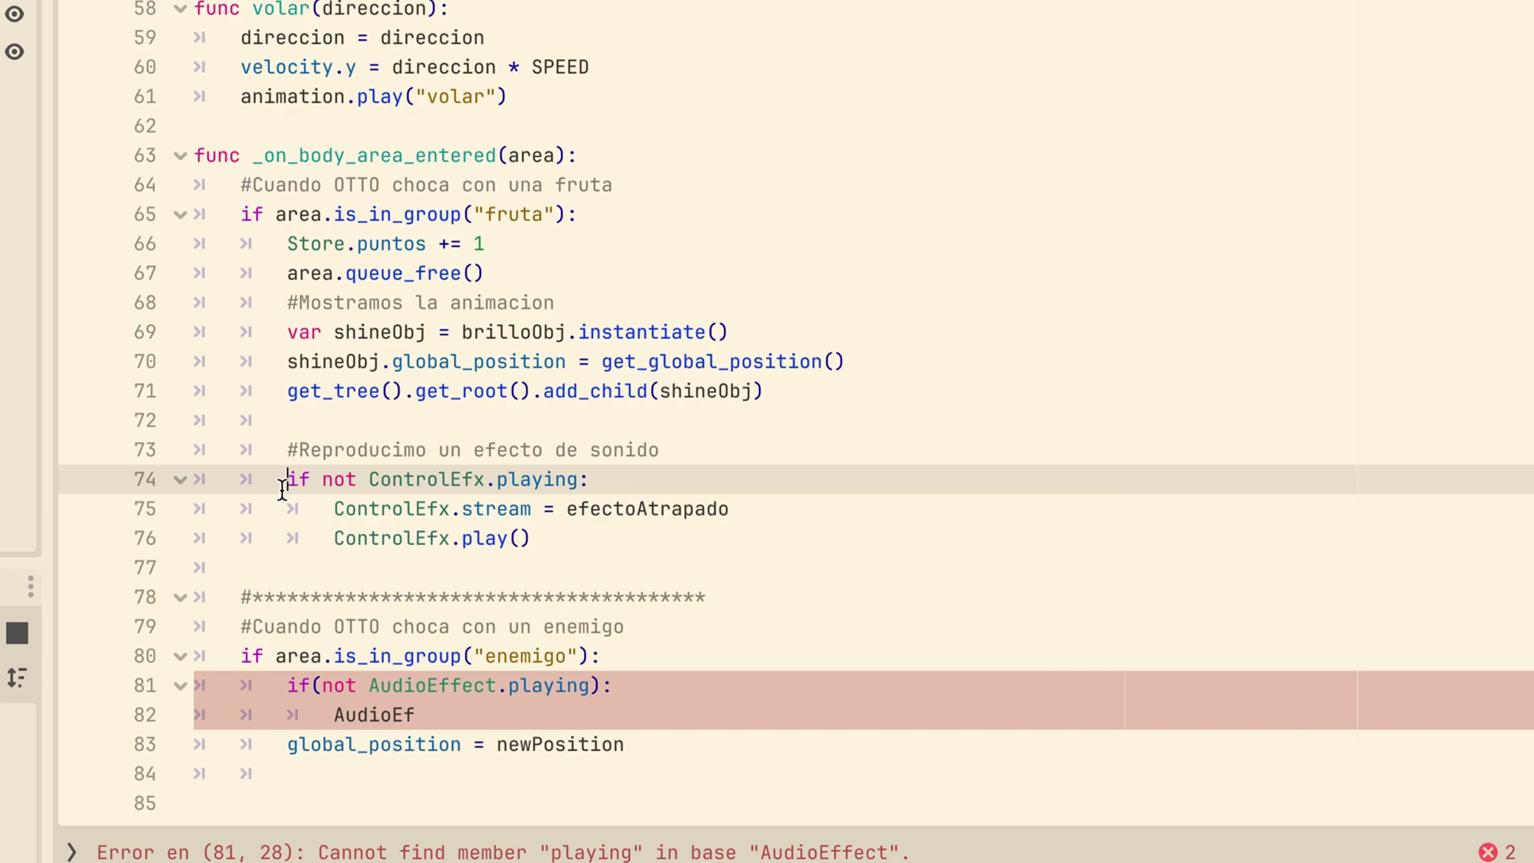
left_click(406, 685)
double_click(405, 685)
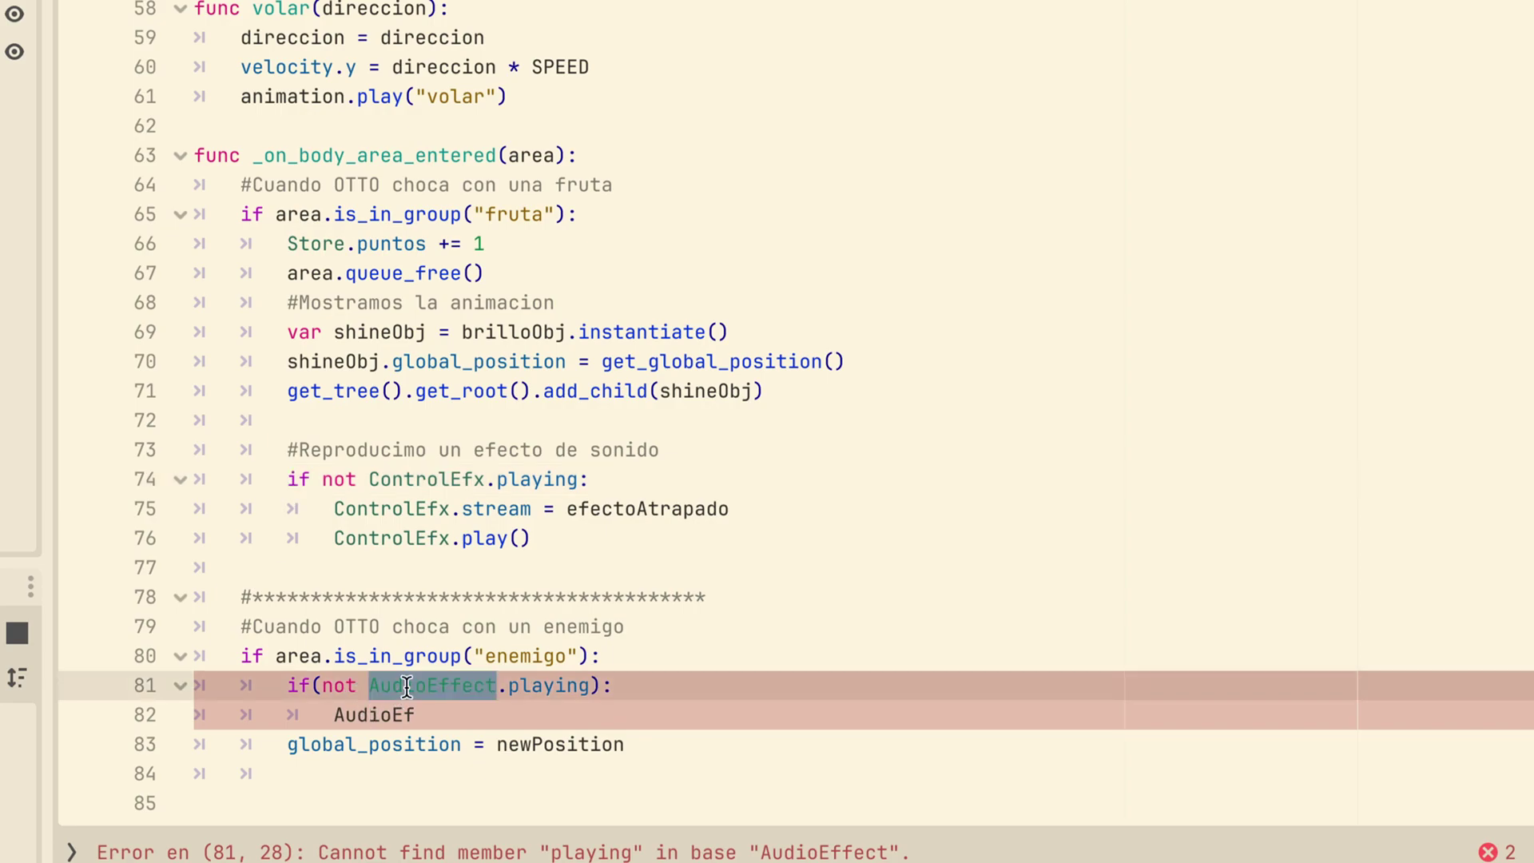
type("Control")
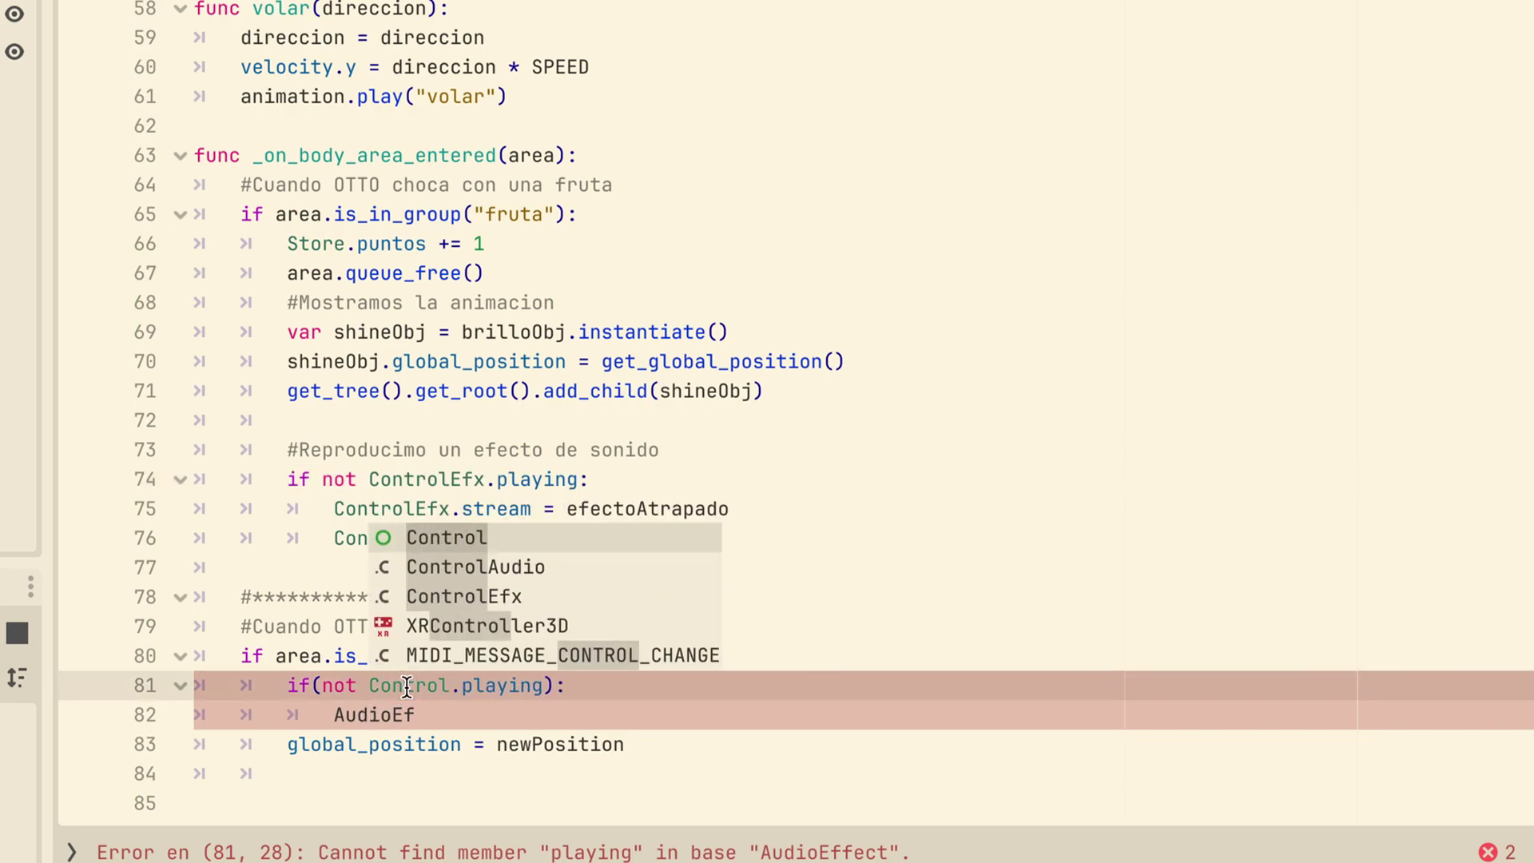
key("Down")
key("Down")
key("Return")
double_click(431, 685)
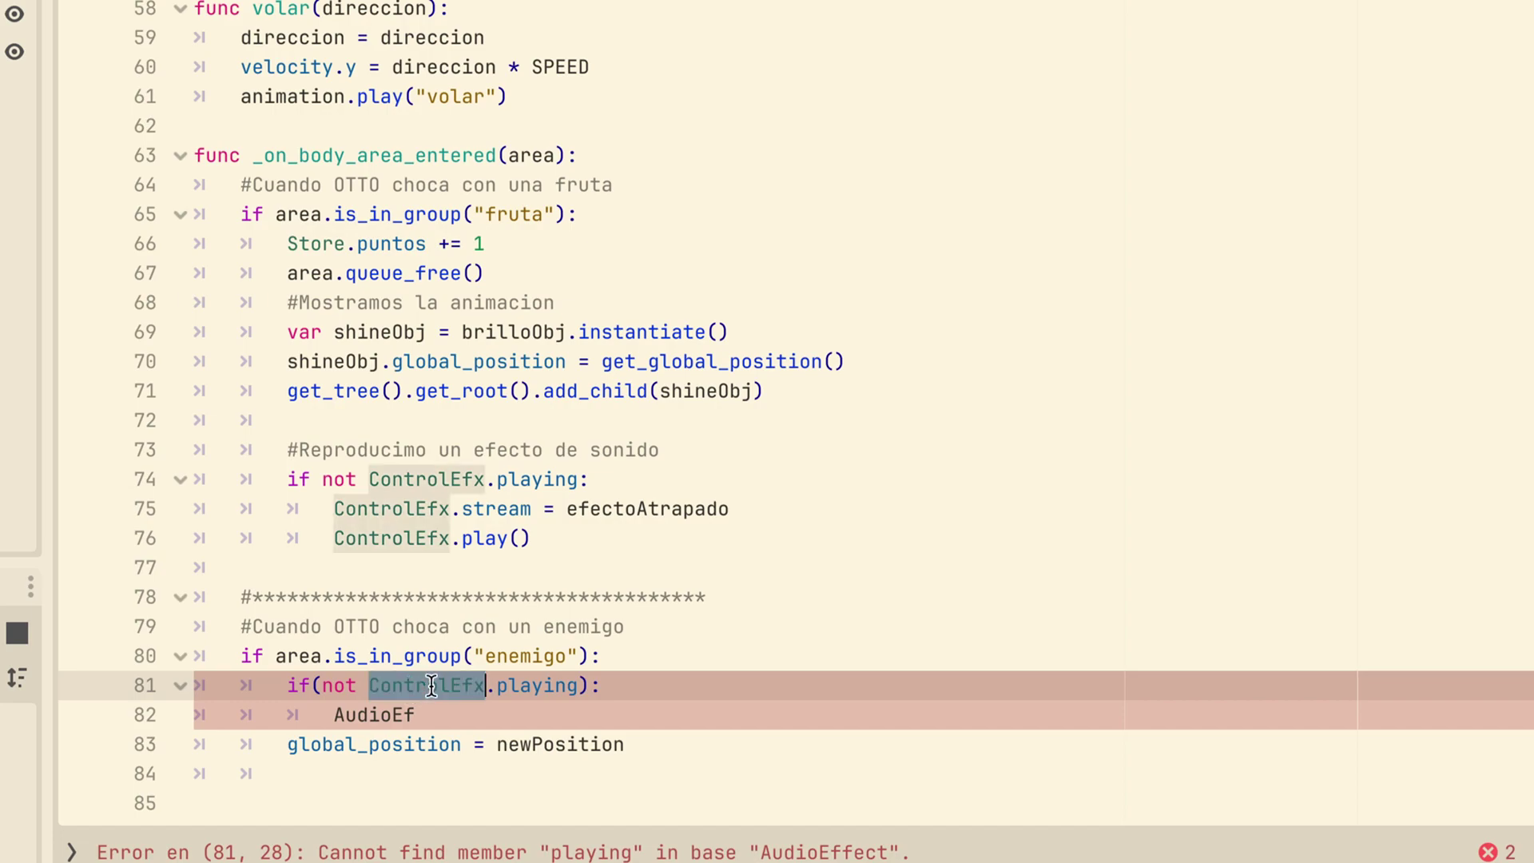
Turn line 82 into ControlEfx.stream = risaMalvada
double_click(380, 715)
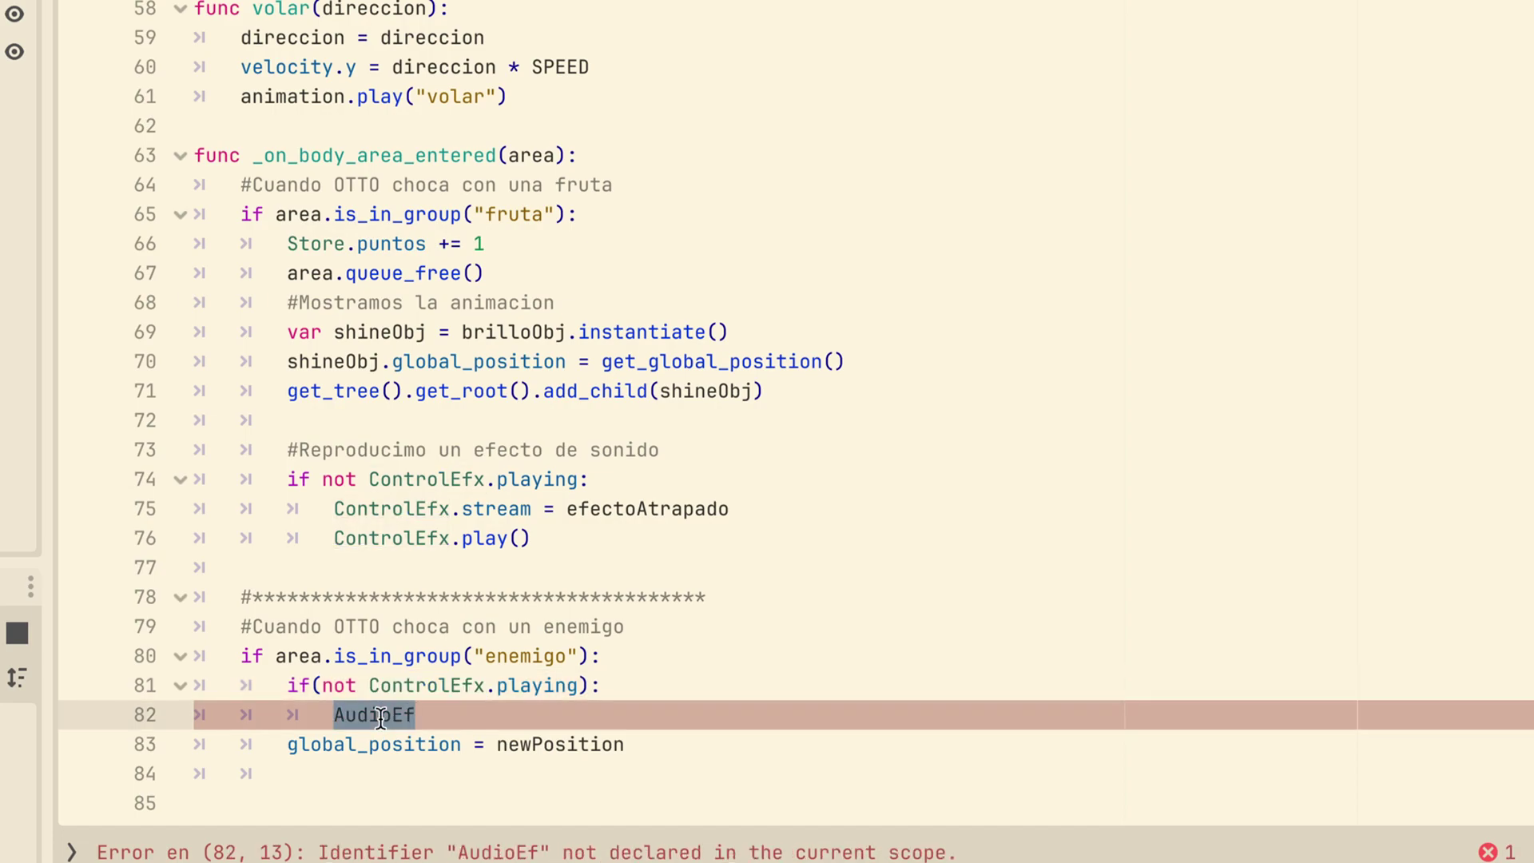
type("ControlEfx.stre")
key("Return")
type("= risa")
key("Return")
key("Return")
Add ControlEfx.play() on line 83
type("Con")
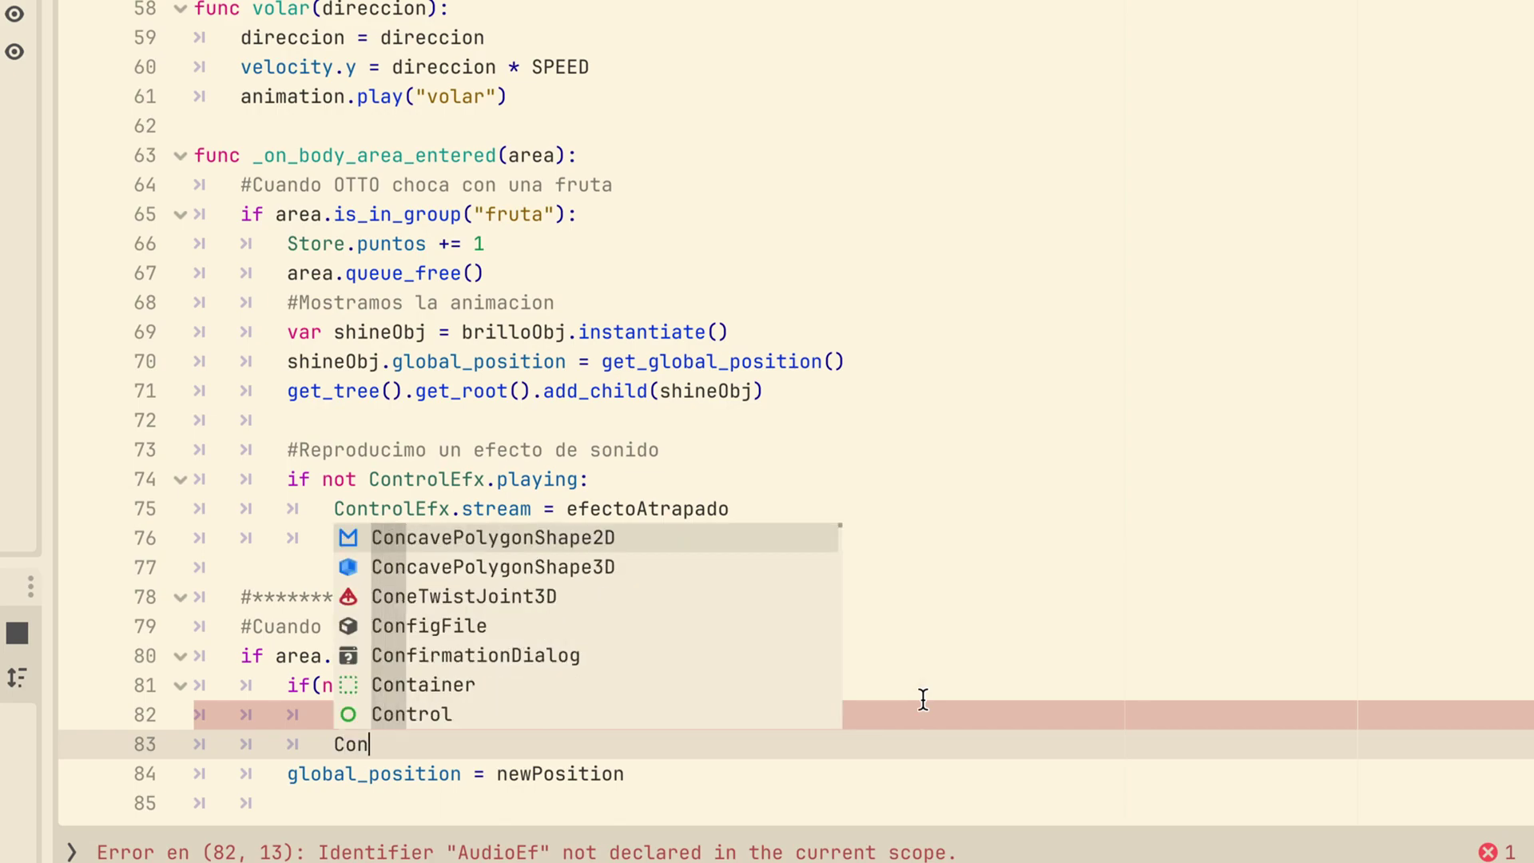
type("trol")
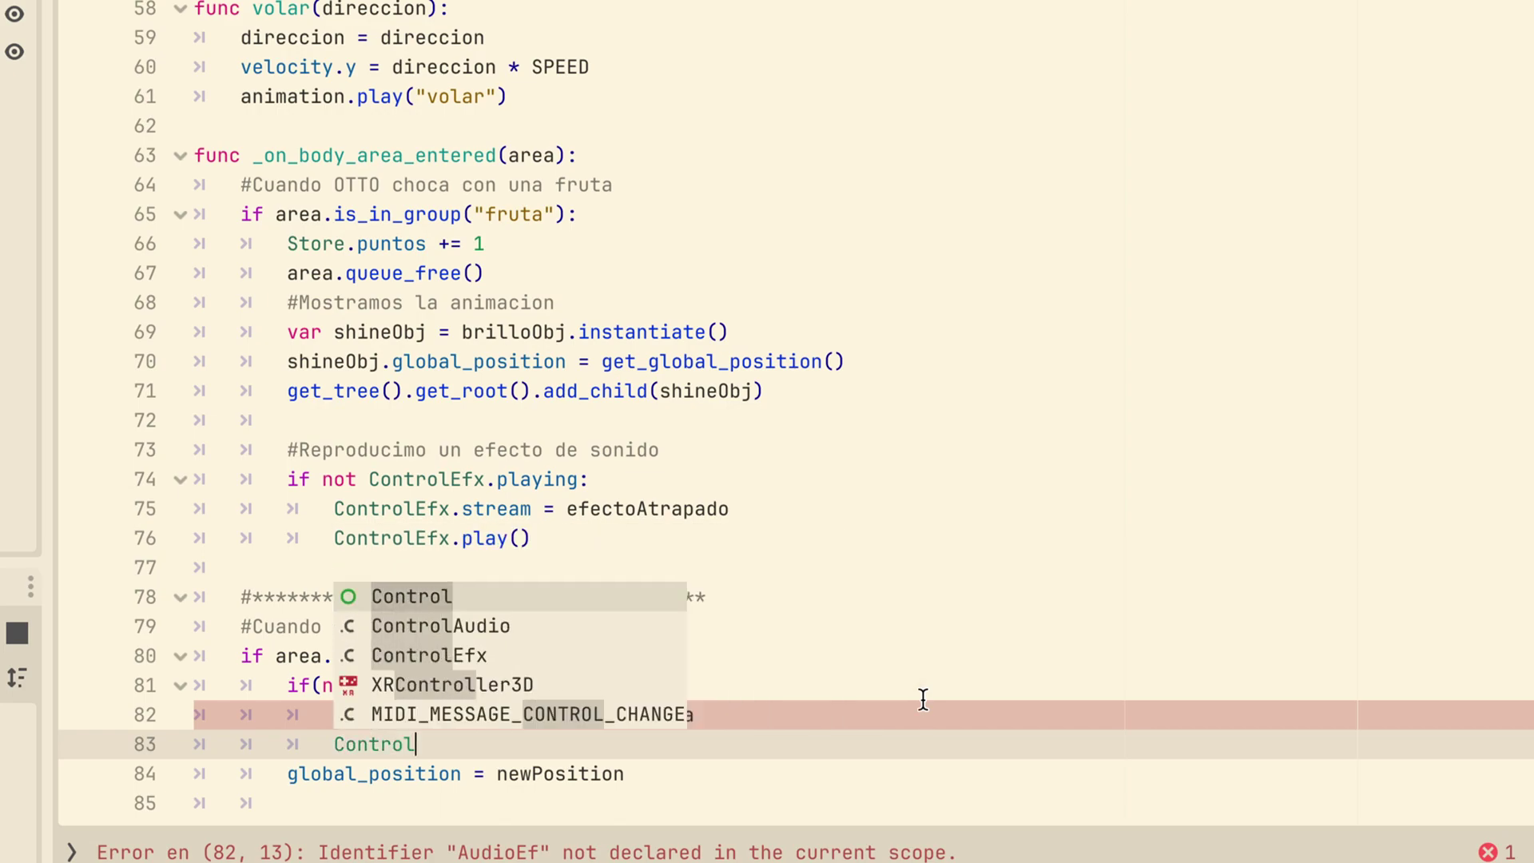
key("Down")
key("Down")
key("Return")
type(".p")
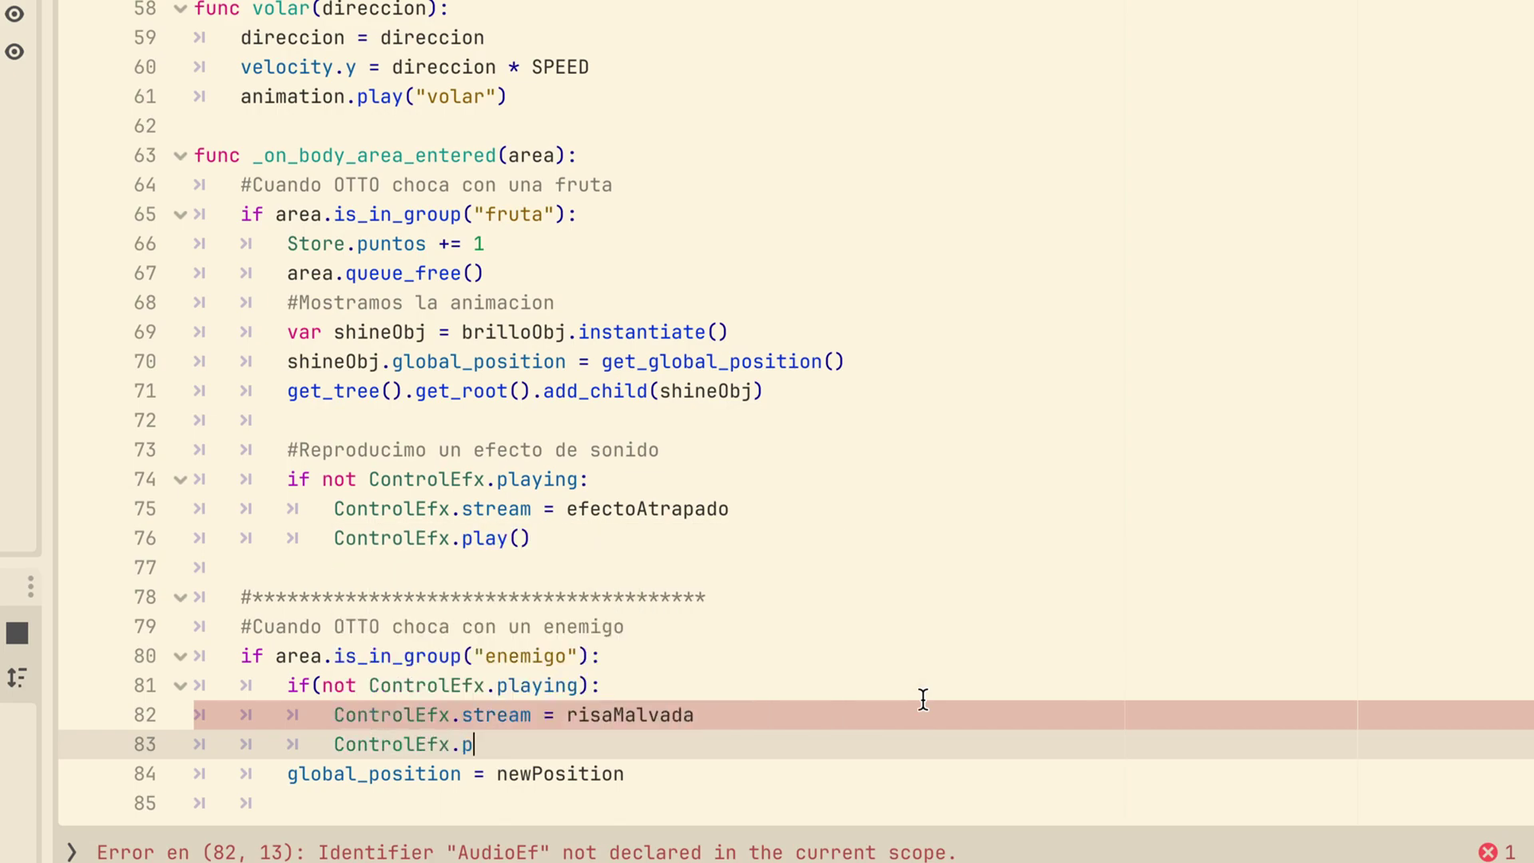
type("l")
key("Return")
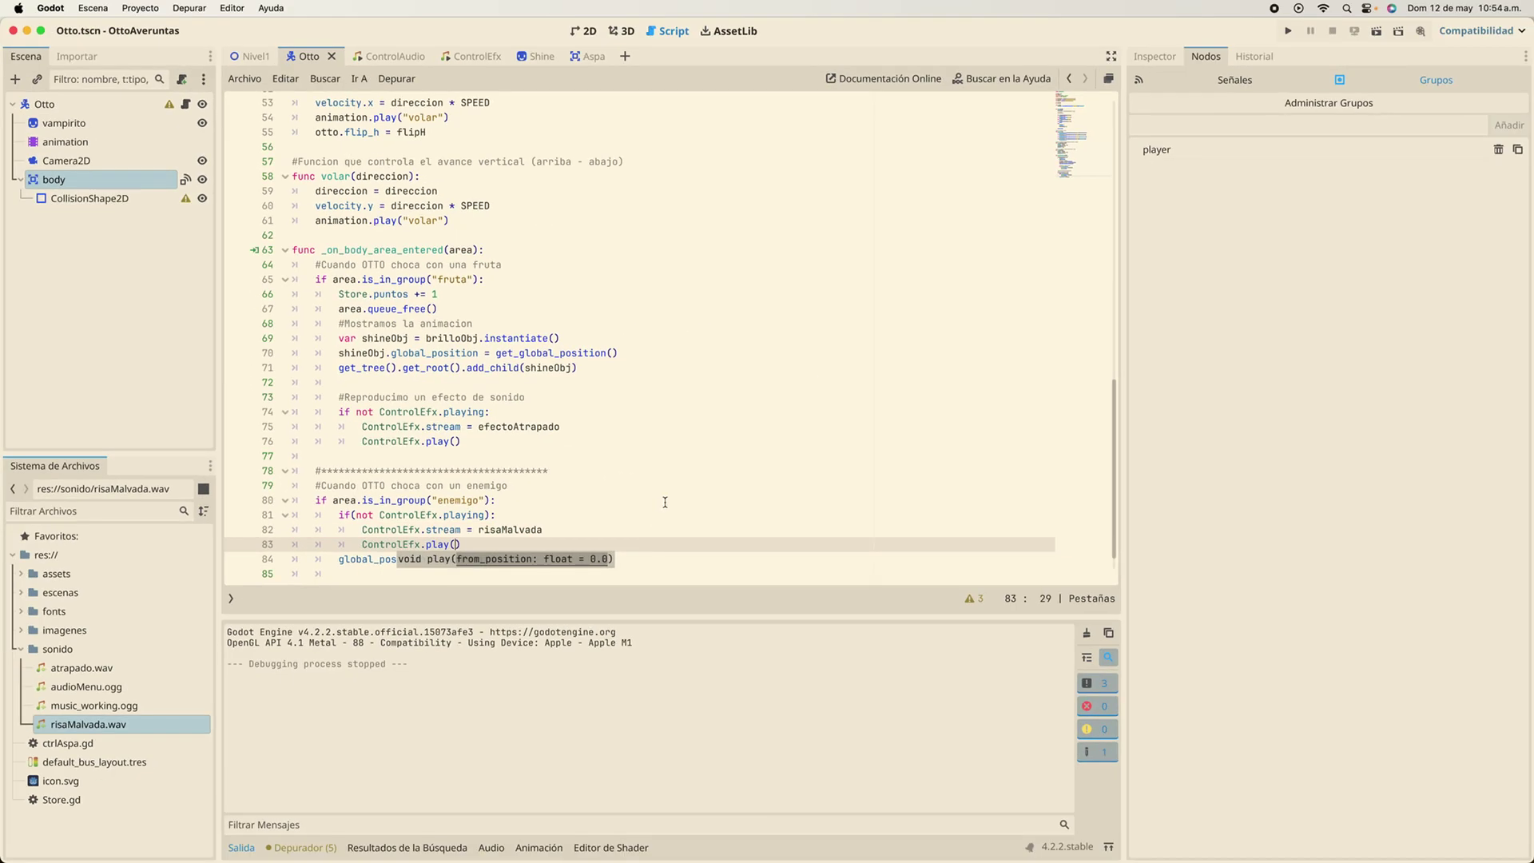
left_click(662, 500)
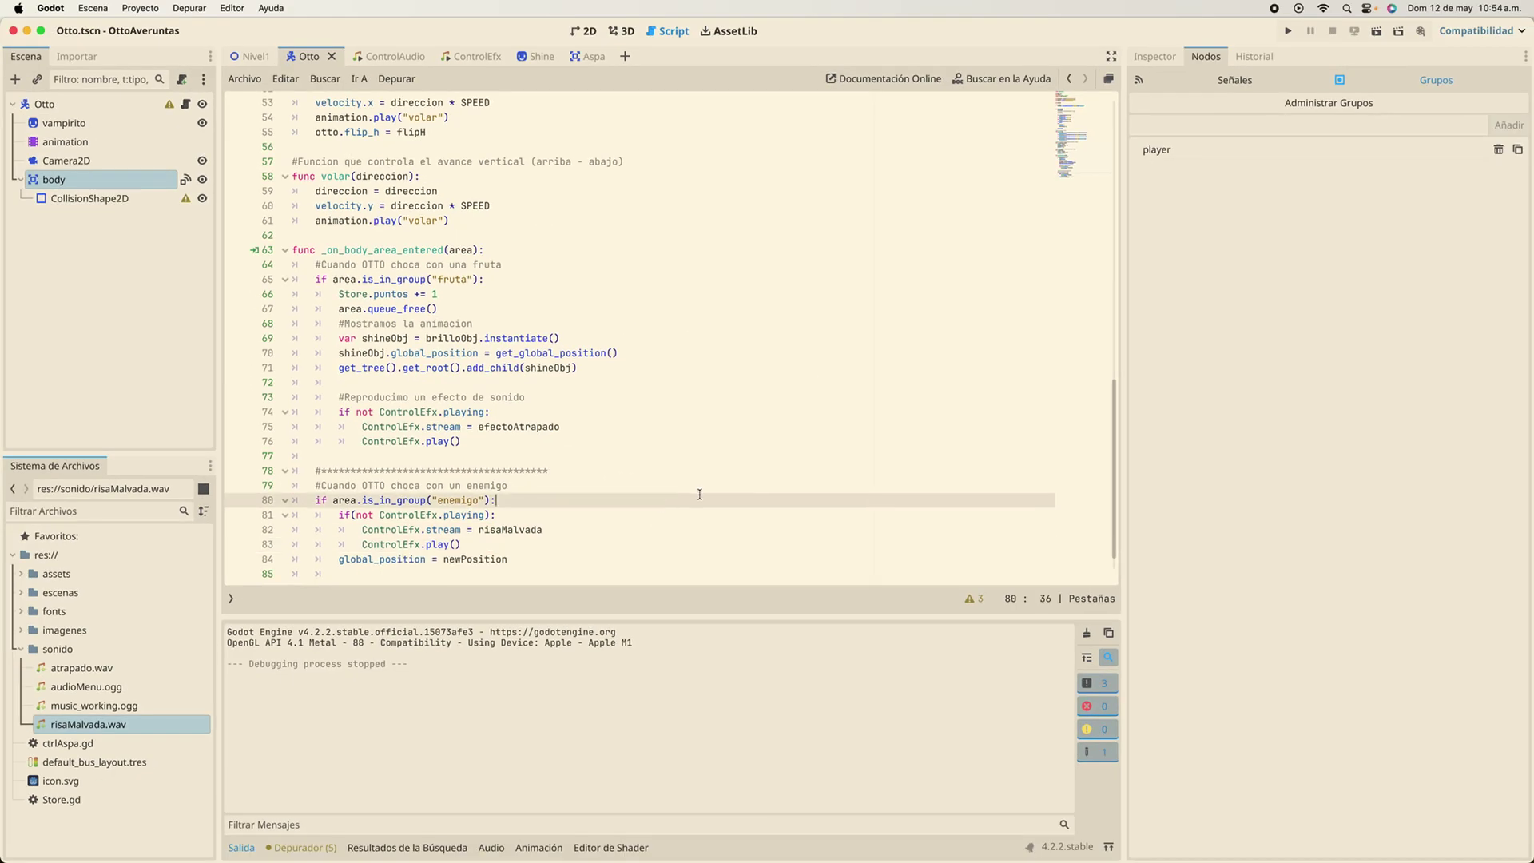
left_click(1288, 30)
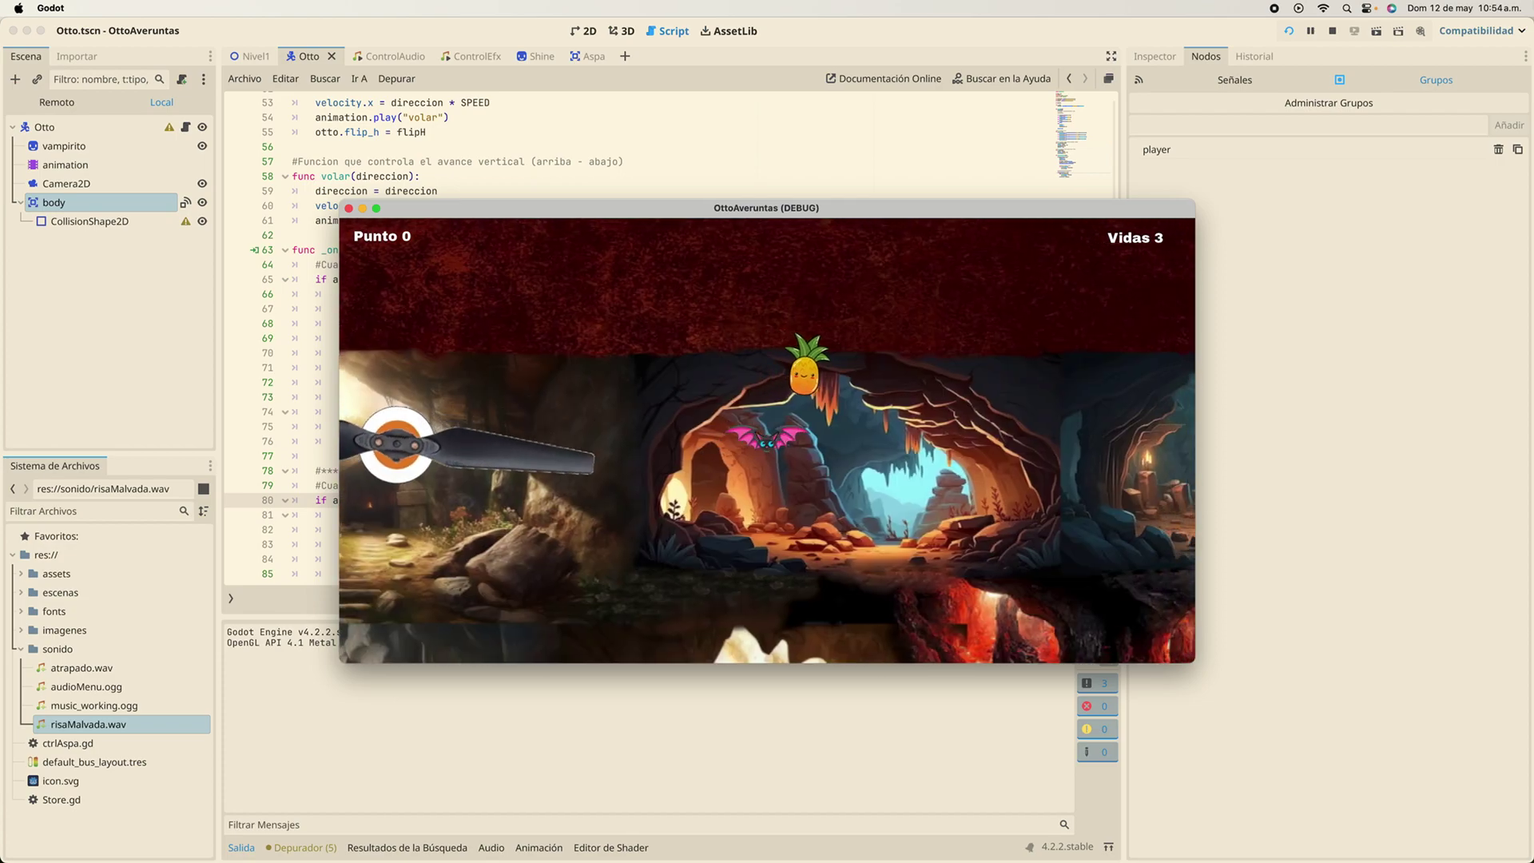
left_click(348, 207)
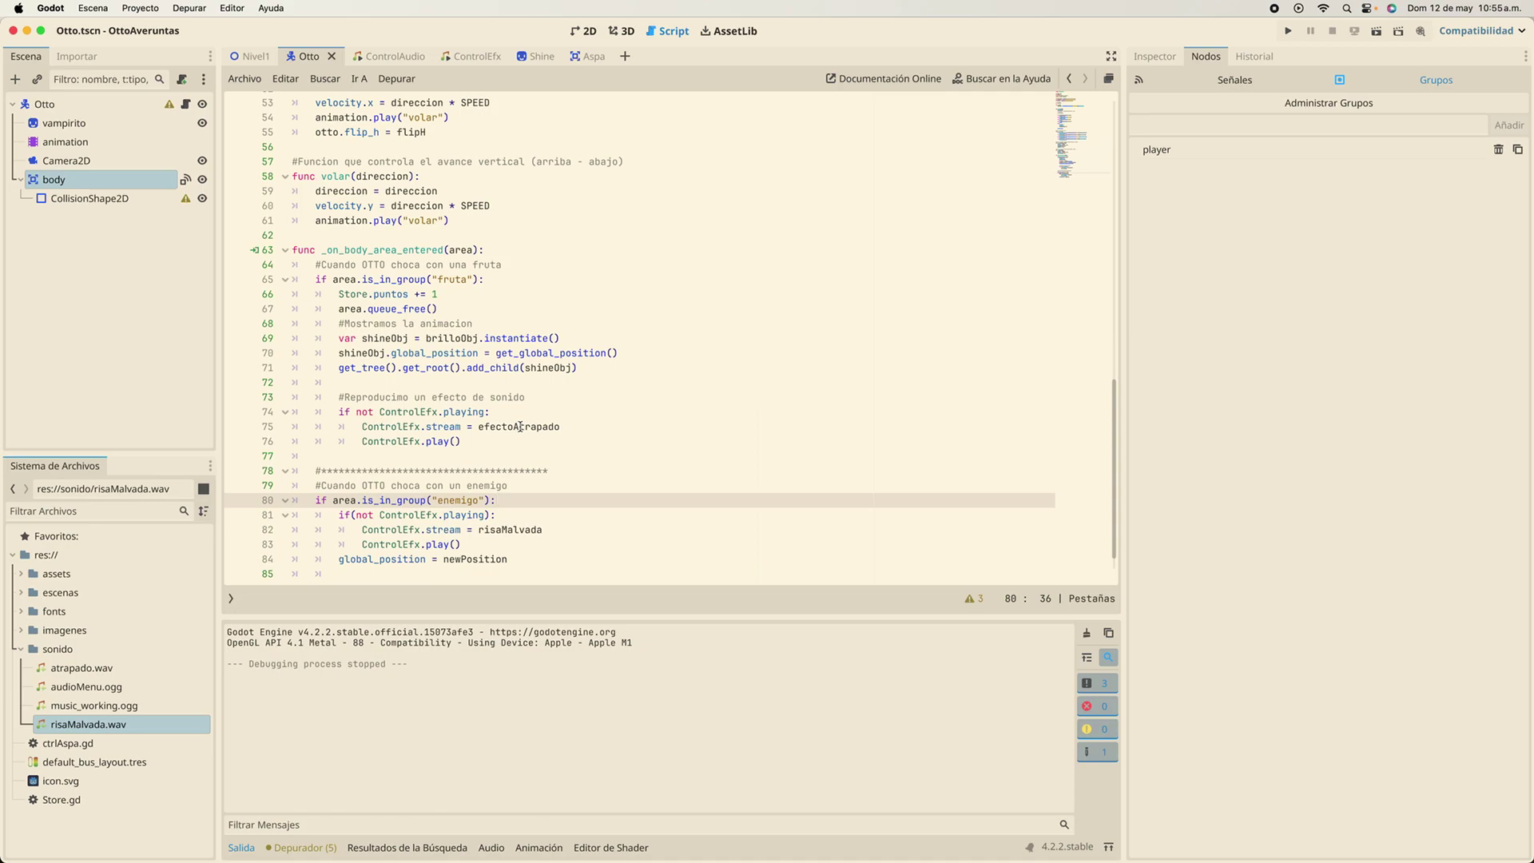
scroll(674, 400, "up", 2)
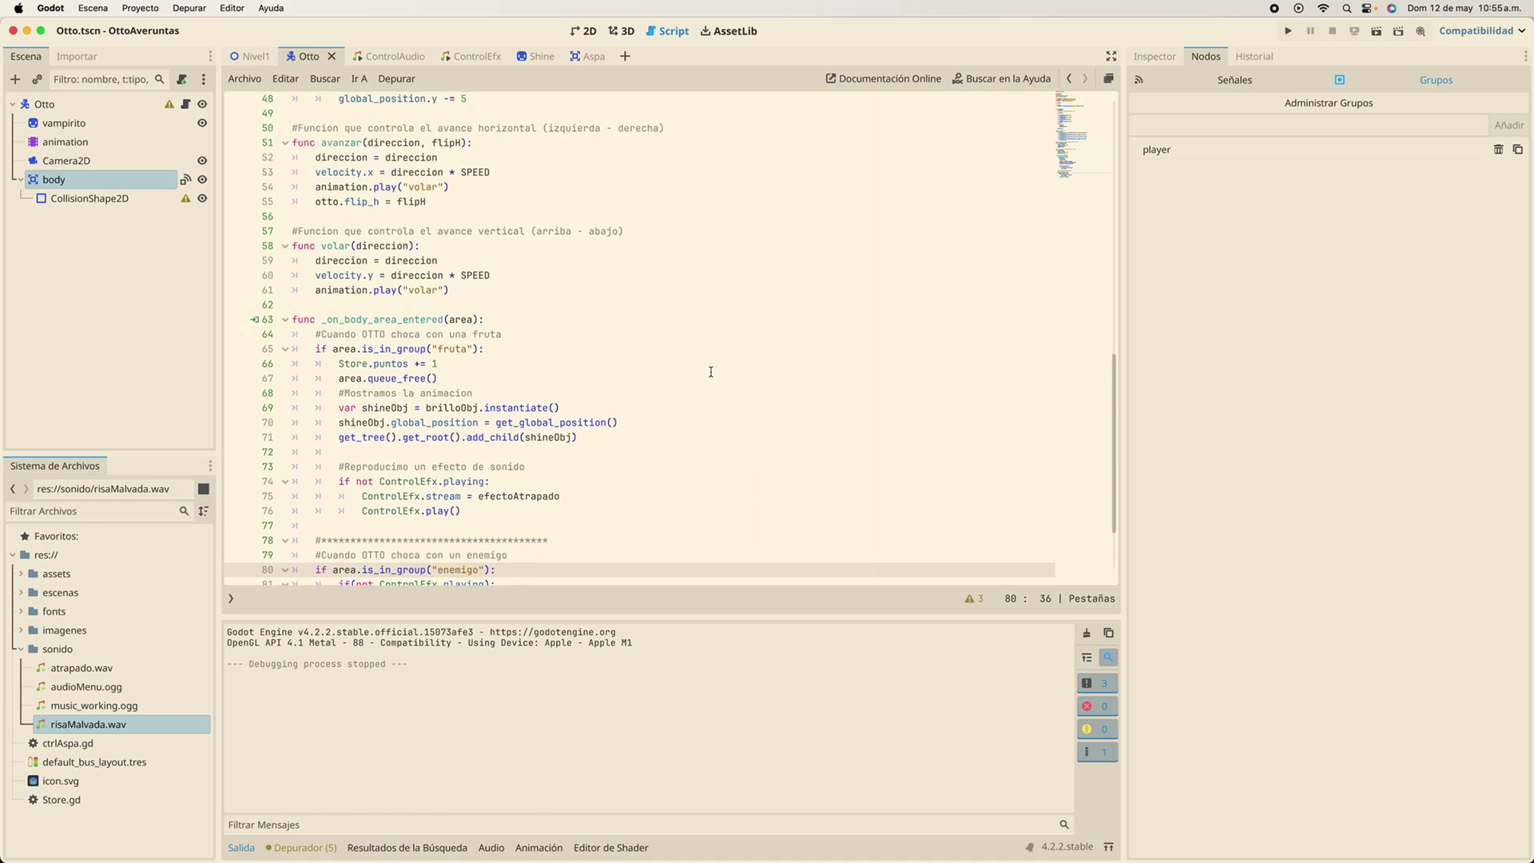
scroll(788, 335, "down", 3)
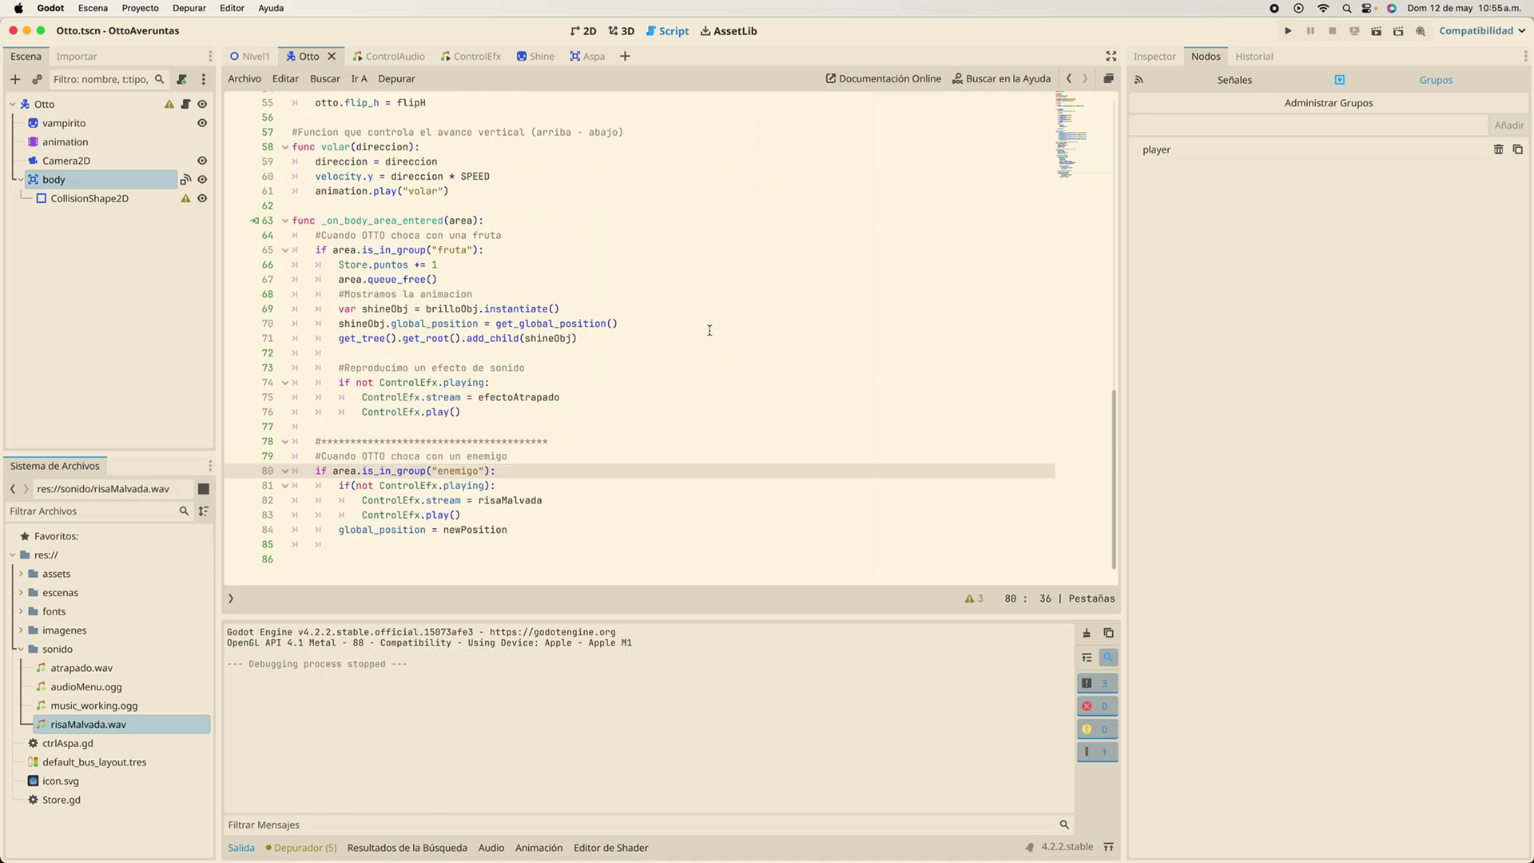